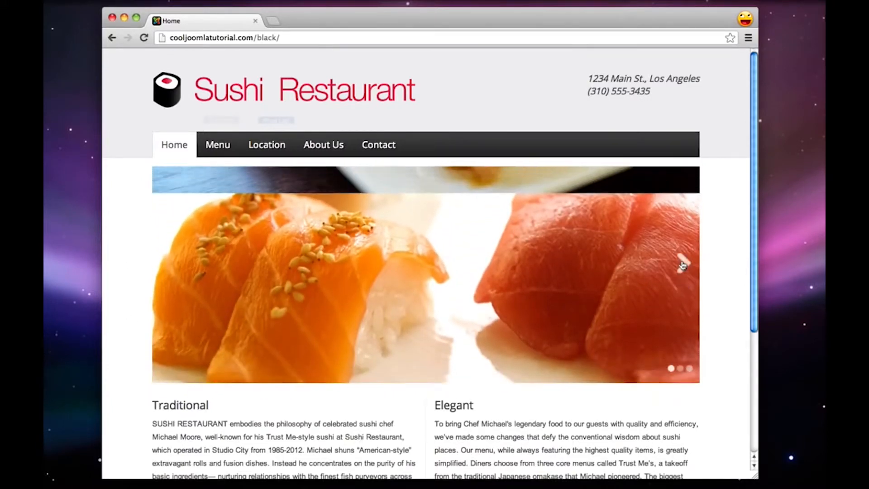
Look over the home page's image slideshow, the Traditional and Elegant text columns, and the footer
scroll(681, 265, "down", 5)
left_click_drag(163, 300, 357, 329)
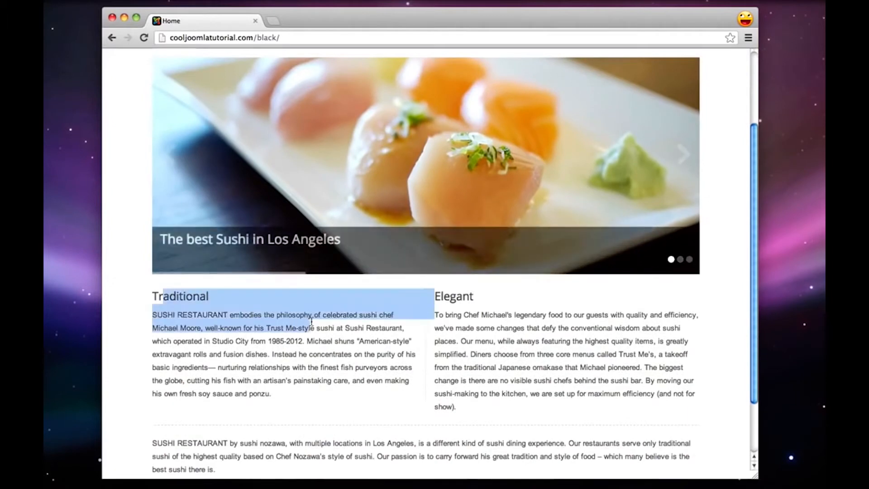
left_click(317, 326)
left_click_drag(455, 327, 597, 384)
scroll(597, 384, "down", 2)
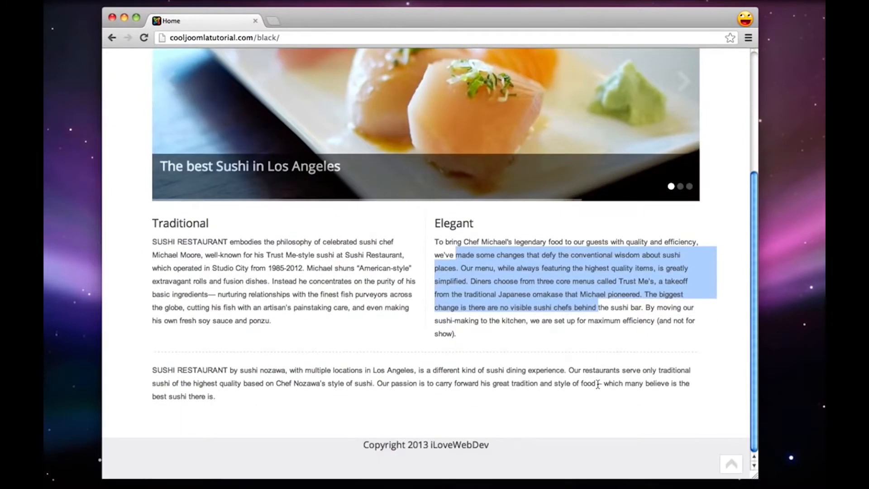
scroll(452, 317, "up", 6)
left_click(125, 240)
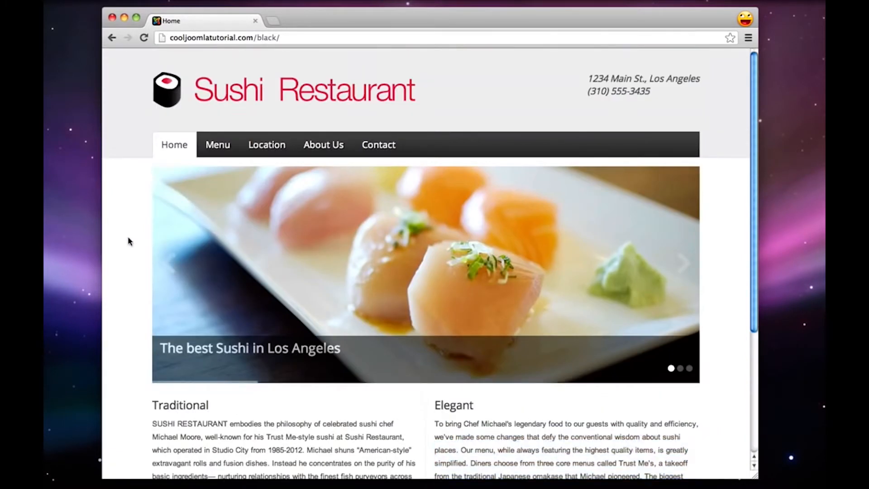
Open the site's Menu page and look through its Nigiri-Sushi and Makimono price tables
left_click(223, 155)
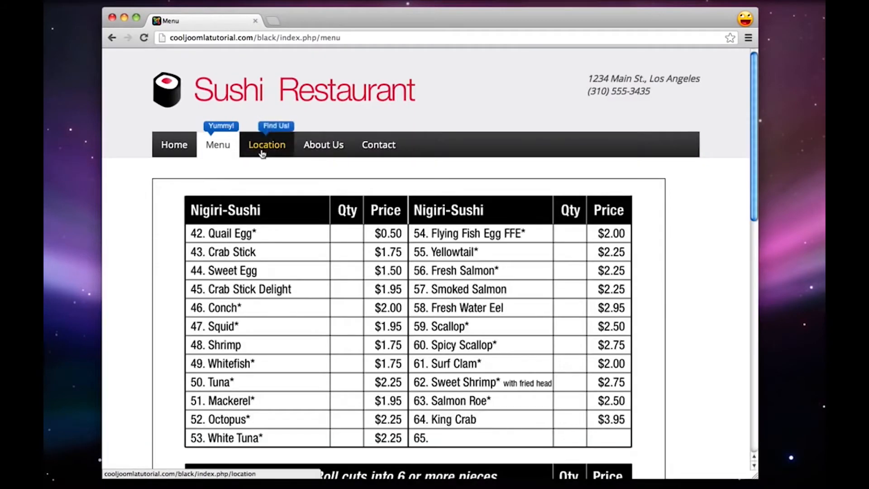
scroll(178, 217, "down", 10)
scroll(178, 217, "up", 12)
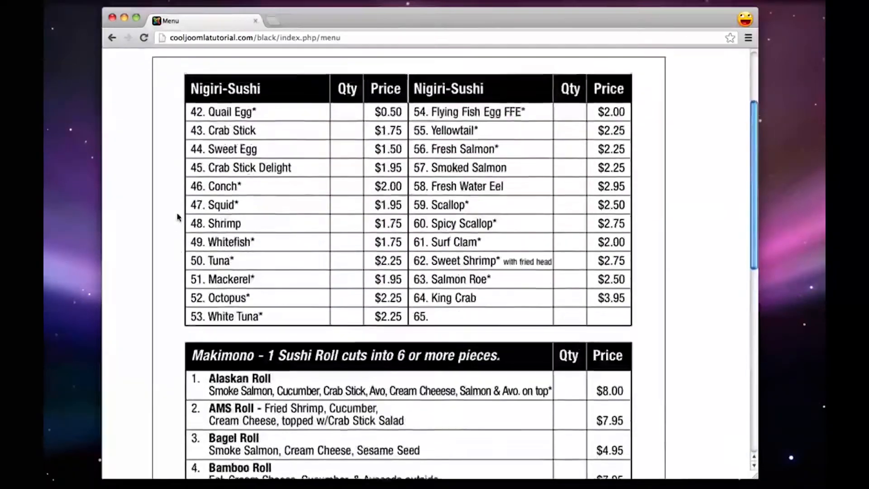
scroll(143, 209, "up", 2)
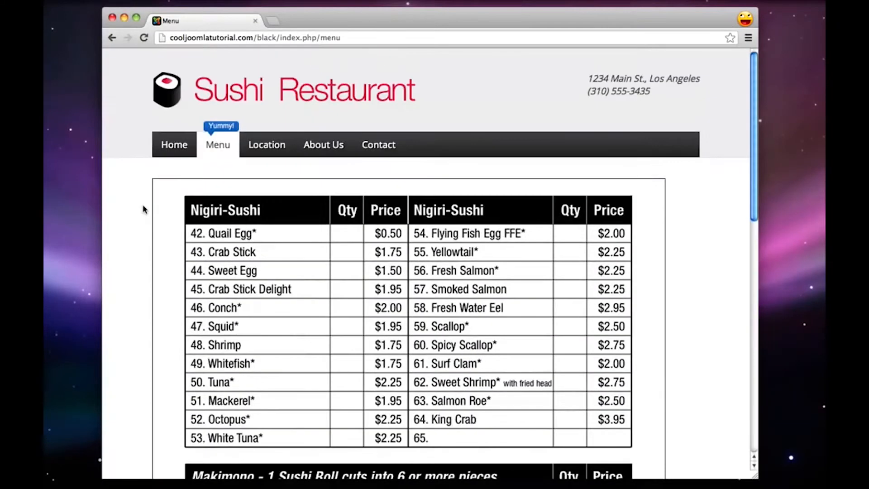
Open the Location page and review the address, opening hours, reservations note and map
left_click(260, 149)
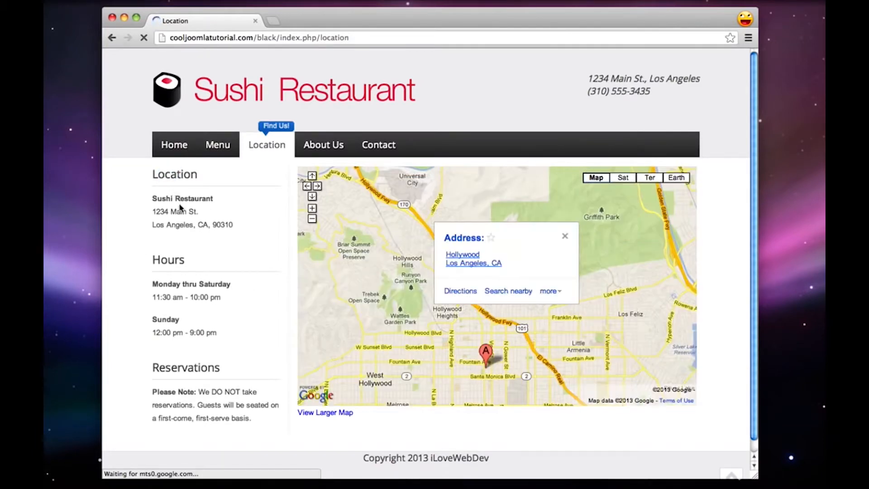
left_click_drag(165, 283, 202, 284)
left_click_drag(189, 372, 219, 386)
left_click(219, 388)
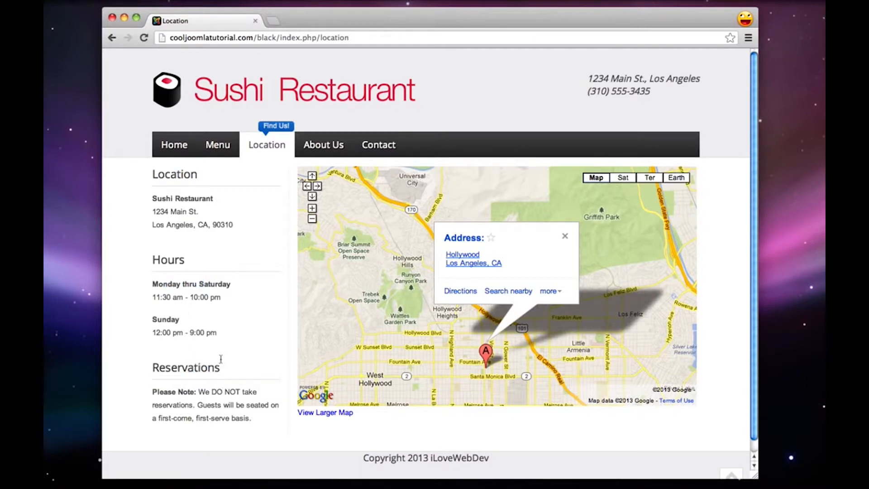
Open the About Us page and review the restaurant history text and the Social section
left_click(314, 148)
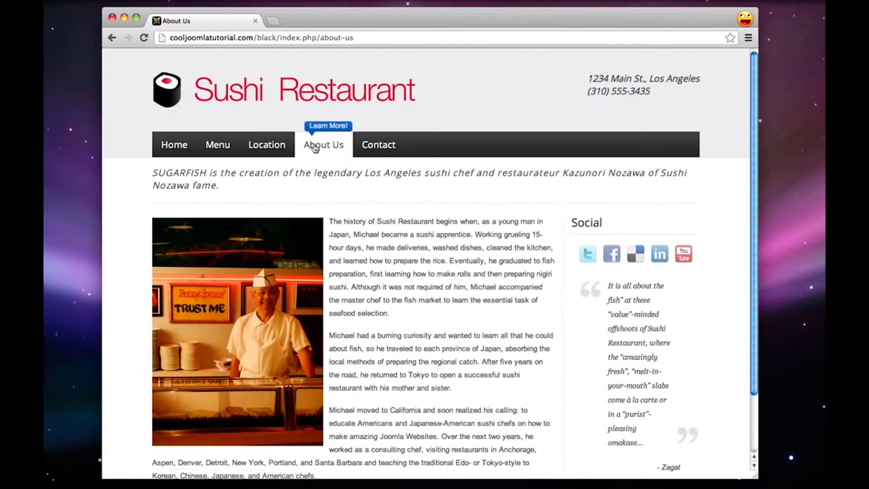
scroll(315, 147, "down", 3)
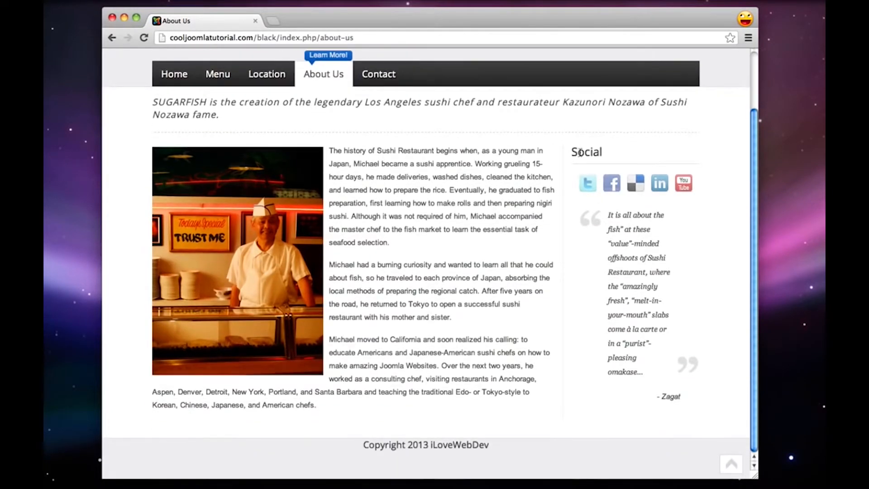
left_click_drag(578, 153, 608, 155)
left_click(607, 156)
left_click_drag(332, 151, 410, 178)
left_click(410, 179)
scroll(411, 178, "up", 3)
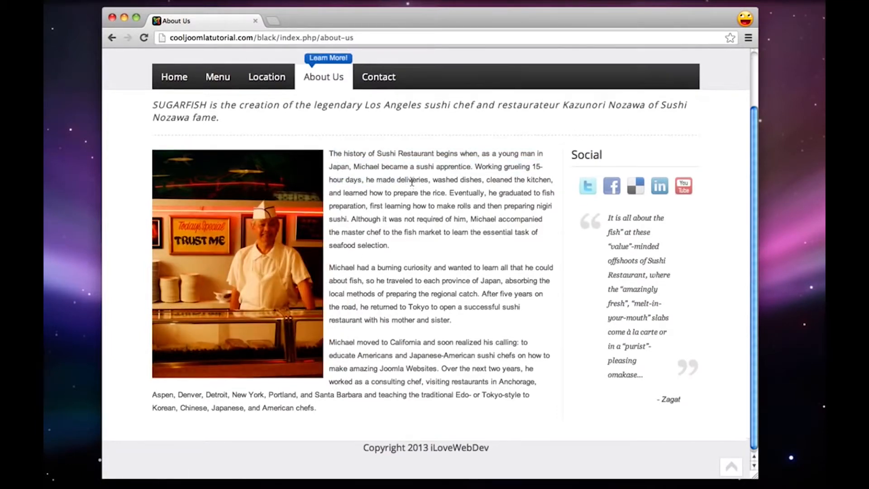
Open the Contact page and examine the contact form's name, email and request fields
left_click(380, 144)
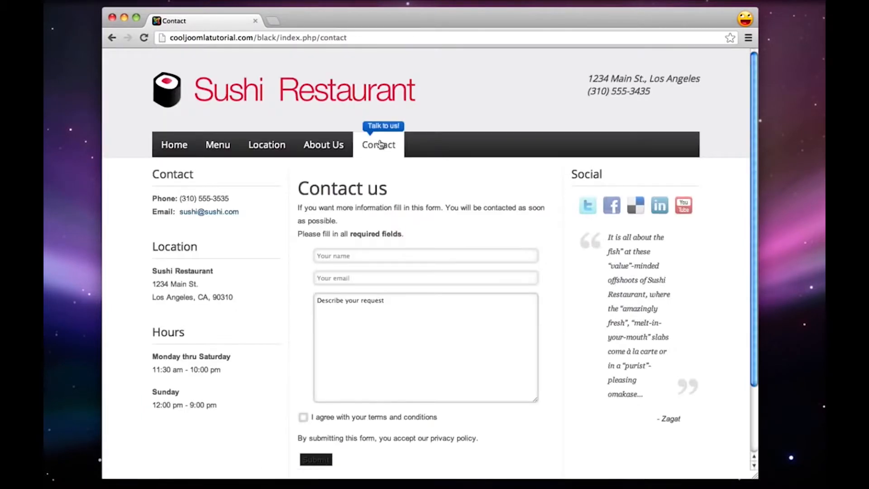
scroll(378, 208, "down", 2)
left_click(356, 218)
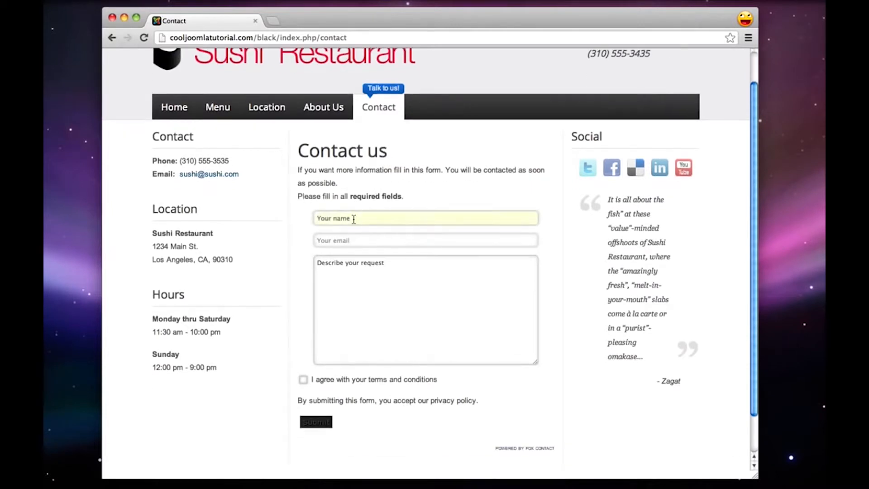
left_click(359, 244)
left_click(380, 278)
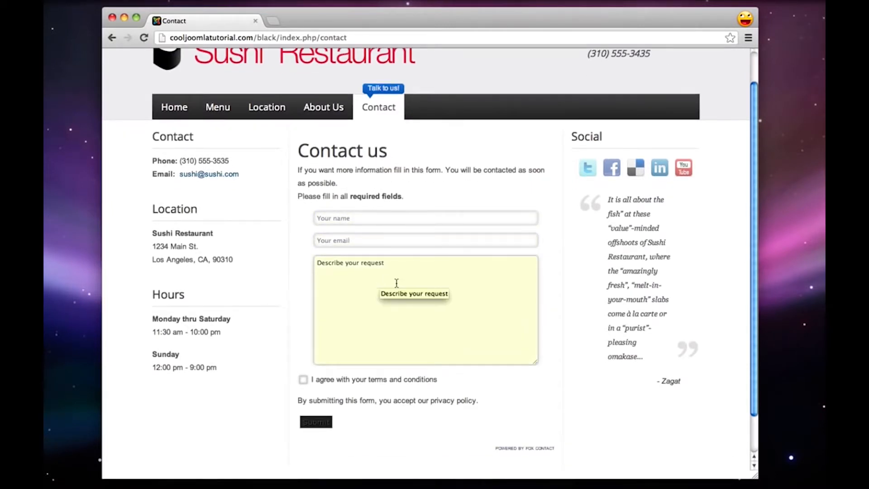
scroll(373, 296, "up", 2)
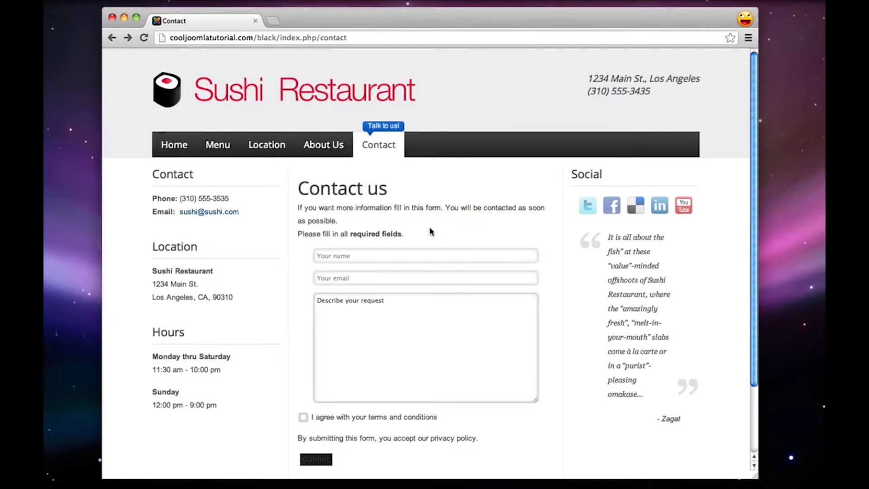
Open the Joomla subpage of About Us and look through the company logos shown there
mouse_move(323, 145)
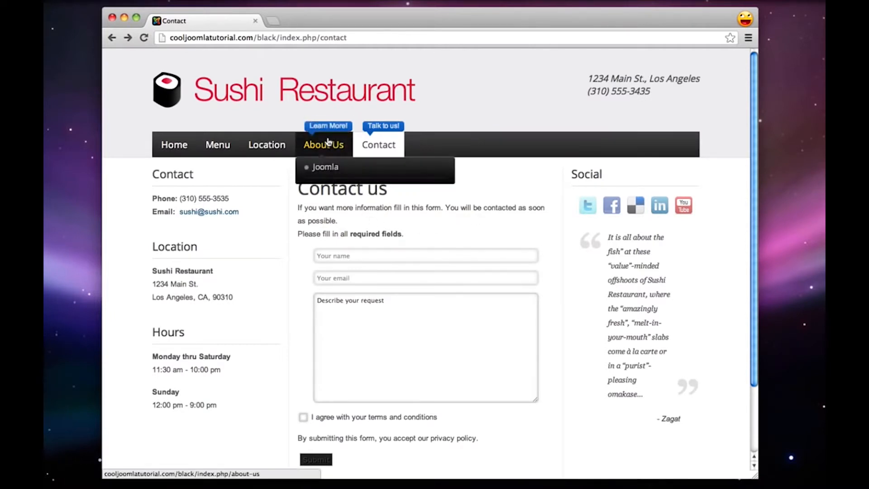
left_click(330, 171)
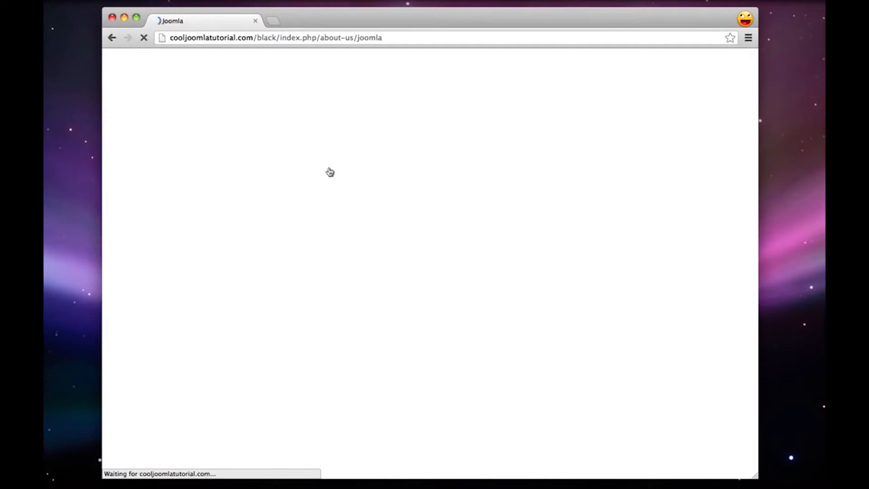
scroll(412, 226, "down", 3)
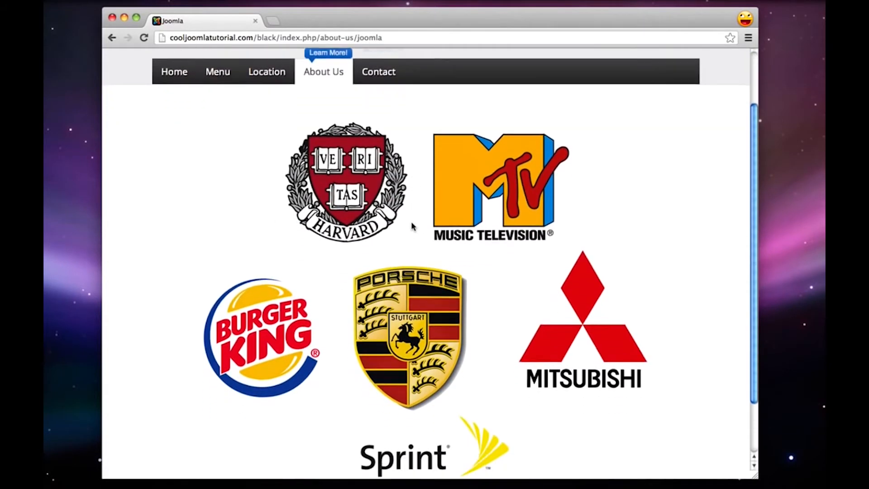
scroll(411, 226, "down", 2)
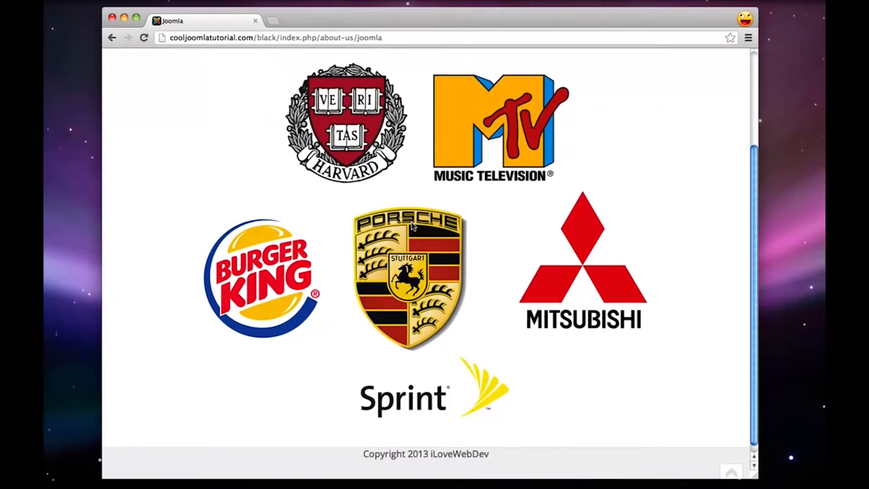
scroll(413, 226, "up", 1)
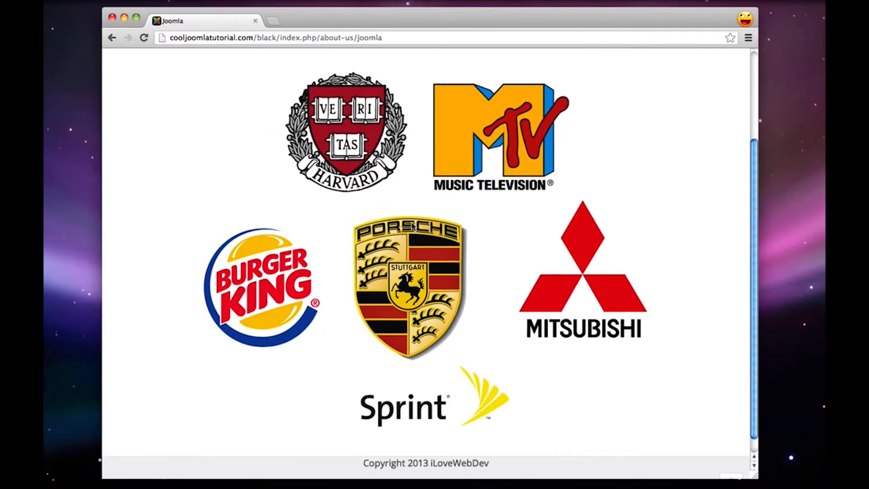
scroll(412, 225, "up", 2)
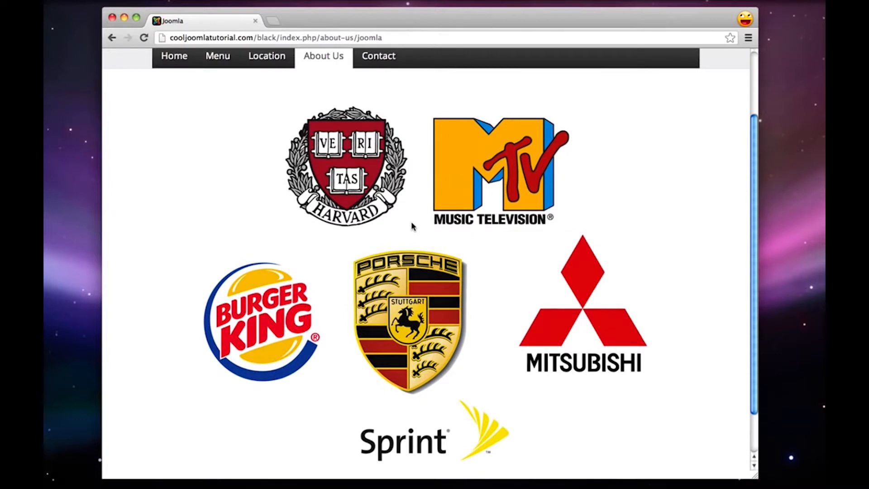
scroll(412, 226, "up", 1)
scroll(412, 226, "up", 5)
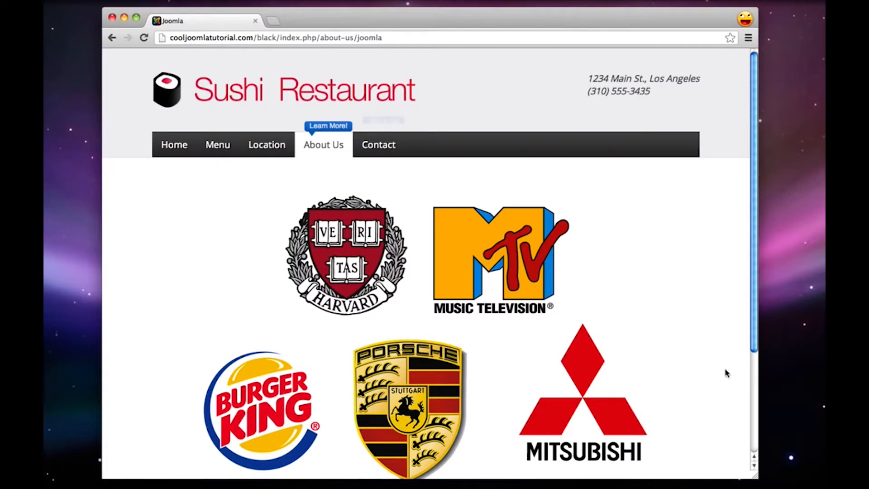
Switch to the TextEdit checklist and add "- Done!" after the Website Tour item
mouse_move(683, 480)
left_click(762, 481)
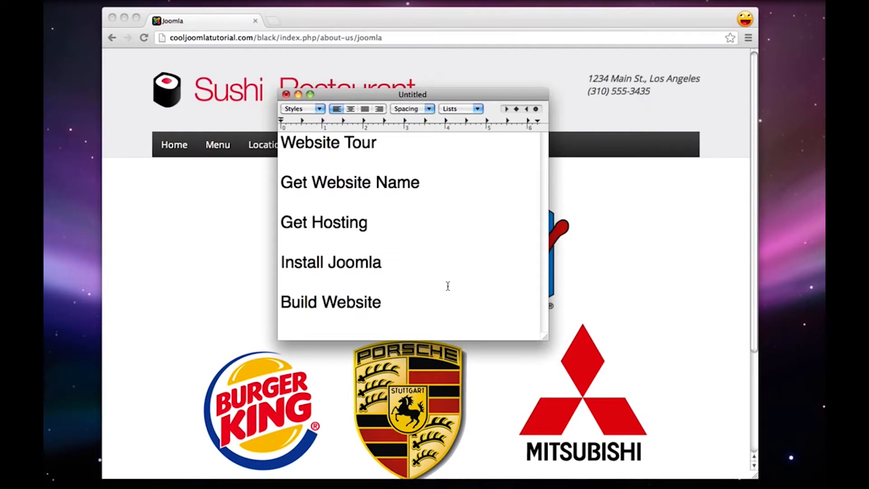
left_click(404, 151)
type("- Done!")
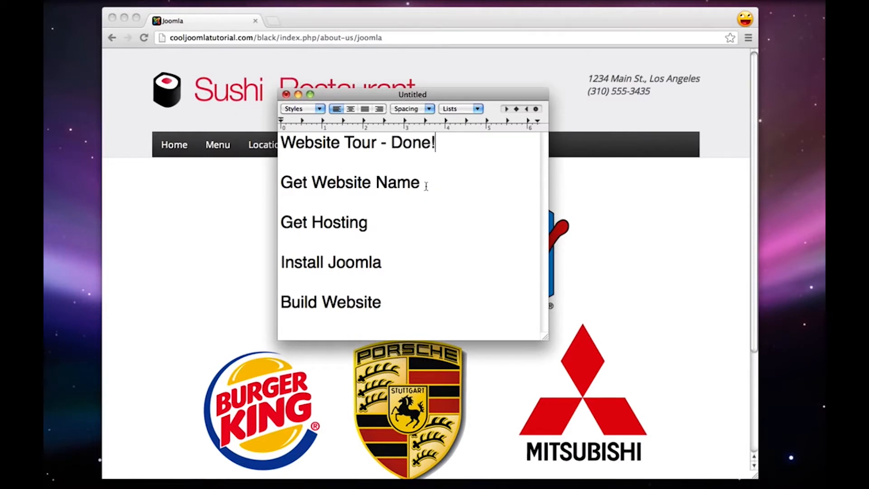
left_click(426, 186)
type("- www.google.com")
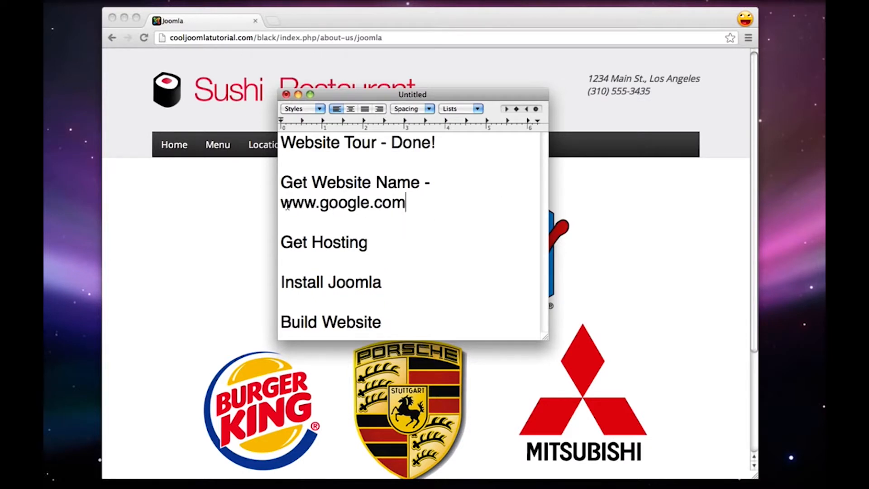
left_click_drag(286, 207, 409, 204)
left_click(352, 207)
Replace the example address's extension with net, info and org in turn, then restore it to com
double_click(378, 204)
key("Right")
key("BackSpace")
key("BackSpace")
key("BackSpace")
type("net")
key("BackSpace")
key("BackSpace")
key("BackSpace")
type("info")
key("BackSpace")
key("BackSpace")
key("BackSpace")
key("BackSpace")
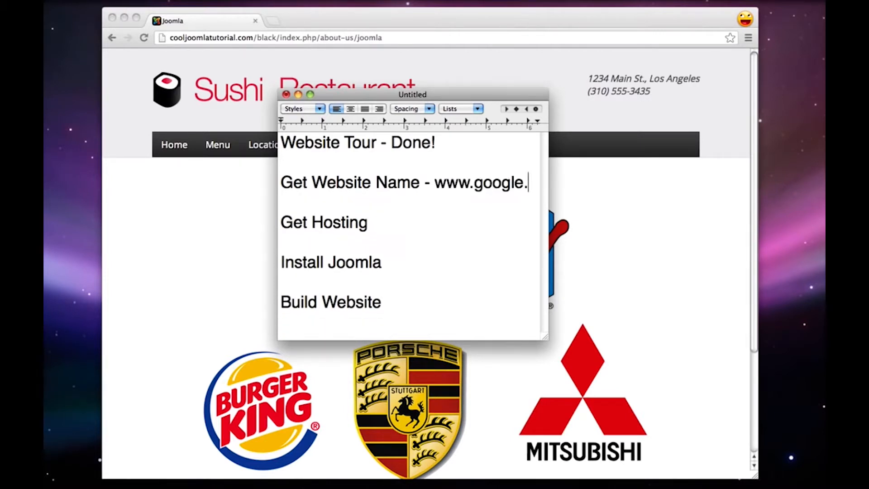
type("org")
key("BackSpace")
key("BackSpace")
key("BackSpace")
type("com")
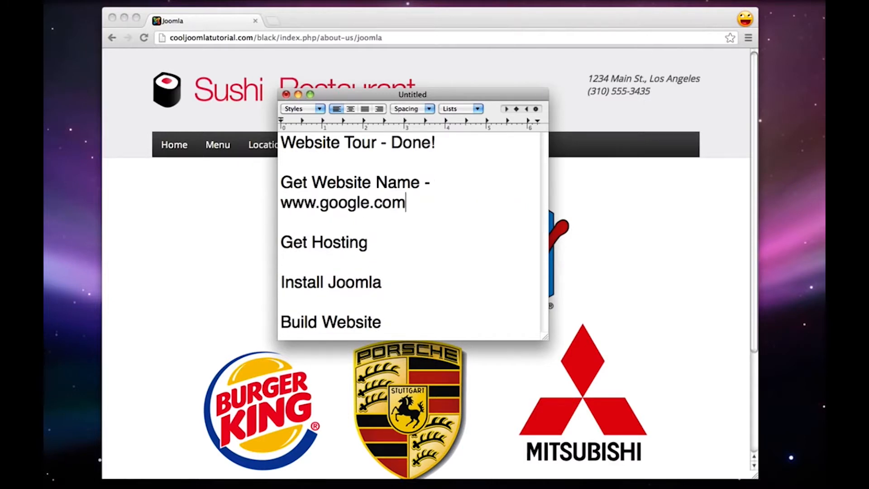
Highlight the example address in the checklist, then switch to Chrome and highlight the domain cooljoomlatutorial.com in the page address
mouse_move(422, 202)
left_mouse_down()
mouse_move(298, 213)
mouse_move(448, 184)
mouse_move(434, 189)
left_mouse_up()
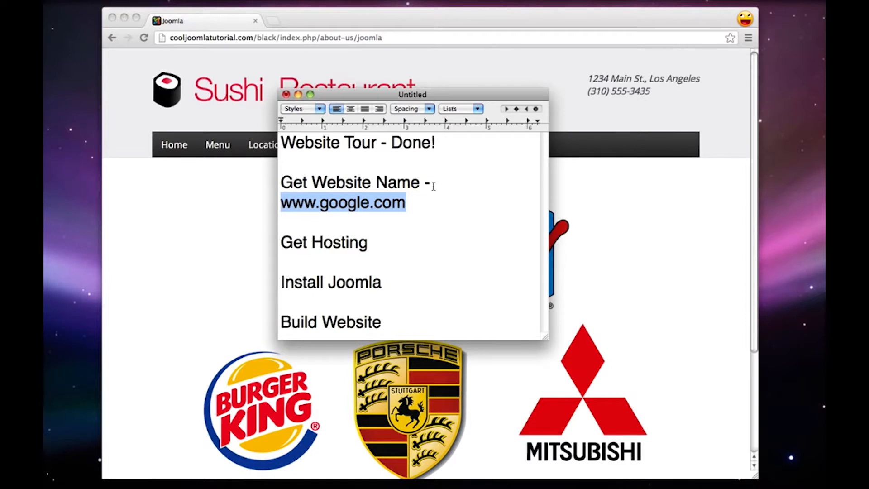
left_click(224, 233)
left_click_drag(170, 40, 250, 40)
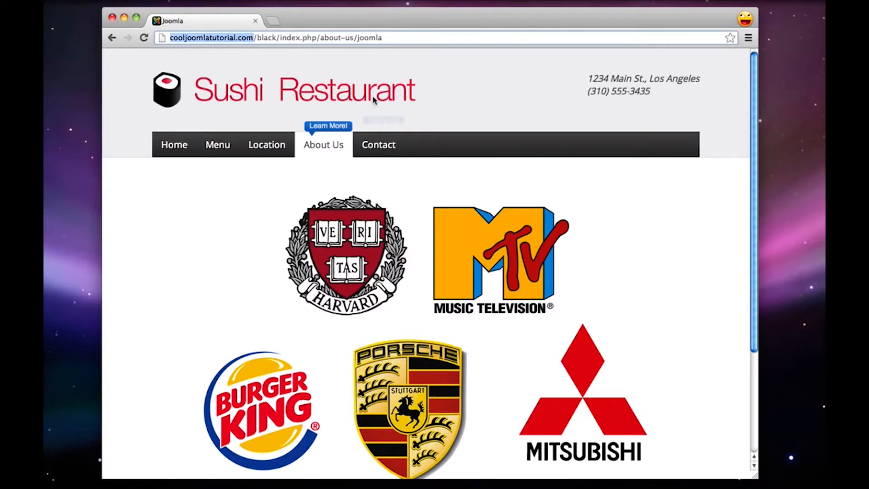
mouse_move(756, 486)
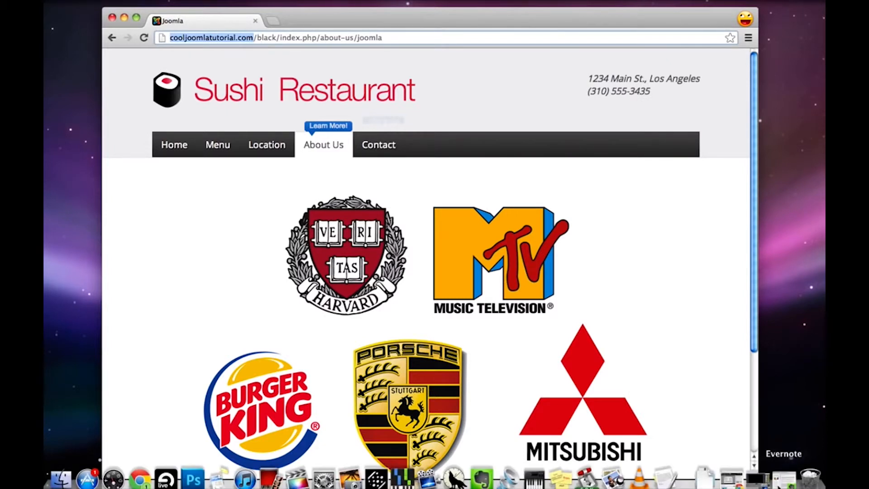
left_click(665, 479)
left_click(395, 207)
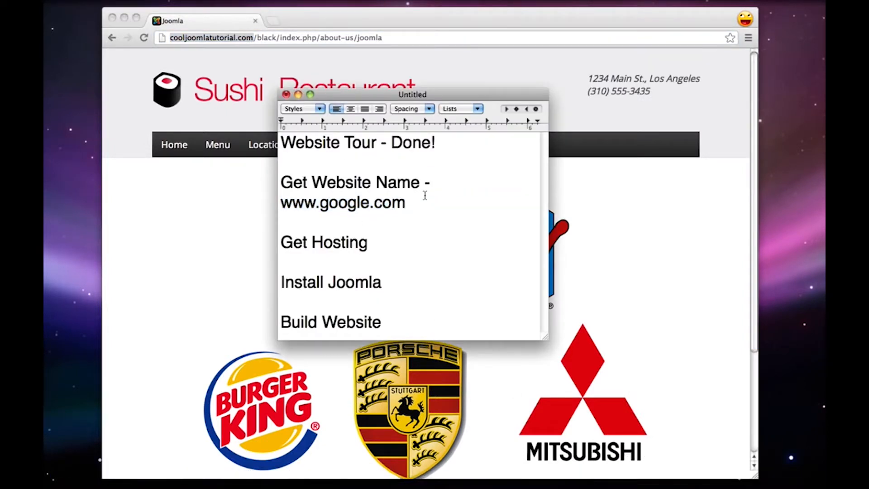
left_click_drag(433, 208, 424, 183)
key("BackSpace")
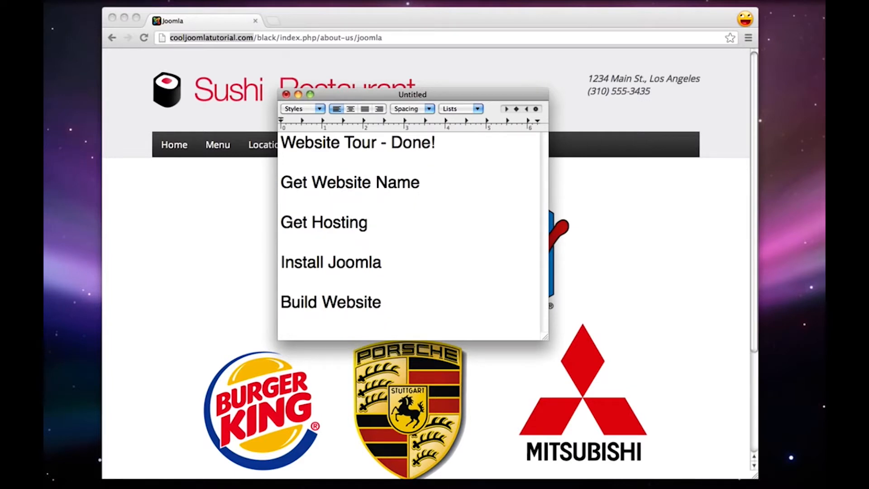
Bring the TextEdit checklist back to the front and highlight its four remaining items in turn, then Get Website Name and Get Hosting together
left_click(392, 228)
left_click(181, 239)
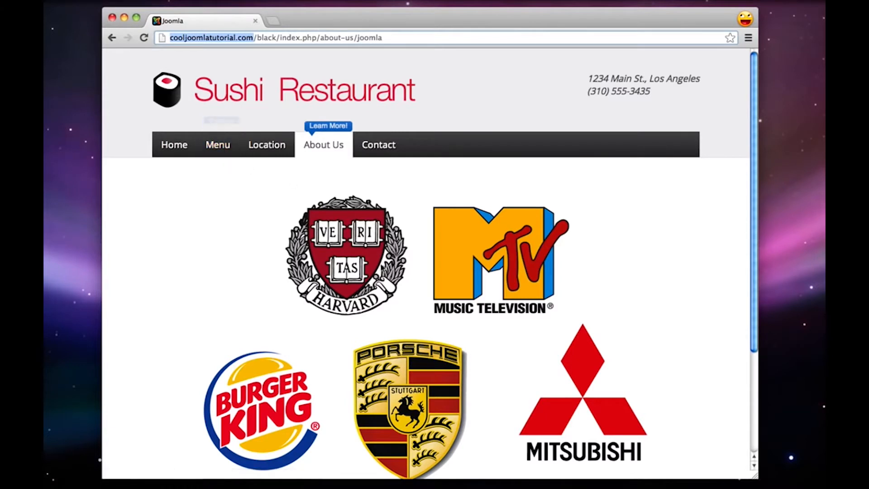
mouse_move(784, 485)
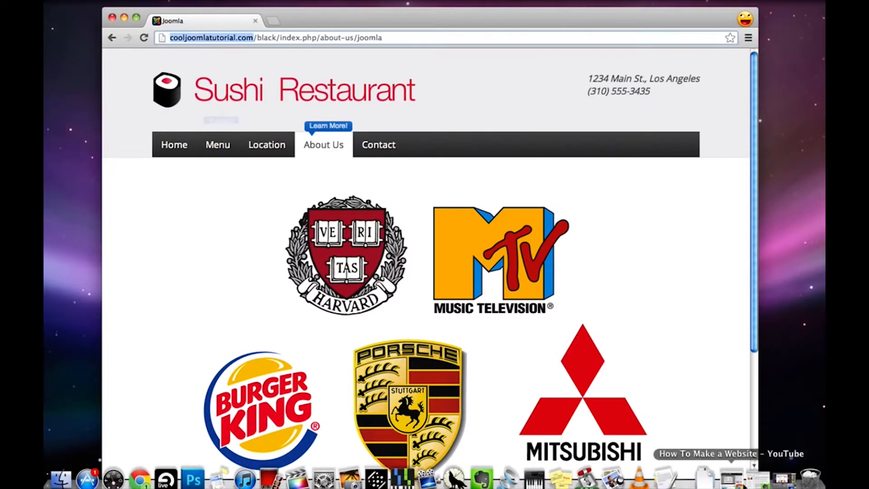
left_click(664, 478)
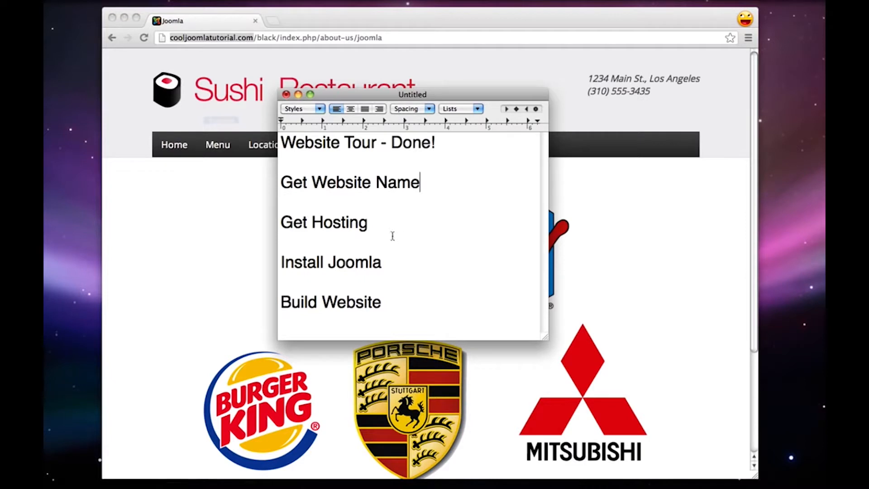
left_click_drag(281, 187, 418, 188)
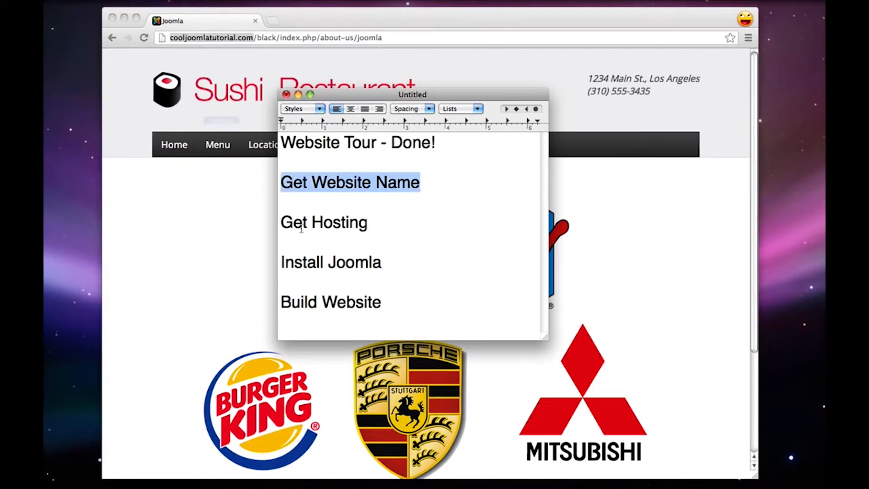
left_click_drag(281, 222, 372, 223)
left_click(373, 223)
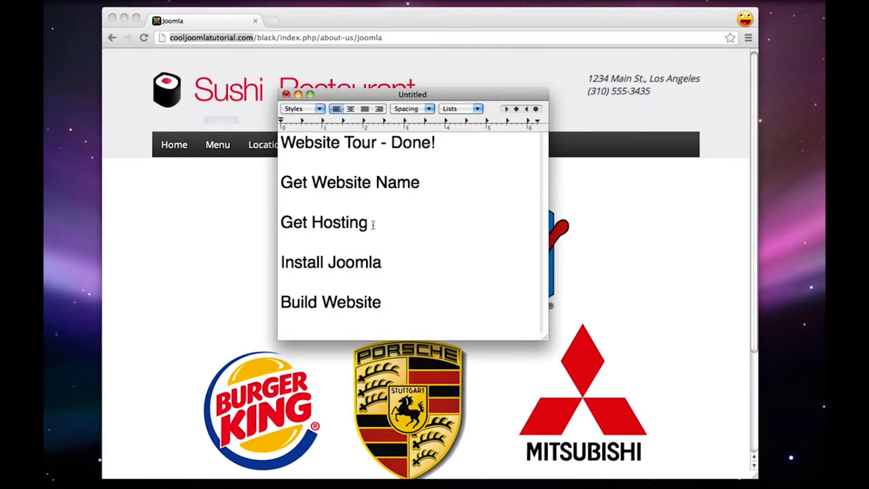
left_click_drag(282, 265, 382, 266)
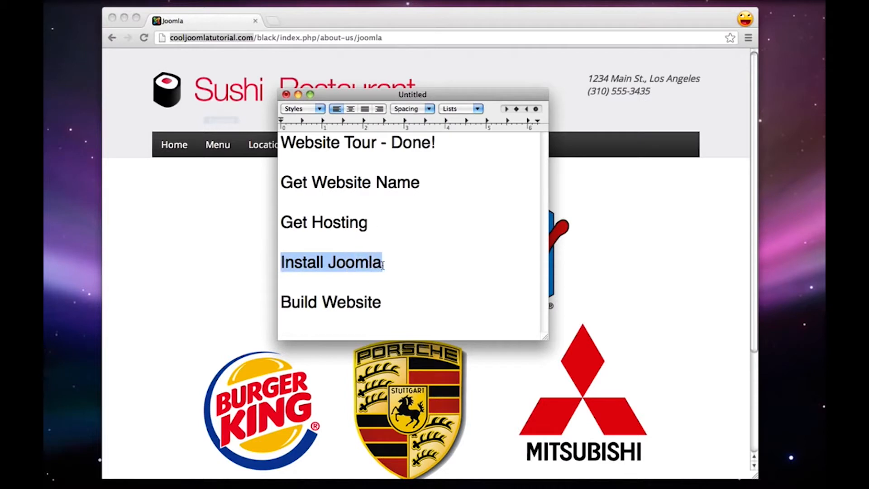
left_click(383, 265)
left_click_drag(392, 304, 279, 309)
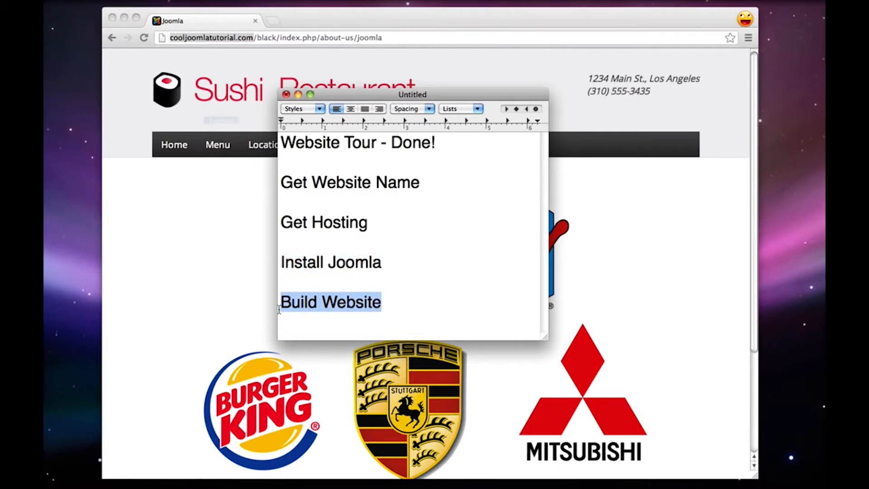
left_click(386, 304)
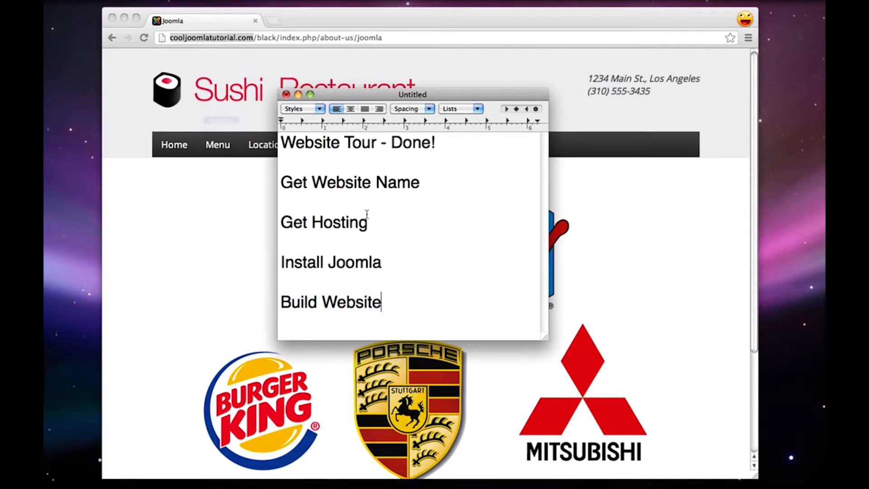
left_click_drag(381, 223, 284, 185)
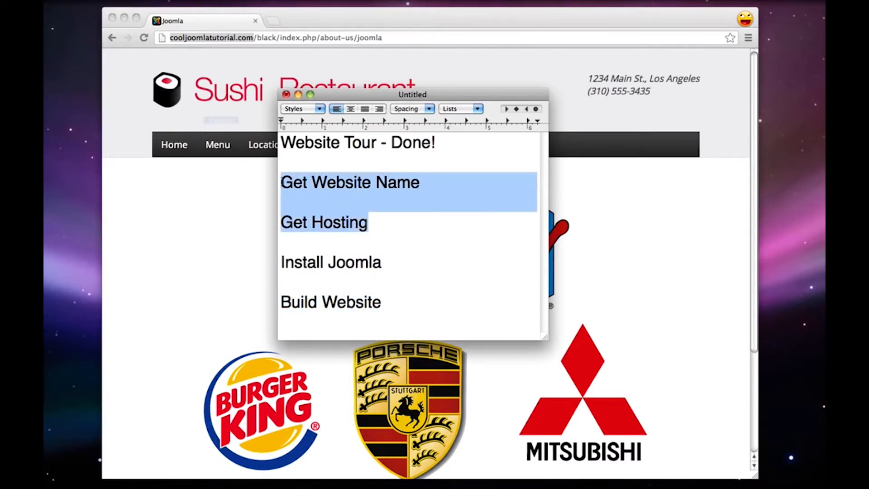
left_click(402, 227)
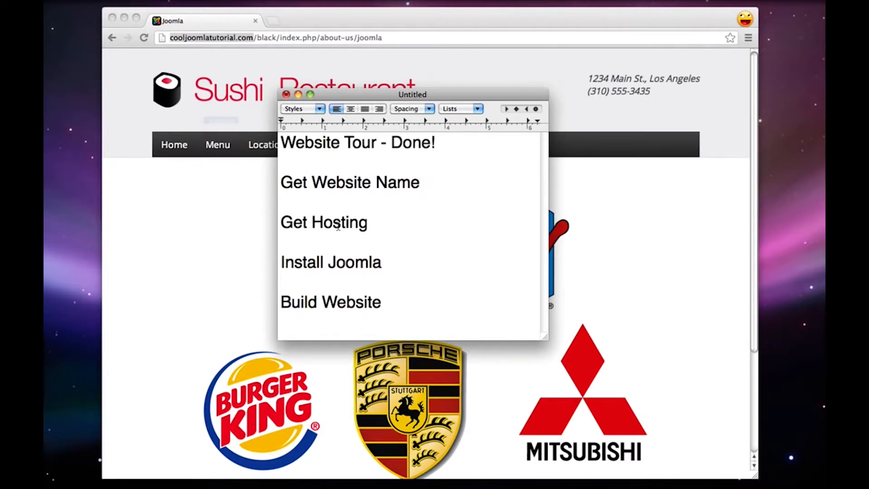
Add "- $15/year" after the Get Website Name item and "- $10/month" after the Get Hosting item
type("- $15/year")
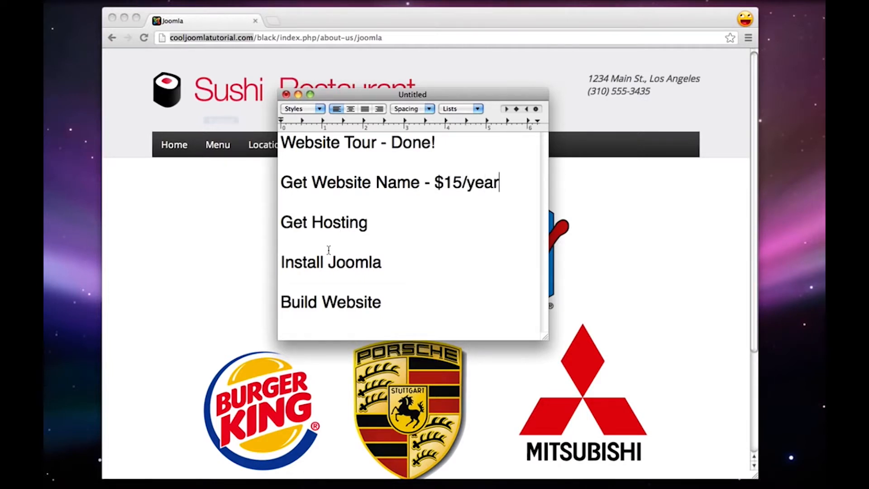
left_click(385, 231)
type("- $10/month")
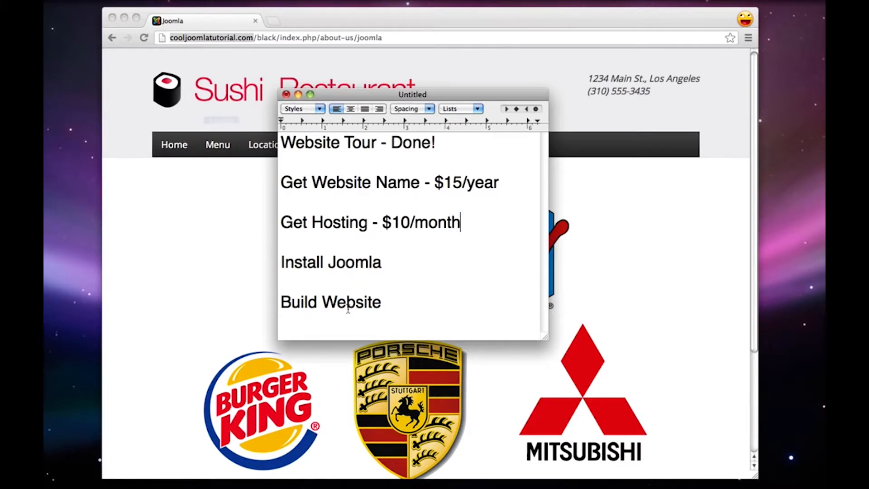
Write "$25" on the line below Build Website and highlight the two priced checklist items
left_click(348, 320)
type("$25")
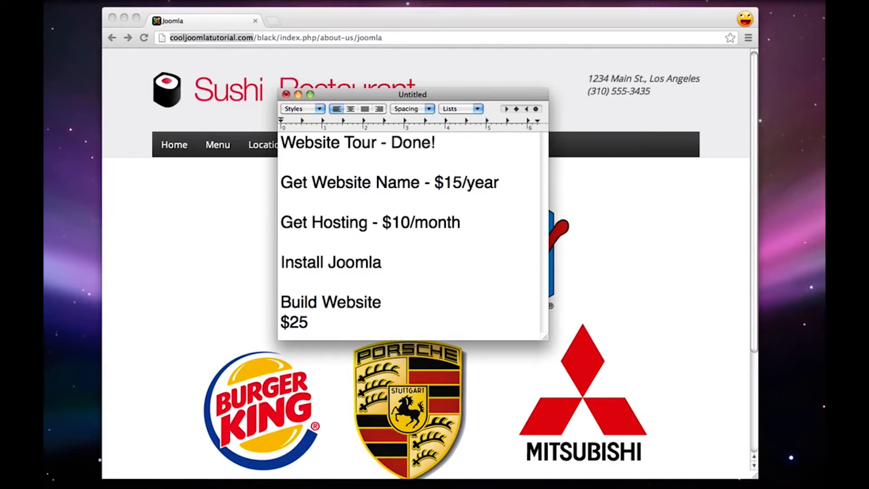
left_click_drag(281, 180, 482, 218)
left_click(483, 221)
left_click_drag(479, 222, 285, 179)
left_click(287, 181)
Switch to Chrome, go to hostgator.com and open its Web Hosting page
left_click(197, 237)
left_click(228, 38)
type("hostg")
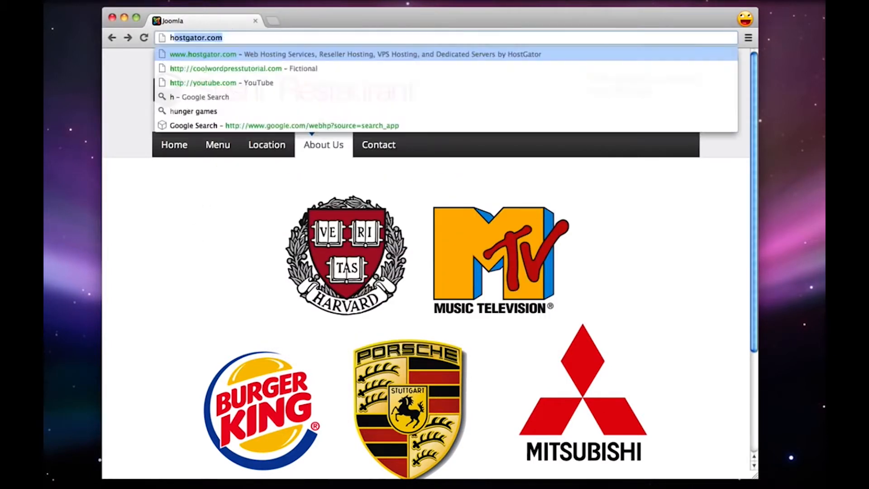
type("ator.com")
key("Return")
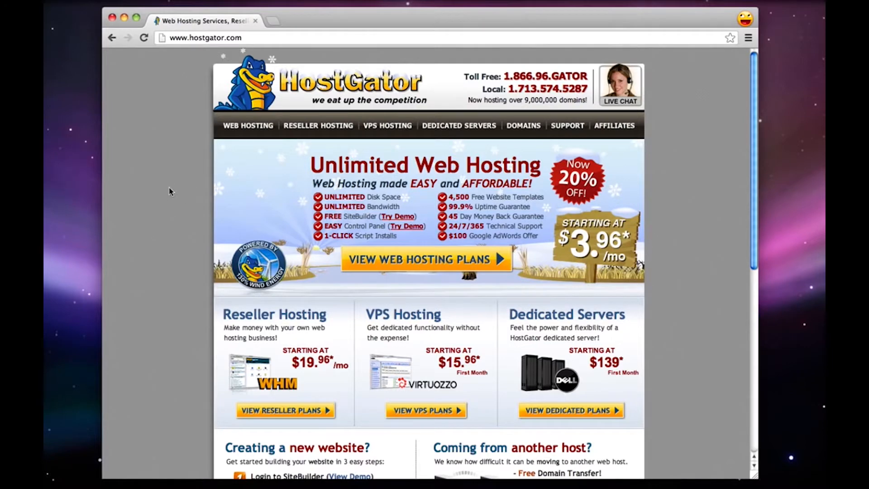
left_click(241, 129)
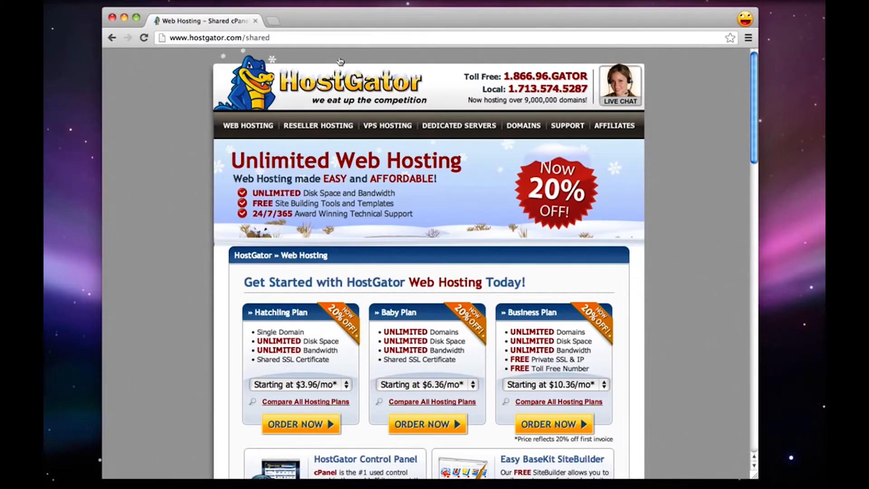
View HostGator's Live Chat page, close it and reopen the Web Hosting page
left_click(624, 90)
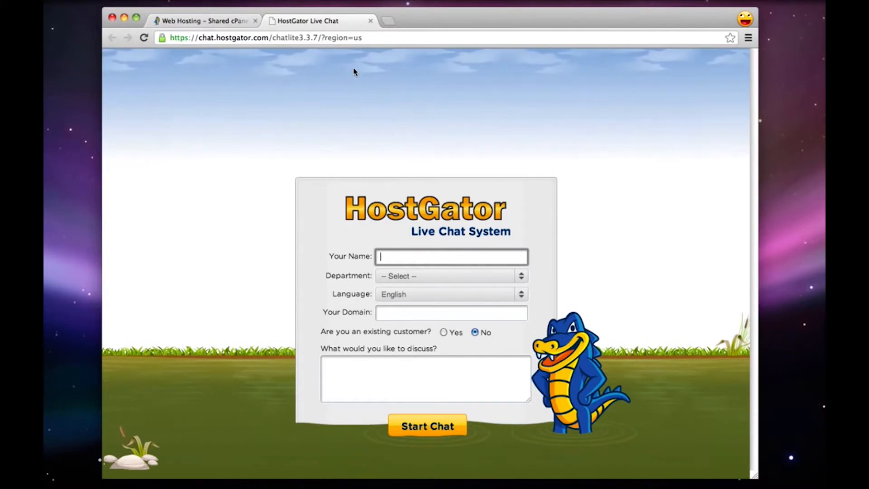
left_click(371, 21)
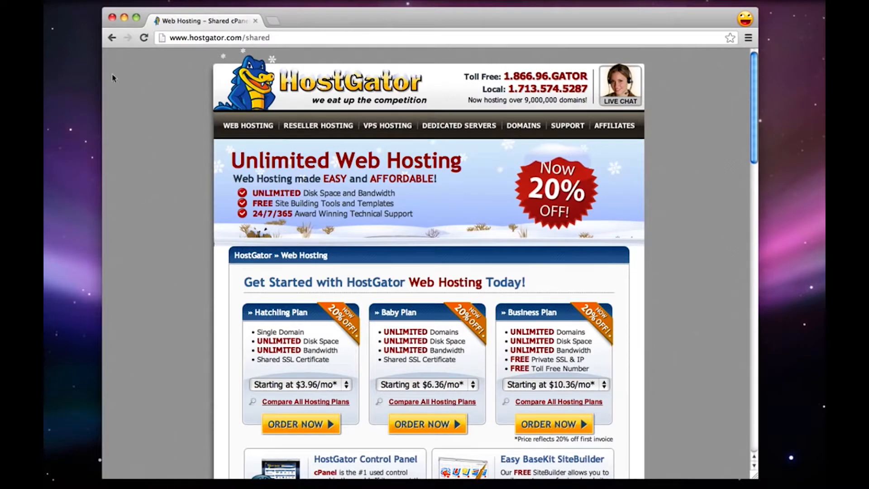
left_click(252, 126)
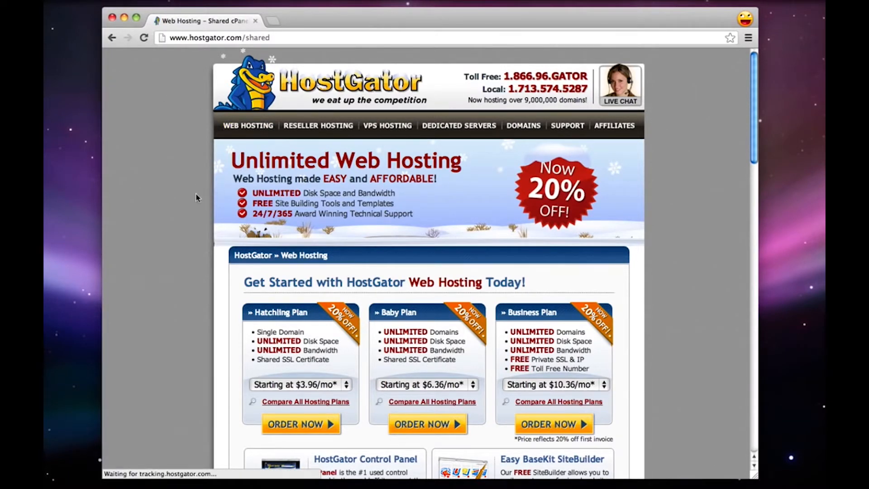
Review the Hatchling, Business and Baby hosting plans, highlighting their names and the Baby Plan's domain allowance
scroll(196, 195, "down", 3)
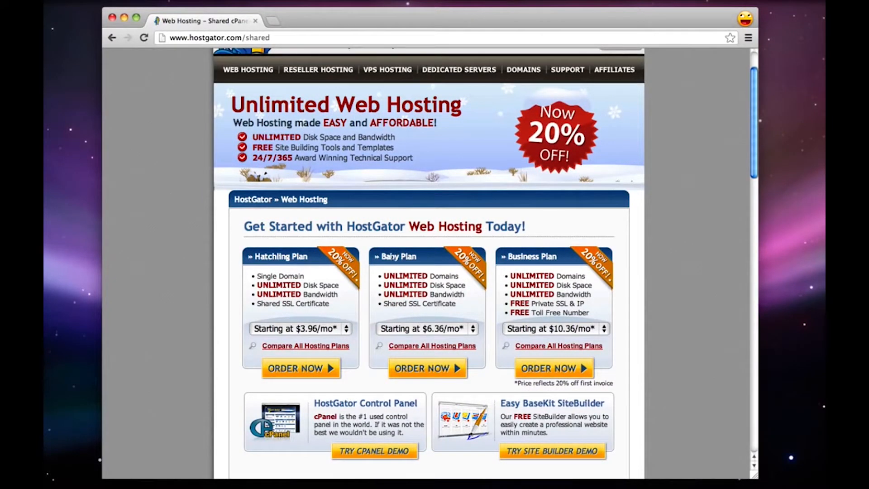
double_click(272, 256)
double_click(517, 257)
left_click(532, 257)
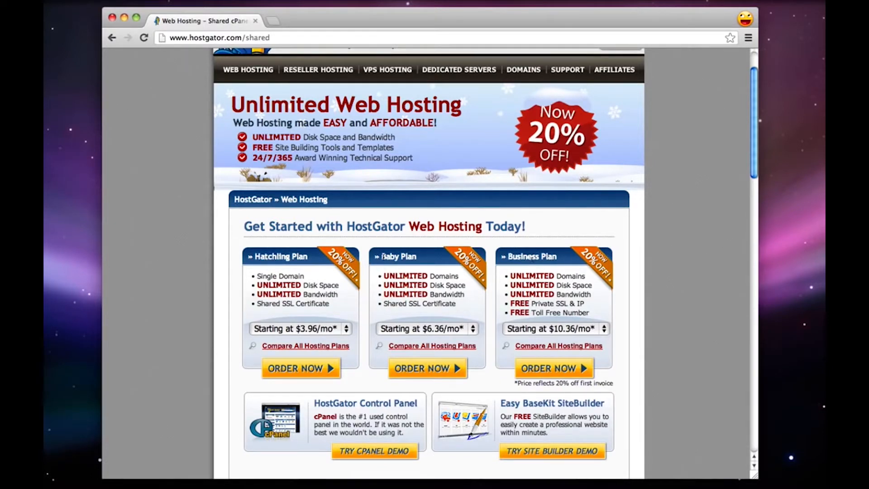
double_click(389, 257)
left_click(416, 268)
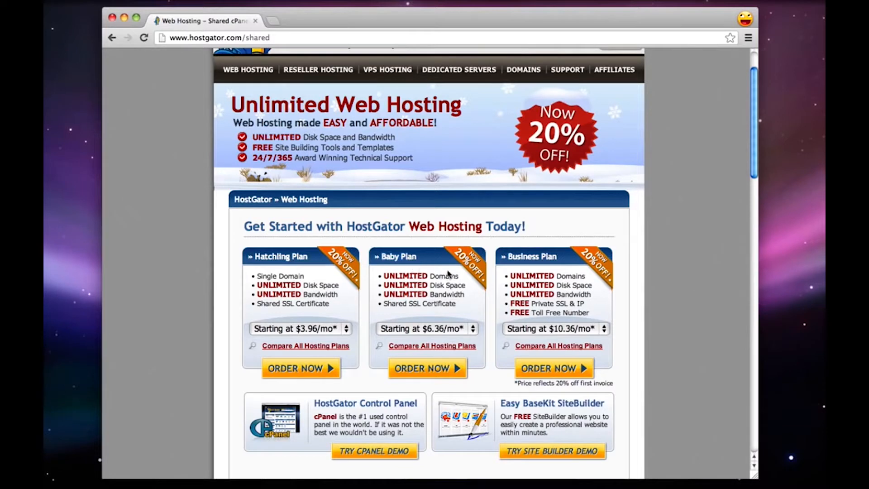
left_click_drag(456, 274, 387, 277)
left_click(386, 277)
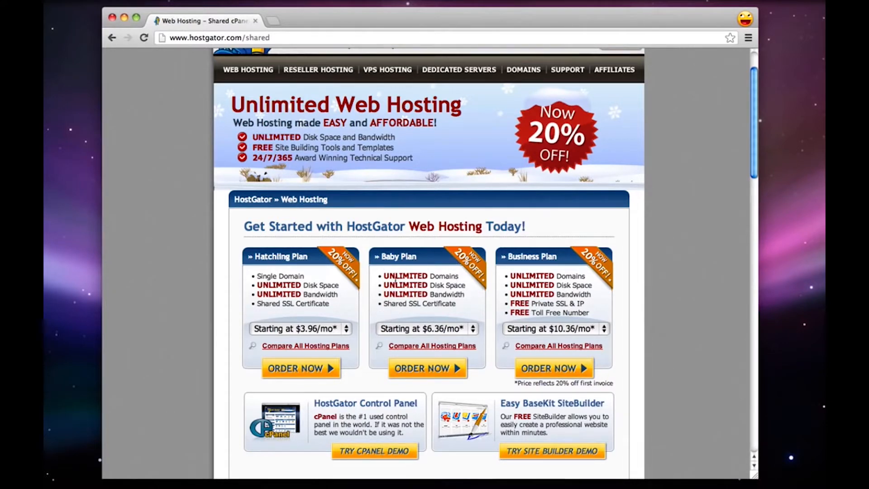
Highlight the Hatchling Plan's name and its Single Domain feature
double_click(277, 257)
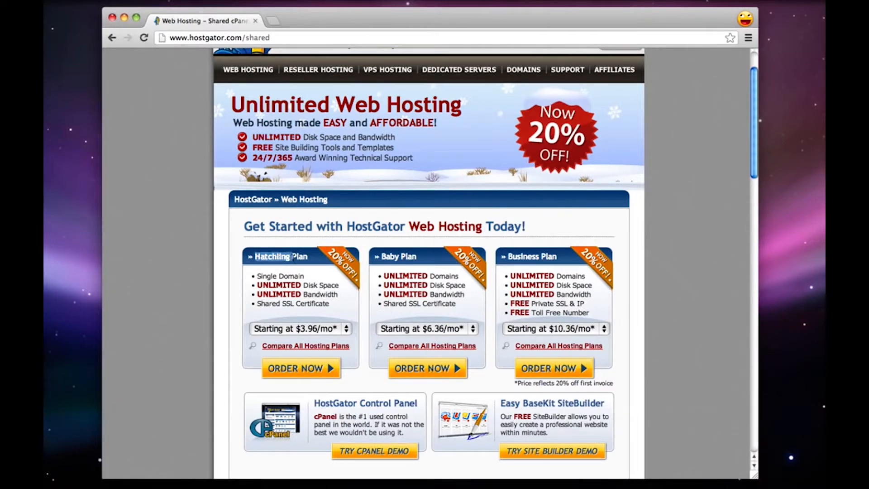
left_click(263, 278)
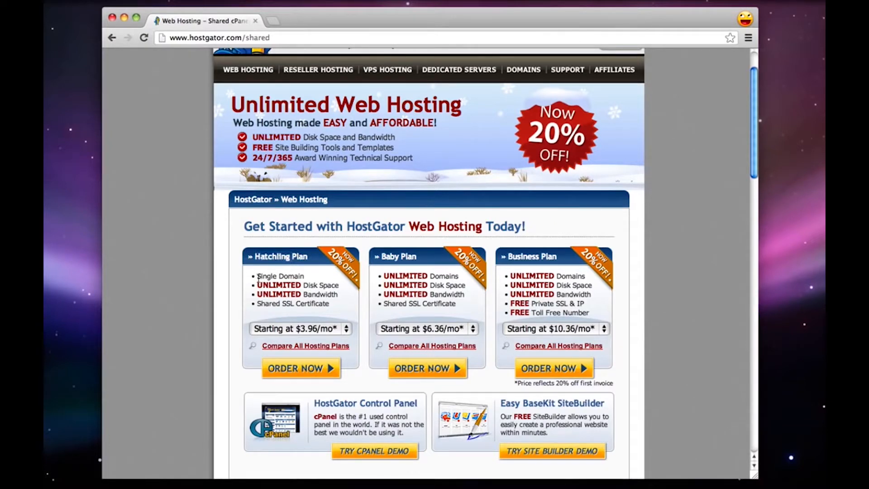
left_click_drag(257, 277, 304, 276)
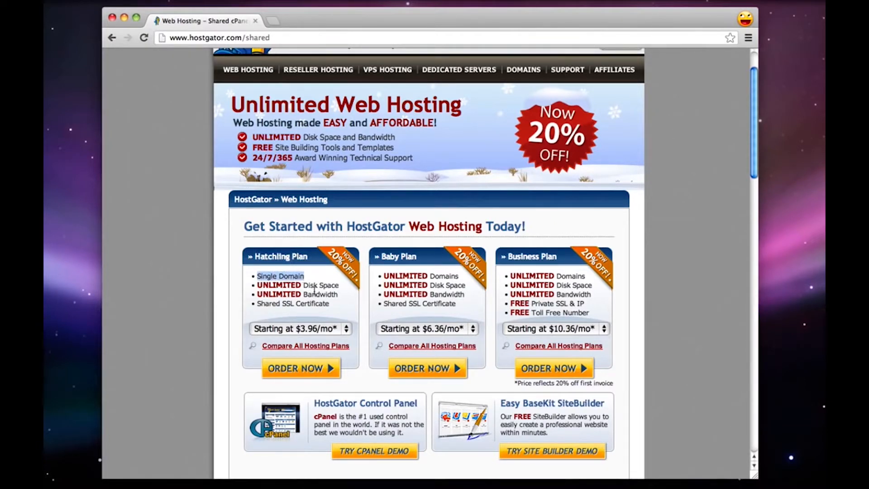
left_click(315, 289)
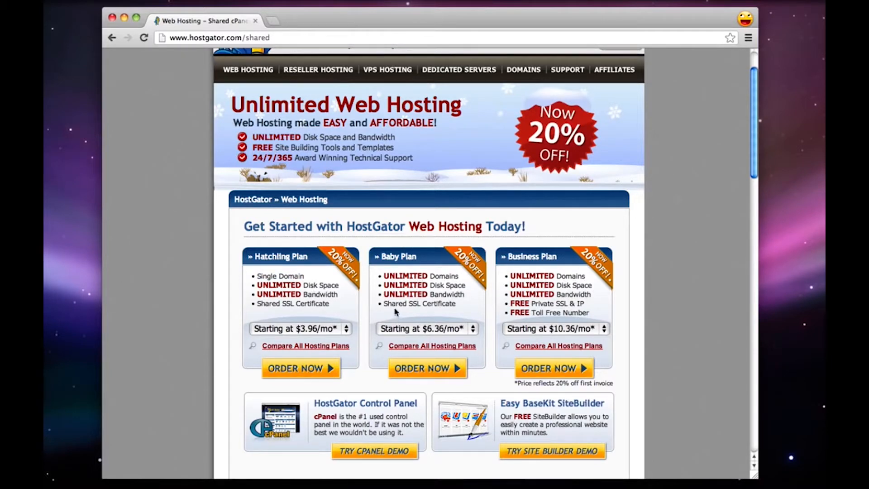
Choose the Monthly - $7.96/mo billing option for the Baby Plan and order it
left_click(437, 329)
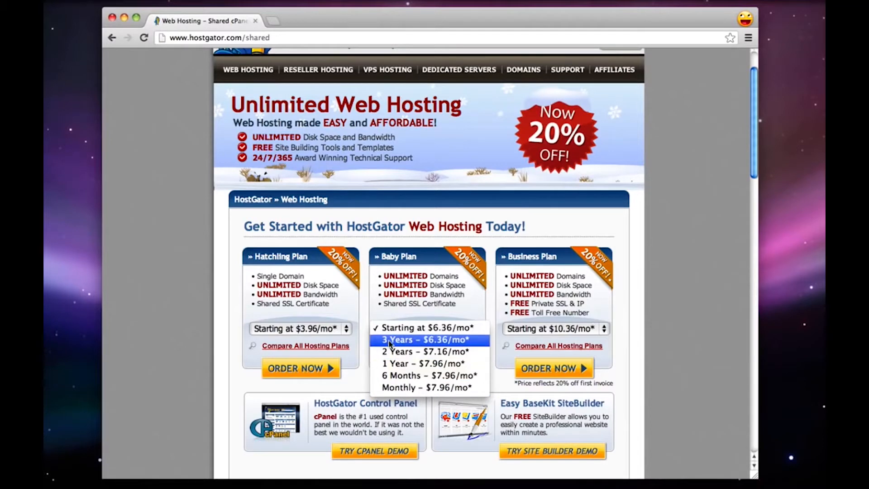
left_click(436, 390)
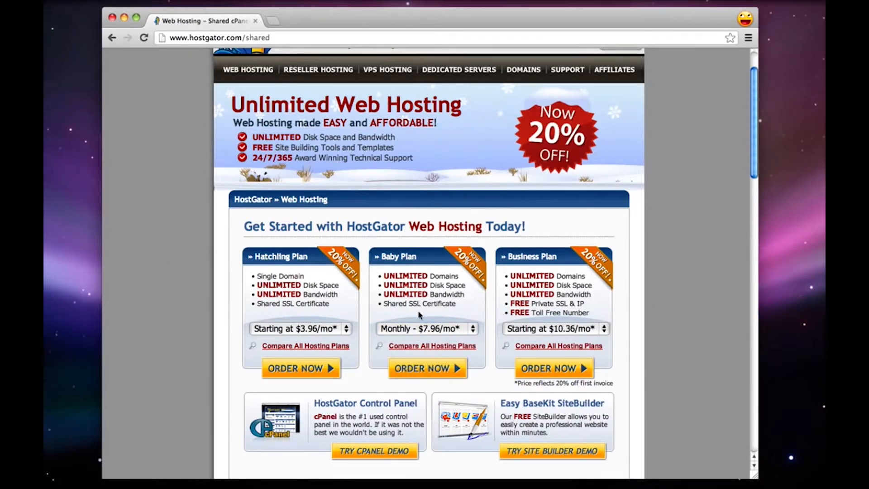
left_click(432, 370)
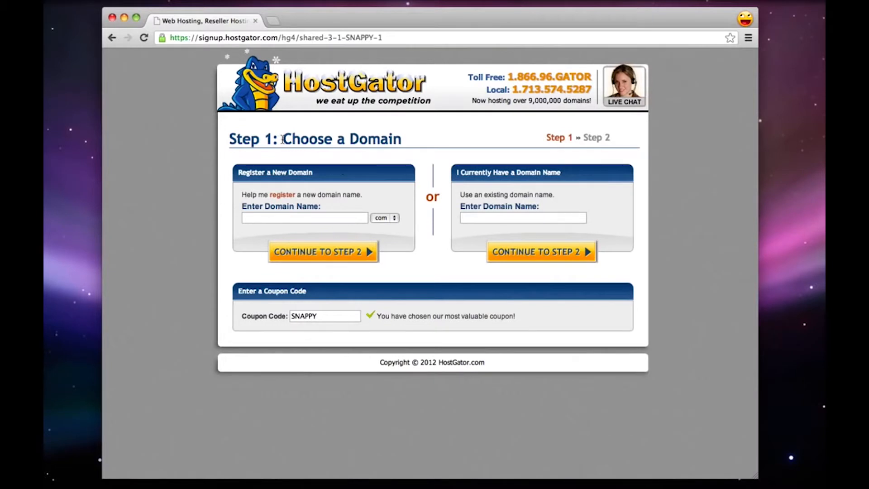
Highlight the Choose a Domain heading, enter "google" as a new domain name and view the available extensions, keeping com
left_click_drag(282, 139, 395, 137)
left_click(395, 138)
left_click(292, 219)
type("google")
left_click(384, 219)
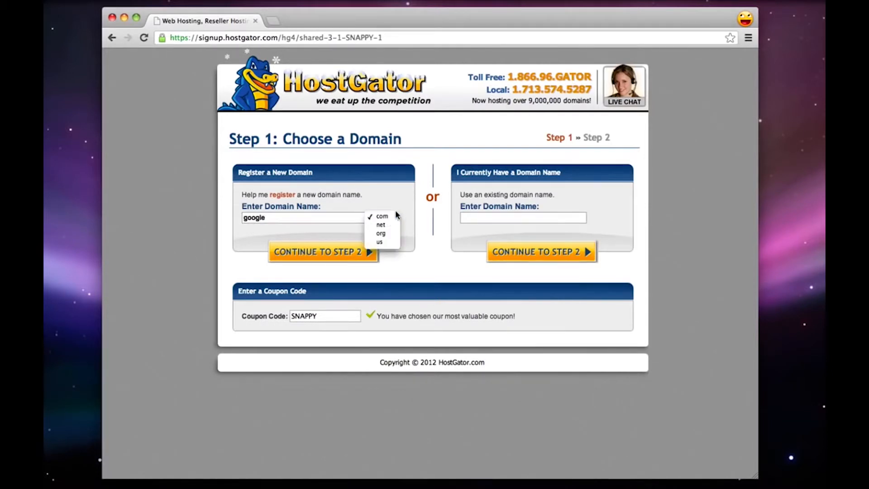
left_click(332, 194)
Replace the new domain name with "cooljoomlatutorial"
double_click(289, 217)
type("c")
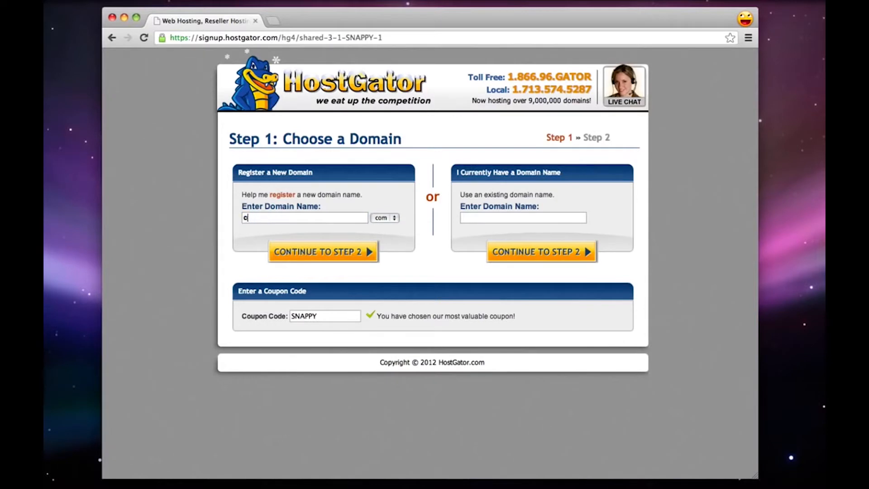
type("ooljoomlatutorial")
Highlight the Enter a Coupon Code heading and replace the coupon code with "hostgator2516"
left_click_drag(237, 291, 305, 292)
left_click(313, 293)
double_click(312, 316)
type("hostgato")
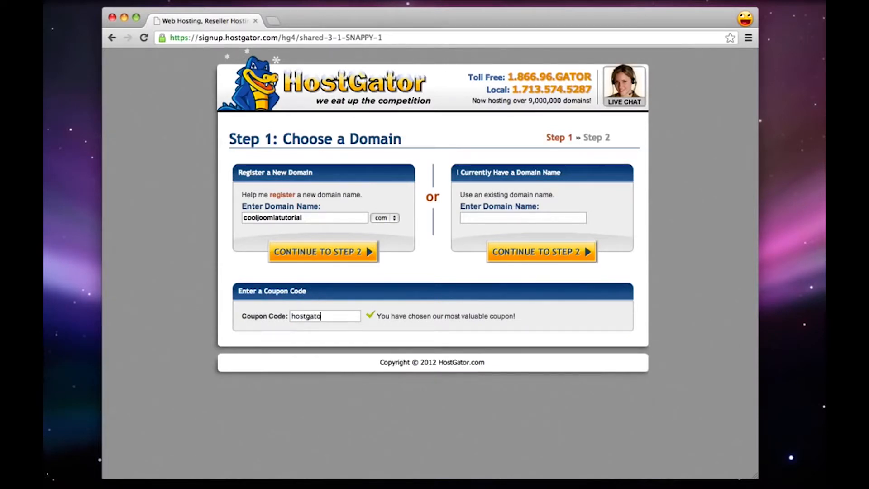
type("r2516")
left_click(347, 258)
type("righthere.com")
key("super+a")
key("BackSpace")
Continue to the billing information step of the signup and enter the account username
left_click(326, 252)
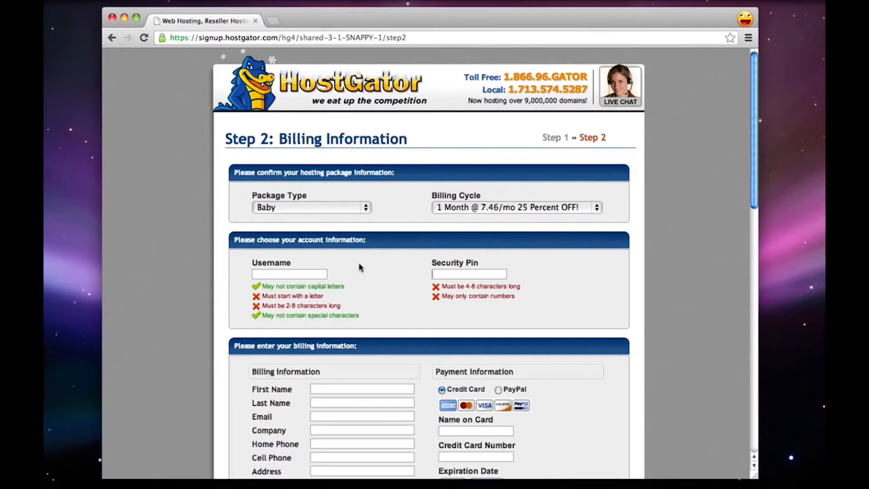
left_click(307, 277)
type("michael")
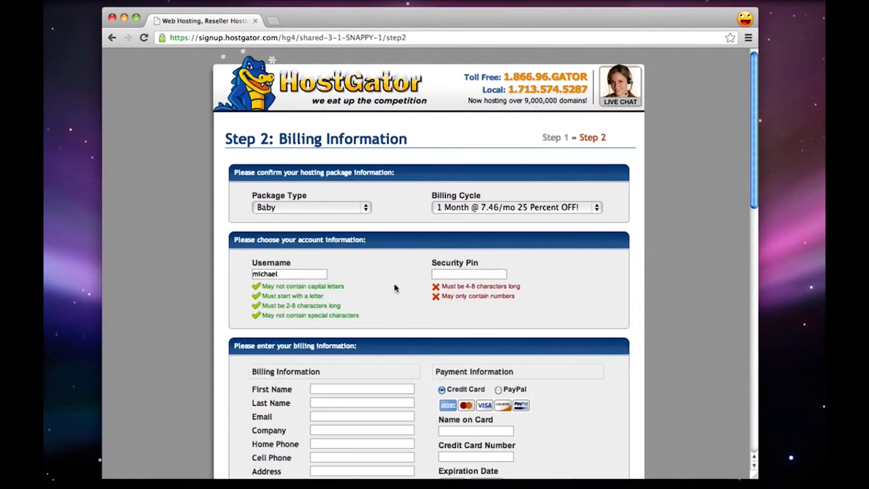
type("12345")
Enter the account's security PIN, view the PayPal payment option and set the payment method back to Credit Card
scroll(429, 262, "down", 5)
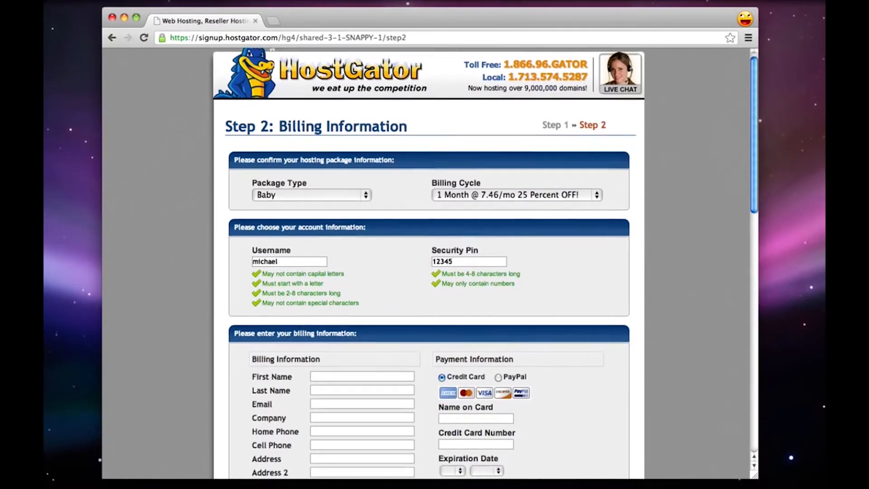
scroll(429, 262, "down", 2)
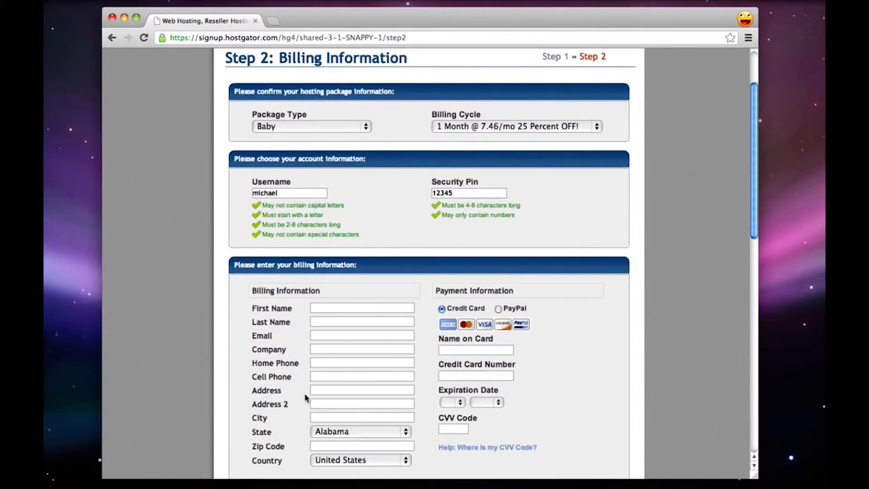
scroll(264, 409, "down", 8)
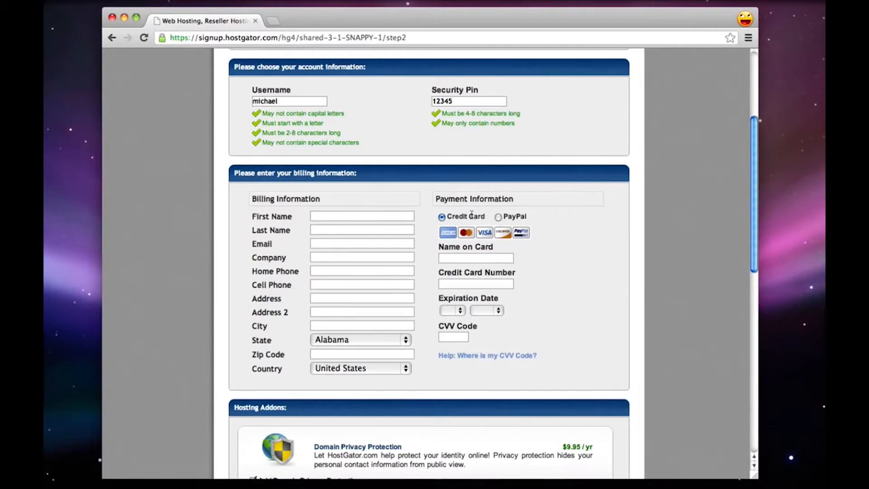
left_click(499, 217)
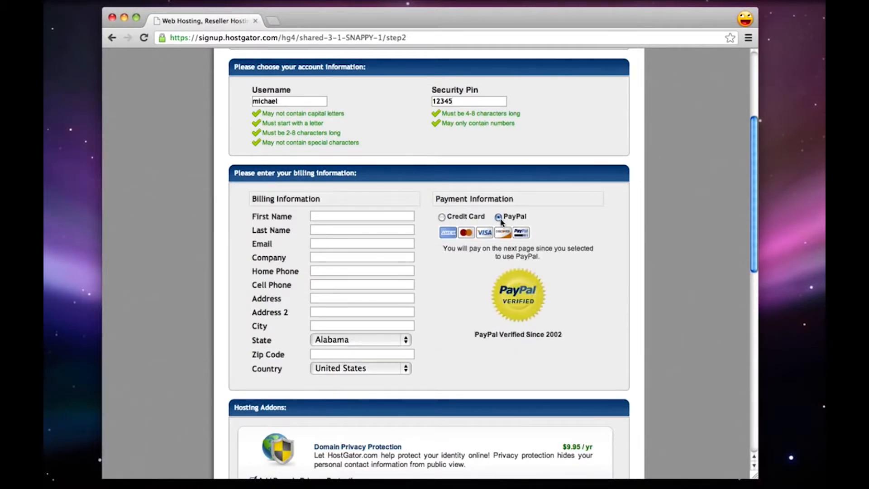
left_click(442, 218)
Highlight the Hosting Addons heading and the Domain Privacy Protection title, and remove the Domain Privacy Protection addon
scroll(453, 254, "down", 5)
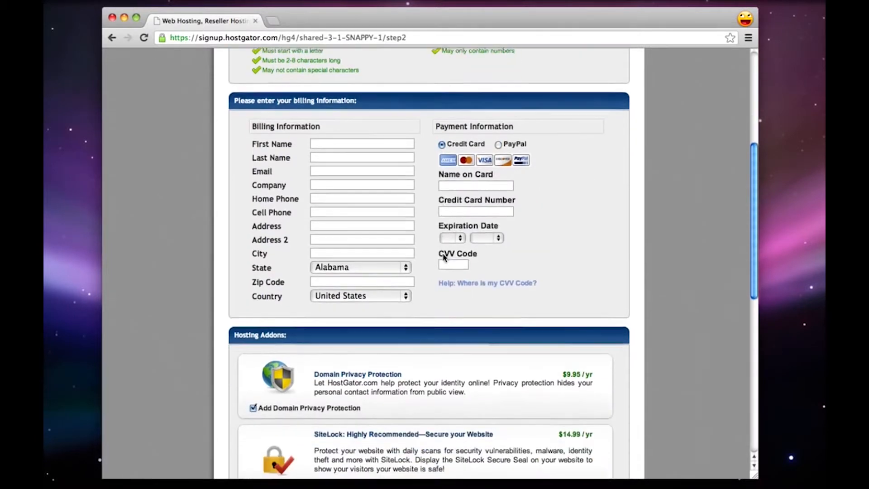
scroll(443, 257, "down", 1)
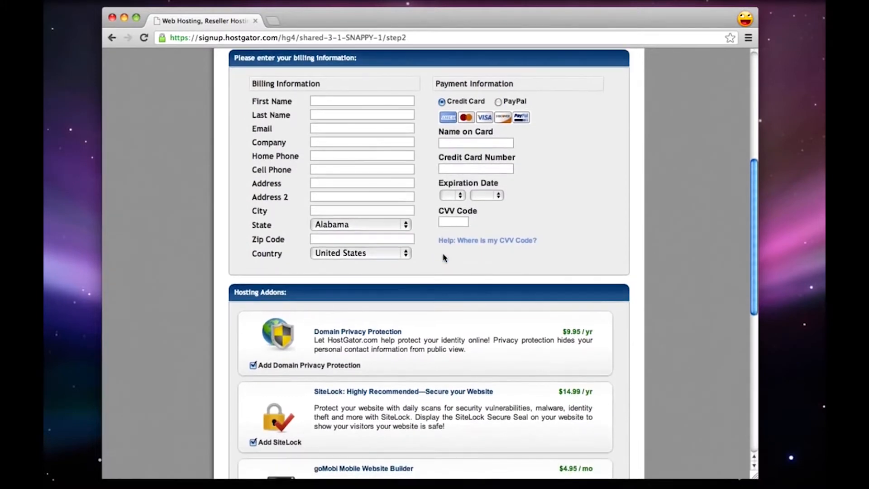
scroll(443, 257, "down", 6)
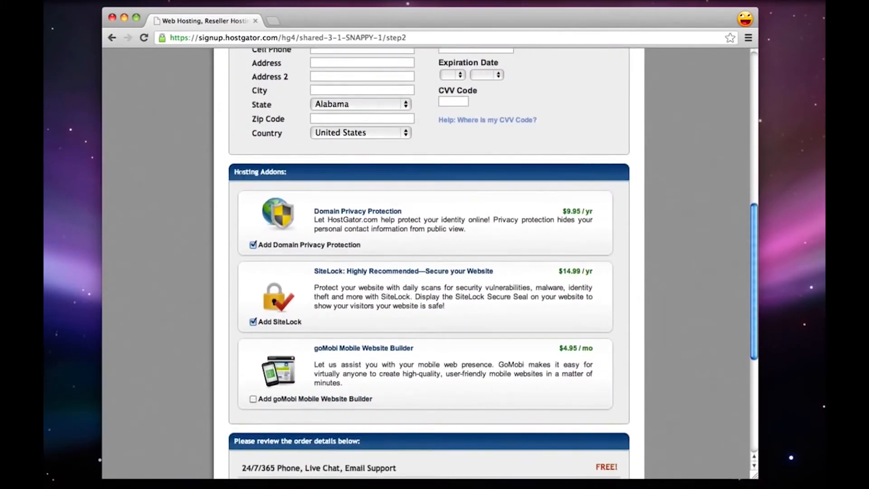
left_click_drag(234, 172, 277, 172)
left_click(353, 211)
left_click_drag(314, 211, 406, 210)
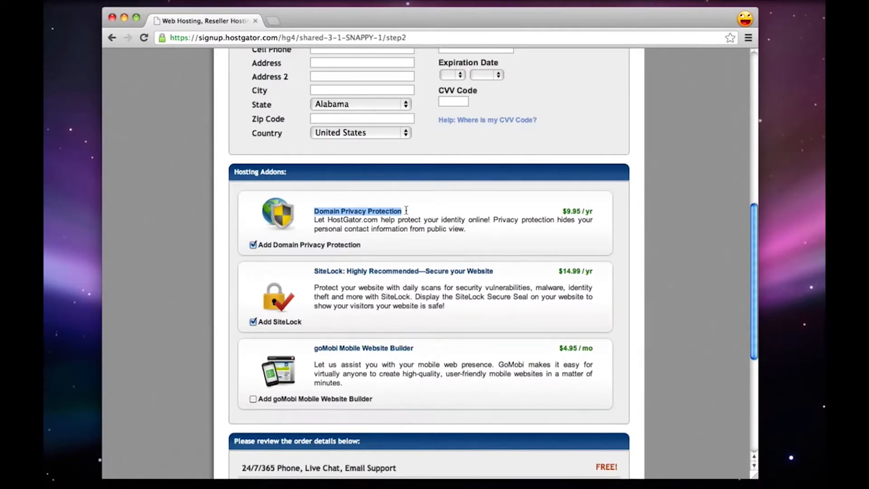
left_click(253, 244)
left_click(570, 216)
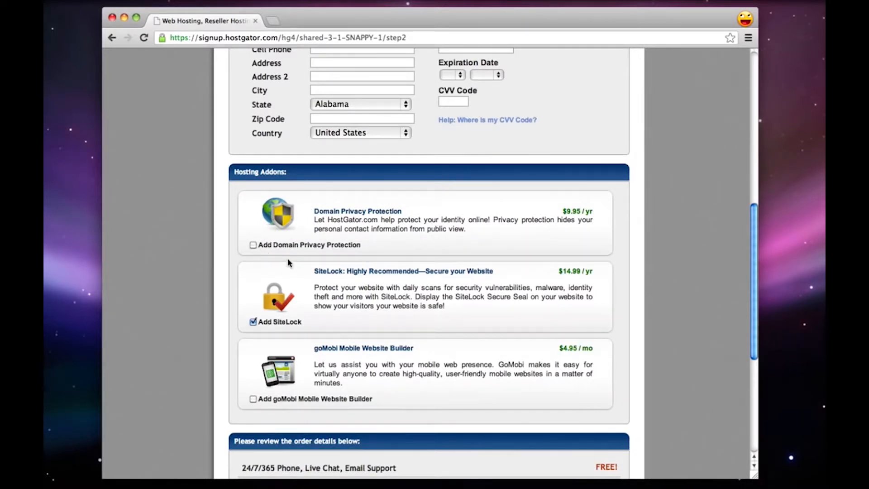
Remove the SiteLock addon and highlight the goMobi Mobile Website Builder title
scroll(288, 261, "down", 1)
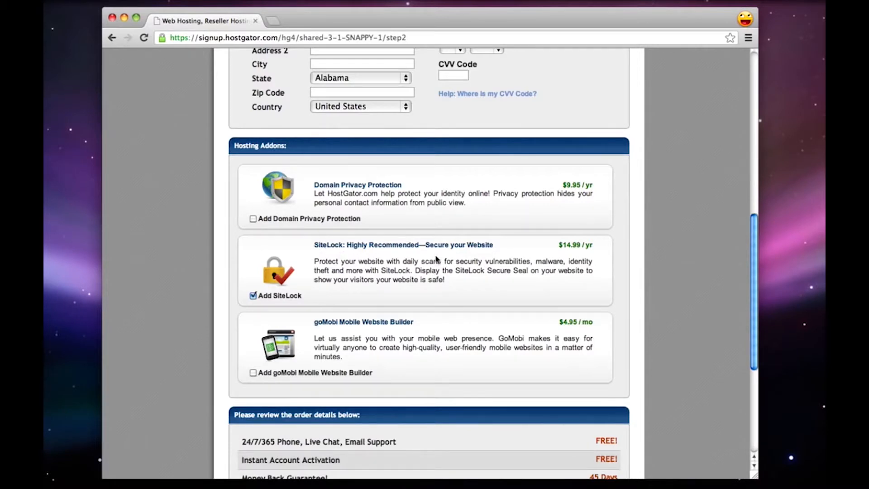
left_click(253, 295)
scroll(364, 309, "down", 2)
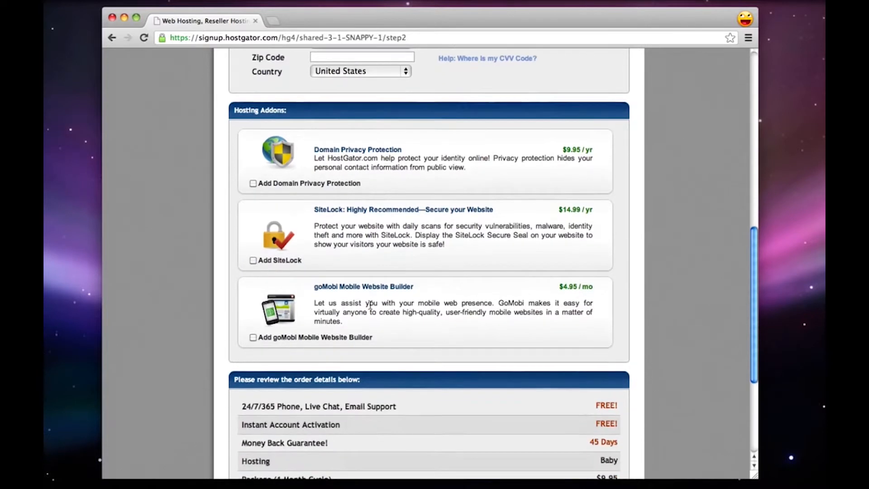
left_click_drag(341, 287, 417, 288)
left_click(426, 291)
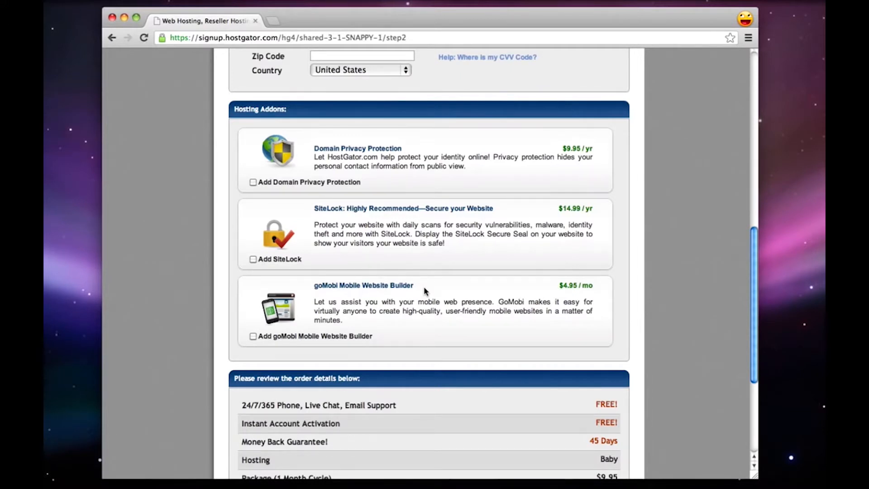
Review the order details, highlighting the coupon's percentage discount and the package's billing cycle
scroll(425, 291, "down", 5)
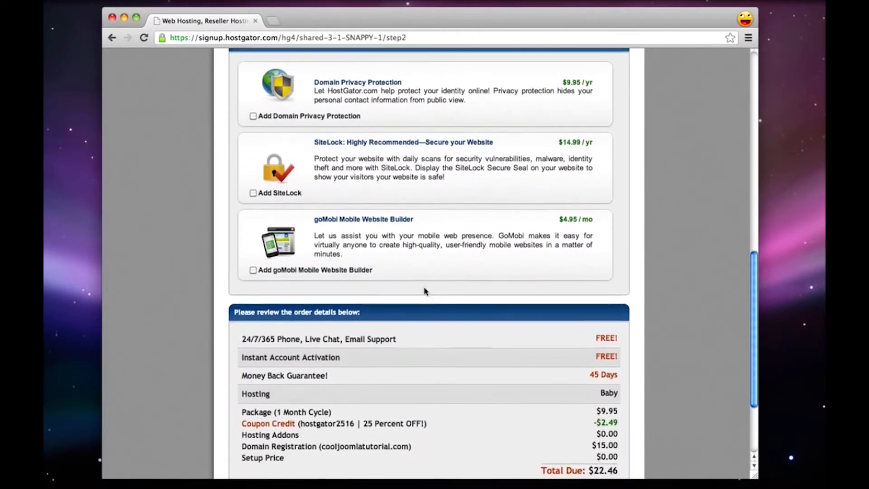
scroll(425, 291, "down", 1)
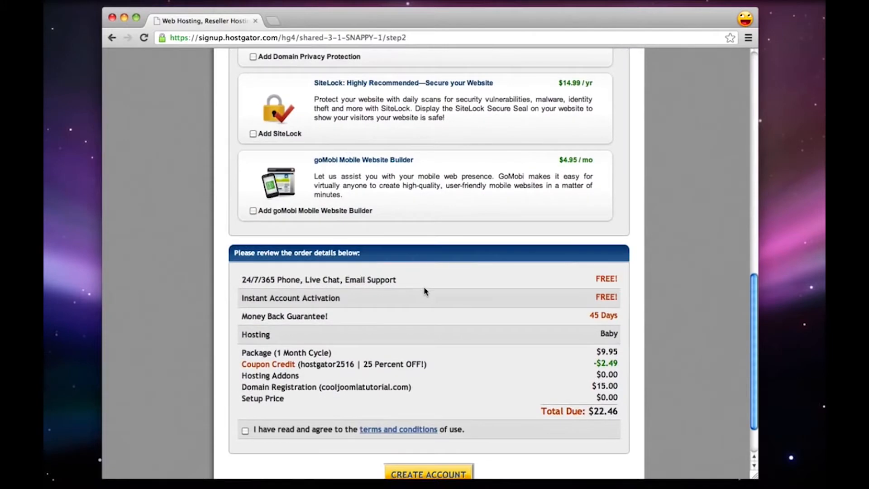
scroll(425, 291, "down", 1)
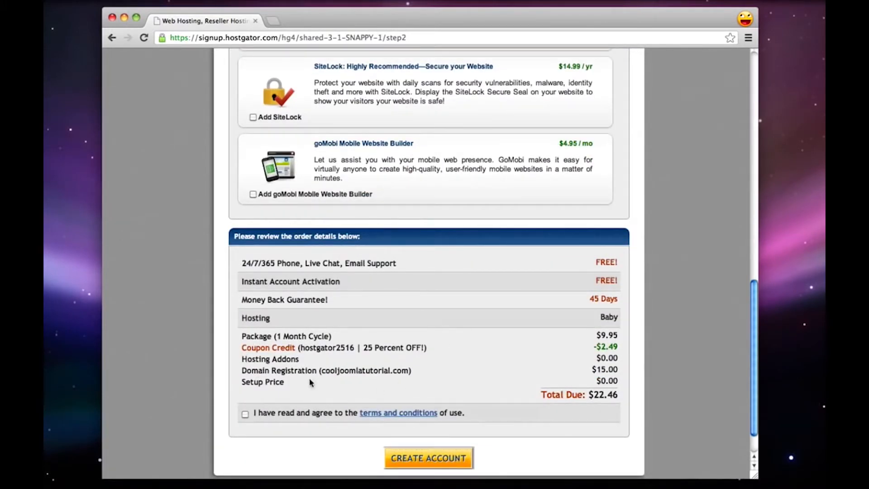
left_click_drag(363, 348, 413, 347)
left_click(414, 348)
left_click_drag(247, 337, 331, 335)
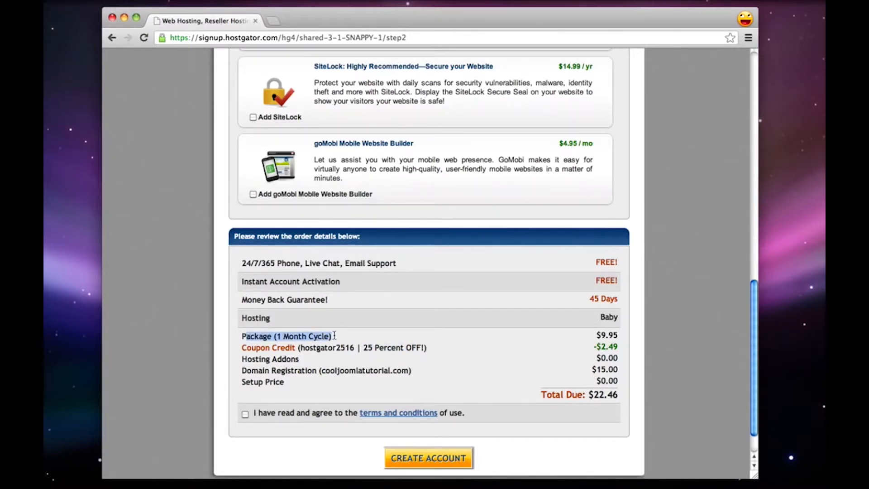
left_click(334, 335)
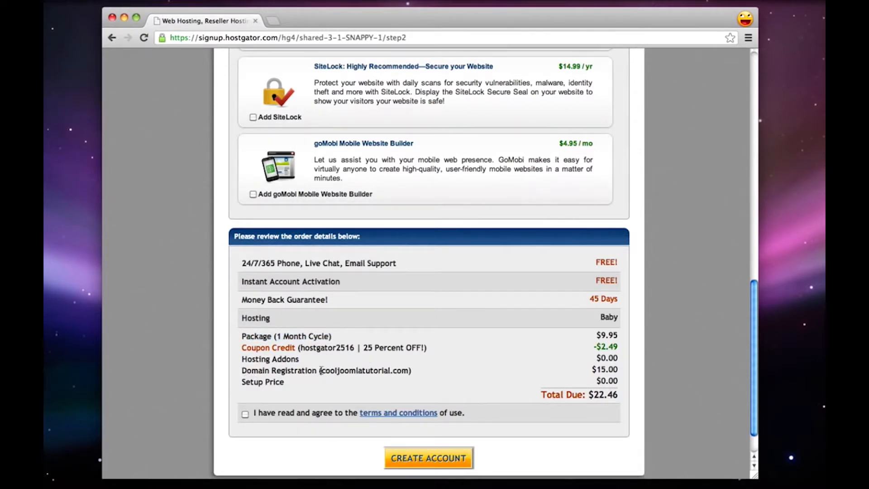
Highlight the domain name in the order details and agree to the terms and conditions of use
left_click_drag(322, 370, 407, 372)
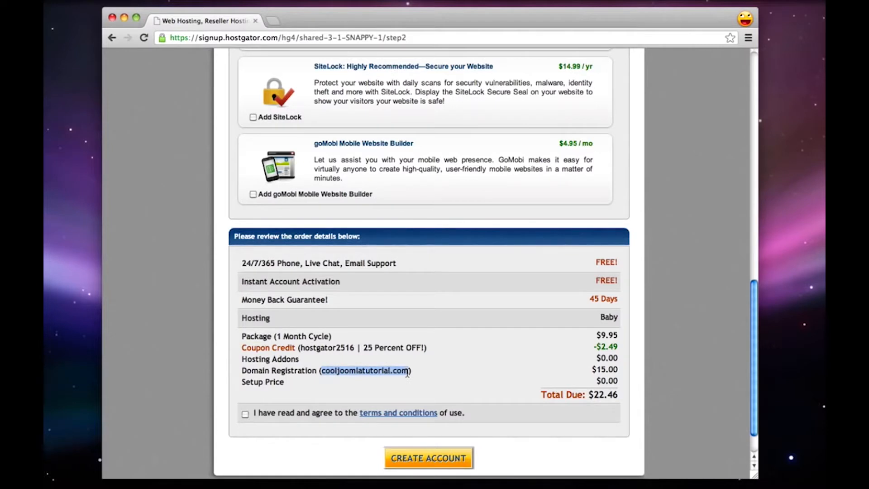
left_click(538, 363)
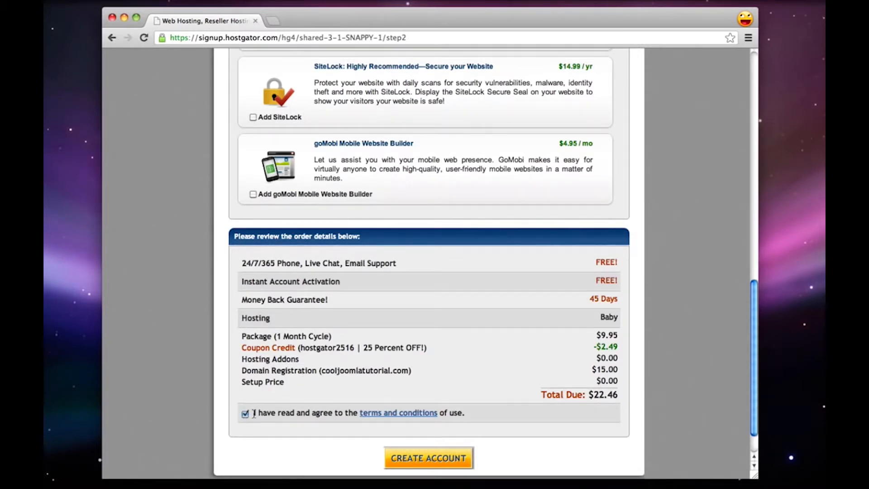
scroll(254, 414, "down", 2)
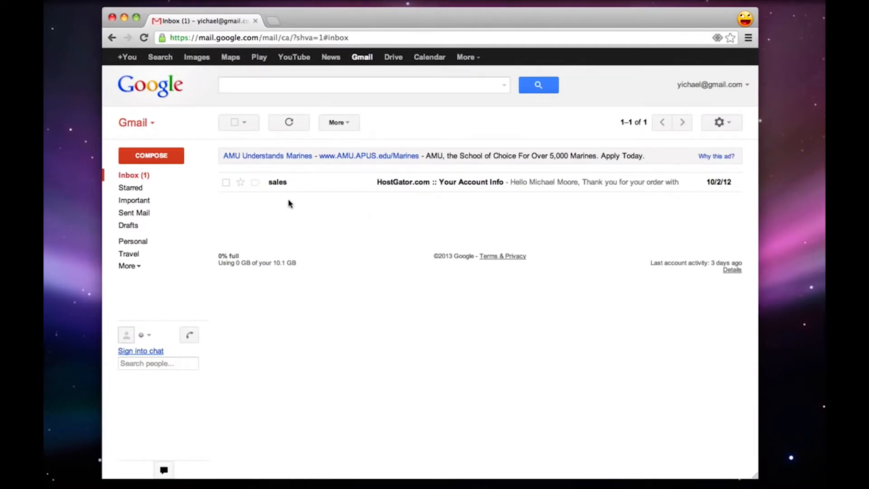
Open HostGator's account info email in Gmail and highlight the message body, the username line and the password label
left_click(387, 184)
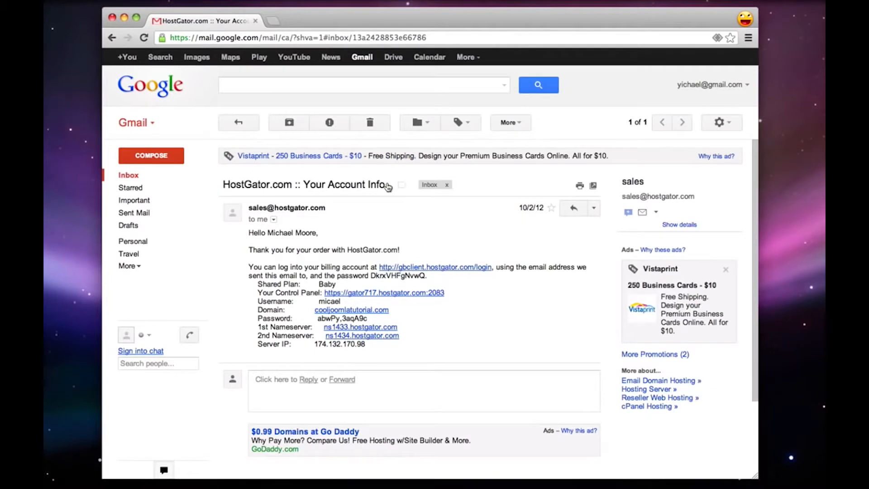
left_click_drag(380, 346, 241, 232)
left_click(292, 254)
left_click_drag(256, 299, 324, 301)
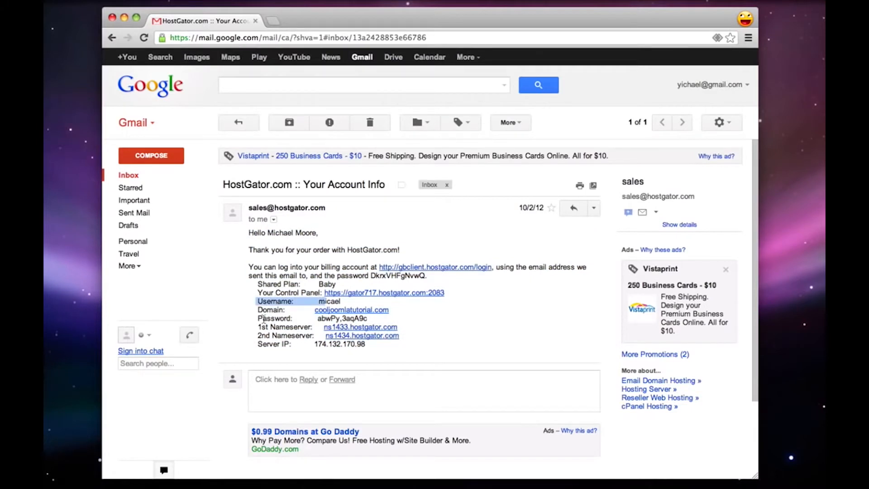
left_click_drag(263, 318, 301, 322)
left_click(393, 312)
left_click(384, 343)
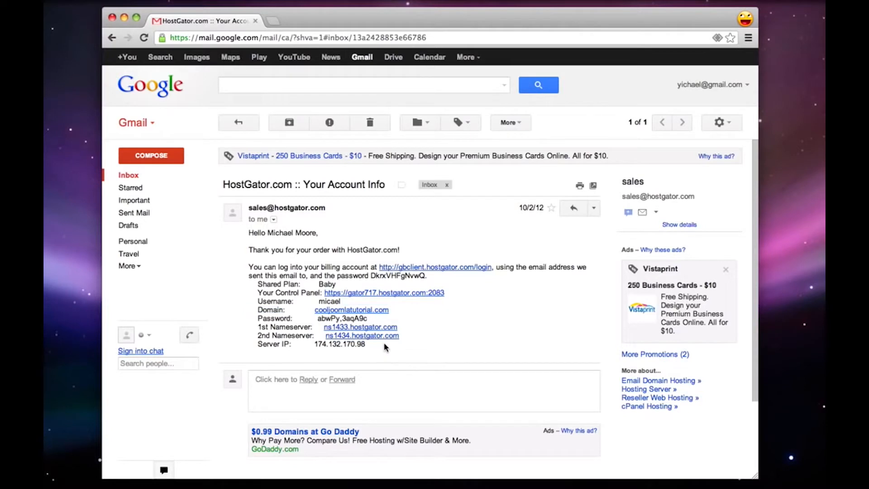
Highlight the nameserver and server IP lines in the email, and select the hosting account's password
left_click_drag(384, 343, 251, 329)
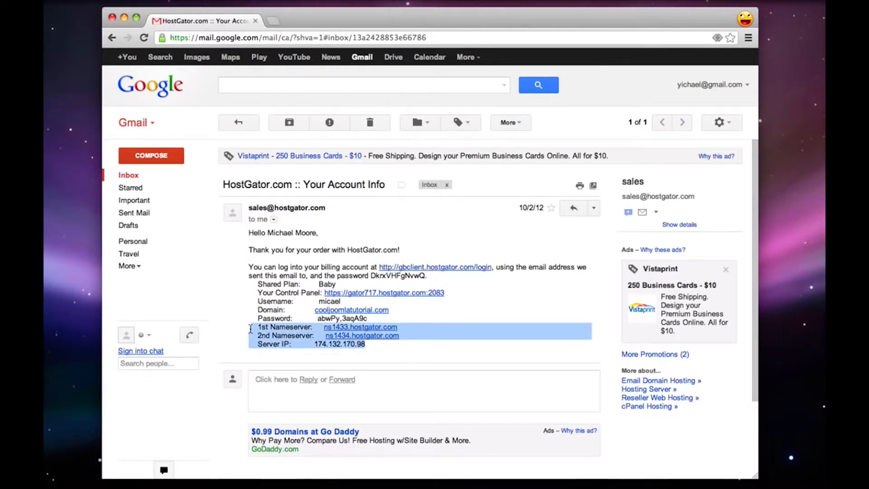
left_click(250, 329)
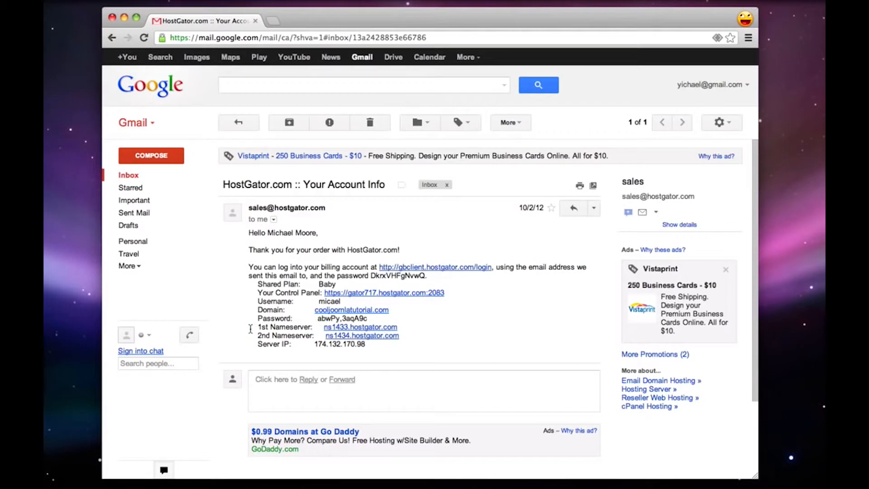
left_click_drag(258, 305, 317, 319)
left_click(336, 303)
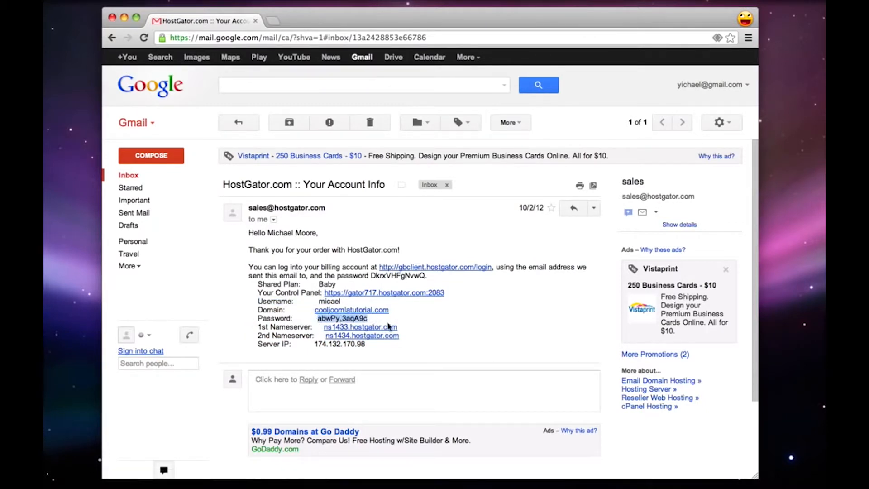
right_click(352, 318)
left_click(377, 322)
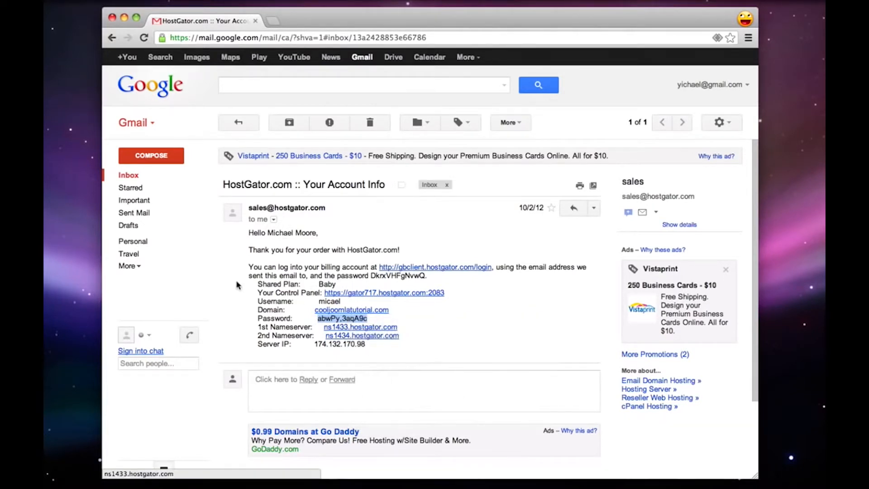
Highlight the control panel label in the email and open its control panel link
left_click_drag(257, 293, 315, 295)
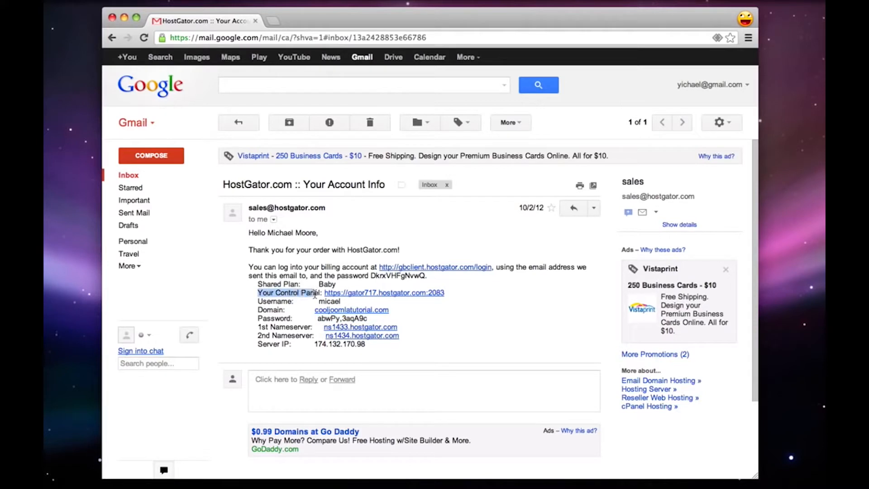
left_click(450, 306)
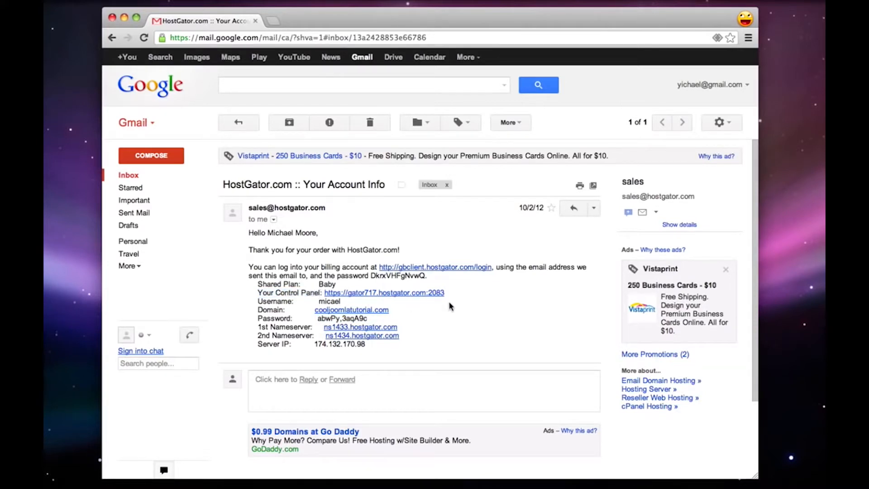
left_click(416, 293)
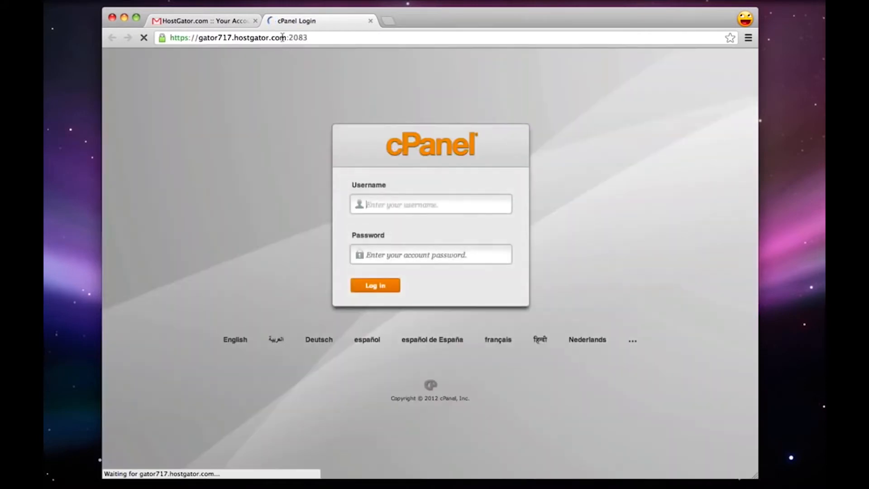
Open the cPanel login page through the address cooljoomlatutorial.com/cpanel
left_click(282, 37)
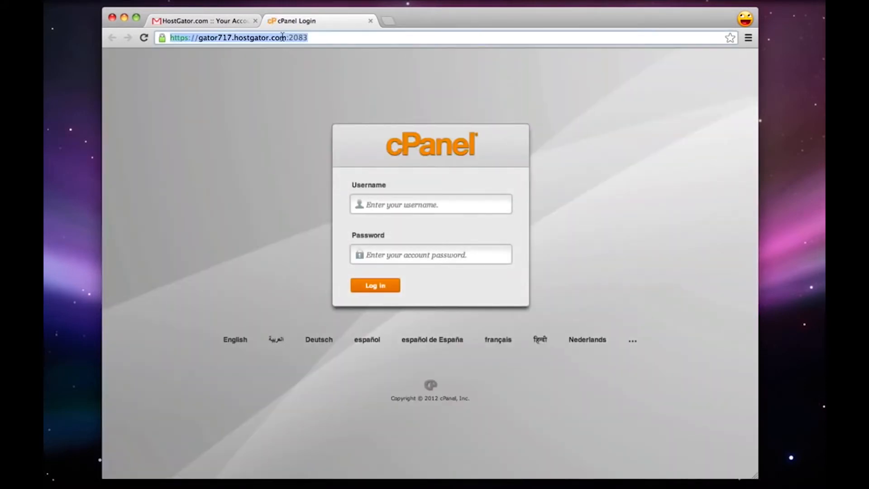
type("co")
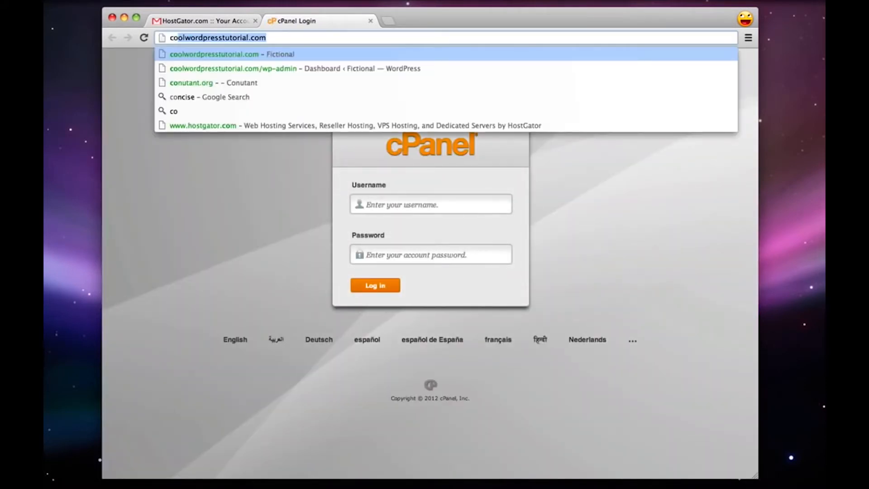
type("oljoomlat")
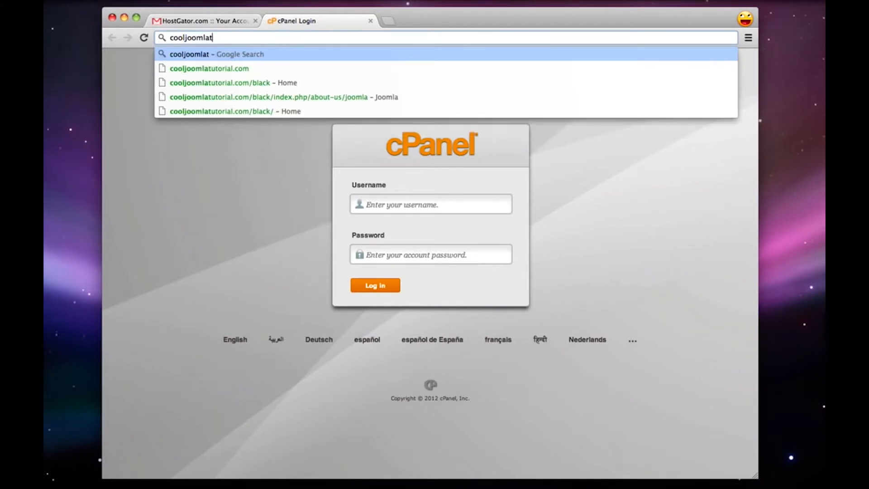
type("utorial.com")
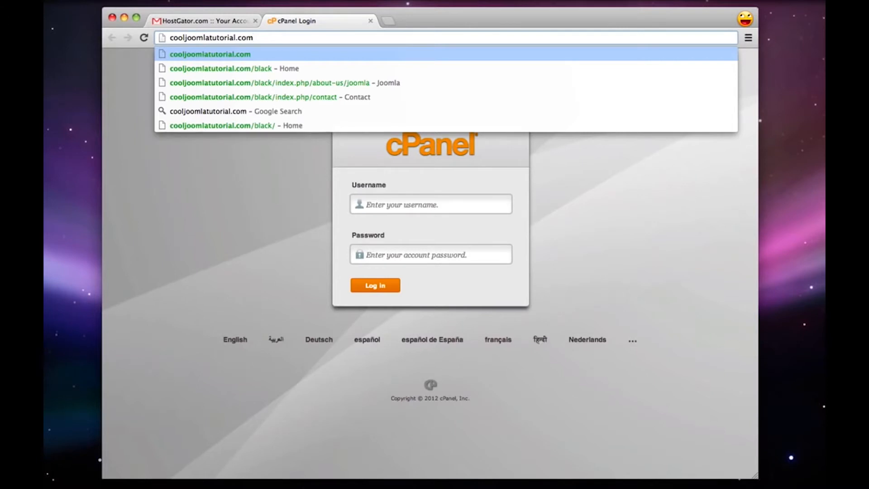
type("/cpane")
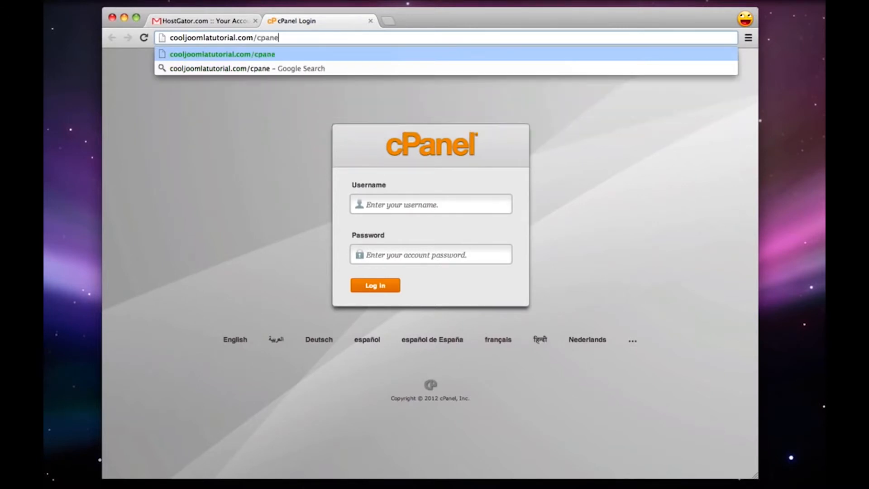
type("l")
key("Return")
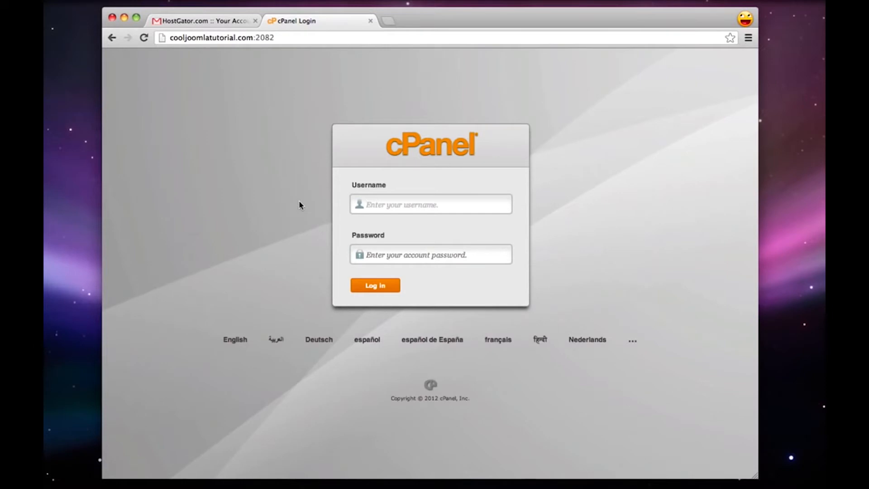
Log in to cPanel with the hosting account's username and the copied password, and close the welcome and SiteLock pop-ups
type("micael")
right_click(388, 254)
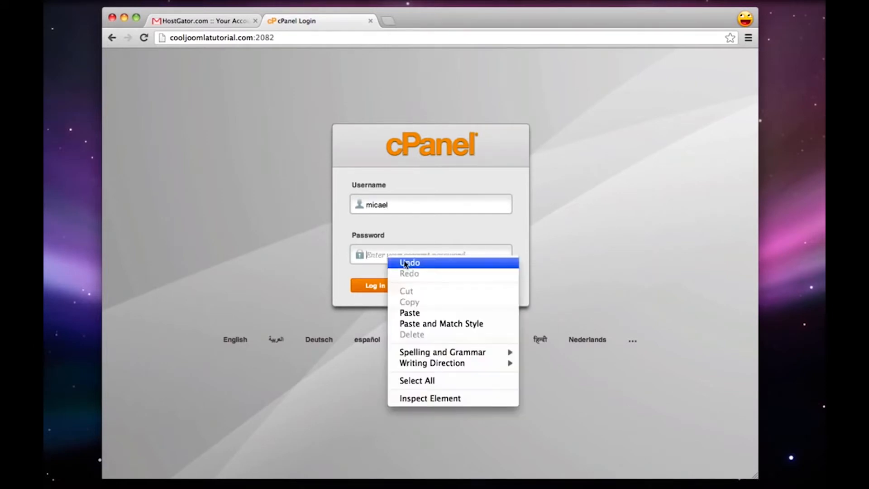
left_click(407, 309)
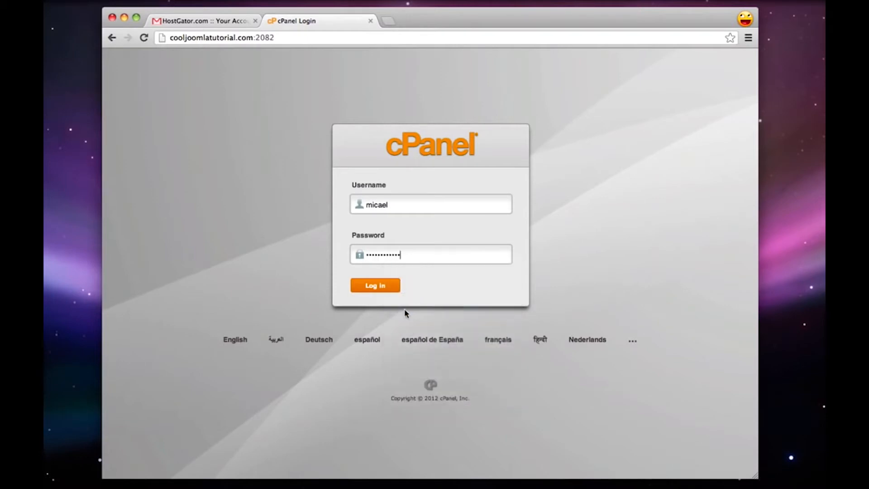
left_click(379, 287)
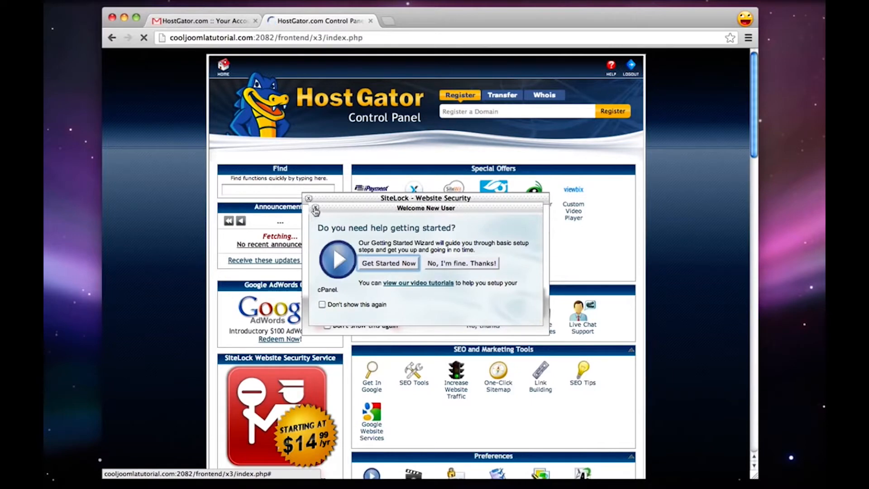
left_click(316, 207)
left_click(308, 199)
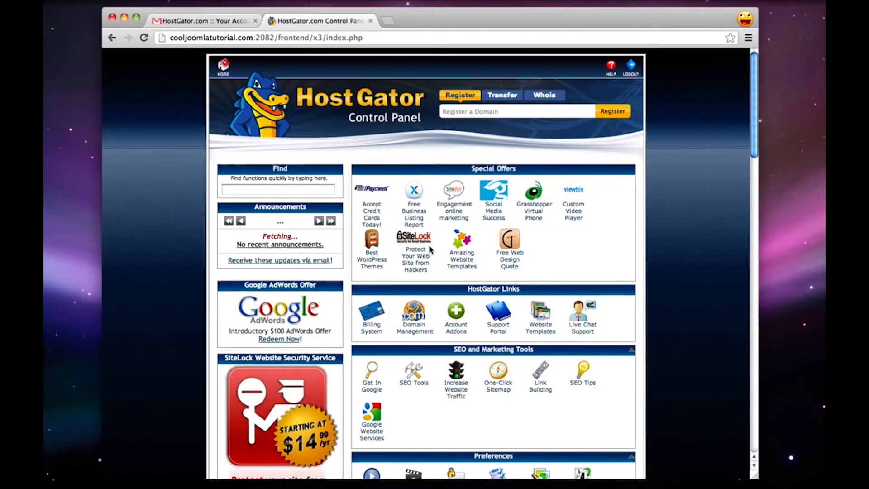
Open QuickInstall from the Software/Services section, choose Joomla from the CMS software and continue to its installation form
scroll(430, 249, "down", 10)
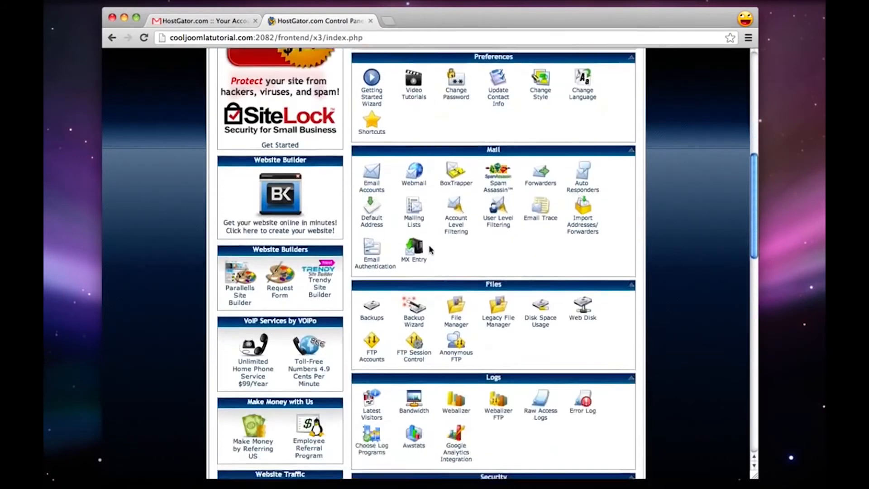
scroll(430, 249, "down", 3)
scroll(431, 300, "down", 6)
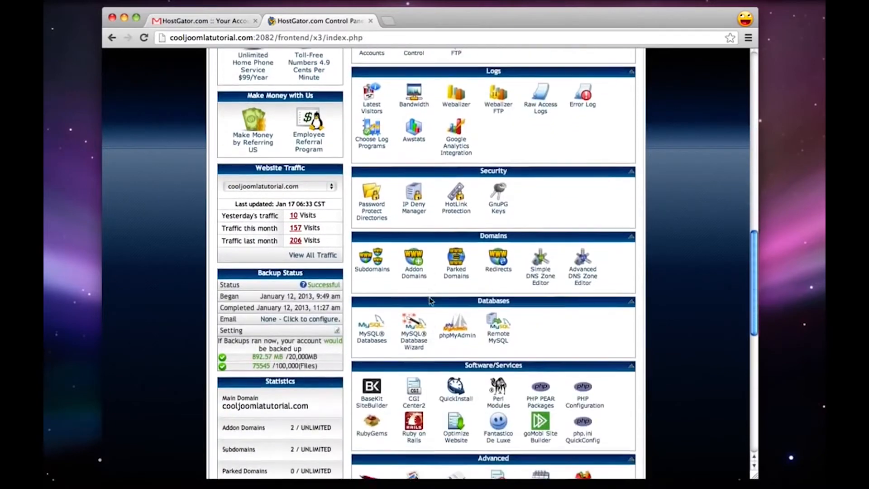
scroll(430, 298, "down", 3)
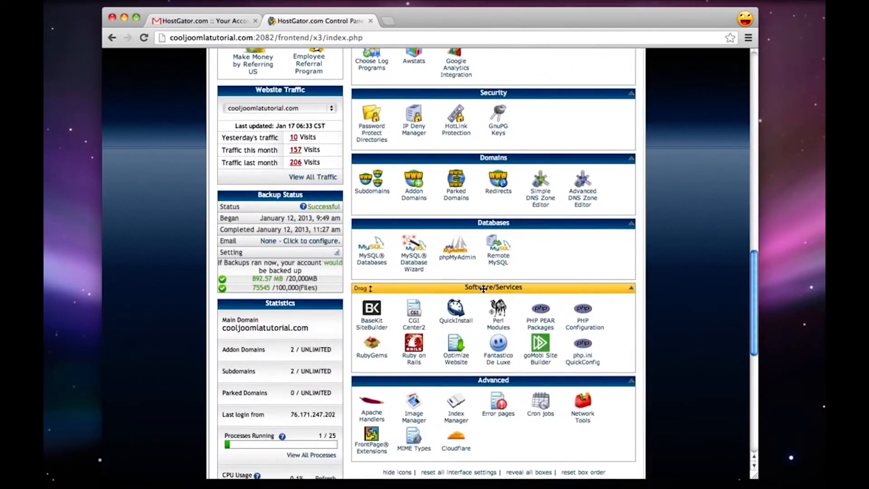
left_click(458, 321)
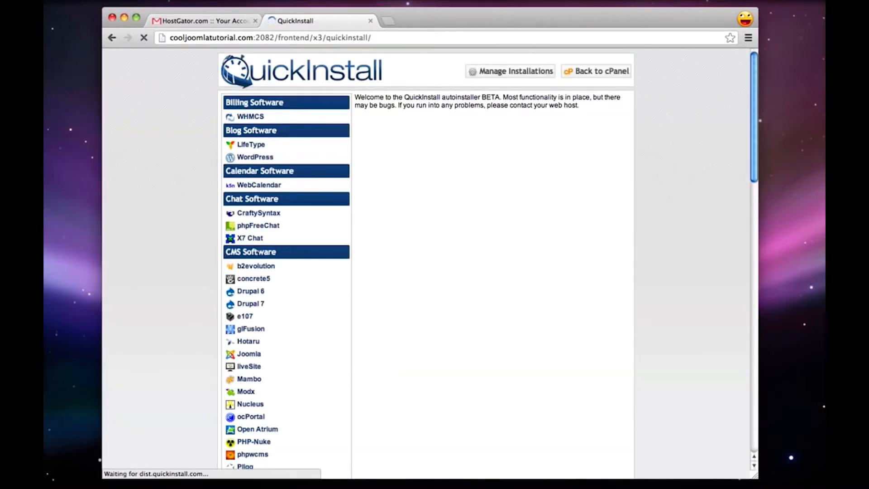
left_click(247, 356)
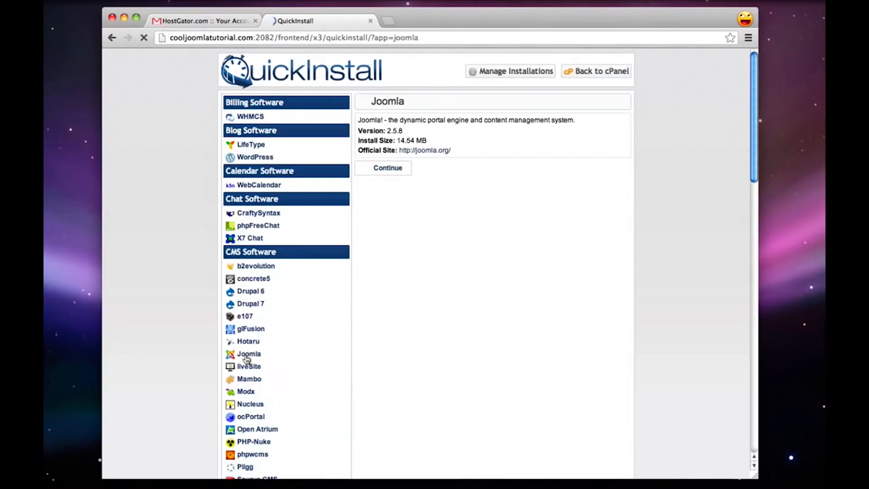
left_click(400, 170)
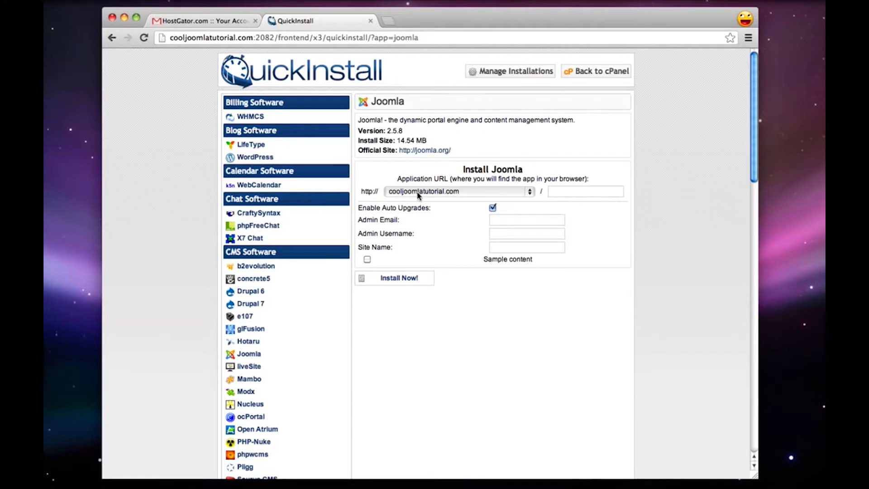
left_click(584, 192)
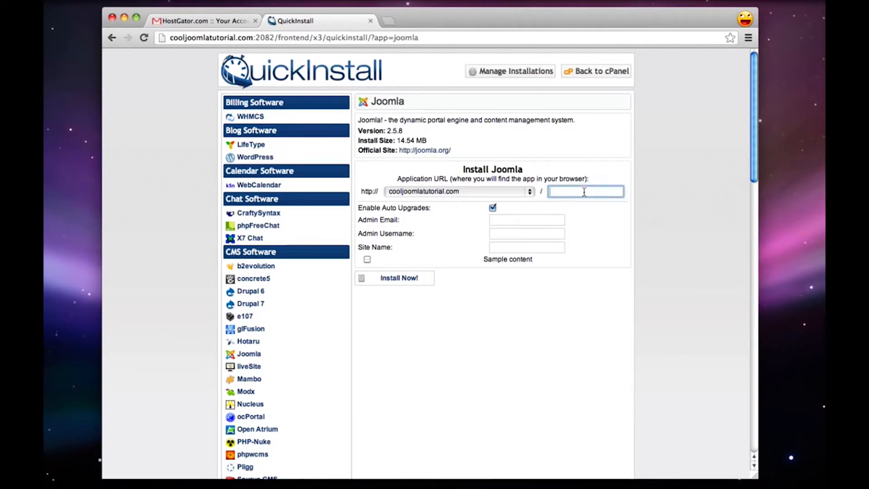
type("hello")
double_click(567, 192)
key("BackSpace")
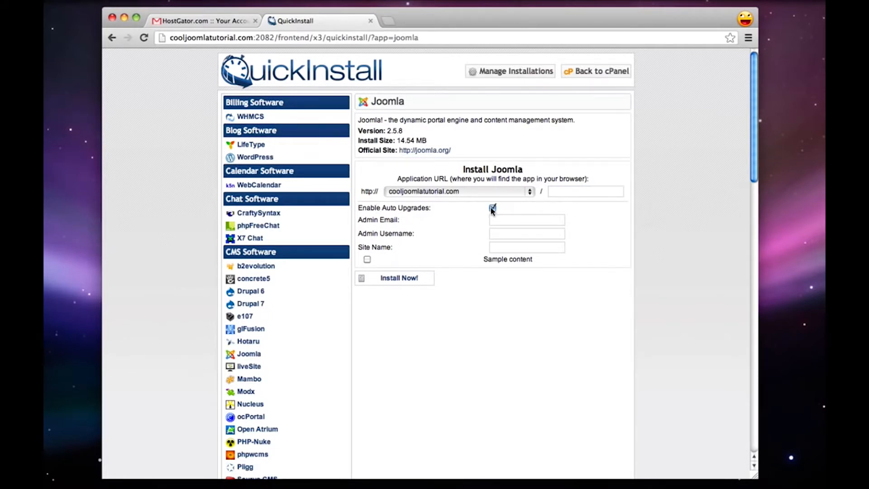
Enter the administrator's email address in the Joomla installation form and set the admin username to admin
left_click(492, 222)
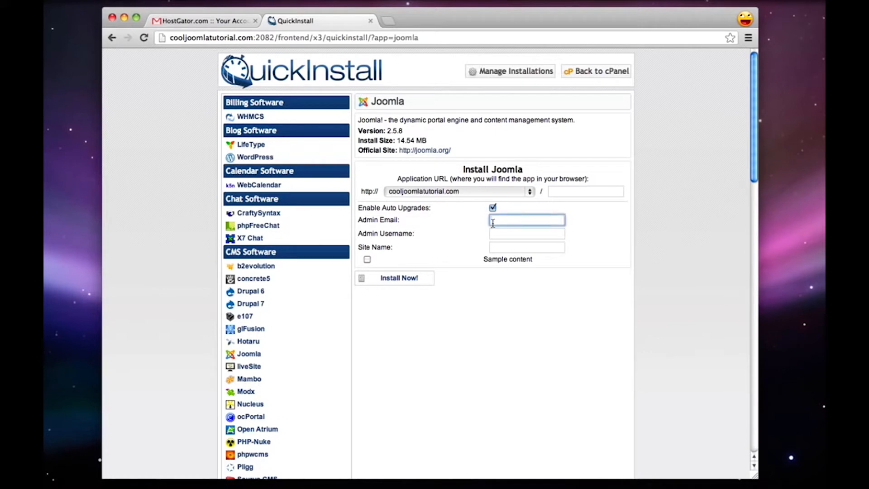
key("Tab")
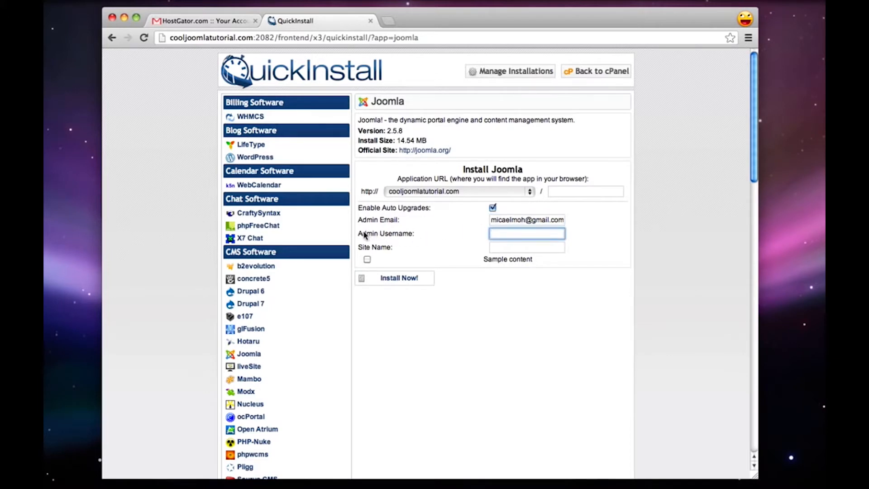
type("admin")
Set the site name to Sushi Restaurant and install Joomla on cooljoomlatutorial.com
left_click(504, 246)
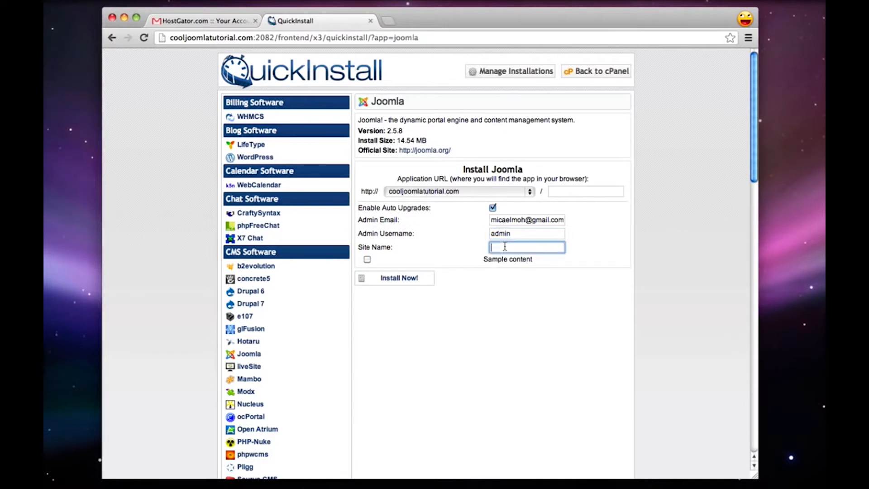
type("Sushi Restaurant")
left_click(562, 285)
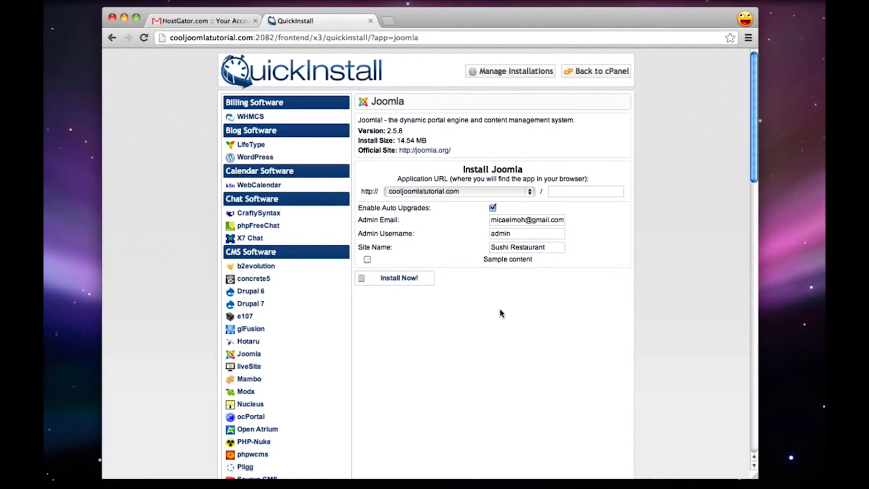
left_click(412, 283)
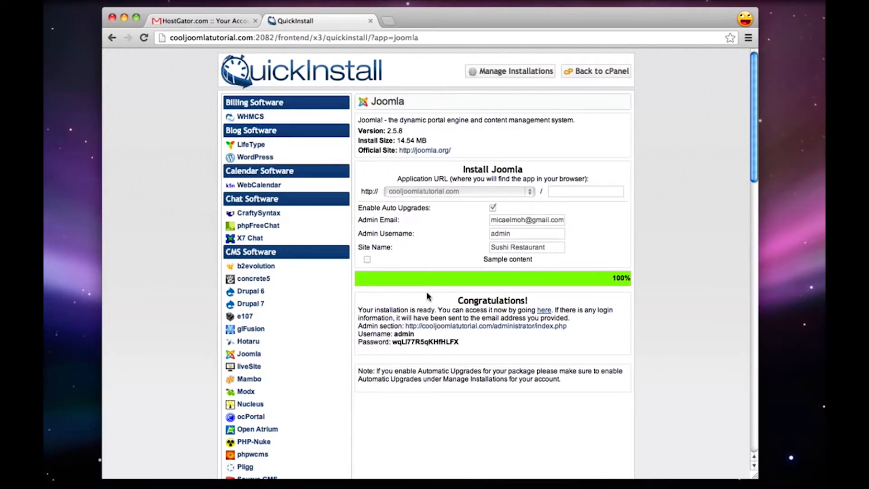
Open cooljoomlatutorial.com in a new browser window to view the installed site, leaving /cpanel out of the address
key("super+n")
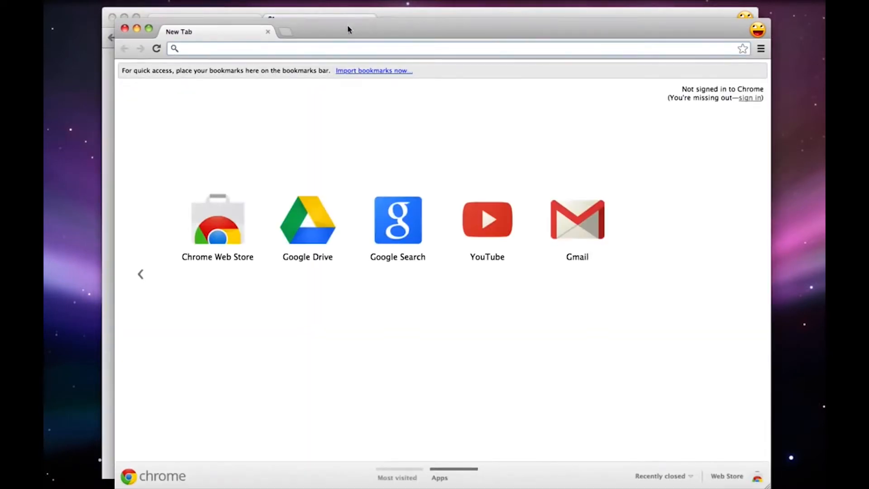
type("cooljoomlatutorial.com/cpanel")
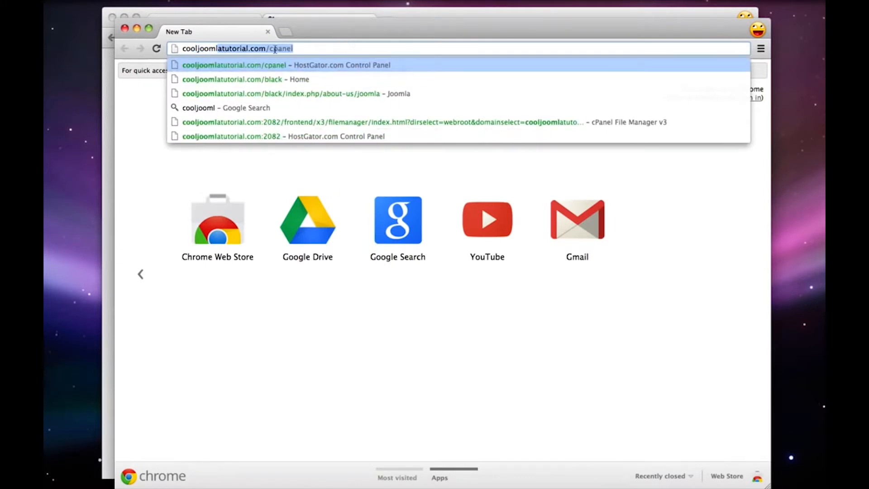
left_click_drag(267, 49, 335, 51)
key("BackSpace")
key("Return")
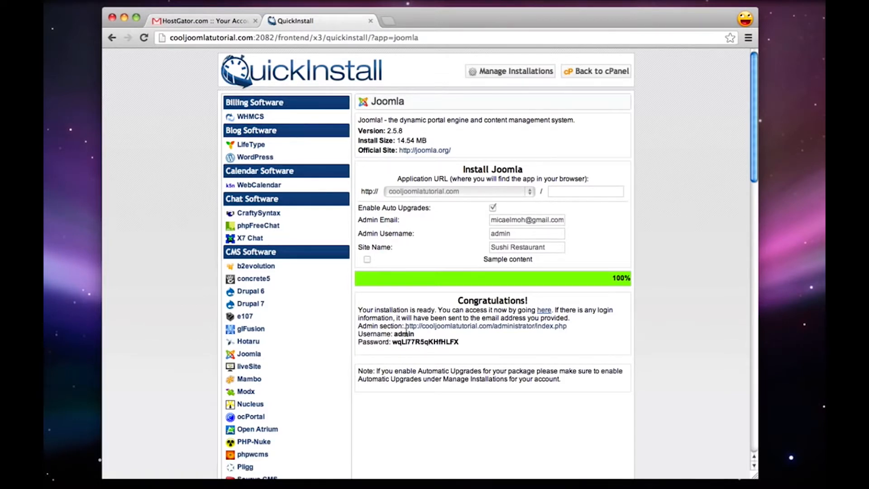
Copy the generated Joomla admin password from the QuickInstall confirmation
left_click_drag(392, 343, 458, 343)
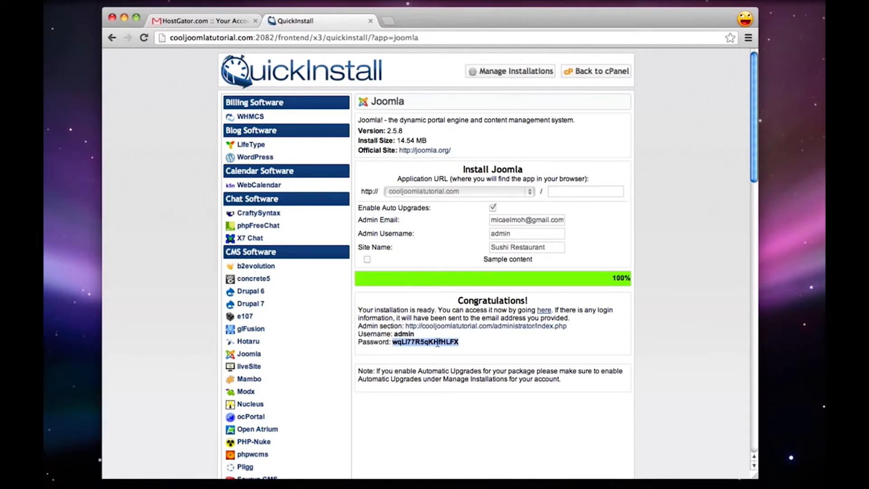
right_click(437, 342)
left_click(449, 347)
left_click(494, 350)
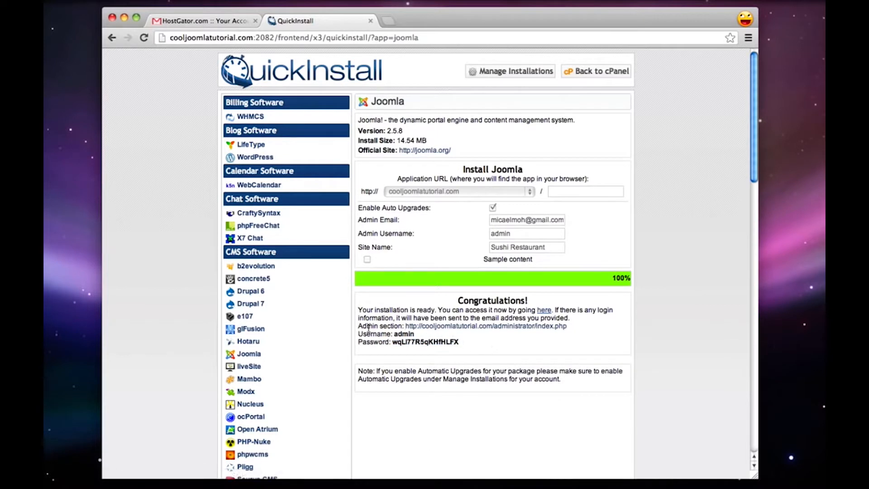
Open the Joomla admin section link and reload the login page with the shortened address cooljoomlatutorial.com/administrator
left_click(419, 326)
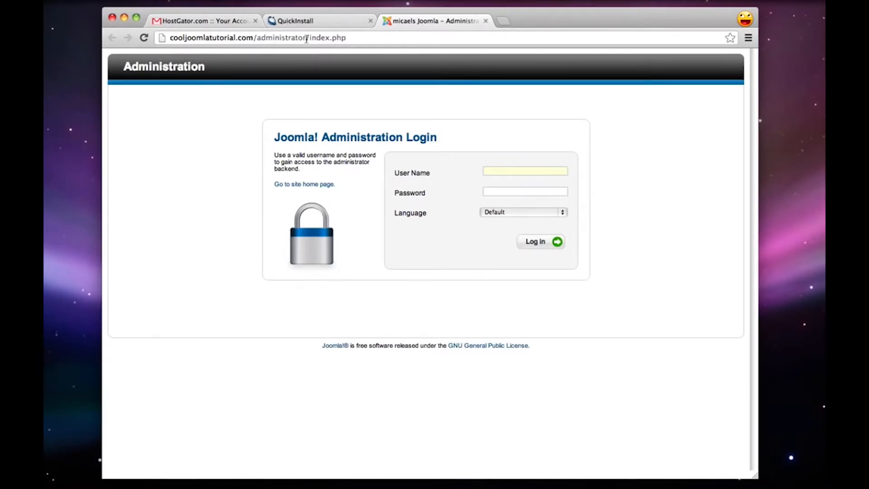
left_click_drag(306, 38, 422, 53)
key("BackSpace")
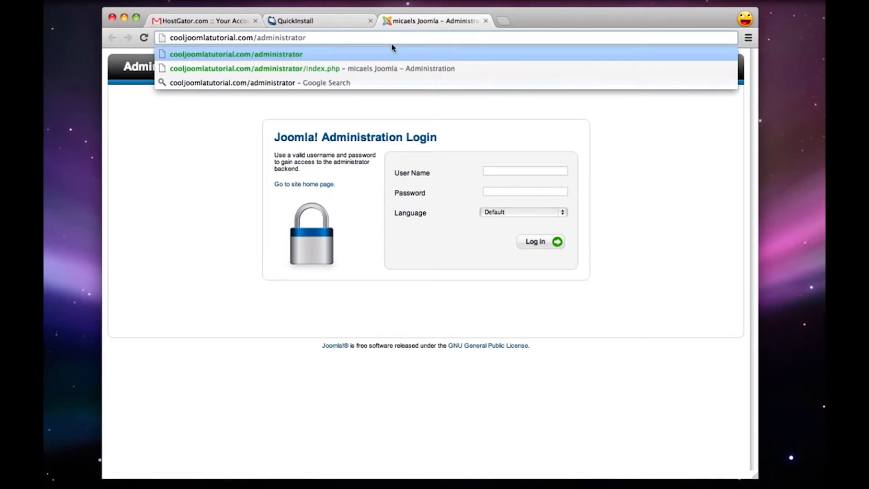
key("Return")
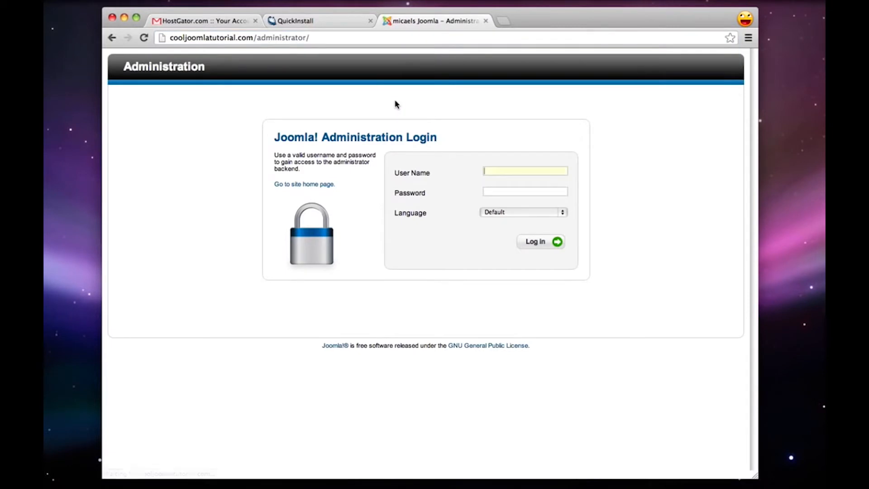
Log in to Joomla administration as admin with the copied password, and dismiss the browser's offer to save it
type("admin")
right_click(497, 192)
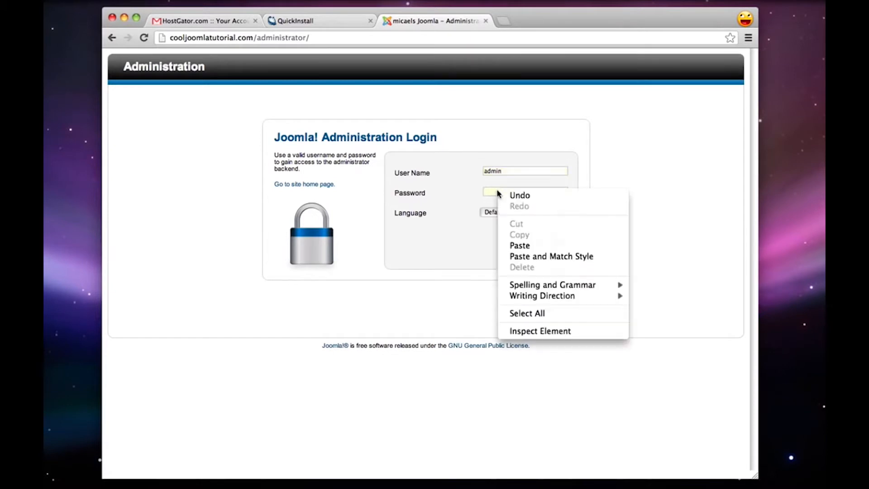
left_click(522, 244)
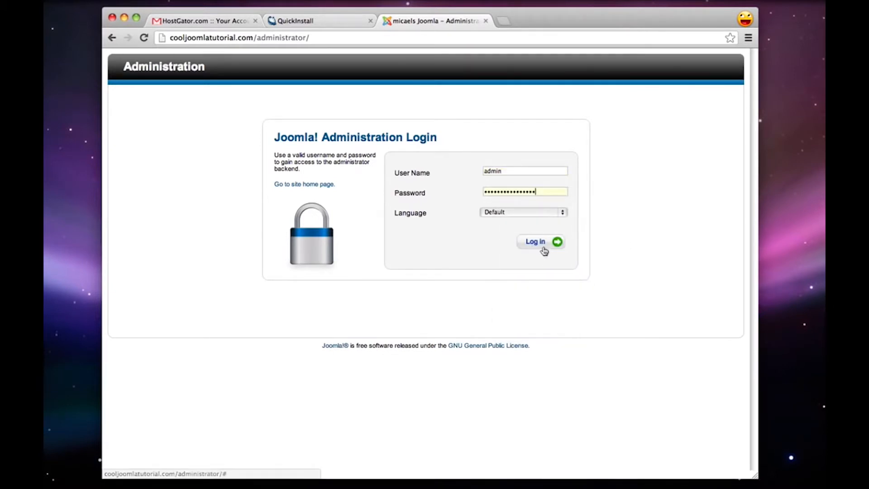
left_click(543, 251)
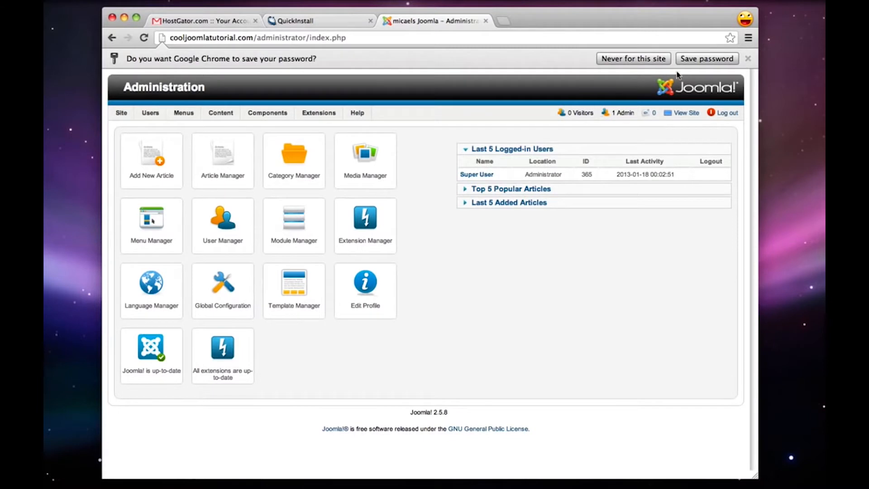
left_click(748, 59)
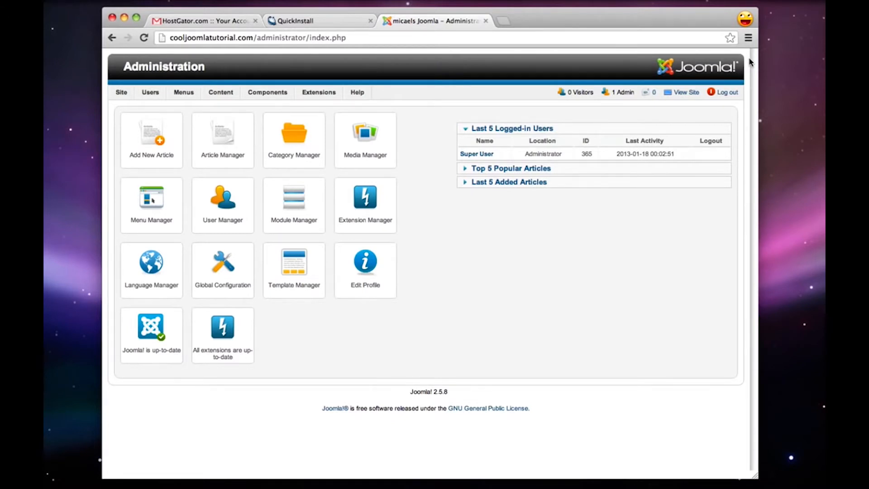
Edit the administrator profile to set and confirm a new password, saving and closing the profile
left_click(365, 290)
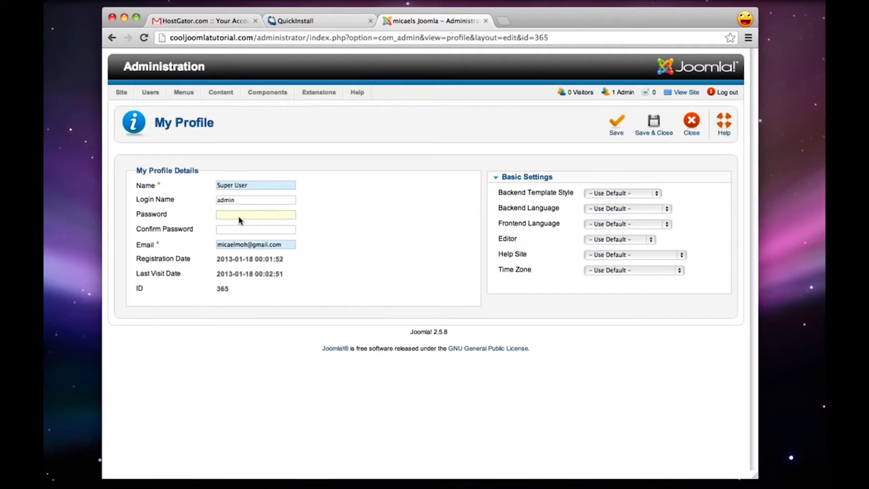
type("••••••••••••••••")
left_click(653, 121)
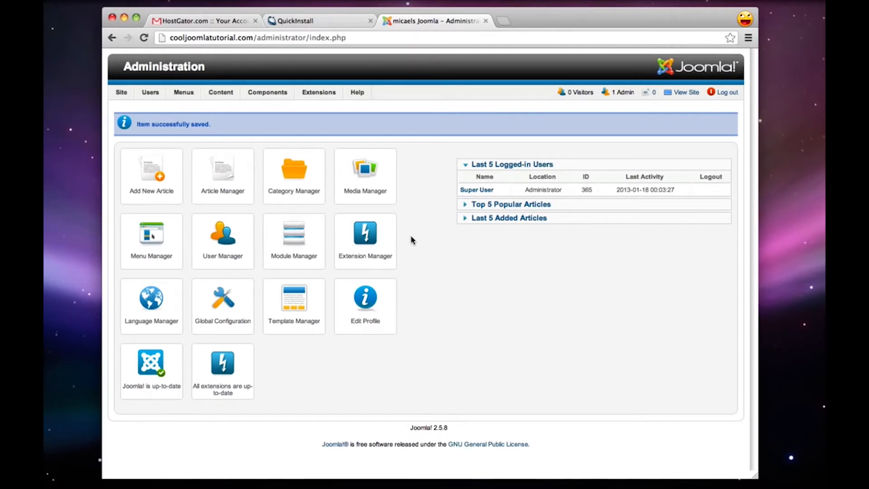
View the site's public home page from the administration, and close it to return to the control panel
left_click(687, 93)
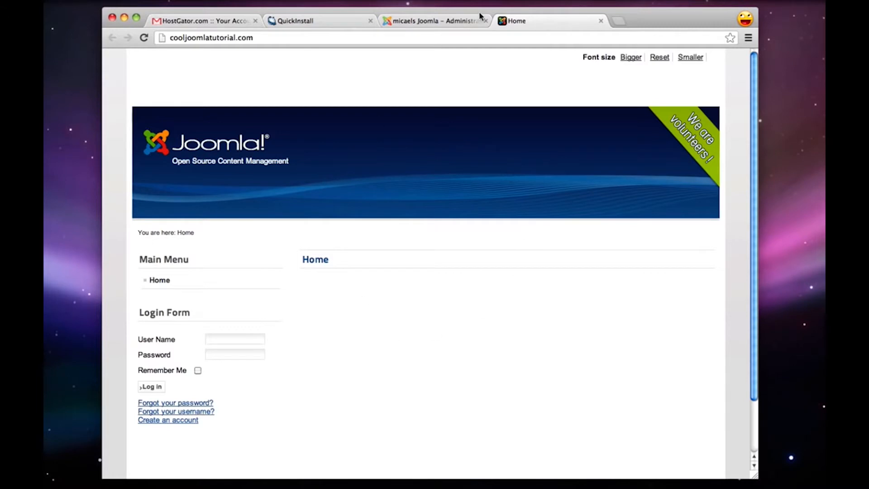
left_click(600, 22)
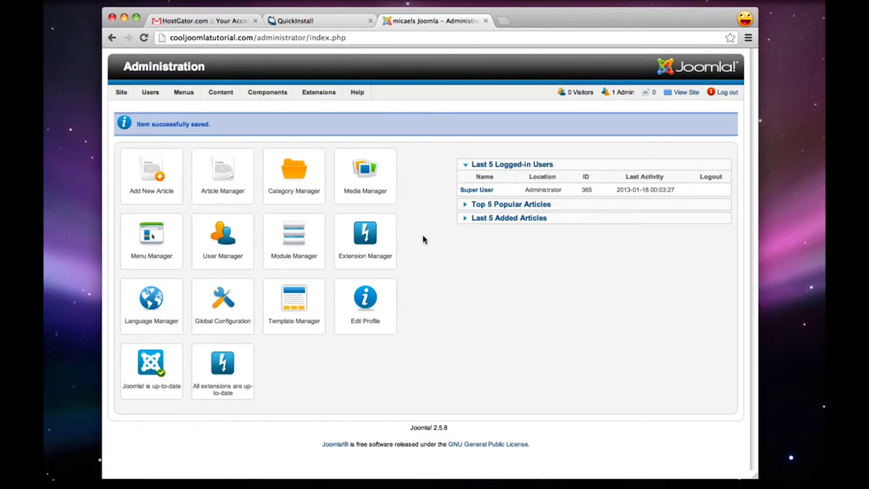
Search Google for "black and white joomla" in a new browser window and open IceTheme's Free Joomla Template Black & White For Download page
key("super+n")
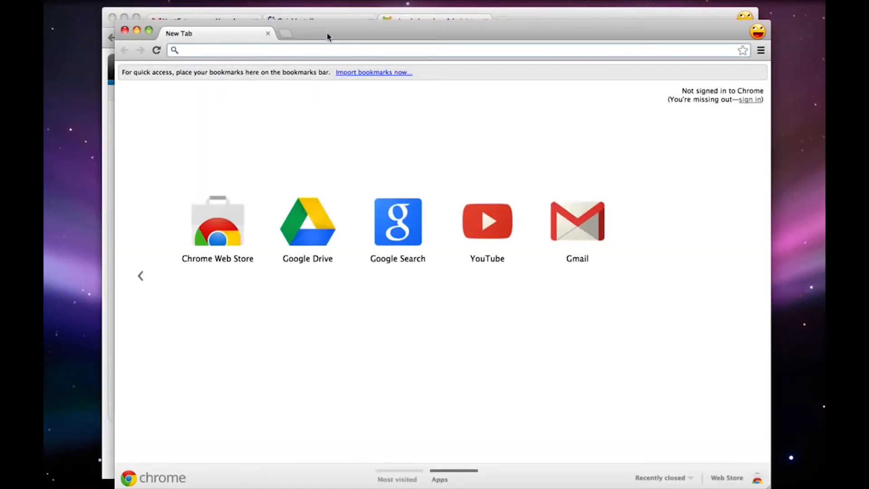
left_click_drag(328, 35, 338, 34)
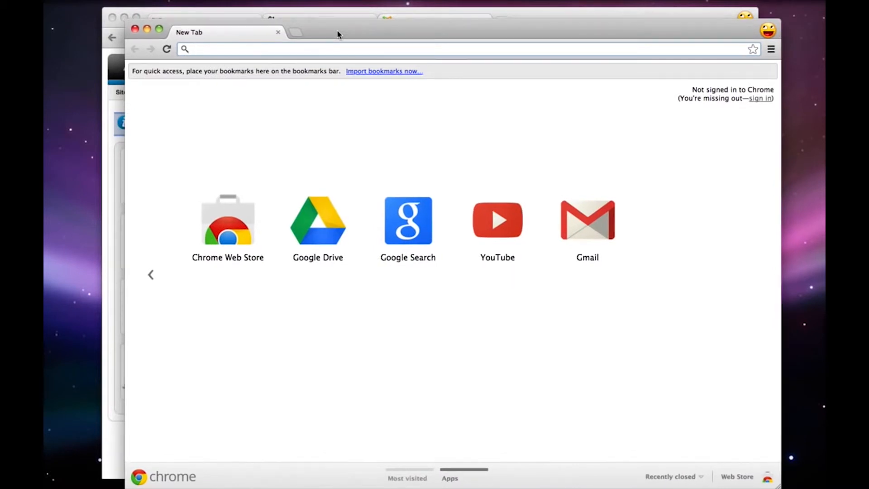
type("b")
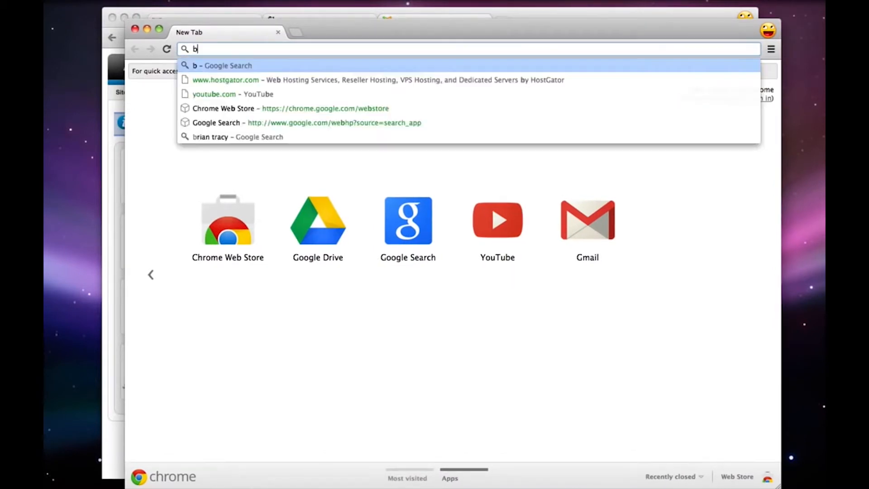
type("lack and white joomla")
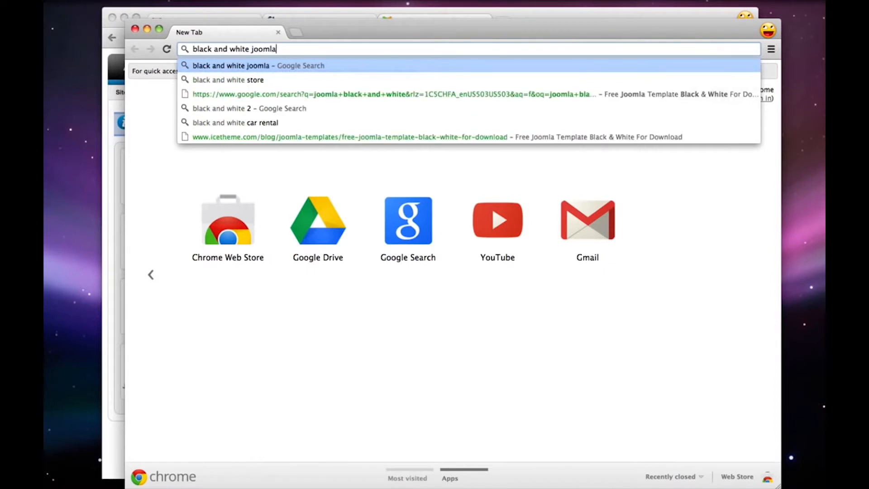
key("Return")
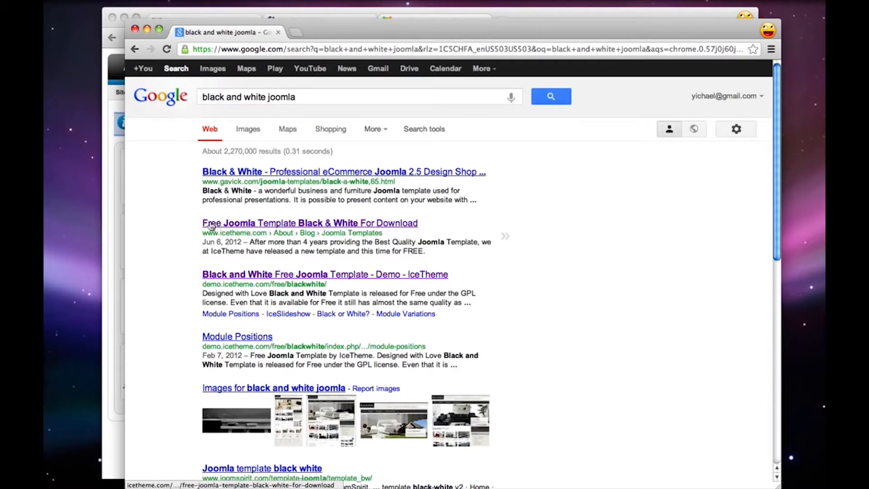
left_click_drag(207, 233, 260, 233)
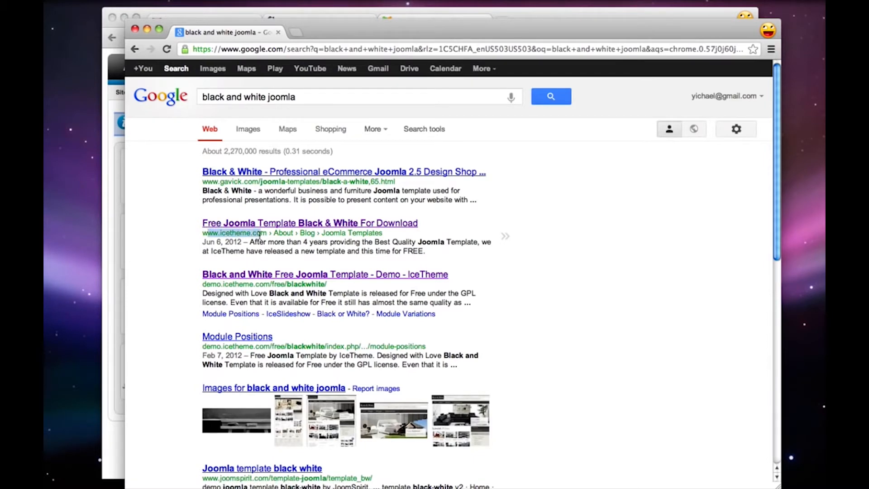
left_click(244, 225)
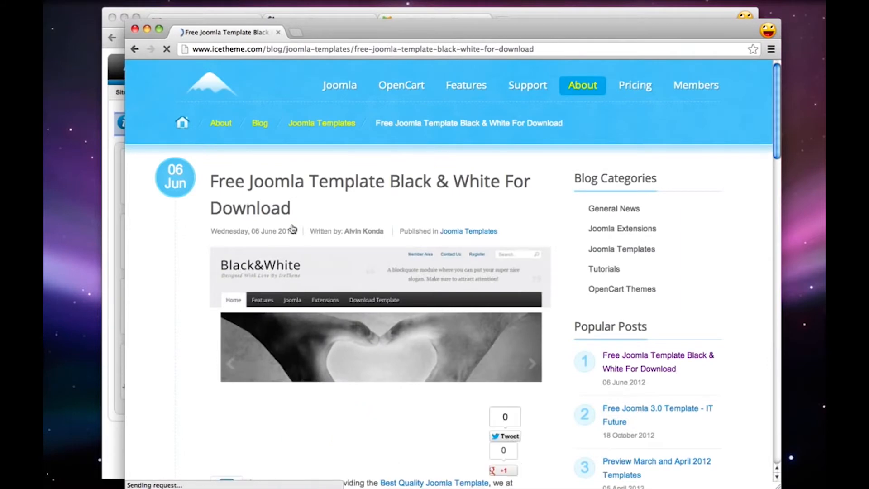
Download the free Black & White Joomla template from IceTheme's free templates category
scroll(234, 165, "down", 1)
scroll(232, 162, "down", 6)
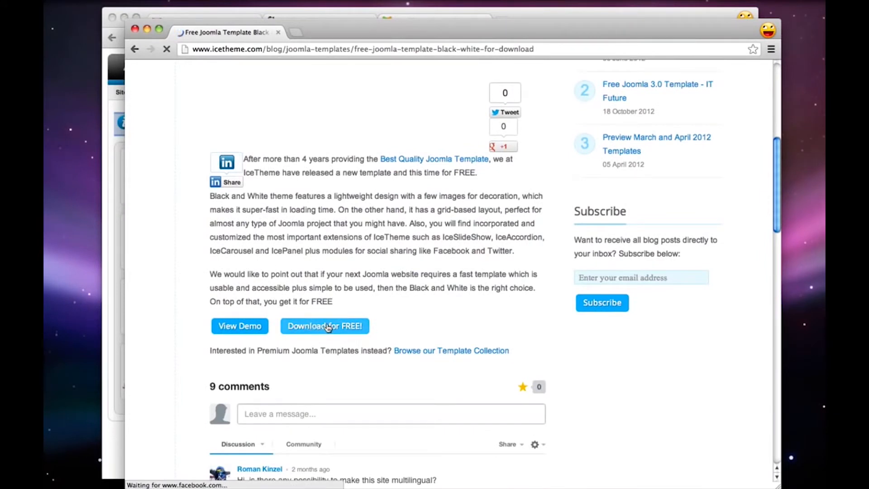
left_click(353, 328)
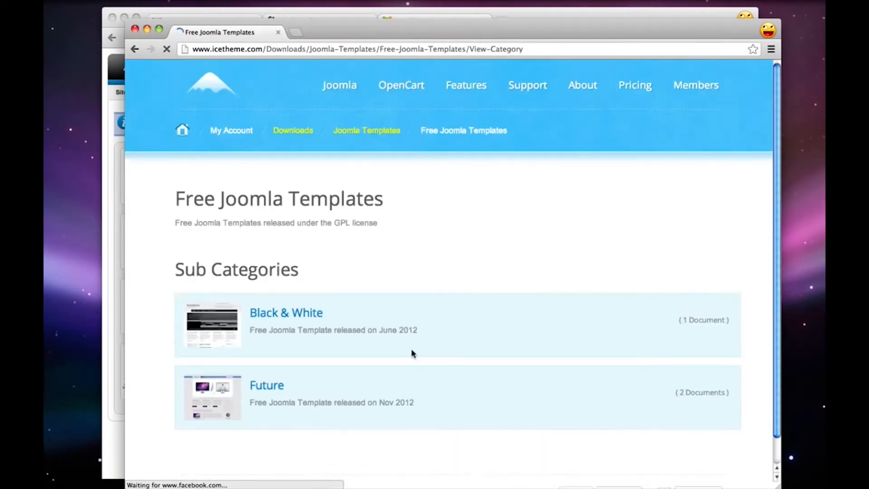
left_click(271, 311)
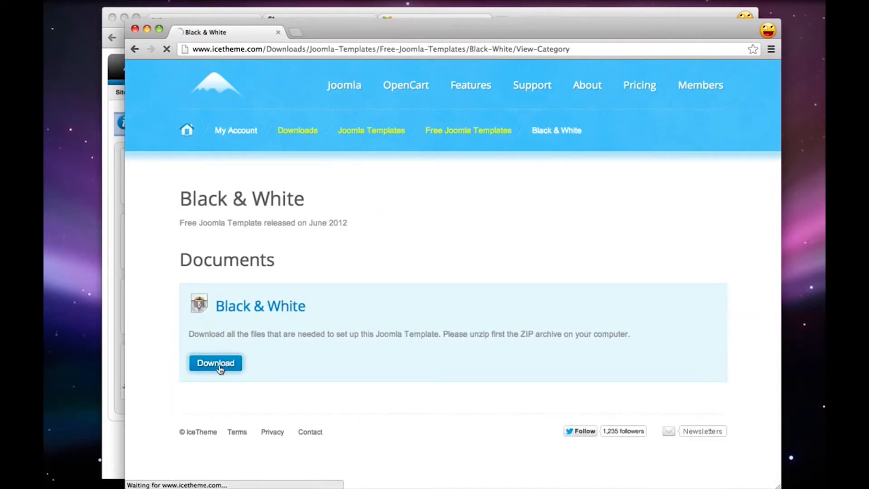
left_click(219, 367)
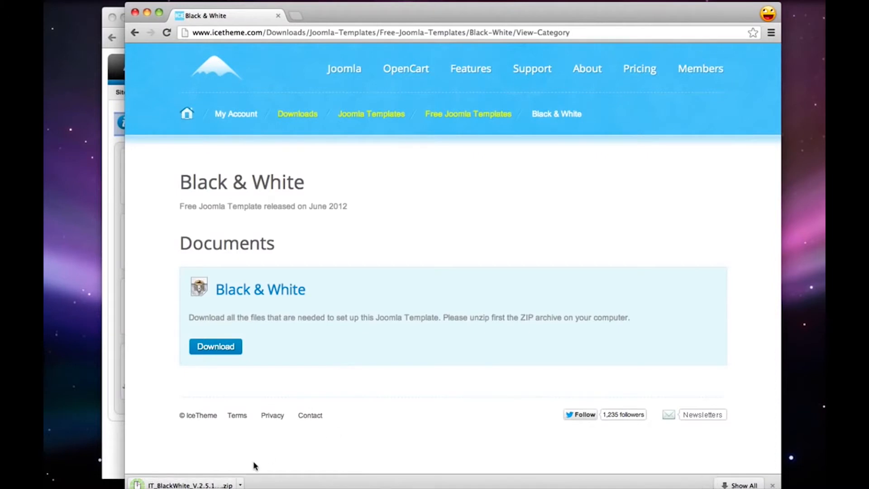
Place the downloaded IT_BlackWhite zip file on the desktop, clear of the administration window, and close the IceTheme window
left_click_drag(138, 484, 45, 227)
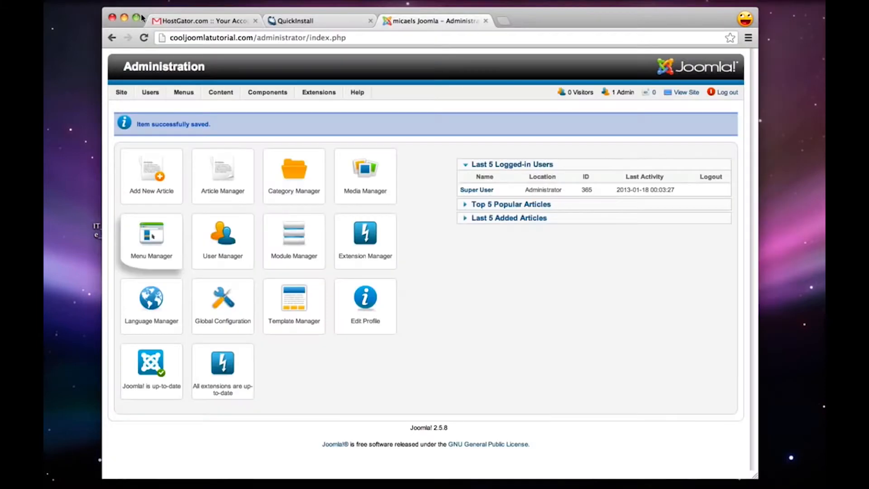
left_click(135, 12)
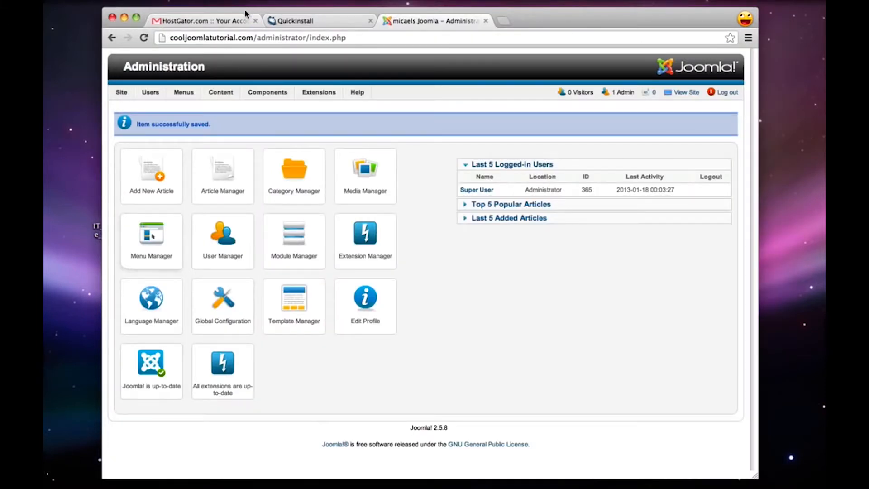
left_click_drag(97, 229, 67, 266)
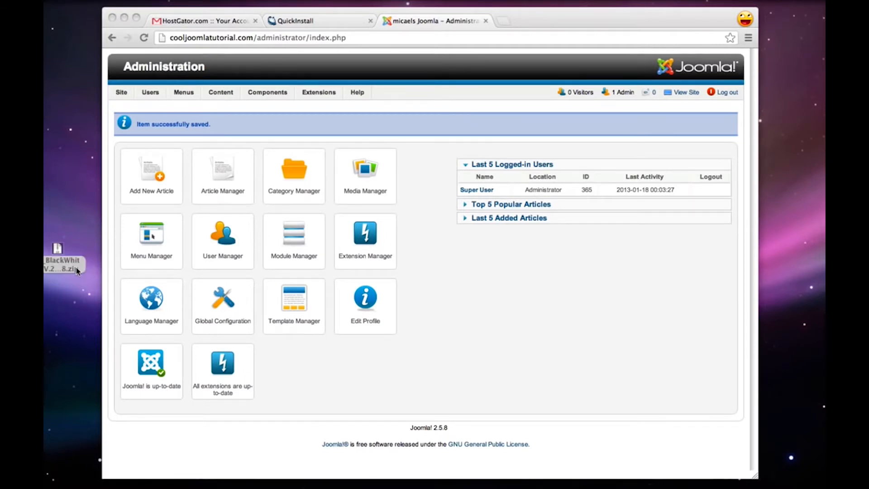
Unzip the IT_BlackWhite archive on the desktop and open the extracted folder
double_click(76, 271)
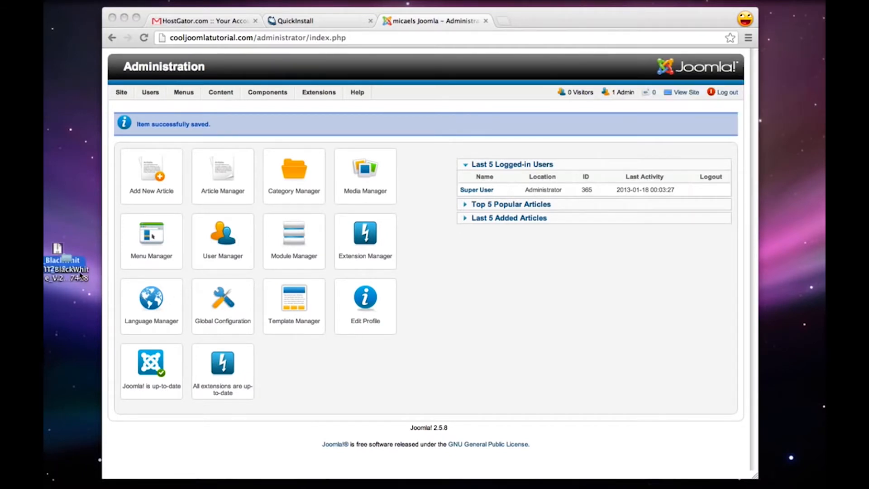
left_click(80, 301)
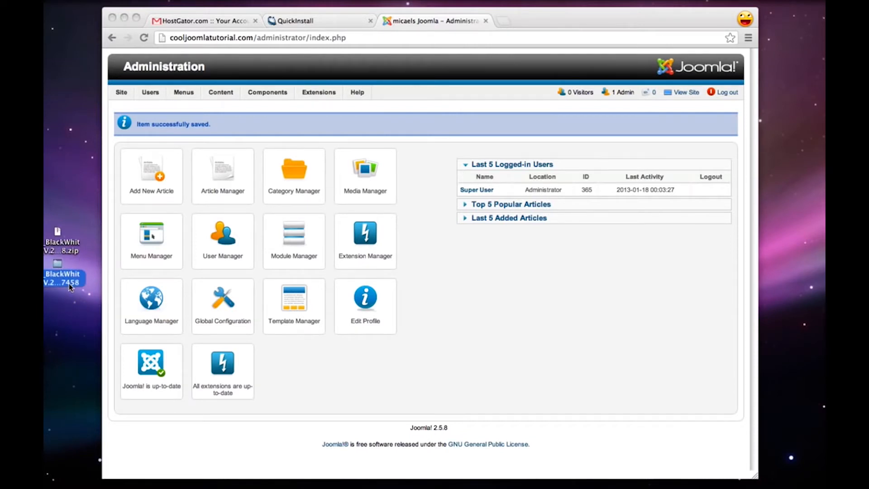
double_click(71, 306)
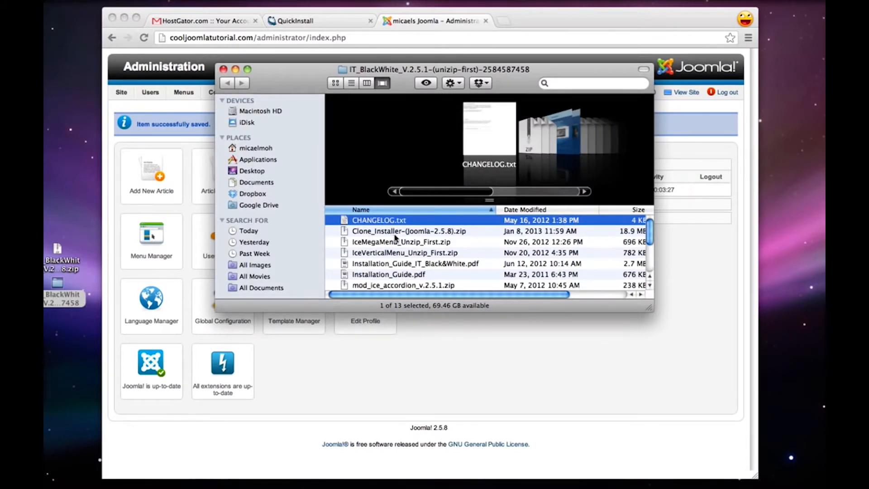
Look through the extracted template files, shift the folder window aside, and select tpl_it_black&white.zip
scroll(393, 235, "down", 2)
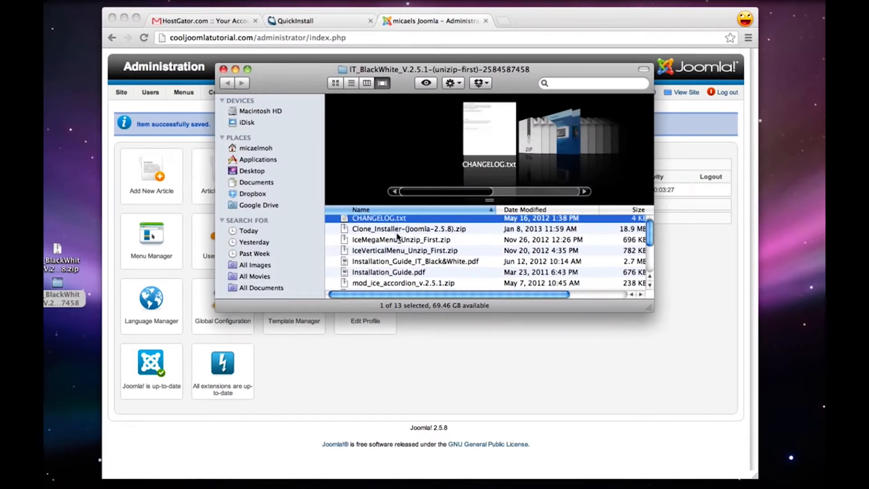
scroll(399, 235, "down", 1)
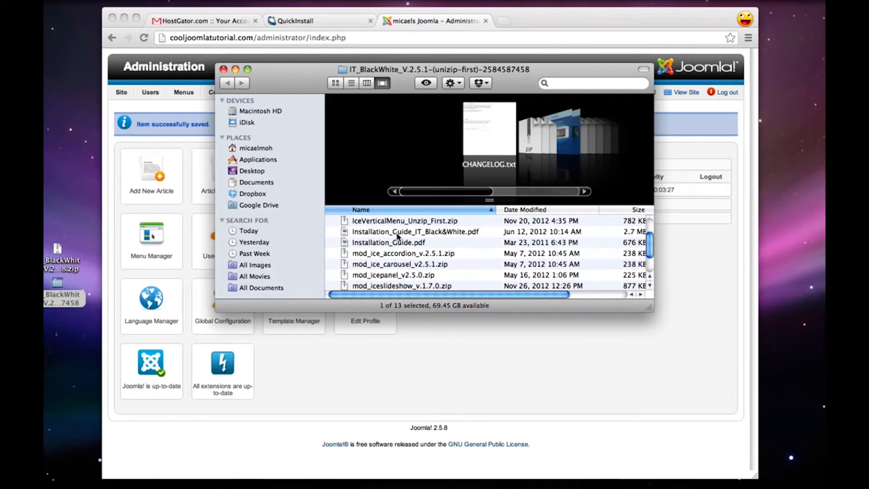
scroll(397, 235, "up", 3)
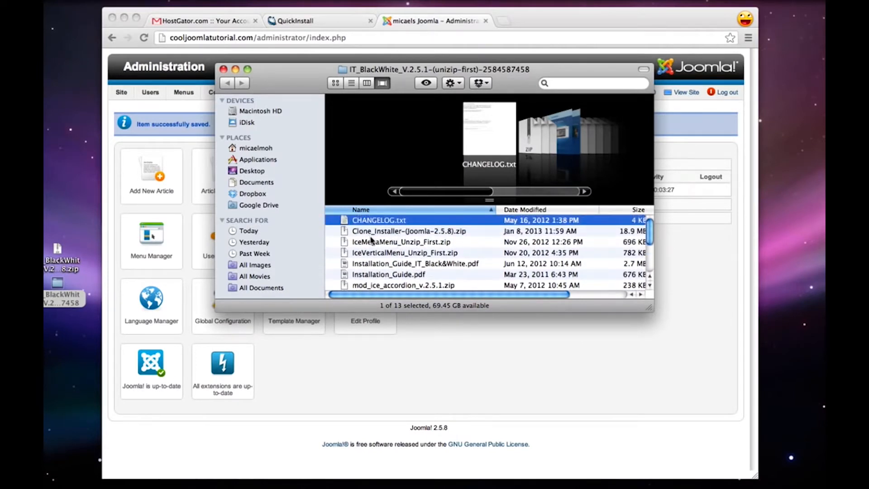
scroll(371, 267, "down", 1)
left_click(362, 281)
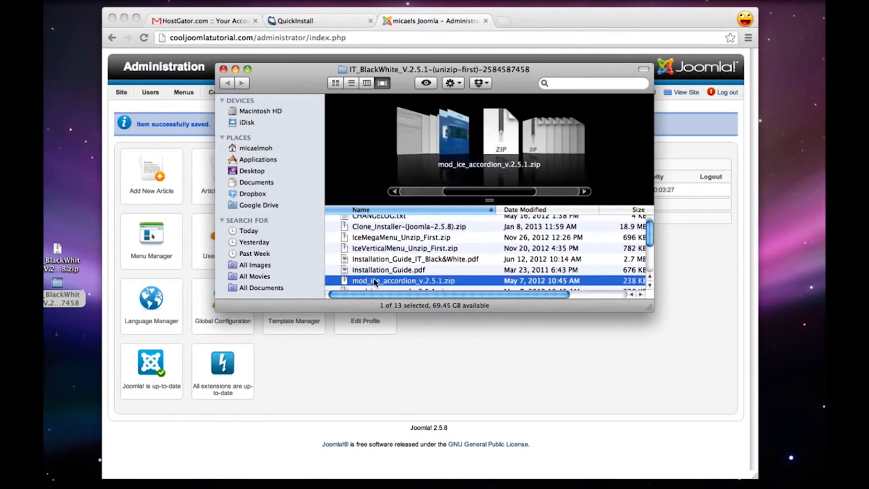
scroll(367, 276, "down", 1)
scroll(372, 279, "down", 5)
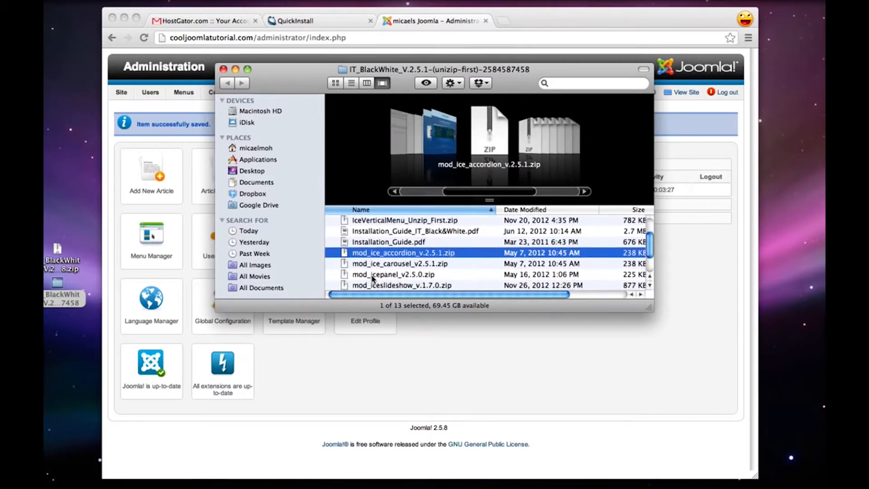
left_click(361, 274)
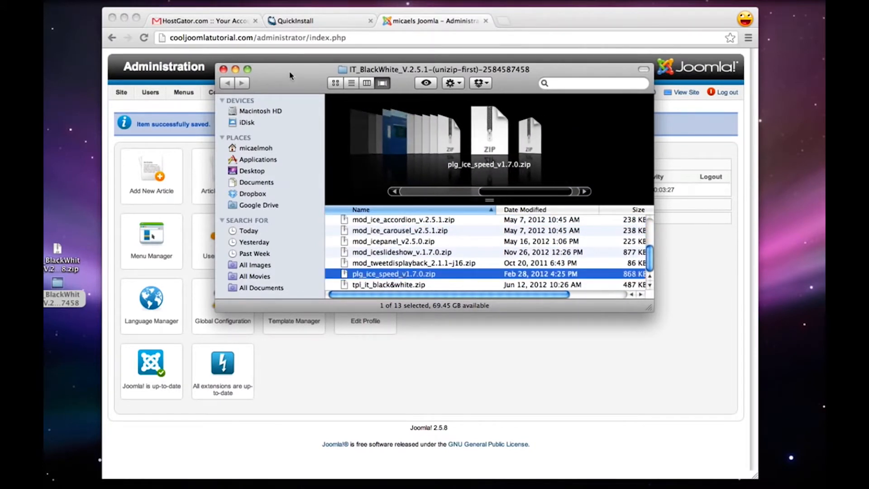
left_click_drag(291, 76, 484, 86)
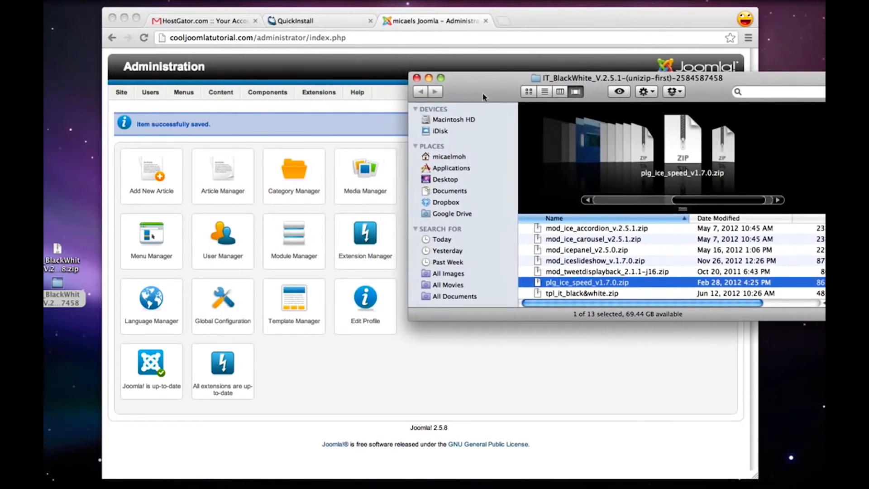
left_click(551, 295)
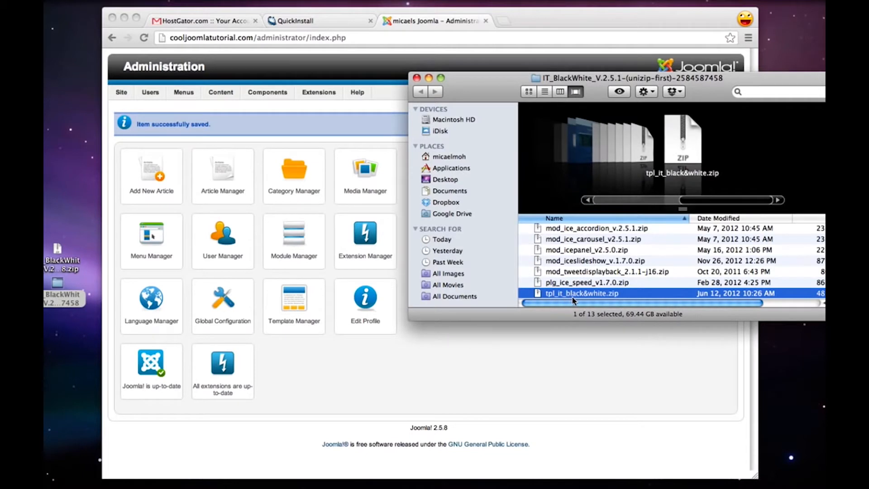
Return to Joomla administration and open the Extension Manager, logging in again as admin with the account password
left_click(557, 358)
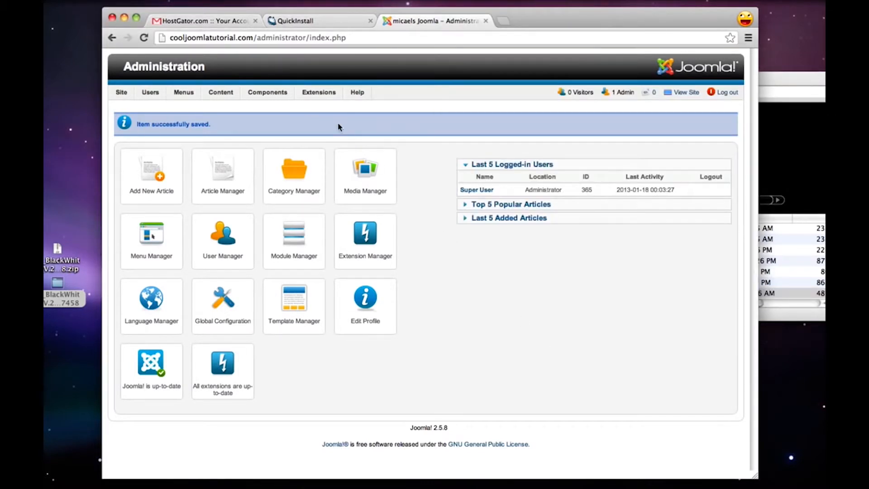
mouse_move(323, 93)
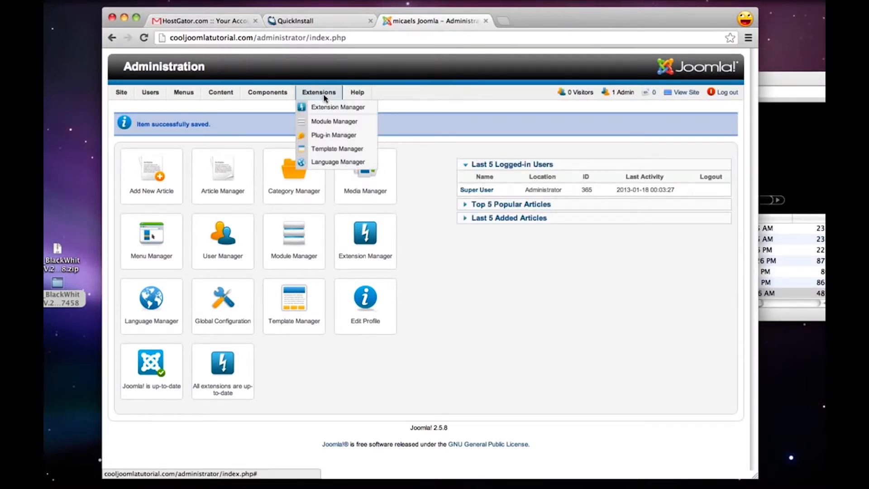
left_click(332, 107)
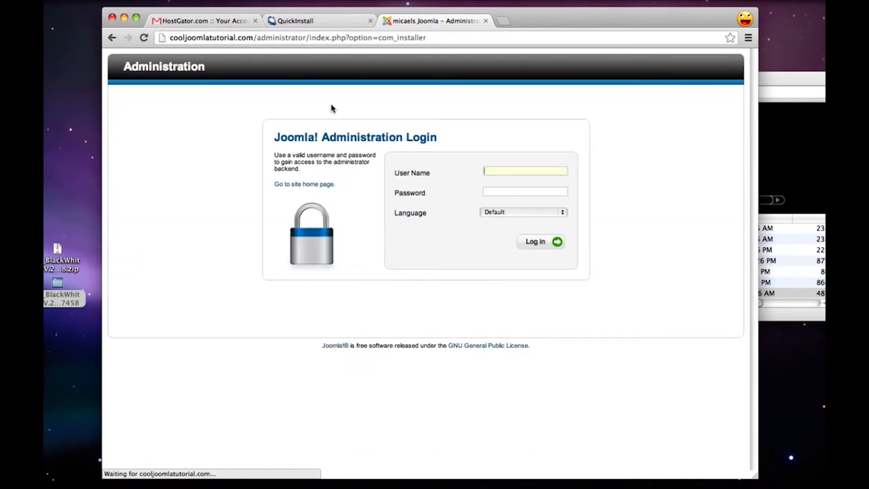
type("admin")
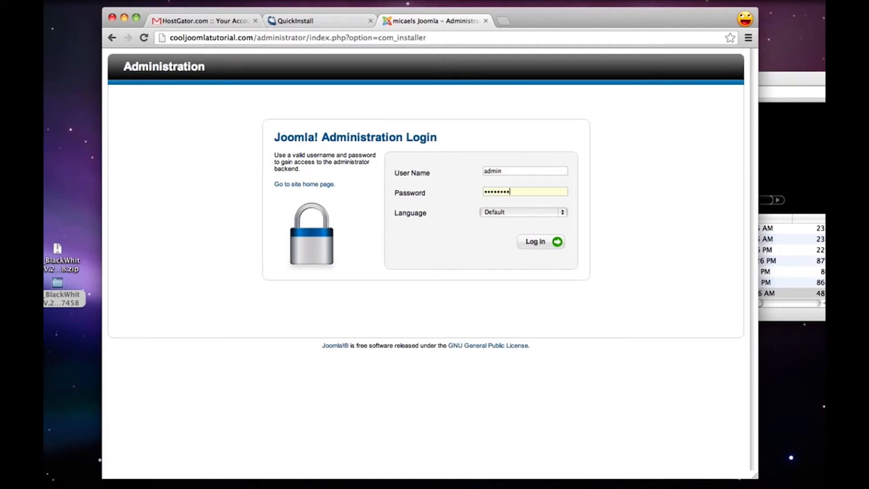
key("Return")
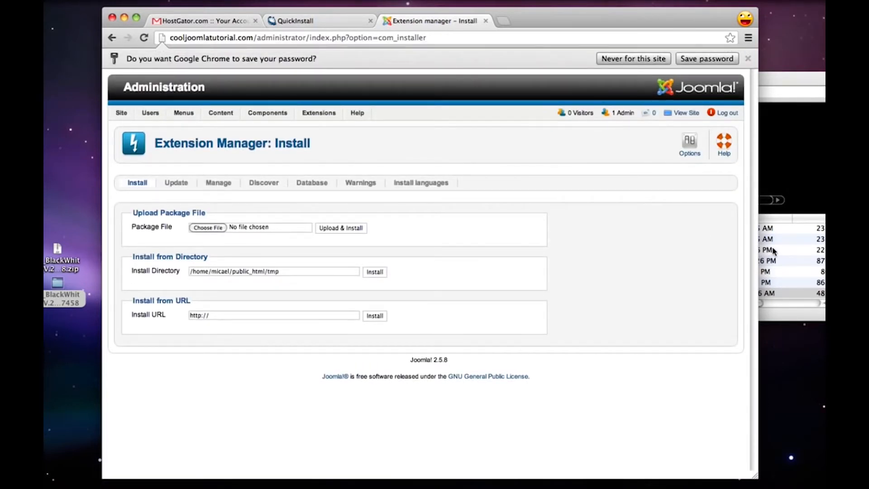
left_click(799, 262)
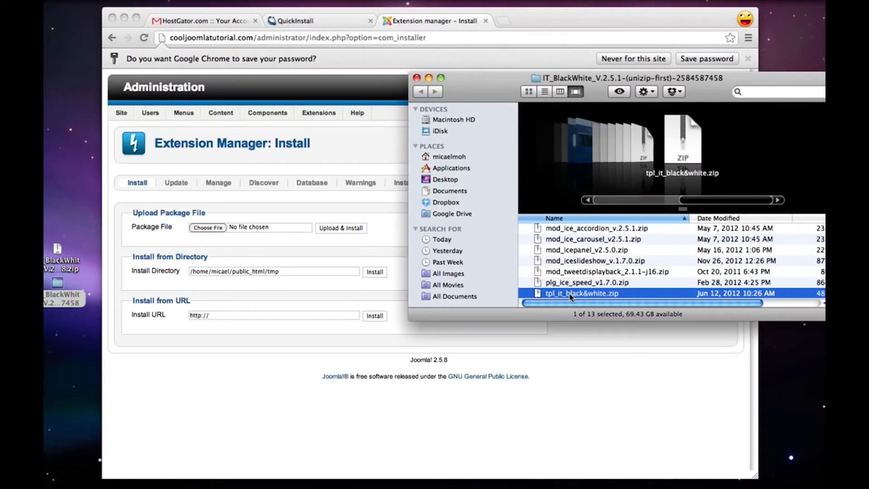
left_click(253, 253)
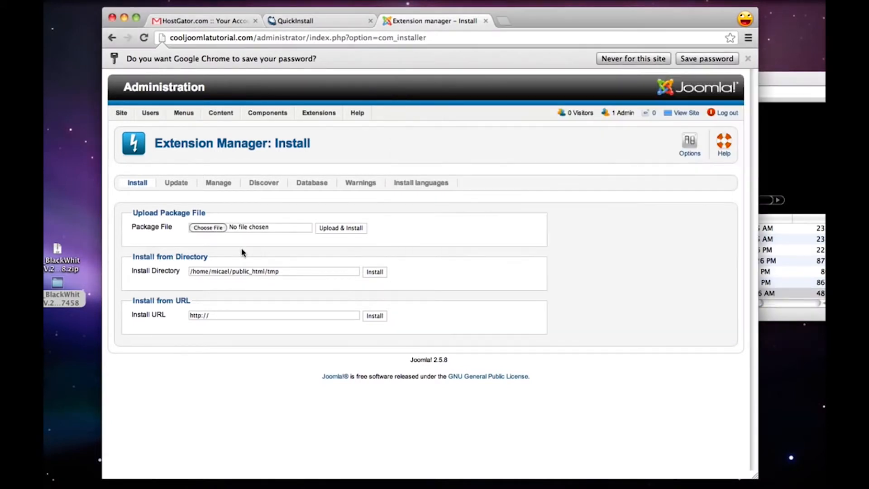
left_click(210, 228)
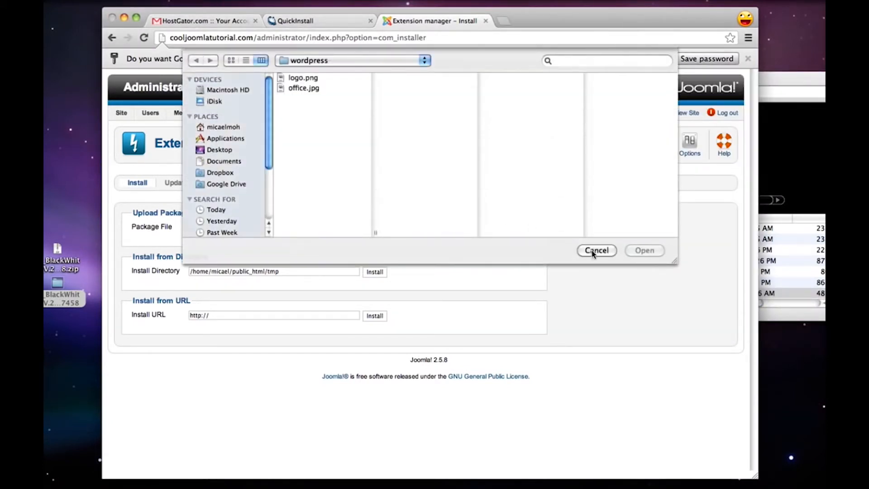
left_click(592, 251)
Supply tpl_it_black&white.zip from the extracted template folder as the package file, and upload and install it
left_click(789, 270)
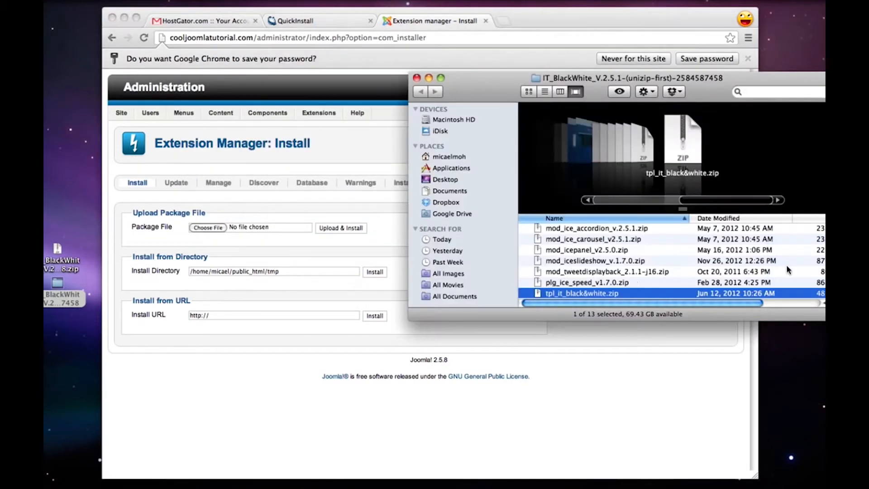
left_click_drag(580, 297, 208, 233)
left_click(305, 246)
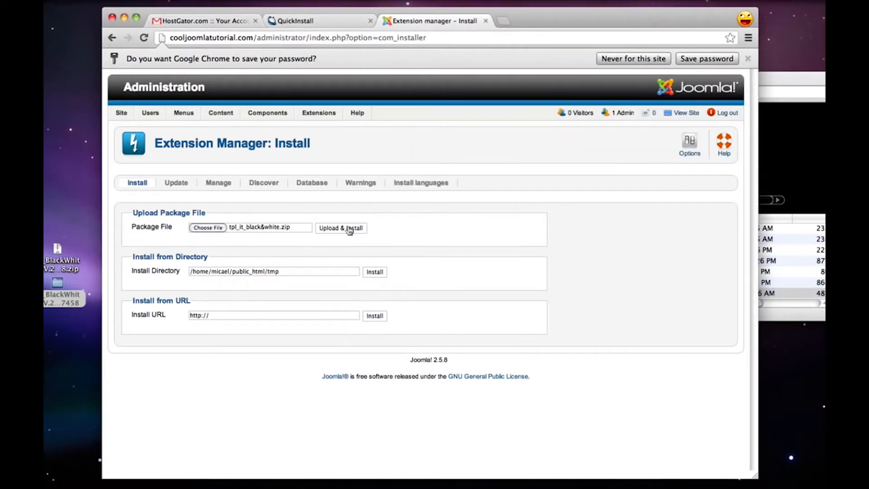
left_click(350, 228)
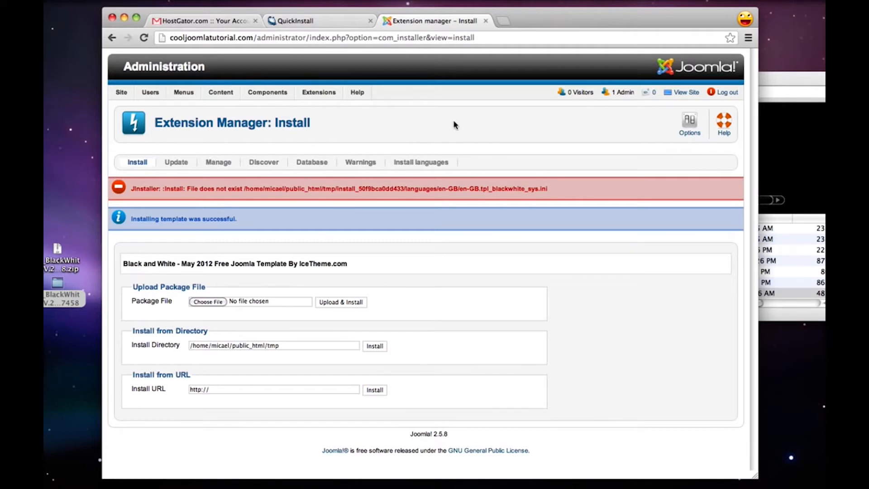
Preview the public site, close the preview, and make the blackwhite style the default site template in the Template Manager
left_click(679, 93)
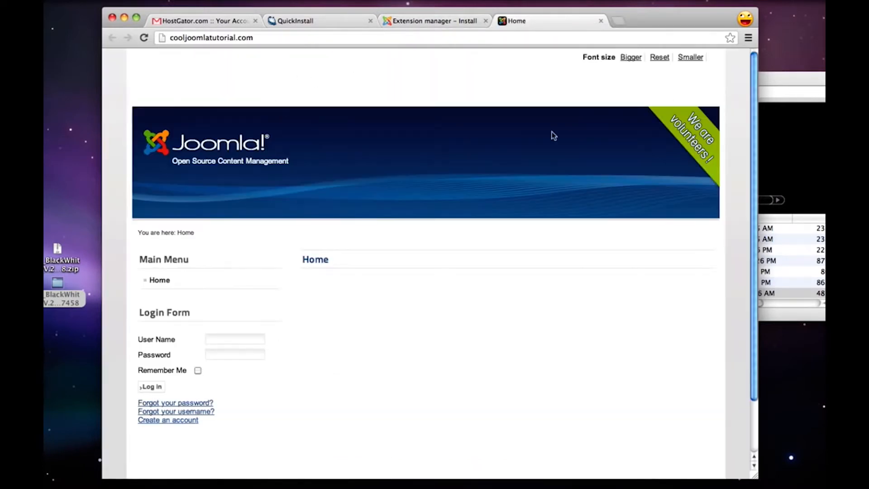
left_click(601, 20)
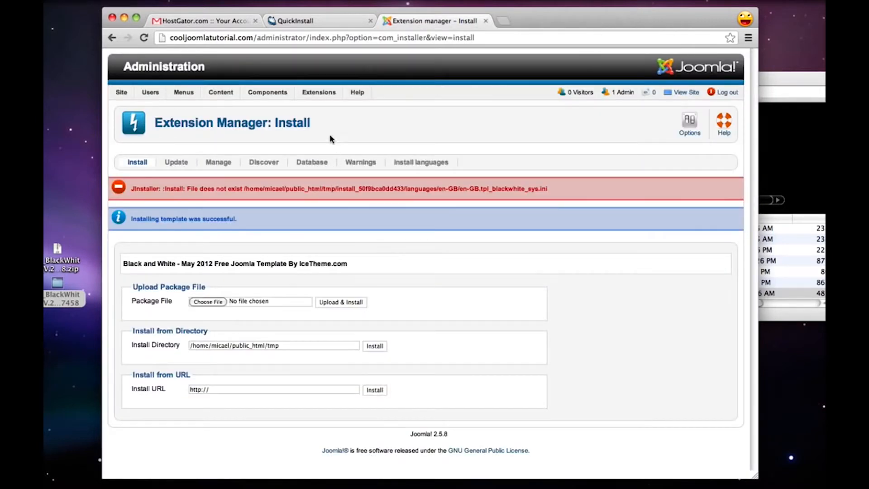
mouse_move(319, 93)
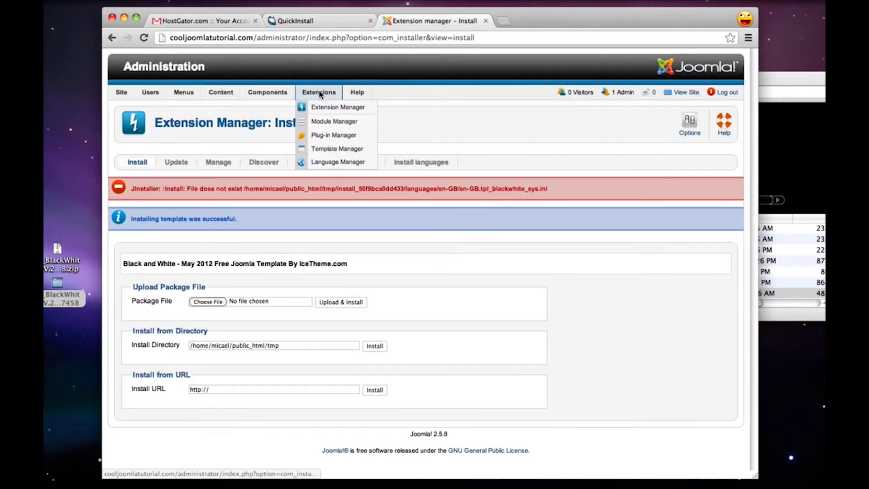
left_click(349, 151)
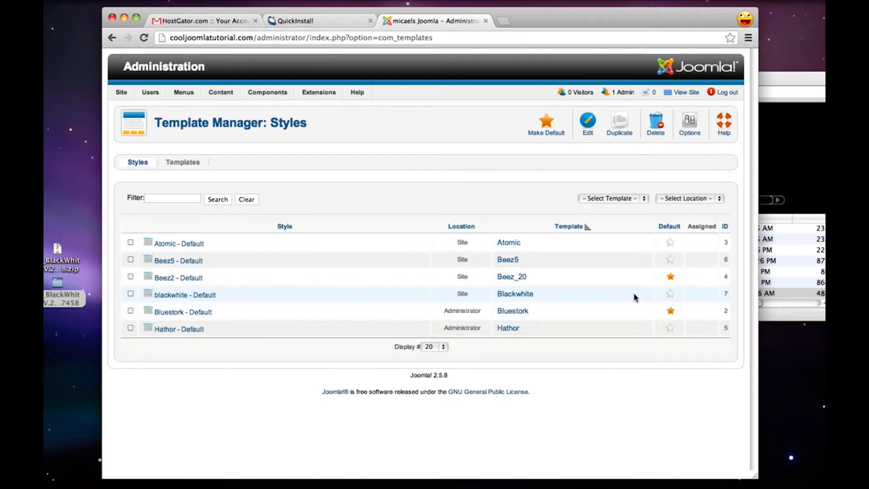
left_click(670, 294)
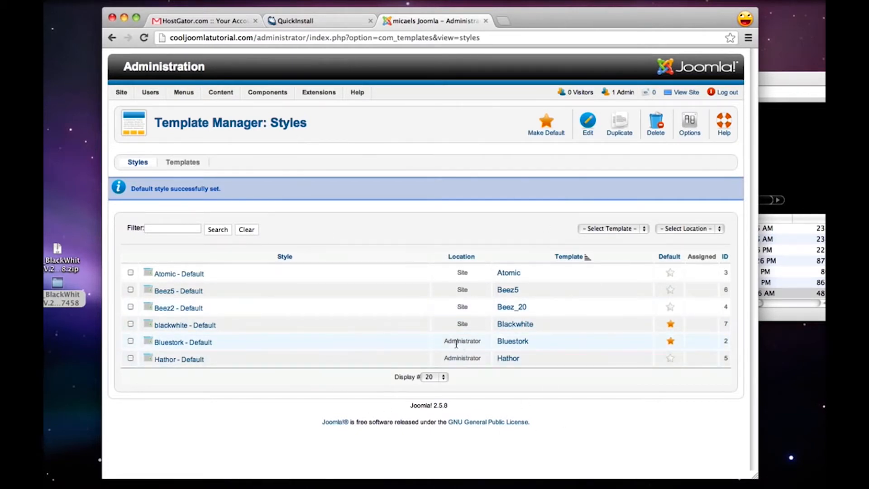
Check the Bluestork style's location and preview the public site with the Blackwhite template, closing the preview when done
left_click_drag(444, 341, 482, 341)
left_click(482, 339)
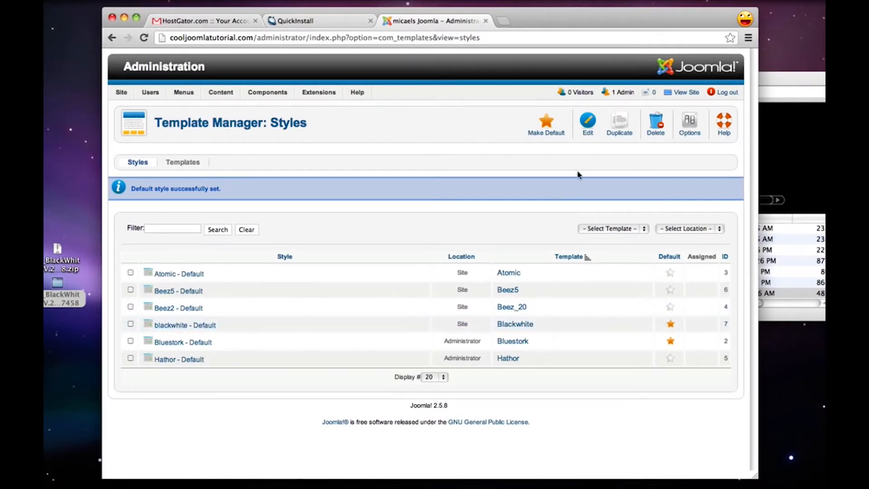
left_click(685, 93)
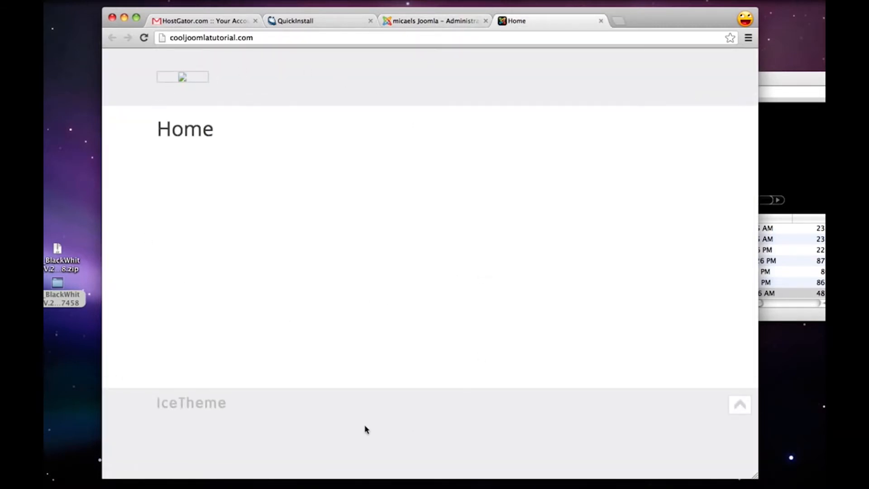
left_click(601, 21)
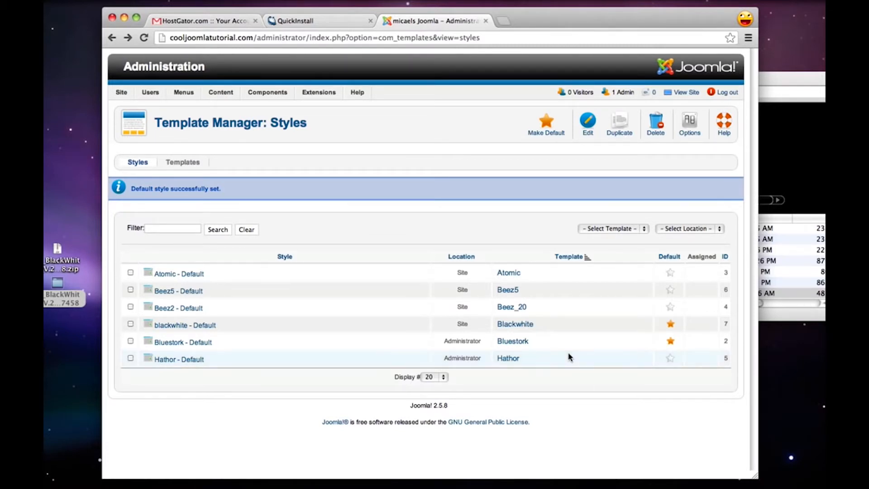
Open the Extension Manager's install page and bring the extracted IT_BlackWhite folder window to the front
mouse_move(322, 93)
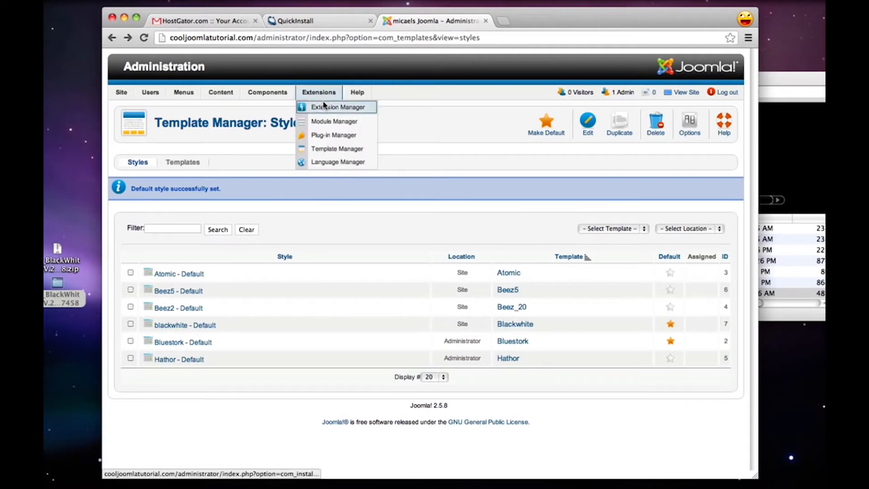
left_click(329, 108)
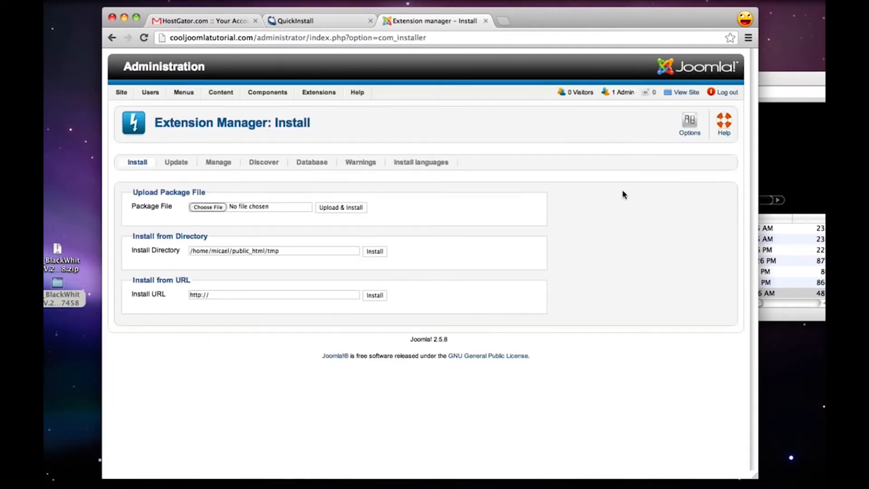
left_click(782, 244)
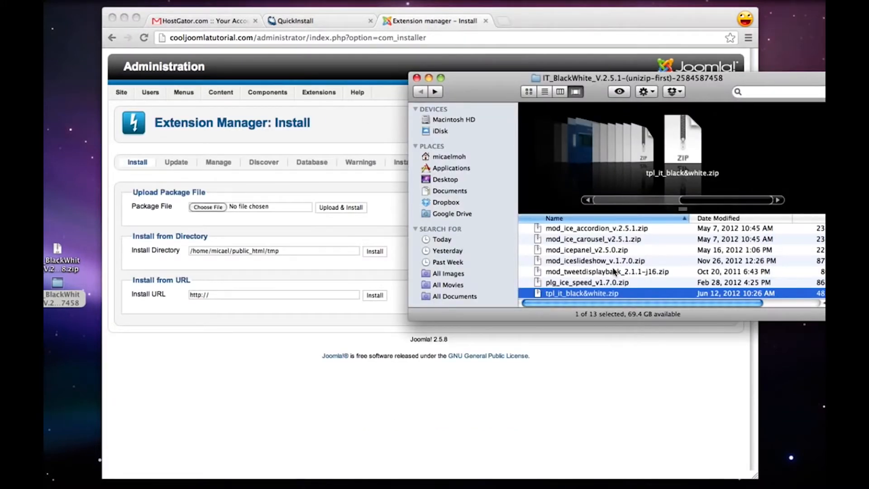
Look through the IT_BlackWhite folder for the menu, module and plugin archives that accompany the template
scroll(614, 271, "up", 3)
scroll(614, 271, "up", 3)
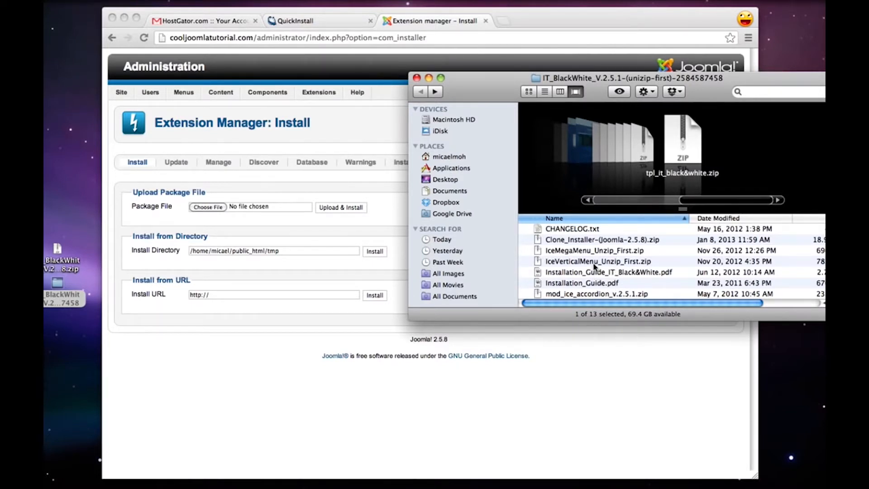
left_click(602, 251)
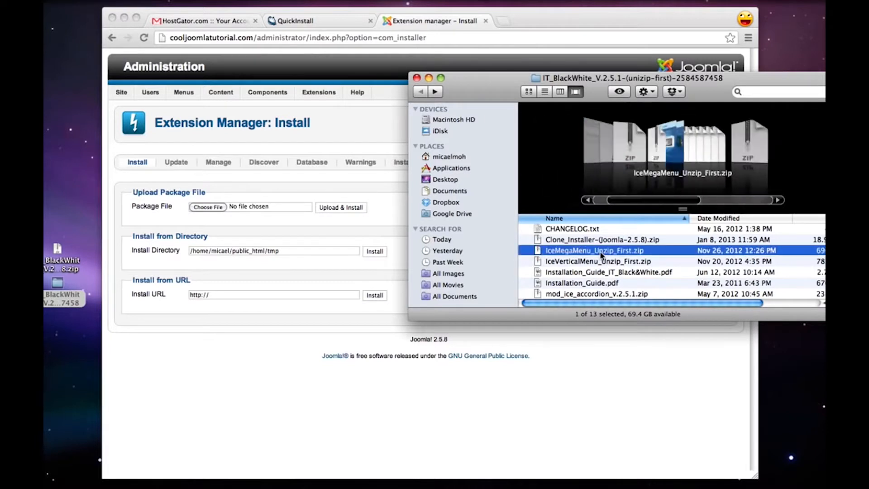
key("Down")
key("Down")
key("Down")
key("Down")
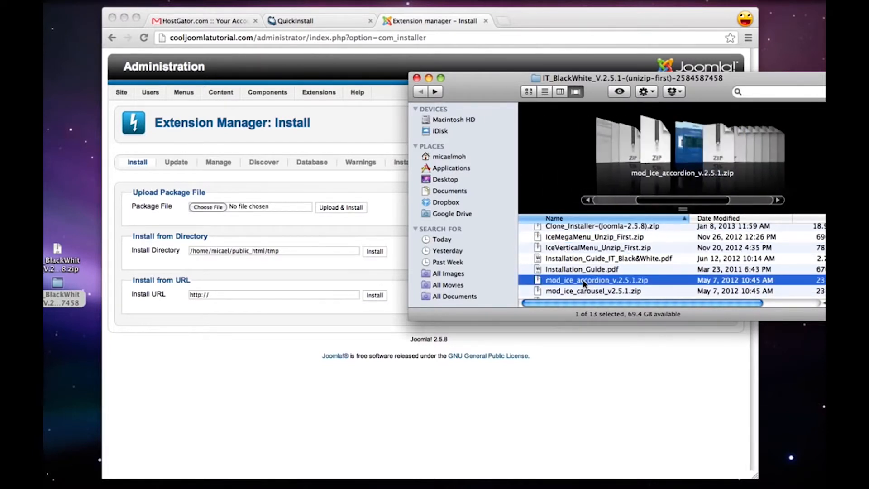
scroll(588, 281, "down", 1)
left_click(575, 285)
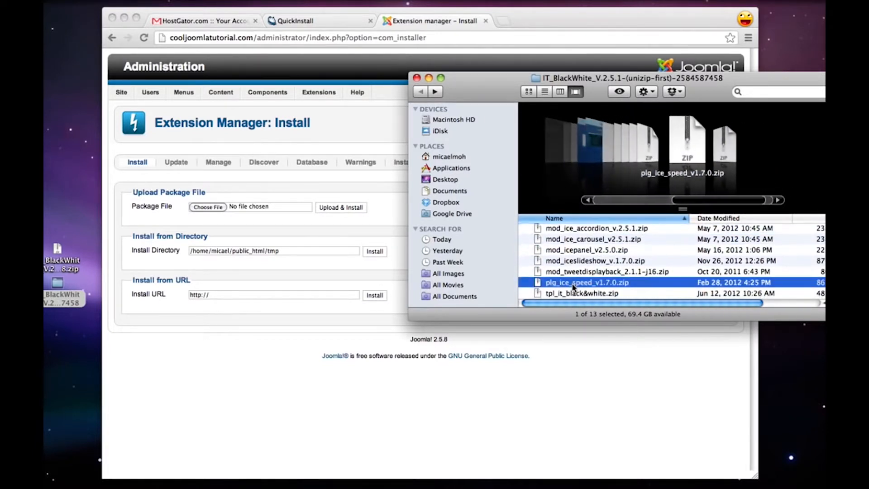
scroll(572, 287, "up", 3)
scroll(573, 287, "up", 1)
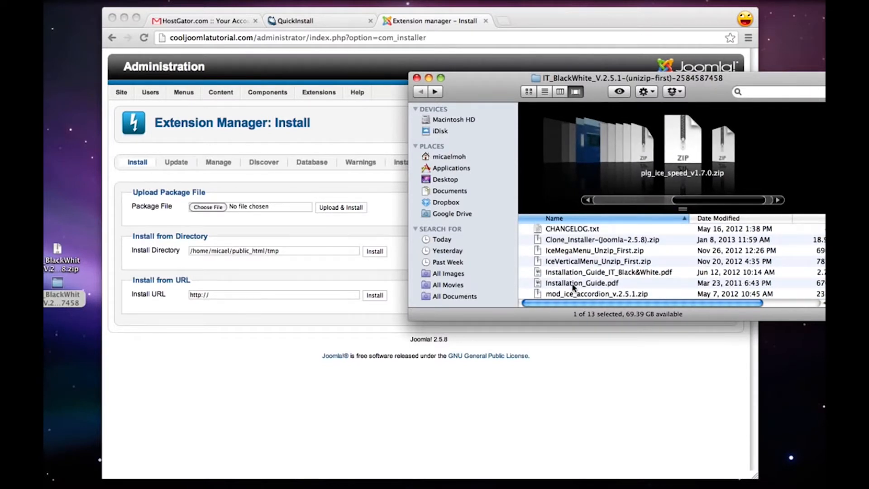
Unzip IceMegaMenu_Unzip_First.zip and install the plugin package plg_icemegamenu_v.1.6.0.zip from its extracted folder
double_click(582, 252)
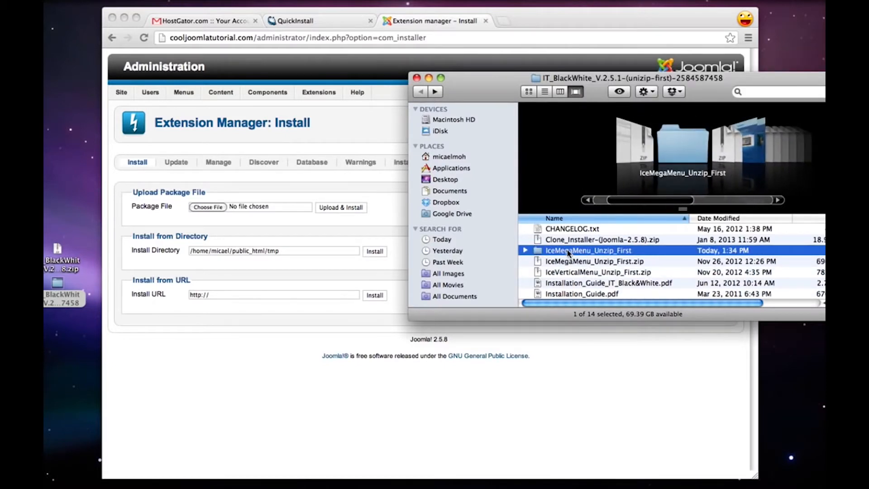
double_click(569, 251)
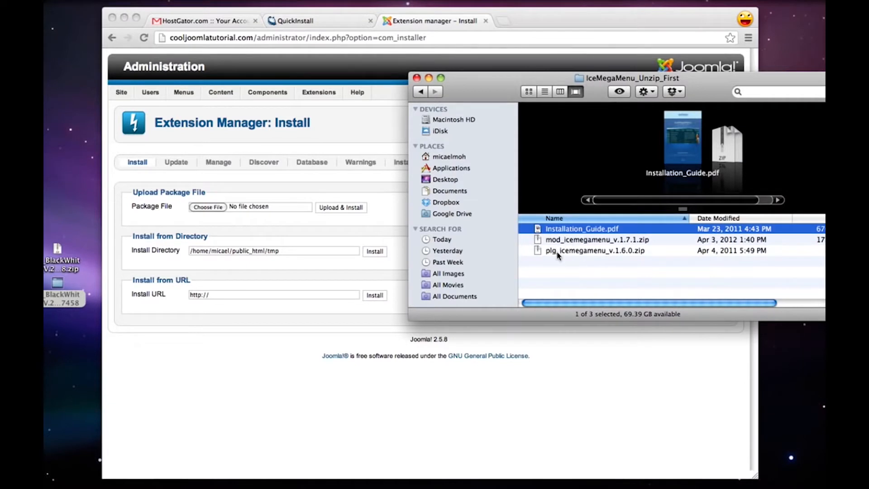
left_click_drag(558, 251, 204, 211)
left_click(288, 228)
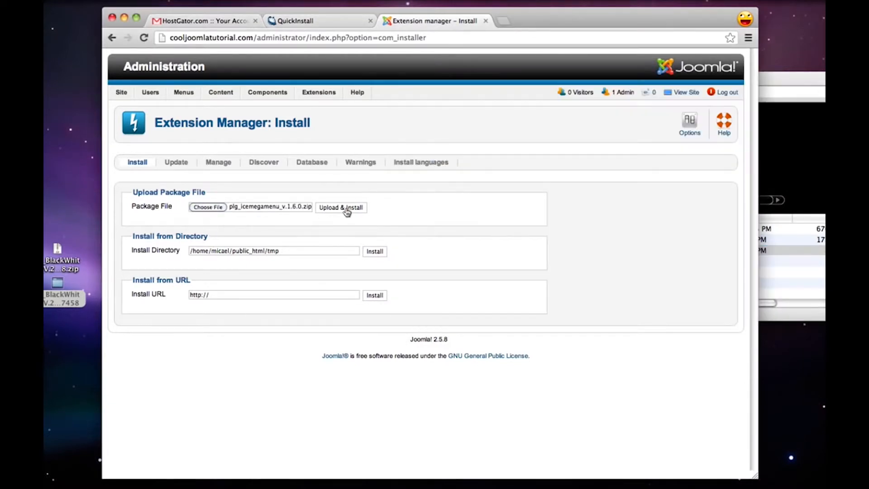
left_click(344, 208)
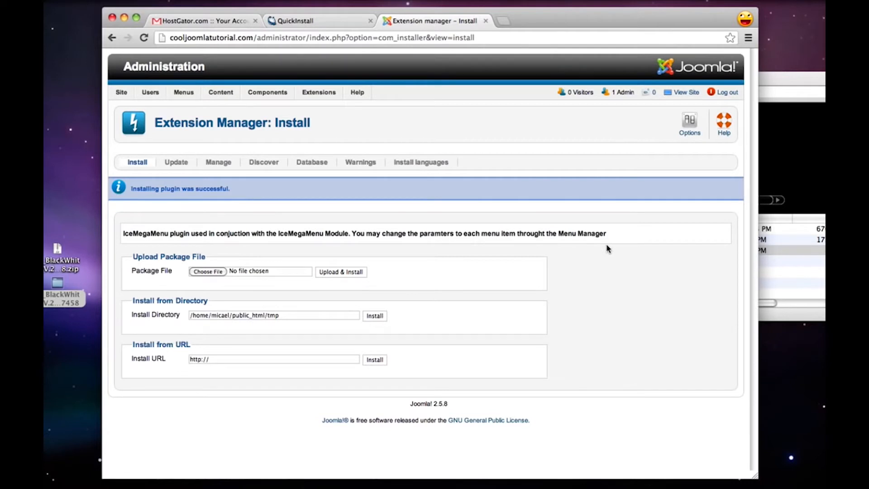
Upload and install the module package mod_icemegamenu_v.1.7.1.zip from the IceMegaMenu_Unzip_First folder
left_click(823, 275)
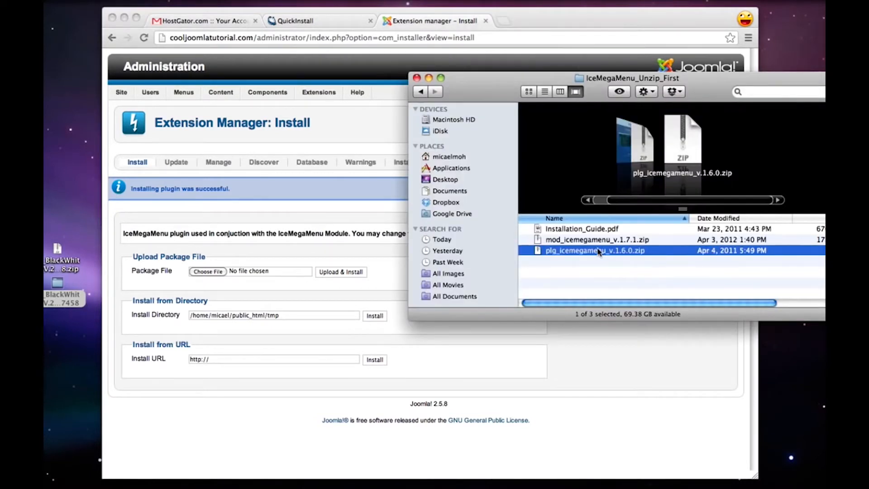
left_click(580, 242)
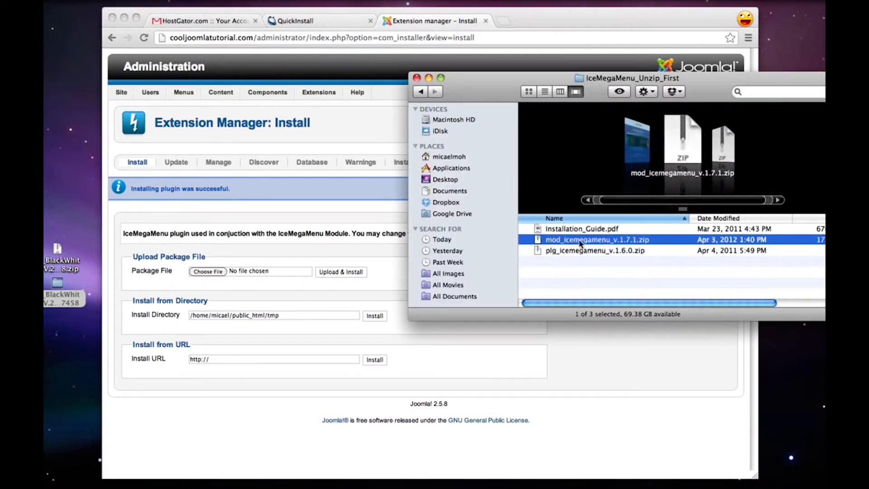
left_click_drag(582, 243, 209, 277)
left_click(275, 281)
left_click(352, 272)
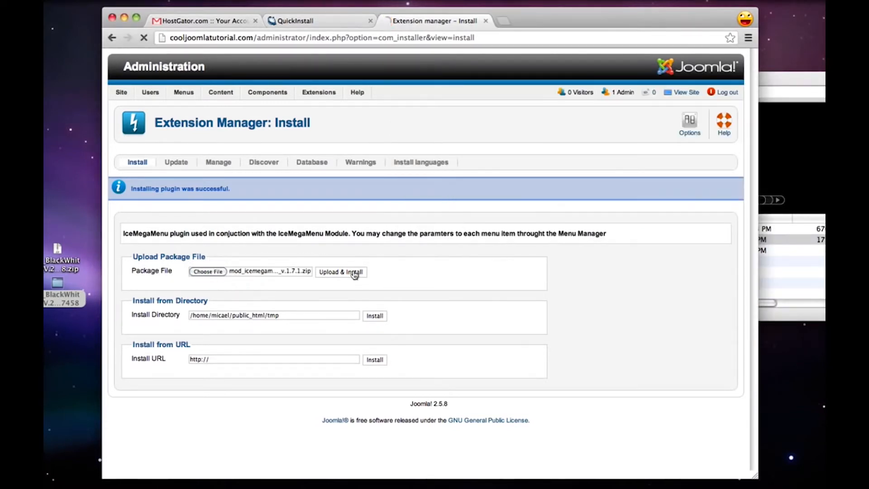
Return to the IT_BlackWhite folder, unzip IceVerticalMenu_Unzip_First.zip and open its extracted folder
left_click(801, 238)
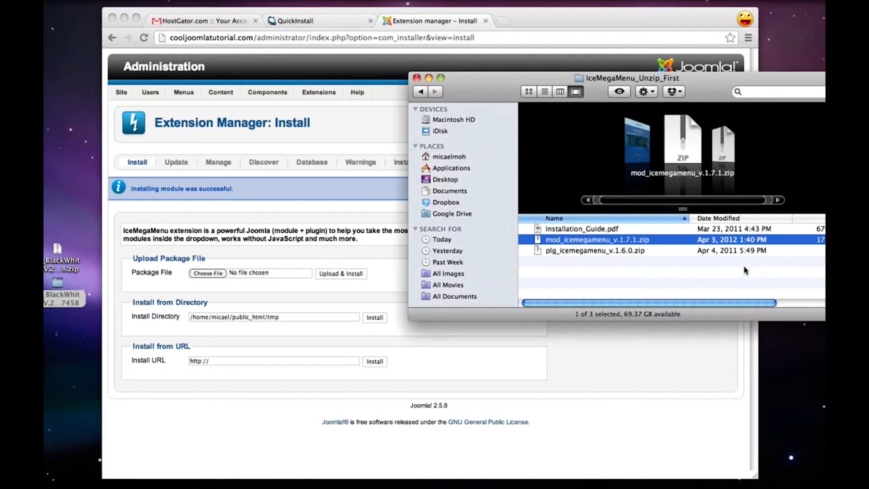
key("super+Up")
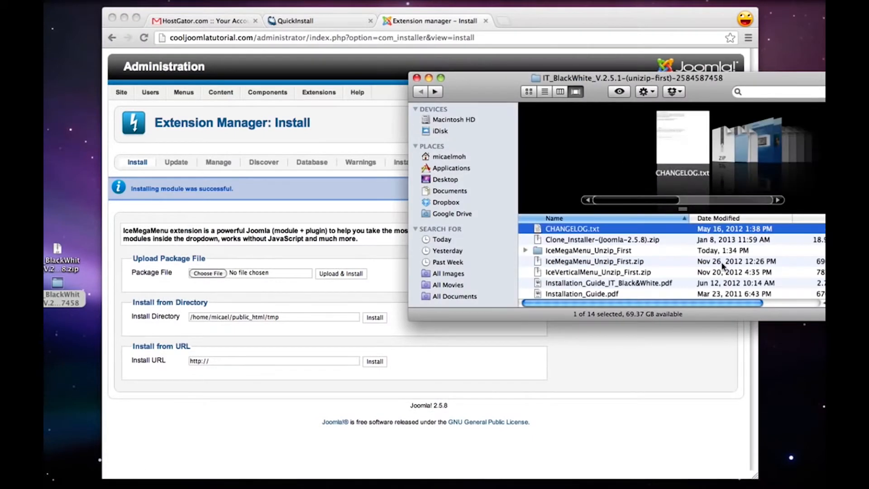
left_click(548, 241)
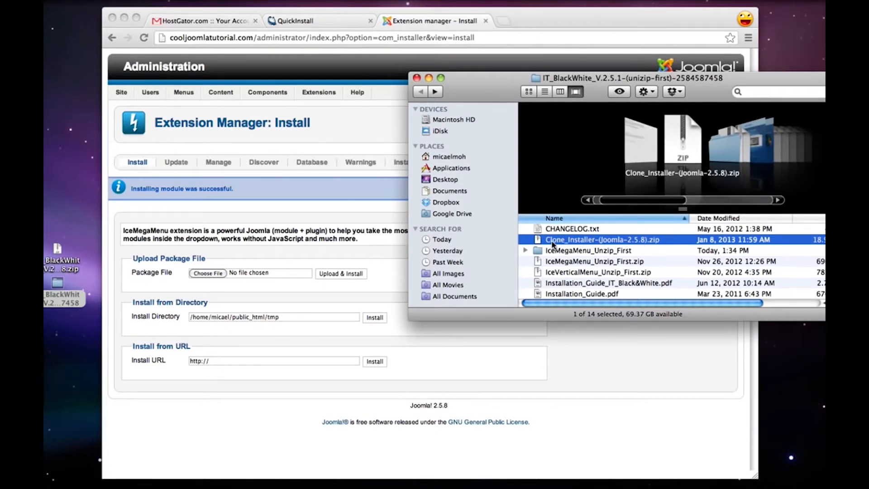
scroll(554, 251, "down", 1)
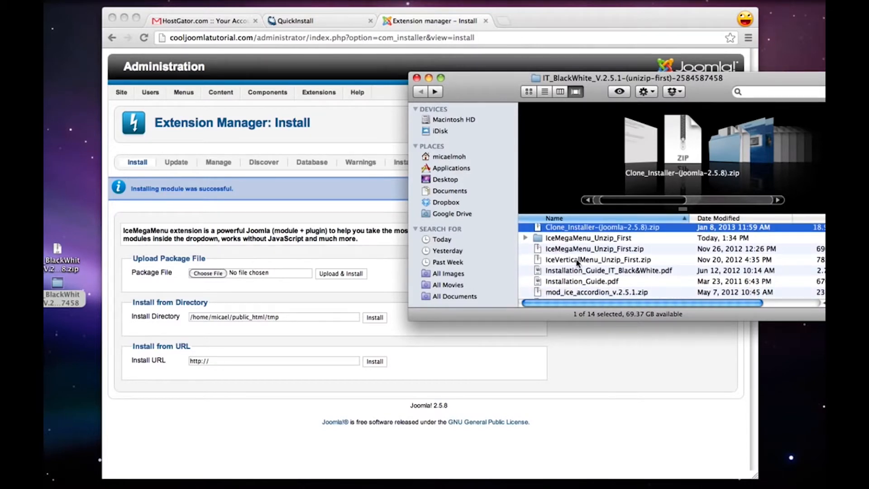
left_click(598, 263)
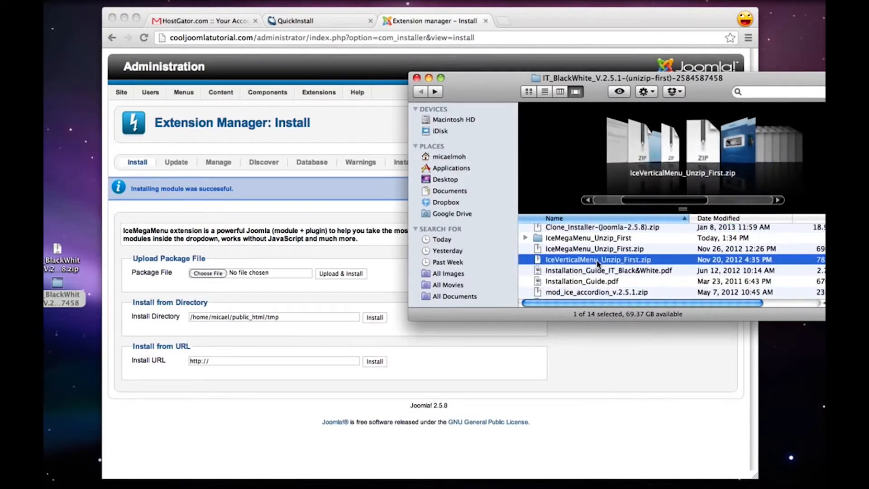
double_click(633, 262)
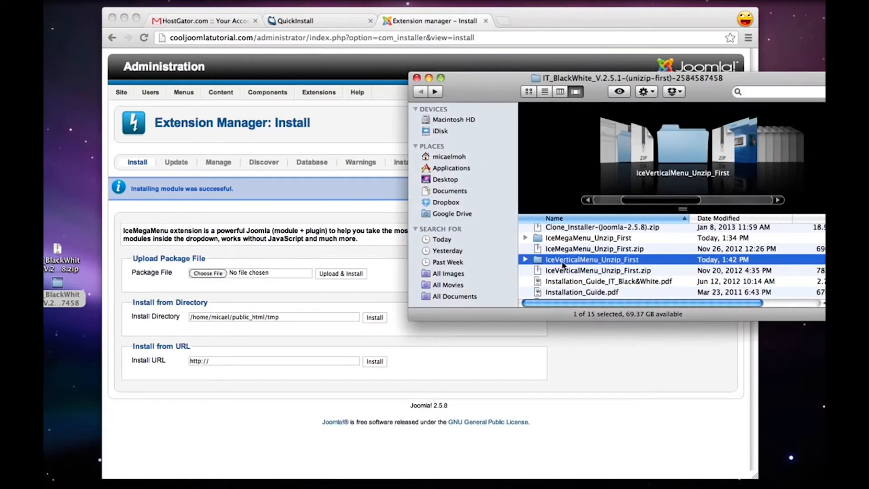
double_click(562, 261)
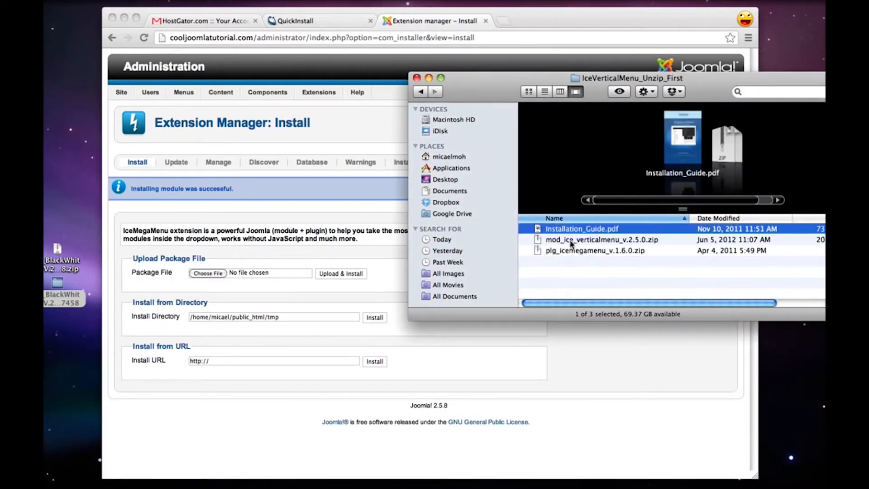
Upload and install the module package mod_ice_verticalmenu_v.2.5.0.zip from the IceVerticalMenu_Unzip_First folder
left_click(583, 241)
left_click_drag(582, 243, 209, 275)
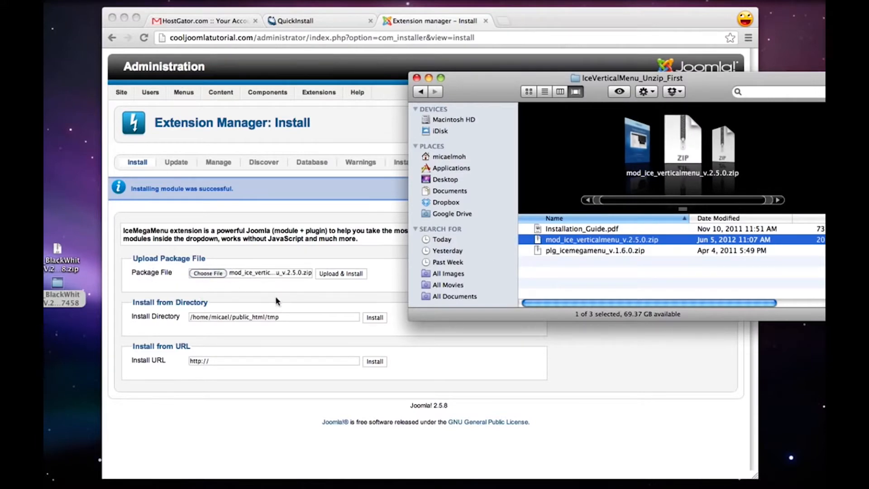
left_click(313, 289)
left_click(327, 274)
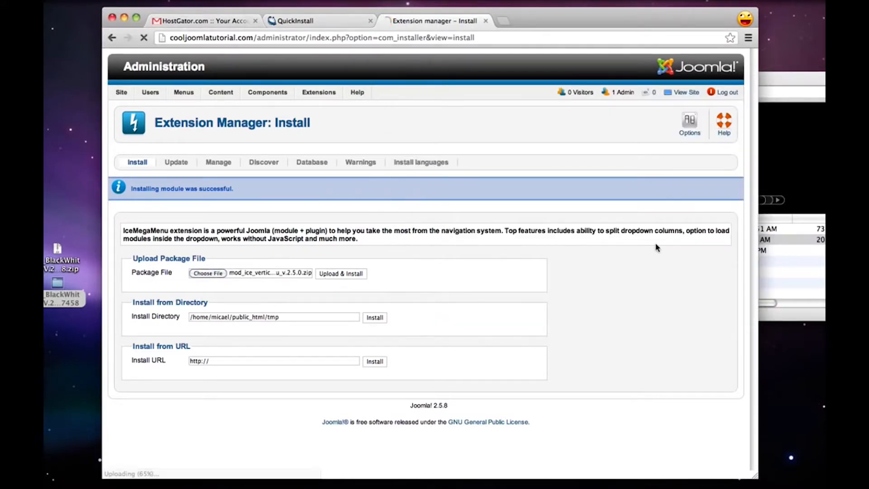
Try to install plg_icemegamenu_v.1.6.0.zip from the IceVerticalMenu_Unzip_First folder and read the installer's response
left_click(799, 261)
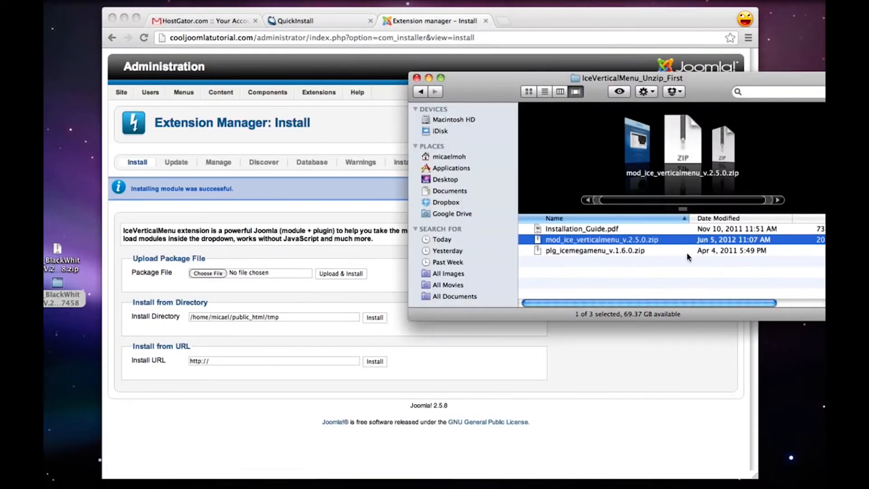
left_click(586, 251)
left_click_drag(585, 255, 253, 277)
left_click(299, 281)
left_click(340, 275)
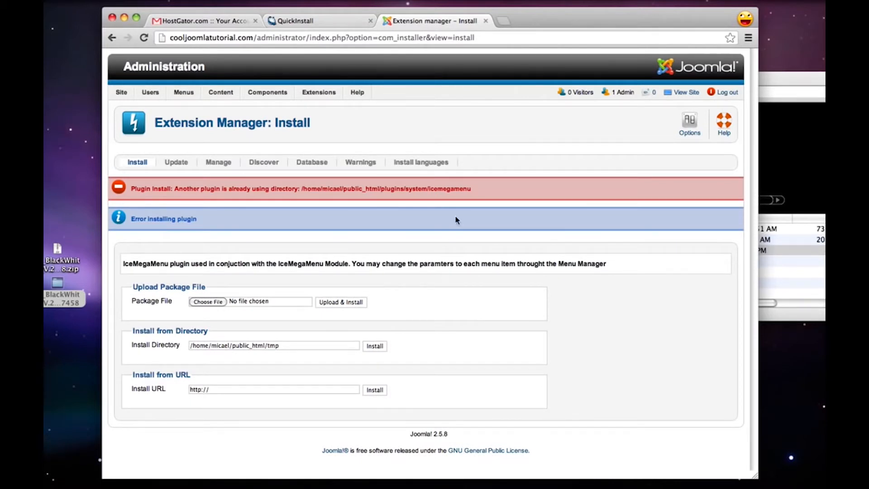
left_click_drag(490, 194, 379, 192)
Go back to the IT_BlackWhite folder and install the module package mod_ice_accordion_v.2.5.1.zip
left_click(794, 275)
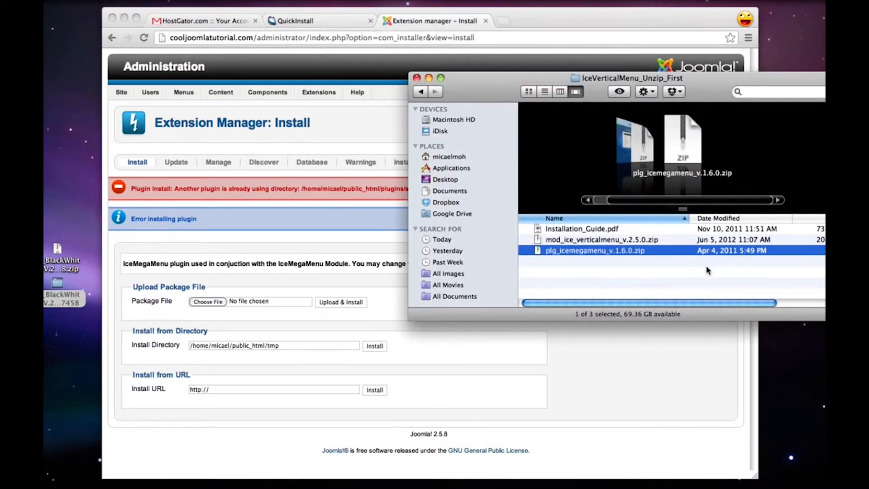
key("super+bracketleft")
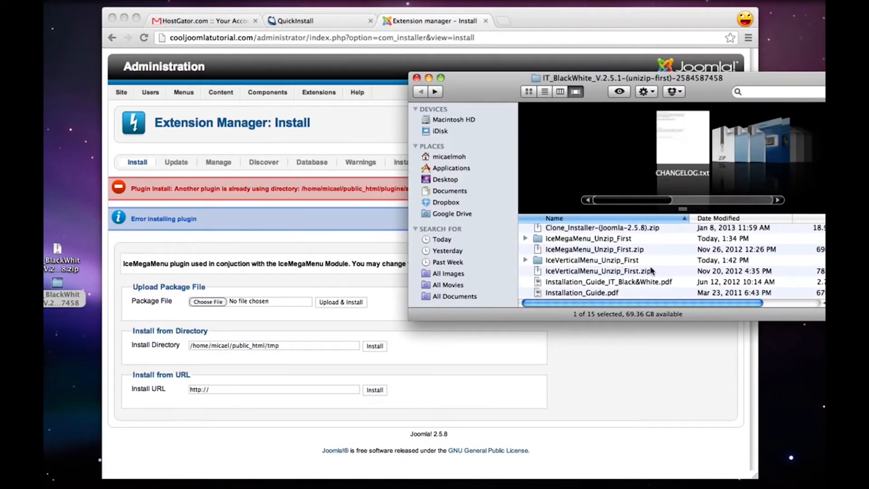
scroll(651, 270, "down", 3)
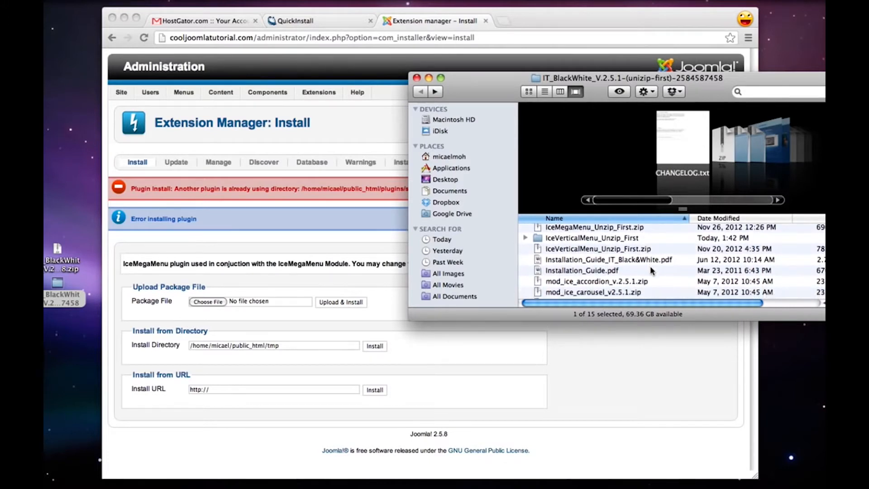
left_click(601, 261)
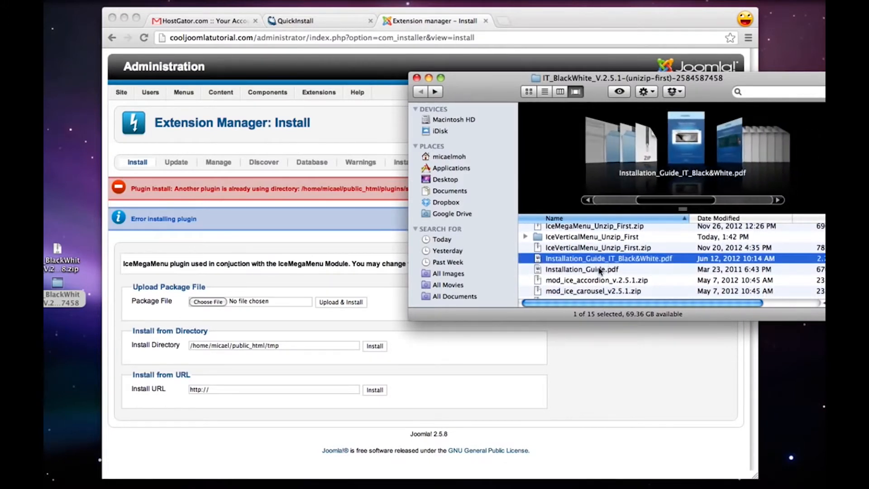
left_click(600, 270)
scroll(600, 270, "down", 3)
left_click(580, 254)
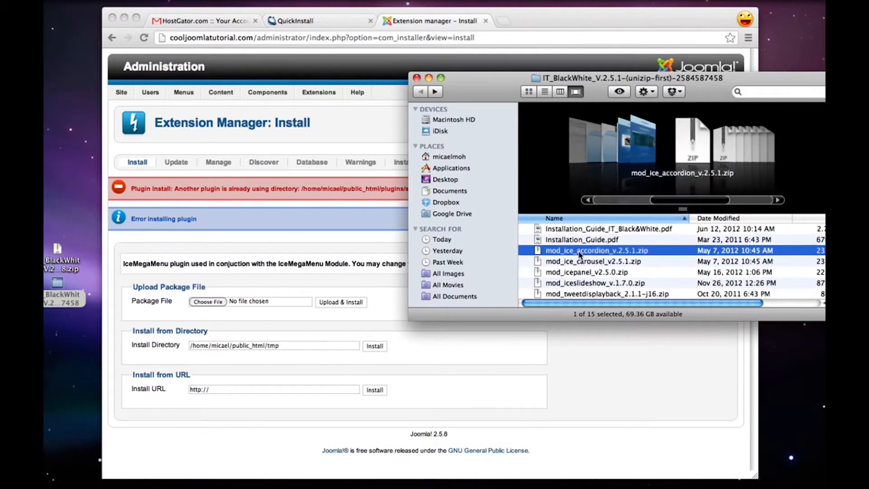
left_click_drag(579, 253, 208, 297)
left_click(342, 303)
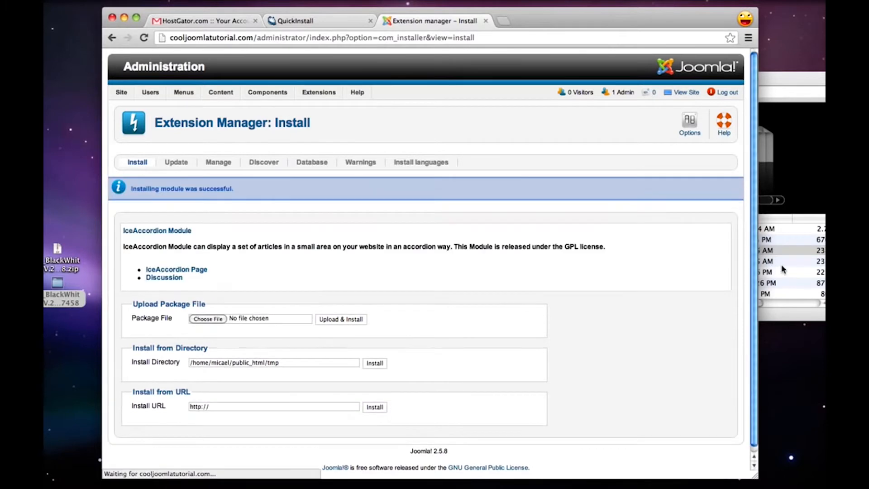
Upload and install the module package mod_ice_carousel_v2.5.1.zip from the IT_BlackWhite folder
left_click(782, 266)
left_click_drag(574, 263, 210, 322)
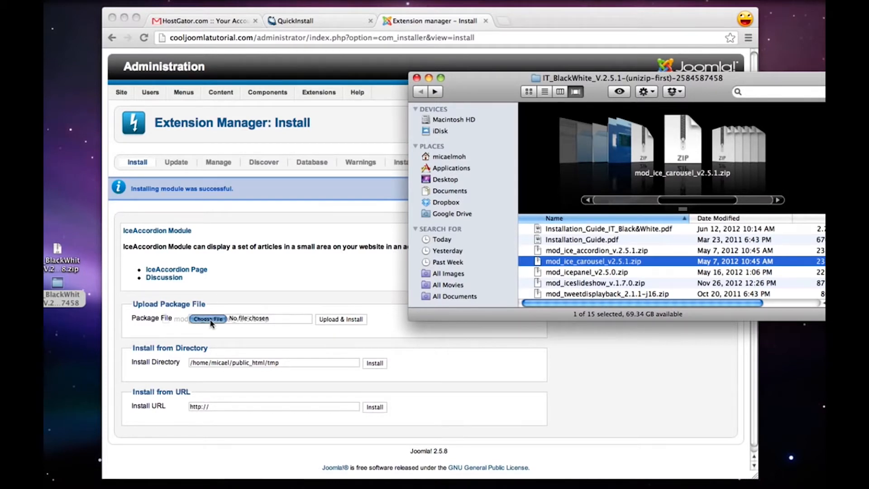
left_click_drag(210, 322, 210, 322)
left_click(290, 347)
left_click(336, 319)
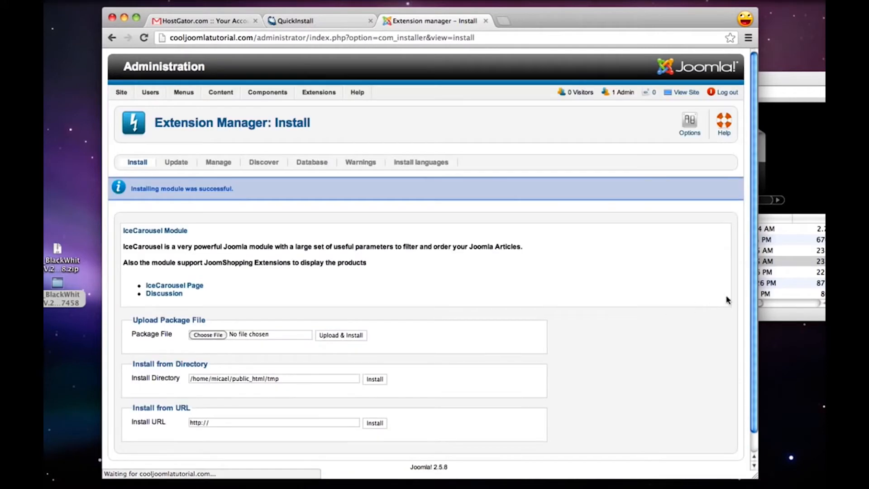
Upload and install the module package mod_icepanel_v2.5.0.zip from the IT_BlackWhite folder
left_click(781, 264)
left_click(596, 273)
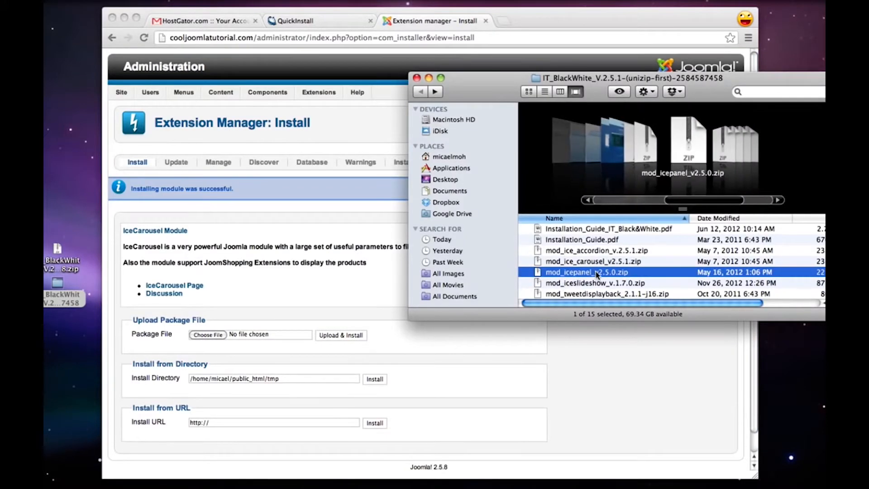
left_click_drag(596, 273, 206, 341)
left_click(320, 362)
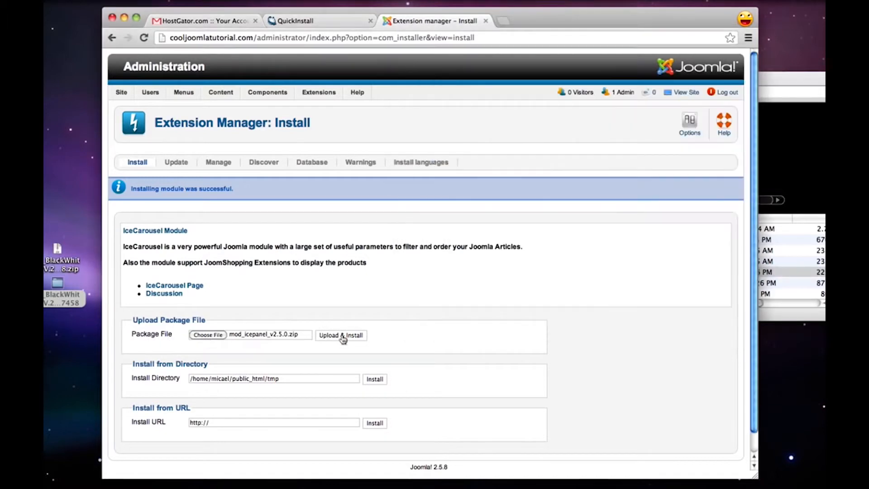
left_click(342, 338)
Upload and install the module package mod_iceslideshow_v.1.7.0.zip from the IT_BlackWhite folder
left_click(808, 250)
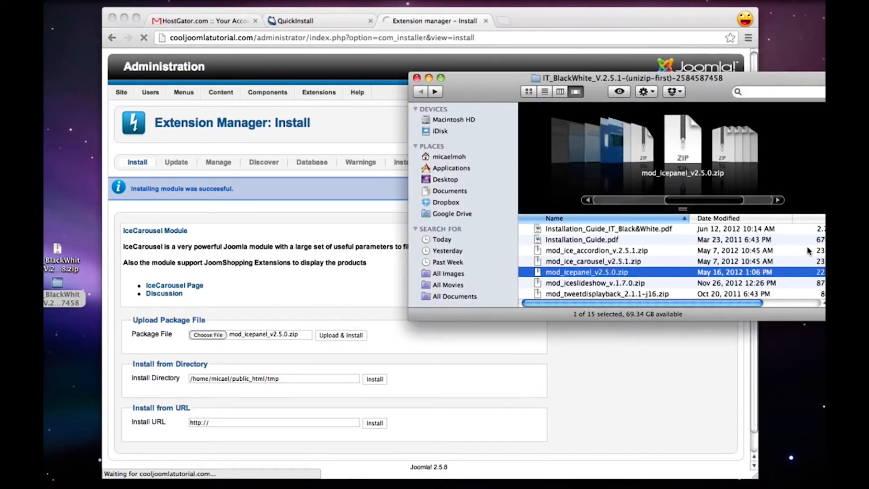
scroll(603, 282, "down", 1)
left_click(602, 268)
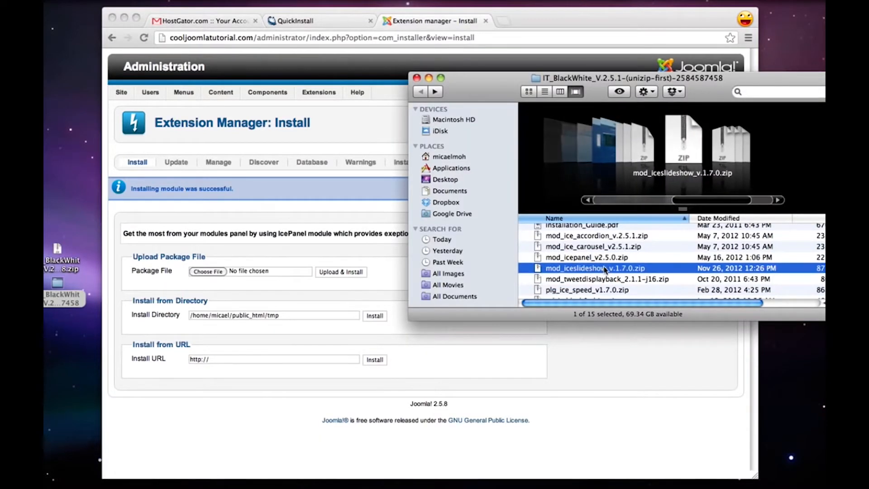
left_click_drag(605, 270, 213, 274)
left_click(337, 291)
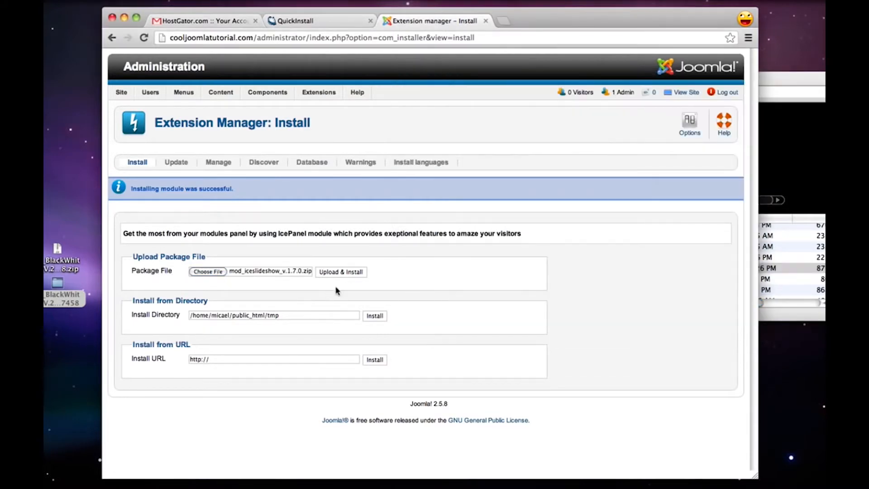
left_click(347, 274)
Upload and install the module package mod_tweetdisplayback_2.1.1-j16.zip from the IT_BlackWhite folder
left_click(777, 270)
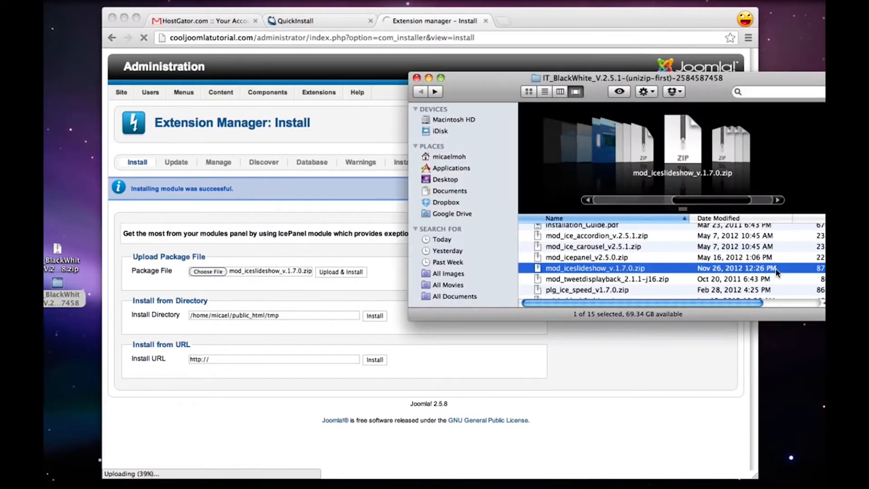
scroll(625, 284, "down", 1)
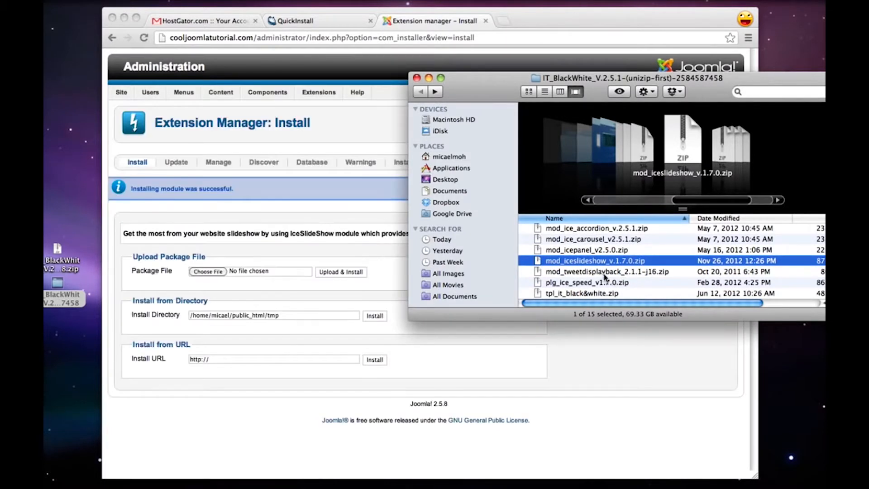
left_click(605, 272)
left_click_drag(605, 272, 214, 274)
left_click(347, 277)
left_click(365, 272)
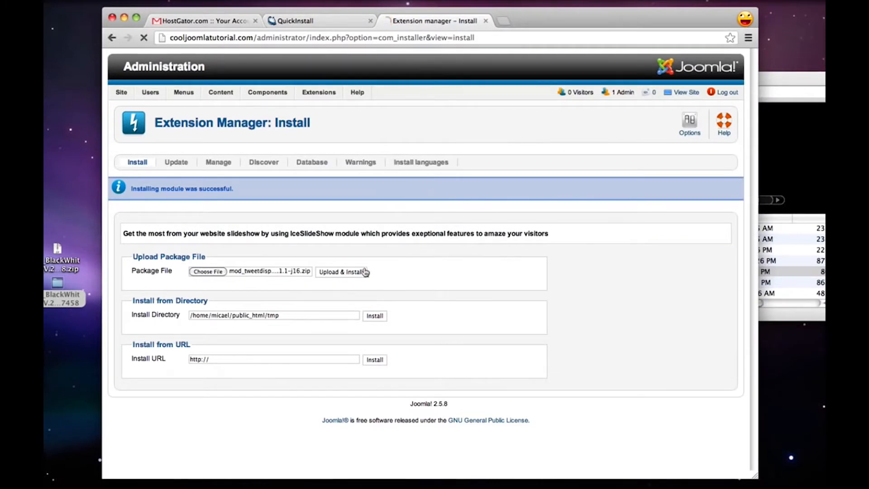
Upload and install the plugin package plg_ice_speed_v1.7.0.zip from the IT_BlackWhite folder
left_click(819, 273)
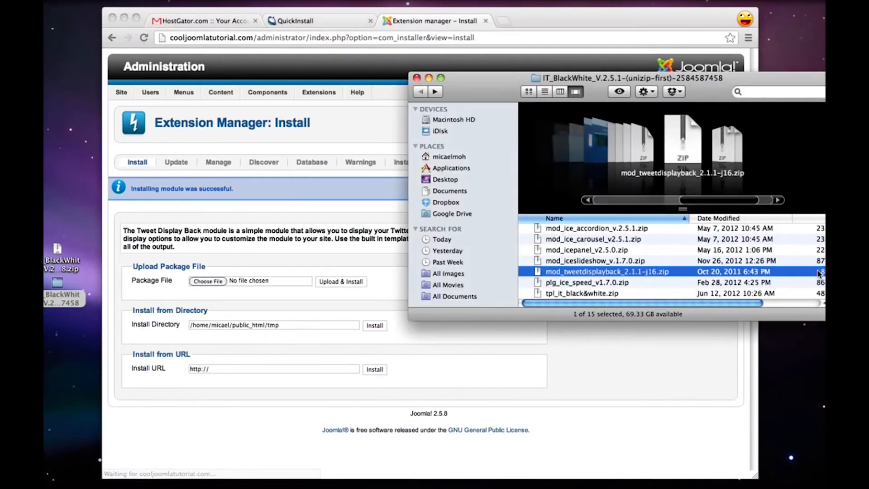
left_click(589, 284)
left_click_drag(589, 286, 213, 282)
left_click(270, 293)
left_click(346, 284)
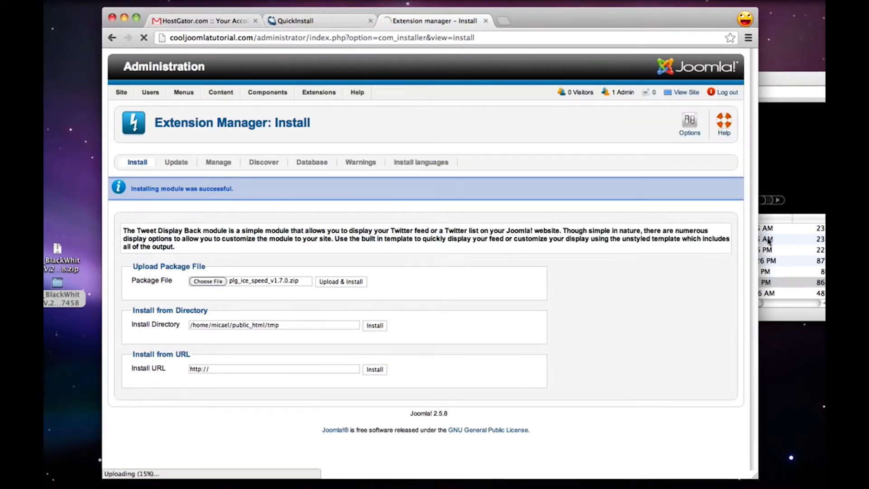
Check the last archive in the IT_BlackWhite folder, tpl_it_black&white.zip, and return to the Extension Manager
left_click(797, 262)
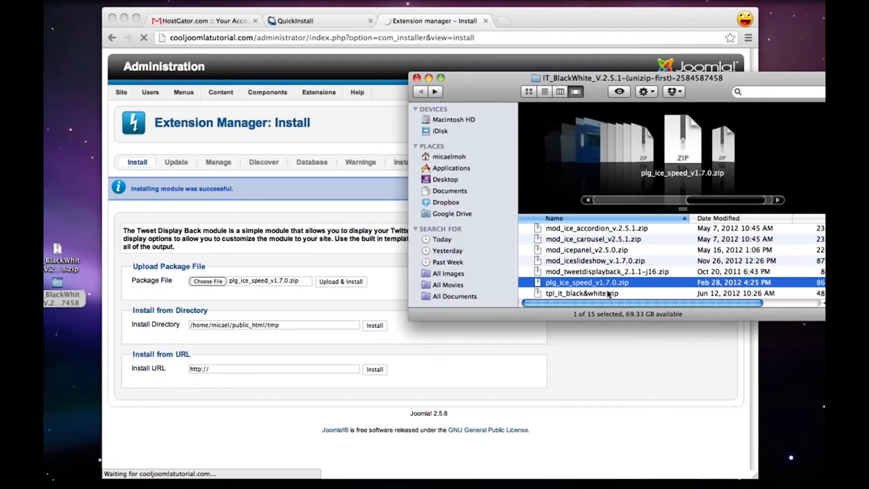
left_click(584, 292)
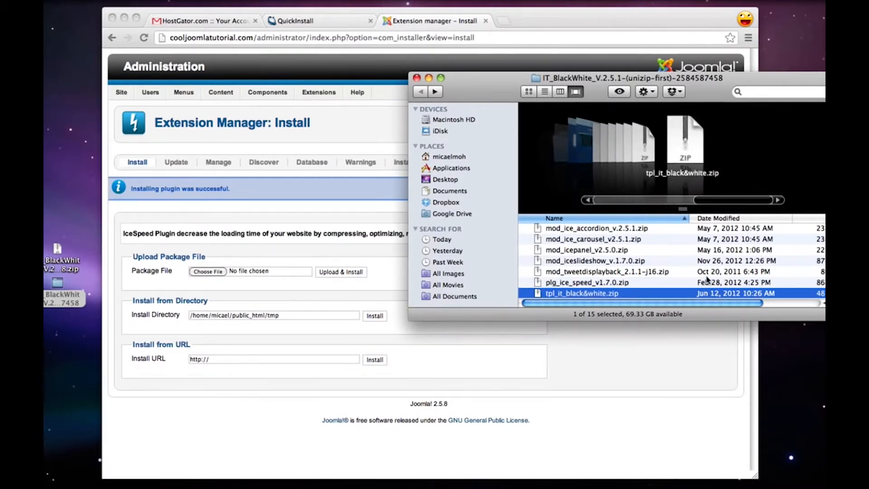
left_click(586, 341)
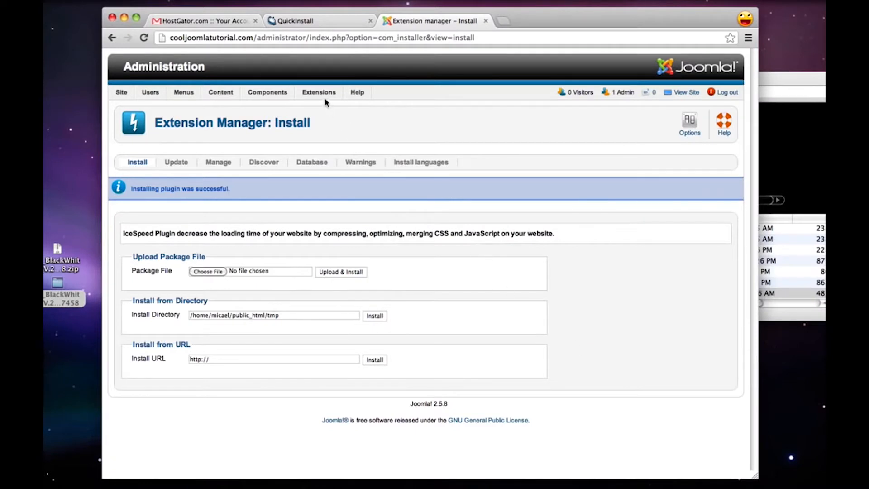
In the Module Manager, publish the IceMegaMenu, IceVerticalMenu, IceAccordion, IceCarousel, IcePanel, IceSlideshow and Tweet Display Back modules
mouse_move(324, 95)
left_click(345, 124)
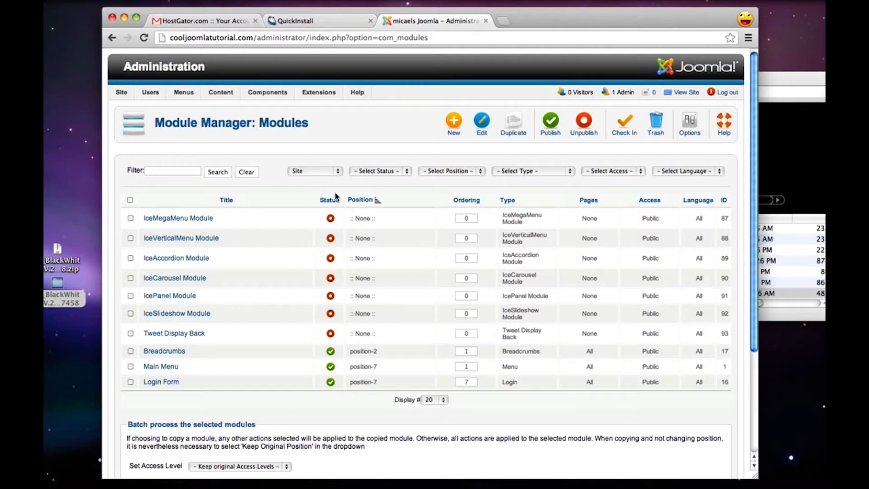
left_click(331, 219)
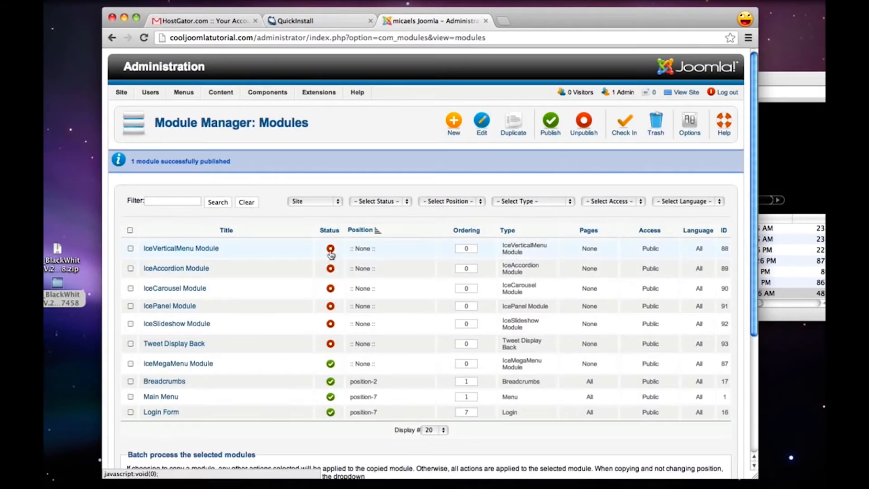
left_click(331, 249)
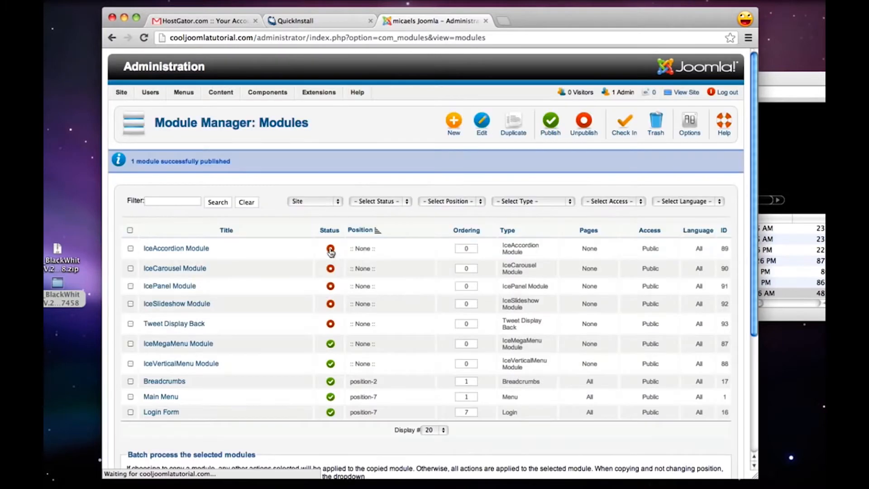
left_click(330, 250)
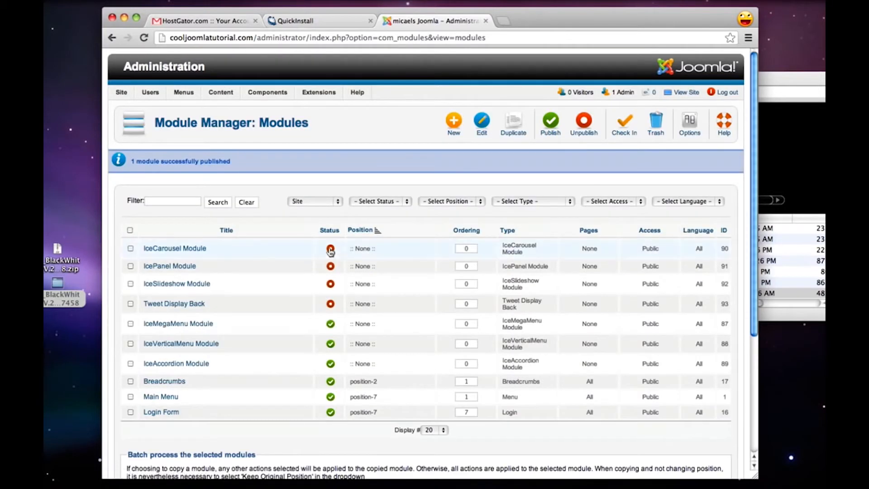
left_click(331, 250)
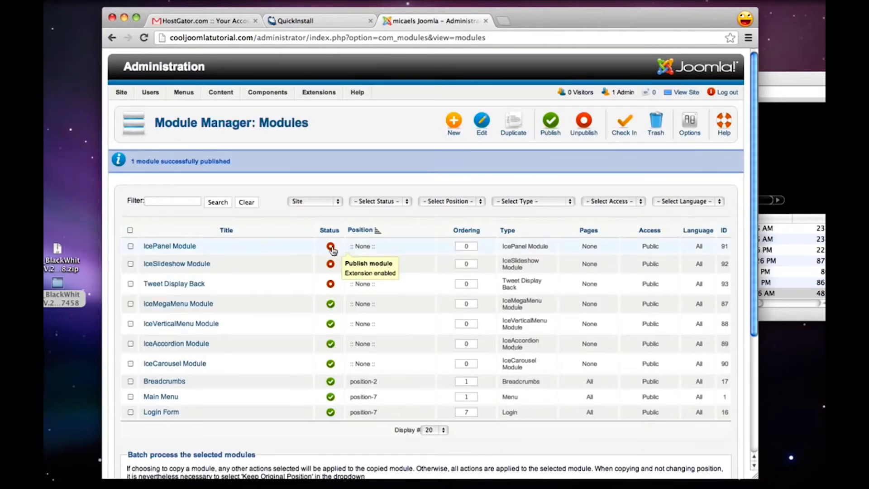
left_click(330, 250)
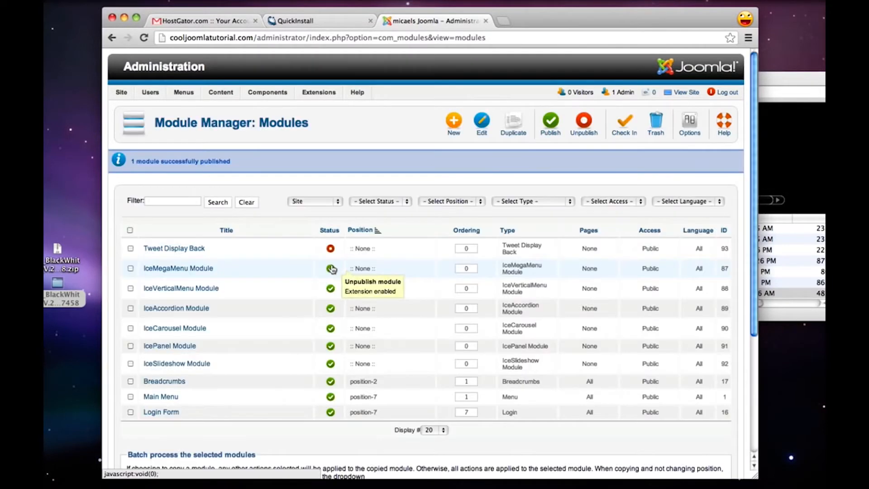
left_click(331, 250)
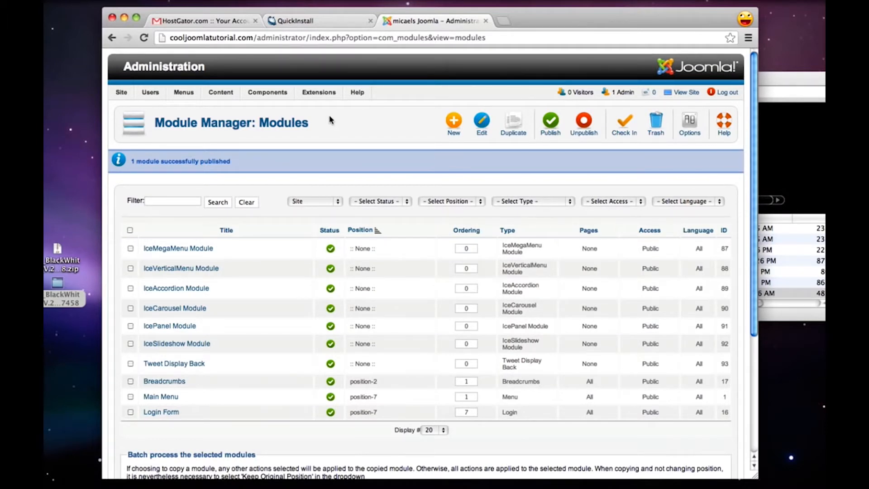
In the Plug-in Manager, sort the plug-ins by status and enable System - Ice Speed and IceMegaMenu Plugin
mouse_move(326, 92)
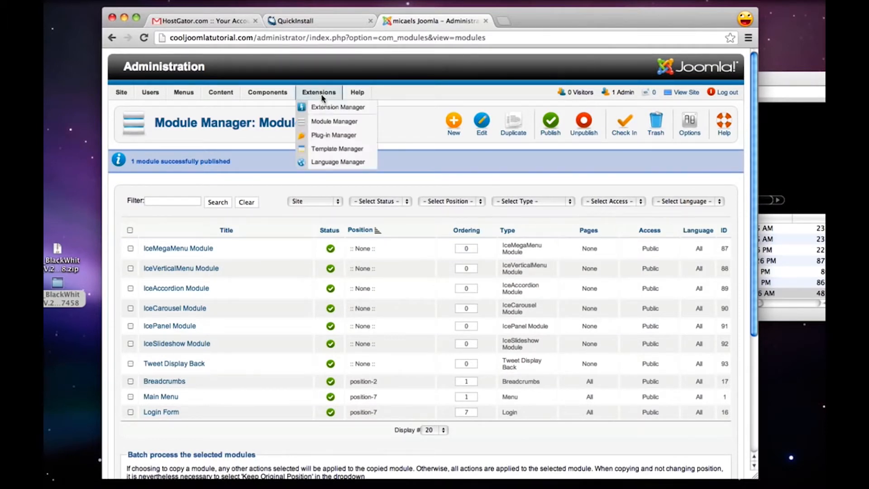
left_click(337, 135)
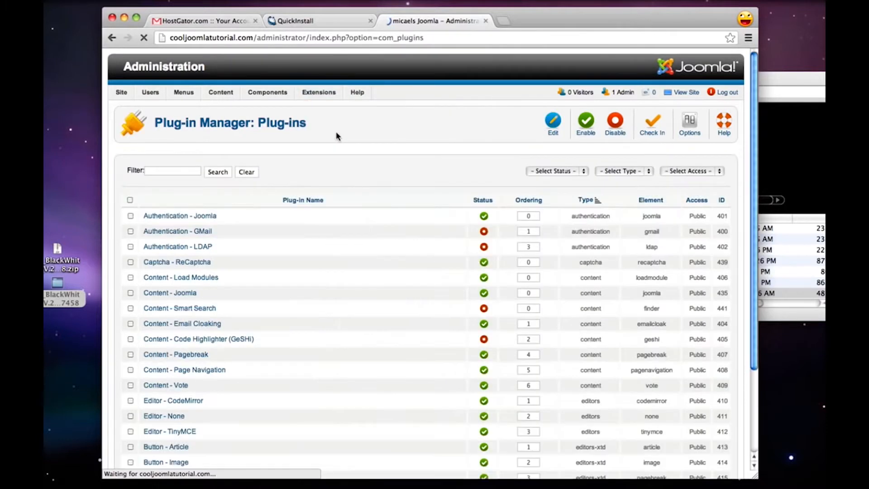
left_click(483, 201)
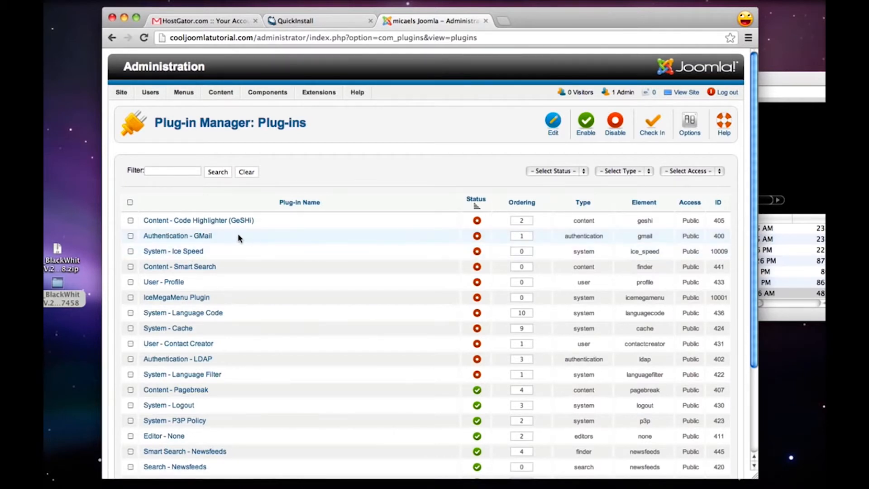
triple_click(159, 232)
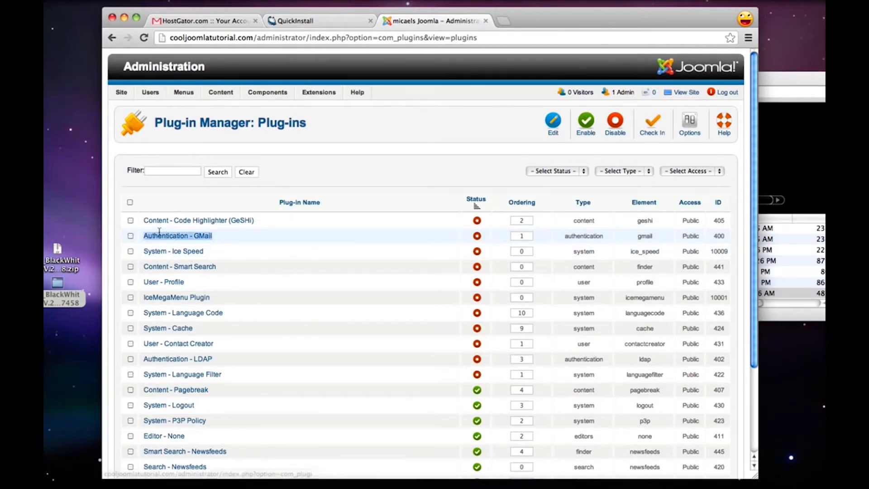
left_click_drag(160, 232, 143, 220)
left_click(382, 187)
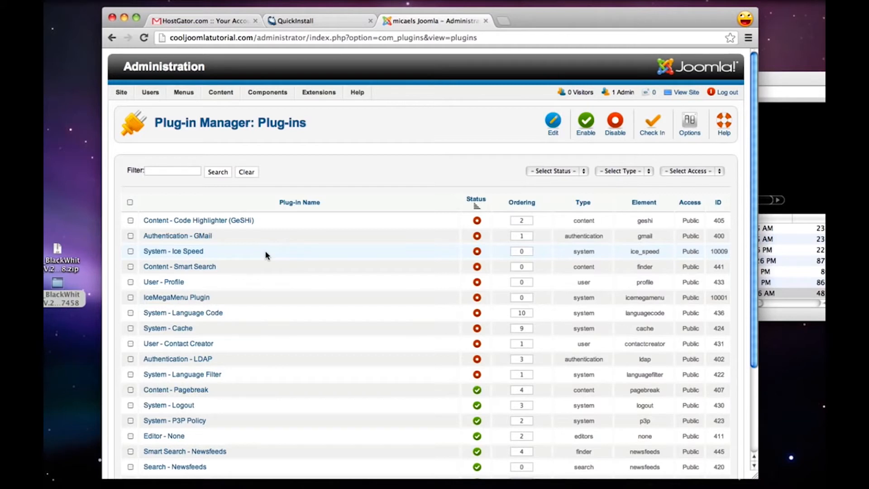
left_click(478, 252)
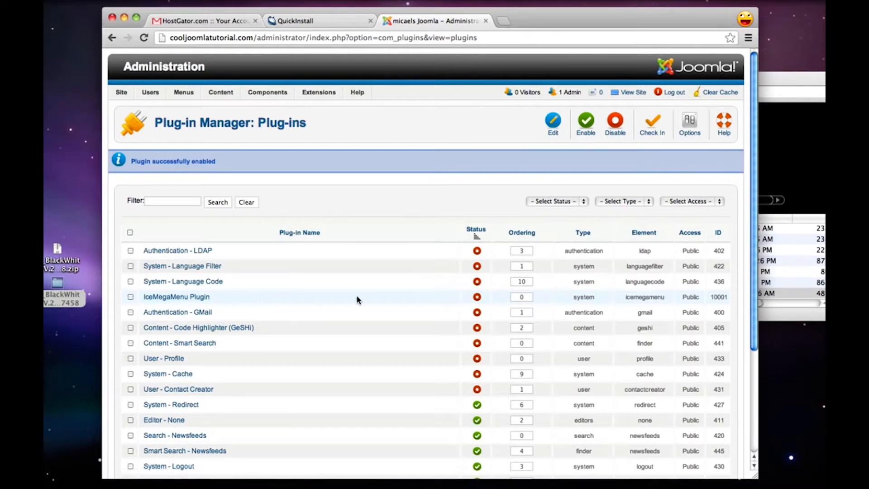
left_click(477, 297)
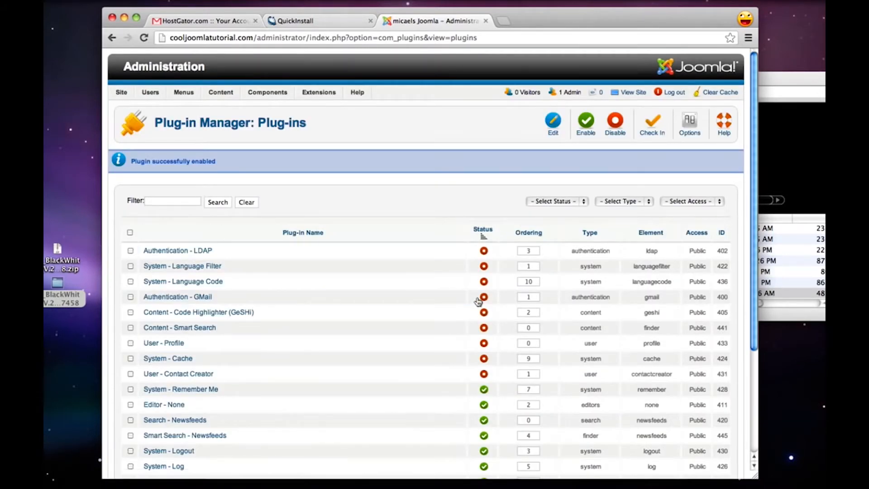
Check the plug-in list and the packages in the IT_BlackWhite folder for anything still left to install or enable
scroll(477, 300, "down", 3)
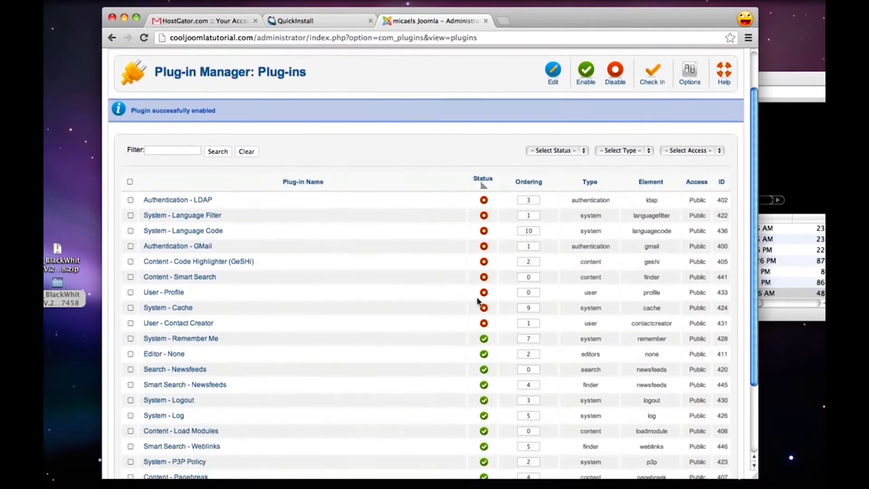
scroll(478, 301, "down", 3)
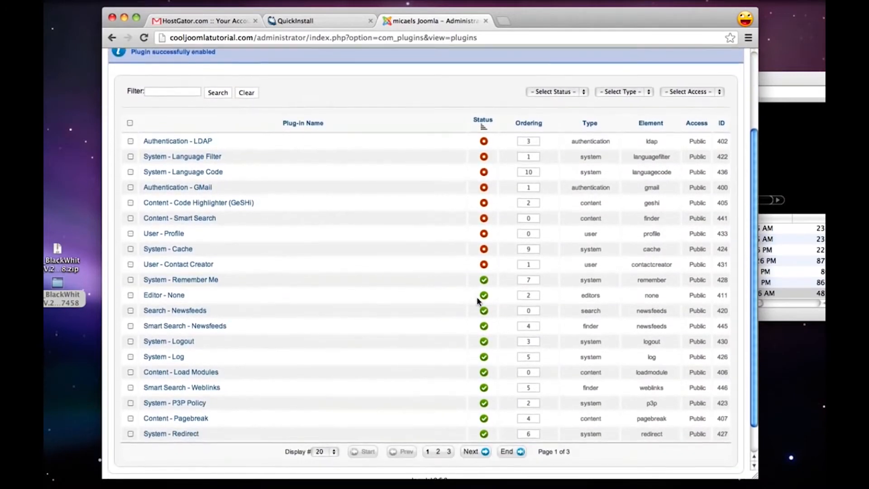
scroll(478, 301, "up", 3)
left_click(819, 254)
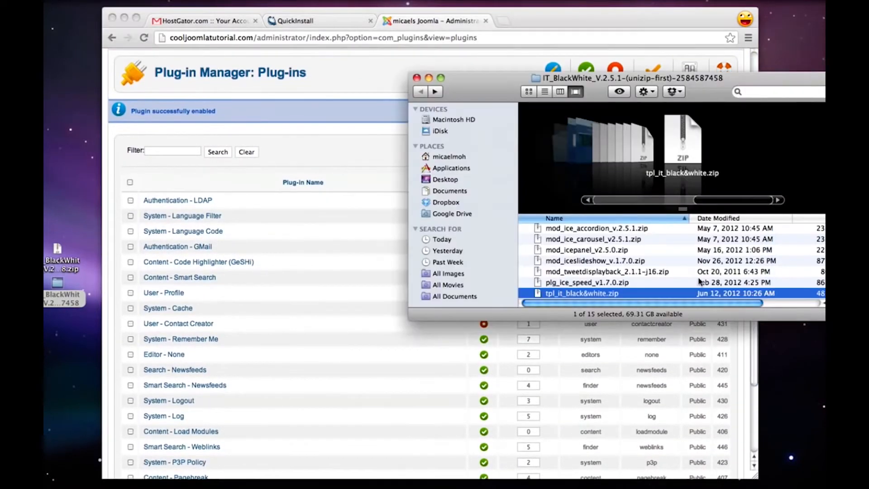
scroll(699, 280, "up", 2)
scroll(699, 280, "up", 5)
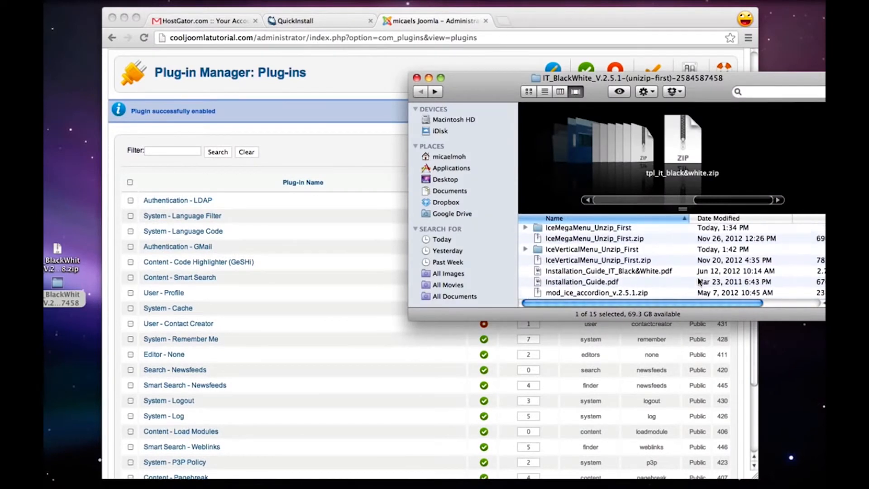
scroll(699, 280, "up", 1)
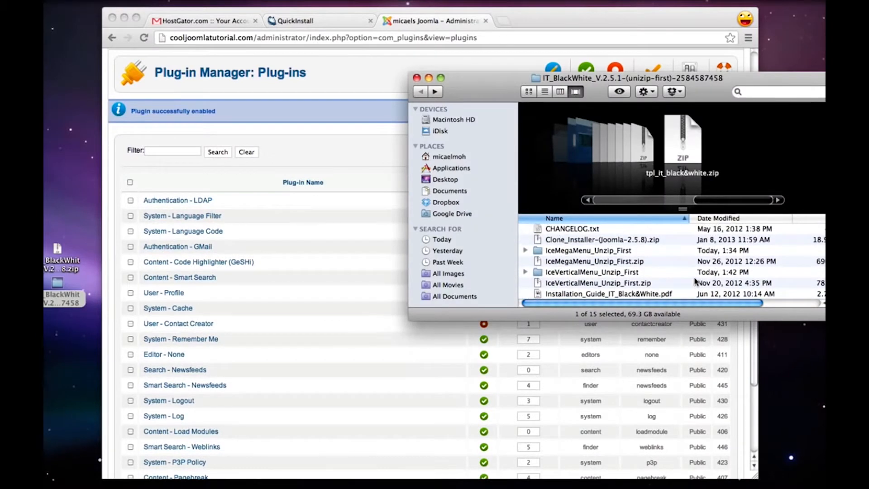
left_click(350, 276)
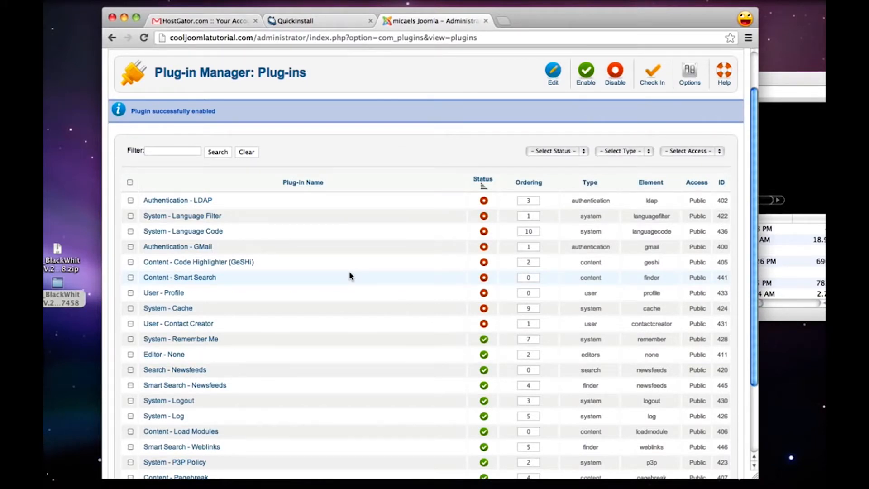
scroll(351, 276, "up", 2)
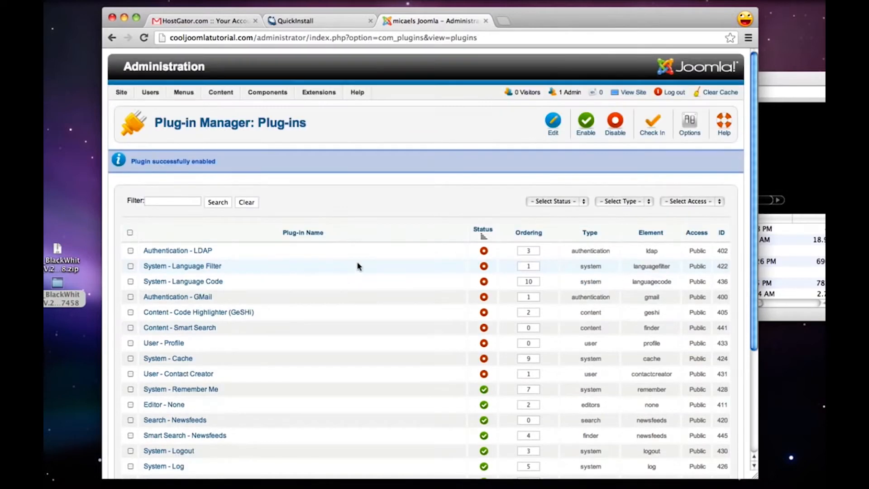
View the live site's home page and close the QuickInstall and HostGator e-mail pages
left_click(639, 95)
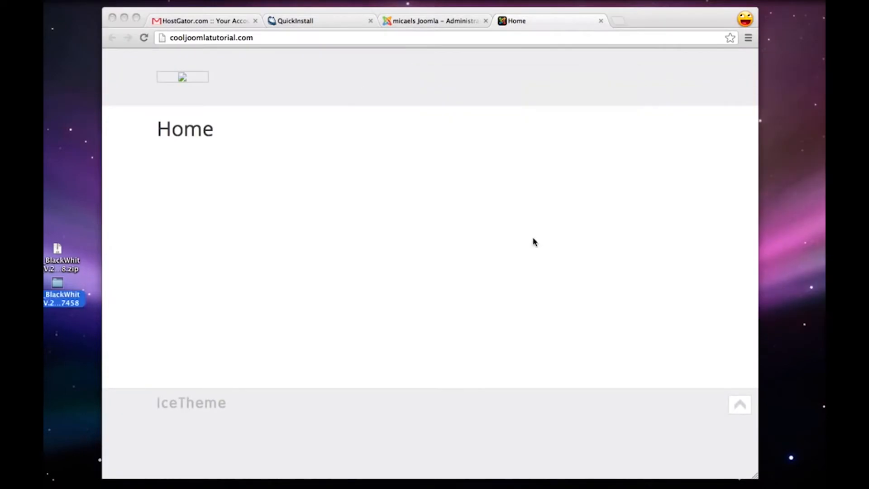
left_click(370, 21)
left_click(256, 21)
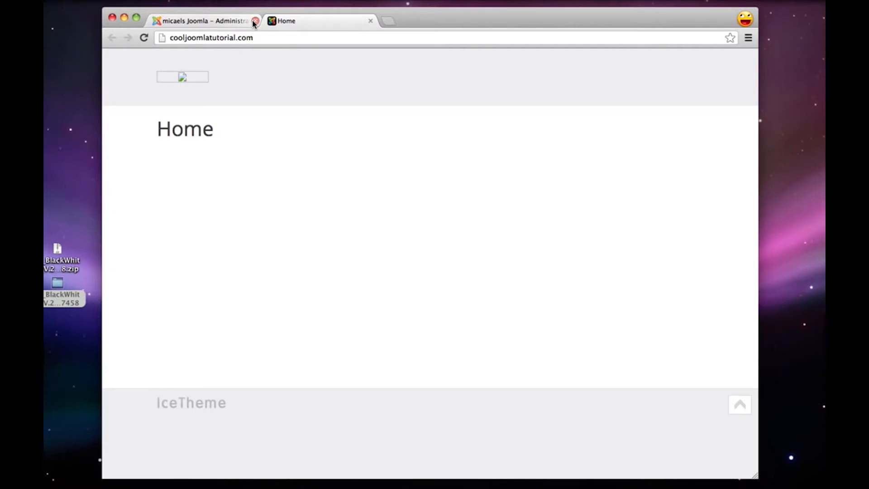
Search Google for "black and white joomla" on a new browser page
key("super+t")
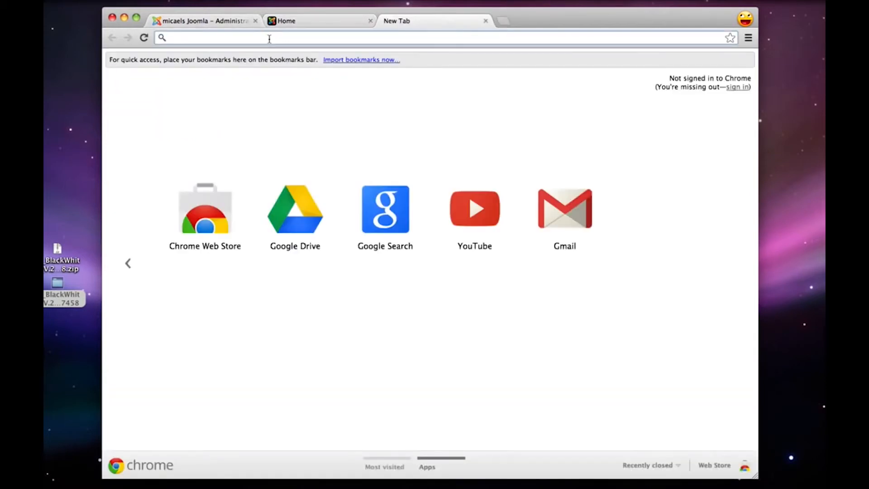
type("ooo")
key("BackSpace")
key("BackSpace")
key("BackSpace")
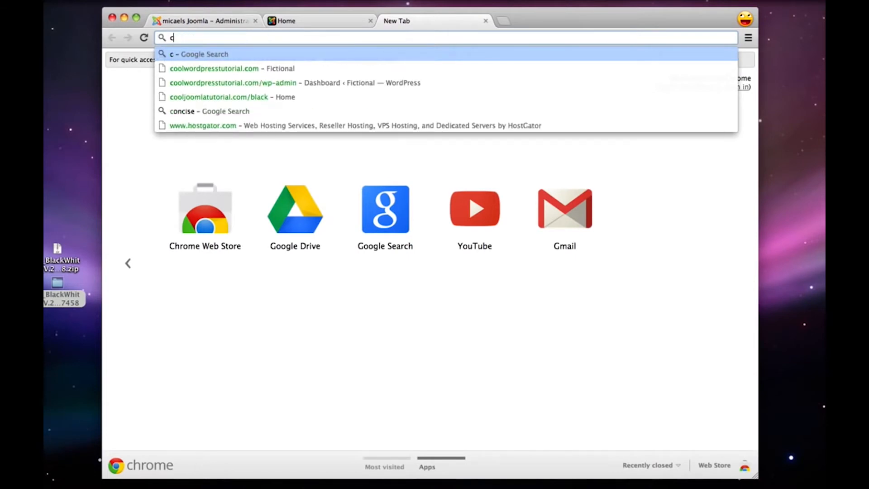
key("BackSpace")
type("black and white joomla")
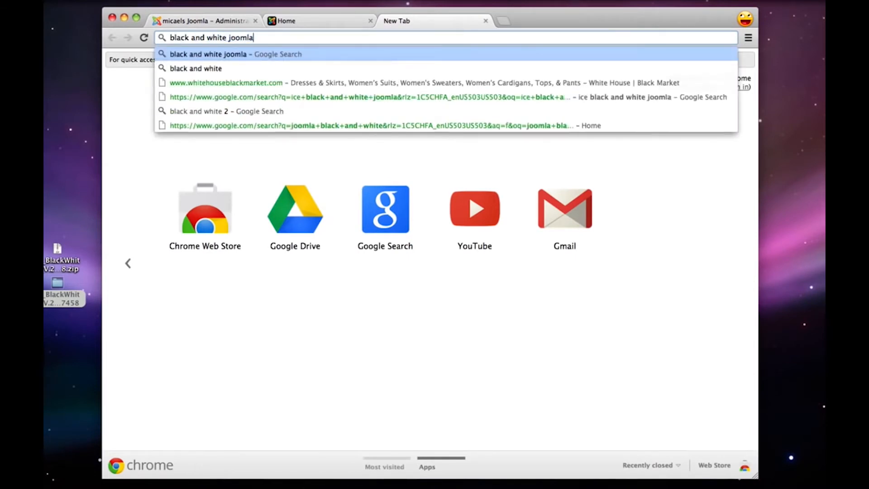
key("Return")
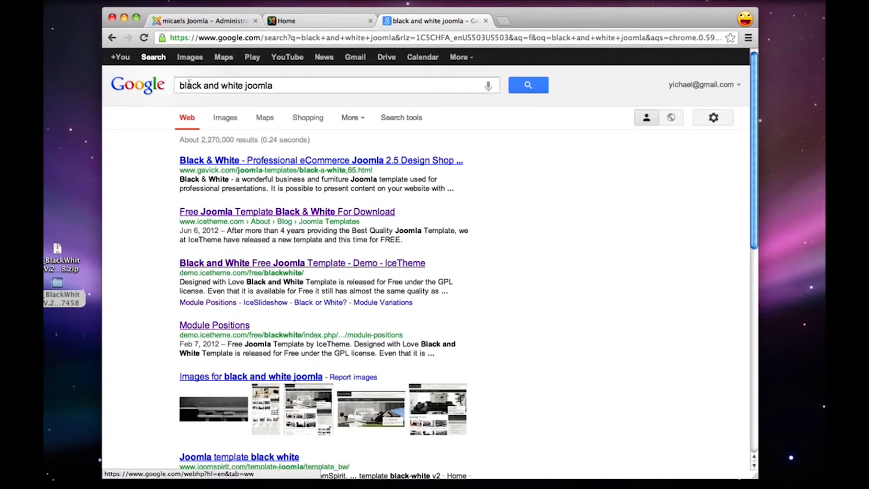
Open IceTheme's Black and White Free Joomla Template demo from the search results
left_click_drag(180, 86, 265, 85)
left_click(263, 85)
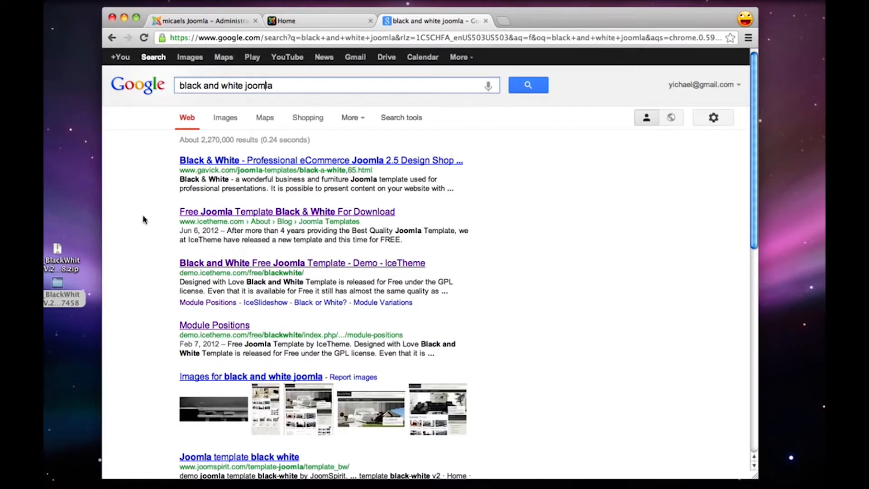
scroll(145, 218, "down", 1)
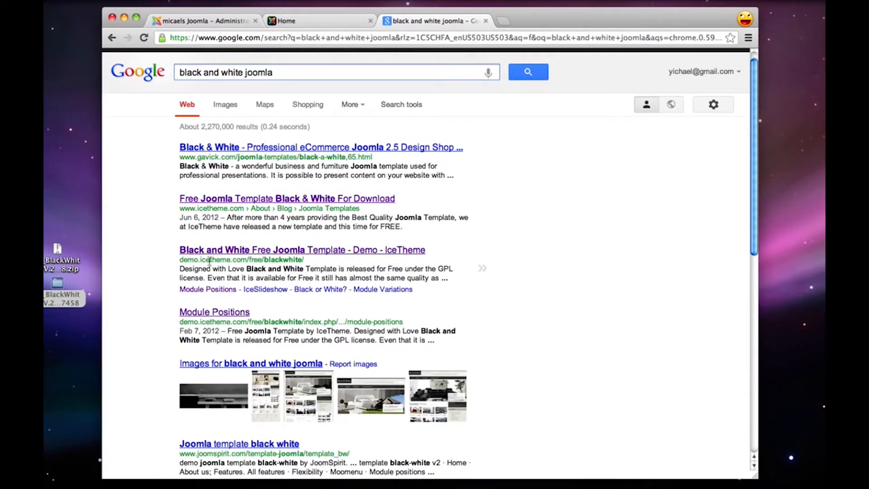
left_click(234, 252)
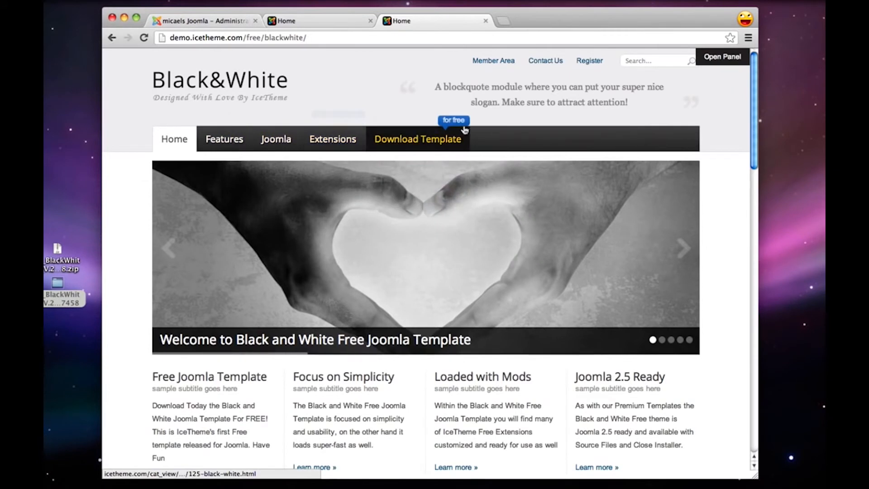
Examine the Black&White demo home page, from the header slogan and slideshow to the text columns, side menu and login form
left_click_drag(434, 87, 643, 103)
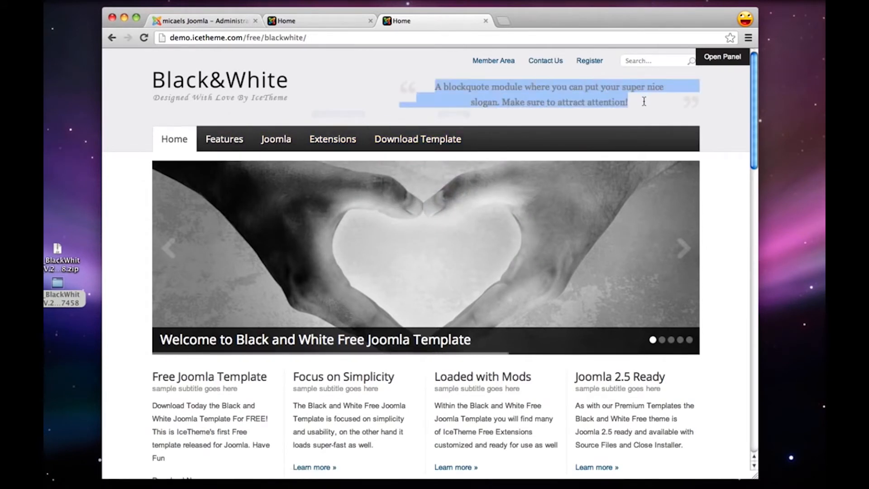
left_click(642, 103)
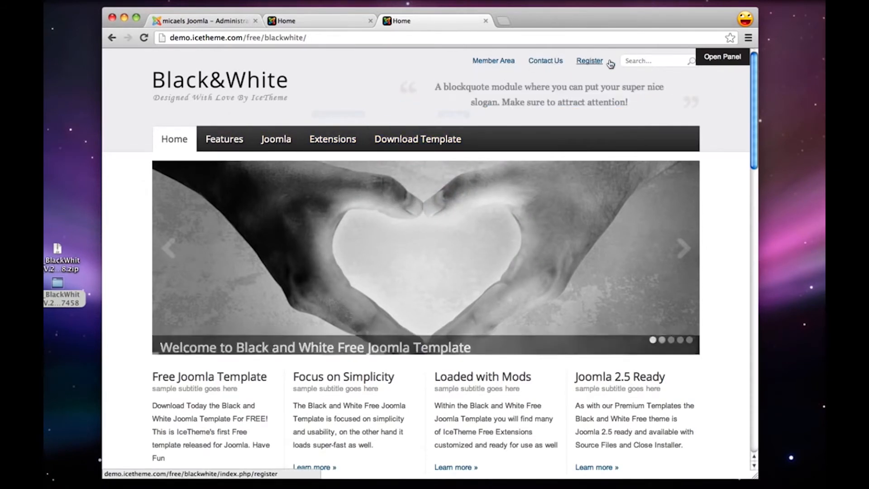
scroll(672, 73, "down", 2)
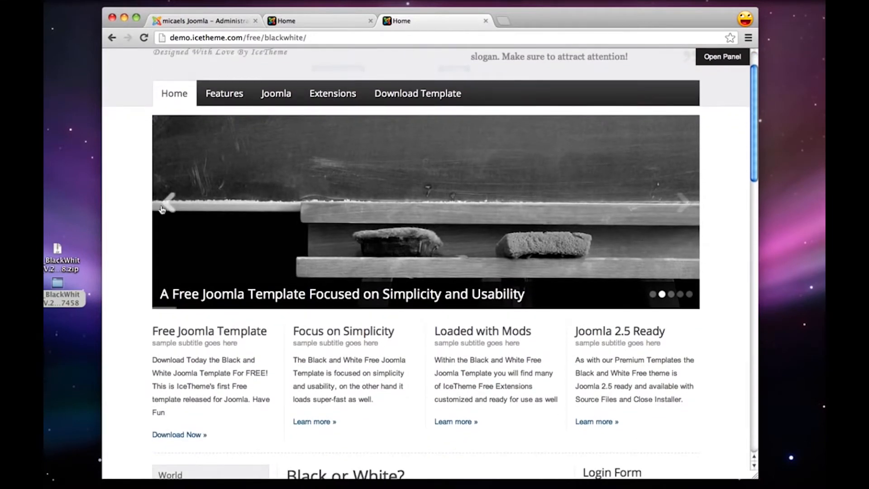
scroll(642, 189, "down", 3)
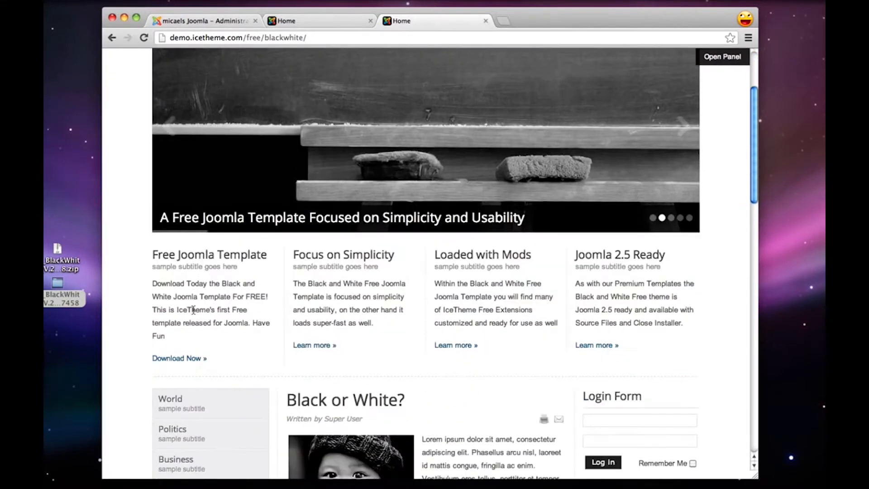
scroll(647, 297, "down", 3)
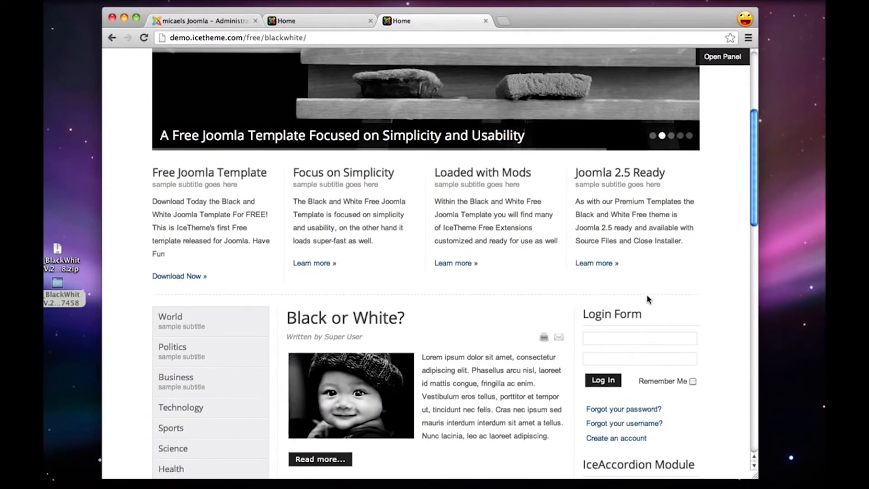
Examine the rest of the demo home page, including the Black or White? article, the smaller articles and the IceAccordion module
scroll(646, 298, "down", 5)
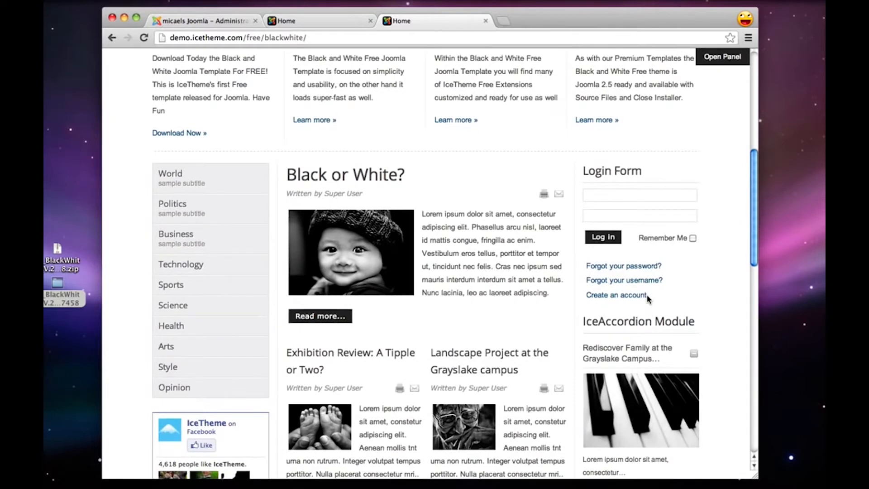
scroll(647, 299, "down", 3)
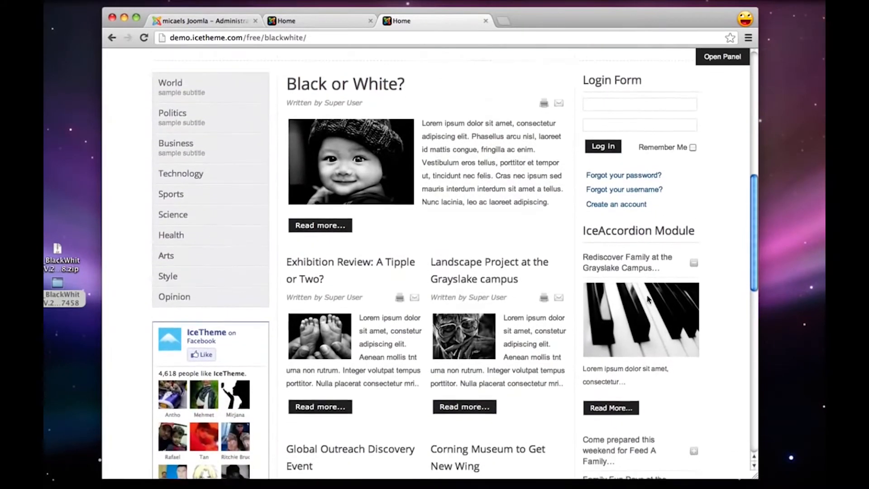
scroll(450, 151, "up", 2)
left_click_drag(422, 169, 554, 256)
left_click(553, 256)
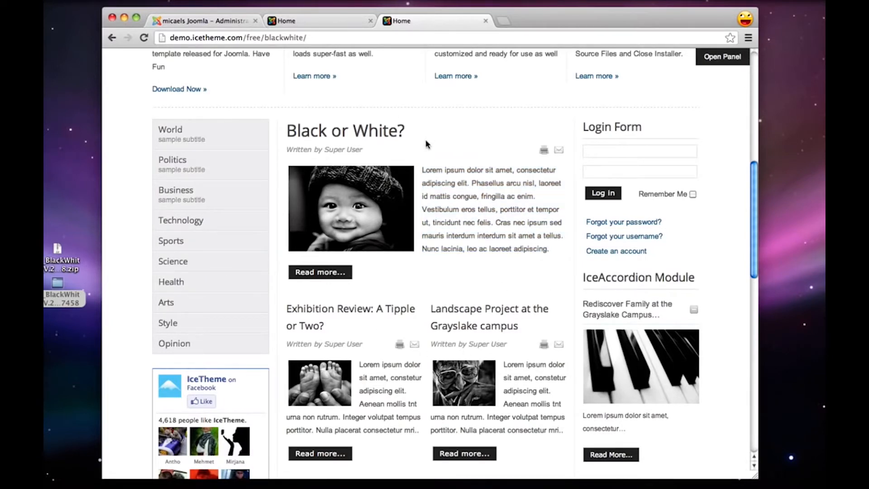
scroll(426, 144, "up", 15)
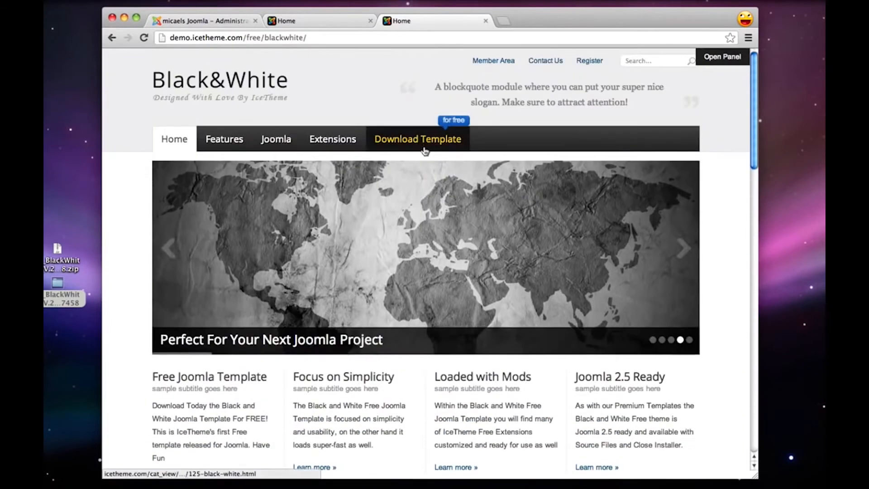
Go to the Module Manager in the Joomla administration and open the IceMegaMenu Module for editing
left_click(226, 22)
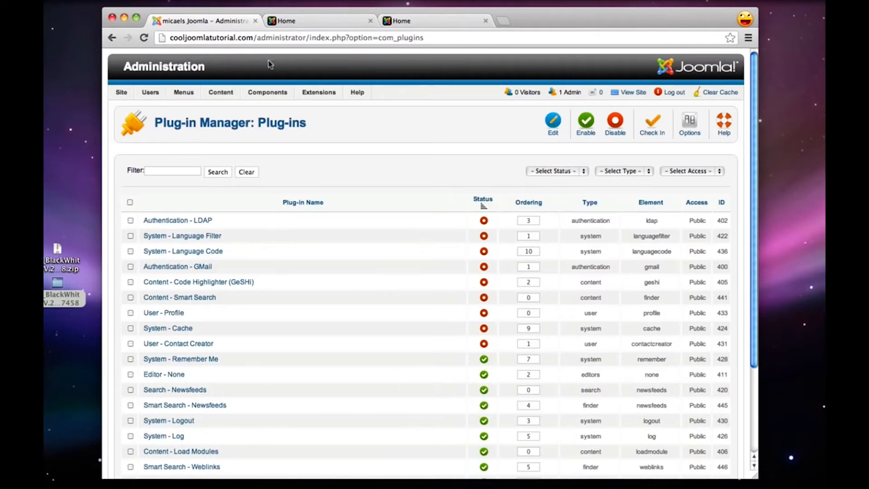
mouse_move(324, 92)
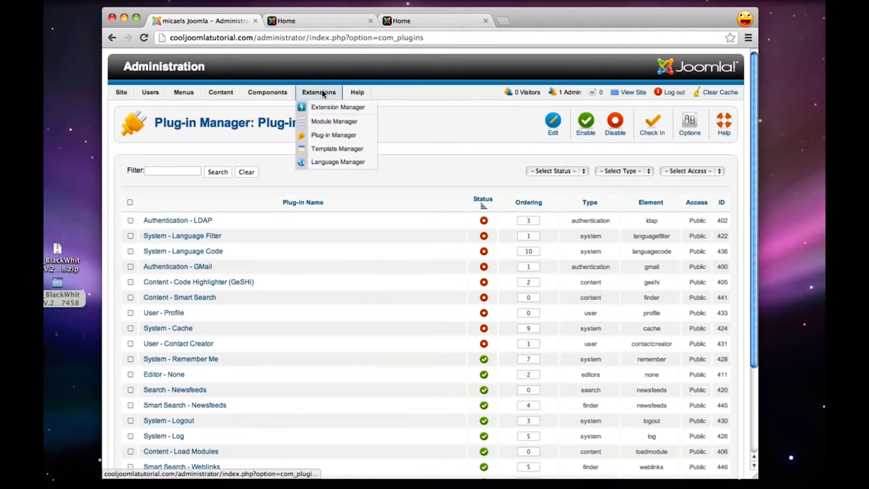
left_click(340, 121)
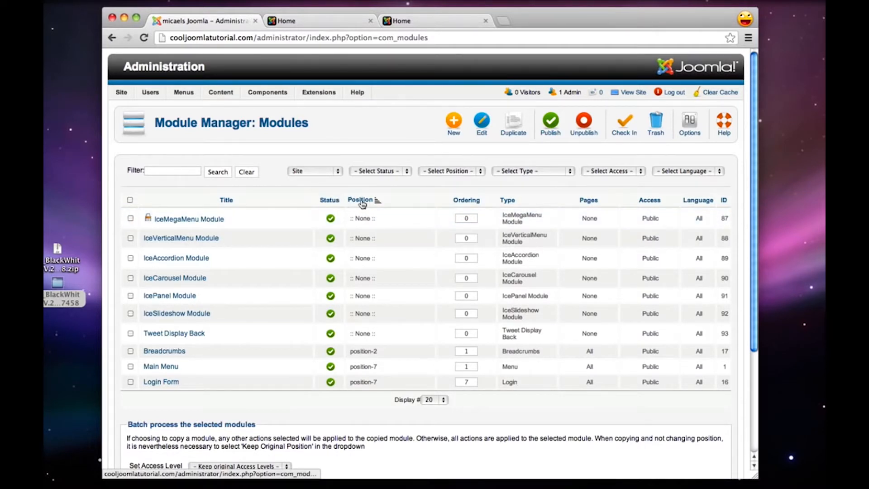
left_click_drag(353, 219, 371, 219)
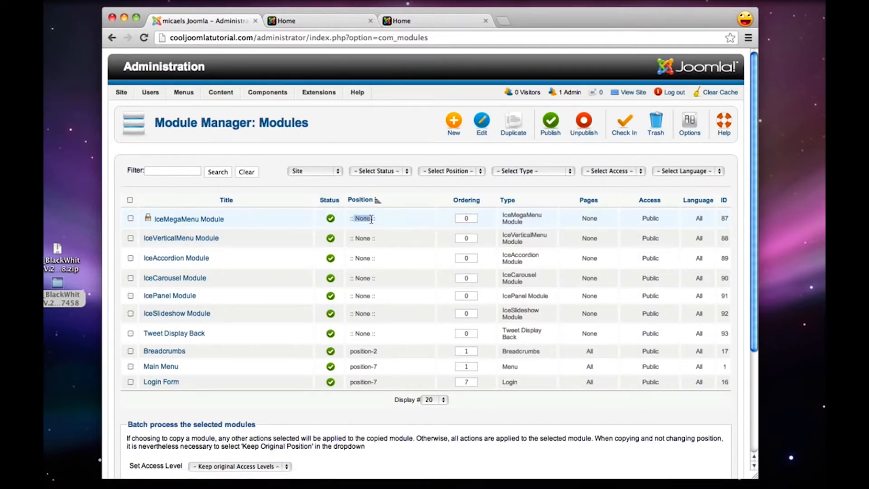
left_click(376, 221)
left_click(205, 220)
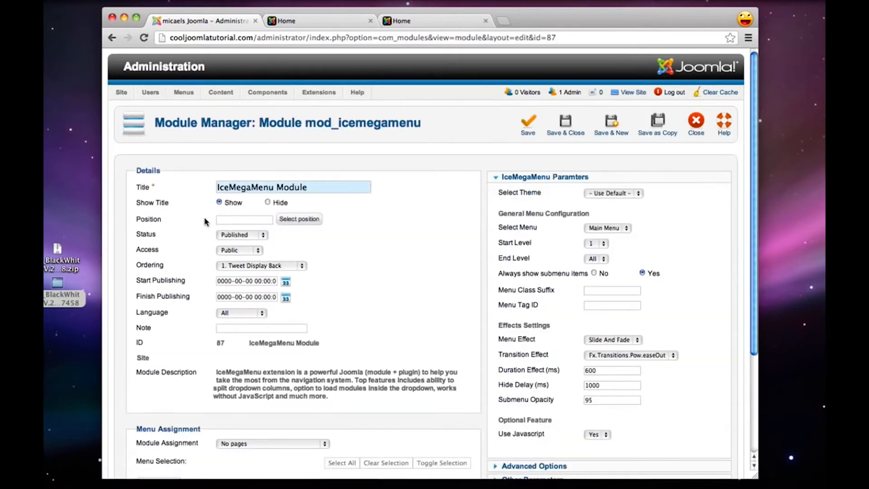
Open the Module Positions page in the Features section of the Black&White demo
left_click(411, 20)
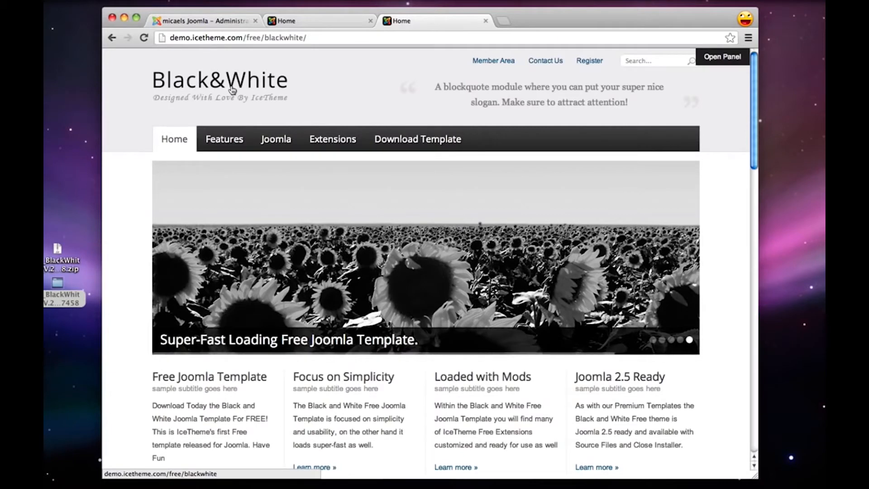
mouse_move(227, 137)
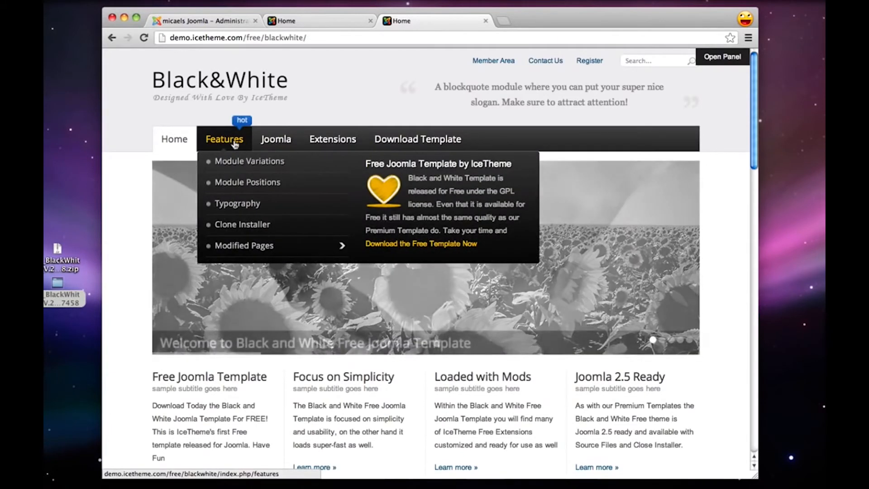
left_click(243, 184)
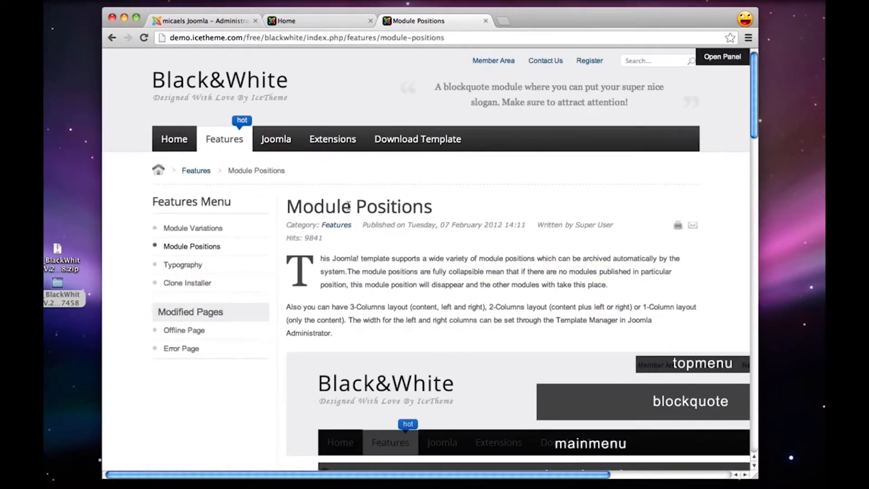
Examine the template's module position map from topmenu down to promo4, and compare it with the live site's home page
scroll(348, 207, "right", 5)
scroll(349, 207, "down", 5)
scroll(354, 206, "down", 10)
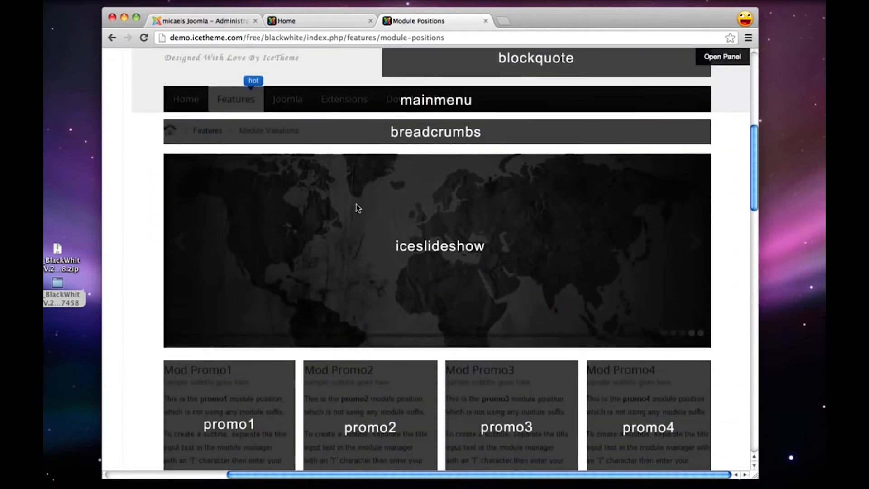
scroll(356, 204, "up", 5)
scroll(356, 208, "up", 2)
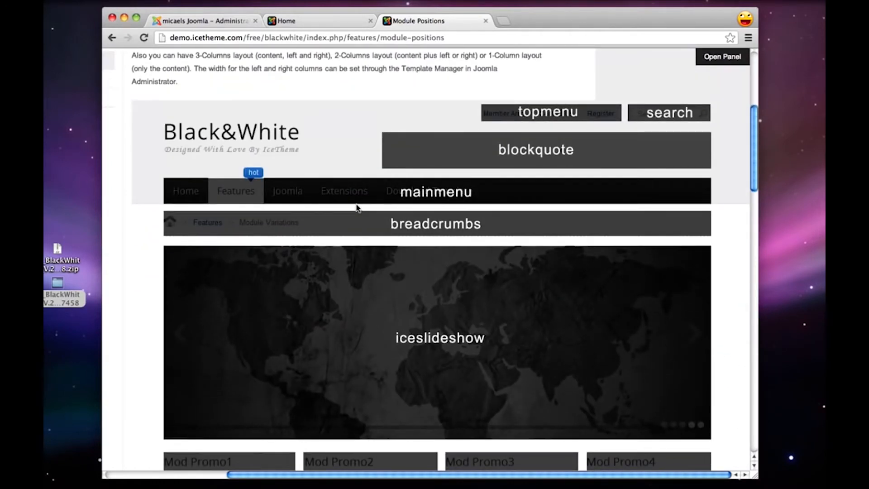
scroll(356, 206, "down", 1)
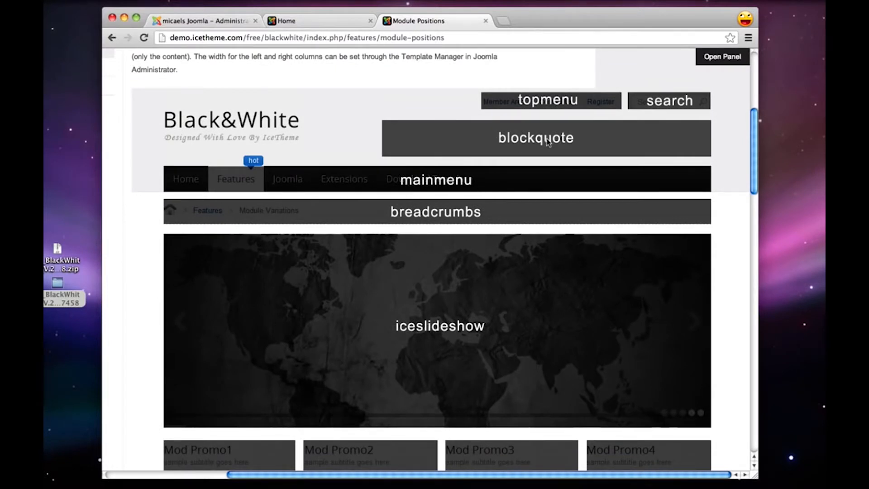
scroll(538, 149, "down", 6)
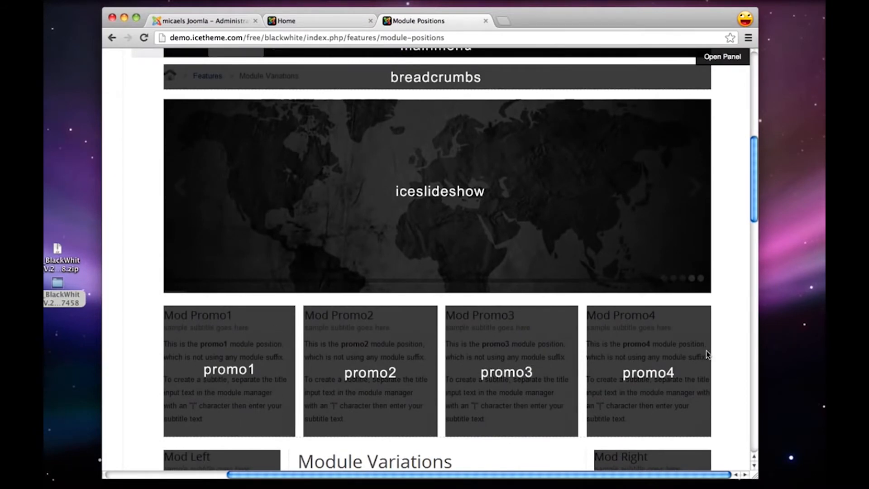
scroll(708, 354, "up", 8)
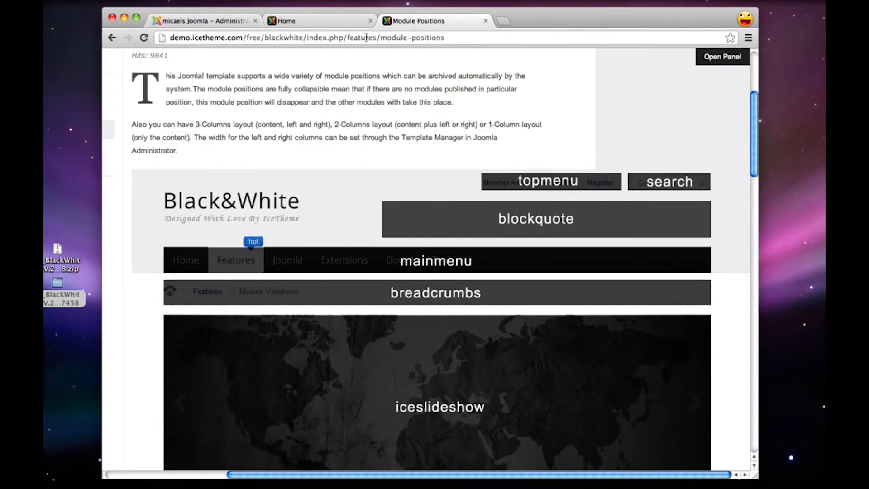
left_click(337, 21)
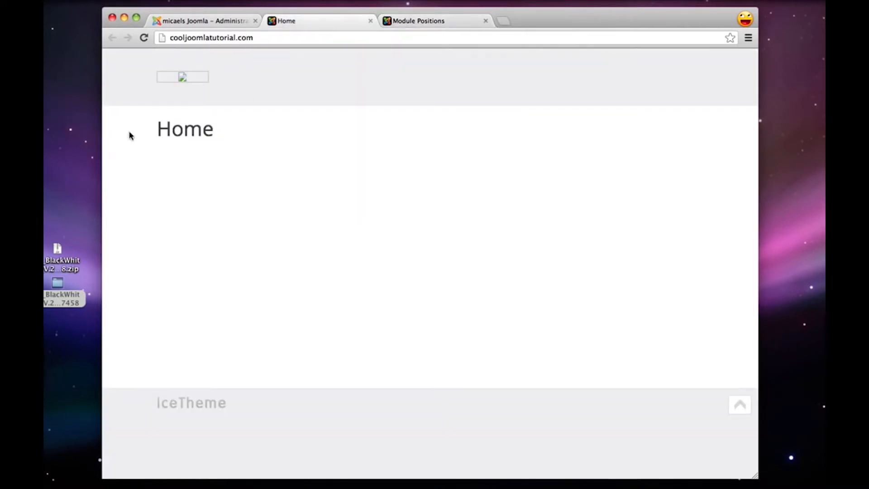
Set the IceMegaMenu Module's position to mainmenu, choosing it from the positions filtered by the blackwhite template
left_click(177, 23)
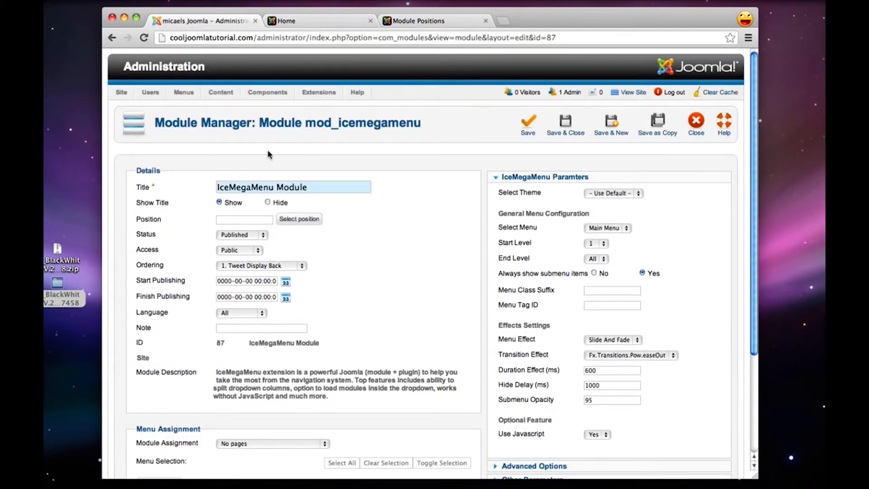
mouse_move(147, 224)
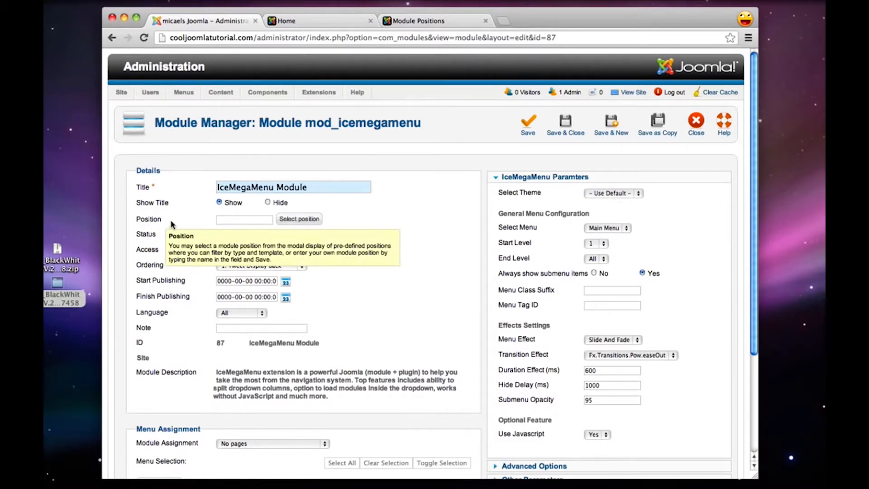
left_click(294, 220)
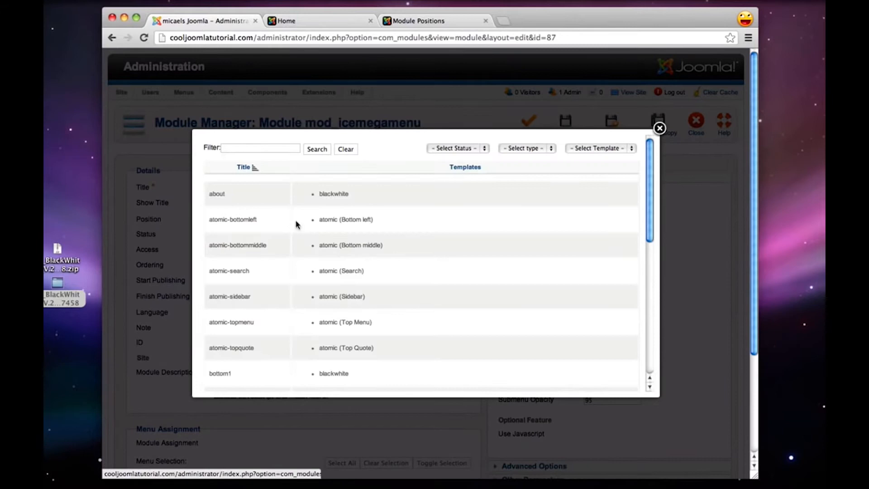
left_click(630, 149)
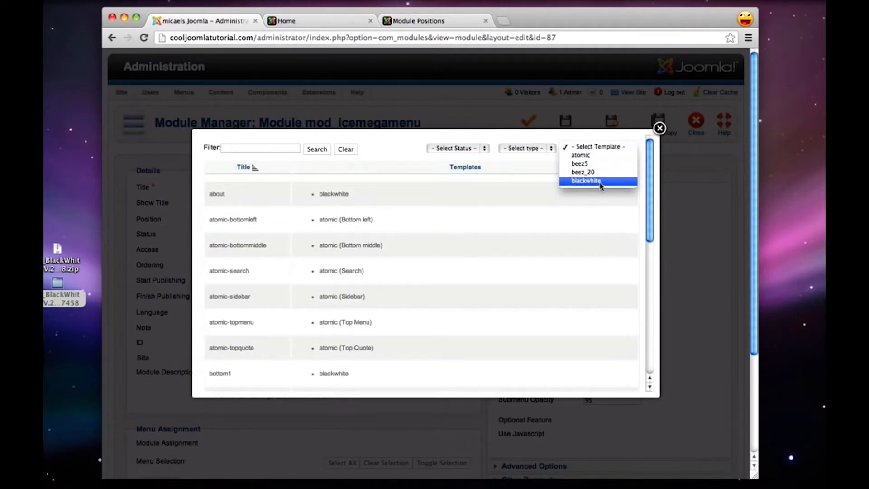
left_click(601, 181)
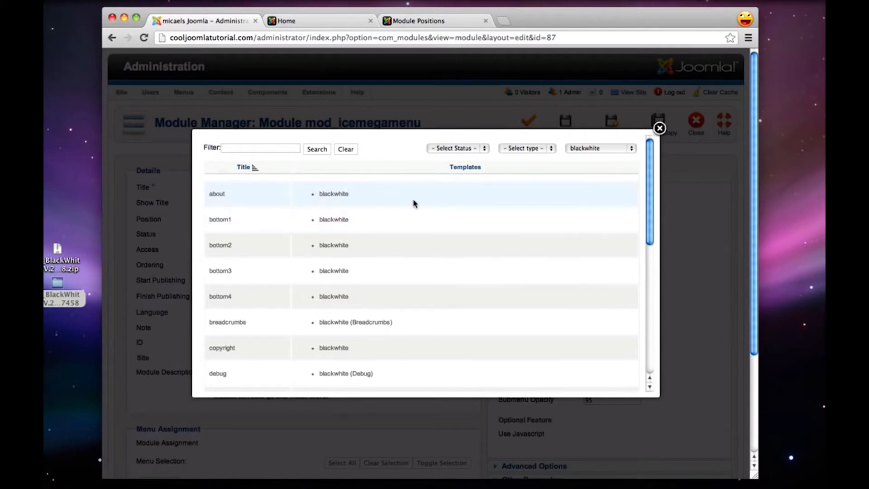
scroll(414, 205, "down", 1)
scroll(414, 204, "down", 5)
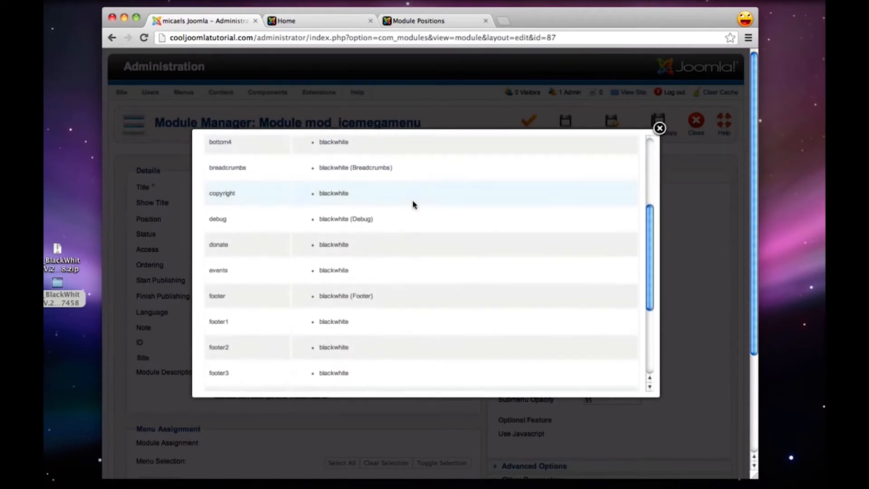
scroll(412, 199, "down", 5)
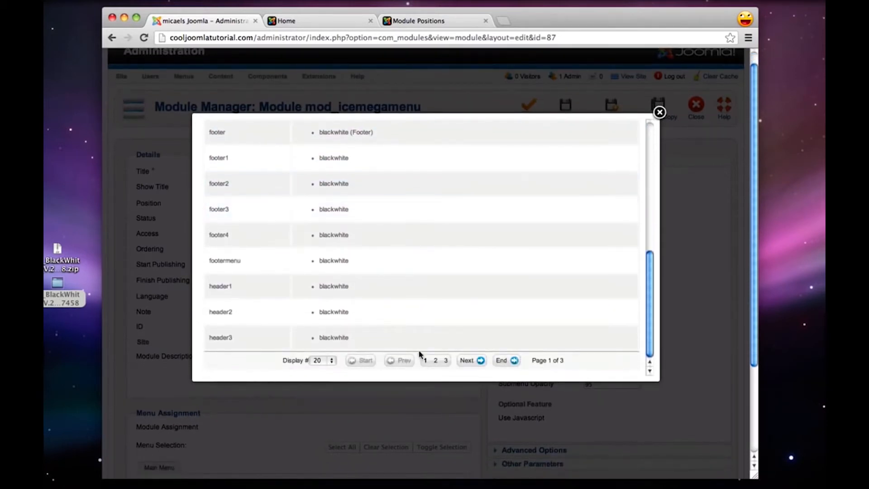
left_click(436, 360)
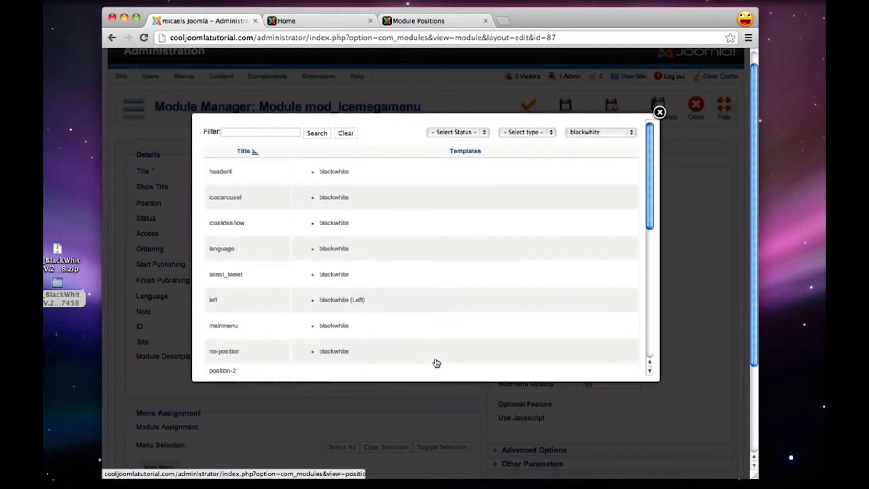
scroll(407, 273, "down", 2)
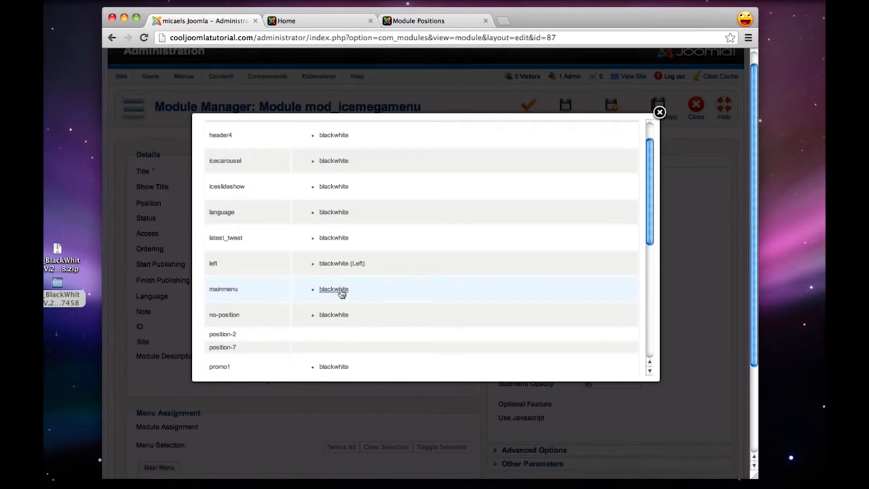
left_click(223, 289)
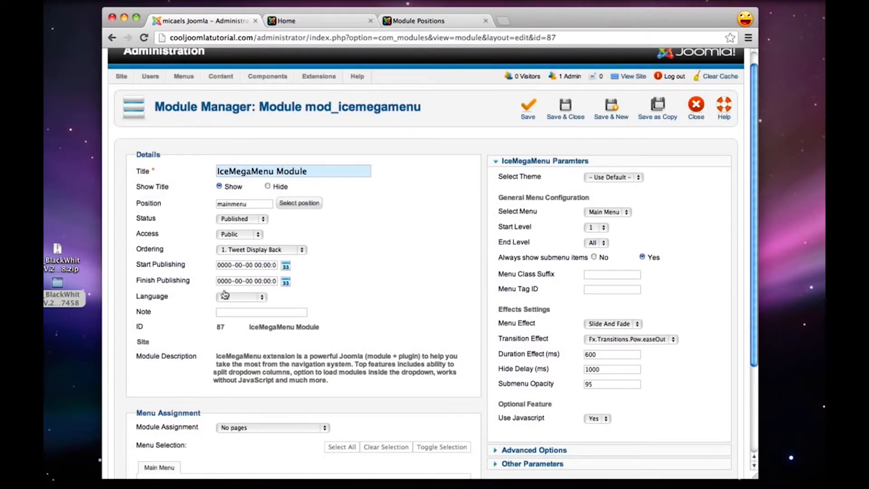
Assign the IceMegaMenu Module to display on all pages, then save and close it
scroll(224, 295, "down", 2)
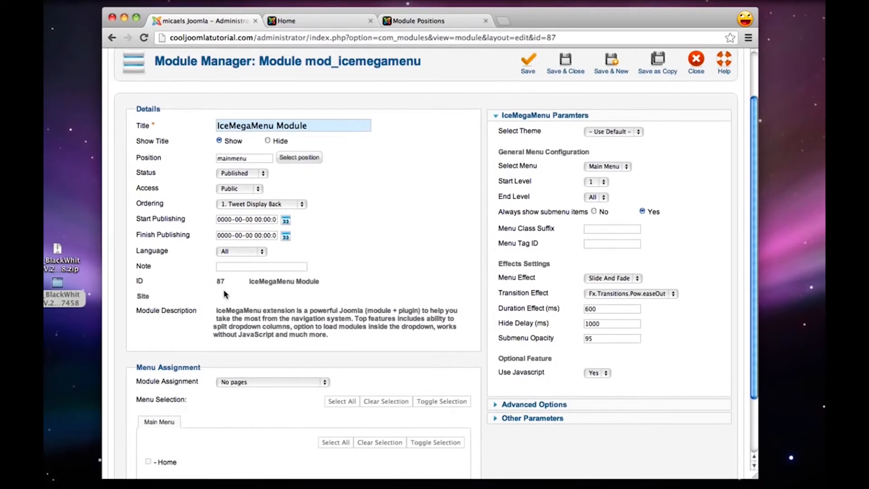
scroll(225, 294, "down", 1)
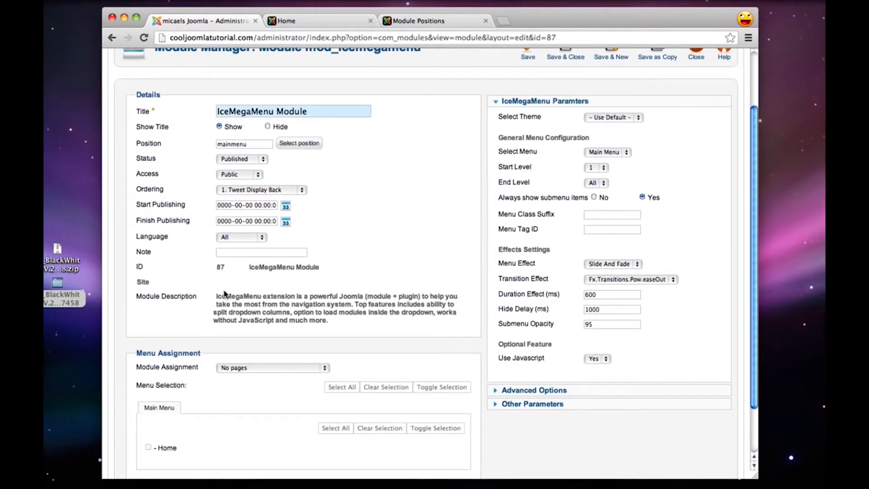
left_click(241, 368)
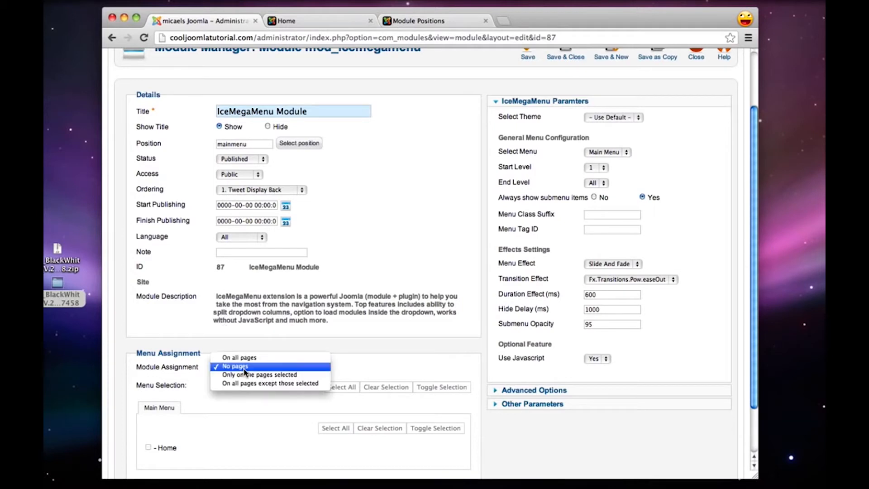
left_click(278, 358)
scroll(446, 307, "up", 3)
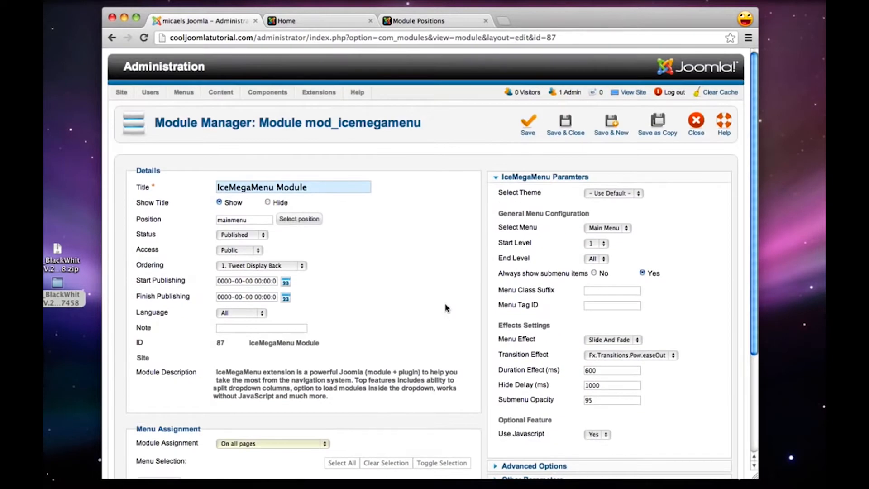
left_click(574, 129)
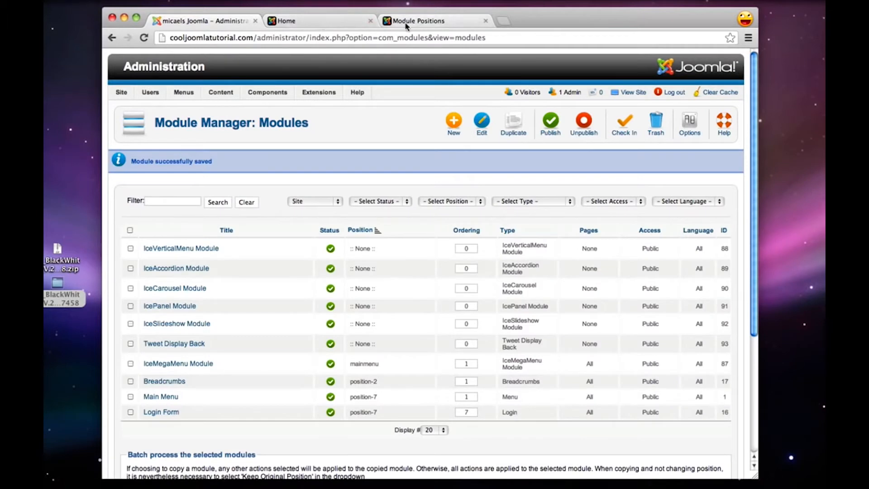
Reload the live site's home page to check the main menu, then return to the Module Manager
left_click(324, 22)
left_click(144, 38)
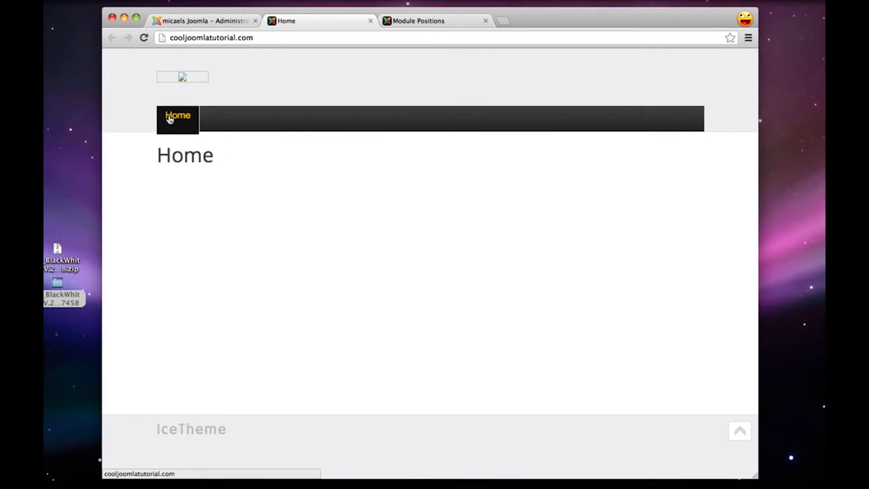
left_click(197, 25)
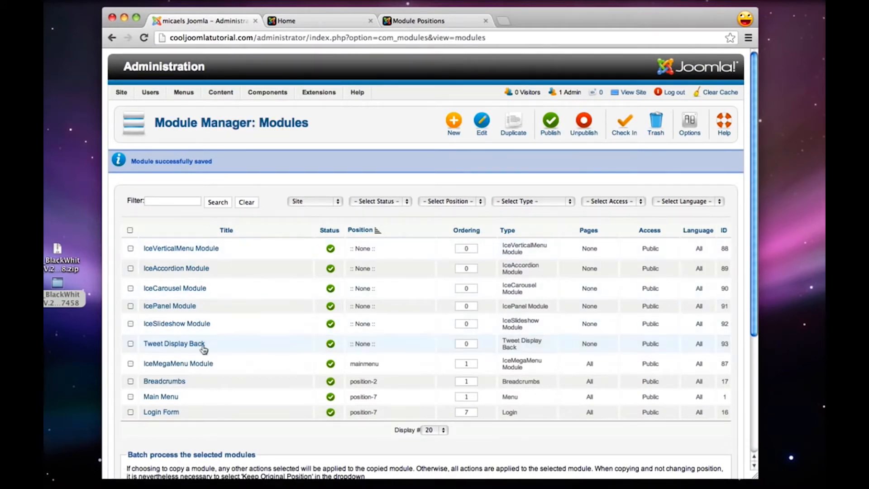
Set the IceMegaMenu Module's theme to css3, then save and close the module
left_click(167, 364)
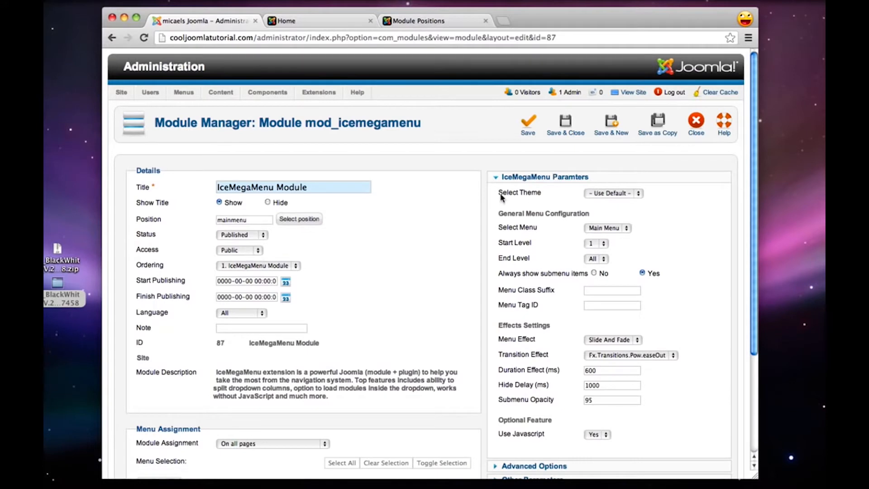
left_click(612, 194)
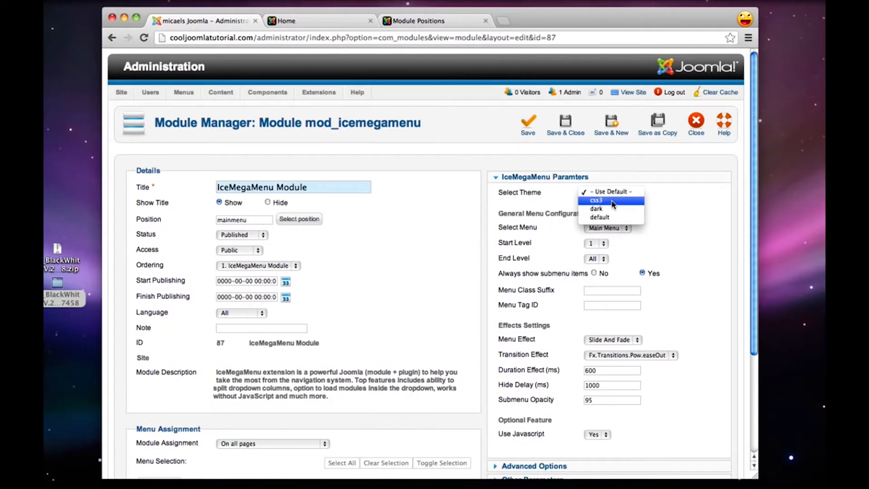
left_click(613, 201)
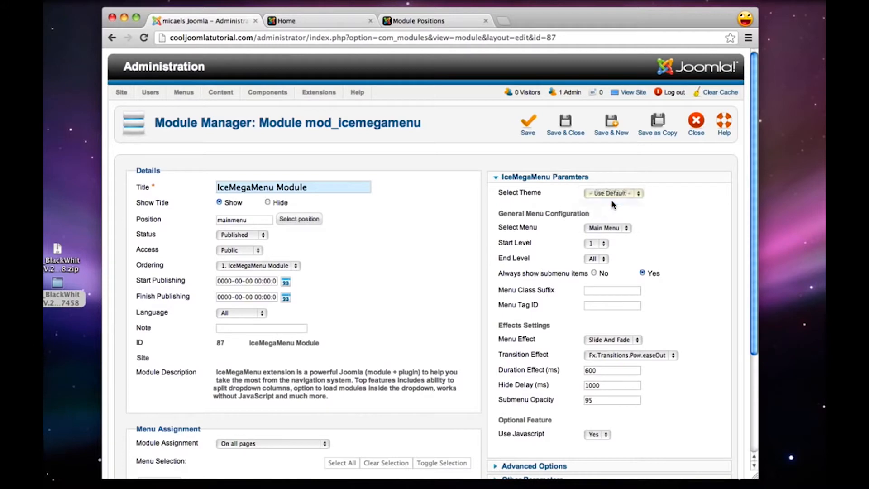
left_click(566, 125)
Reload the live site's home page to check the restyled main menu, then return to the administration site
left_click(330, 21)
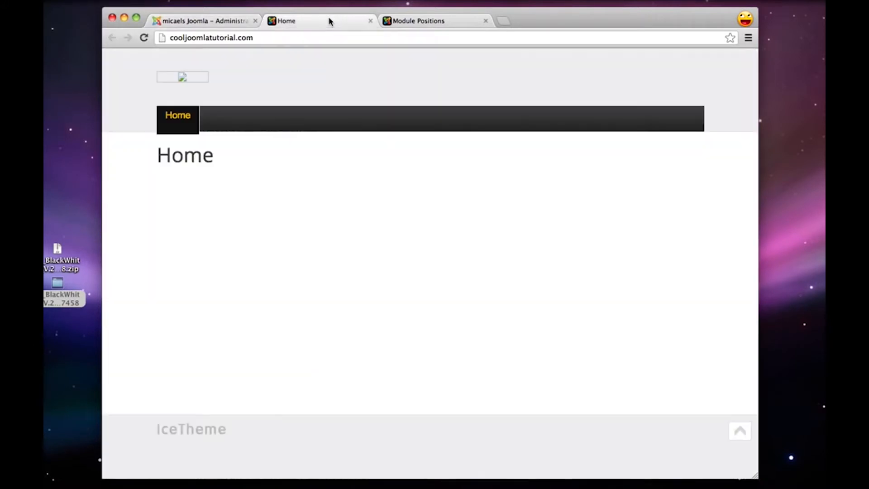
left_click(144, 38)
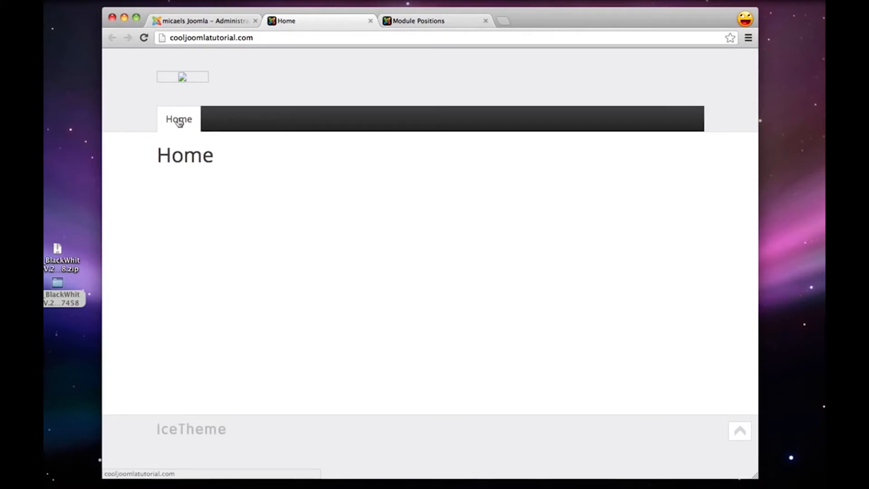
left_click(215, 21)
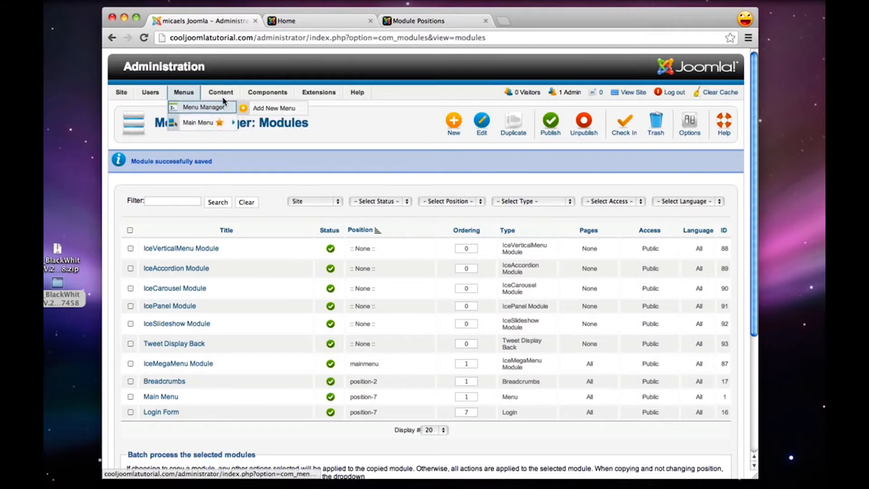
Start a new article and title it About Us
mouse_move(222, 97)
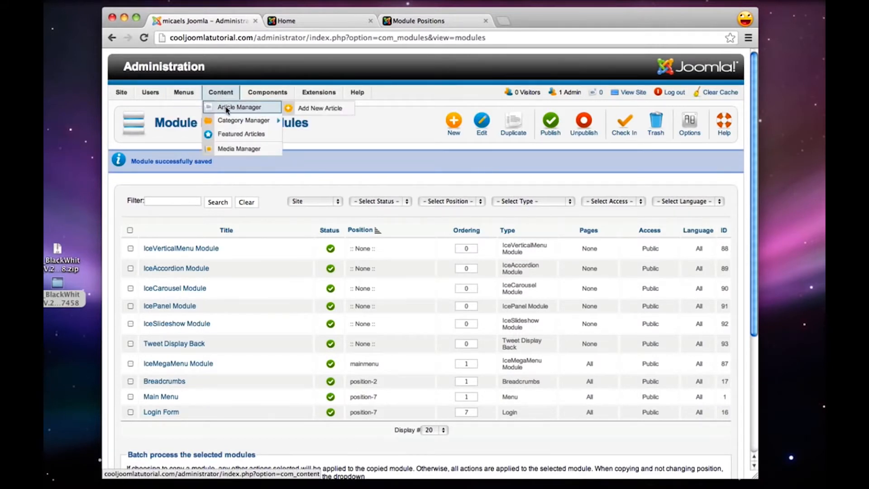
left_click(312, 109)
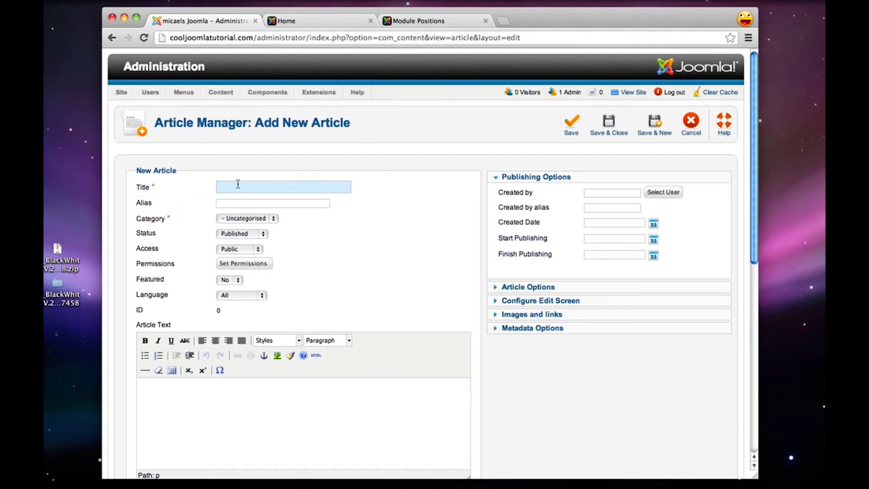
type("About Us")
scroll(157, 172, "down", 2)
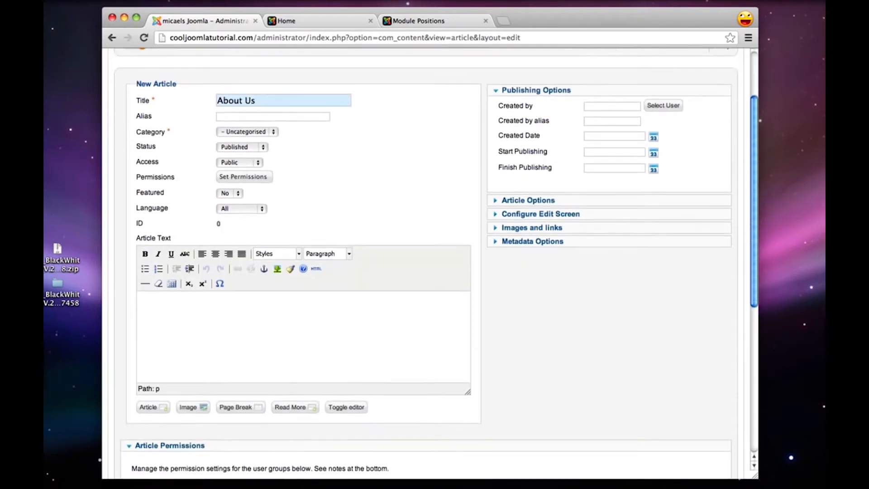
scroll(156, 176, "up", 2)
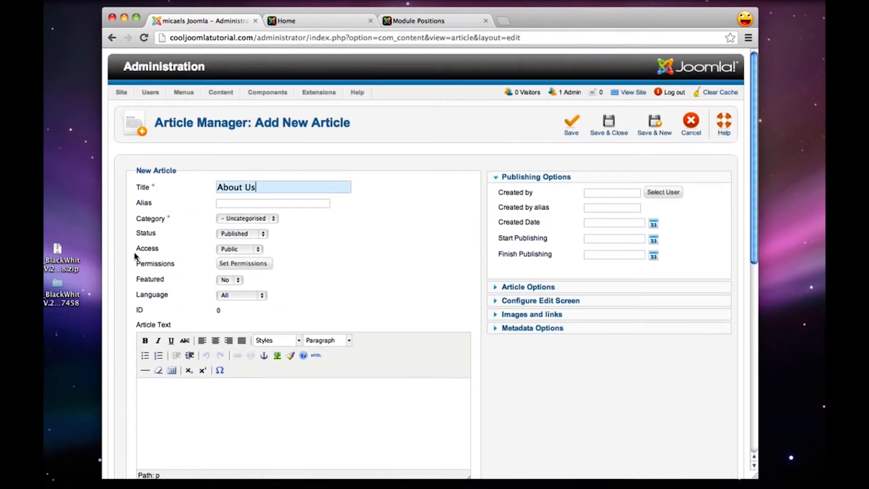
Enter ":)" as the About Us article's text, then save and close the article
scroll(260, 268, "down", 1)
scroll(260, 267, "down", 1)
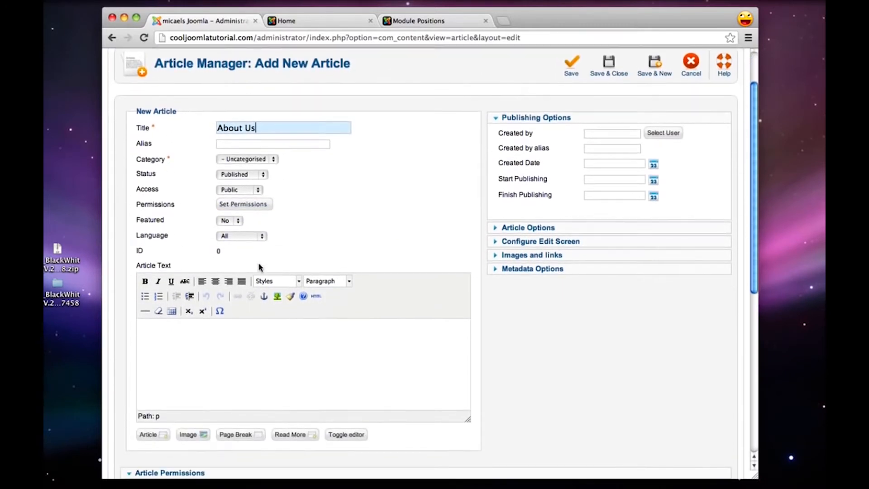
left_click_drag(136, 265, 176, 266)
left_click(194, 366)
type(":)")
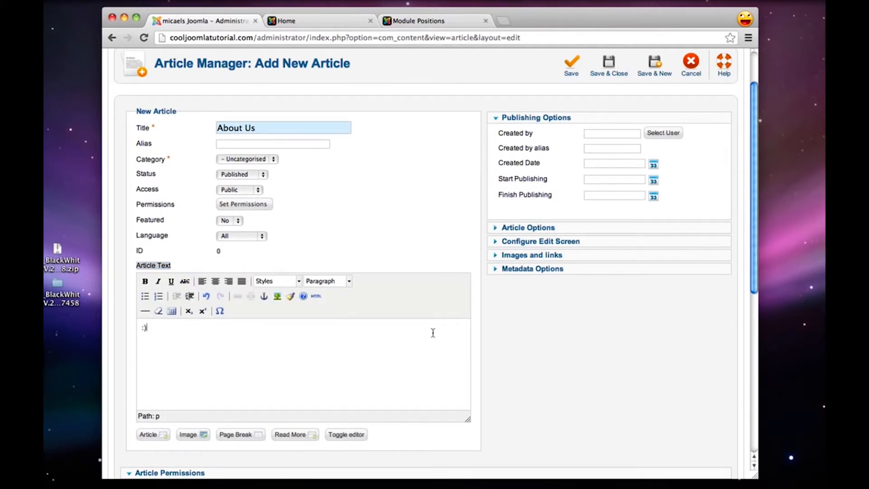
scroll(433, 333, "down", 3)
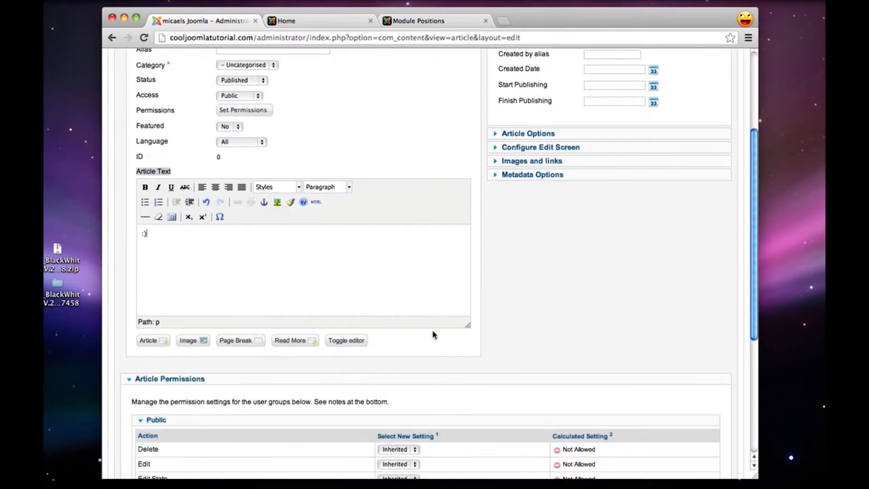
scroll(433, 333, "up", 5)
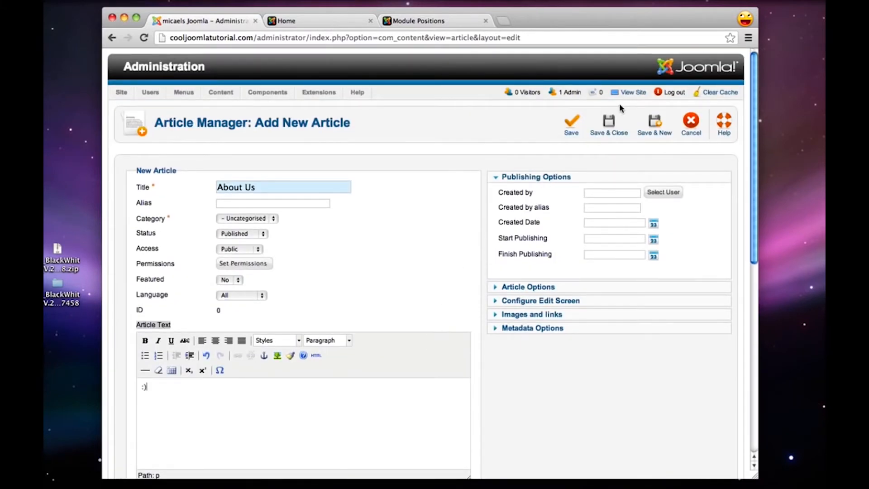
left_click(614, 126)
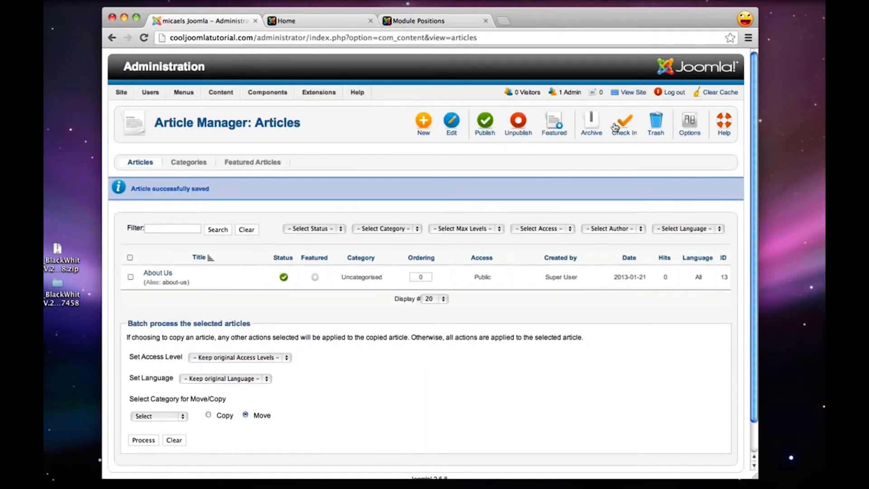
Create an article titled Location with the text ":)", then save it and start another new article
left_click(425, 127)
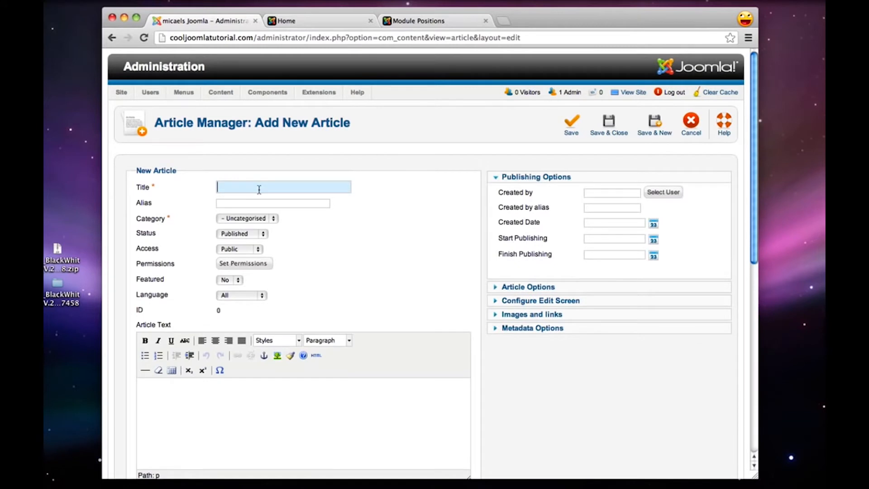
type("Location")
scroll(333, 237, "down", 1)
scroll(333, 236, "up", 1)
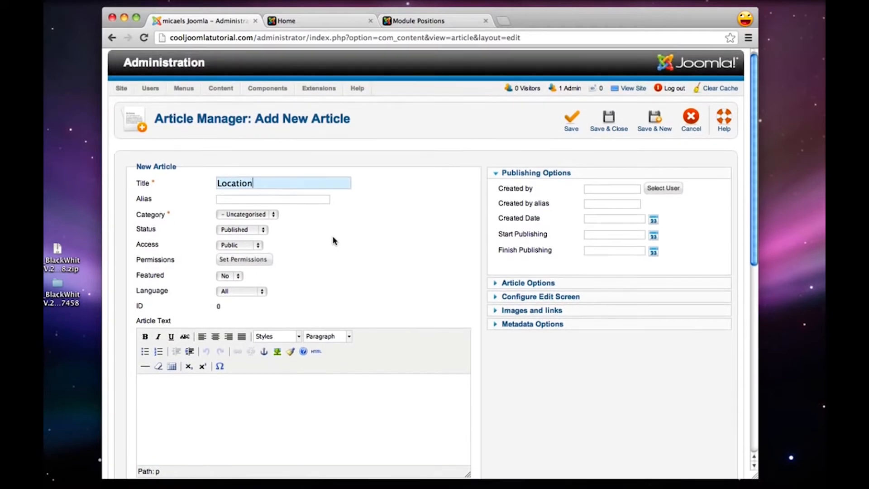
scroll(332, 236, "up", 1)
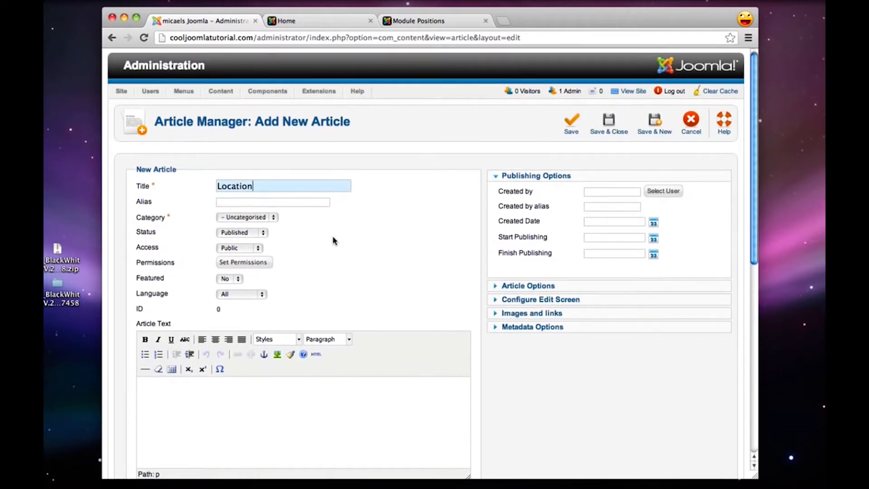
scroll(332, 237, "down", 3)
left_click(281, 370)
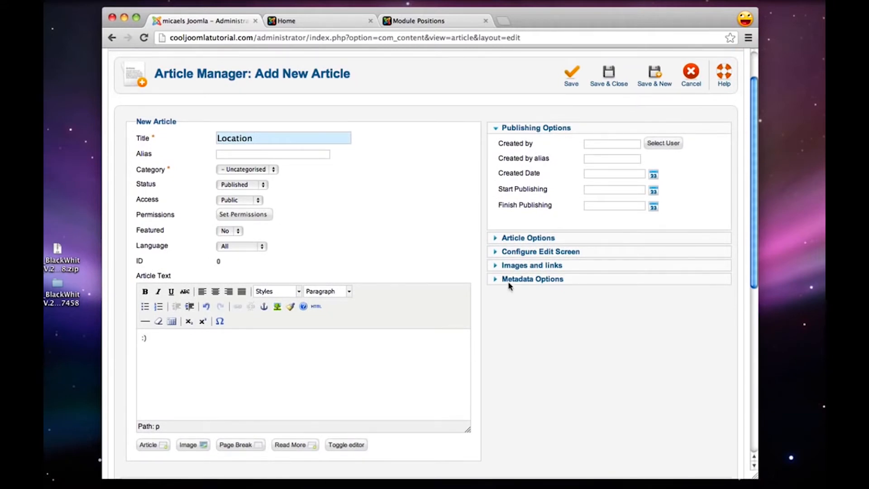
scroll(552, 267, "up", 2)
left_click(646, 119)
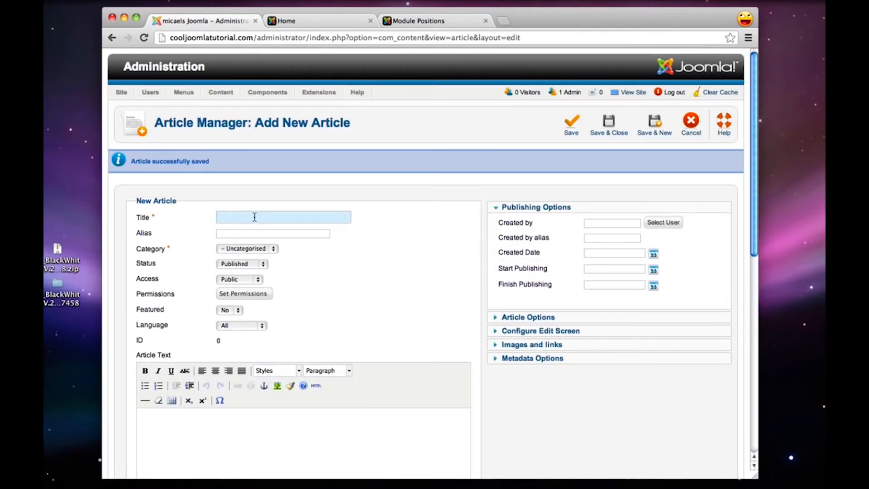
Title the new article Menu with the text ":)", then save it and start another new article
type("Menu")
scroll(223, 231, "down", 3)
left_click(227, 365)
type(";")
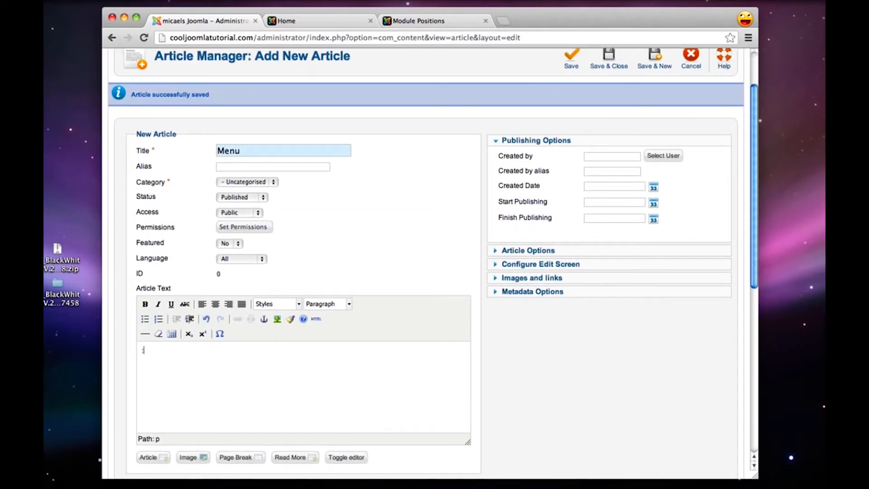
scroll(564, 289, "up", 3)
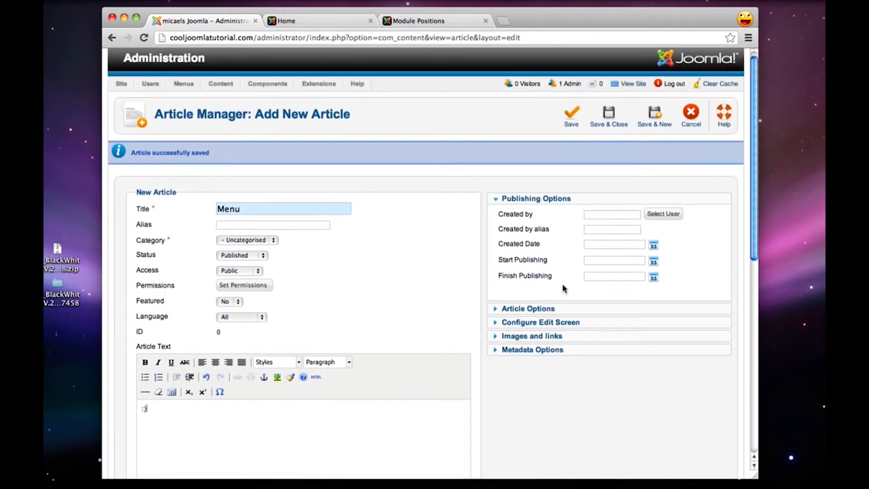
left_click(660, 115)
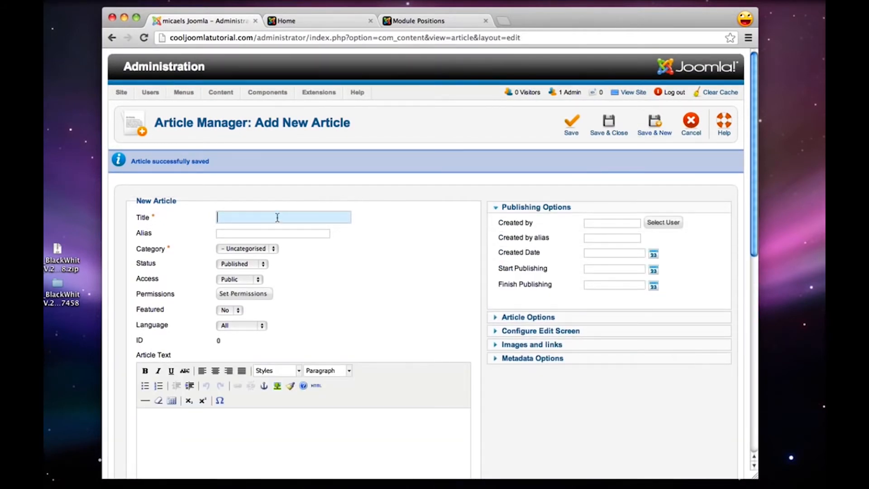
Title the new article Contact Us with the text ":)", then save and close it
type("Contact Us")
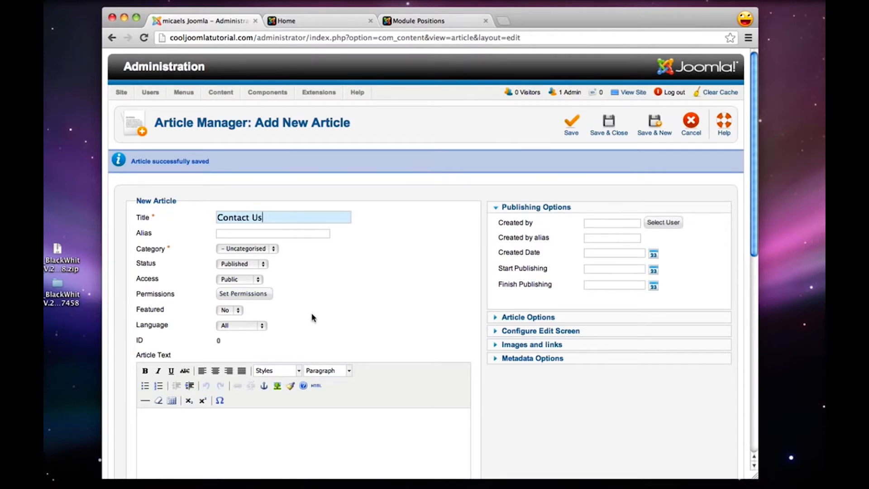
scroll(310, 316, "down", 2)
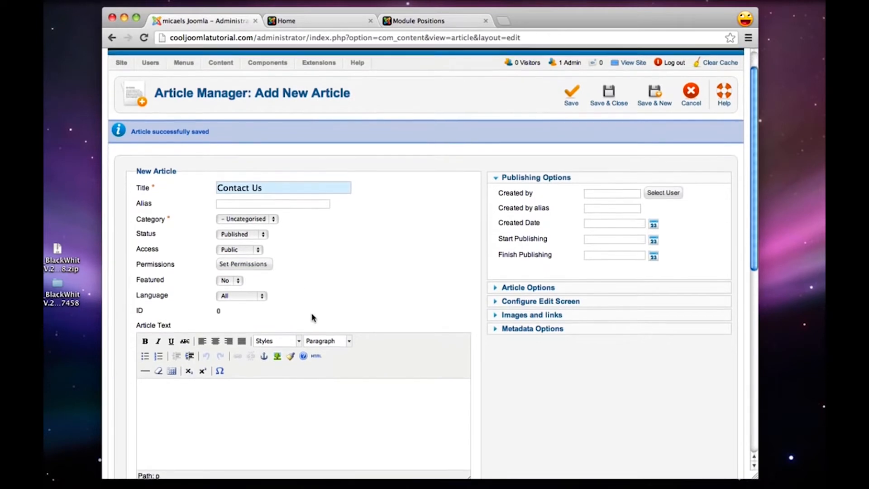
left_click(301, 396)
type(":")
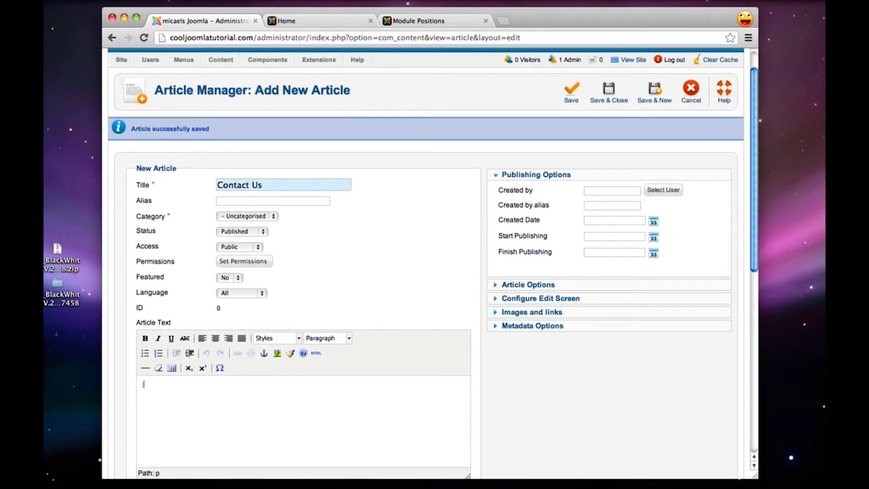
scroll(541, 270, "up", 2)
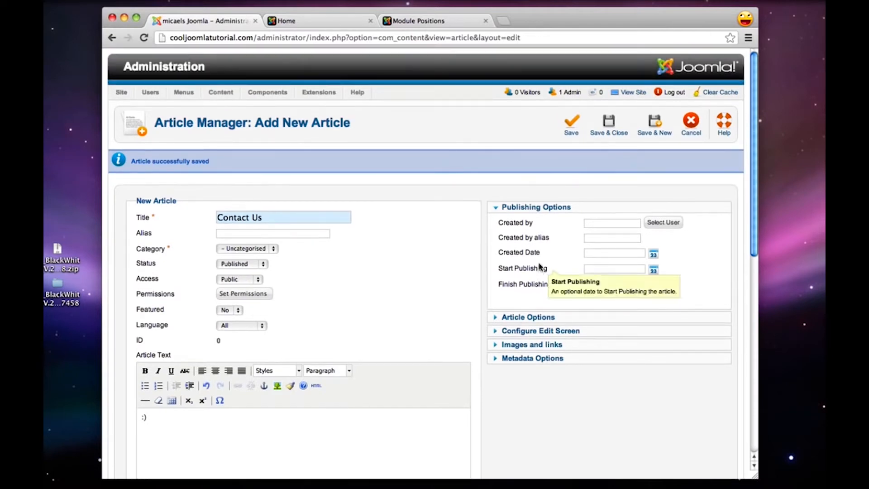
left_click(608, 126)
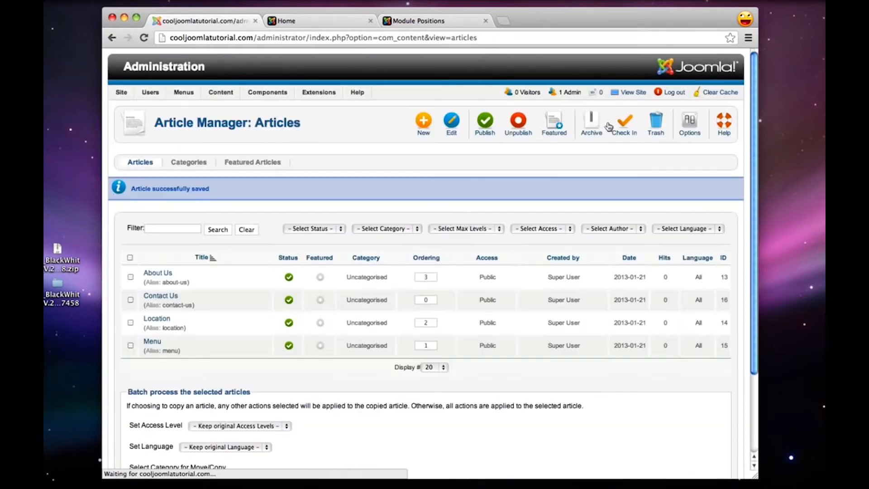
Reload the live site's home page to check whether the new articles appear, then return to the Article Manager
left_click(308, 20)
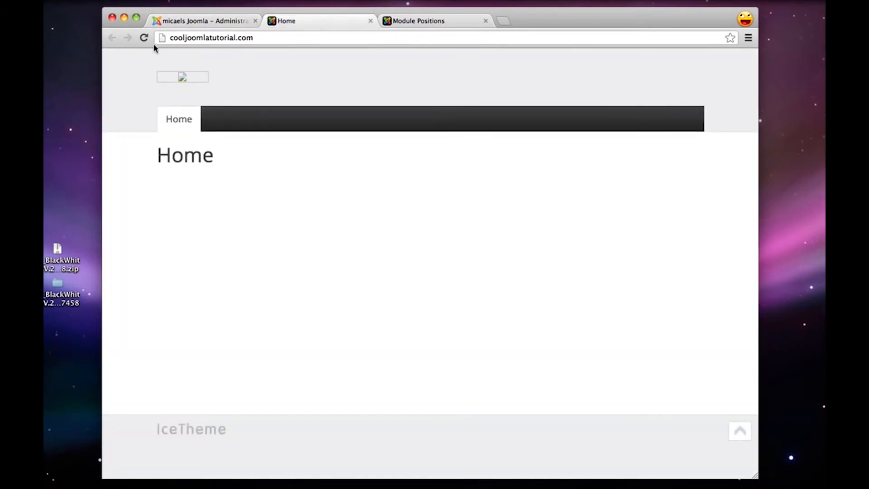
left_click(144, 39)
left_click(199, 22)
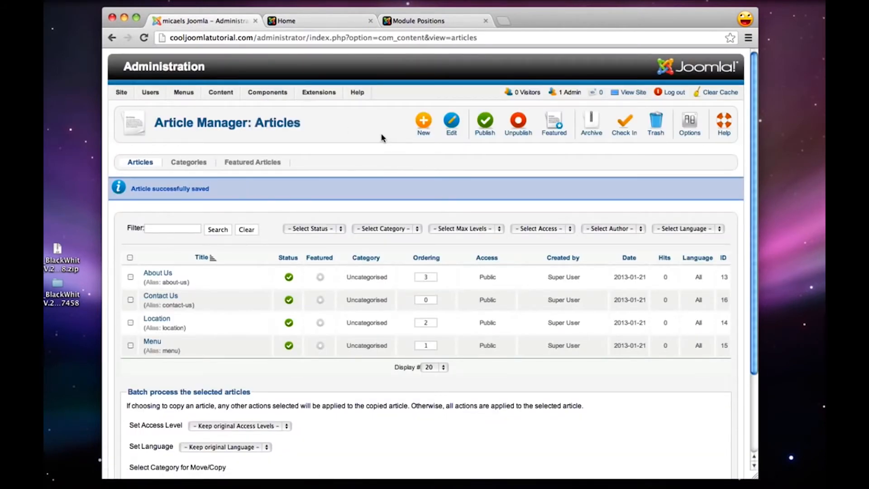
Start a new item in the Main Menu and set its menu item type to Single Article
mouse_move(175, 96)
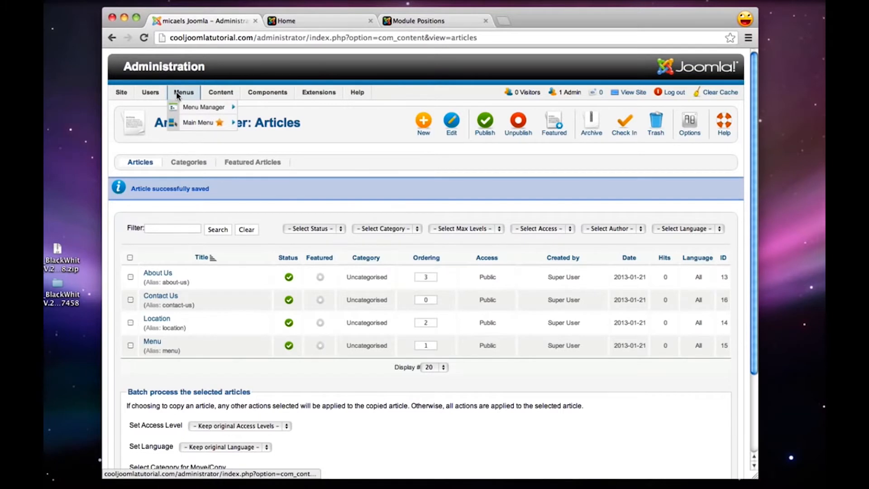
mouse_move(206, 128)
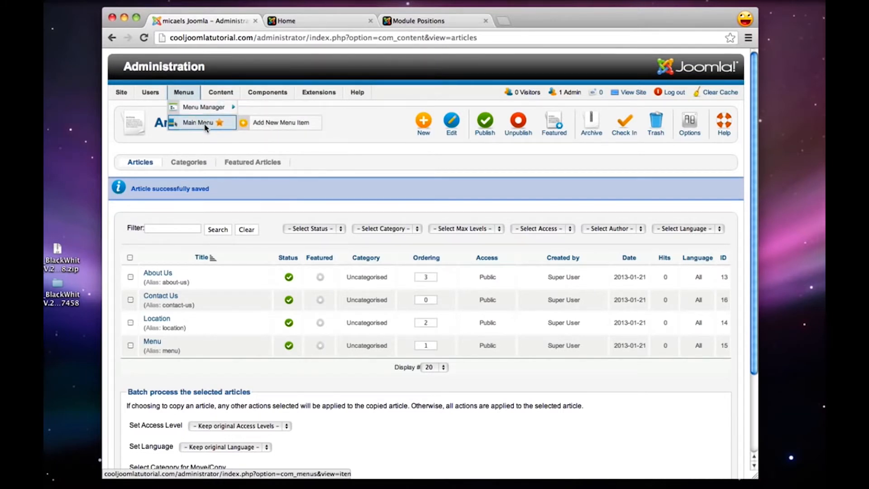
left_click(206, 128)
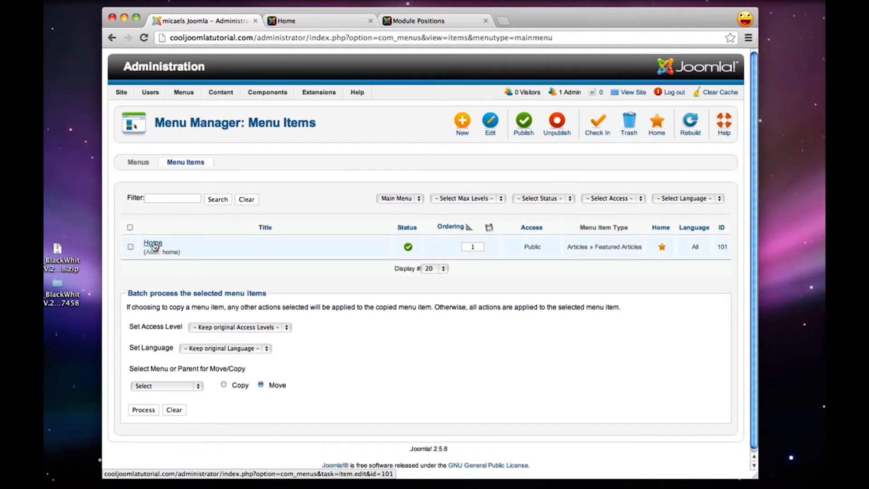
left_click(462, 125)
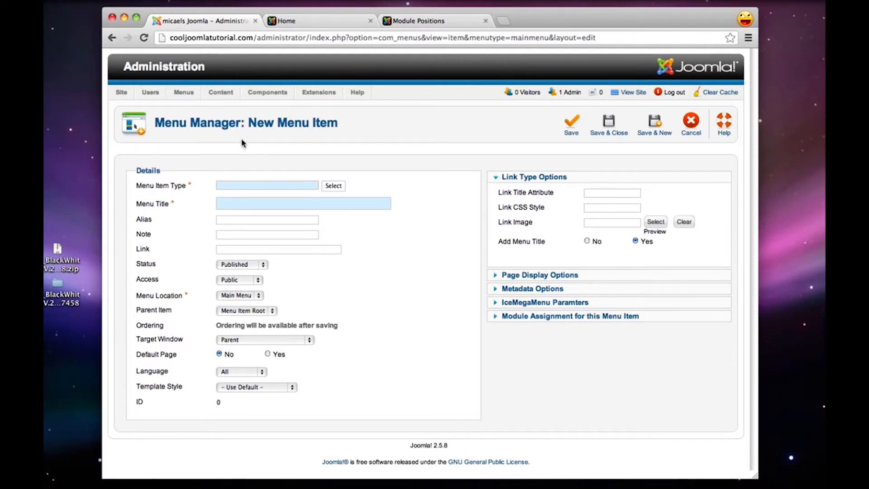
left_click(339, 187)
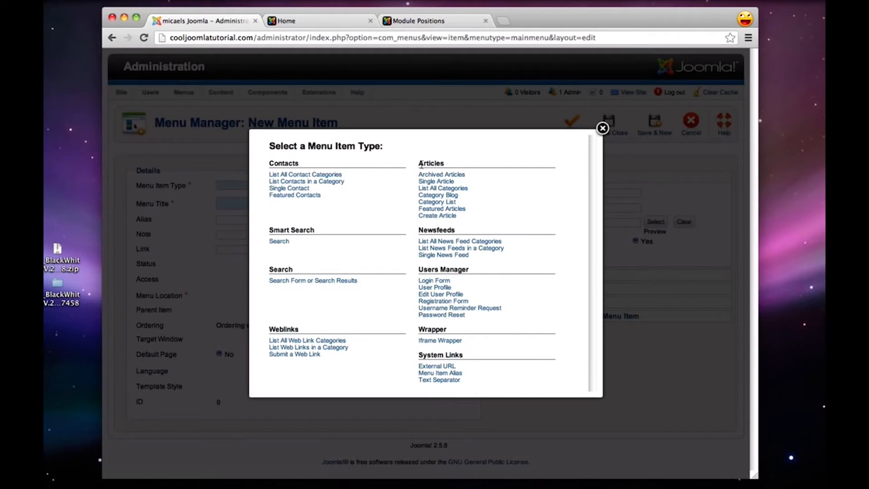
left_click_drag(419, 163, 447, 164)
left_click(447, 163)
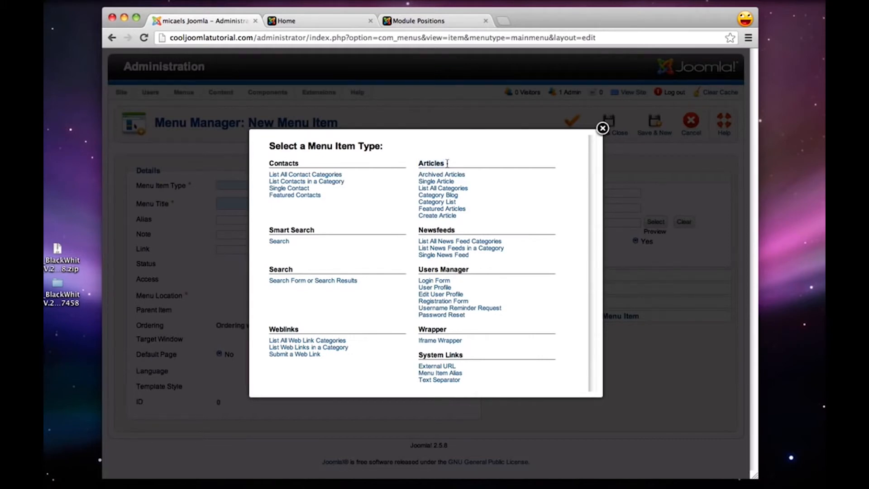
left_click(431, 183)
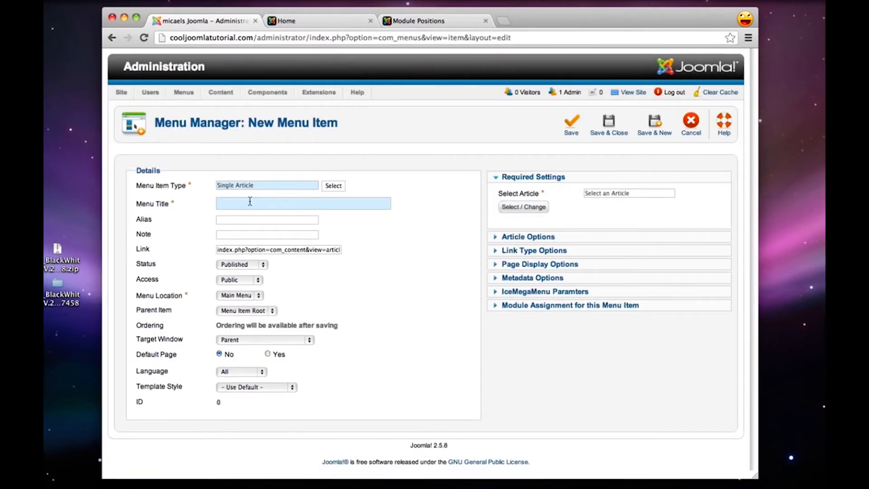
Title the menu item About Us, link it to the About Us article, then save and close it
type("About Us")
left_click(521, 207)
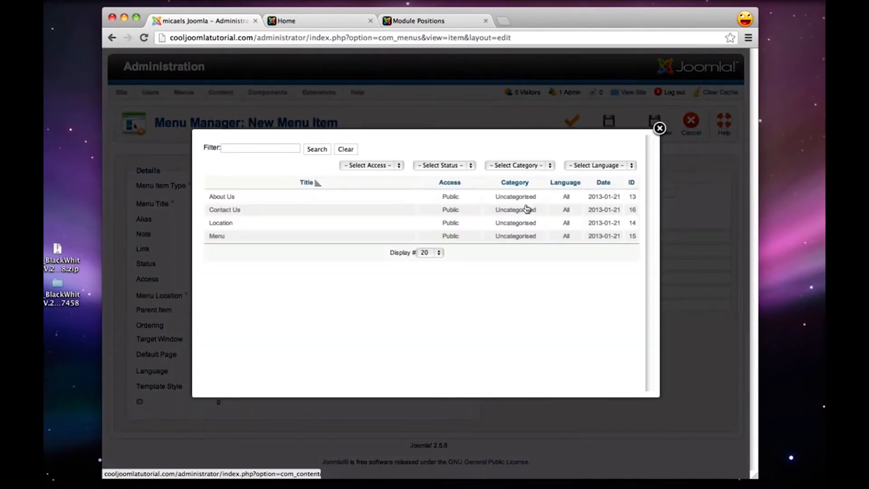
left_click(222, 197)
left_click(225, 203)
type("About Us")
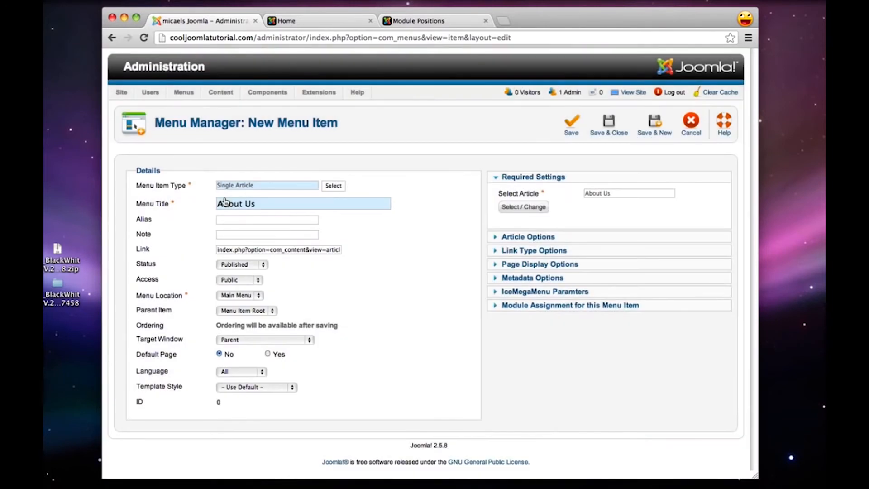
left_click(603, 124)
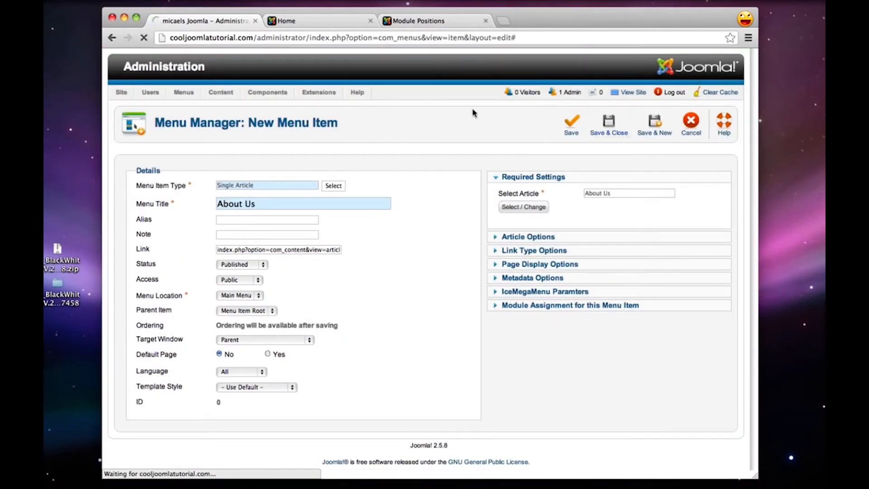
Reload the live site and open its About Us page to check the article, then return to the administrator's menu items
left_click(305, 20)
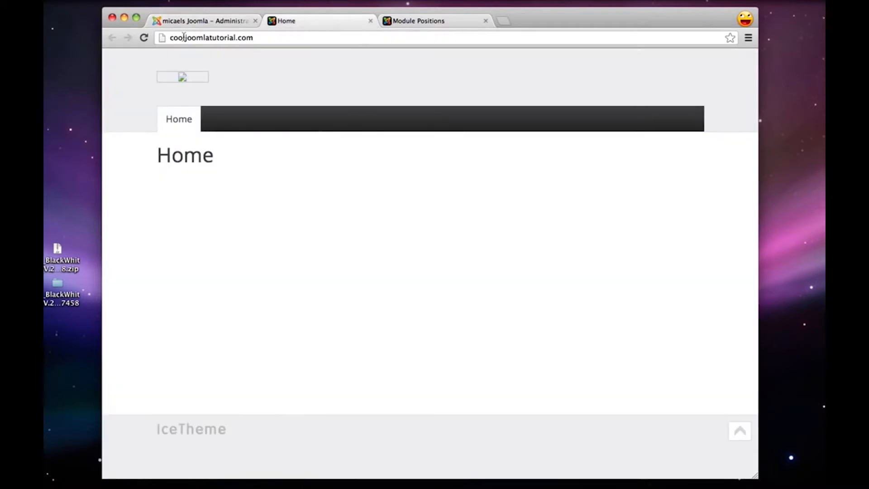
left_click(143, 39)
left_click(228, 118)
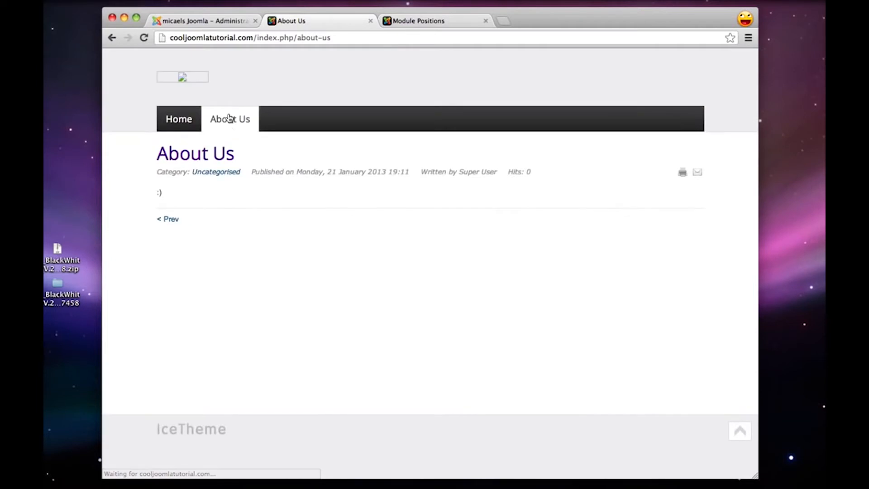
left_click_drag(165, 193, 157, 190)
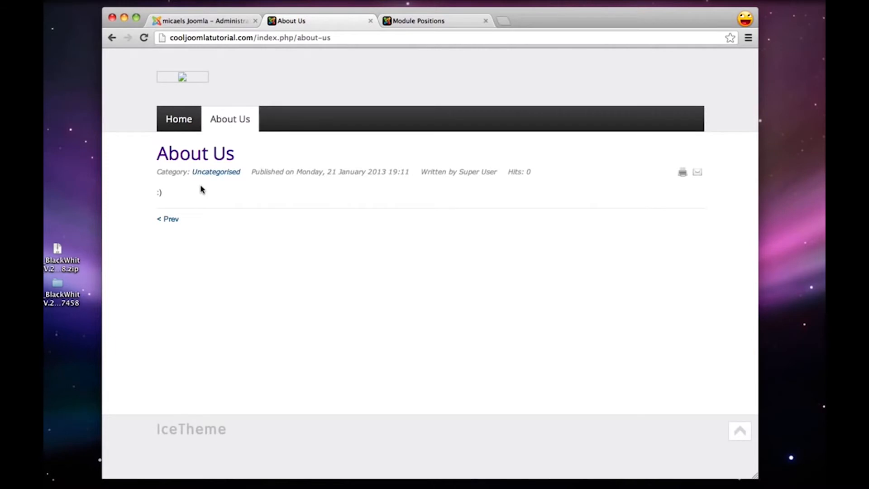
left_click(221, 21)
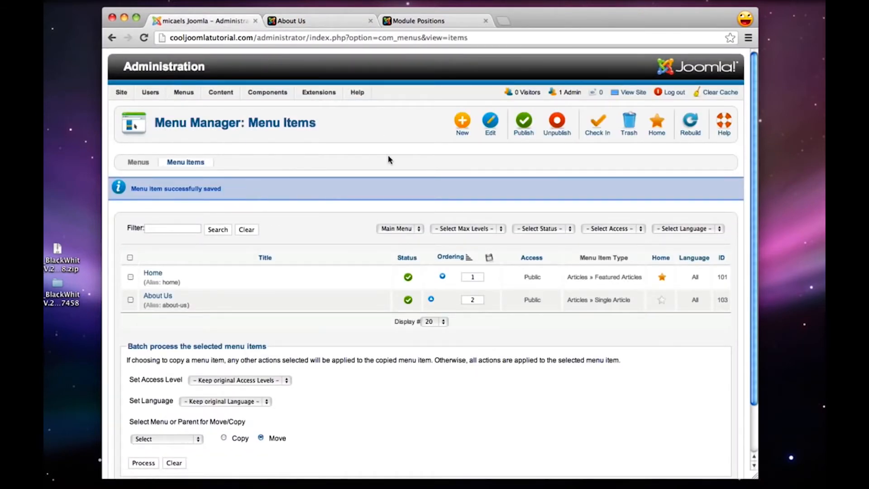
Create a Single Article menu item titled Menu linked to the Menu article, then save it and start another new item
left_click(465, 125)
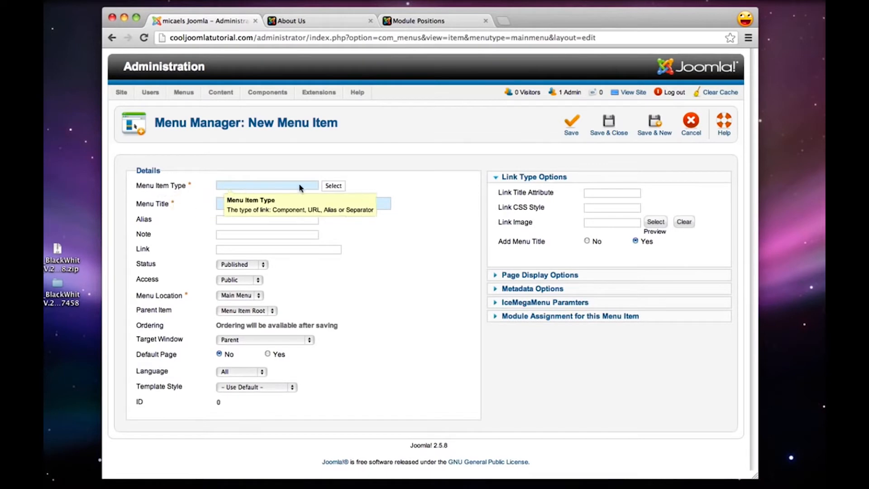
left_click(334, 185)
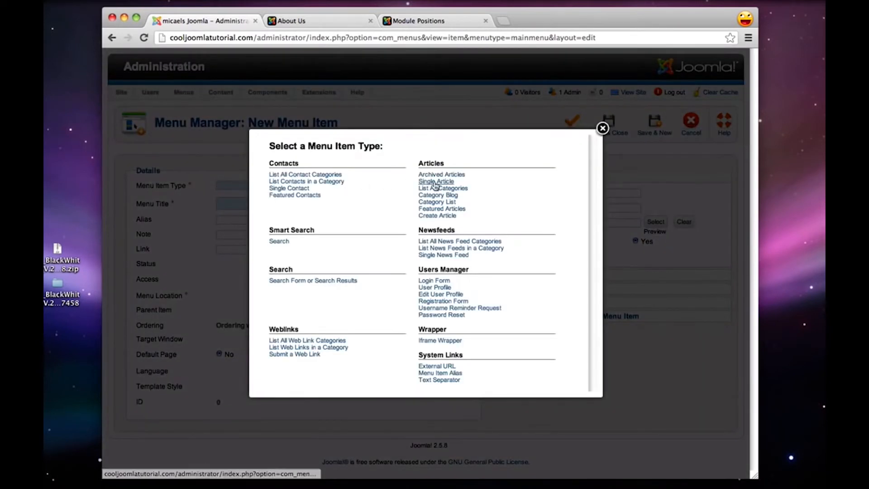
left_click(438, 181)
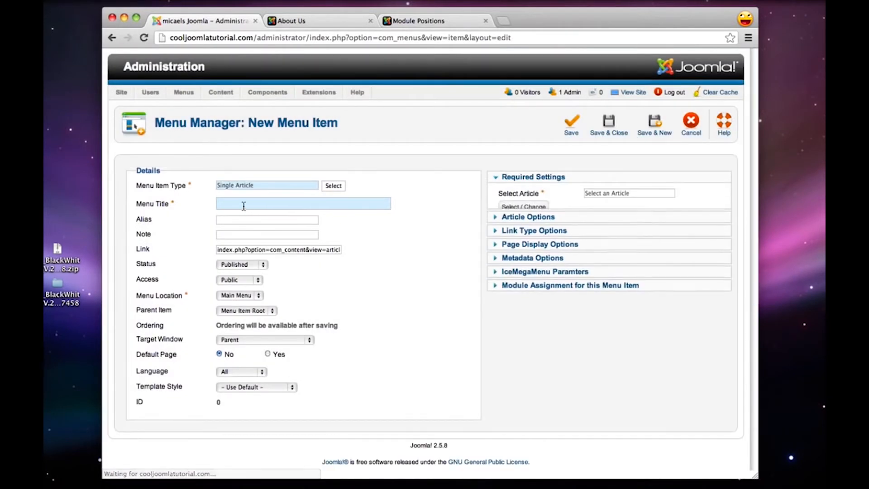
type("Menu")
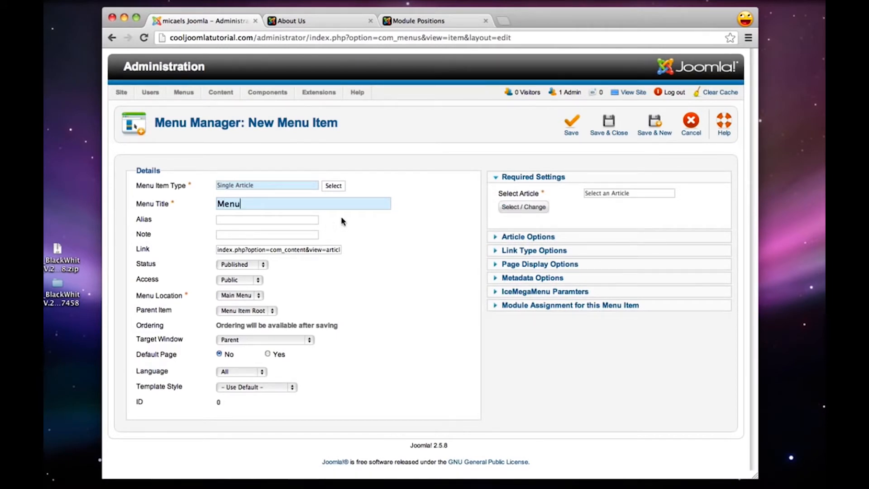
left_click(524, 207)
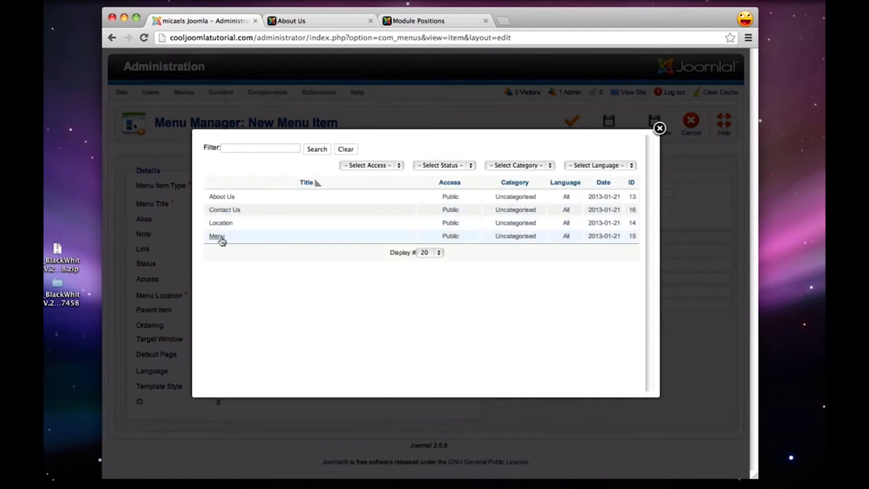
left_click(216, 236)
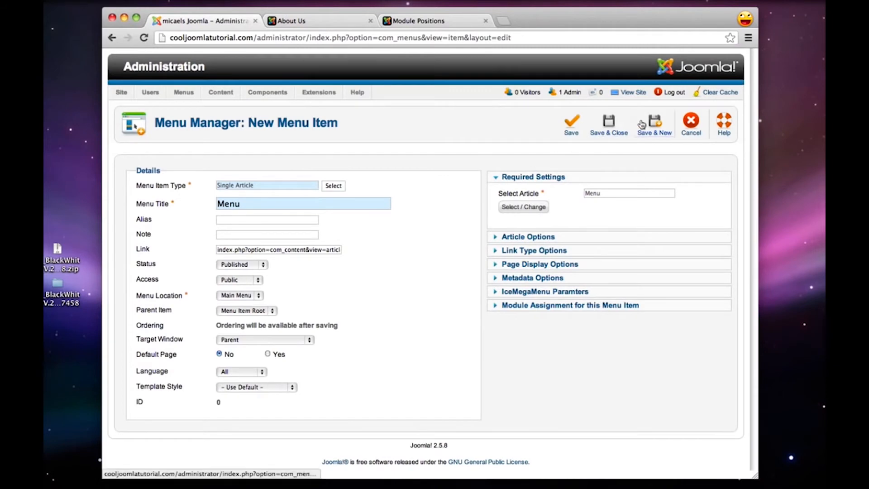
left_click(652, 123)
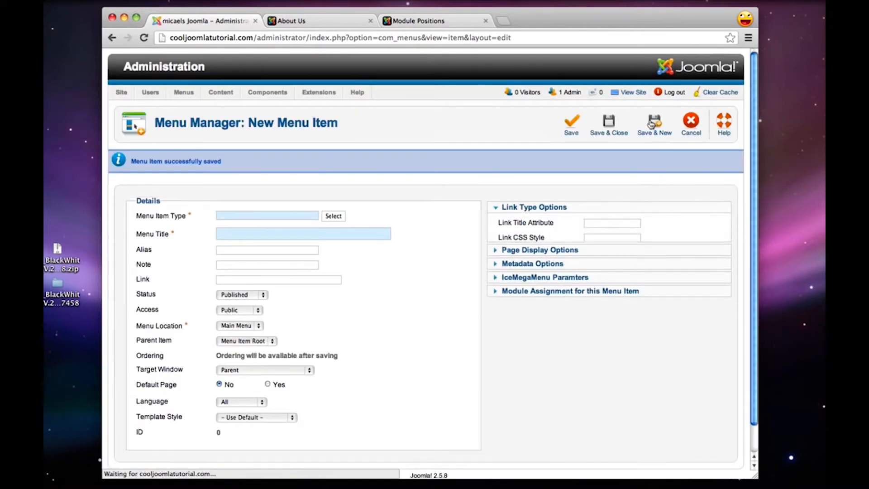
Set up a Single Article menu item titled Location linked to the Location article, then save it and start another new item
left_click(333, 216)
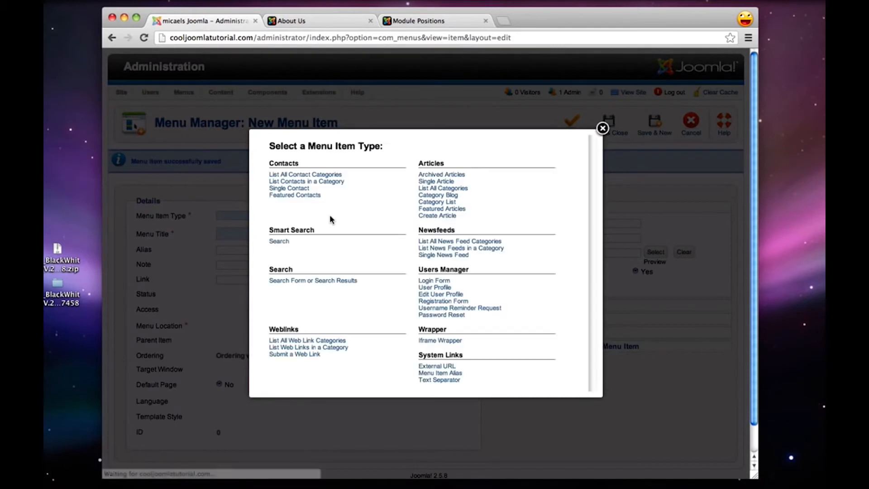
left_click(436, 182)
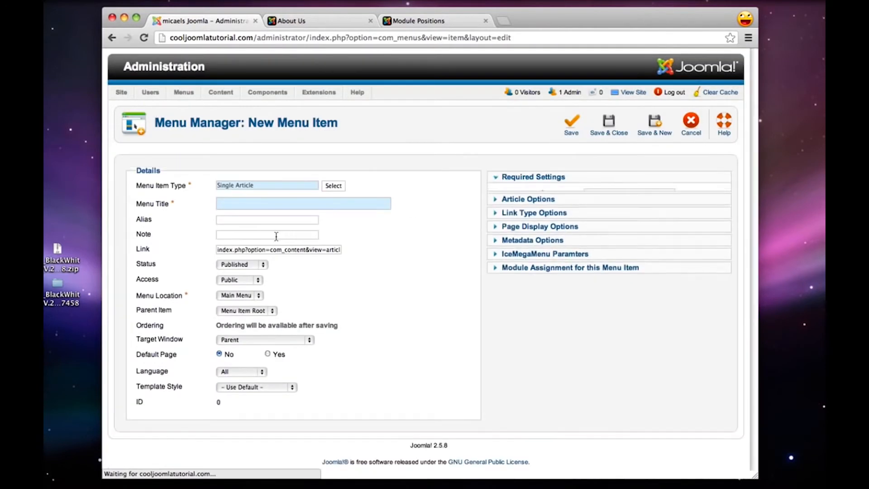
type("Location")
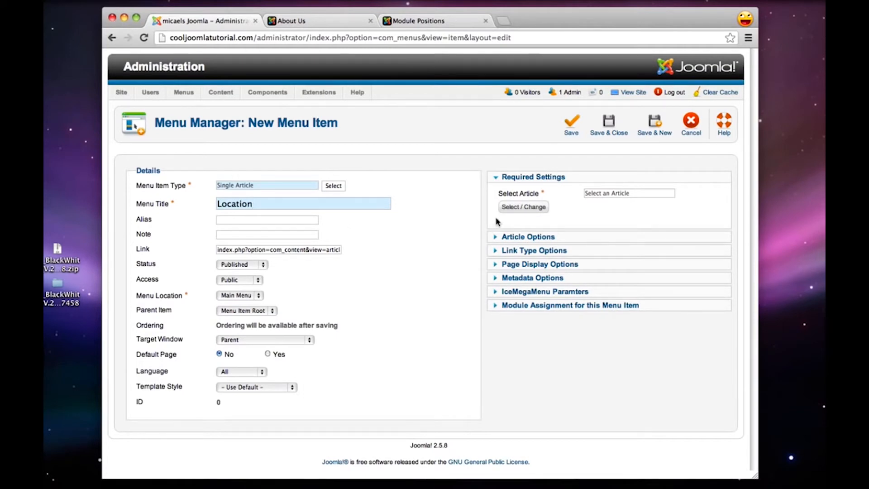
left_click(525, 209)
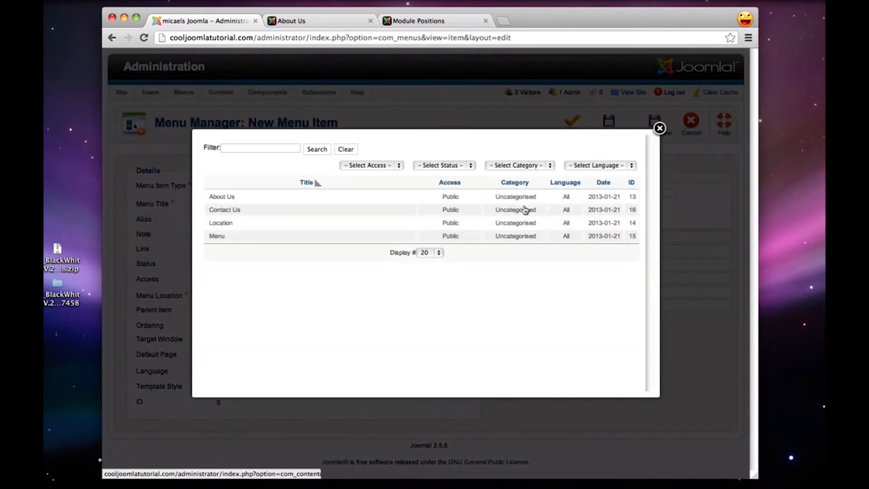
left_click(228, 222)
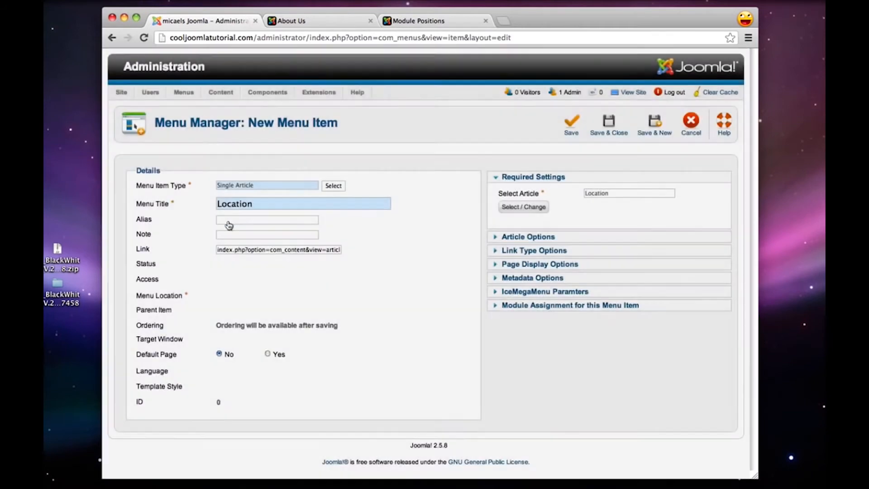
left_click(659, 132)
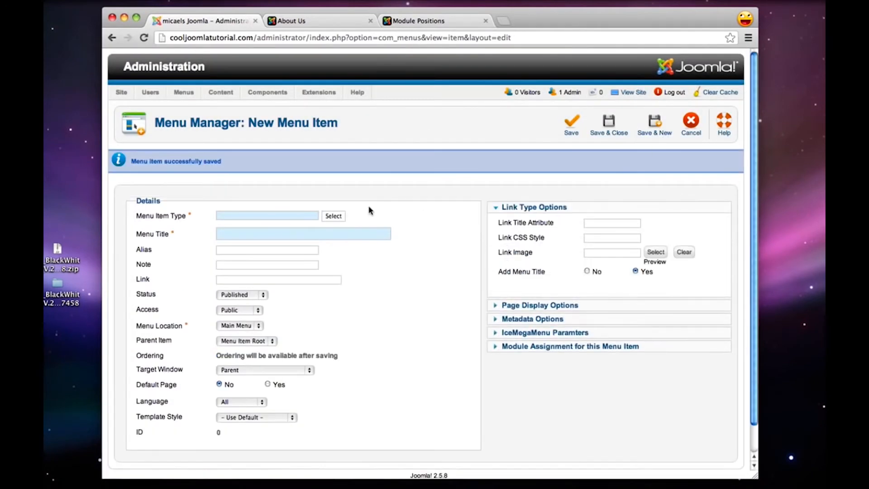
Set up a Single Article menu item titled Contact Us linked to the Contact Us article, then save and close it
left_click(329, 216)
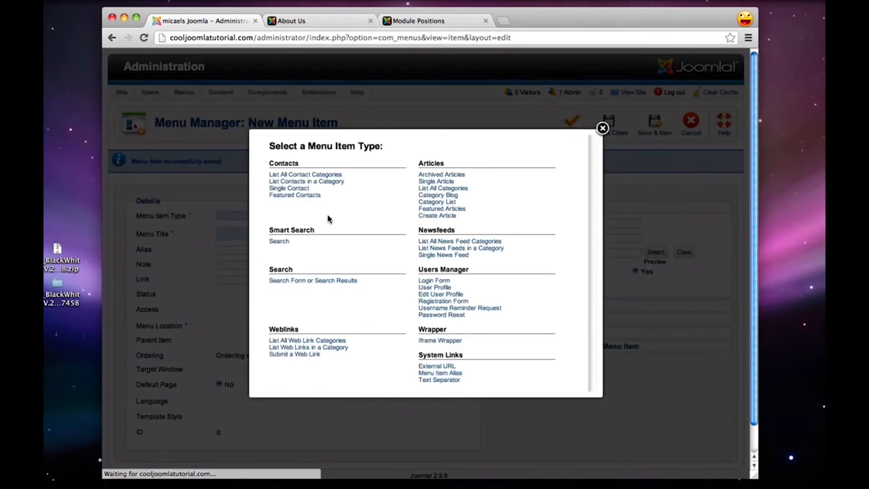
left_click(433, 182)
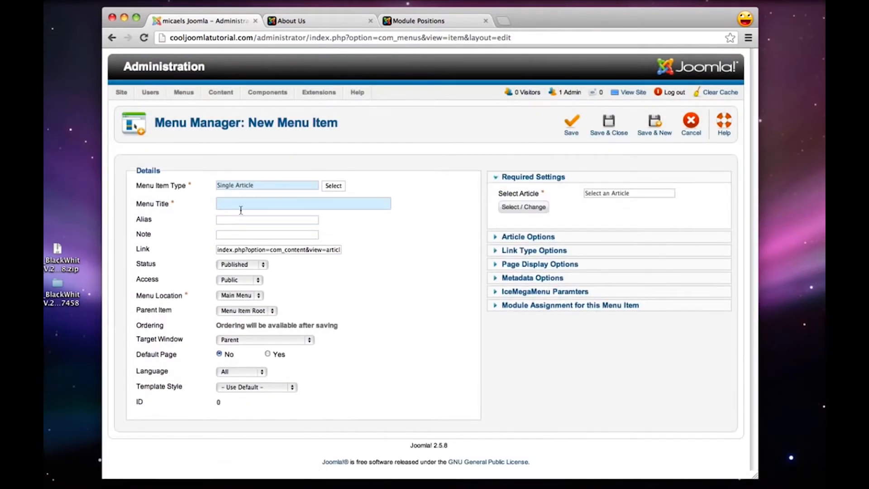
type("Contact Us")
left_click(525, 208)
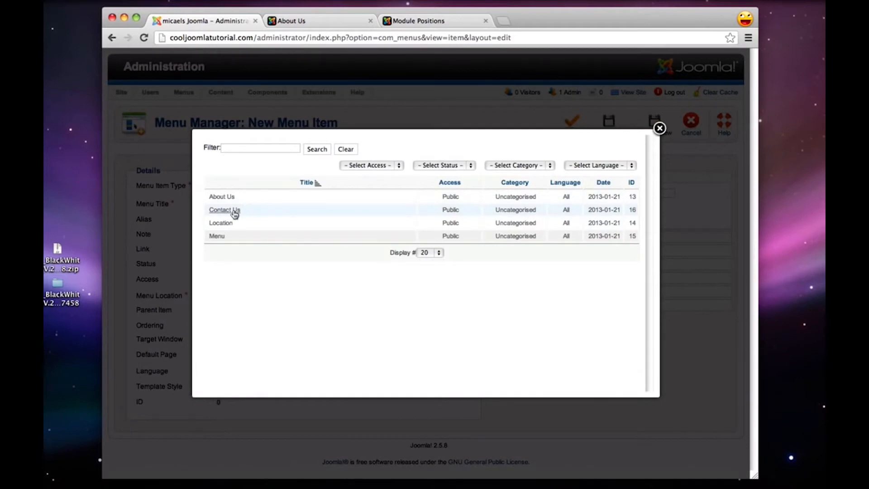
left_click(232, 210)
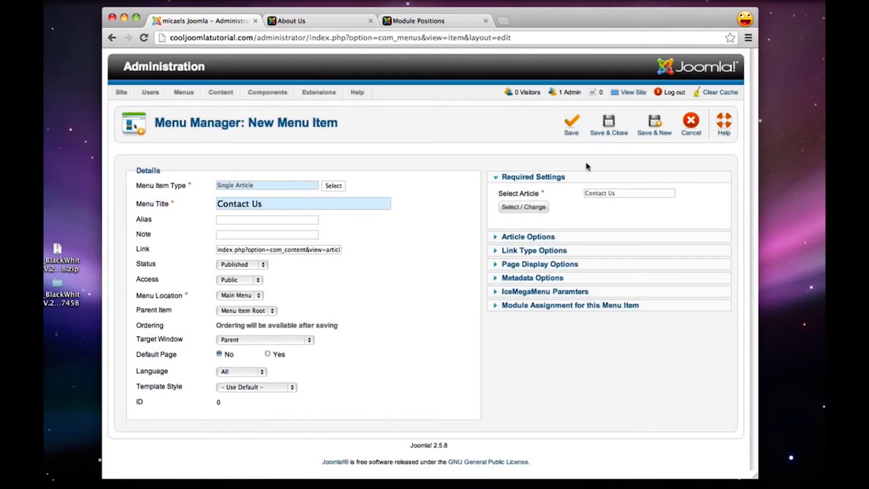
left_click(605, 120)
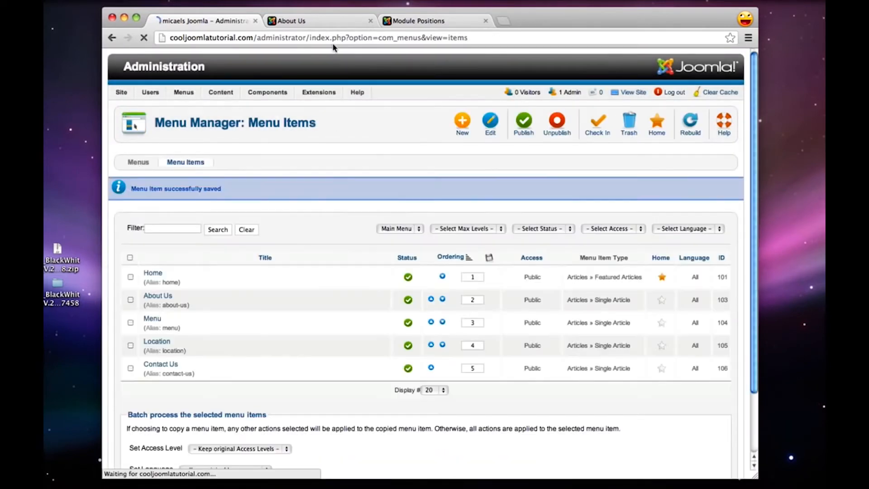
Open the live site's home page to check the new entries in its main menu, then return to the administrator's menu items
left_click(299, 20)
left_click(171, 122)
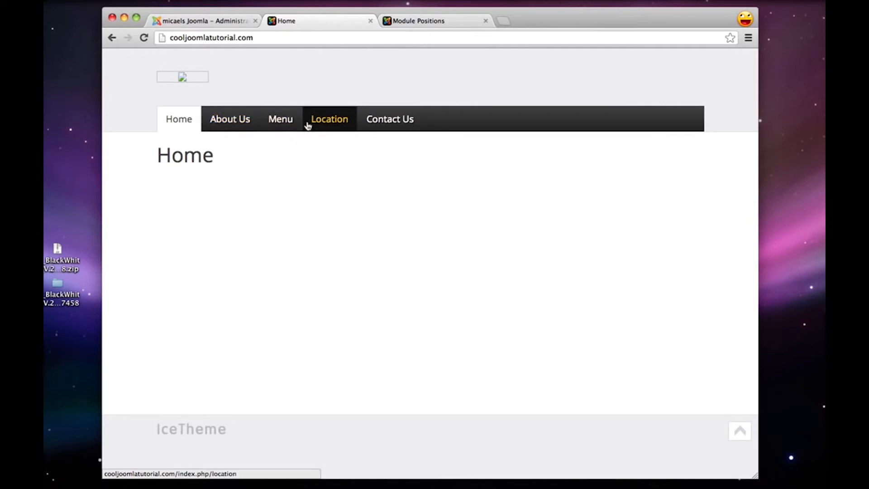
left_click(210, 21)
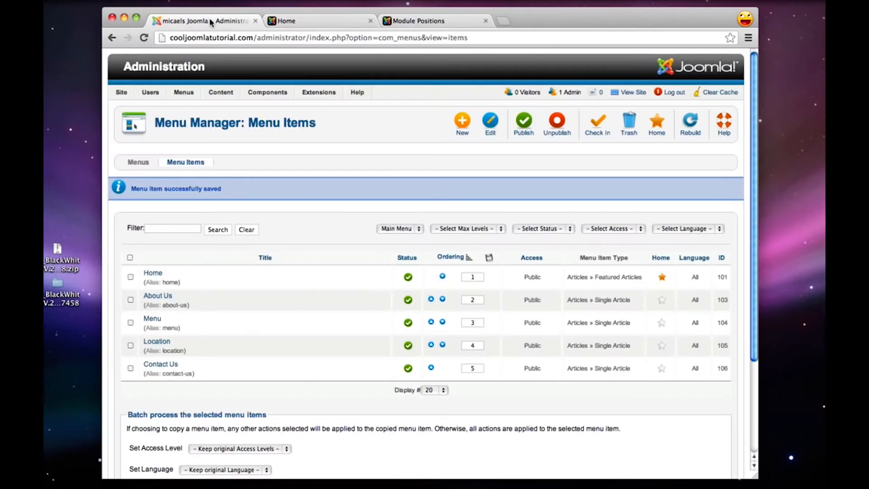
mouse_move(184, 92)
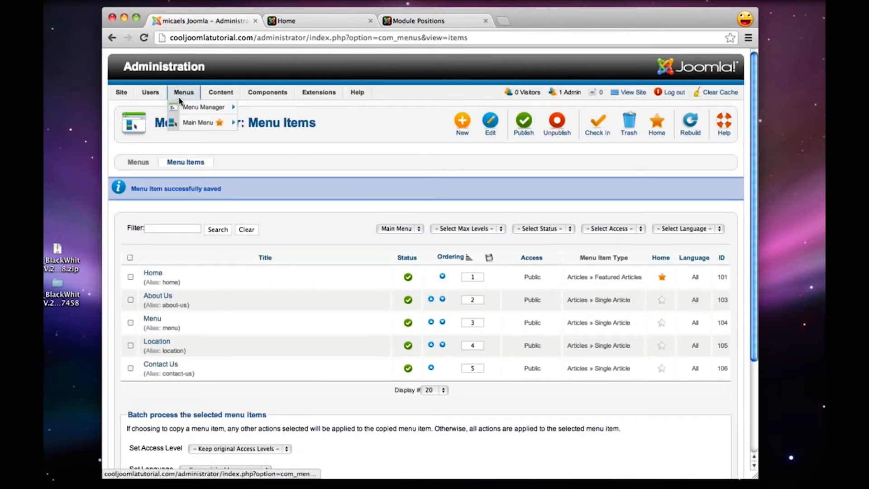
Move the About Us item one place down in the Main Menu ordering and check the new order on the live site
left_click(187, 124)
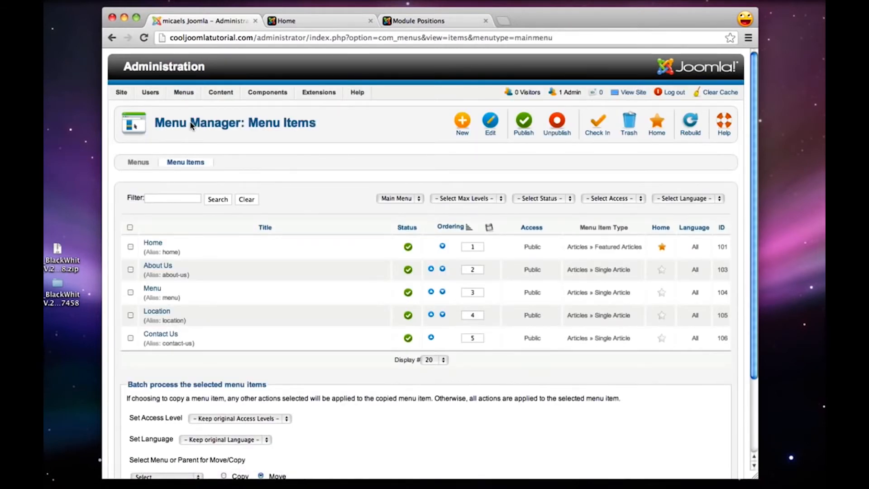
left_click(442, 270)
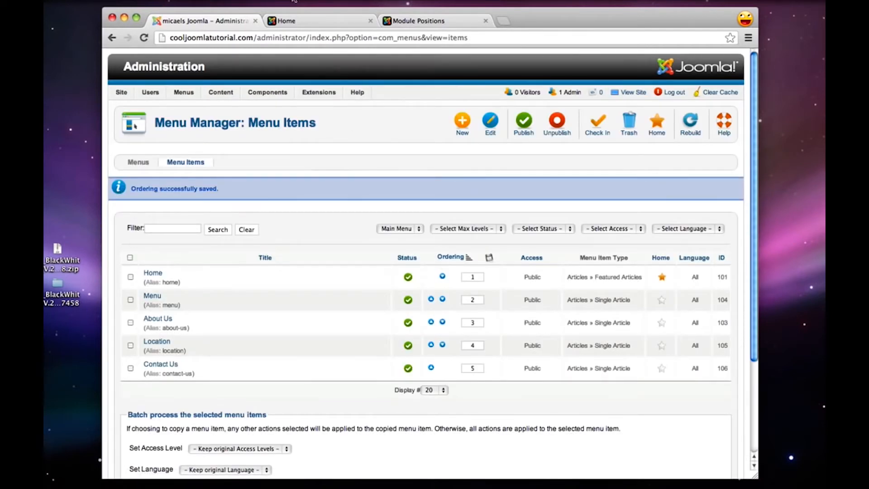
left_click(306, 21)
left_click(143, 38)
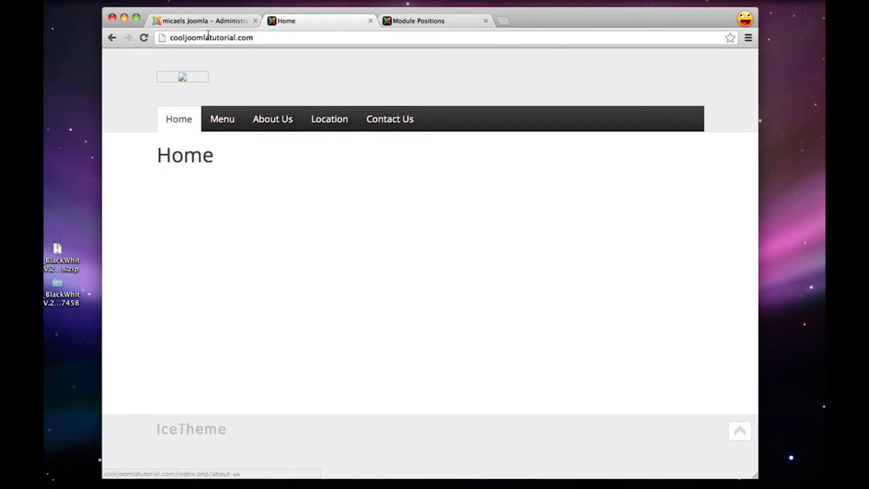
left_click(209, 20)
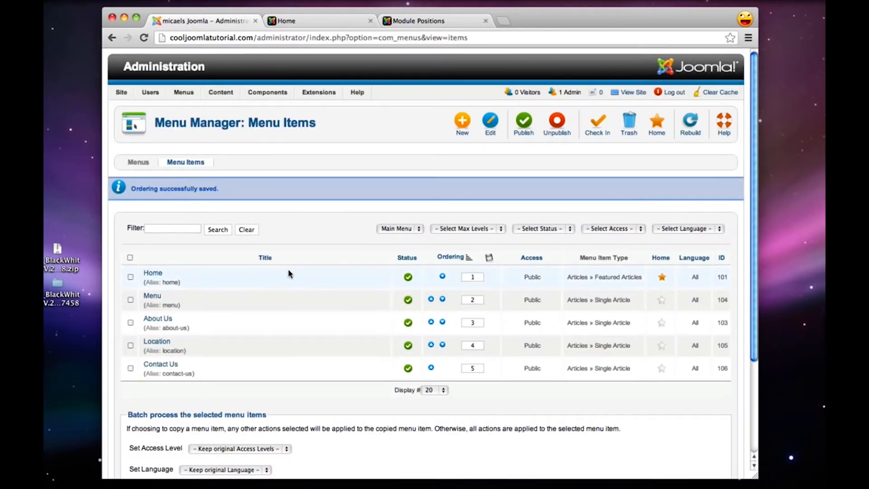
Give the Menu item the IceMegaMenu subtitle "Yummy!", then save and close it
left_click(152, 296)
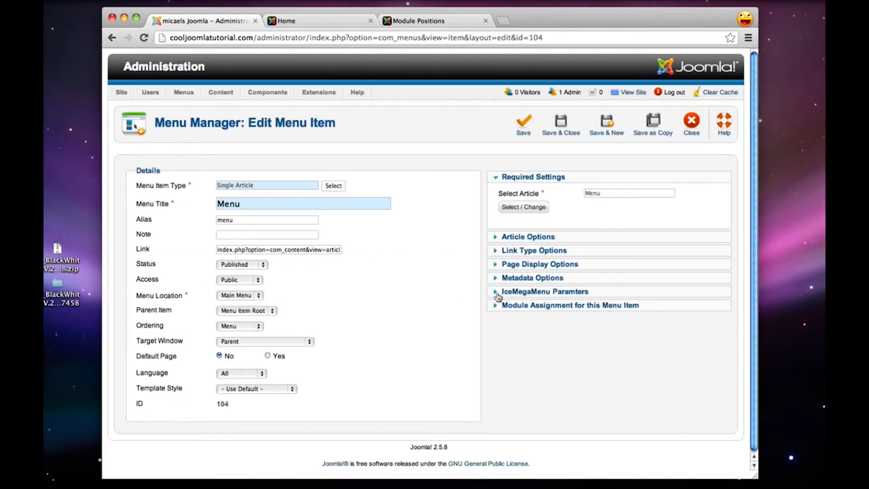
left_click(526, 292)
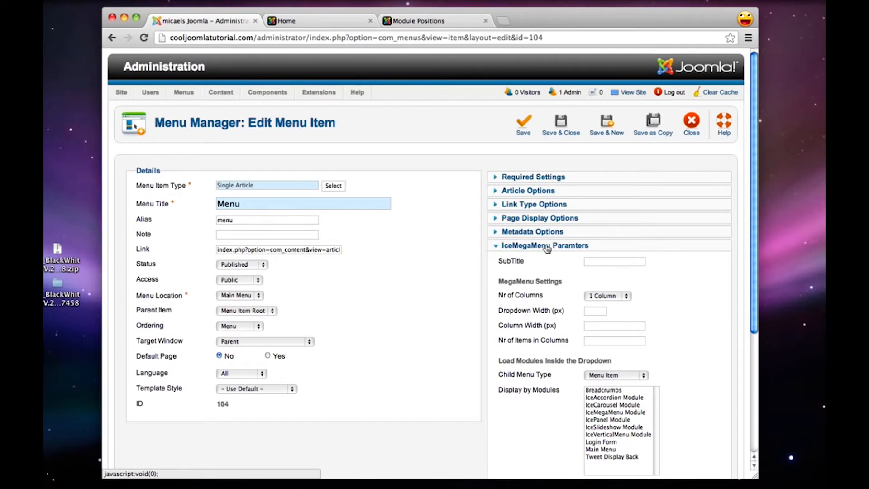
mouse_move(508, 264)
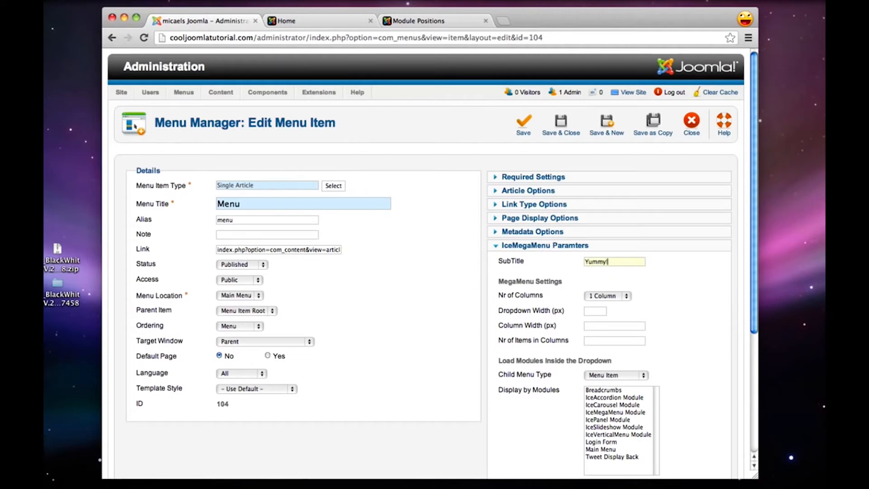
left_click(566, 121)
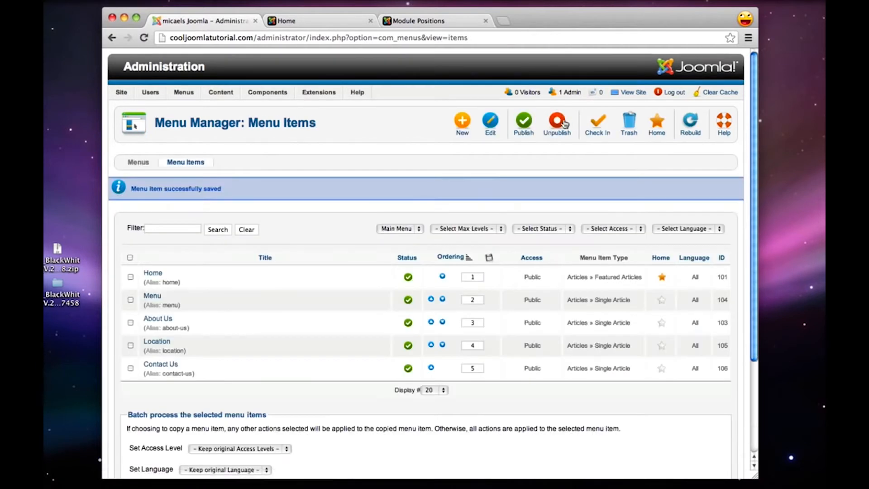
Give the About Us menu item the IceMegaMenu subtitle "Learn More!", then save and close it
left_click(164, 319)
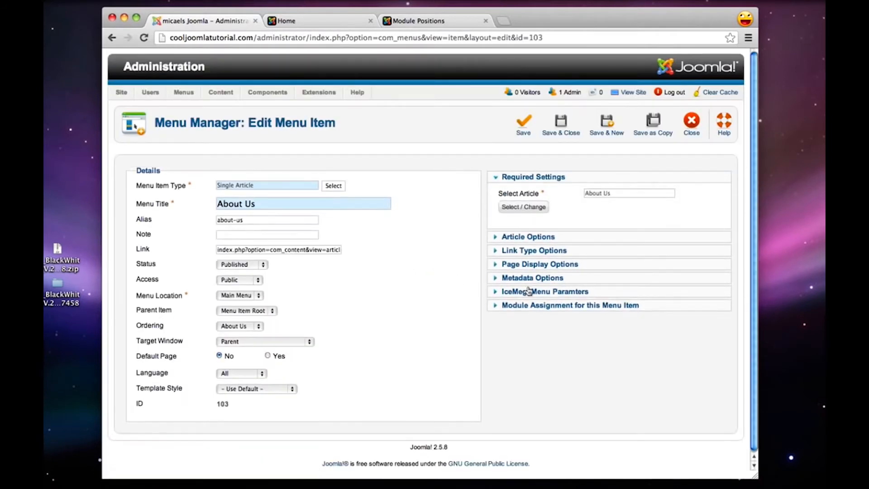
left_click(528, 294)
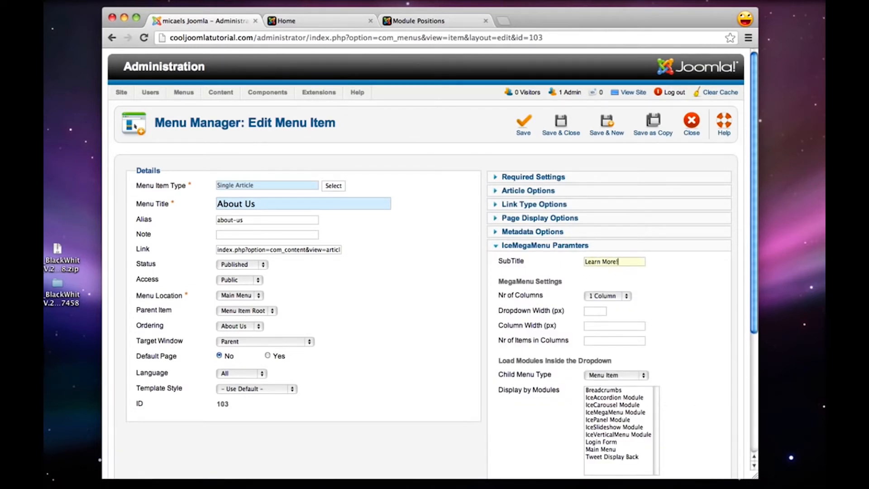
left_click(562, 128)
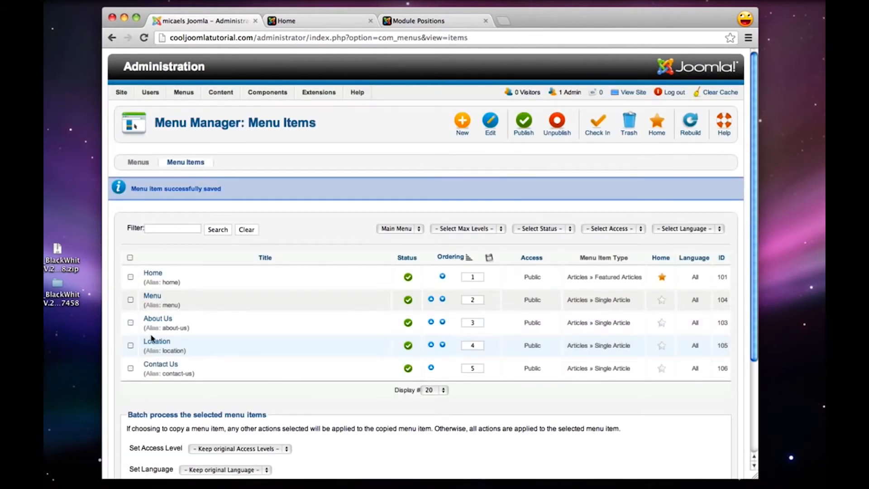
Give the Location menu item an IceMegaMenu subtitle starting with "Find", then save and close it
left_click(157, 342)
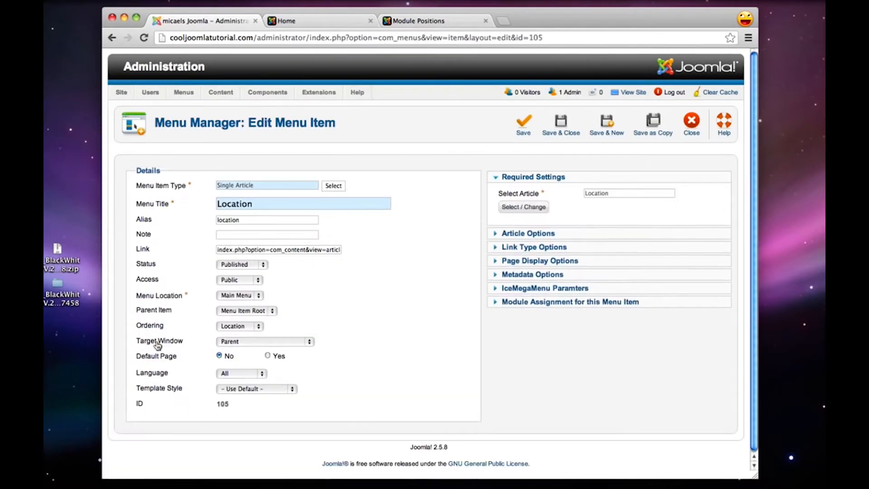
left_click(543, 291)
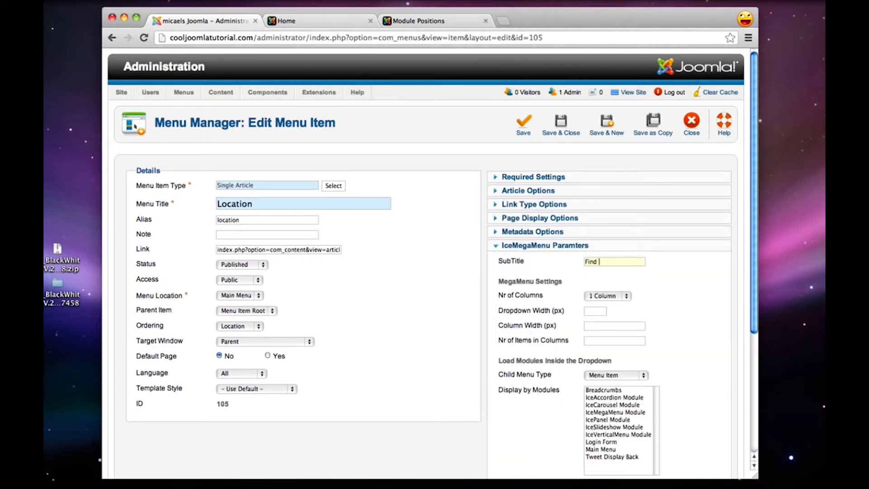
left_click(561, 127)
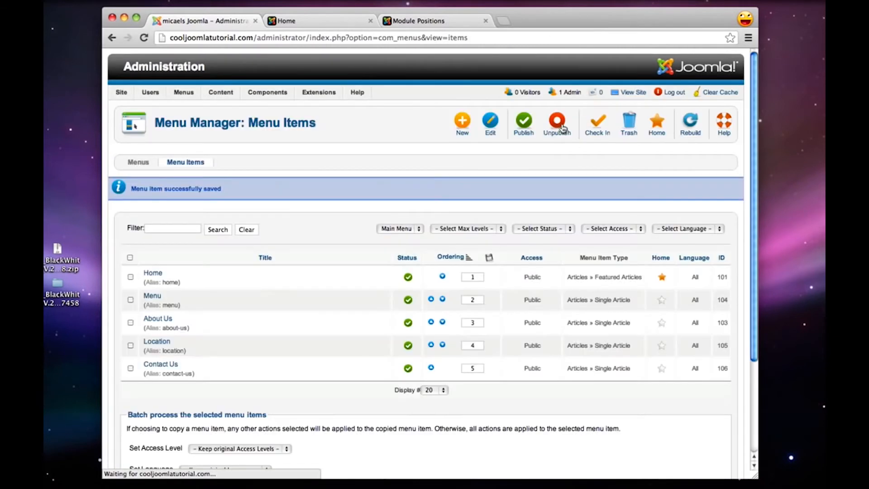
Give the Contact Us menu item an IceMegaMenu subtitle starting with "Talk to", then save and close it
left_click(170, 363)
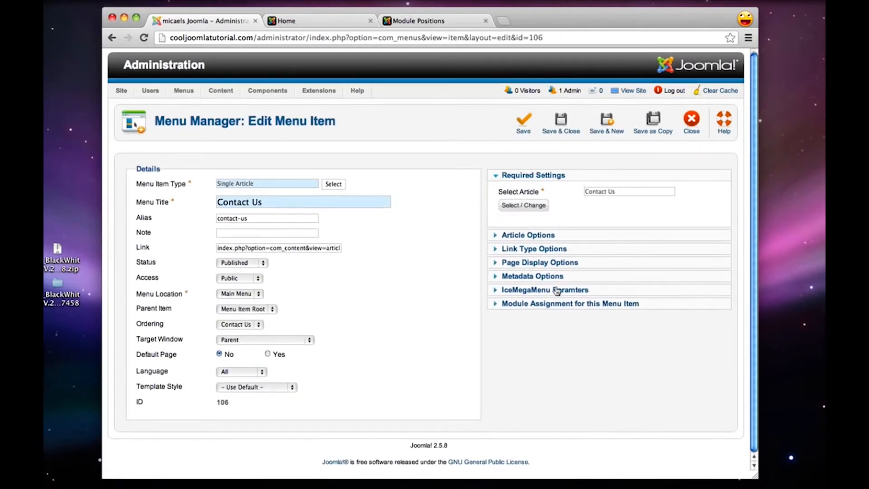
left_click(588, 290)
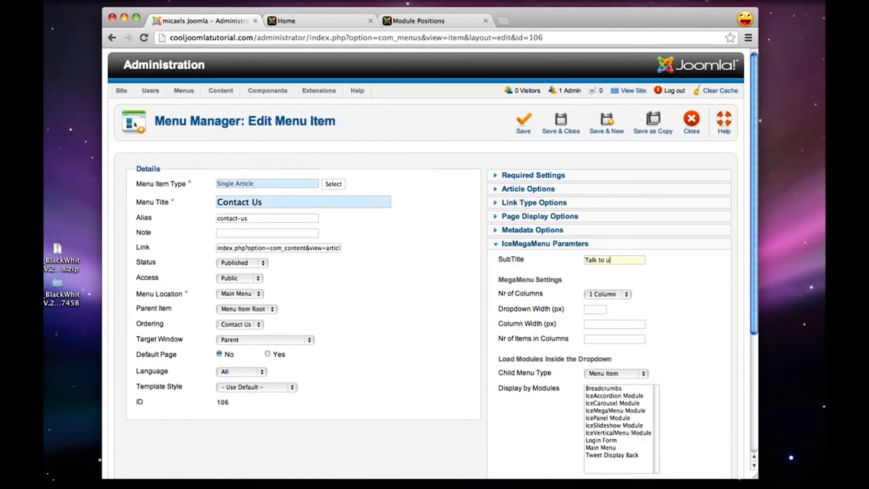
left_click(573, 123)
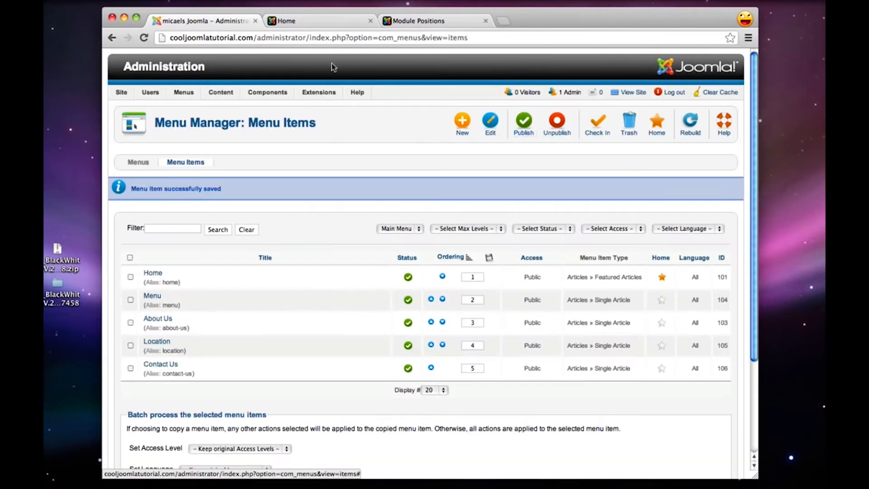
Reload the live home page to check the subtitles on its main menu entries, then return to the administrator
left_click(312, 21)
left_click(142, 38)
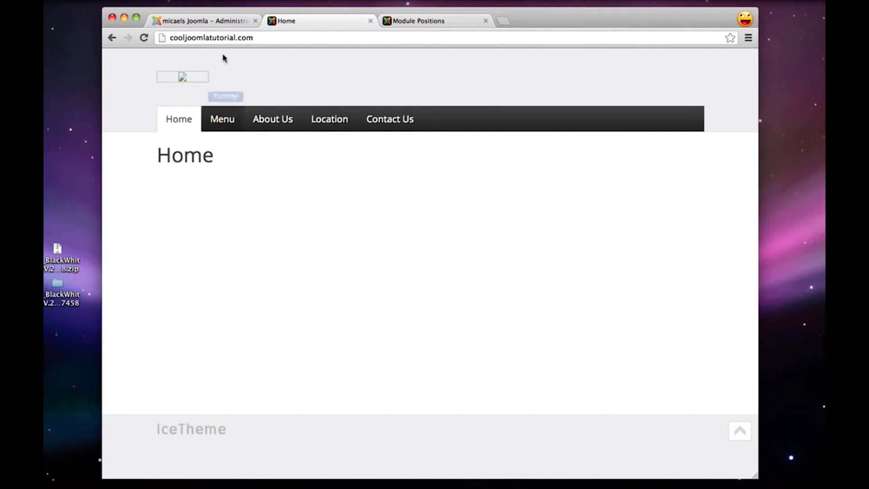
left_click(218, 22)
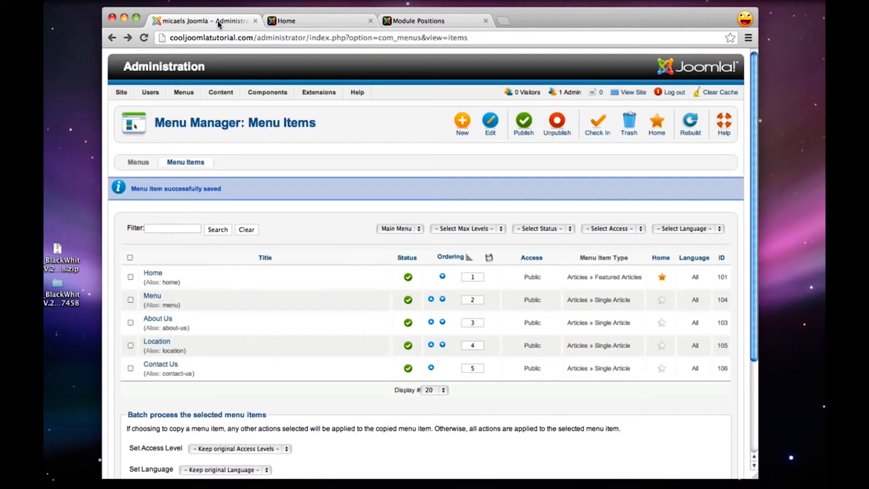
Open the IceSlideshow Module from the Module Manager and set its position to iceslideshow of the blackwhite template
mouse_move(324, 94)
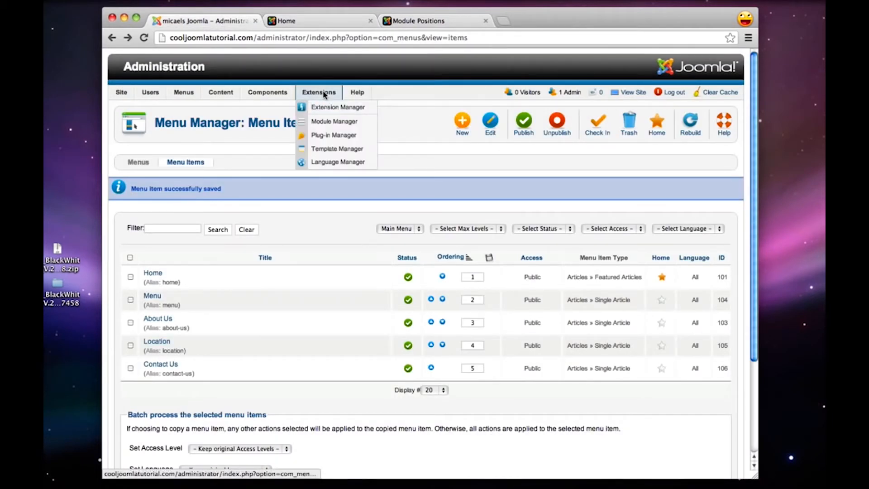
left_click(334, 122)
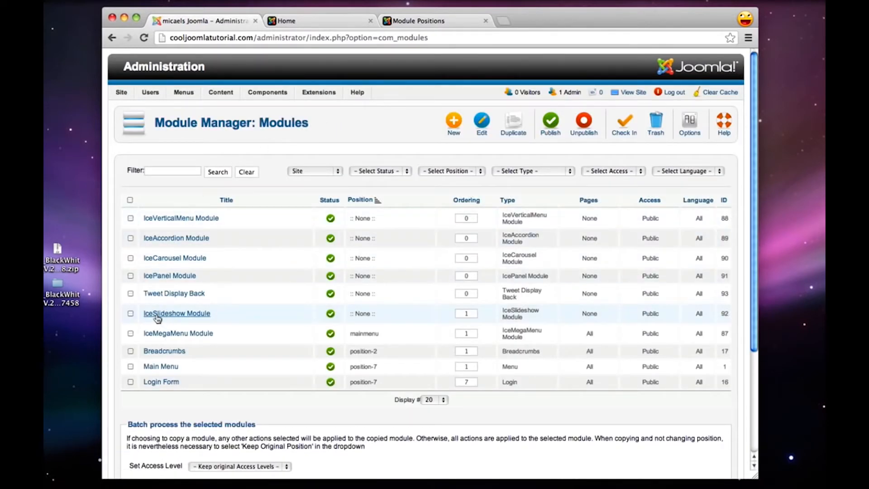
left_click(184, 319)
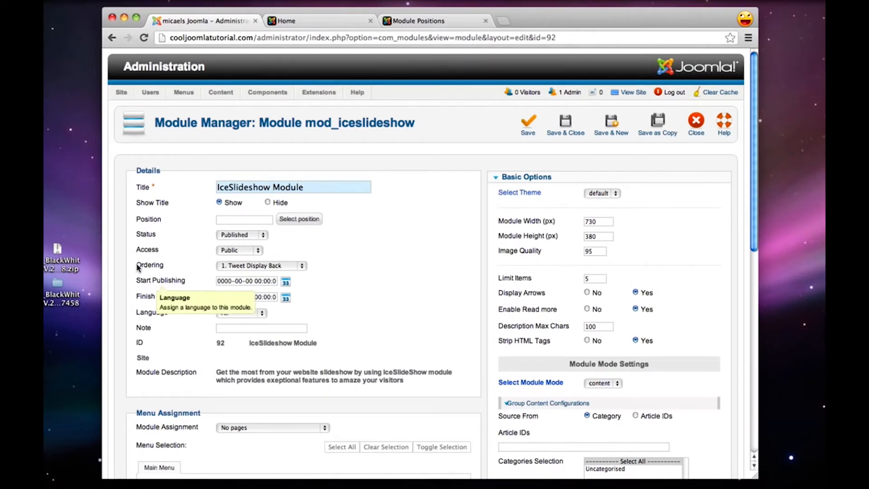
mouse_move(149, 222)
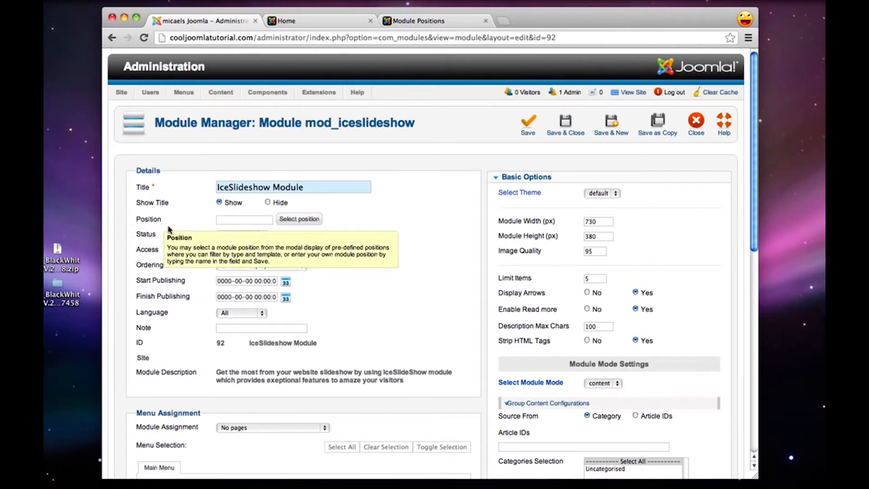
left_click(311, 219)
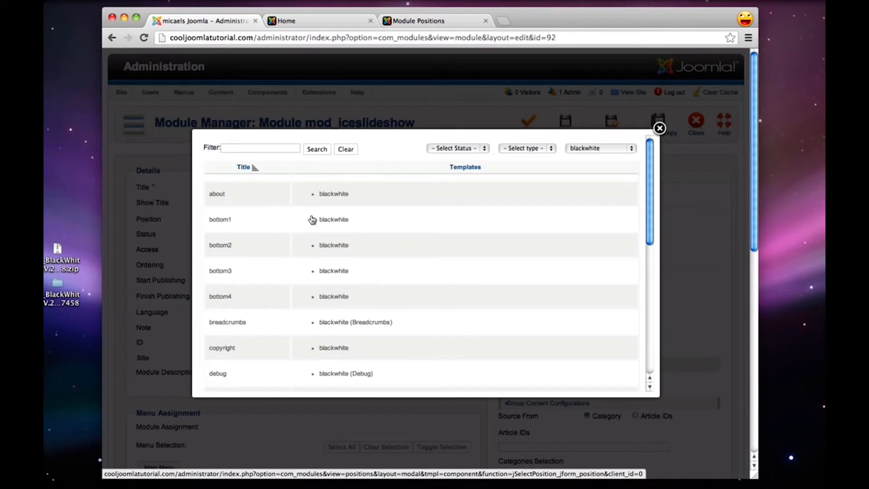
left_click(595, 148)
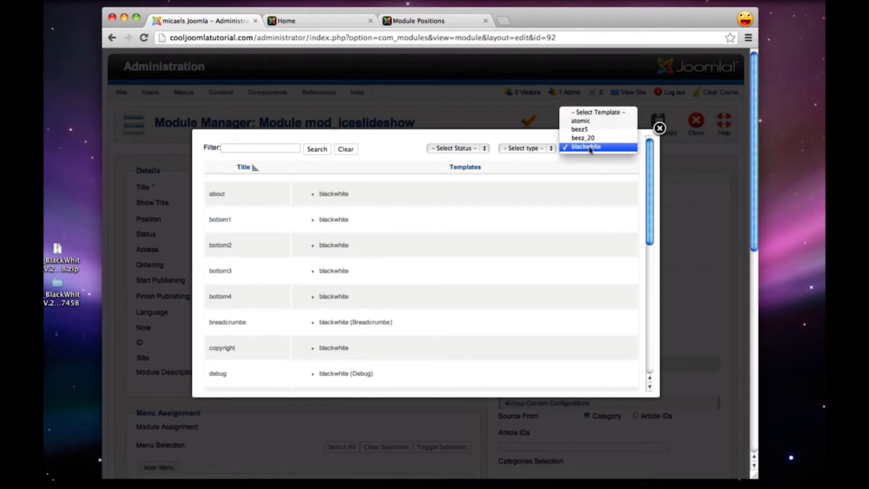
left_click(582, 147)
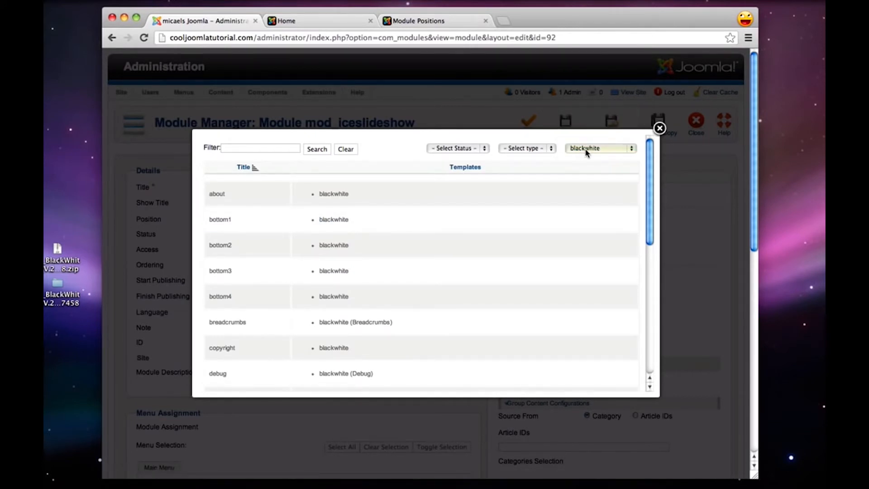
scroll(416, 208, "down", 5)
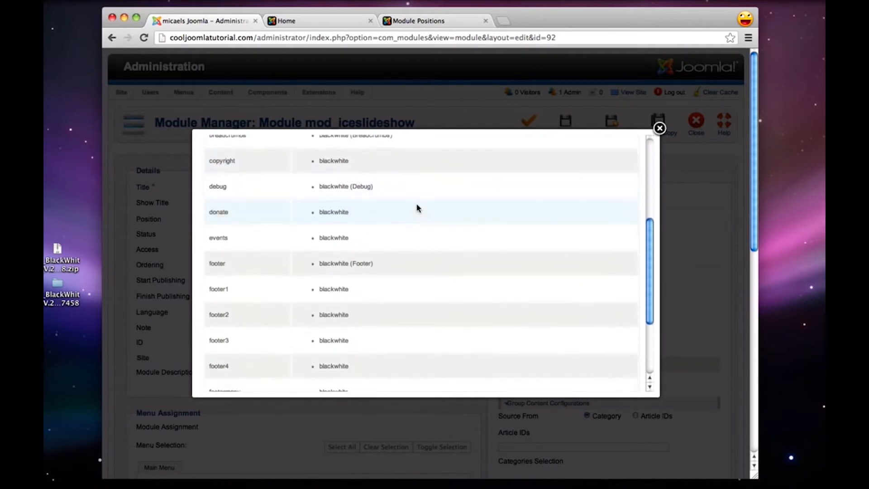
scroll(416, 208, "down", 4)
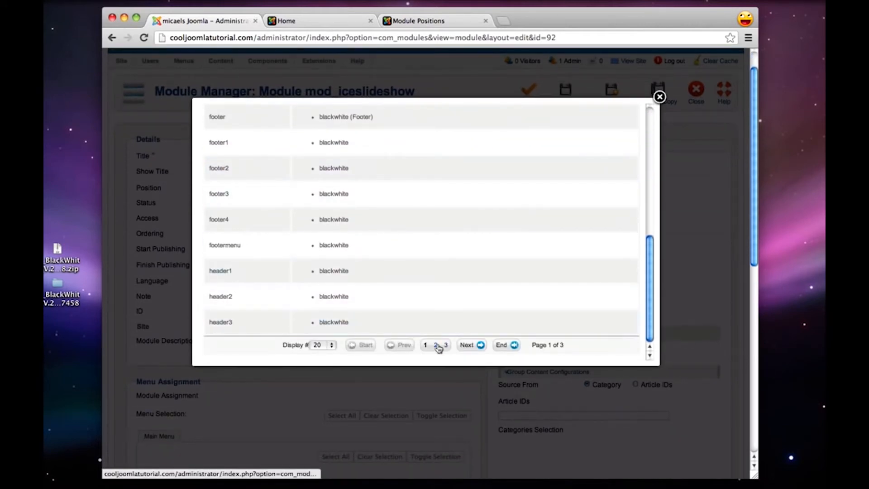
left_click(437, 345)
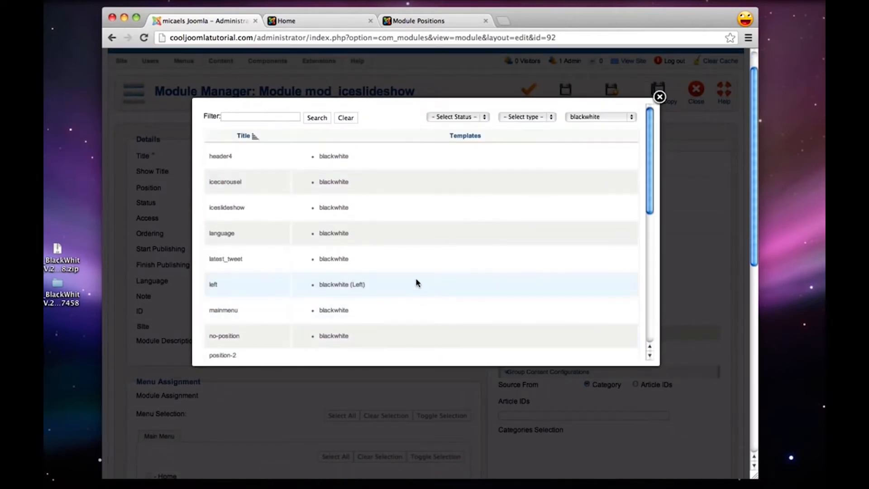
left_click(227, 209)
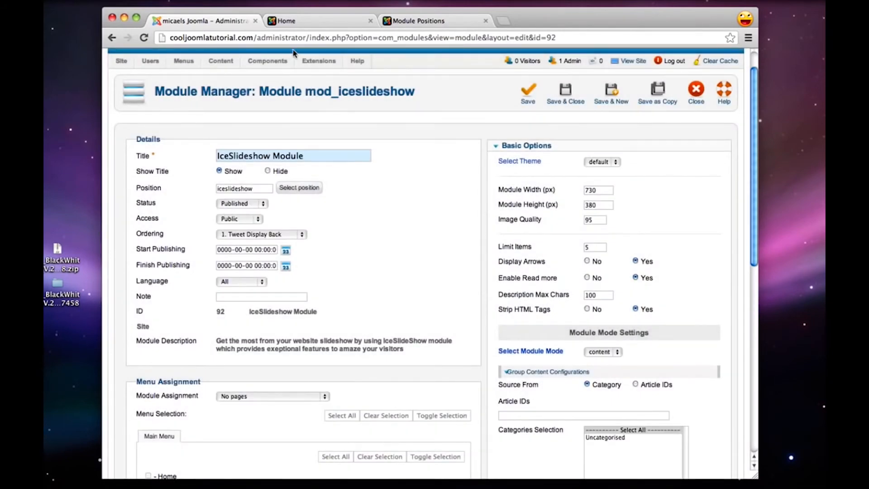
Look up the iceslideshow area on the template demo's Module Positions page, then return to the module being edited
left_click(426, 22)
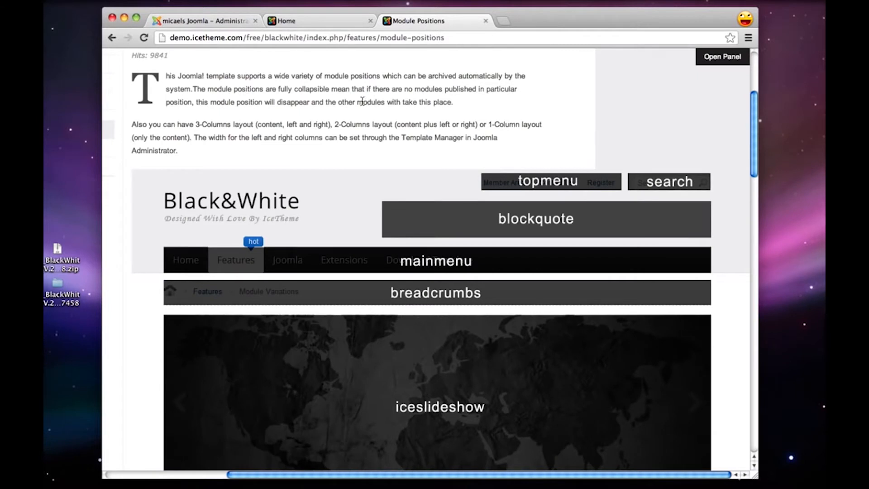
scroll(349, 112, "down", 2)
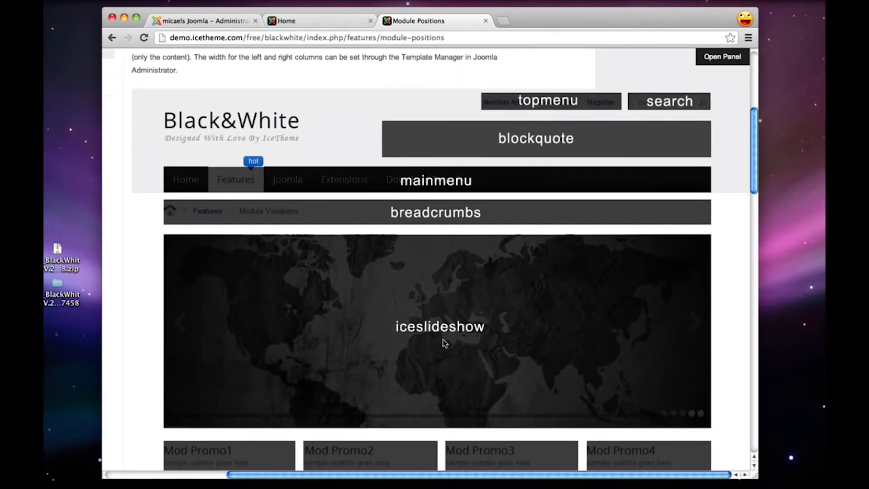
left_click(296, 18)
left_click(205, 21)
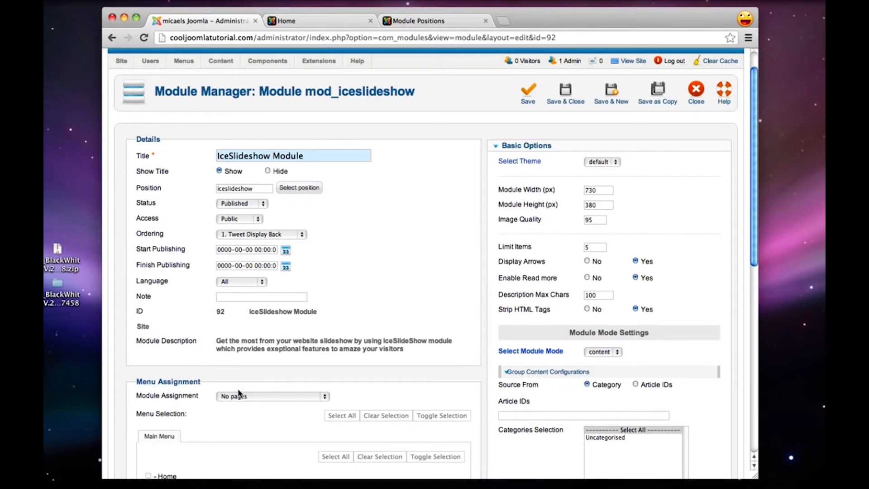
Assign the IceSlideshow Module only to the selected Home page and save the module
scroll(242, 397, "down", 5)
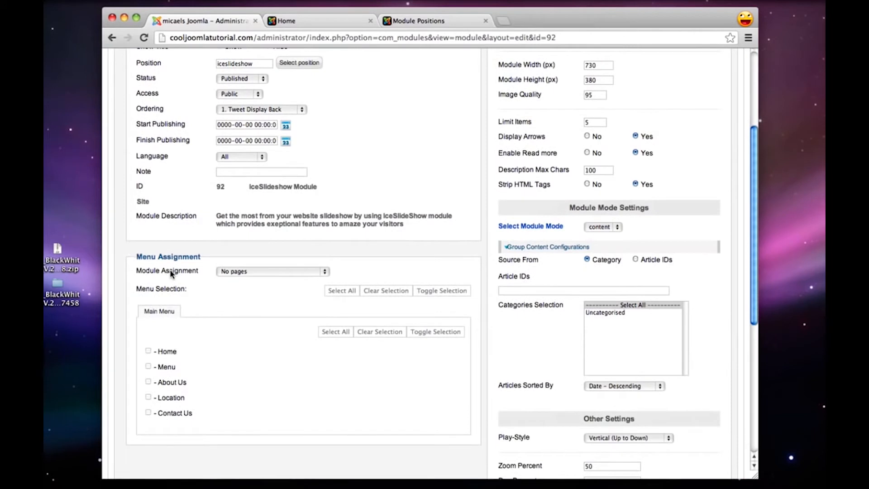
left_click(255, 271)
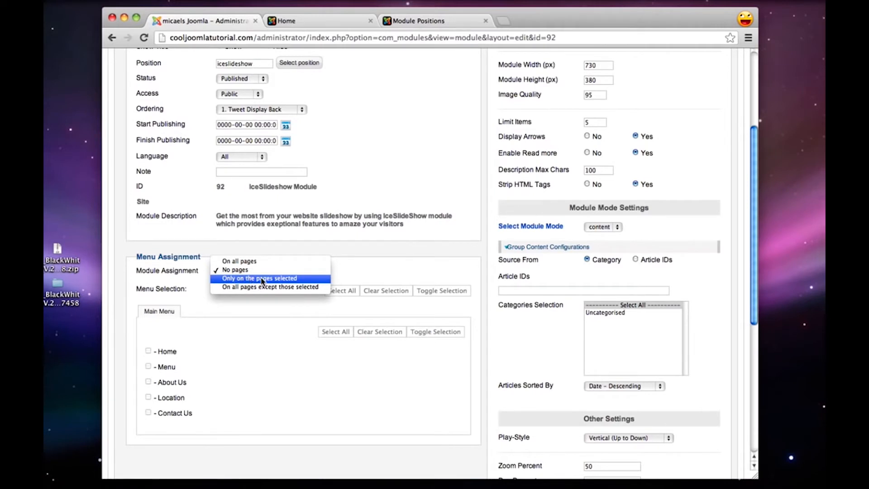
left_click(262, 278)
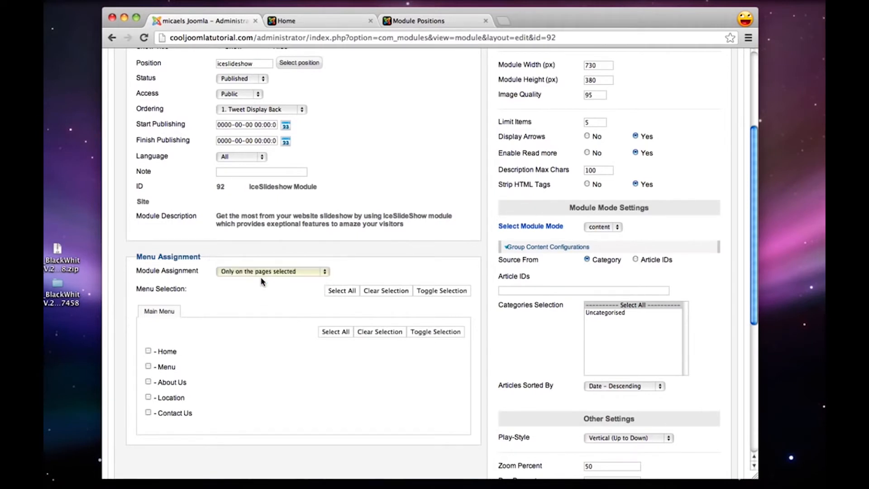
left_click(149, 351)
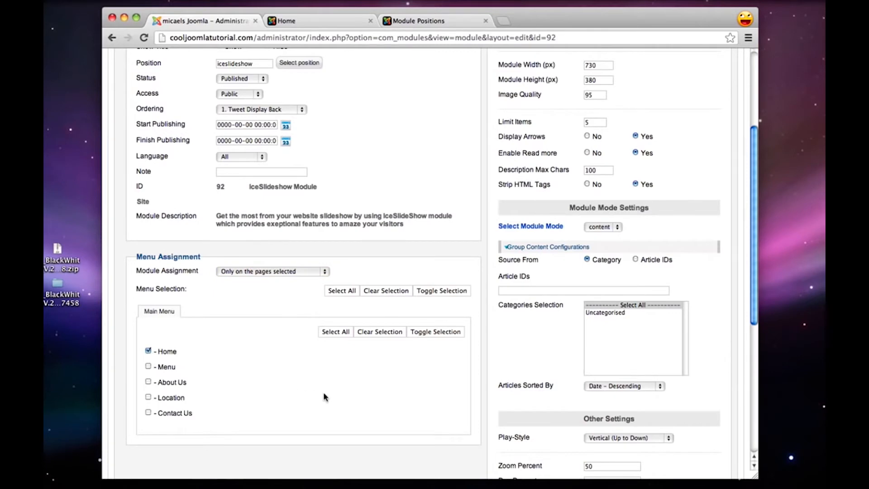
scroll(324, 397, "up", 5)
left_click(533, 121)
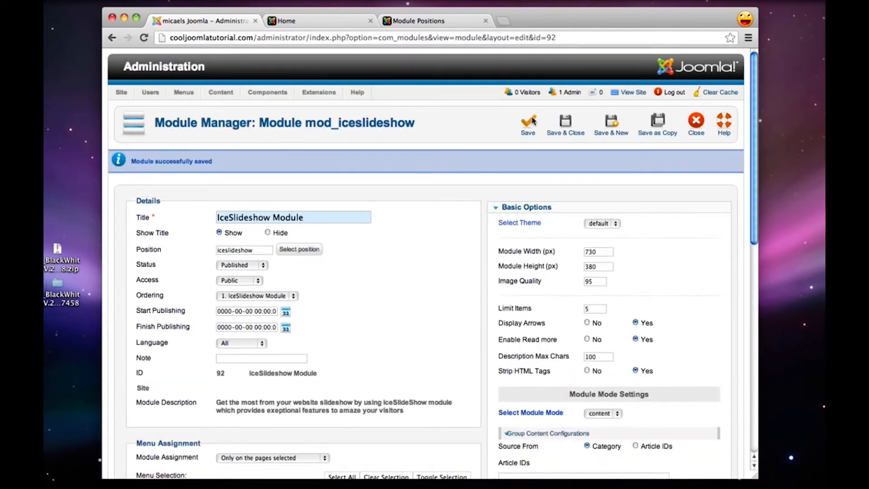
Reload the live home page to check the slideshow area, then return to the module in the administrator
left_click(319, 21)
left_click(144, 38)
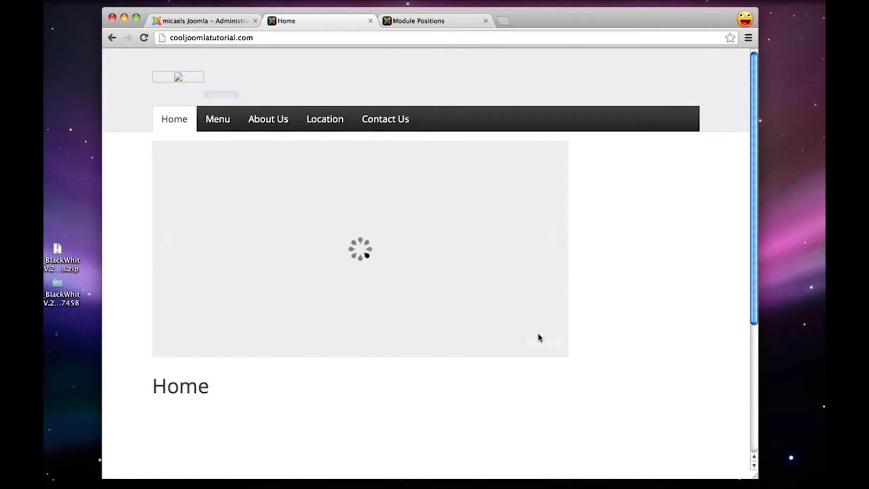
left_click(183, 22)
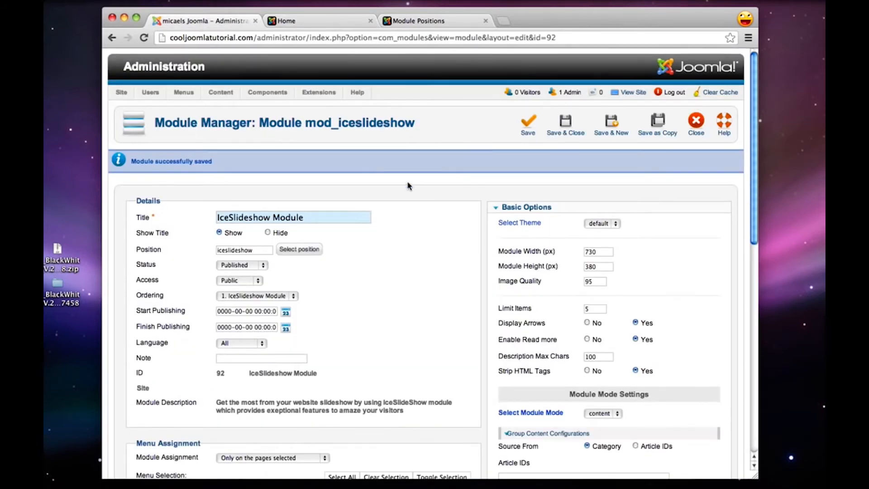
Set the slideshow module's width to 960 px and save the module
double_click(598, 252)
mouse_move(549, 249)
type("960")
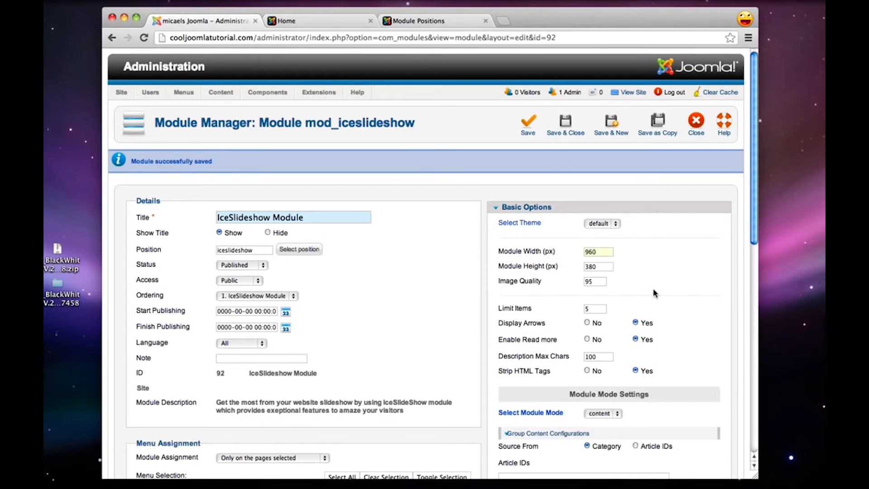
left_click(528, 124)
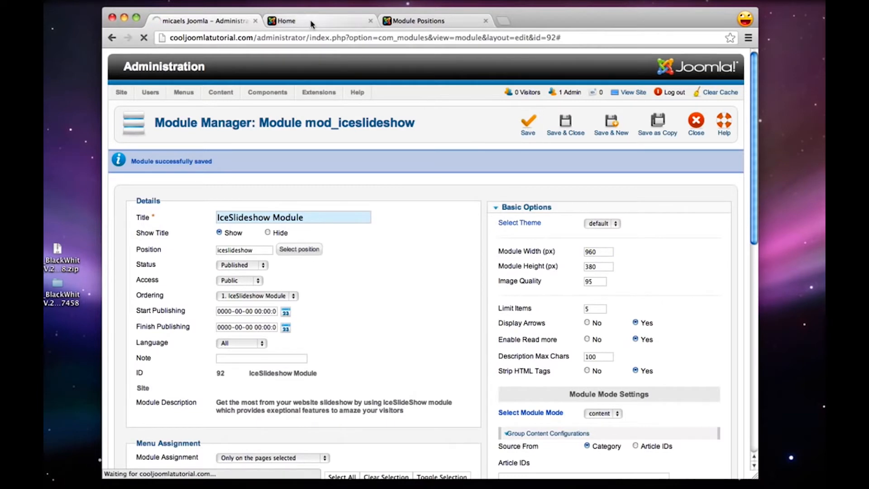
Check the slideshow's new width on the reloaded home page, then review the module's width and height settings in the administrator
left_click(310, 22)
left_click(144, 37)
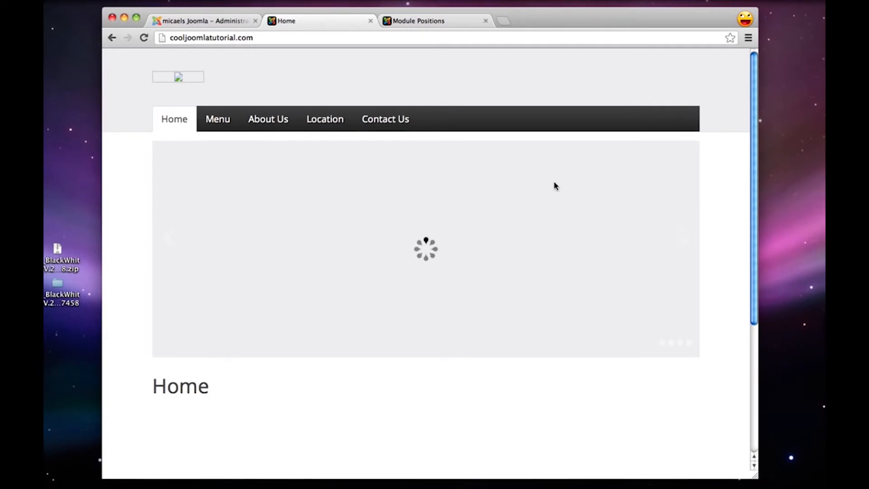
left_click(218, 20)
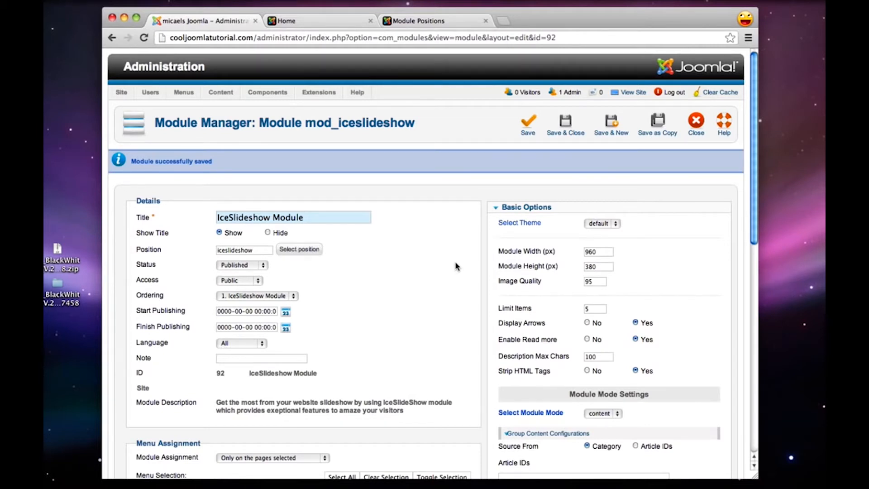
double_click(604, 253)
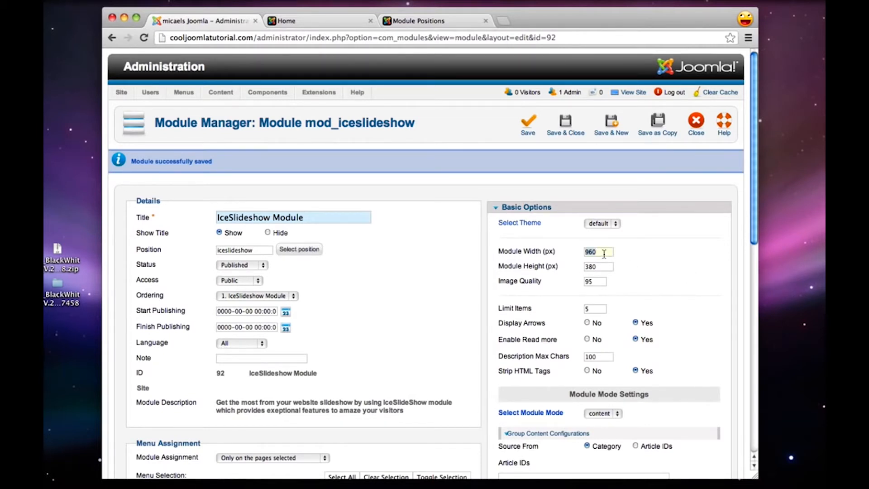
double_click(604, 269)
left_click(420, 295)
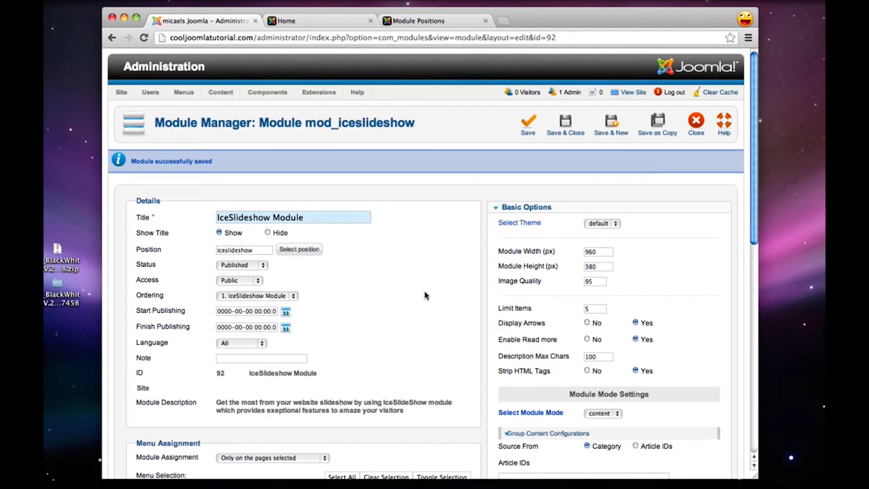
Open pixlr.com in a new browser tab and launch the Pixlr Editor
key("super+t")
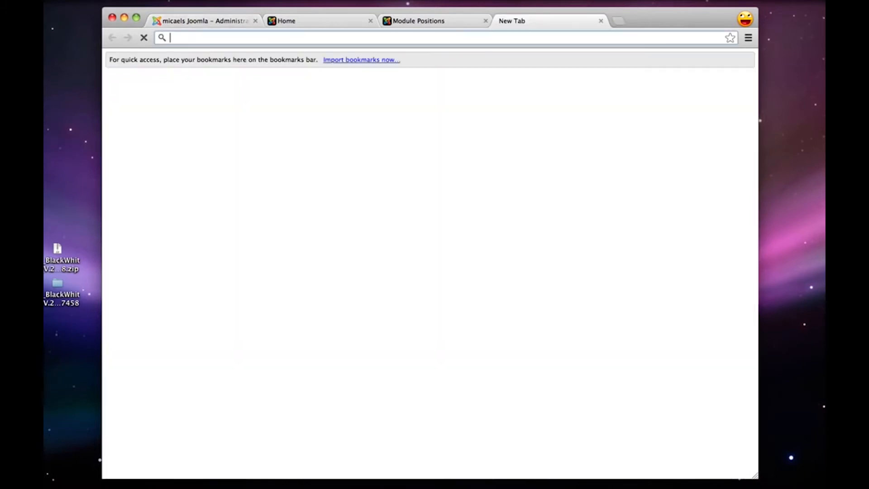
type("pix")
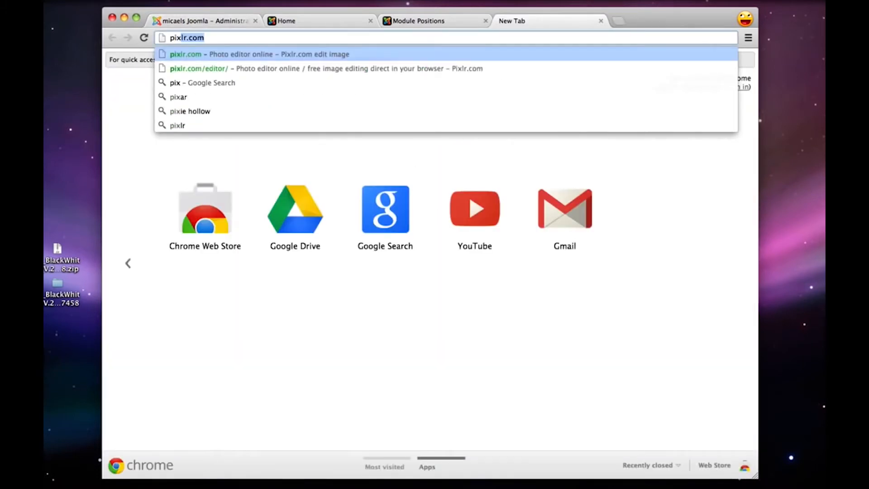
type("lr.")
key("Return")
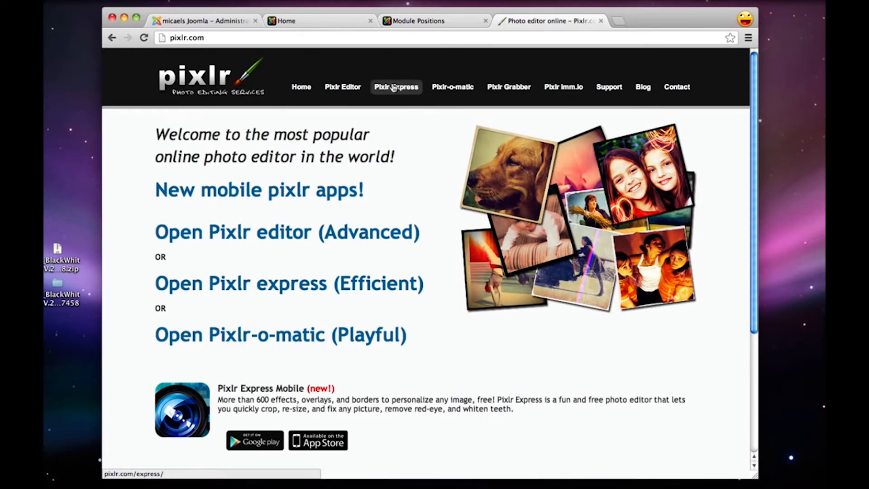
left_click(346, 87)
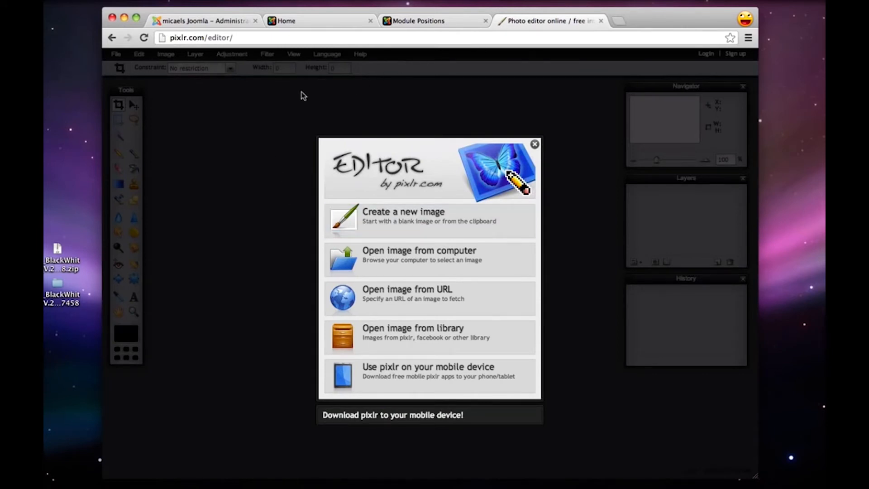
key("super+Left")
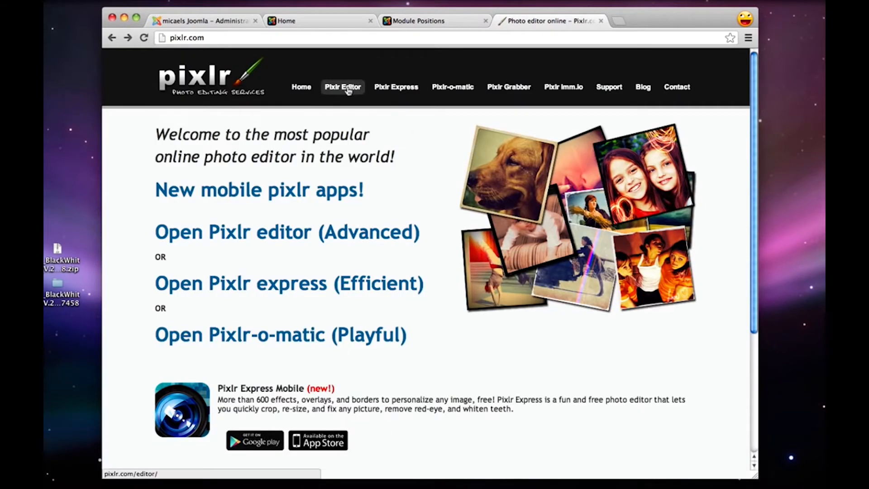
left_click(348, 89)
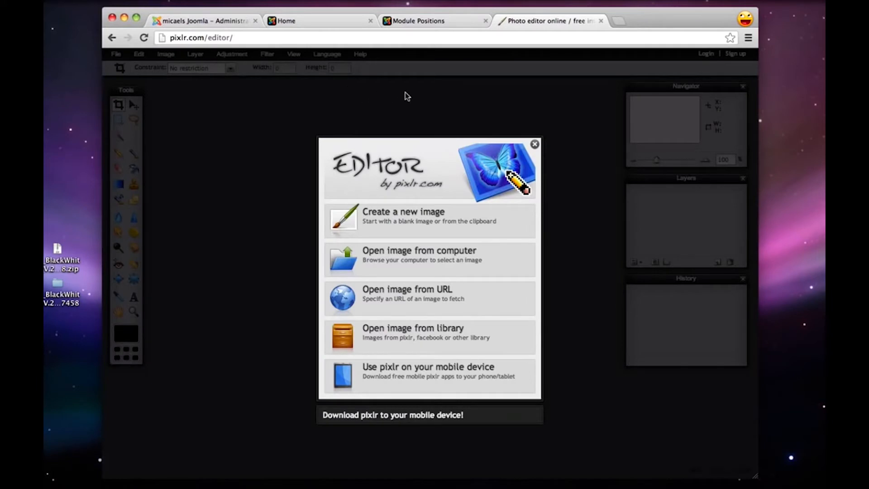
Search Google Images for "beach" in a new browser tab
key("super+t")
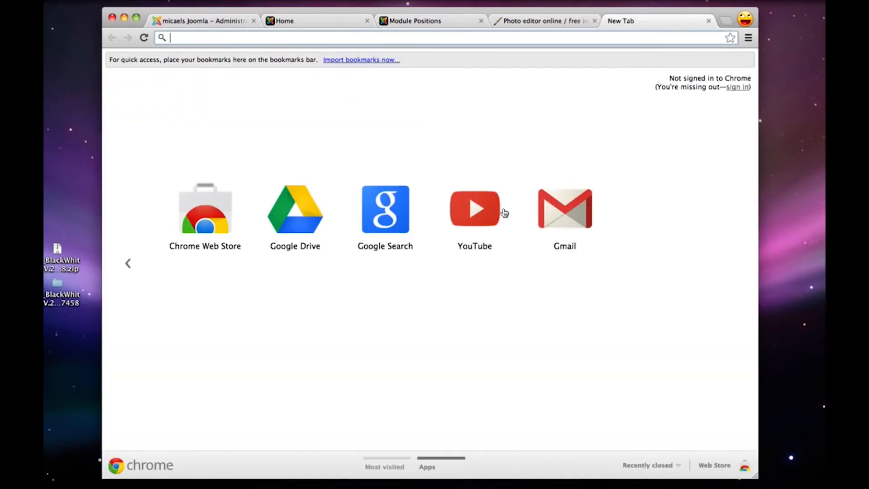
left_click(384, 212)
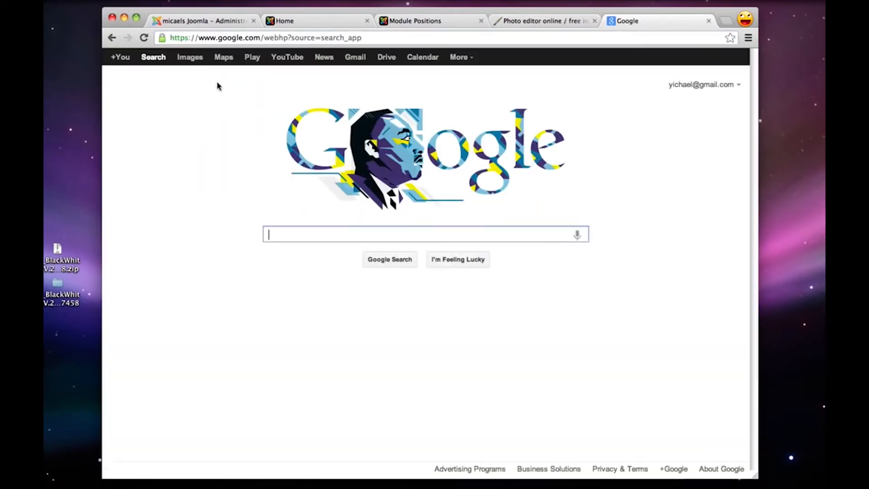
left_click(192, 58)
type("b")
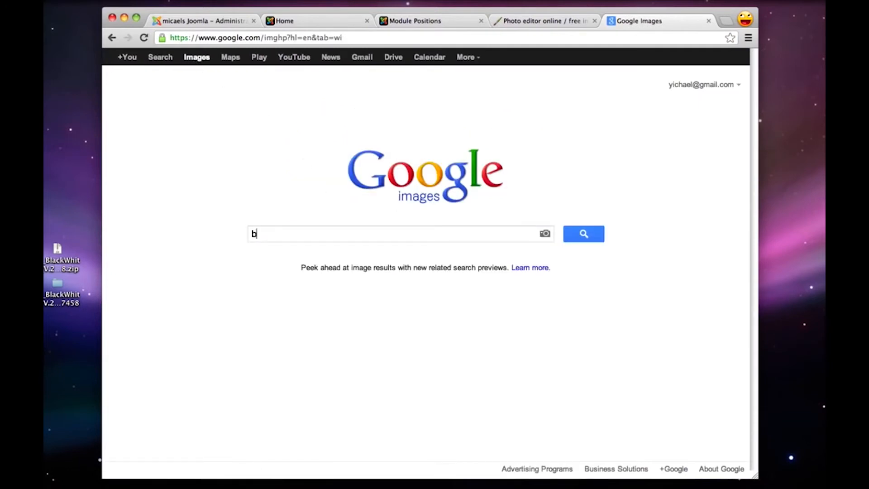
type("each")
key("Return")
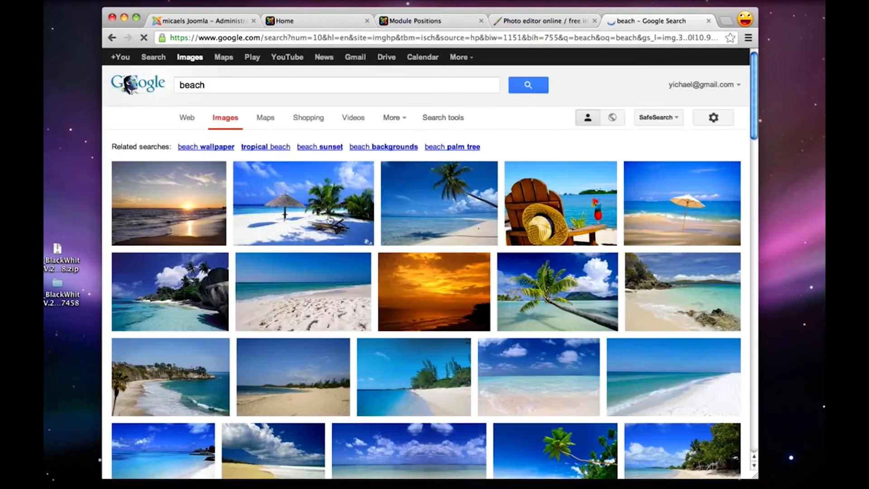
Save the full-size tropical-beach-wallpaper-1920x1200 image with the thatched umbrella to the desktop, then close its tab
mouse_move(293, 201)
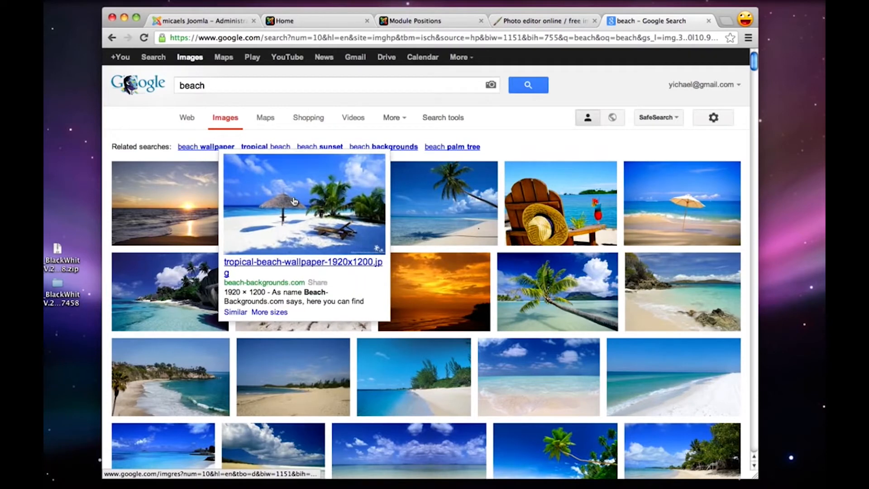
left_click(293, 202)
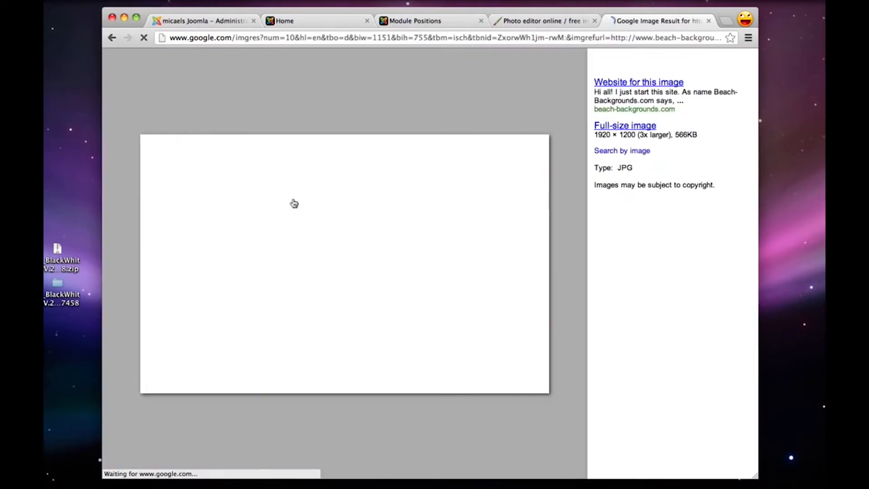
left_click(628, 129)
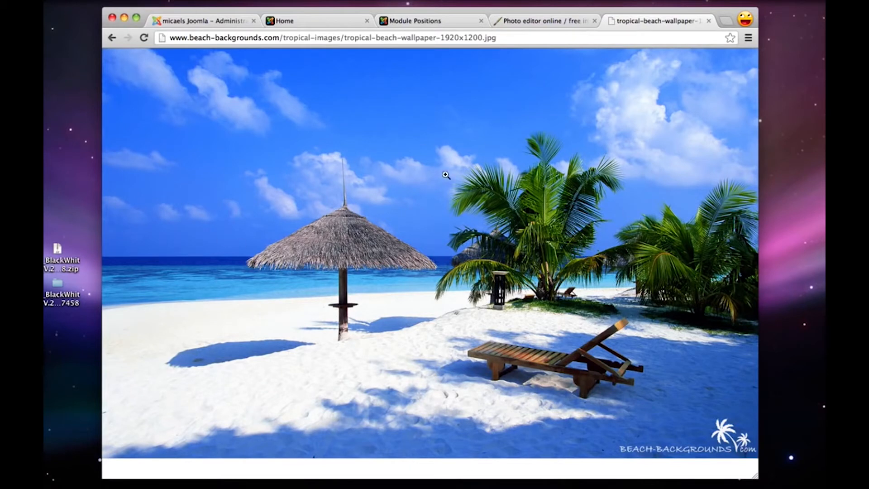
left_click_drag(300, 312, 762, 263)
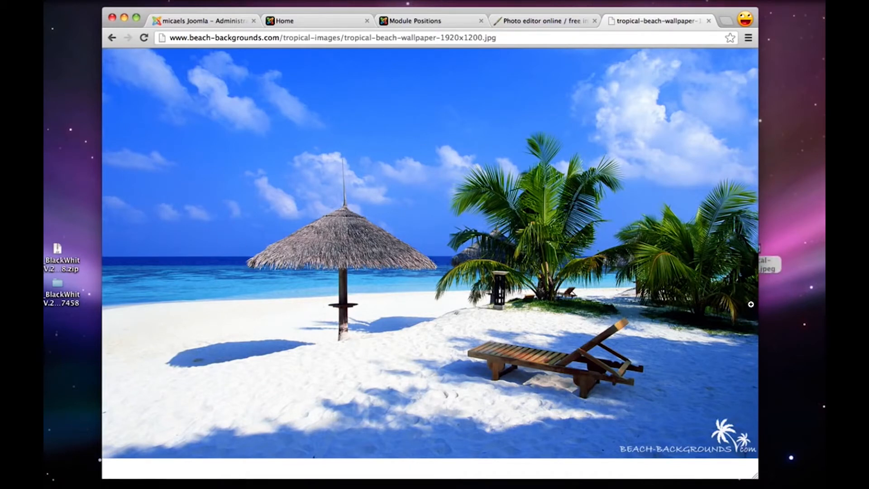
left_click(709, 20)
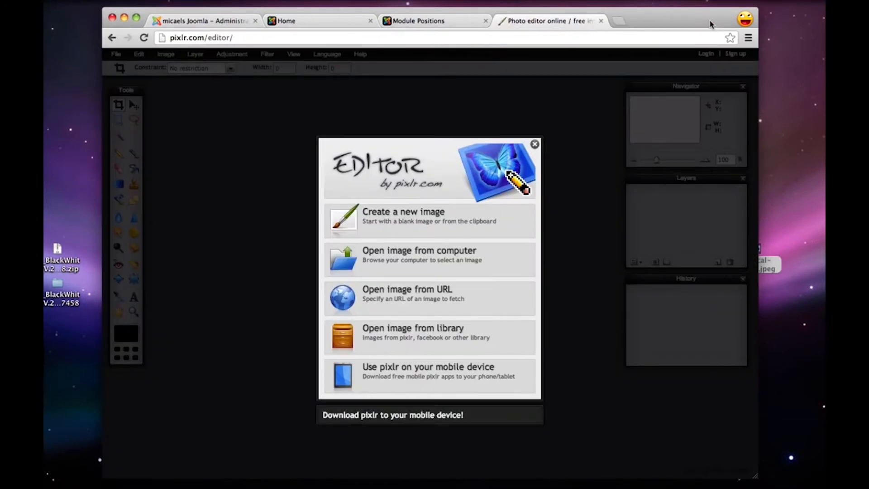
Open the tropical-beach-wallpaper-1920x1200 image from the desktop in Pixlr Editor
left_click(387, 259)
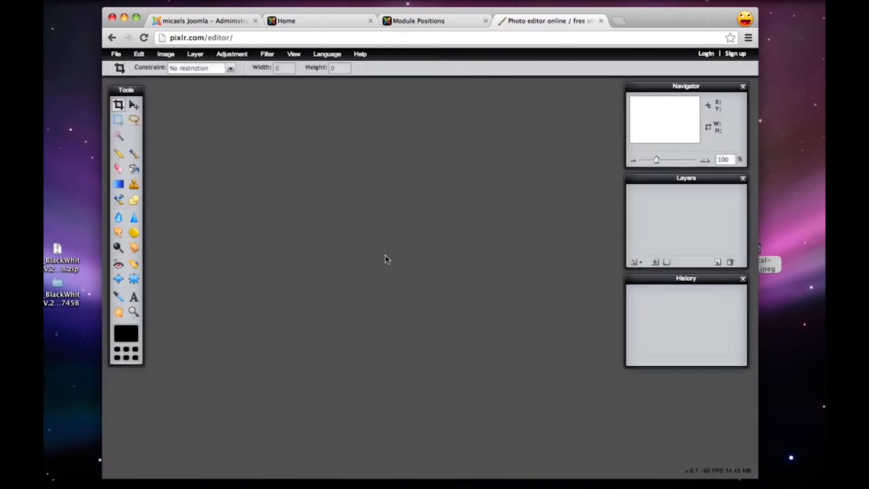
scroll(318, 125, "down", 3)
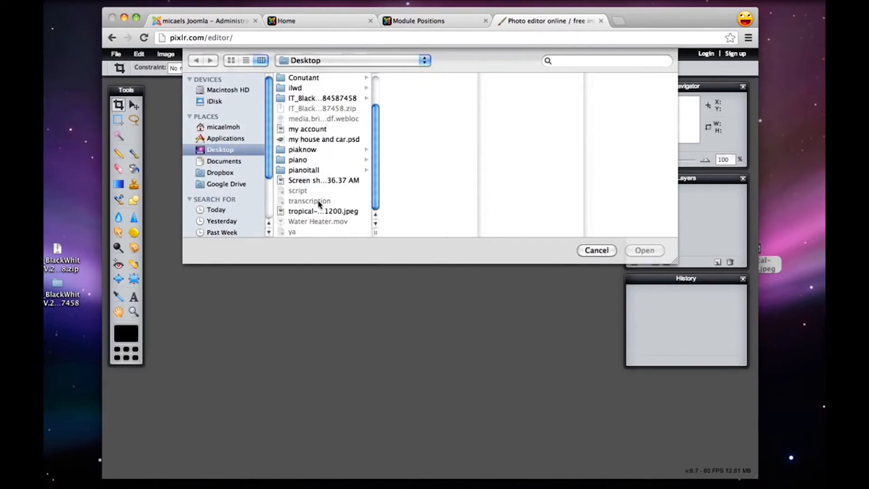
double_click(321, 211)
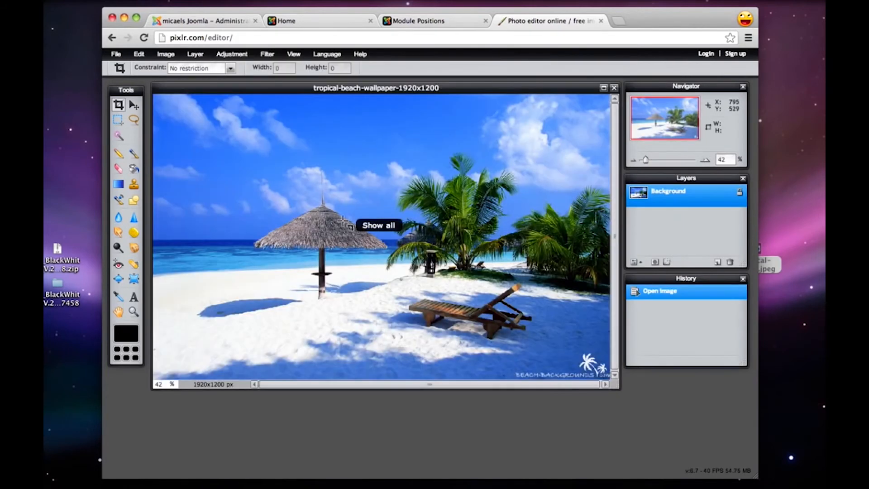
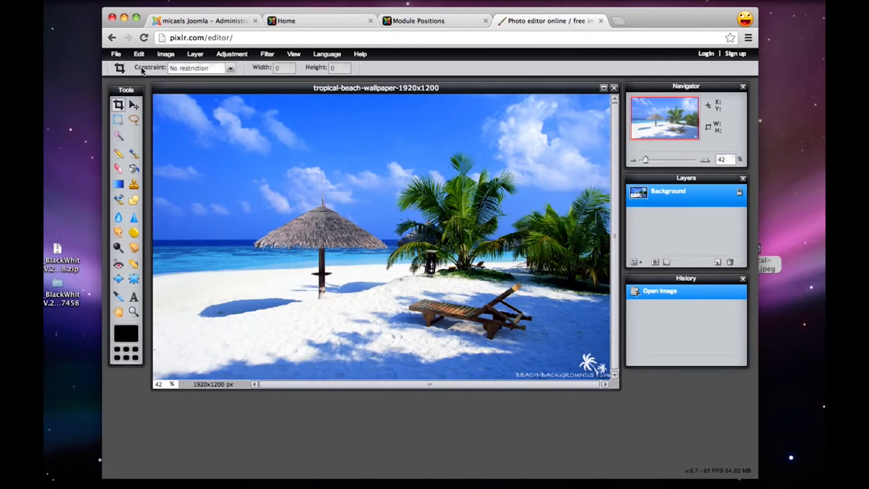
Crop the beach image to a fixed output size of 960 x 380 pixels, framing the thatched umbrella, palms and lounge chair
left_click(226, 68)
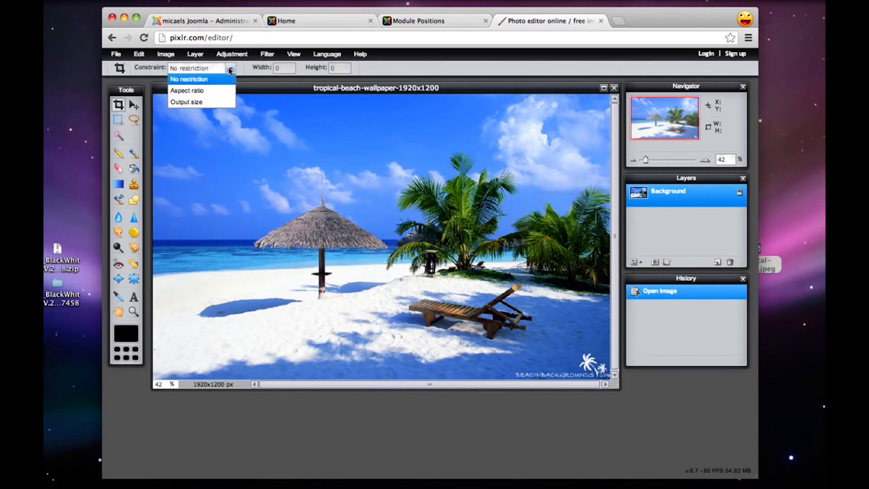
left_click(196, 103)
left_click(289, 69)
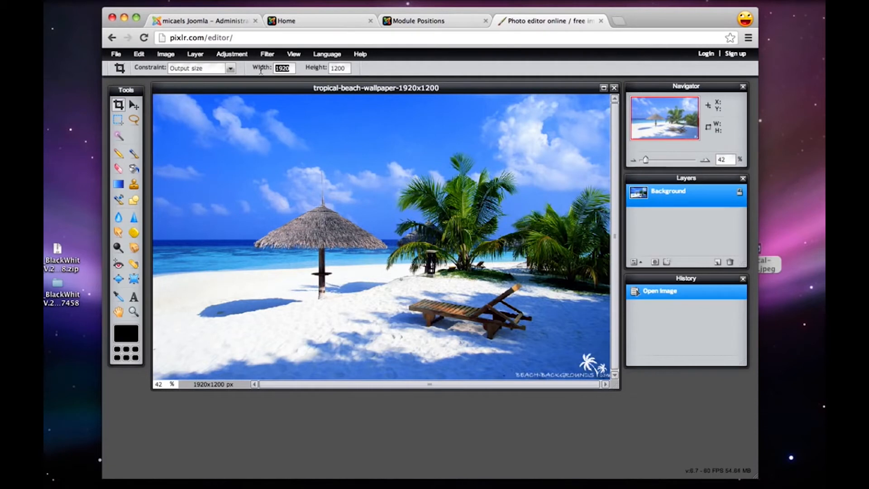
type("9")
left_click(341, 68)
type("380")
left_click_drag(163, 168, 593, 400)
left_click_drag(468, 271, 460, 274)
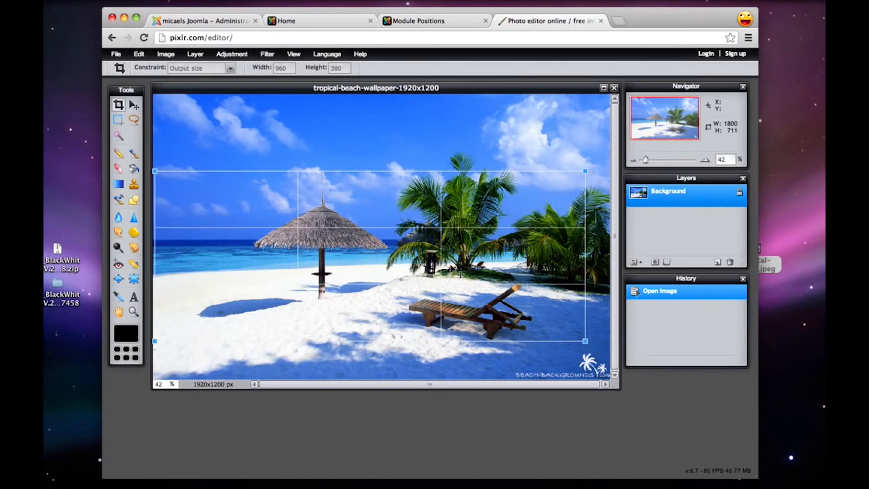
key("Return")
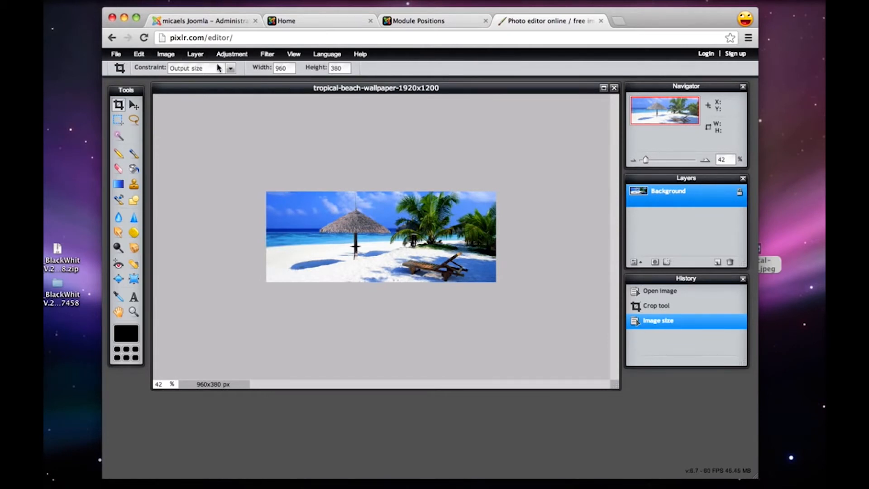
Check the cropped image's canvas size without changing it and view the image at 100% zoom
left_click(165, 54)
left_click(177, 78)
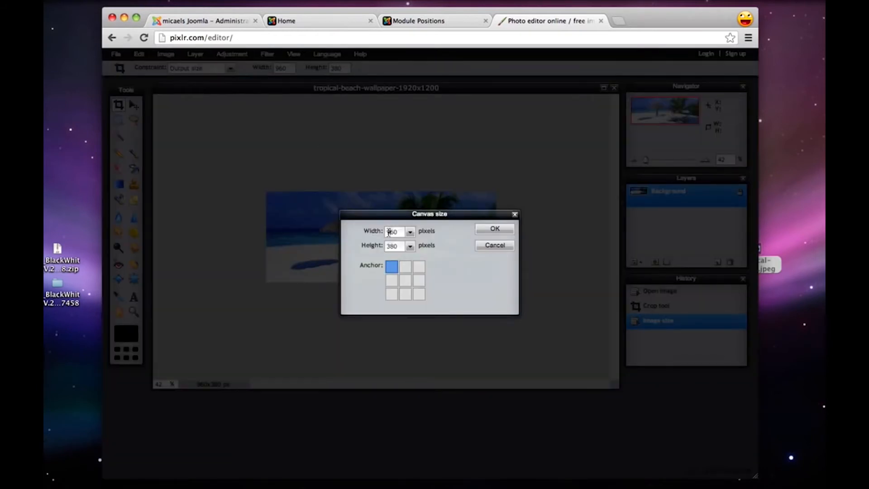
left_click(492, 246)
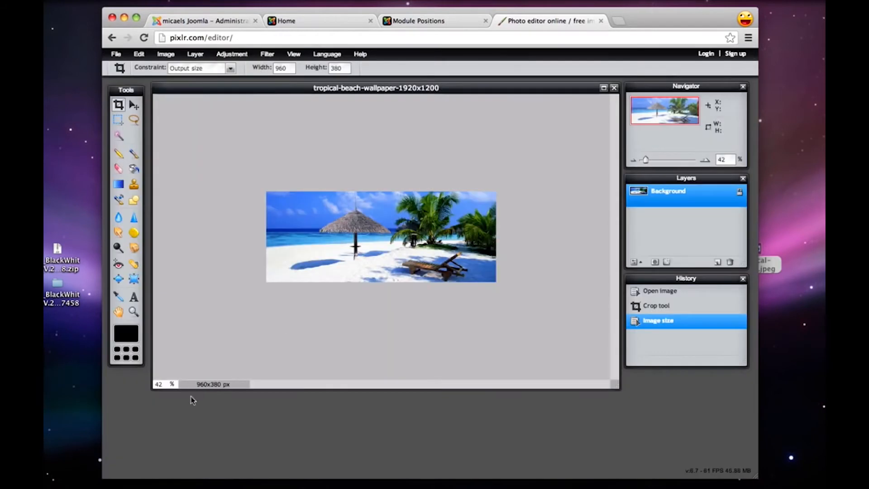
left_click_drag(162, 384, 121, 387)
type("100")
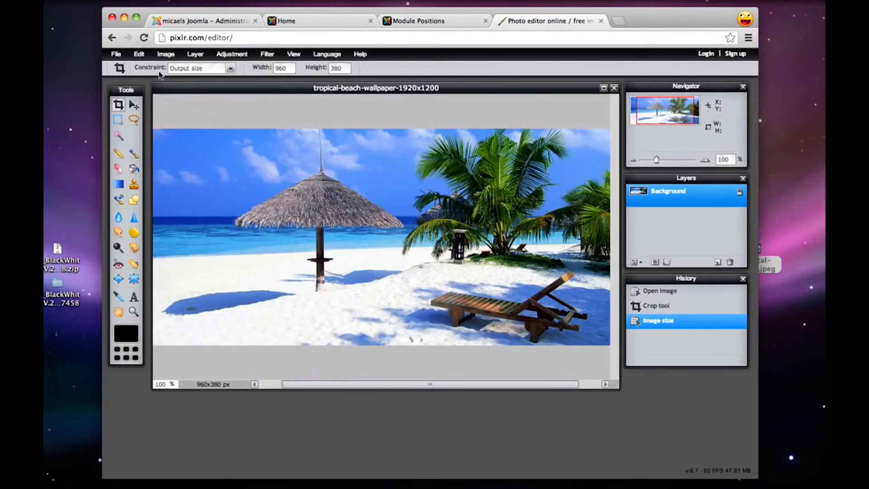
Save the cropped image to the desktop as the JPEG beach.jpg and place its icon above the original wallpaper file
left_click(117, 54)
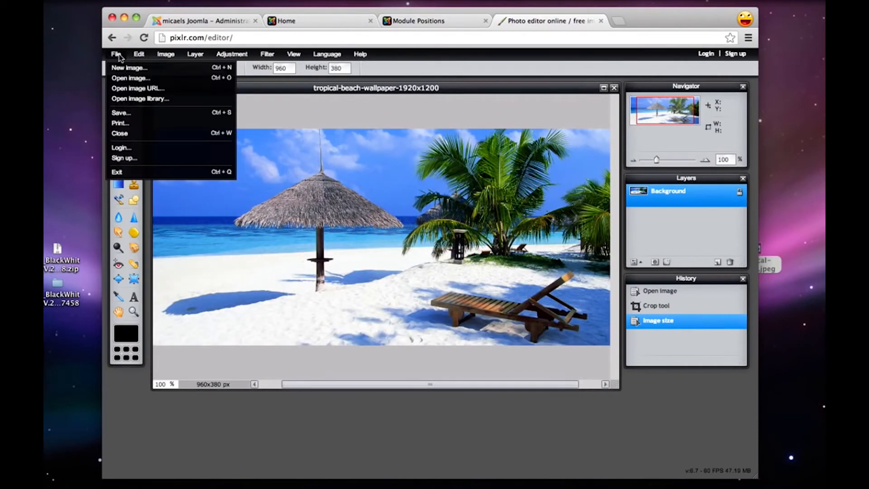
left_click(131, 112)
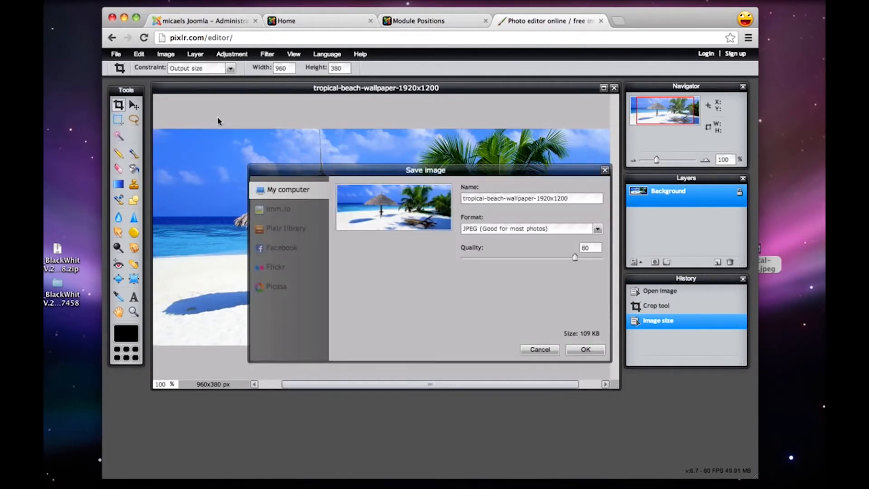
left_click(585, 198)
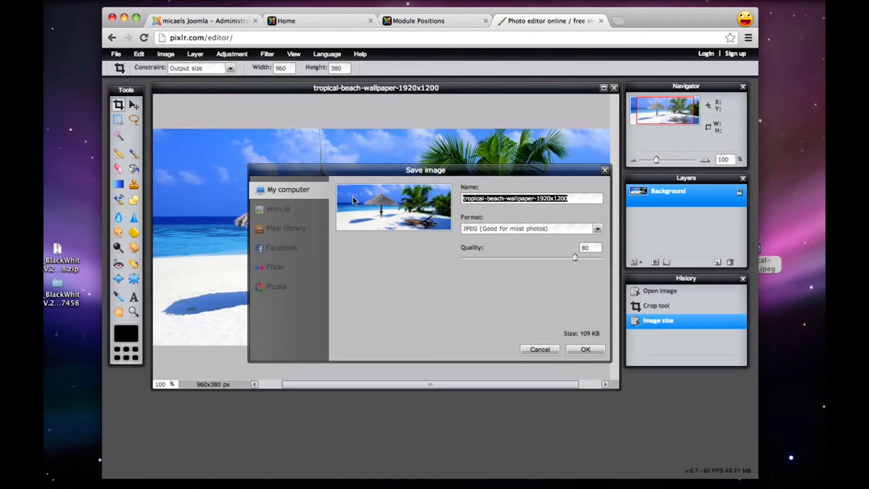
type("beach.jpg")
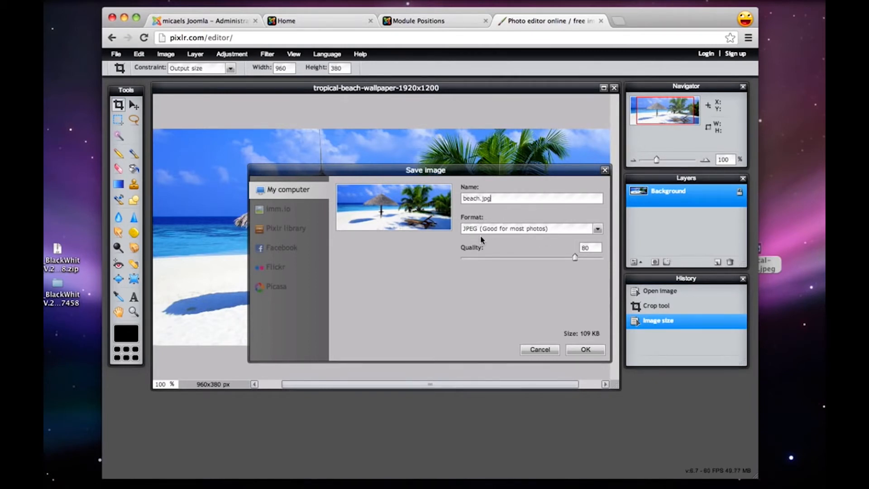
left_click(583, 352)
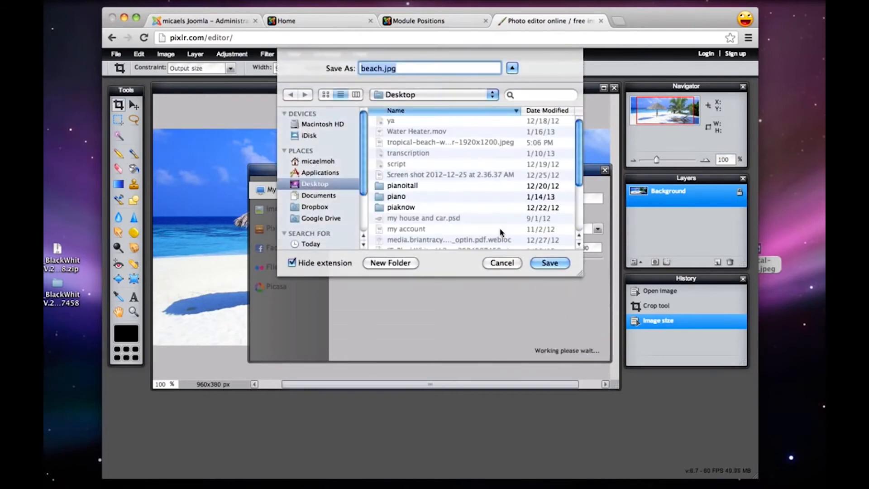
left_click(550, 262)
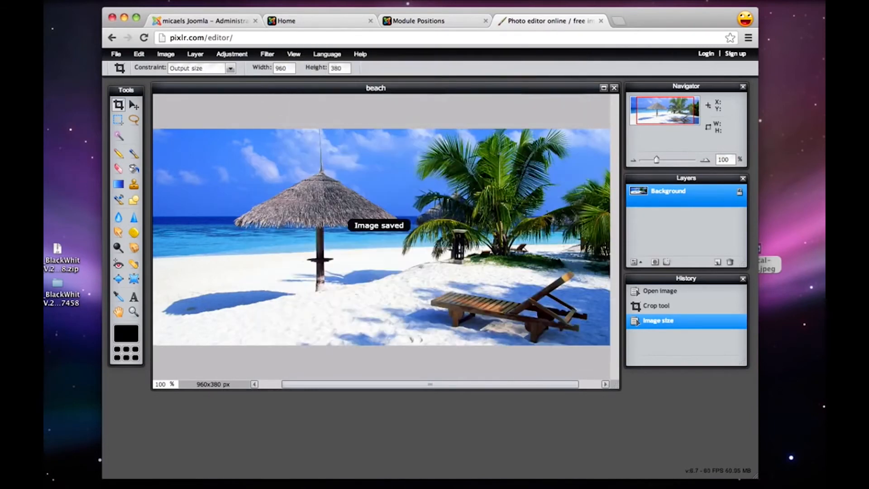
left_click_drag(813, 13, 765, 209)
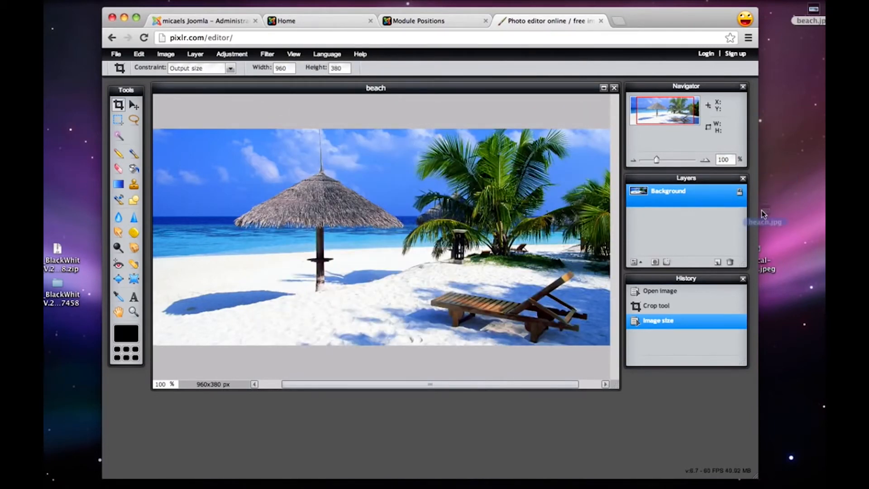
left_click(783, 200)
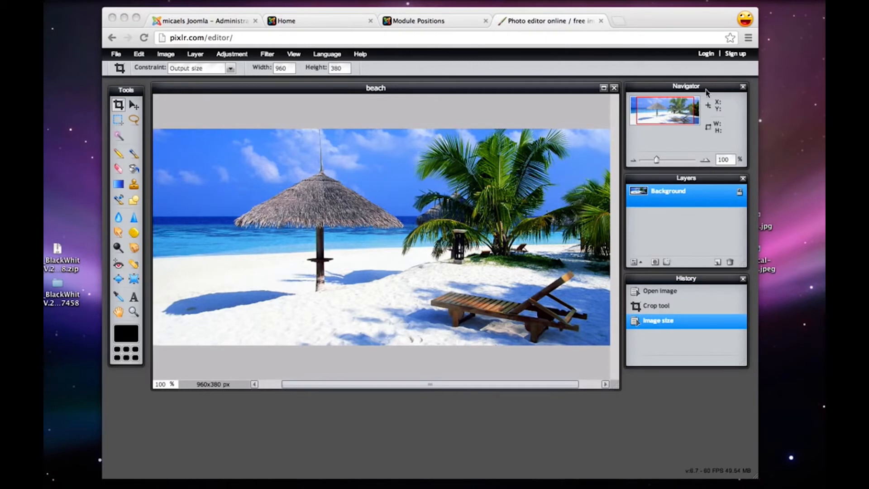
Close the Pixlr tab, return to the Joomla administration and close the IceSlideshow module
left_click(601, 21)
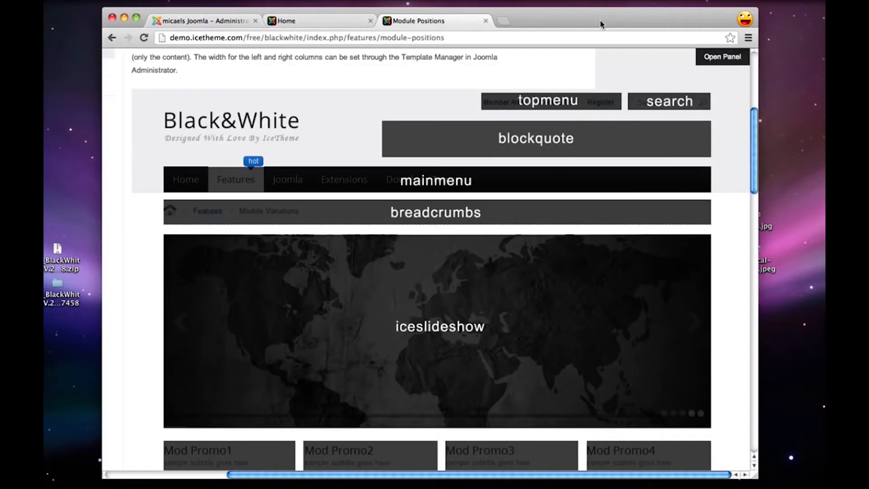
left_click(301, 25)
left_click(204, 22)
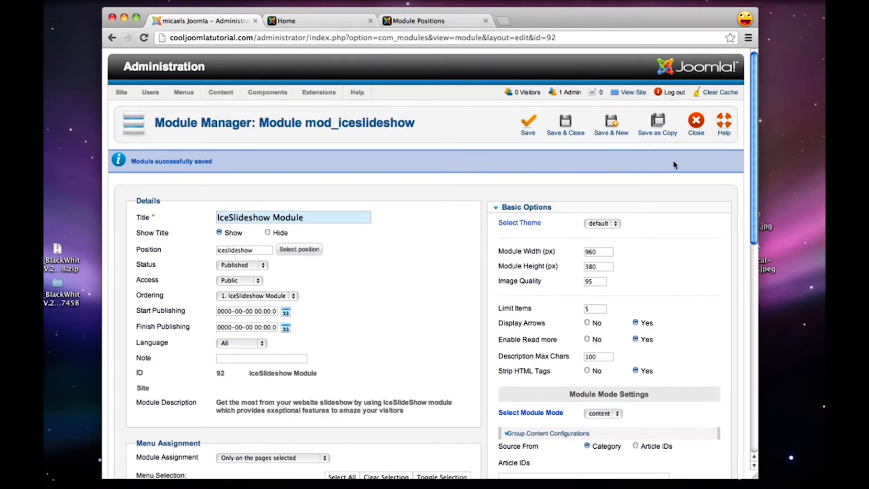
left_click(696, 122)
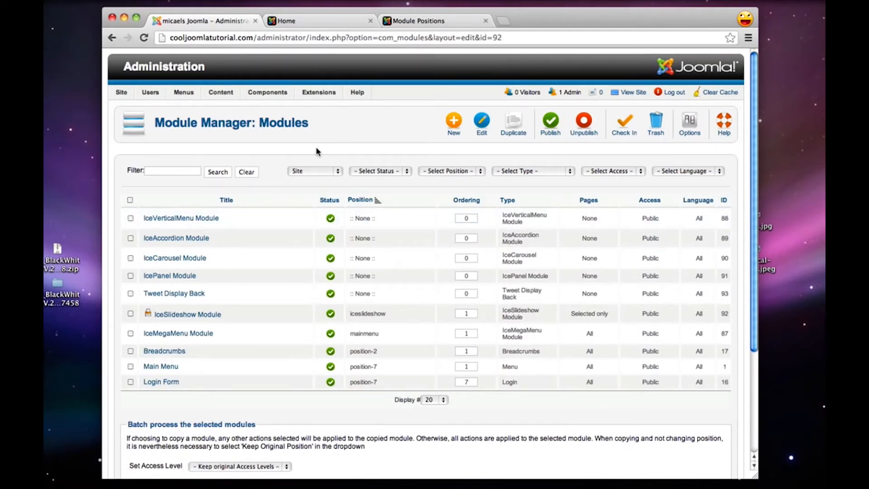
Open the sampledata/iceslideshow folder in the Media Manager
mouse_move(223, 91)
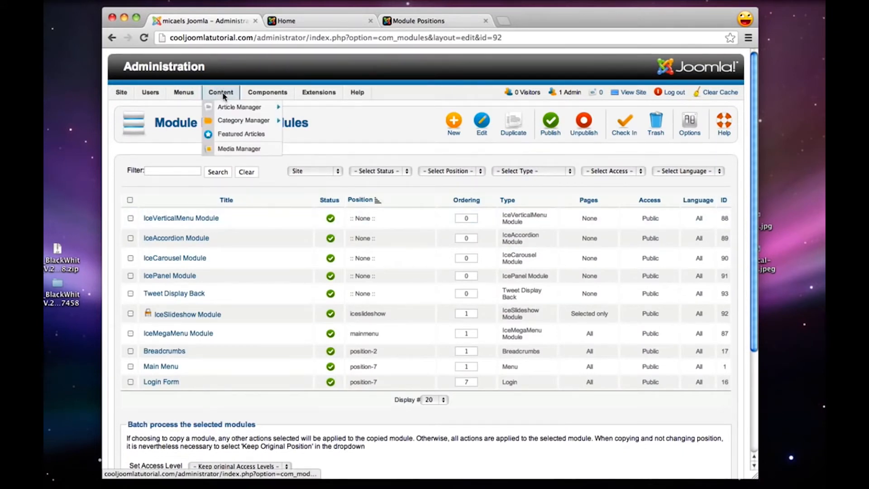
left_click(241, 149)
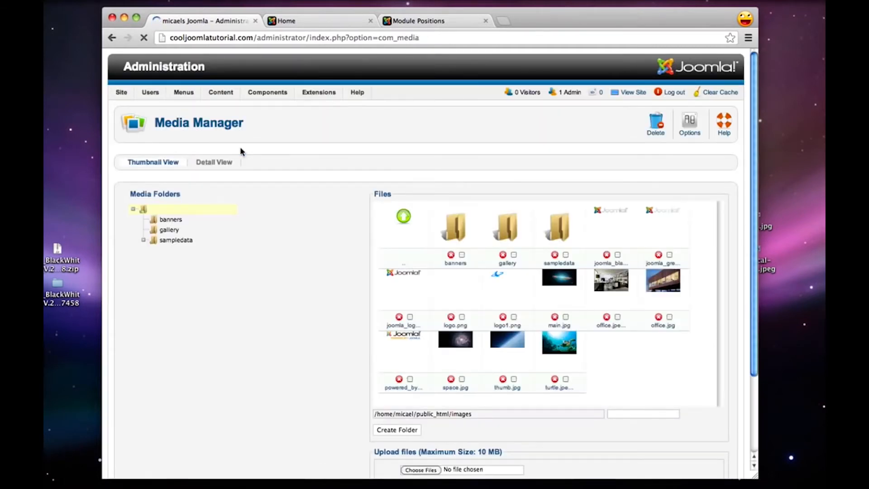
scroll(229, 167, "down", 1)
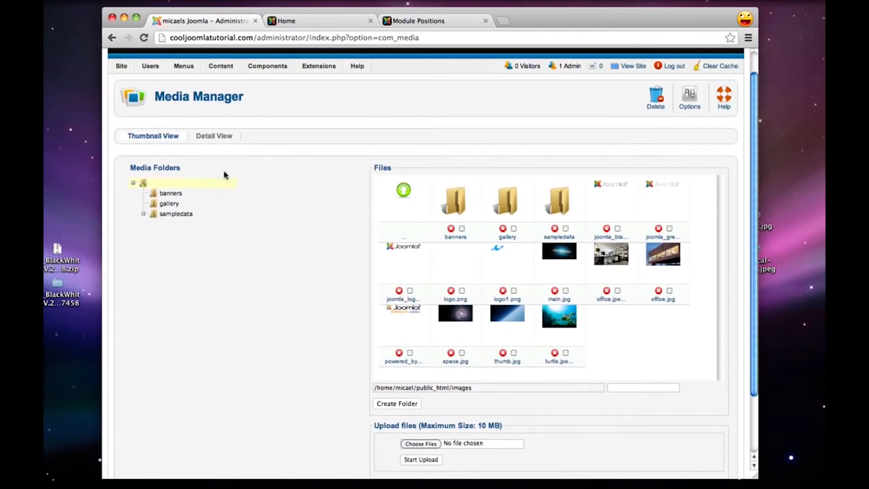
left_click(166, 216)
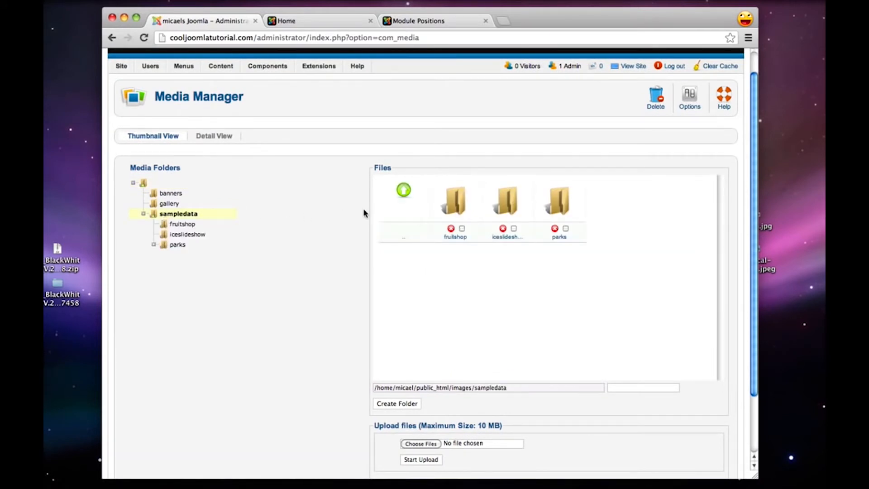
left_click(507, 211)
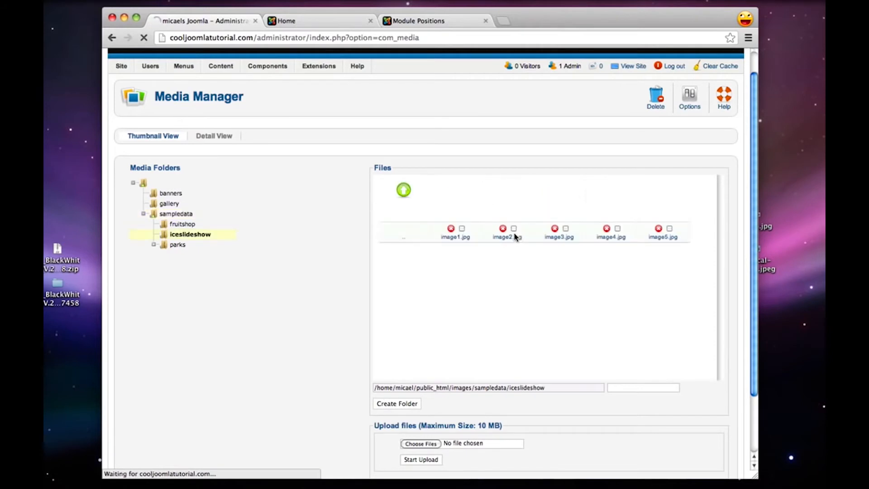
Delete the five sample slides, image1.jpg to image5.jpg, from the iceslideshow folder
left_click(462, 230)
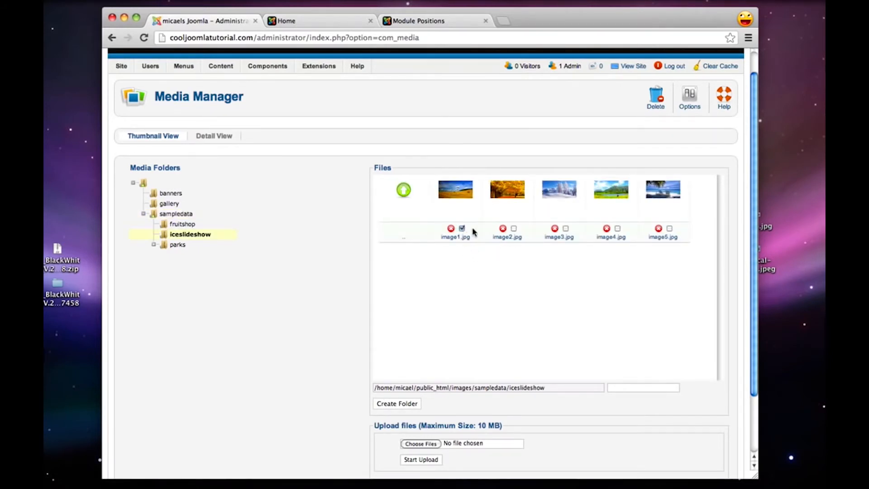
left_click(514, 229)
left_click(618, 229)
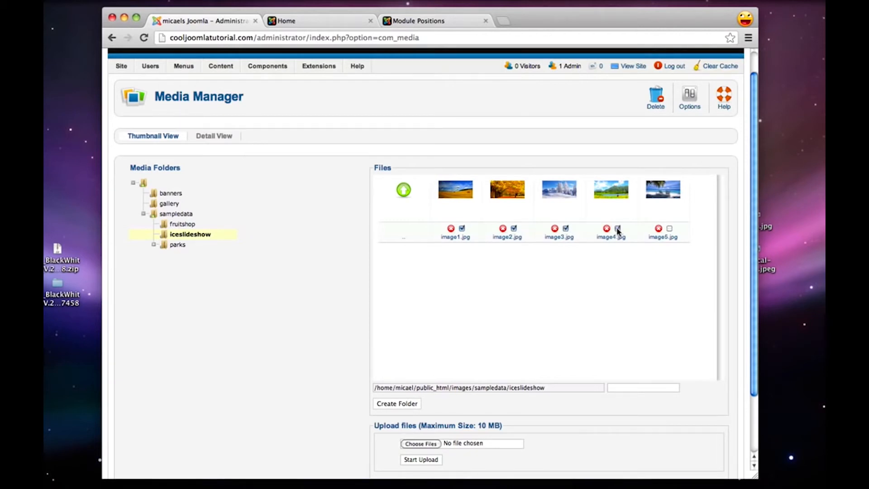
left_click(669, 229)
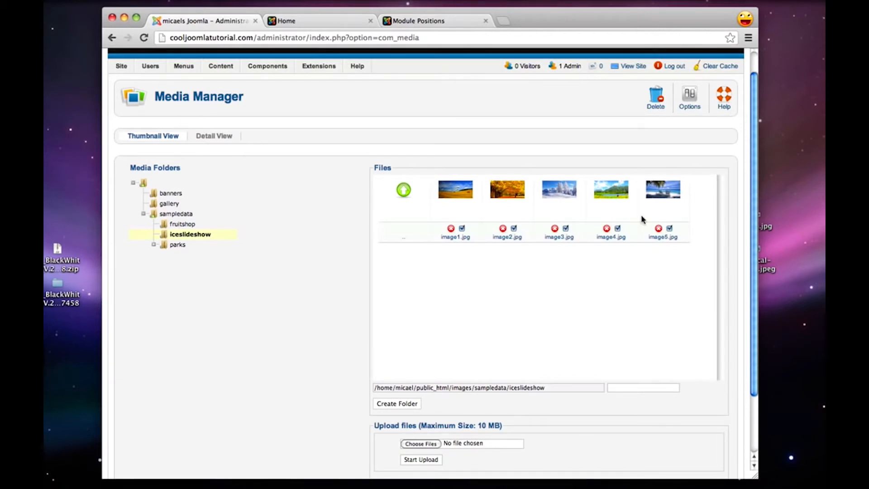
left_click(659, 104)
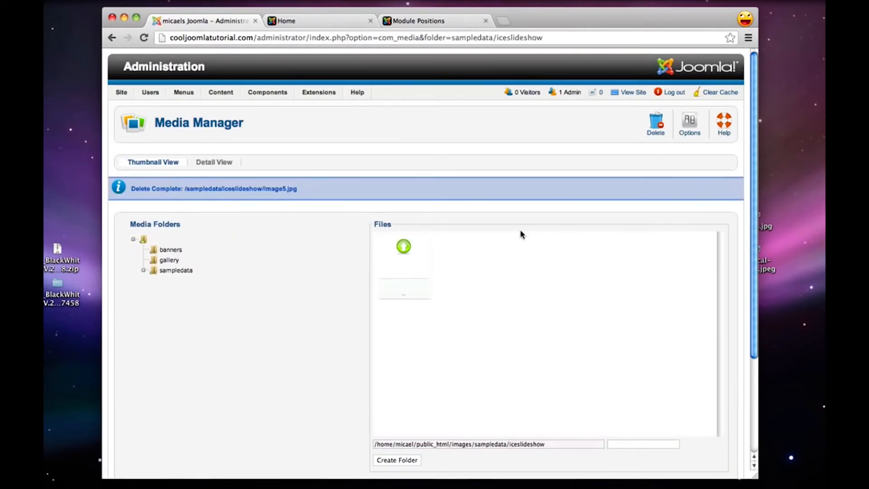
Upload sushi1.jpg, sushi2.jpg and sushi3.jpg from the desktop's blackandwhite folder into the iceslideshow folder
scroll(521, 234, "down", 3)
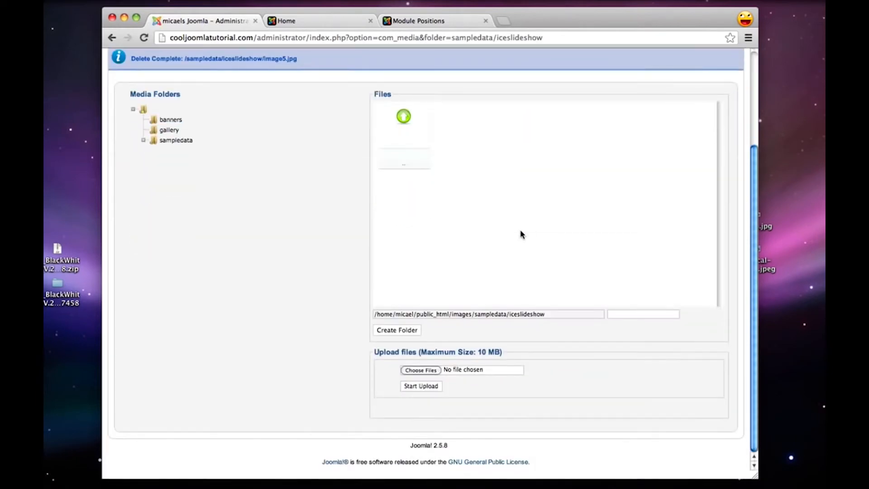
left_click(431, 376)
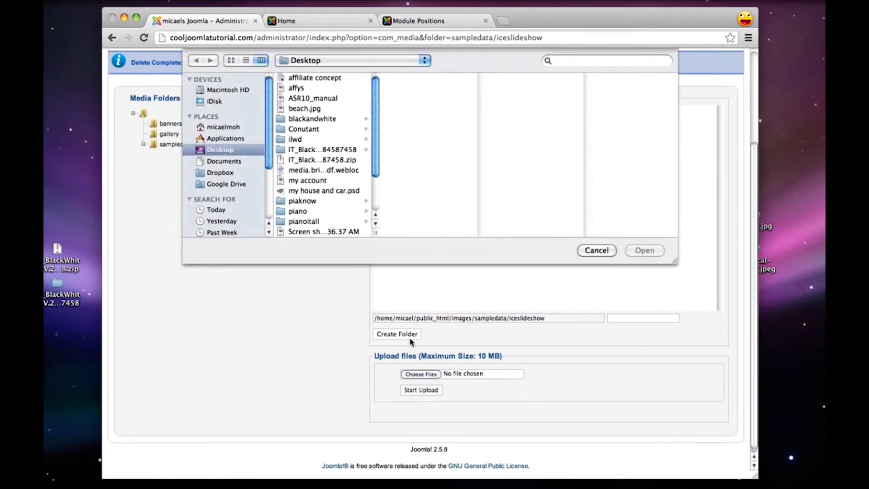
left_click(322, 121)
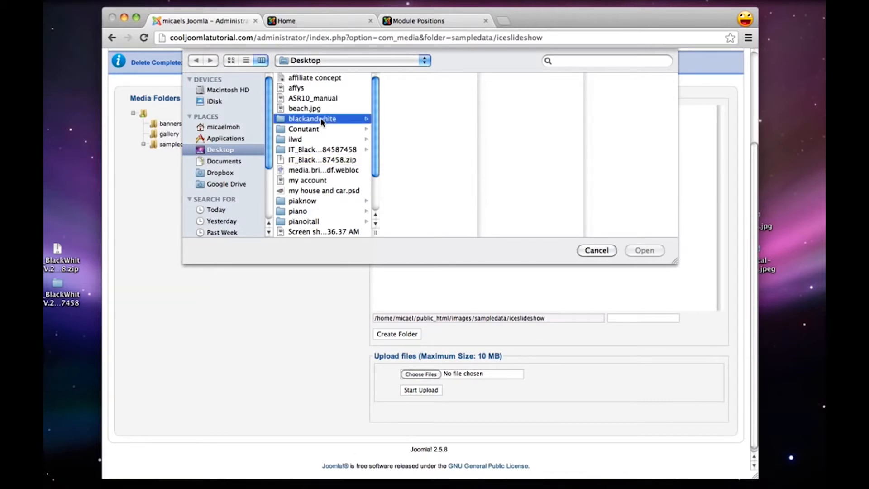
left_click(409, 132)
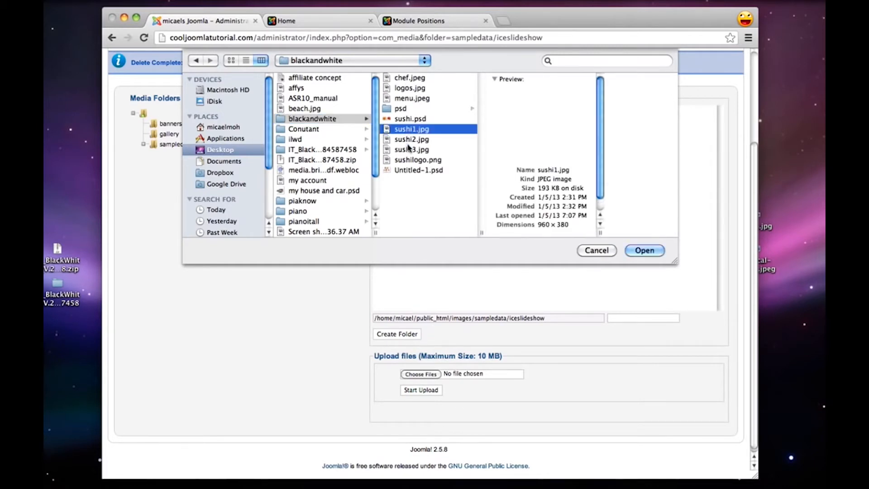
left_click(409, 149, "shift")
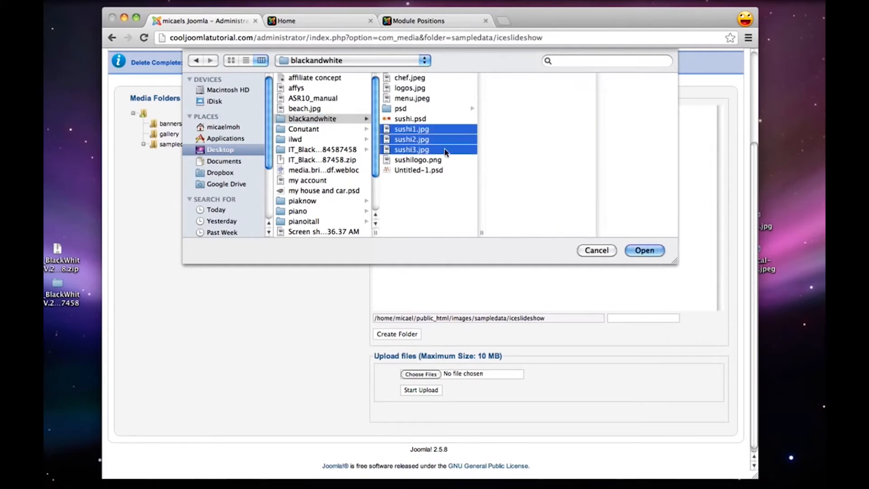
left_click(432, 186)
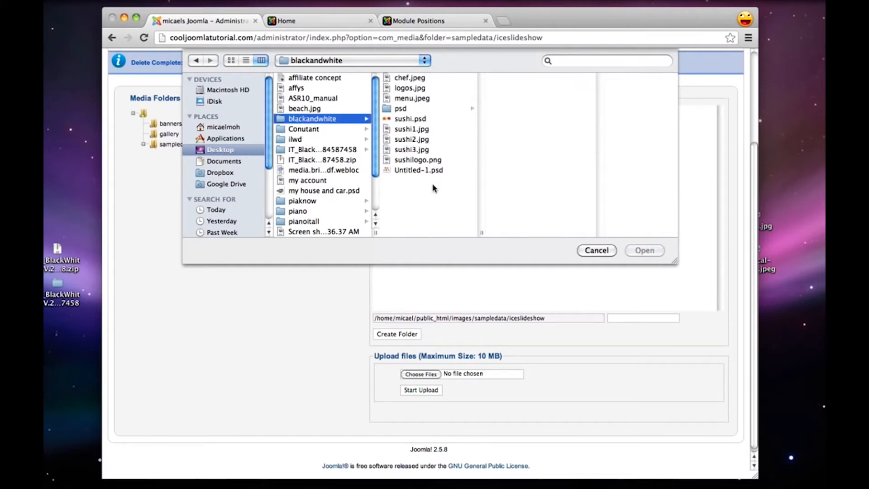
left_click(412, 132)
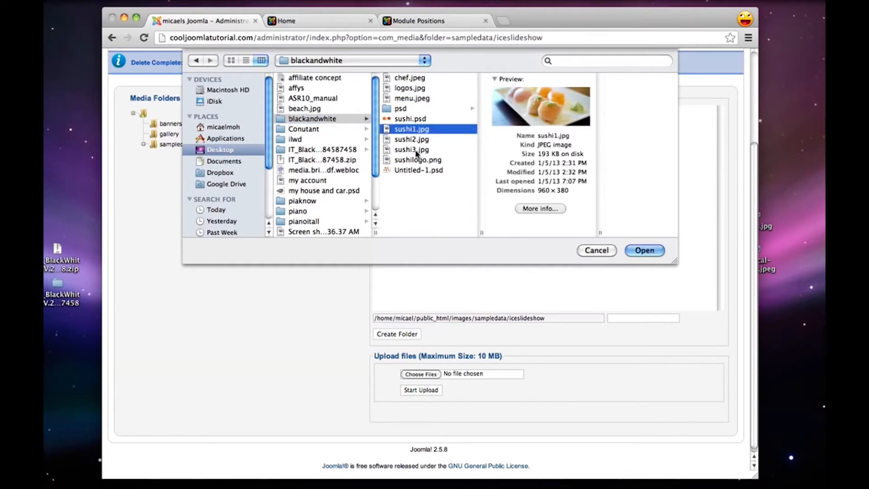
left_click(413, 150, "shift")
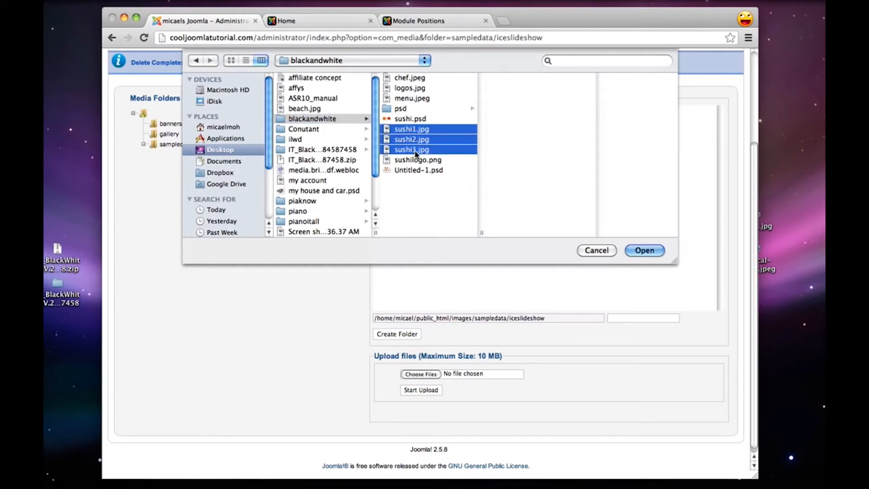
left_click(645, 249)
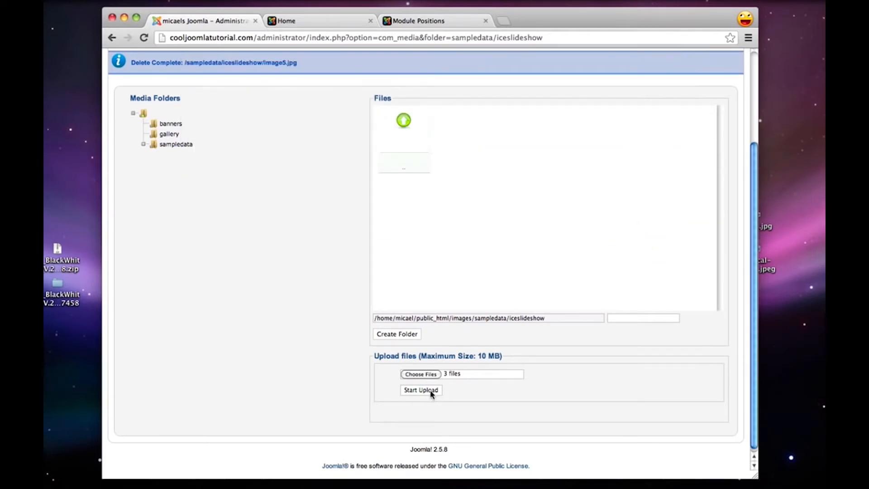
left_click(430, 393)
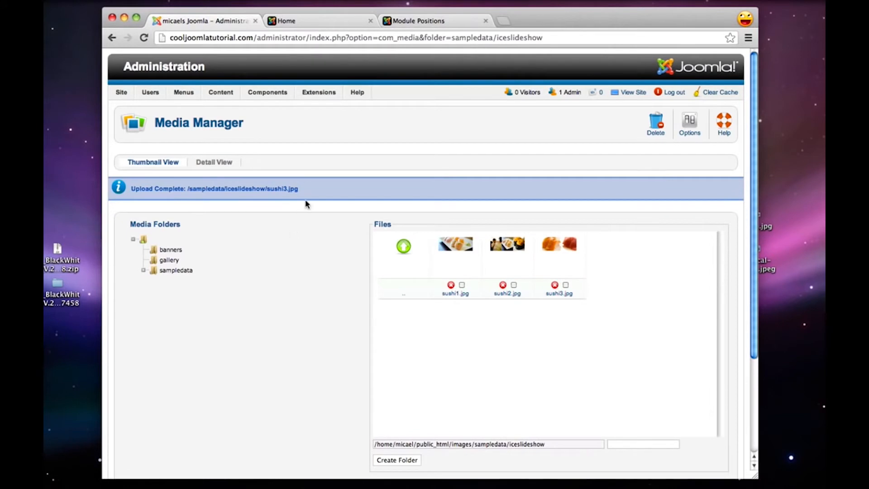
Open the IceSlideshow module from the Module Manager and set its module mode to file
mouse_move(319, 93)
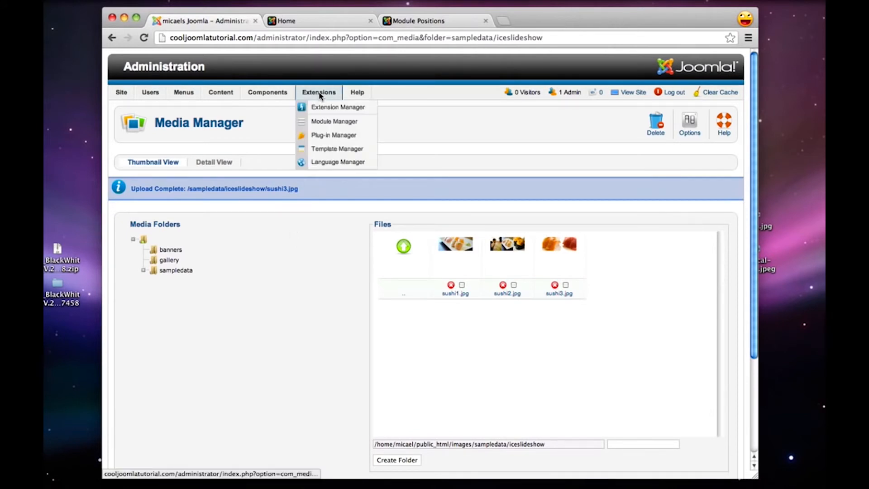
left_click(334, 119)
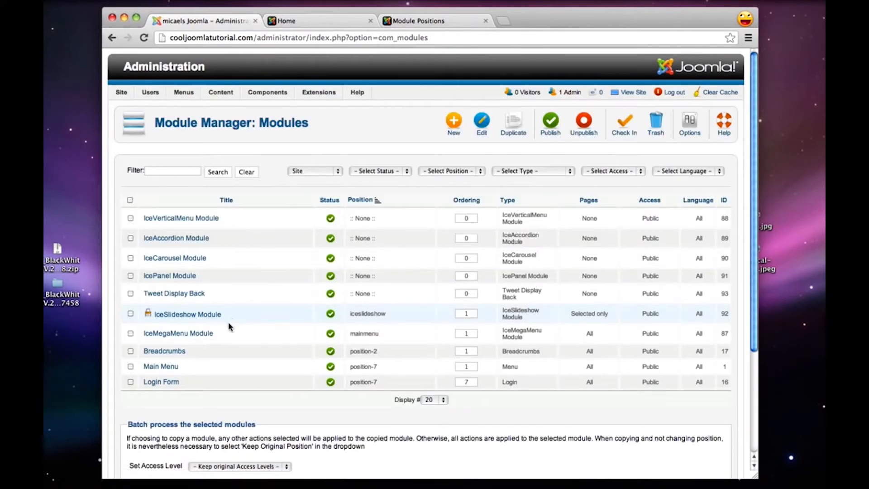
left_click(200, 316)
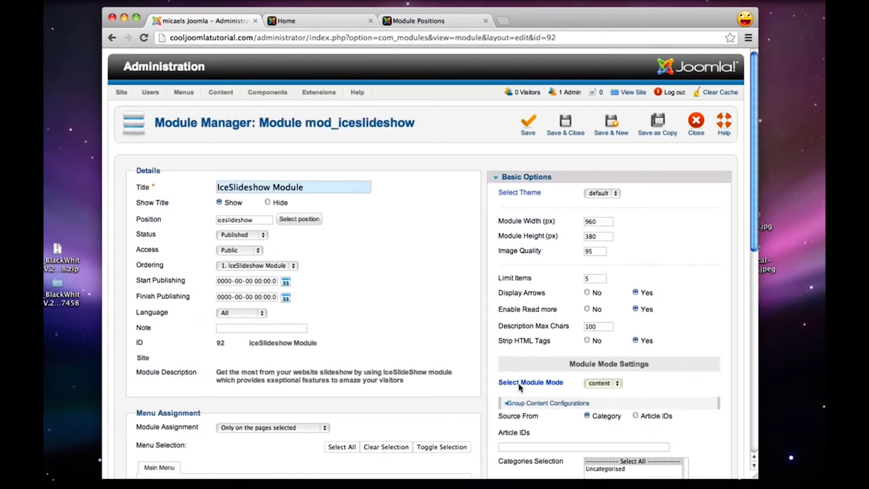
left_click(603, 383)
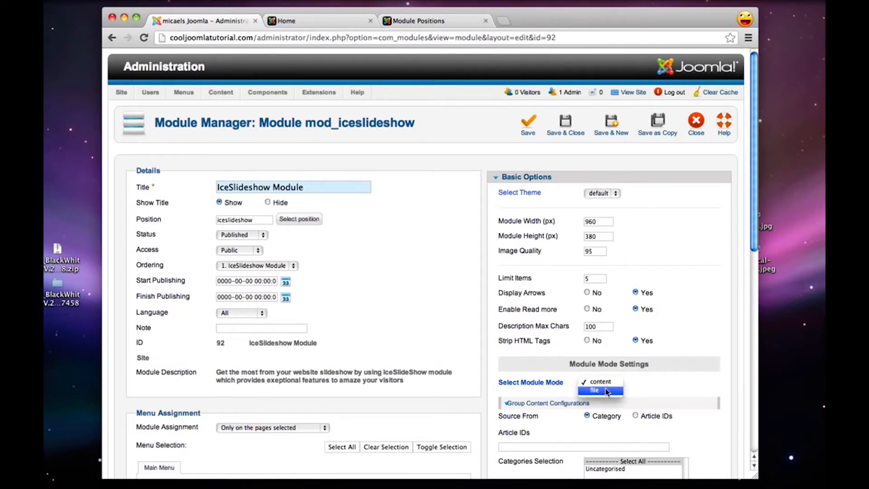
left_click(606, 393)
Caption the first slide, sushi1.jpg, as "The best Sushi in Los Angeles!"
scroll(627, 396, "down", 3)
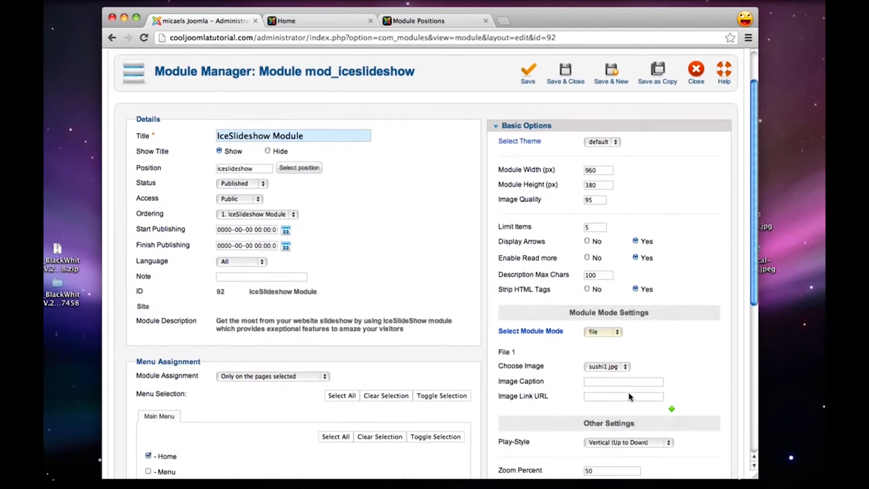
scroll(629, 396, "down", 1)
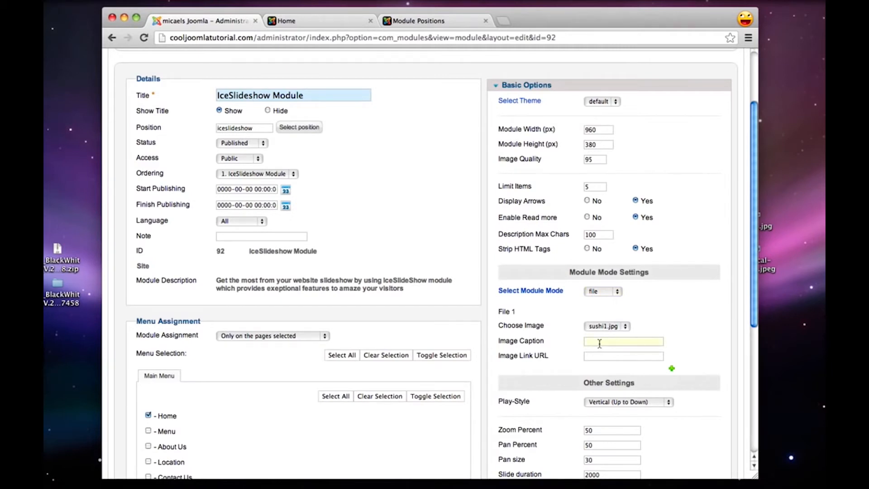
type("T")
type("he bes")
type("t Sushi in Los Angeles!")
Add a second slide using sushi2.jpg with the caption "Traditional, Simple & Elegant"
left_click(671, 370)
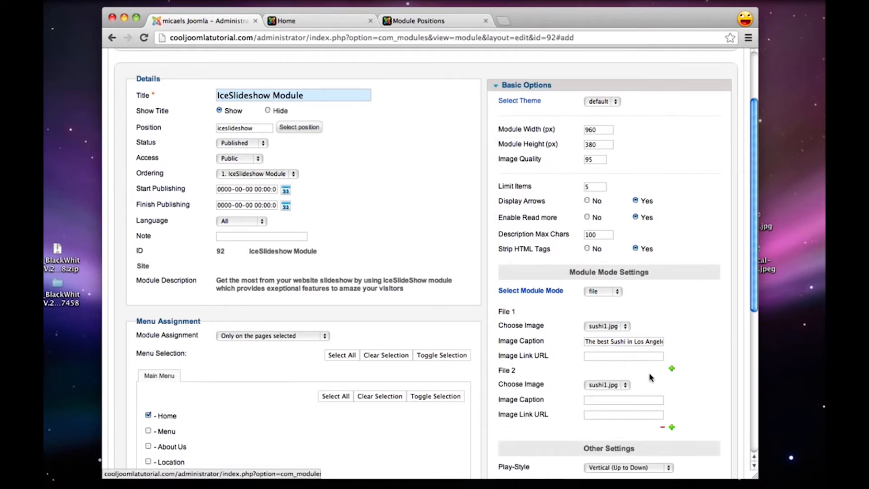
left_click(598, 387)
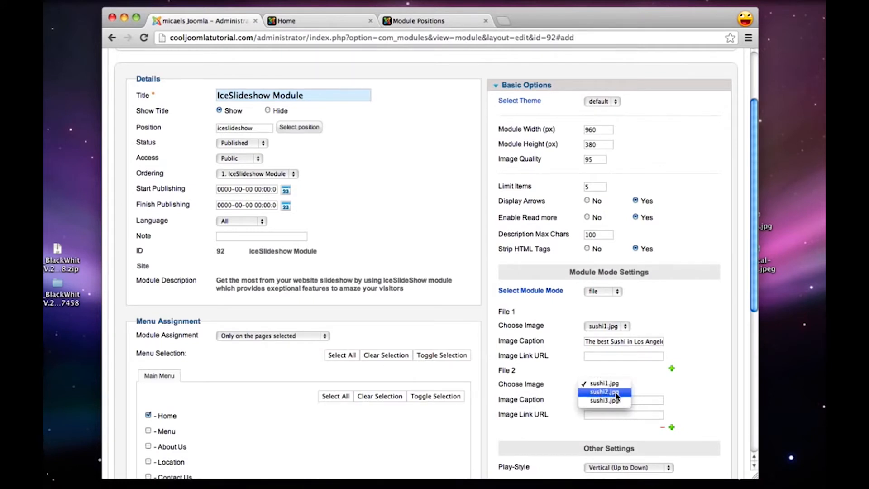
left_click(604, 392)
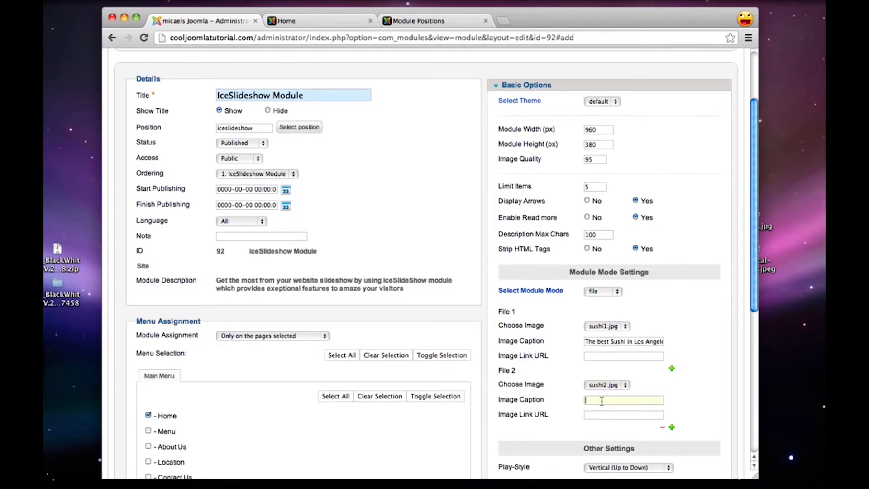
type("T")
type("tional, Simple & Elegant")
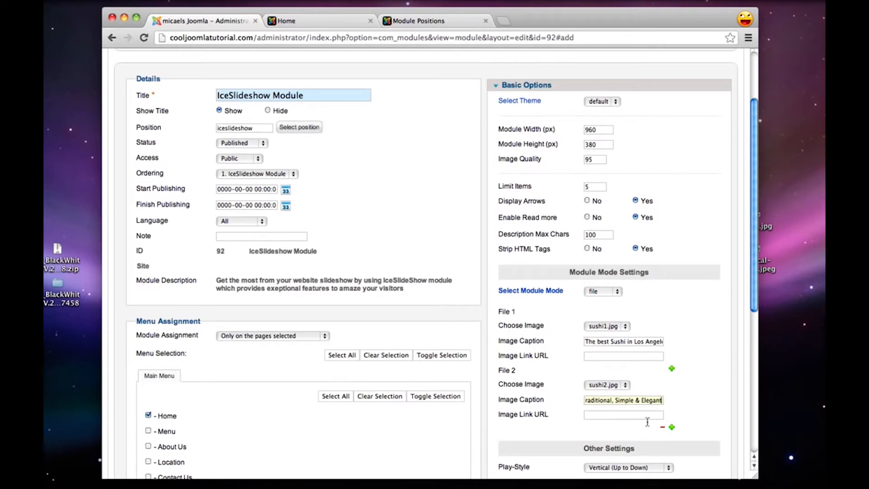
Add a third slide using sushi3.jpg with the caption "World renowned Sushi chef!"
left_click(672, 428)
scroll(648, 432, "down", 3)
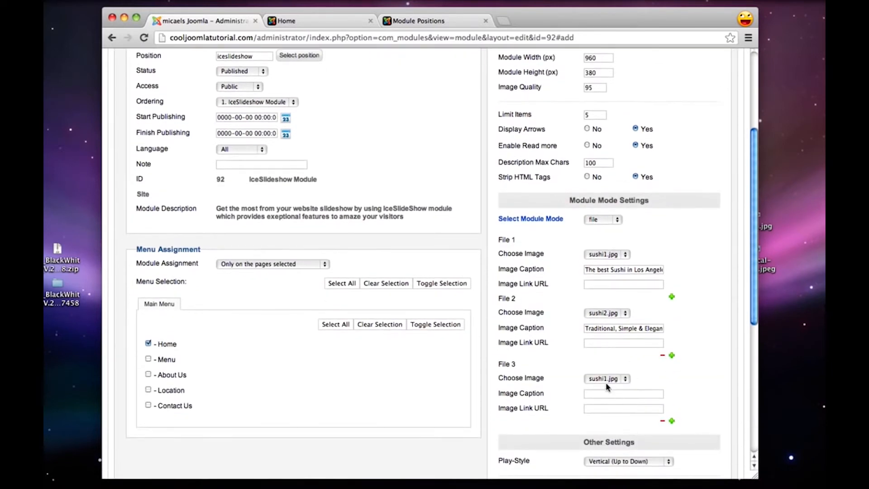
left_click(606, 378)
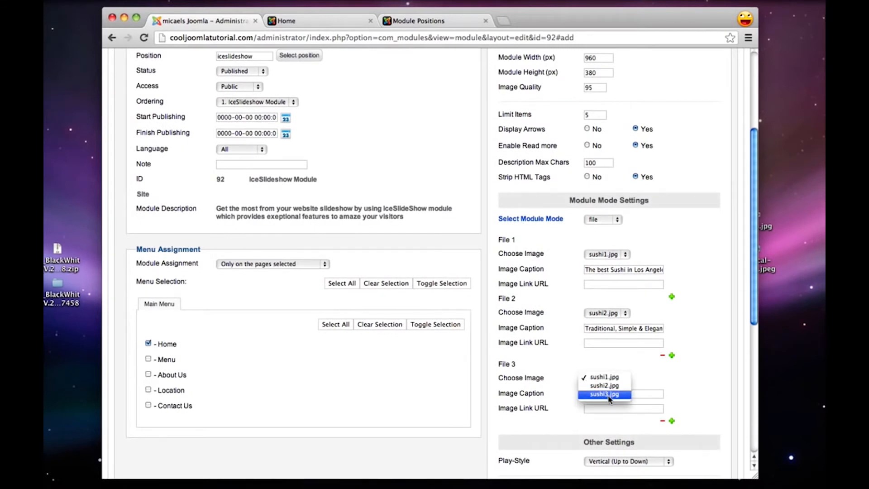
left_click(609, 394)
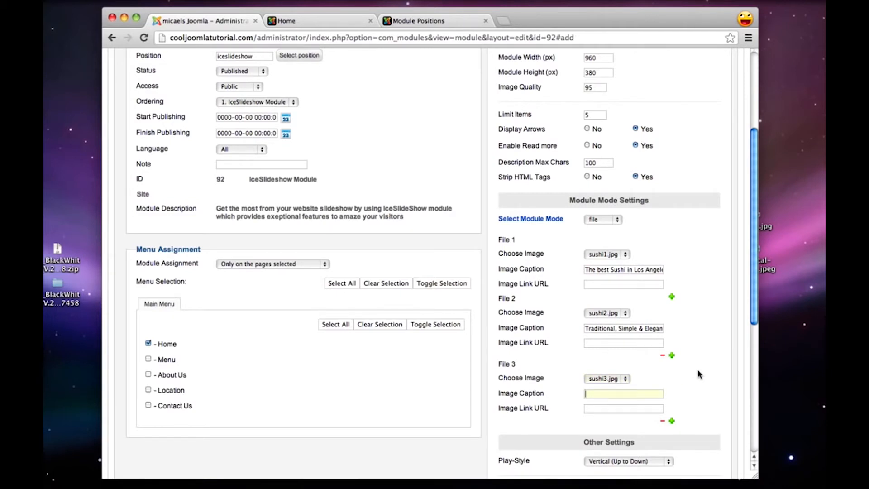
type("W")
type("orld renowned Sushi chef!")
Review the slideshow's other settings and the available Play-Style options
scroll(699, 361, "down", 5)
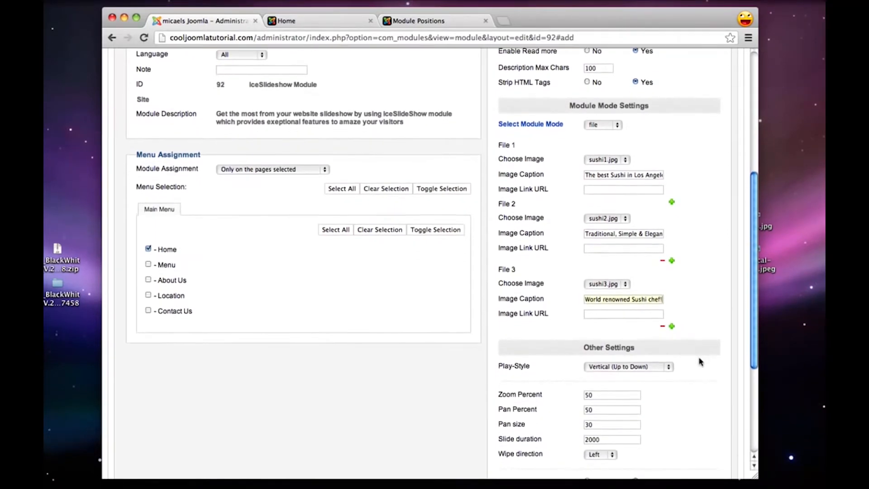
scroll(699, 361, "down", 2)
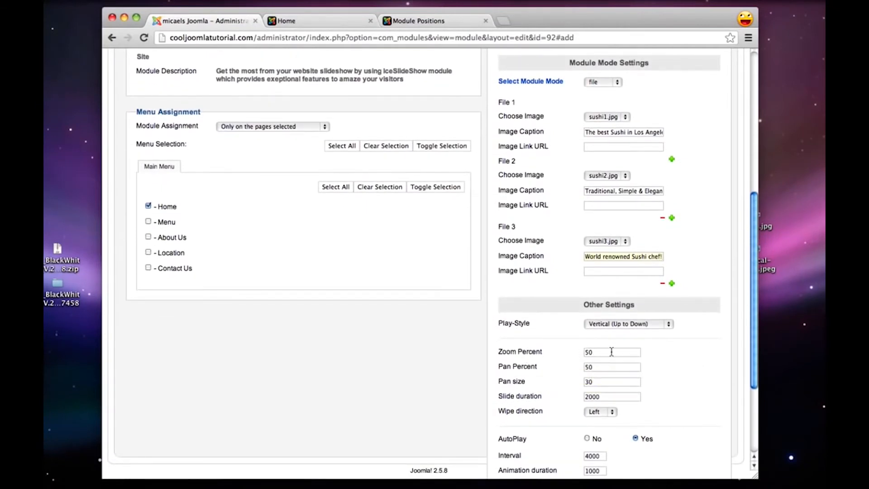
scroll(611, 352, "down", 1)
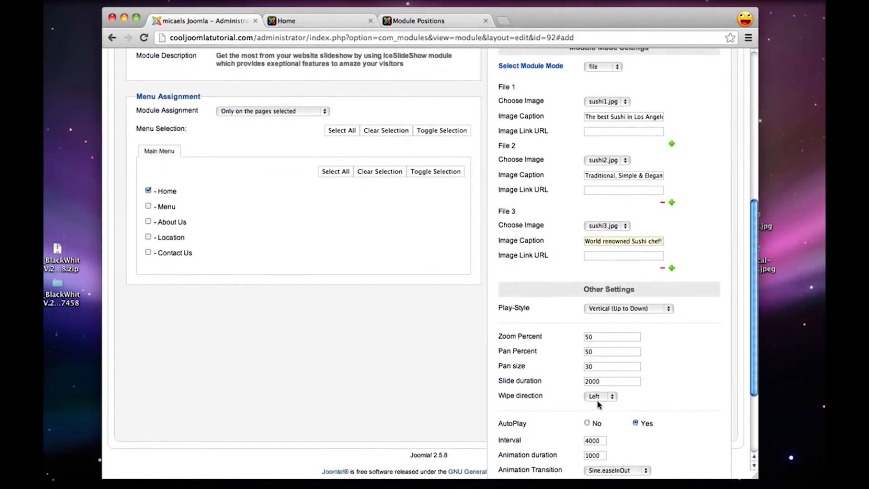
scroll(597, 402, "down", 2)
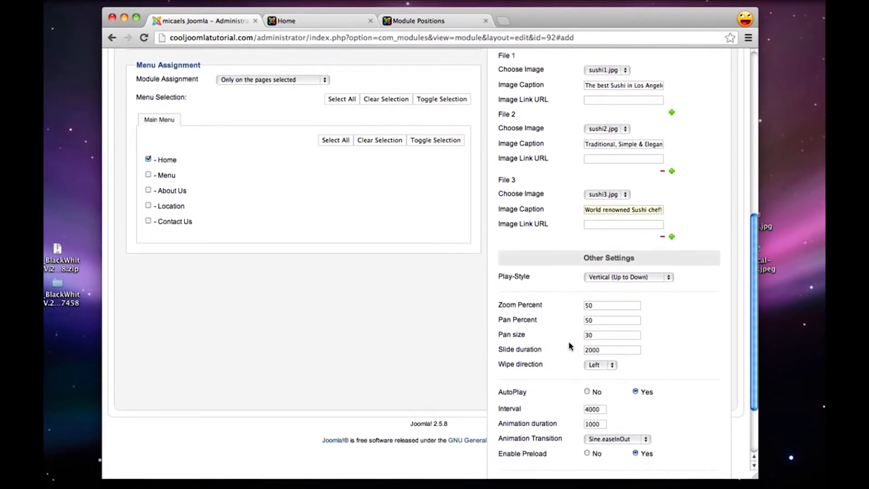
left_click(623, 277)
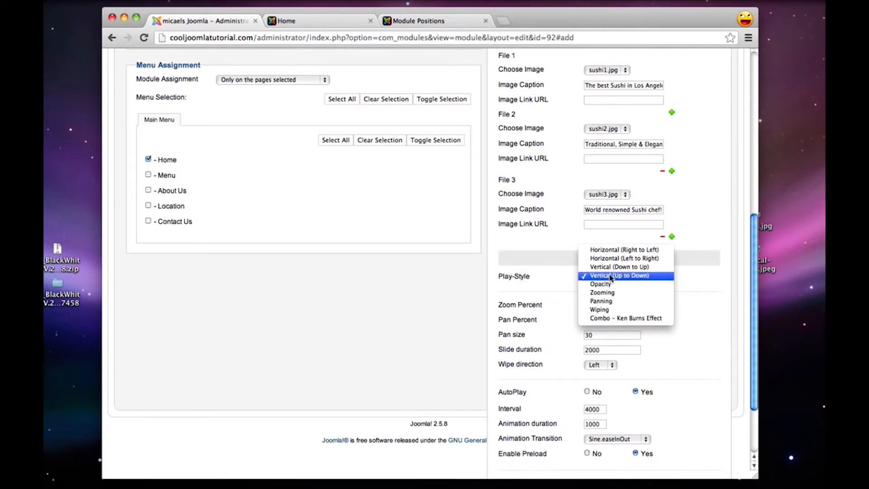
left_click(530, 302)
scroll(533, 294, "down", 3)
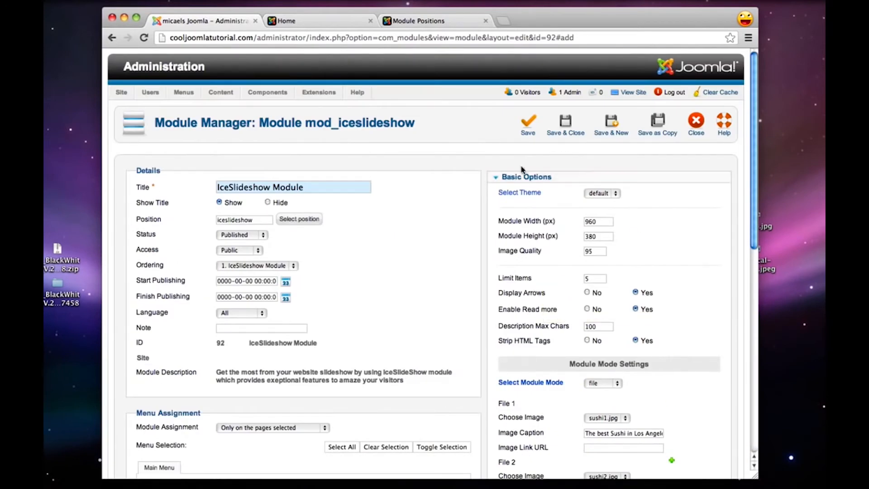
Save and close the IceSlideshow module and reload the site's home page to view the new slides
left_click(572, 126)
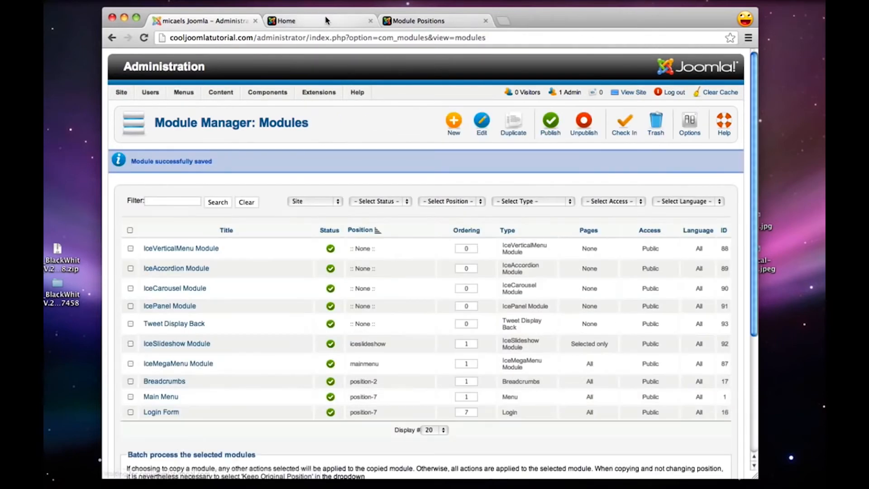
left_click(327, 20)
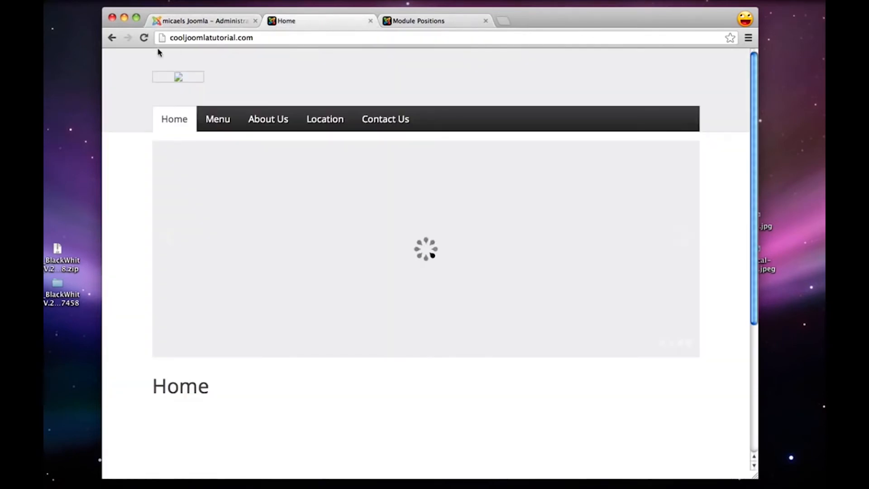
left_click(141, 38)
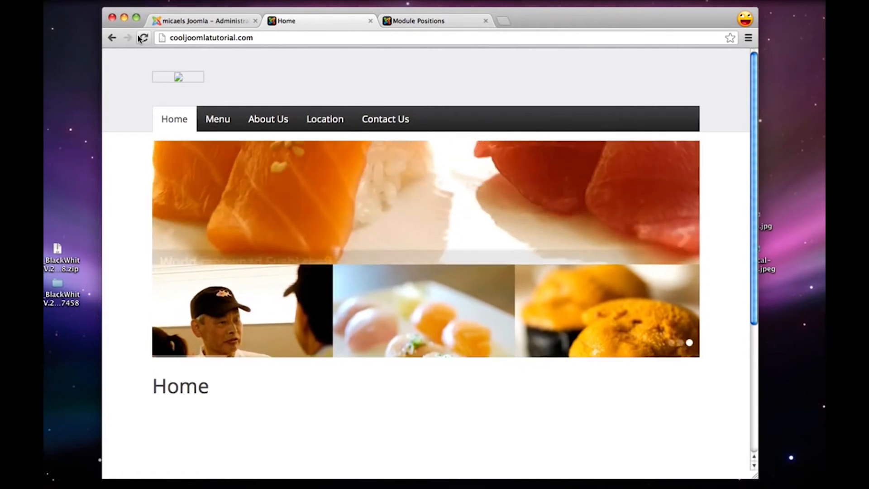
Check the area below the home page slideshow against the template's Module Positions demo page
left_click(208, 22)
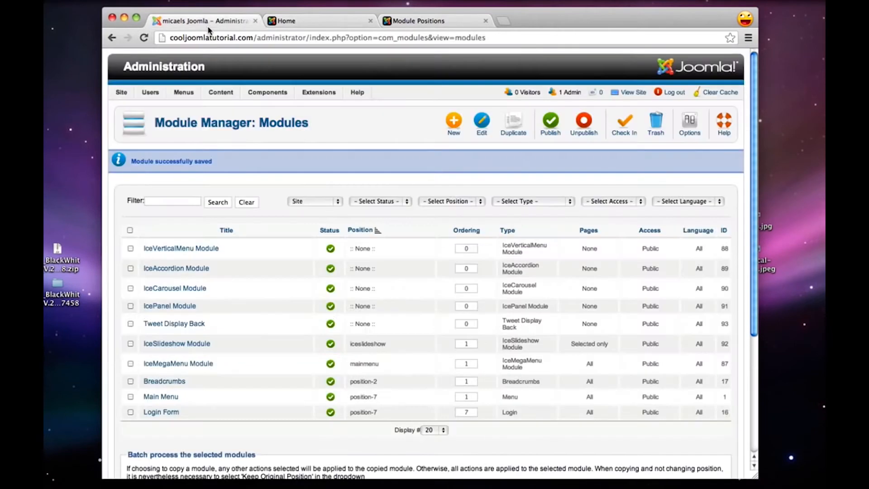
left_click(304, 21)
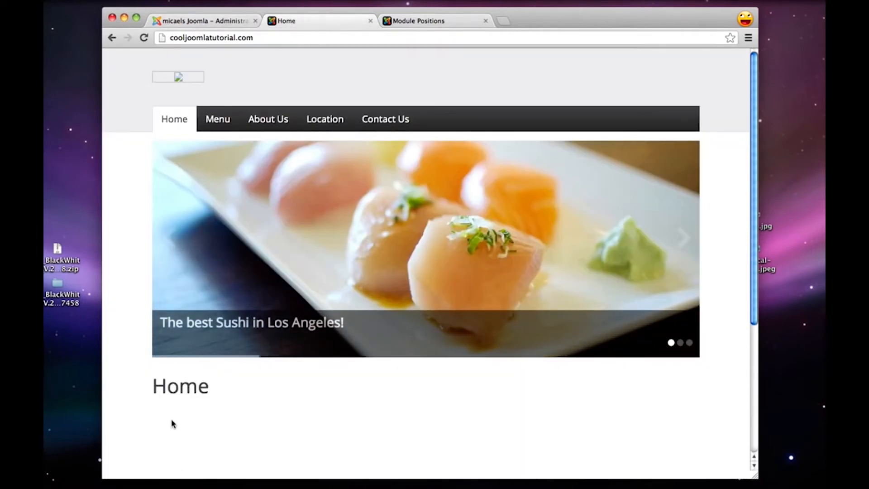
scroll(169, 420, "down", 3)
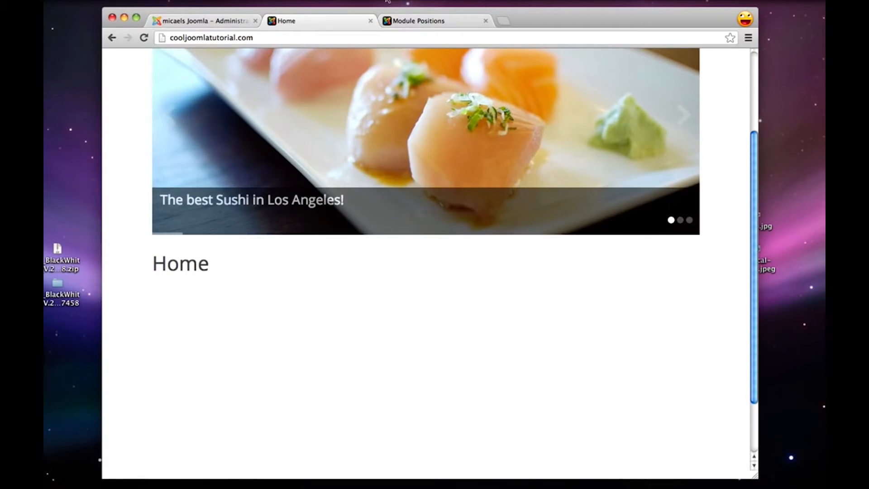
left_click(428, 22)
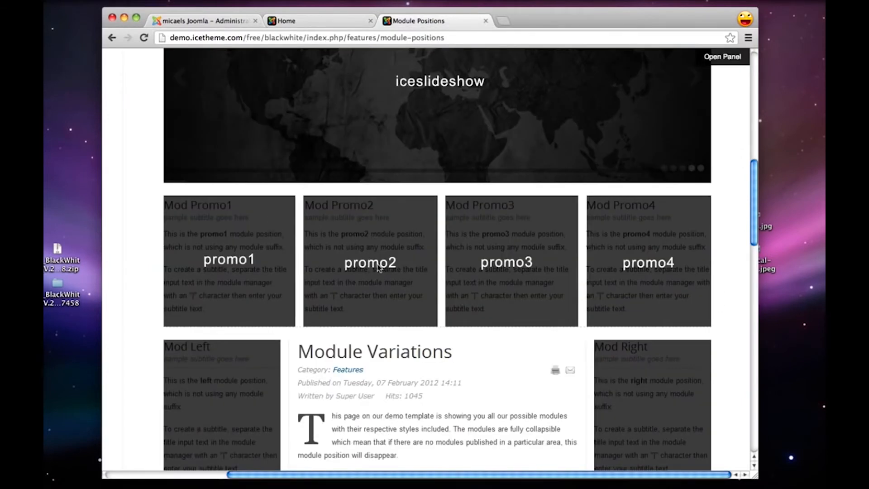
Return to the Joomla administration and start a new Custom HTML module titled Traditional
left_click(202, 23)
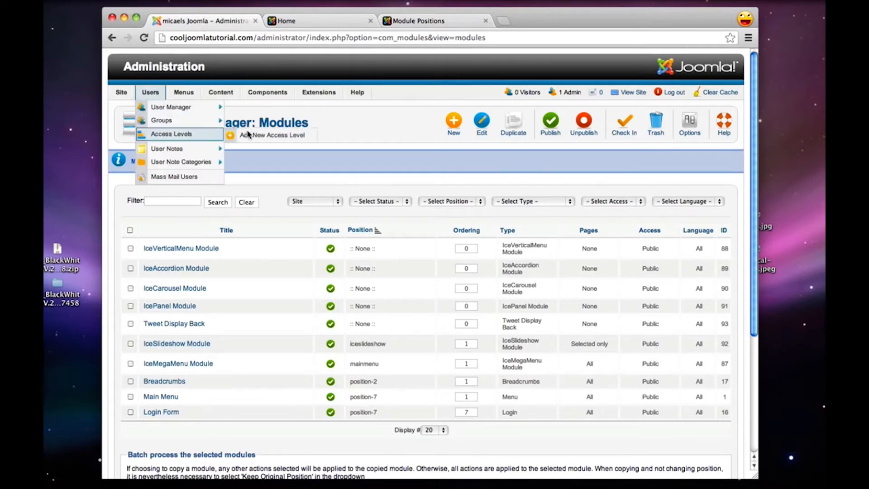
mouse_move(321, 94)
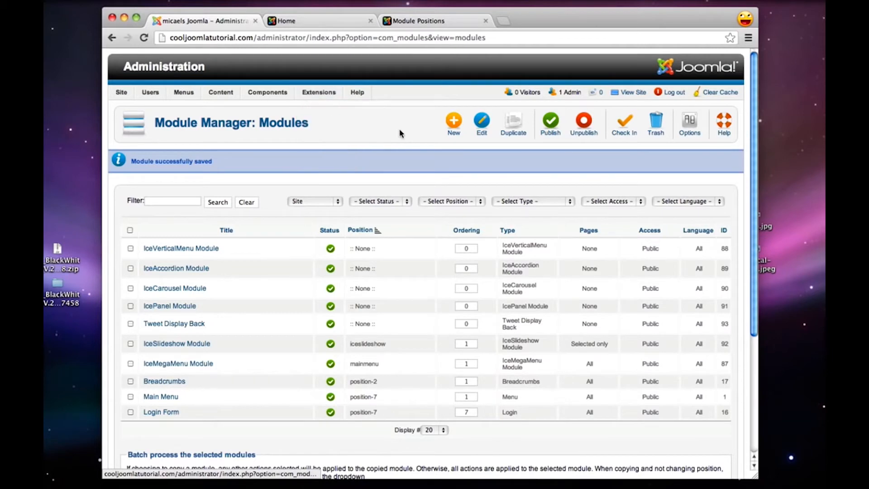
left_click(452, 129)
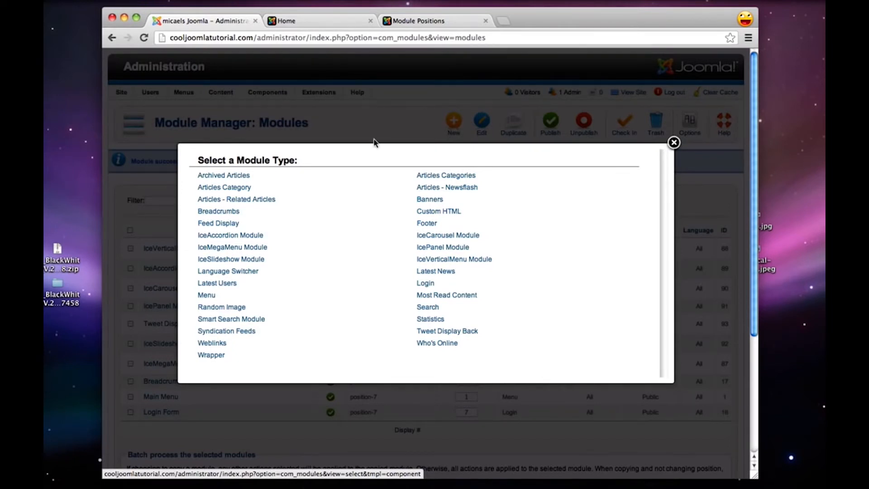
left_click(451, 215)
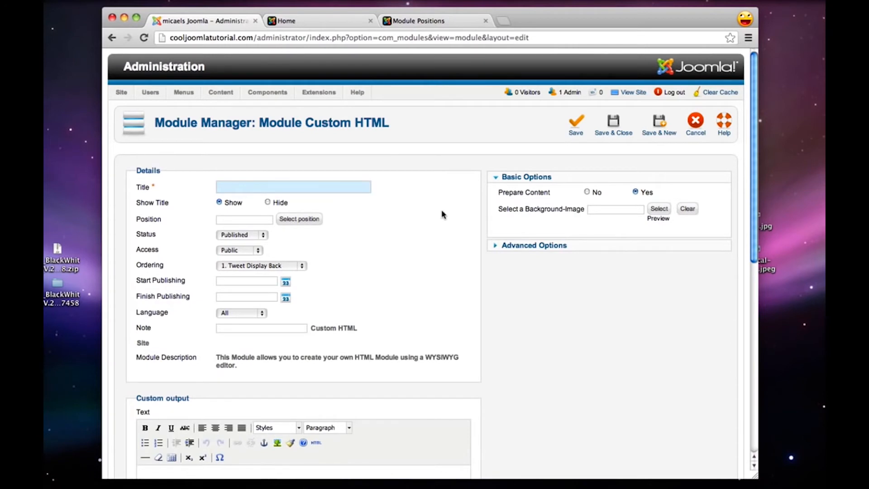
type("Traditional")
double_click(227, 189)
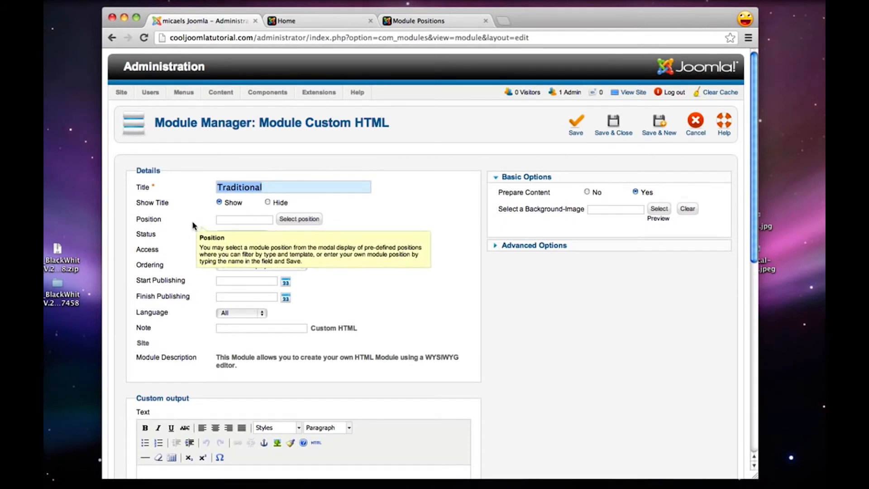
Check the promo positions on the Module Positions demo page and assign the Traditional module to position promo1
left_click(293, 220)
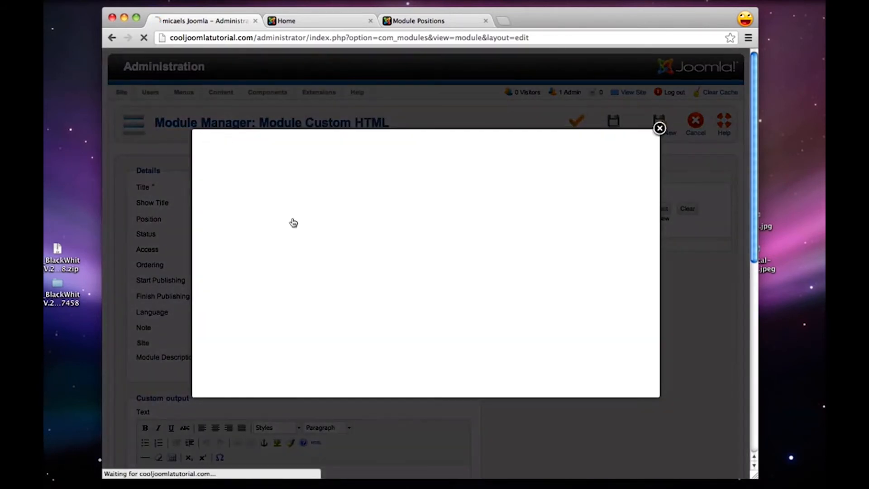
left_click(417, 23)
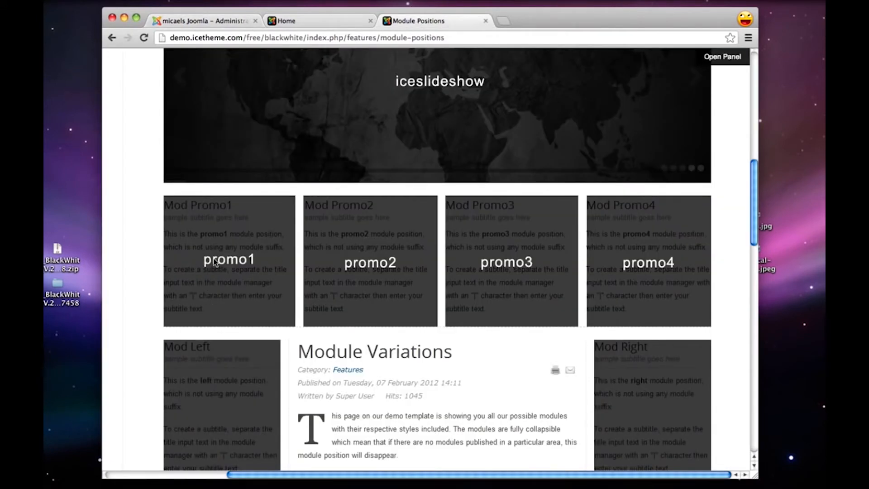
scroll(225, 278, "up", 3)
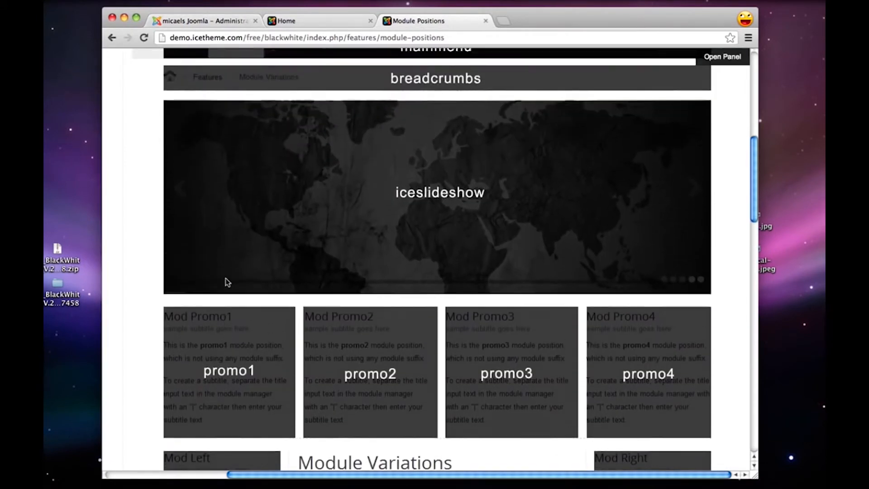
scroll(226, 278, "down", 3)
left_click(214, 22)
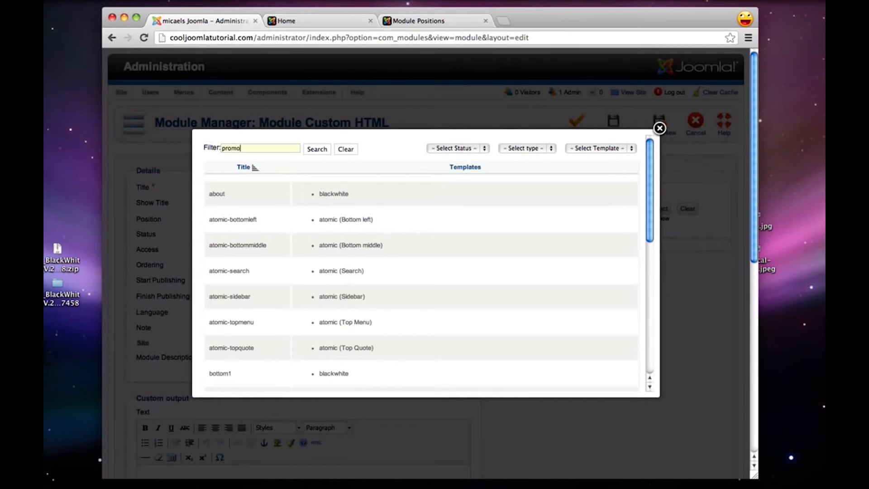
type("1")
key("Return")
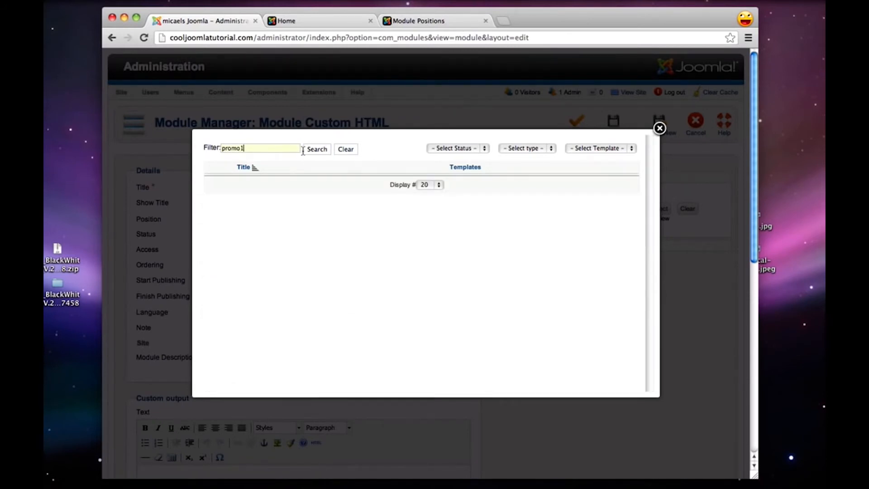
left_click(315, 150)
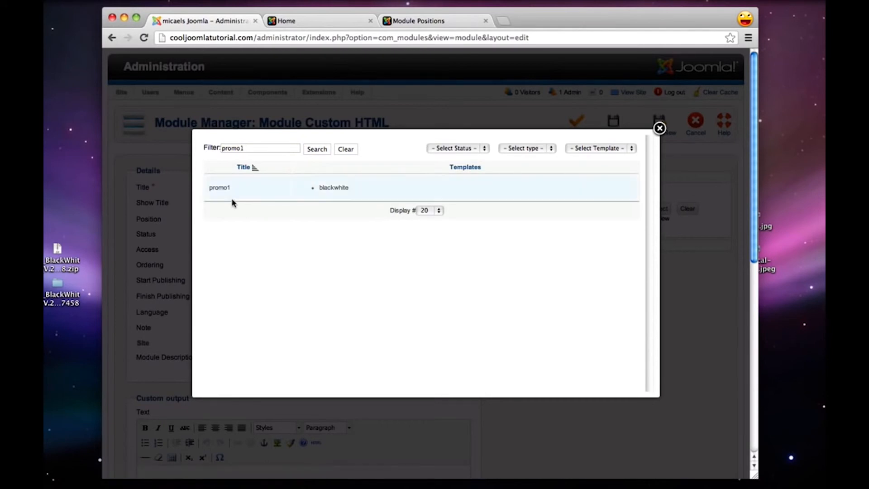
left_click(220, 188)
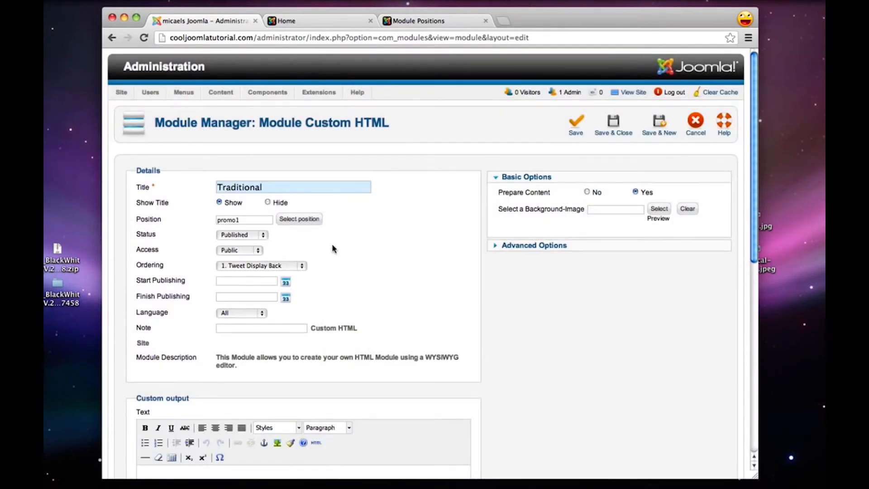
Copy the Promo 1: Traditional paragraph from the Untitled 2 text document into the module's custom output text
scroll(334, 247, "down", 3)
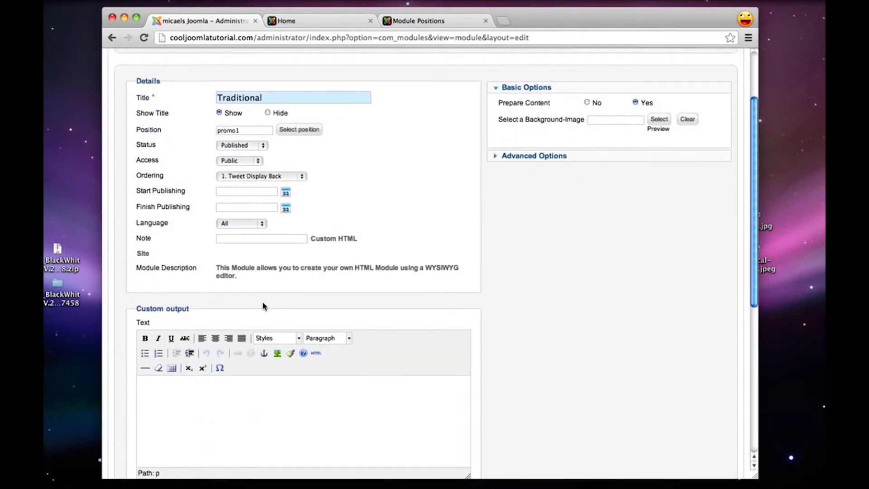
scroll(247, 139, "down", 3)
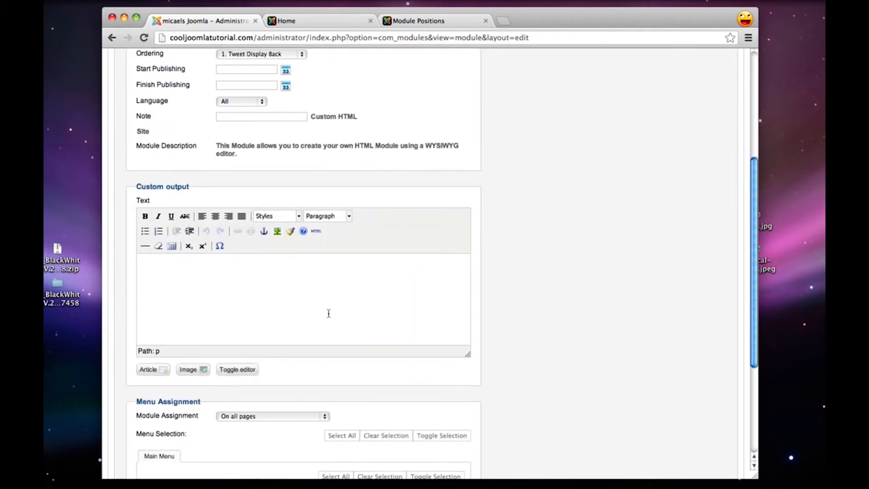
left_click(729, 481)
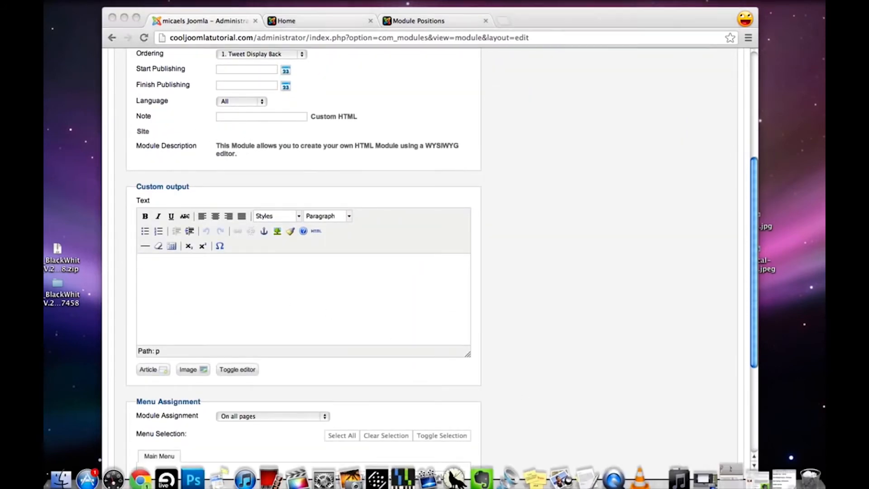
left_click_drag(335, 190, 116, 116)
key("super+c")
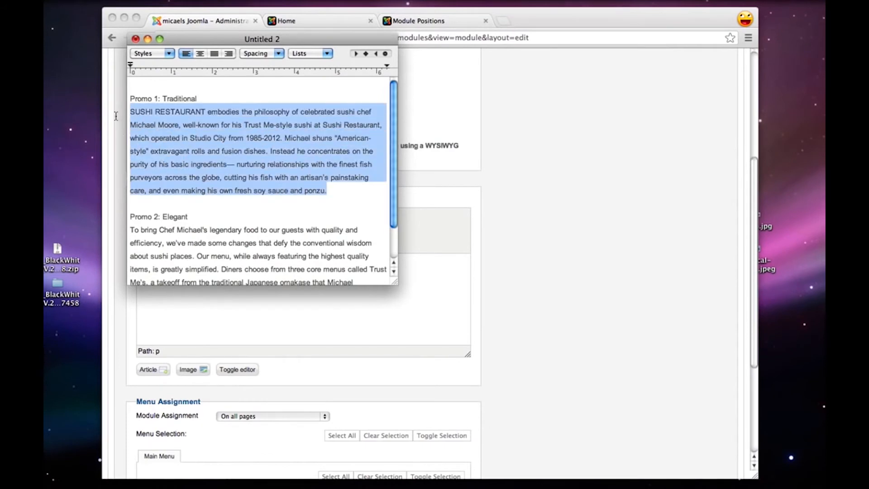
left_click(343, 314)
key("super+v")
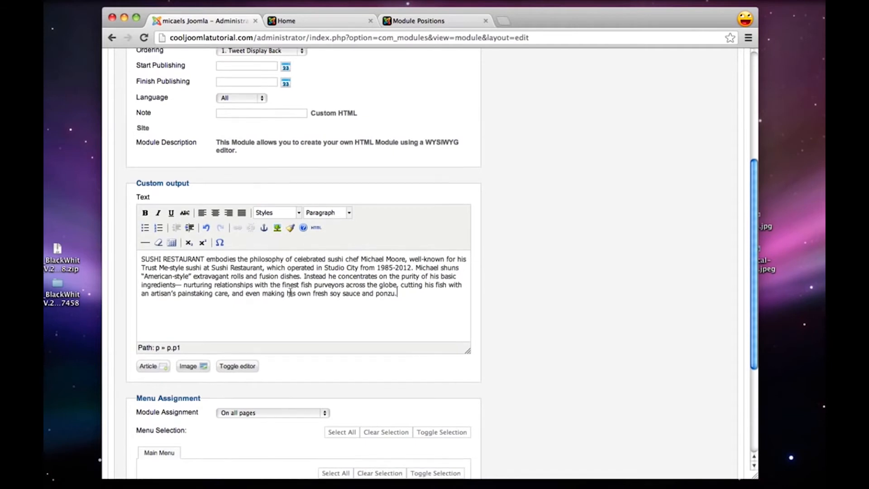
Assign the Traditional module only to the Home page, and save and close it
scroll(290, 292, "down", 2)
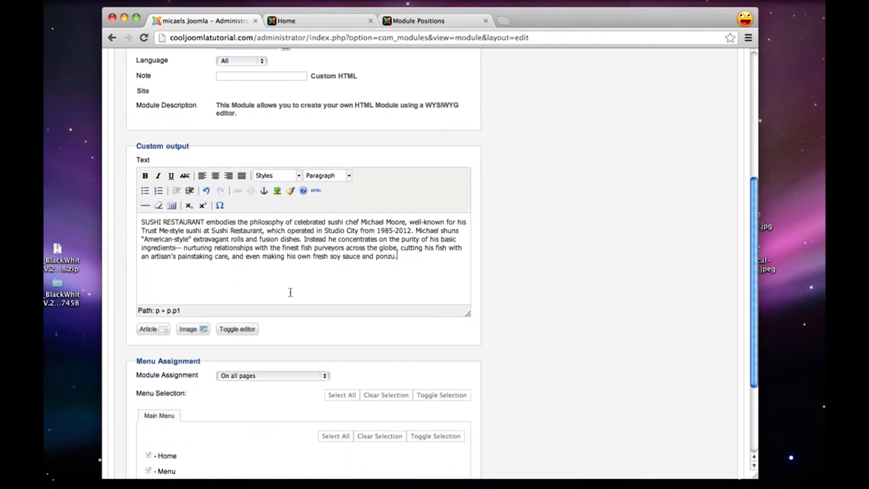
scroll(280, 318, "down", 2)
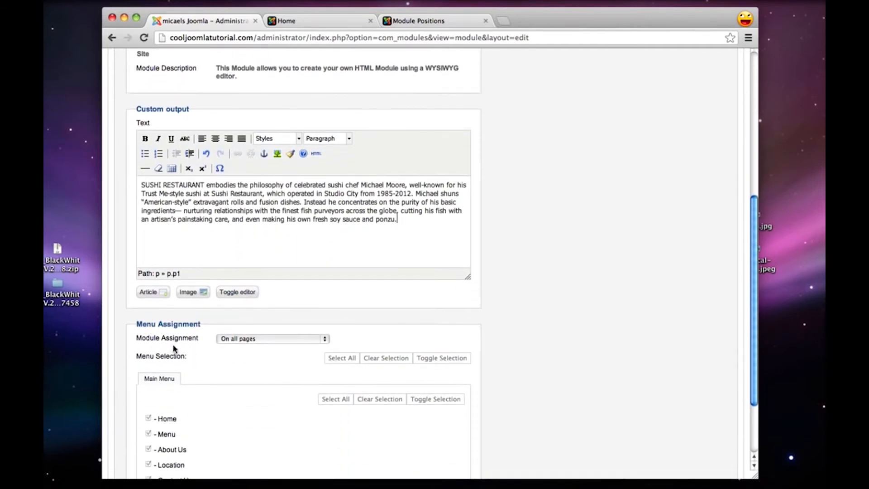
left_click(241, 343)
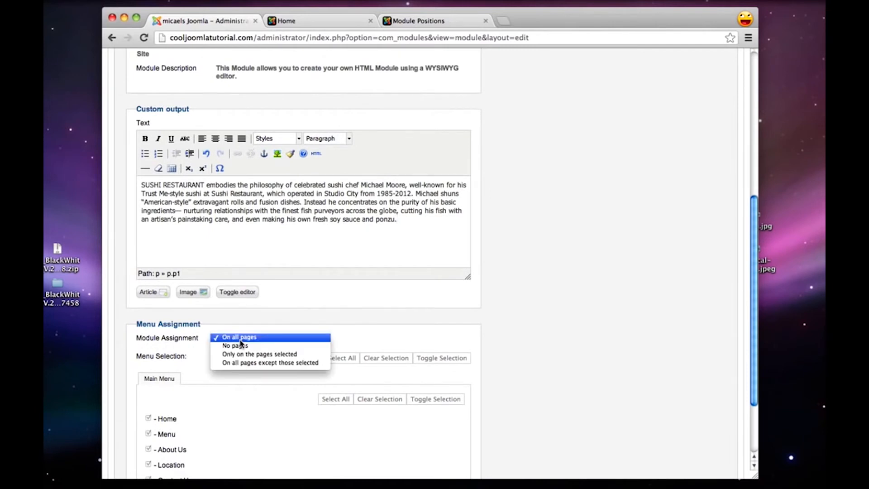
left_click(277, 355)
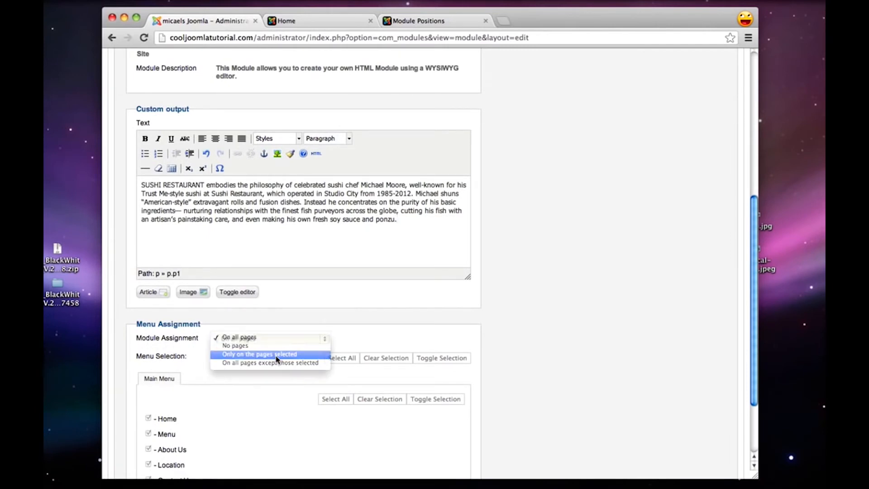
scroll(290, 360, "down", 2)
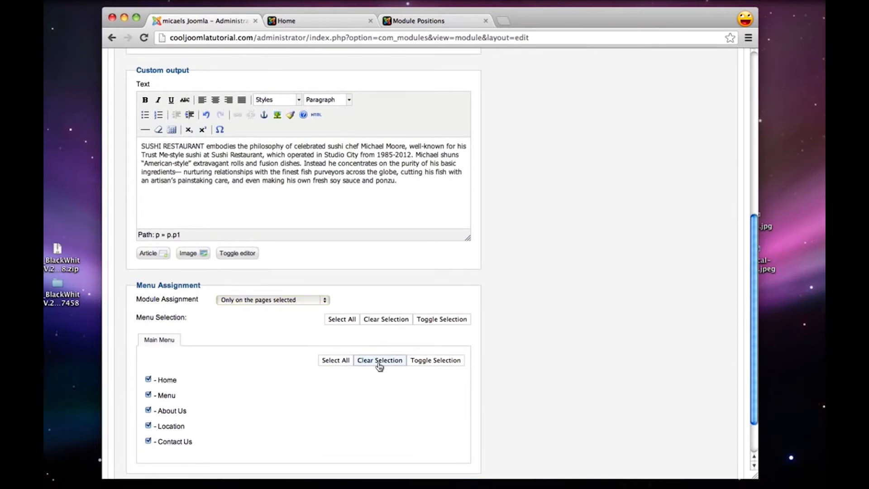
left_click(379, 361)
scroll(347, 406, "up", 10)
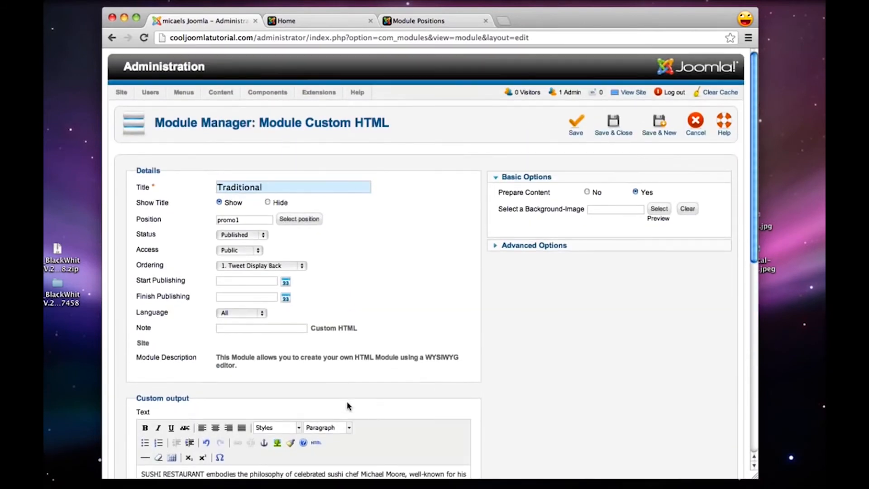
left_click(617, 126)
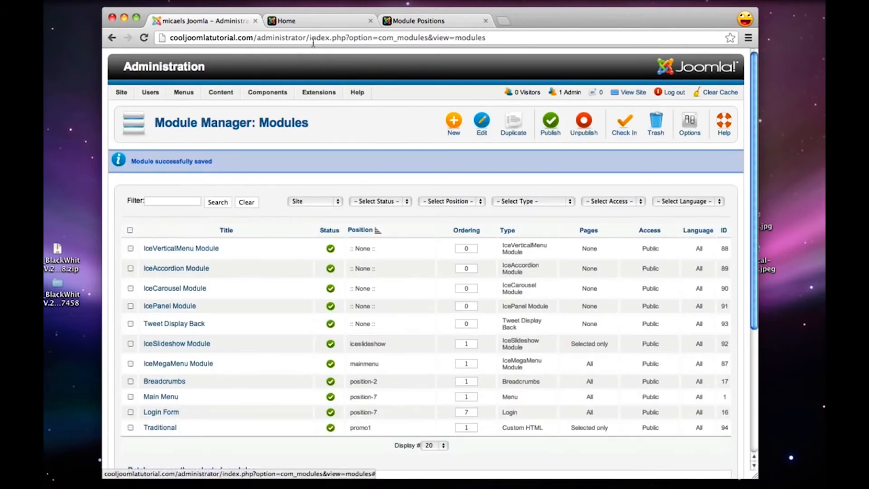
Reload the site's home page to view the Traditional module and compare it with the Module Positions demo page
left_click(308, 20)
left_click(142, 39)
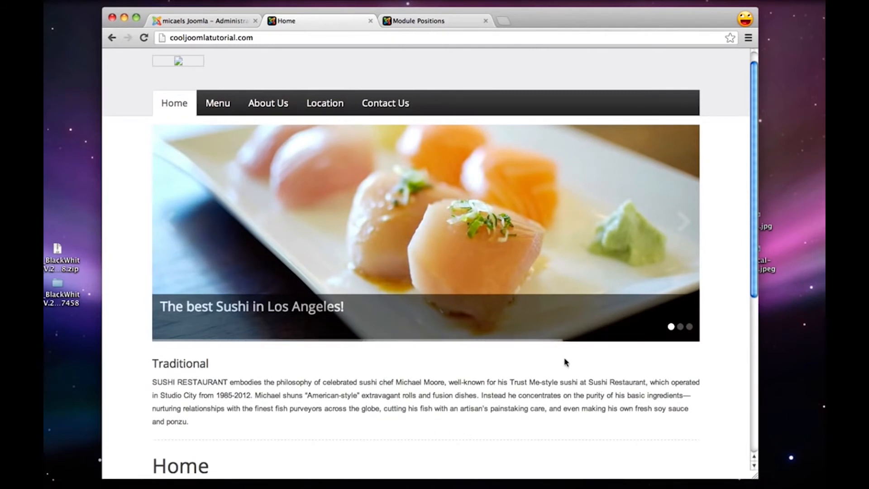
left_click(461, 21)
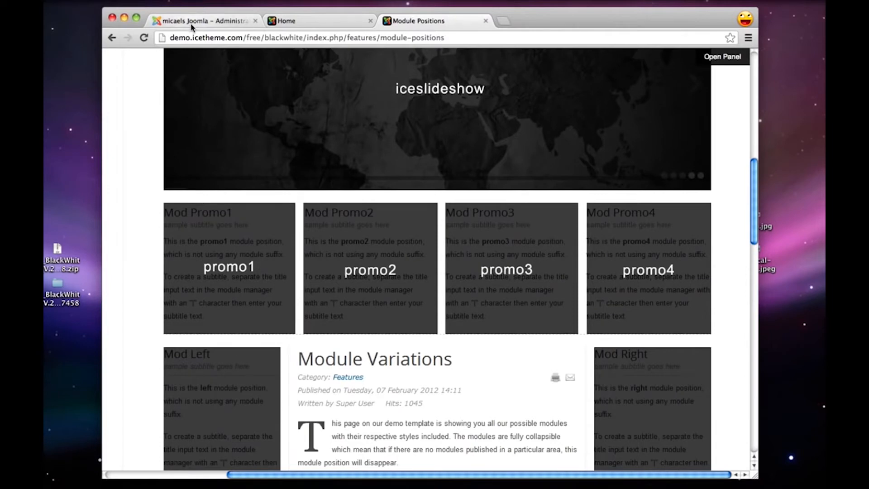
Return to the Joomla administration and start a new Custom HTML module titled Elegant
left_click(210, 23)
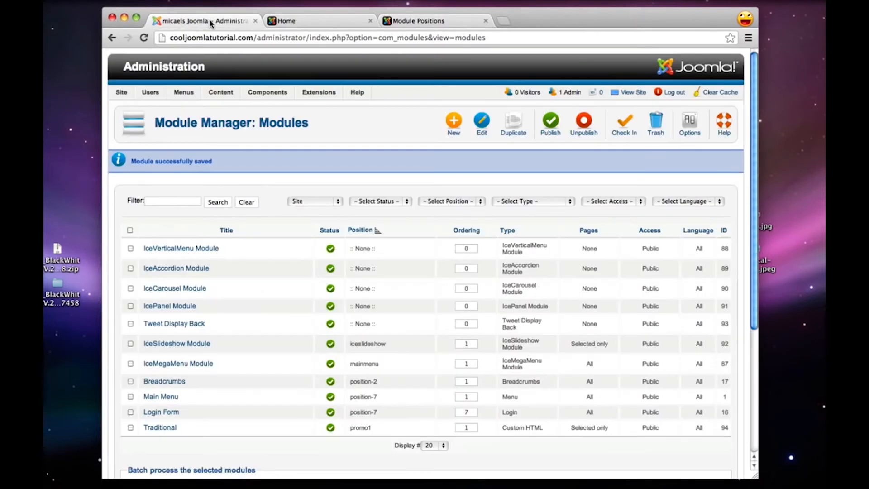
left_click(456, 123)
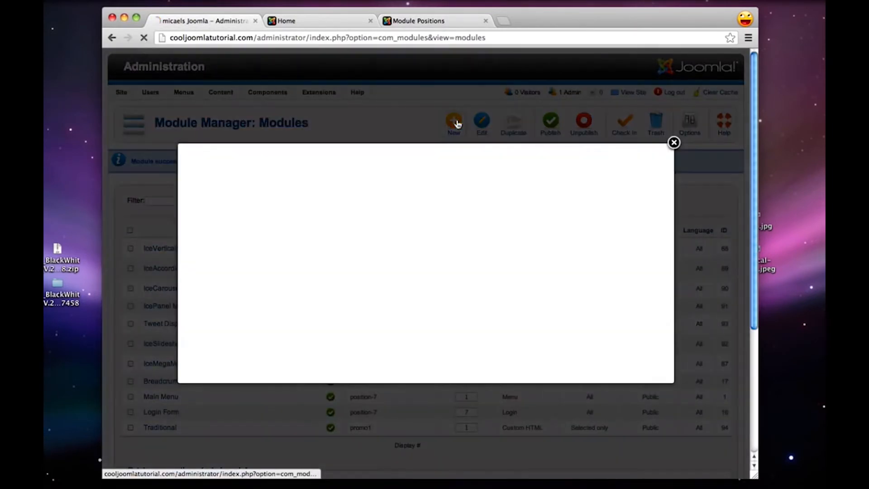
left_click(447, 213)
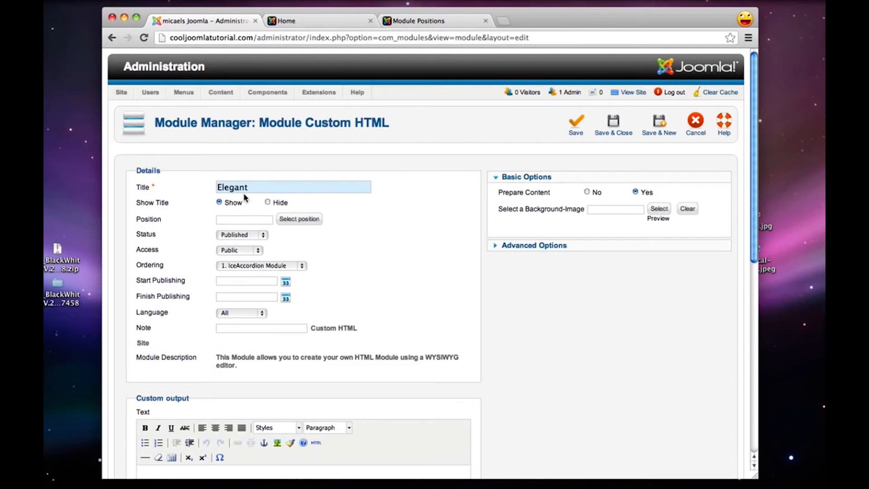
Find the promo2 position of the blackwhite template and assign the Elegant module to it
left_click(284, 221)
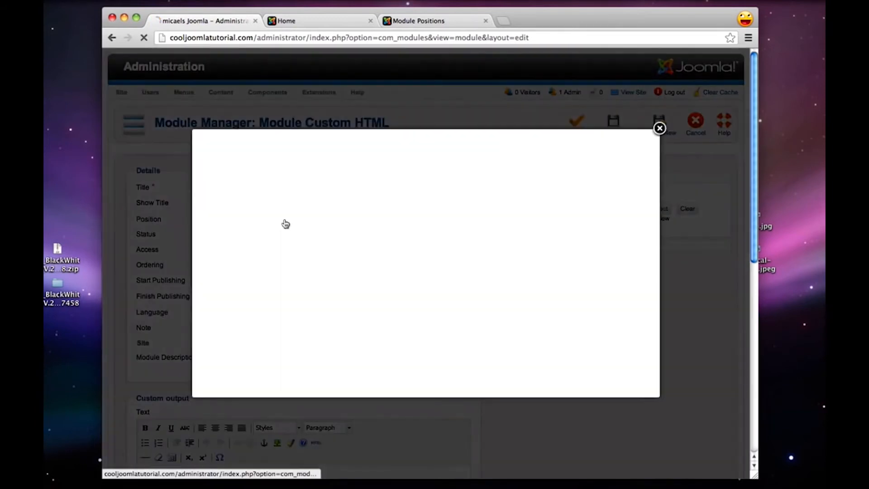
left_click(259, 148)
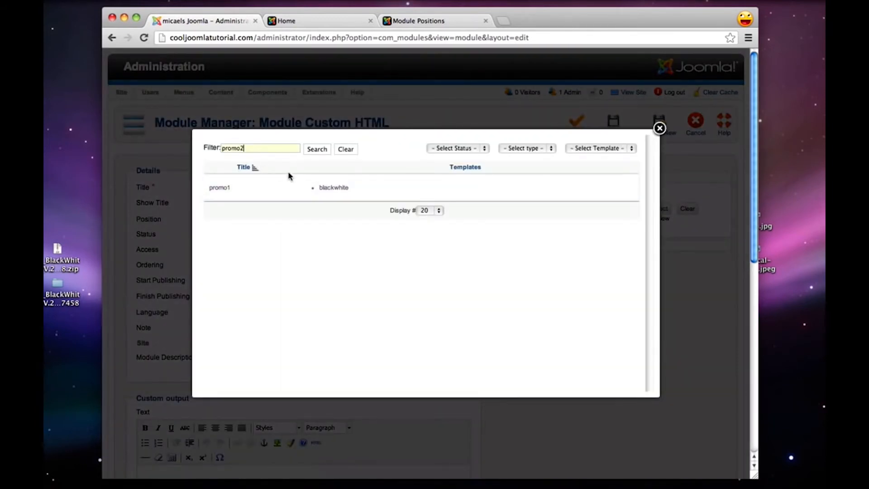
left_click(315, 149)
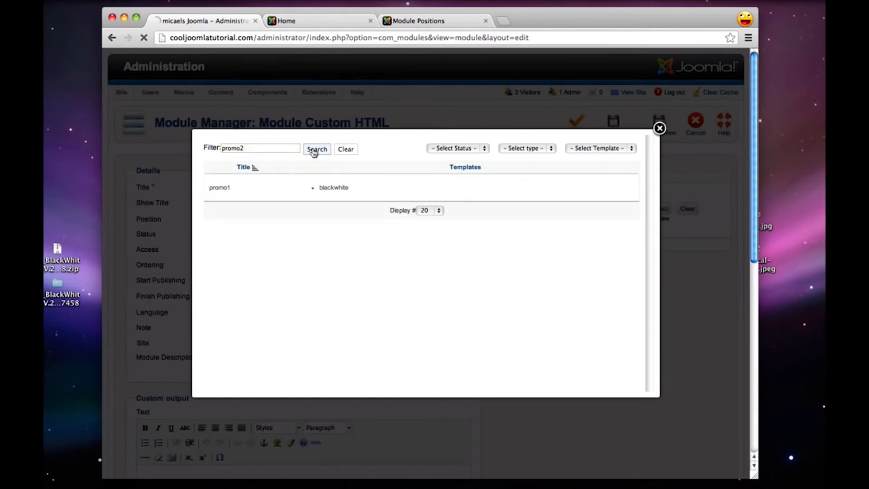
left_click(220, 188)
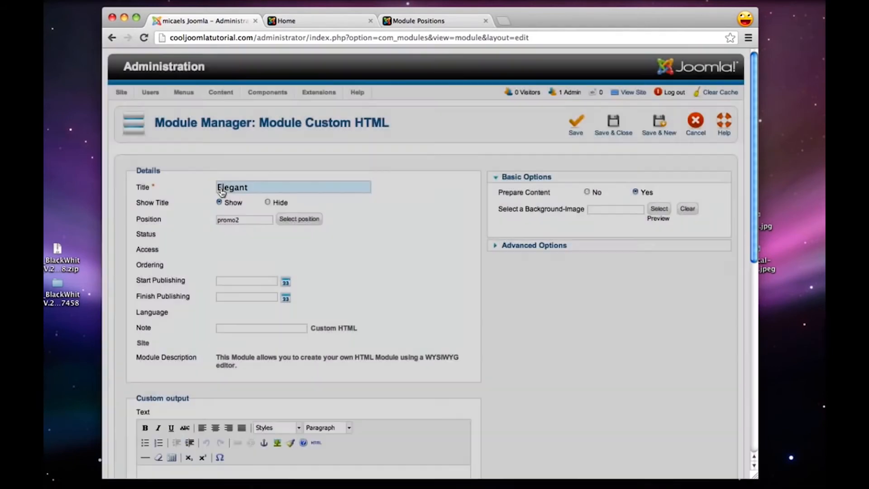
Copy the Promo 2: Elegant paragraph from the Untitled 2 text document into the module's custom output text
scroll(166, 231, "down", 5)
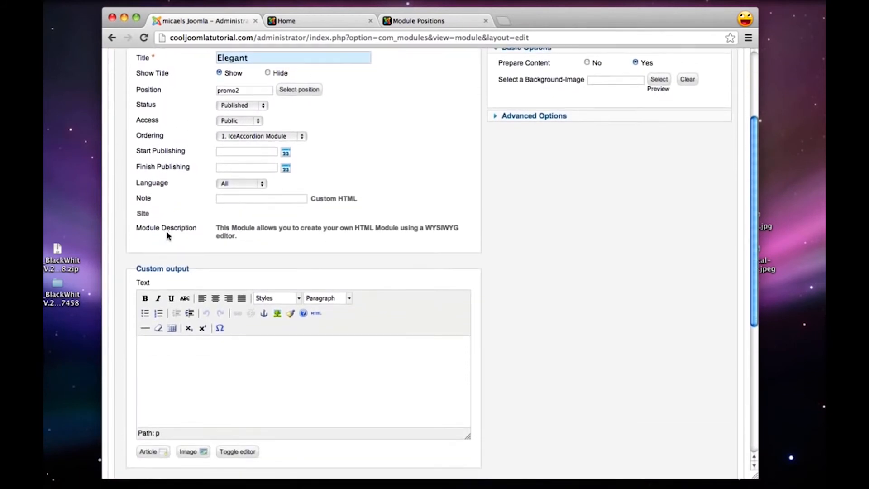
mouse_move(633, 482)
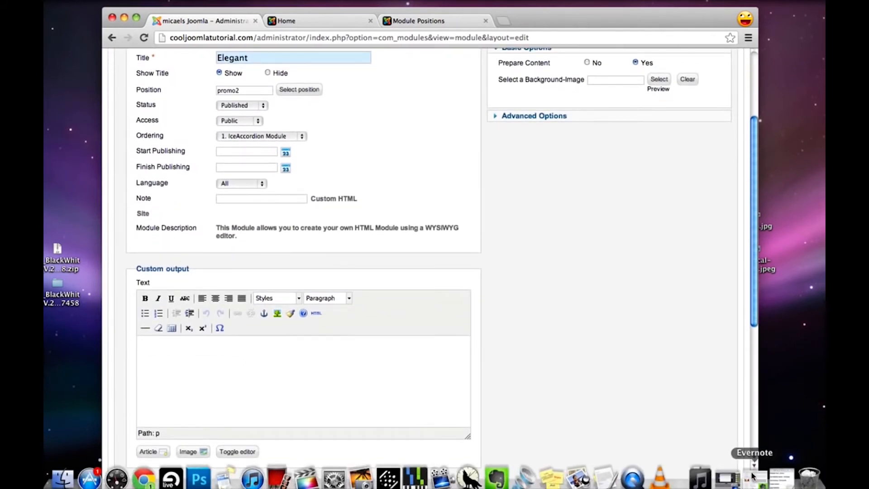
left_click(605, 477)
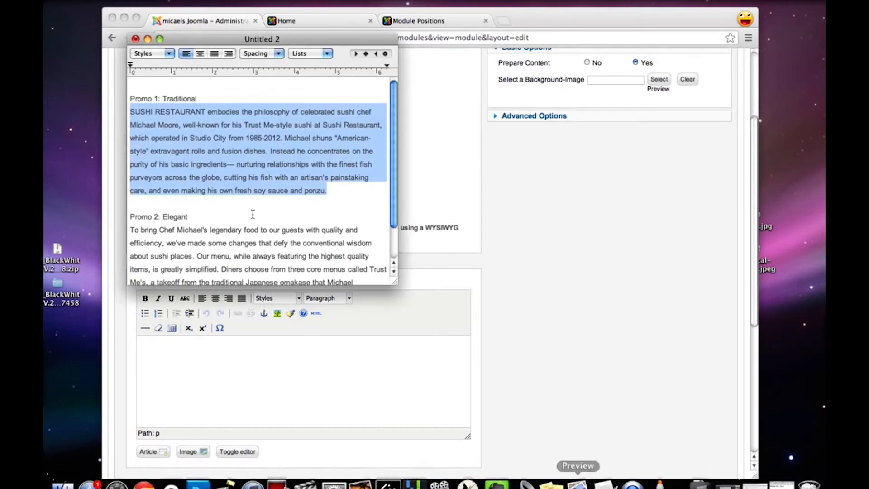
left_click(197, 225)
scroll(190, 226, "down", 1)
left_click_drag(130, 223, 300, 312)
key("super+c")
left_click(270, 327)
left_click(234, 349)
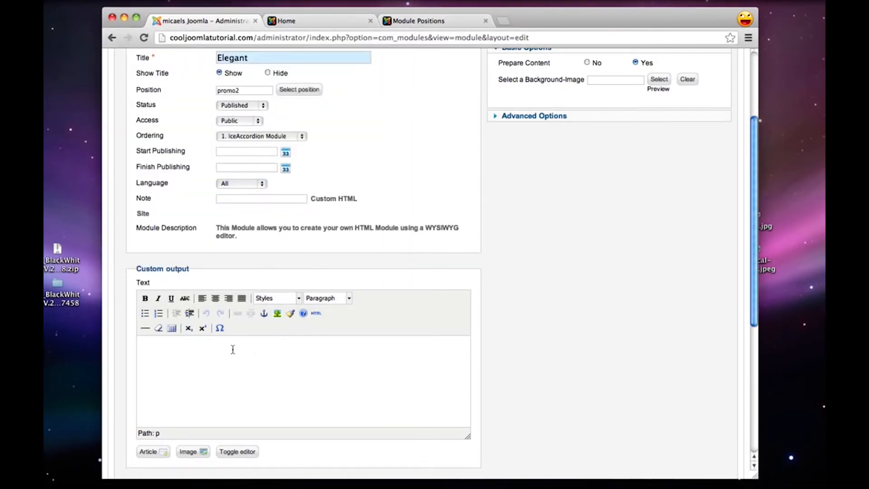
key("super+v")
Assign the Elegant module only to the Home page of the main menu, then save and close the module
scroll(320, 364, "down", 3)
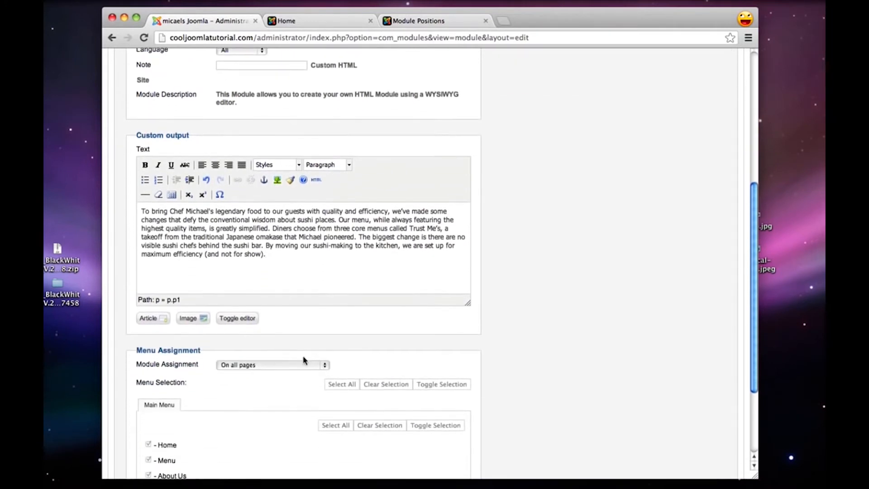
left_click(269, 363)
left_click(273, 381)
scroll(330, 386, "down", 2)
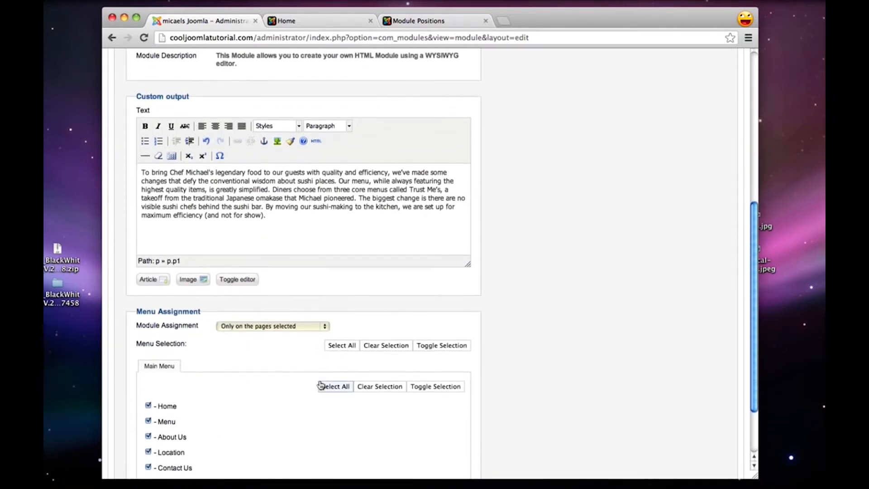
left_click(390, 386)
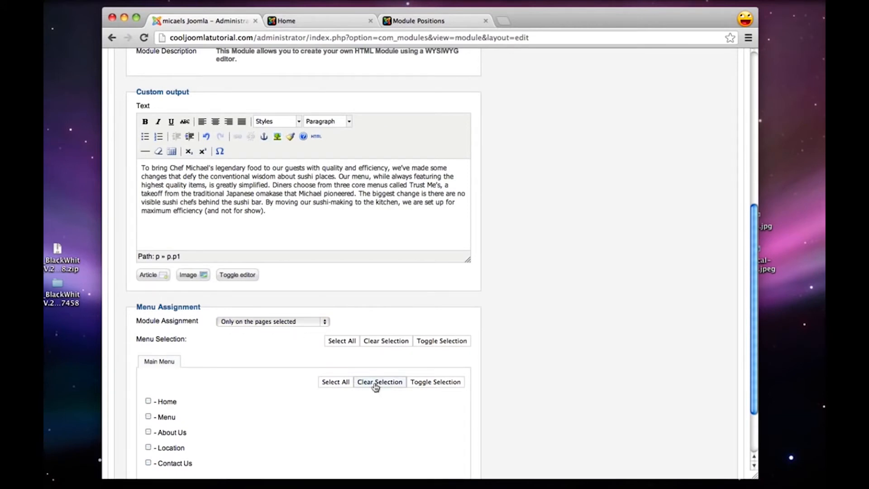
scroll(372, 383, "down", 1)
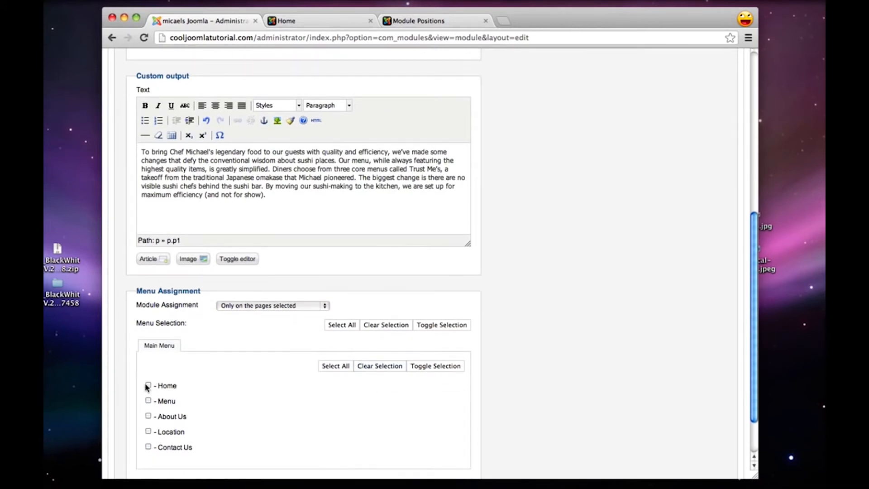
scroll(298, 400, "up", 10)
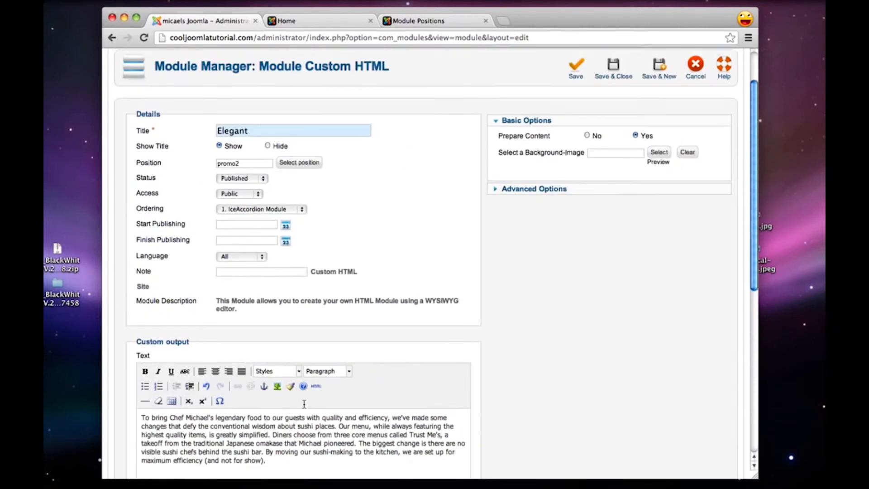
left_click(618, 131)
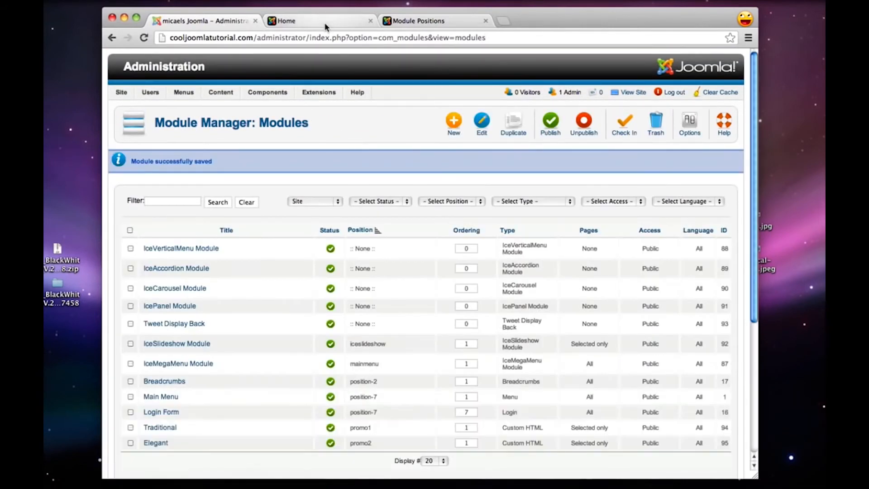
Reload the site's home page to view the Elegant module beside the Traditional module
left_click(317, 20)
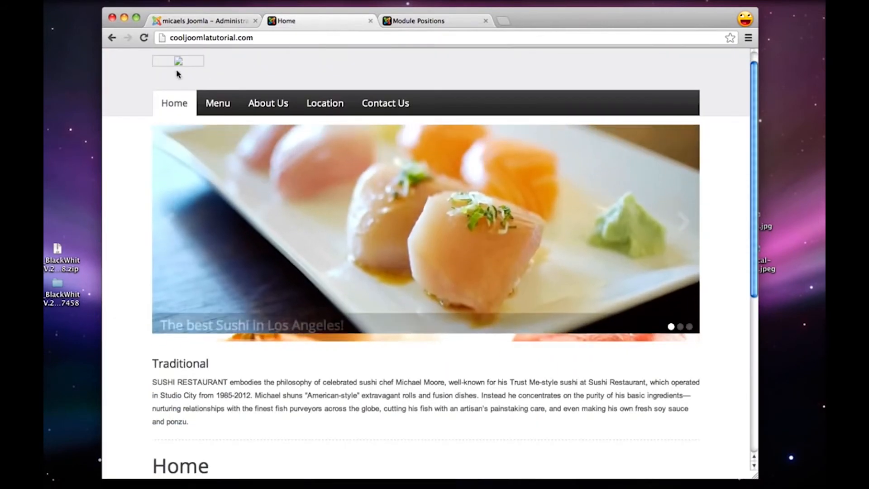
left_click(145, 39)
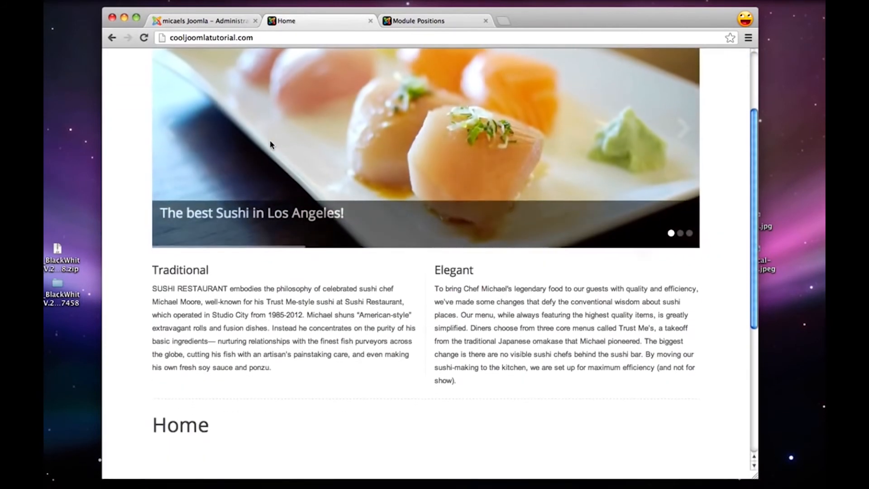
scroll(270, 144, "down", 2)
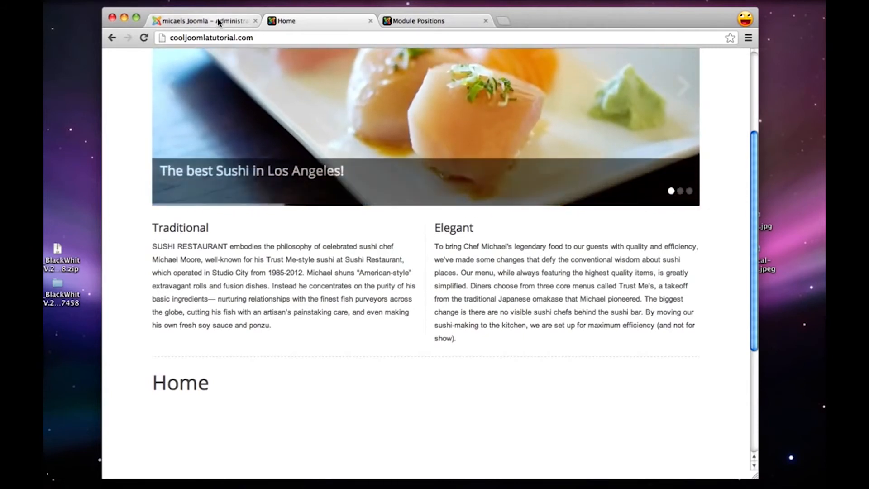
Return to the Joomla administration and start a new article titled Home
left_click(218, 22)
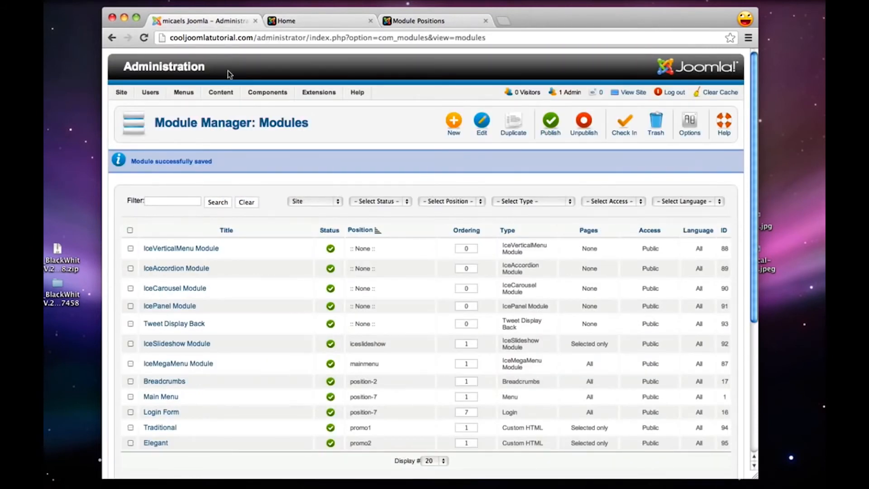
mouse_move(222, 93)
mouse_move(232, 108)
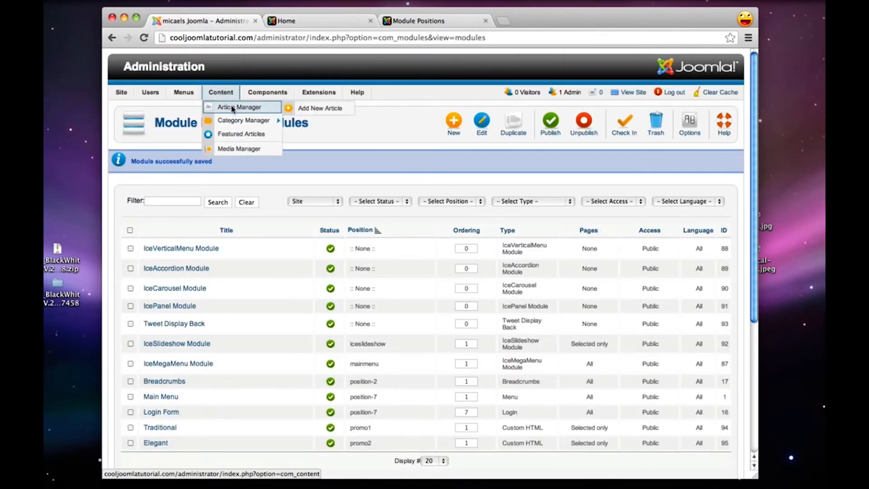
left_click(303, 109)
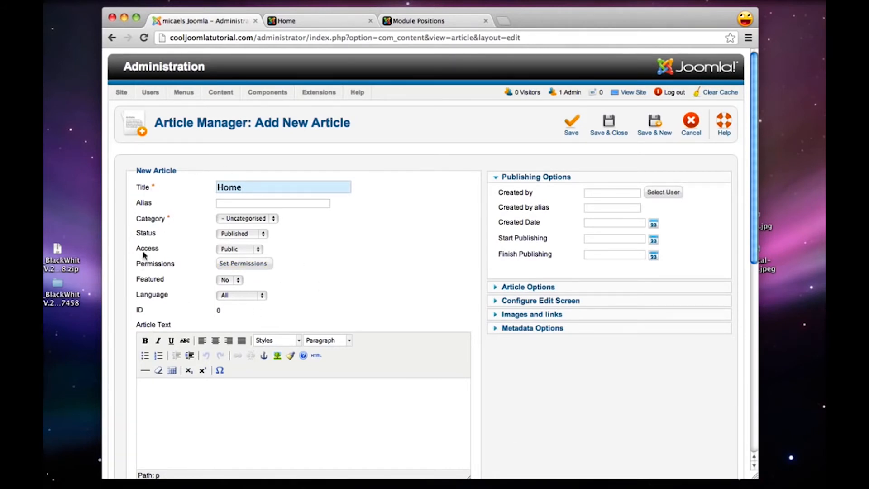
Copy the Home paragraph from the Untitled 2 text document into the article text, then save and close the article
scroll(316, 262, "down", 3)
left_click(326, 332)
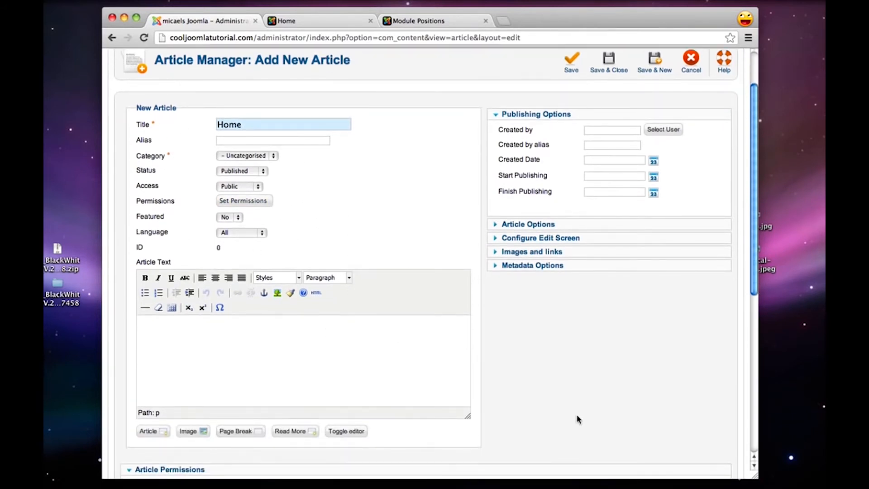
mouse_move(732, 486)
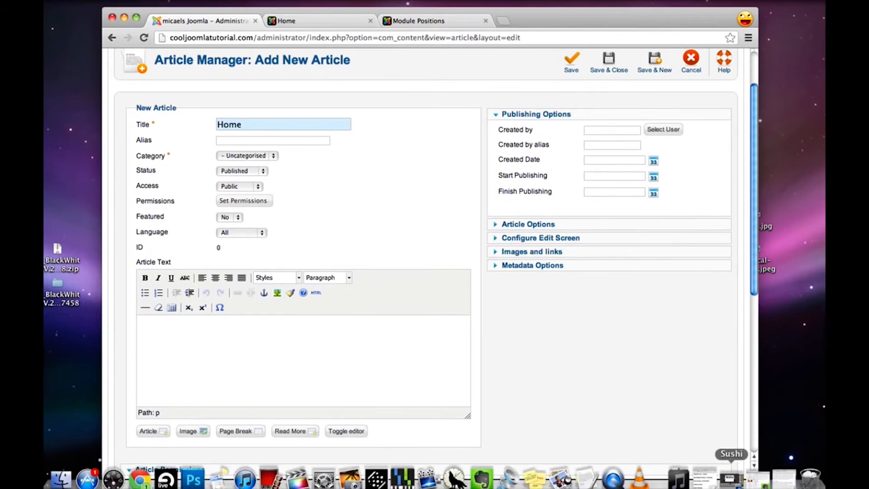
left_click(781, 481)
scroll(305, 252, "down", 5)
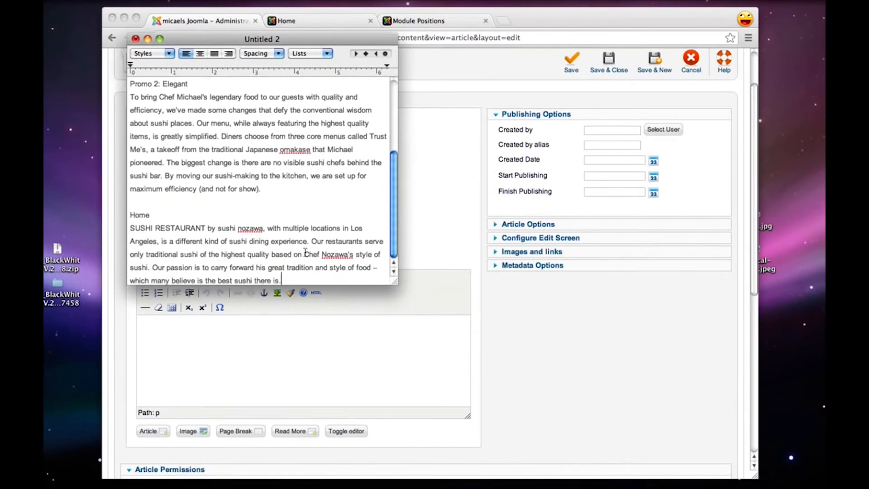
left_click_drag(296, 279, 103, 231)
key("super+c")
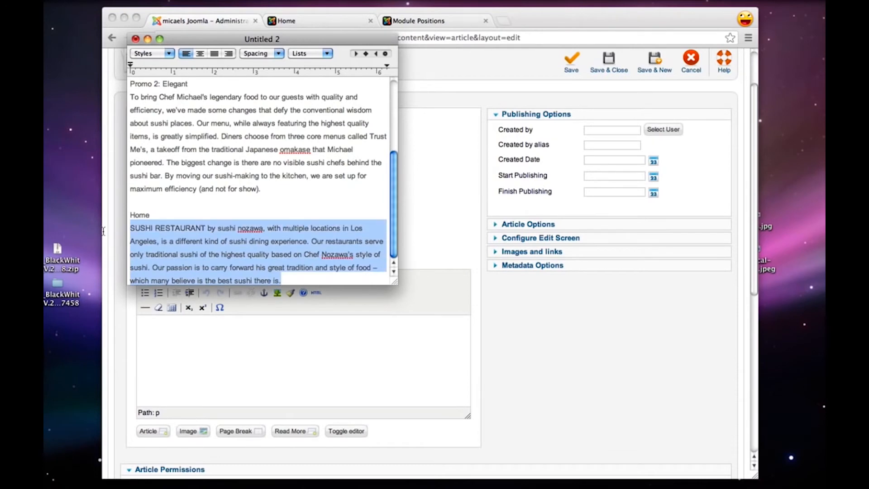
left_click(219, 334)
key("super+v")
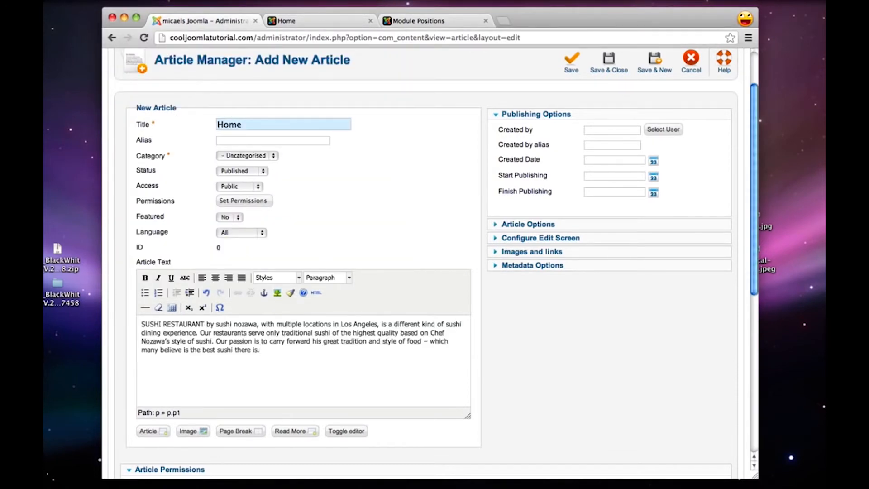
scroll(314, 329, "down", 2)
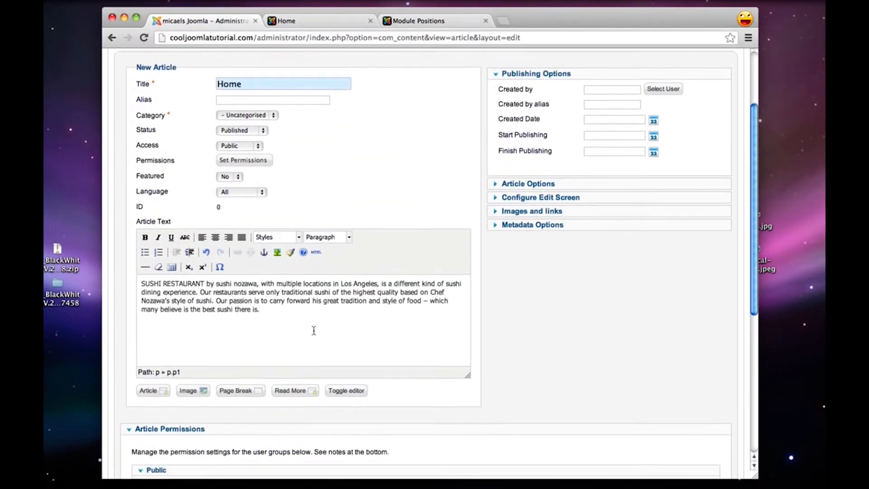
scroll(314, 329, "up", 5)
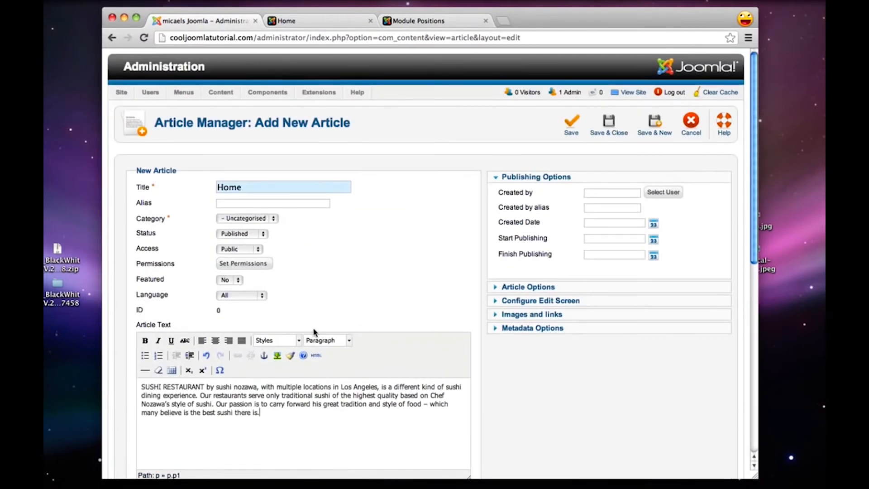
left_click(619, 125)
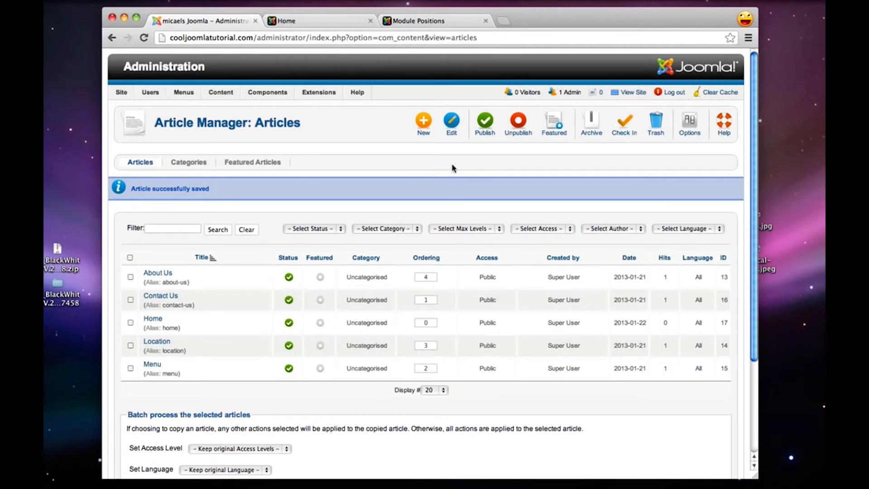
Open the Main Menu's Home item for editing and change its menu item type to Single Article
mouse_move(181, 92)
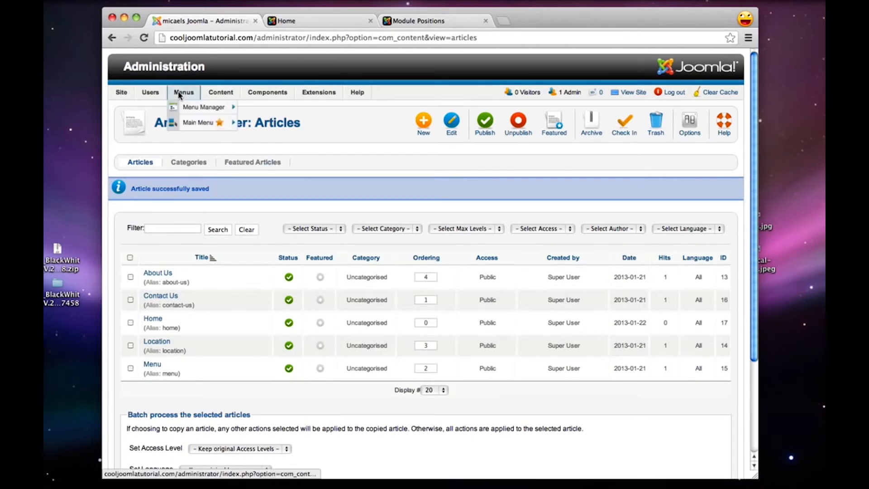
left_click(192, 124)
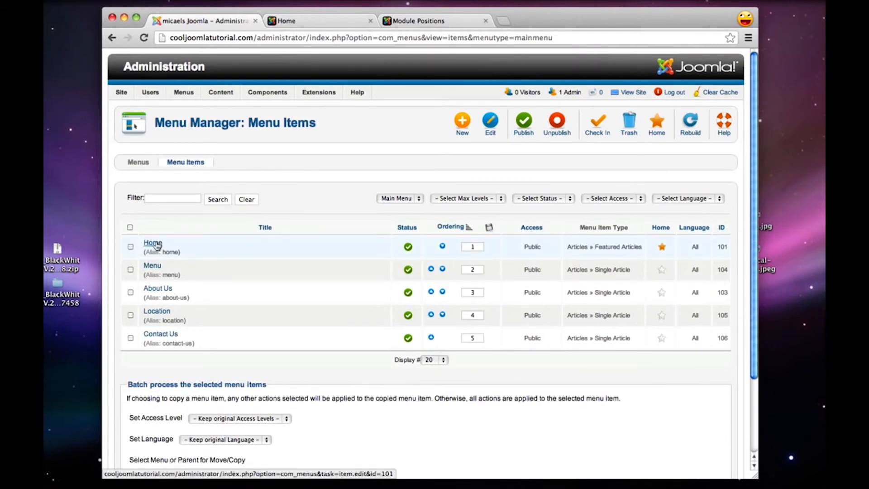
left_click(153, 243)
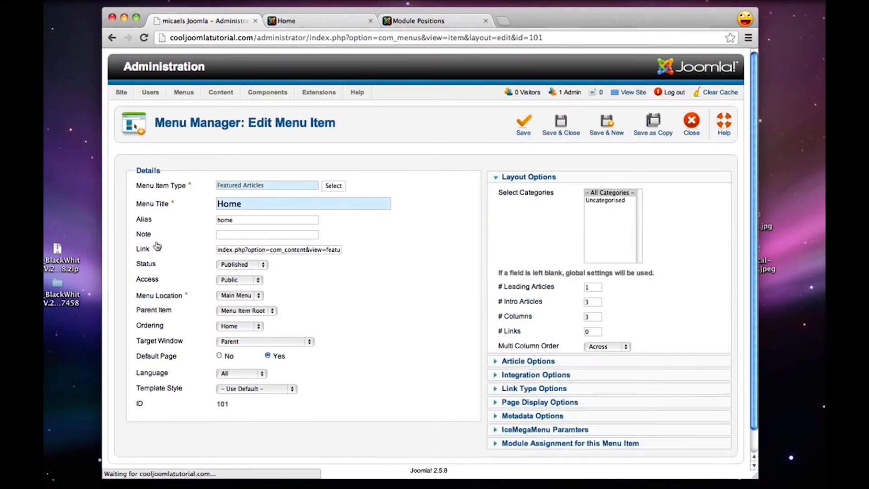
mouse_move(170, 187)
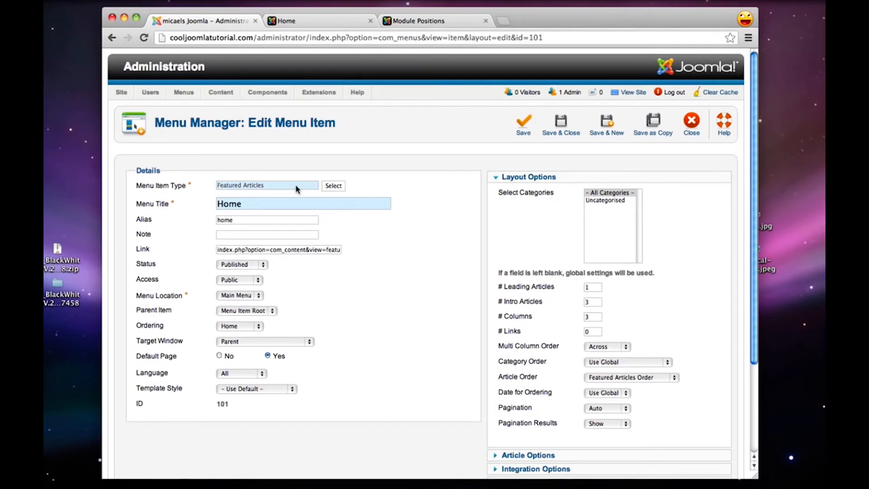
left_click(335, 187)
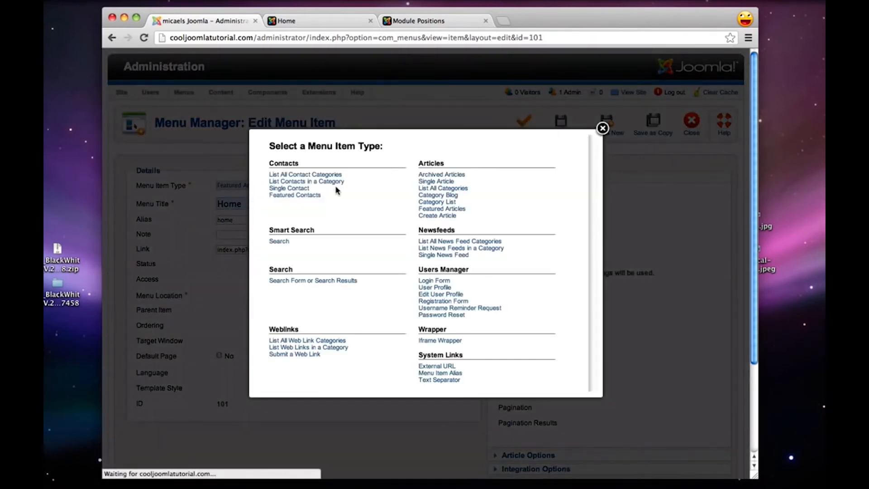
left_click(435, 181)
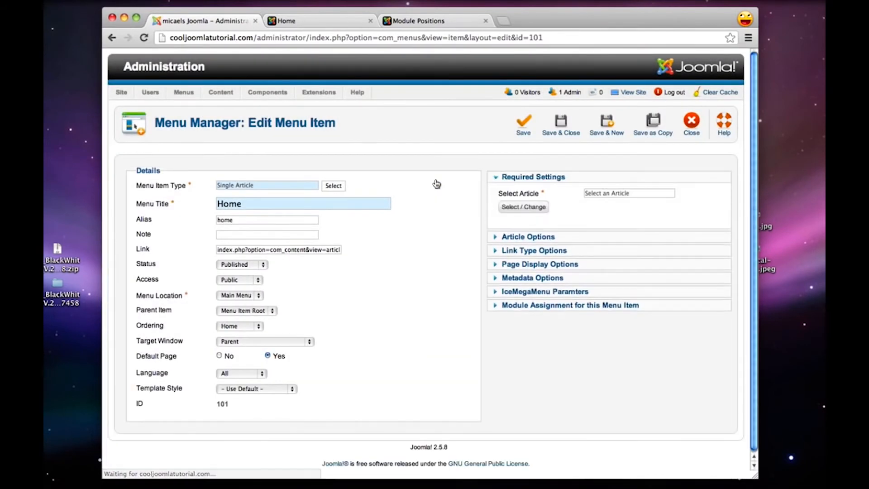
Choose the Home article for the Home menu item, then save and close the item
left_click(528, 209)
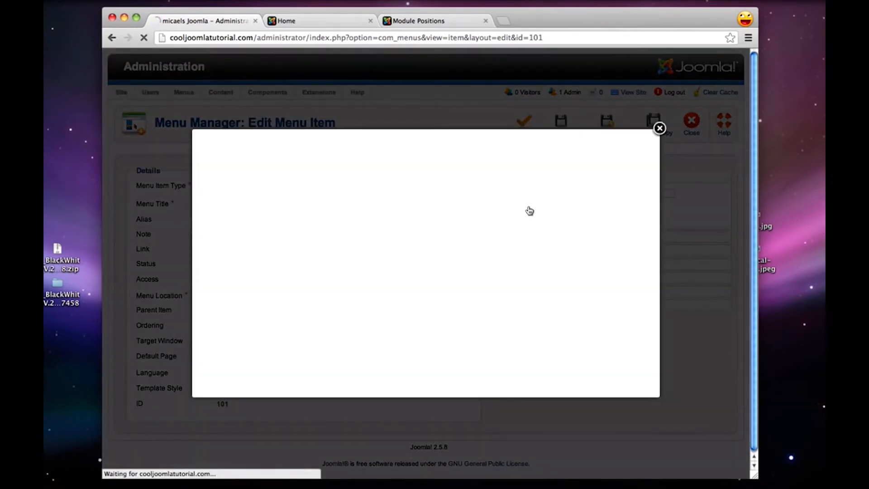
left_click(214, 223)
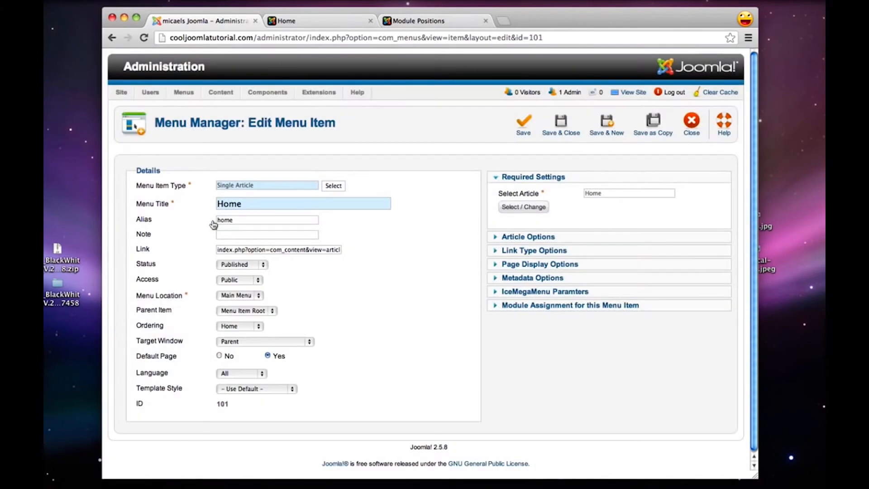
left_click(562, 127)
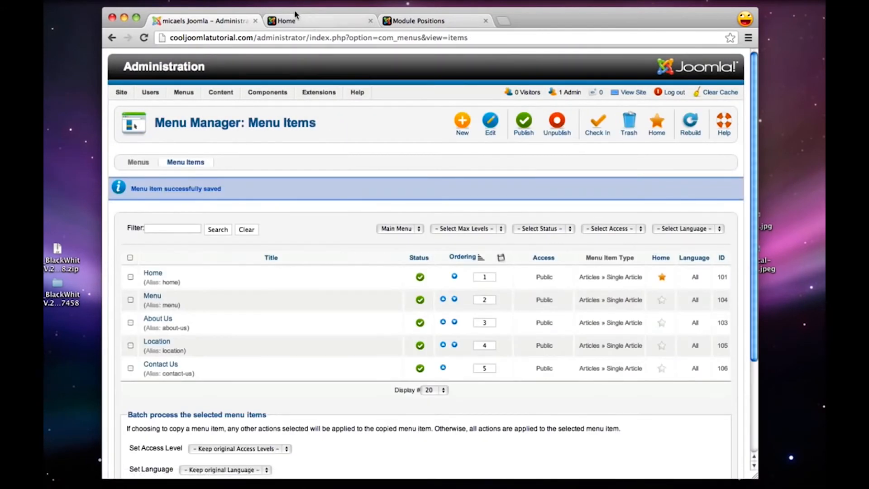
Reload the site's home page and examine the page heading, article title, details line and text below the promo modules
left_click(292, 21)
left_click(143, 38)
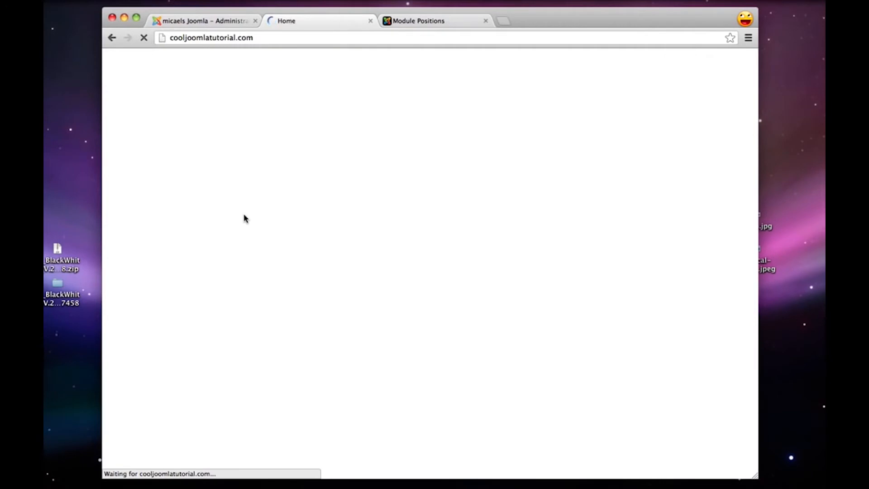
scroll(243, 219, "down", 5)
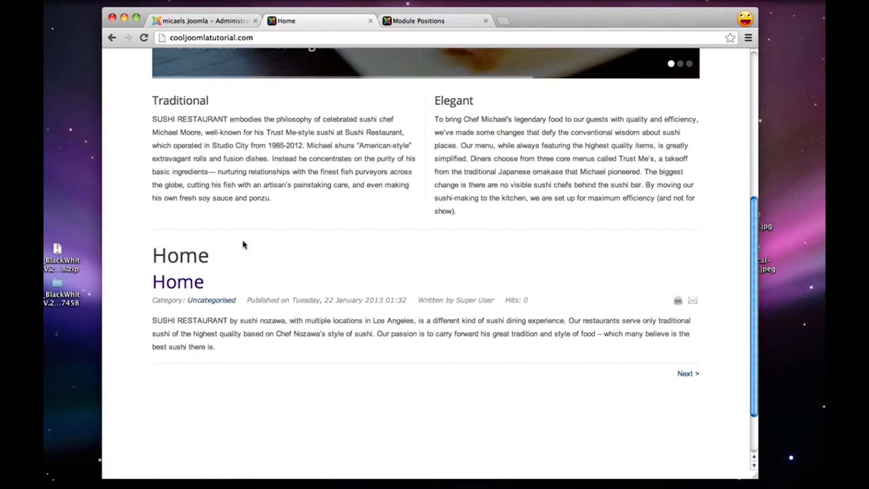
left_click_drag(206, 348, 152, 248)
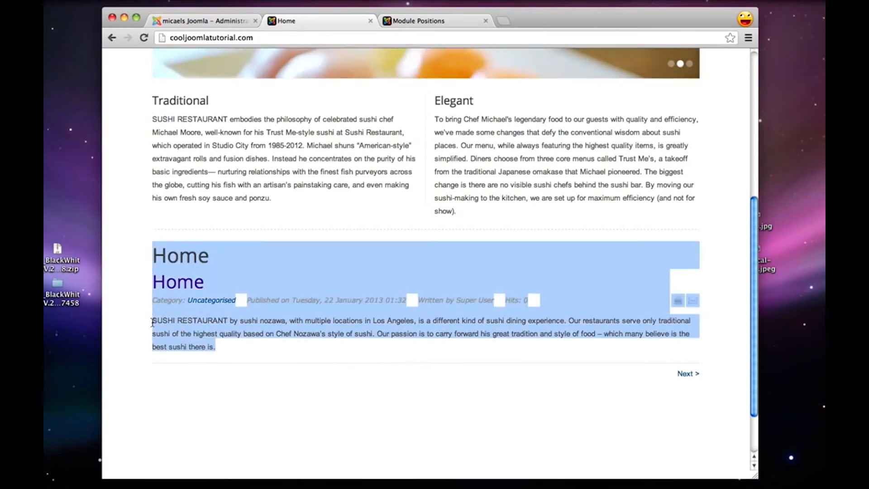
scroll(151, 326, "down", 2)
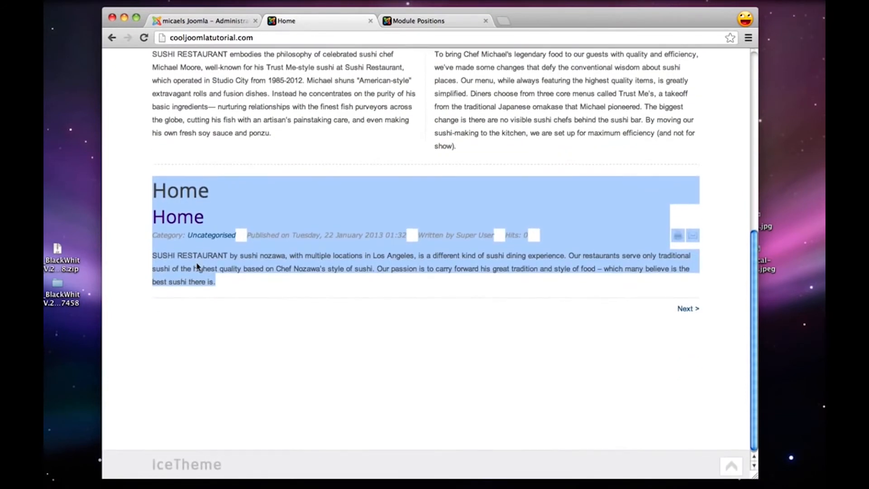
left_click(197, 267)
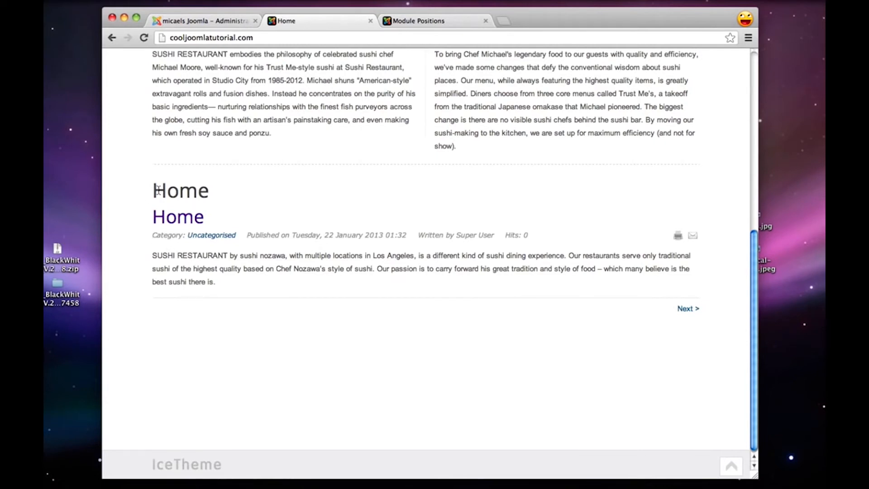
mouse_move(157, 190)
left_mouse_down()
mouse_move(219, 195)
mouse_move(192, 216)
mouse_move(149, 182)
left_mouse_up()
left_click(208, 194)
left_click(164, 195)
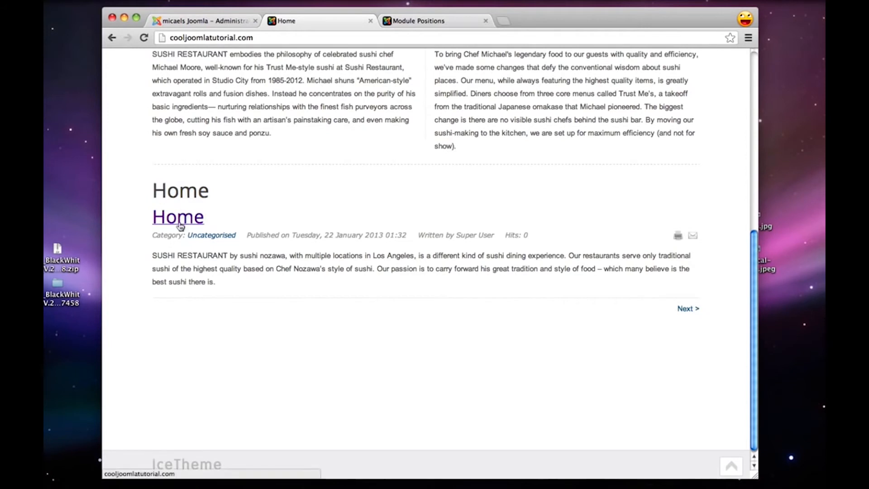
Open the global article options from the Article Manager in the site's Joomla administration
left_click_drag(152, 235, 541, 234)
left_click(541, 234)
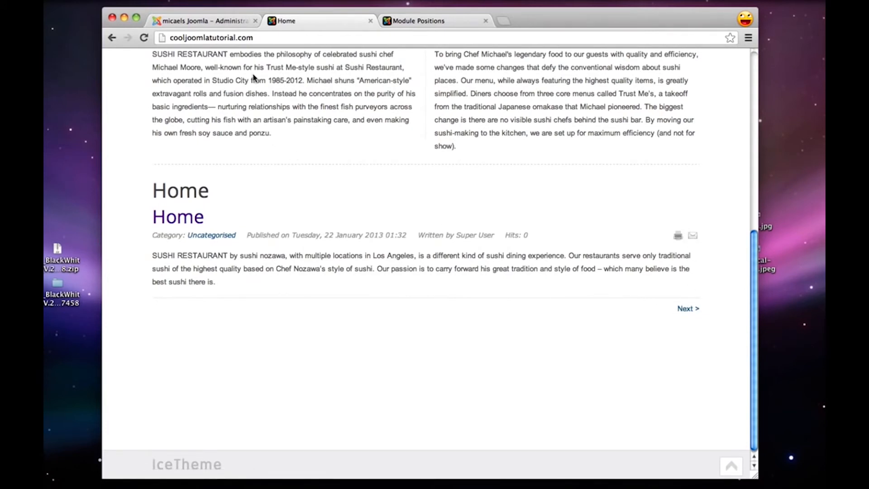
left_click(203, 23)
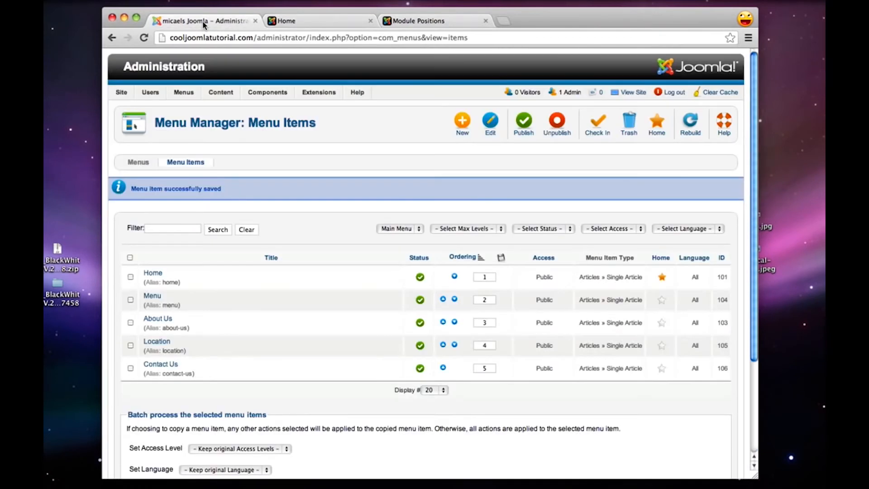
mouse_move(221, 93)
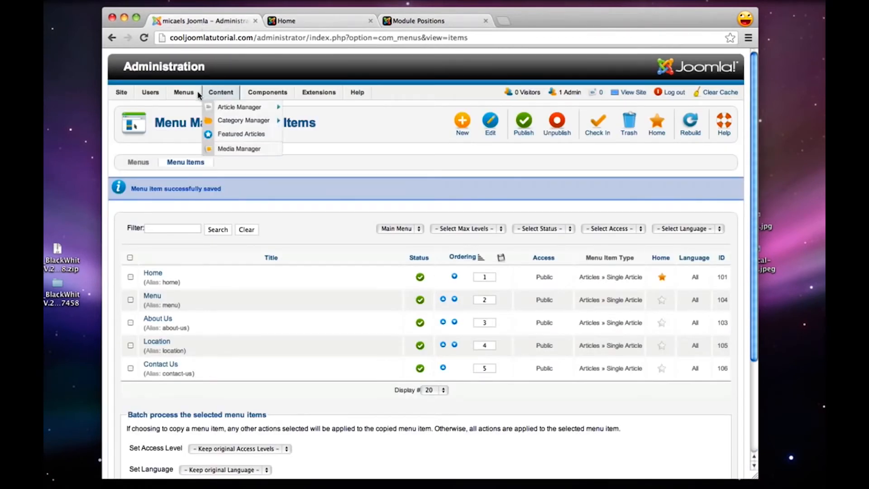
left_click(228, 108)
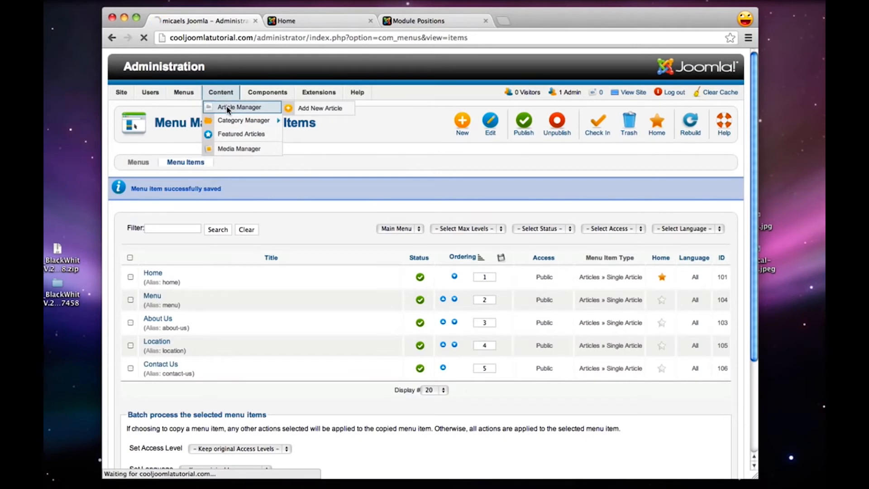
mouse_move(319, 95)
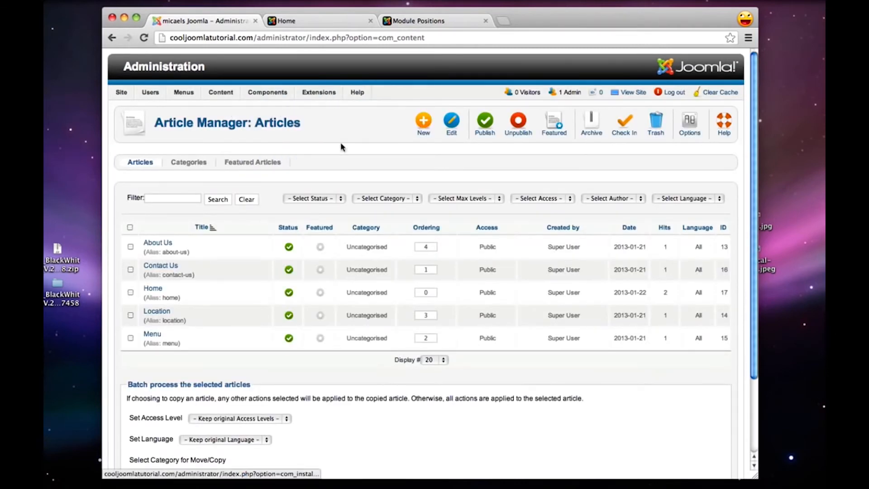
left_click(689, 123)
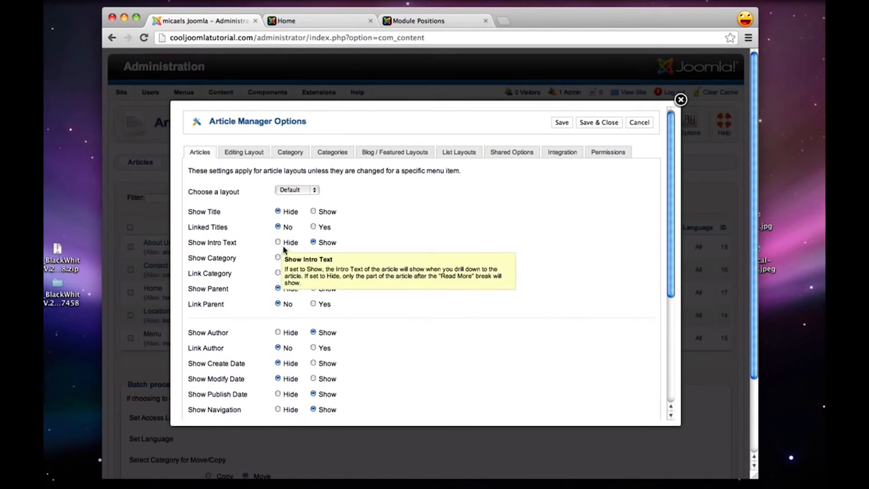
Hide the title, intro text, category, author, publish date, navigation and Read More for all articles, and turn off title and category links
left_click(277, 243)
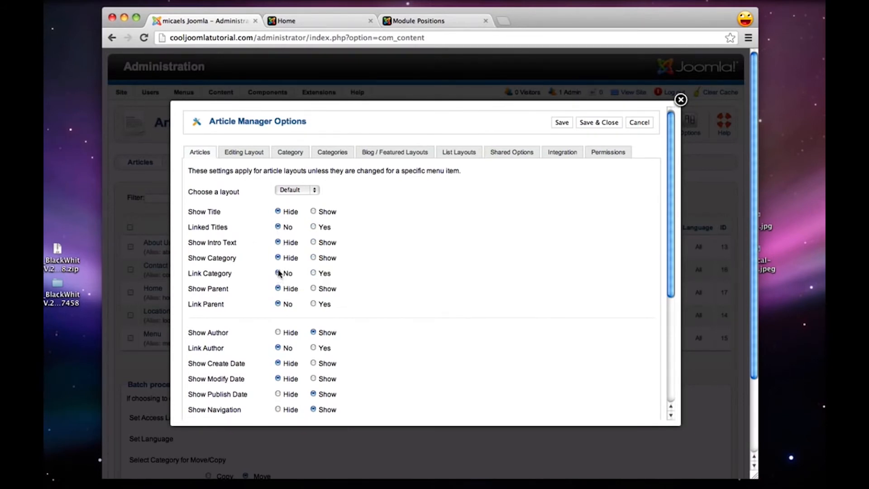
scroll(278, 273, "down", 2)
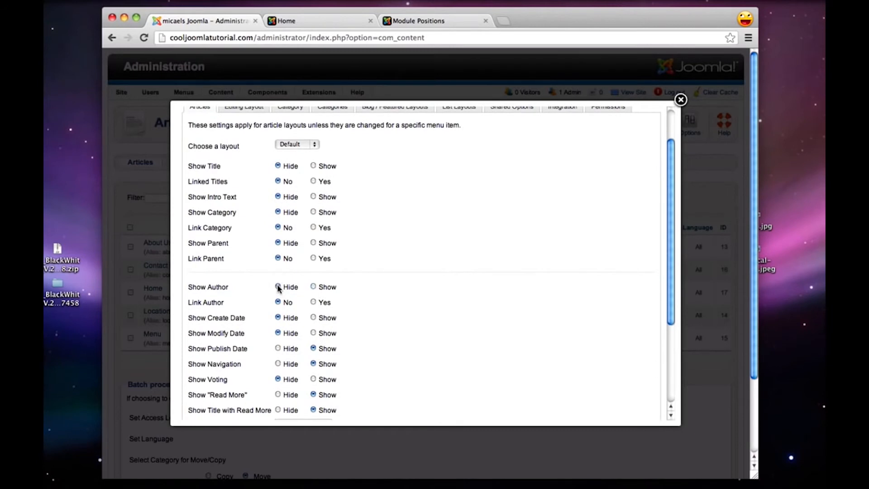
scroll(278, 287, "down", 2)
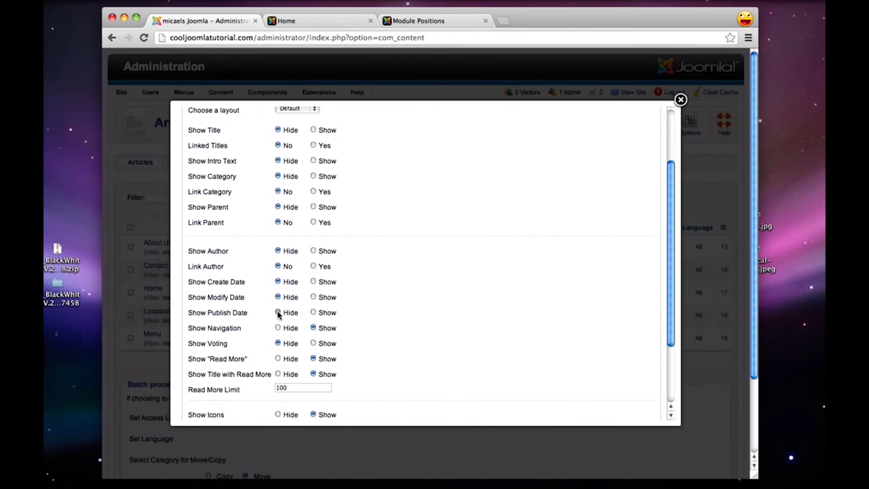
left_click(278, 312)
left_click(278, 358)
scroll(278, 375, "down", 4)
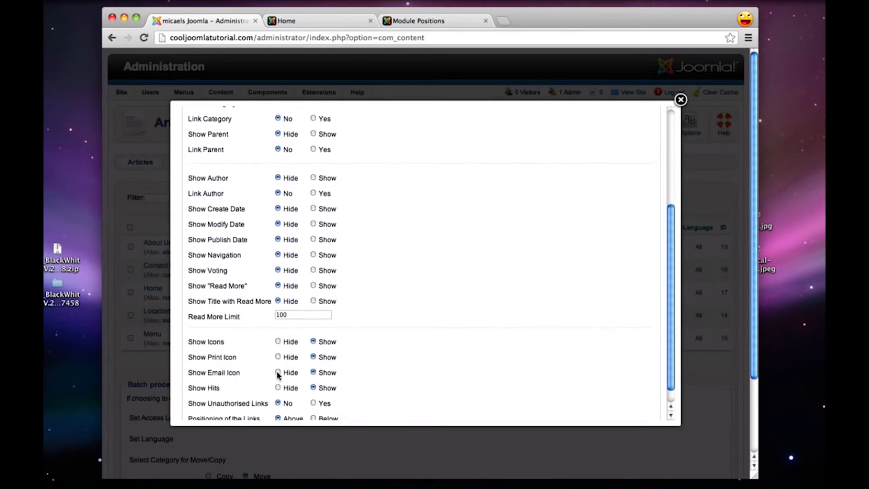
Hide the articles' icons, print icon, email icon and hits, then save and close the article options
left_click(278, 339)
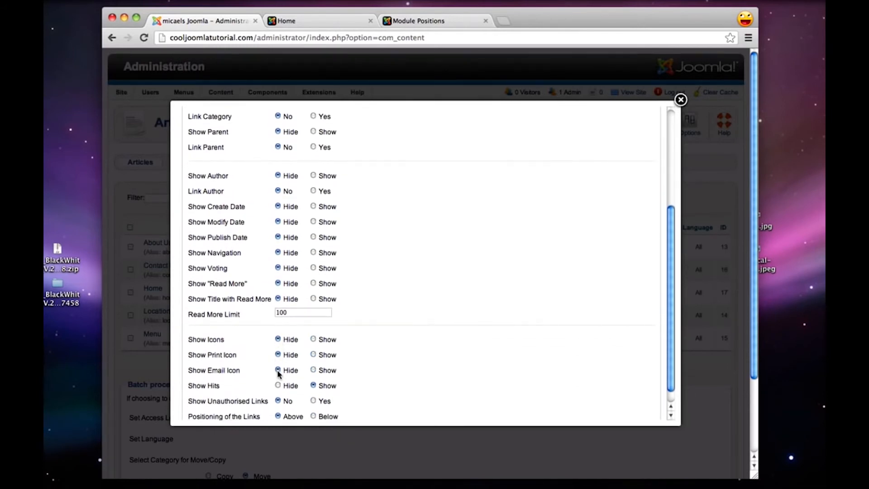
scroll(278, 389, "down", 3)
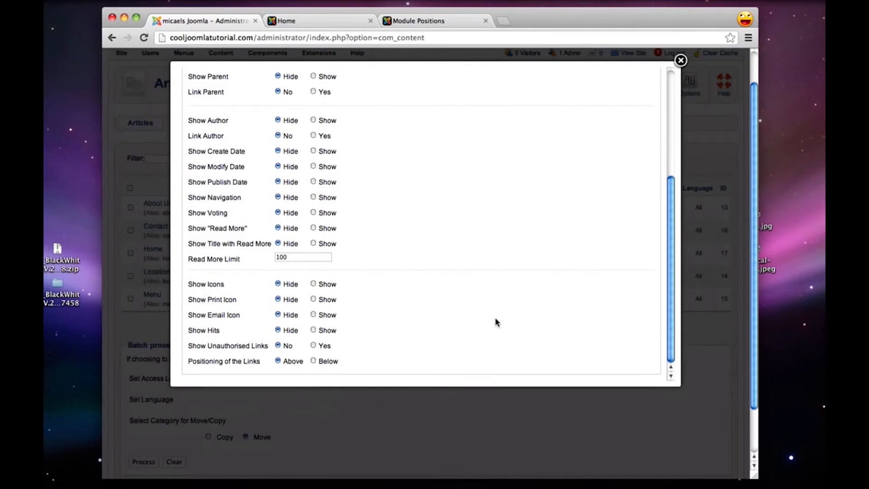
scroll(496, 321, "up", 8)
left_click(587, 124)
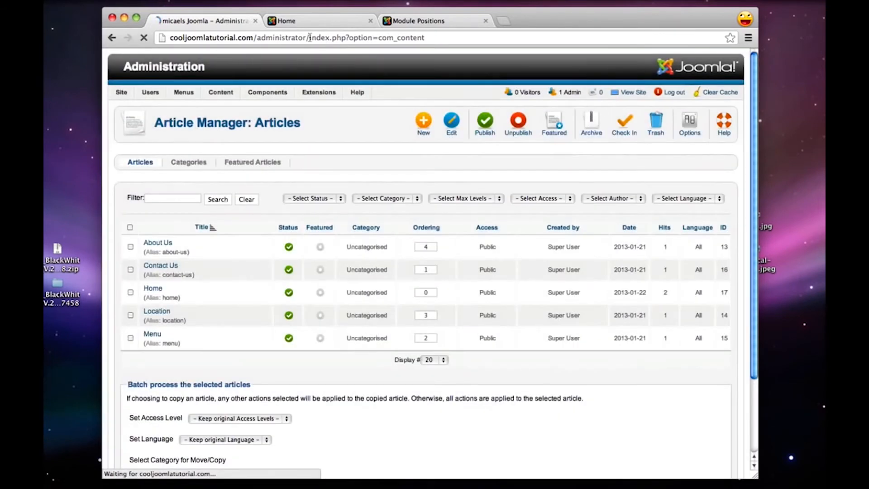
Reload the site's home page and examine the heading above the Home article text
left_click(299, 21)
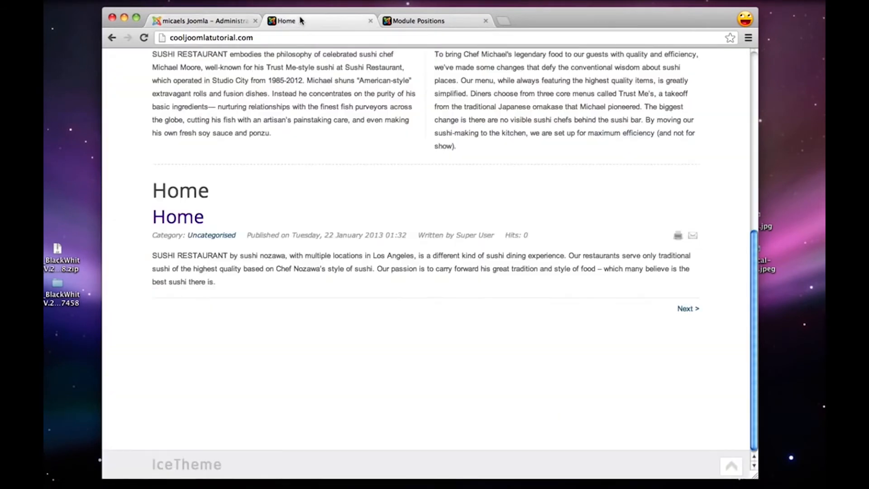
left_click(143, 38)
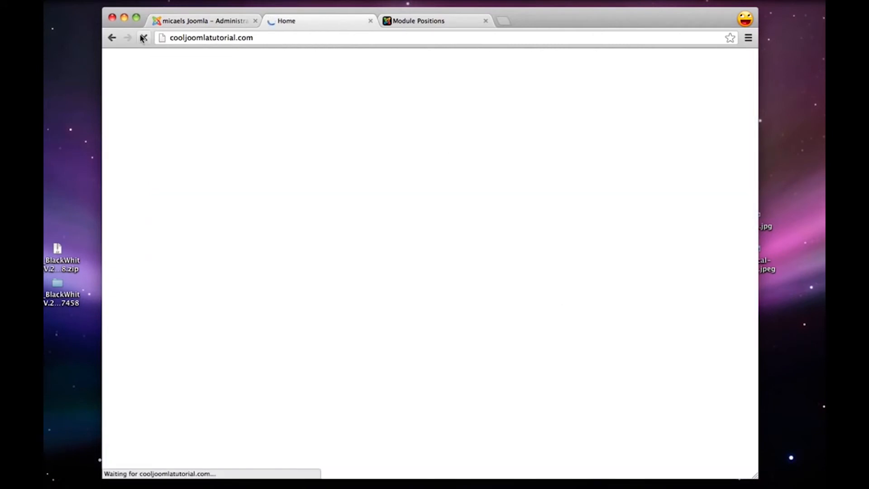
scroll(276, 178, "down", 5)
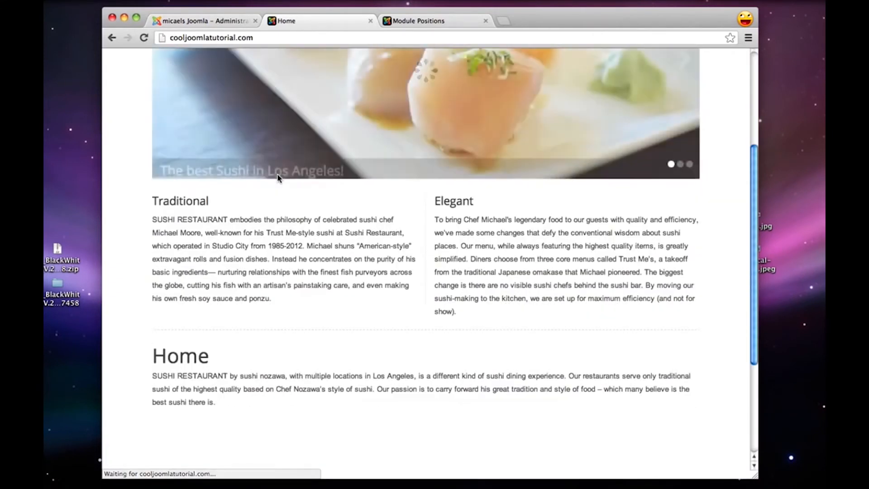
left_click_drag(181, 301, 209, 302)
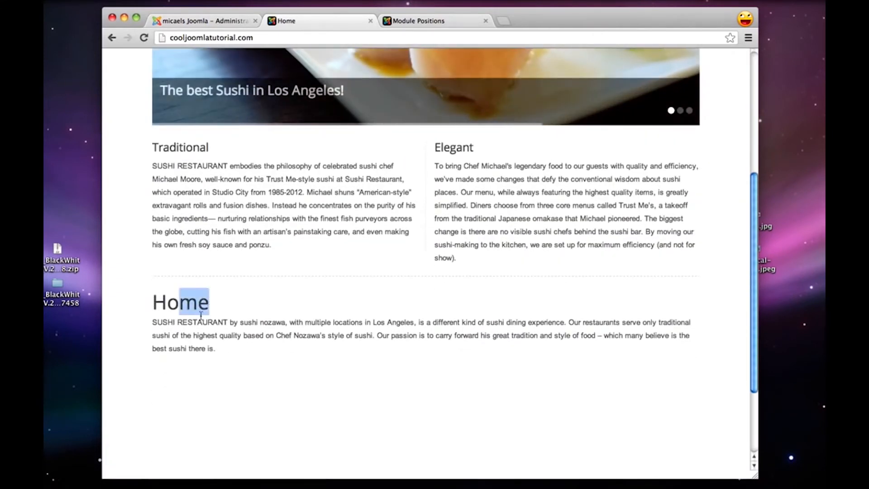
left_click(200, 314)
Set Show Page Heading to No for the Main Menu's Home item, then save and close the item
left_click(201, 22)
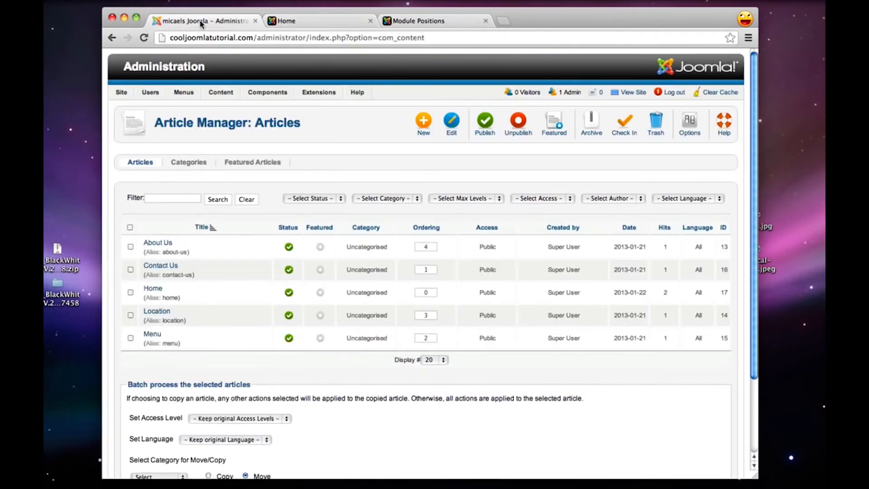
mouse_move(184, 94)
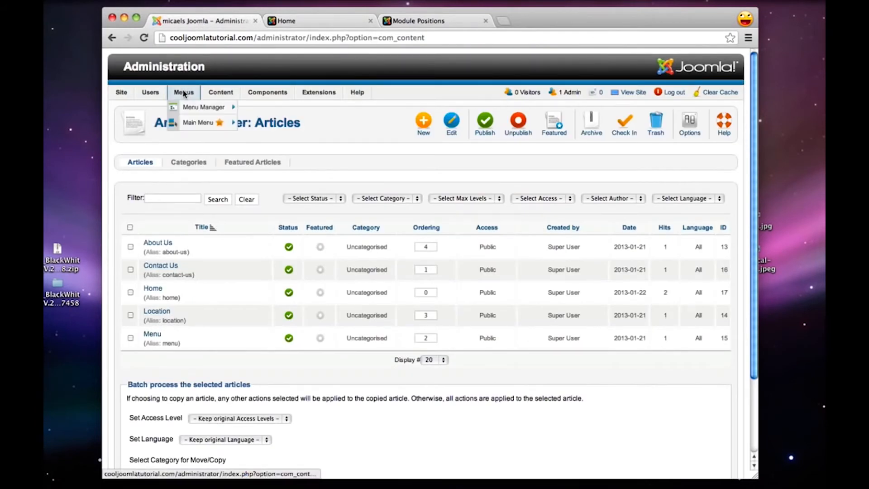
left_click(198, 122)
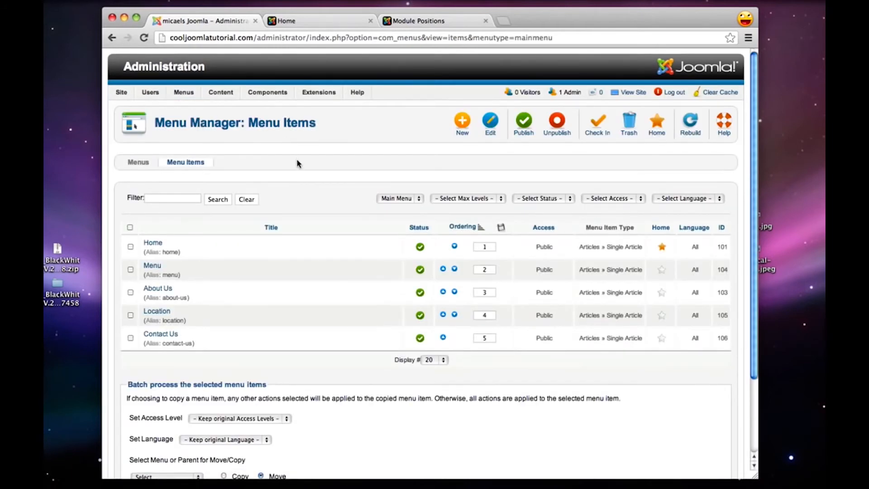
left_click(153, 243)
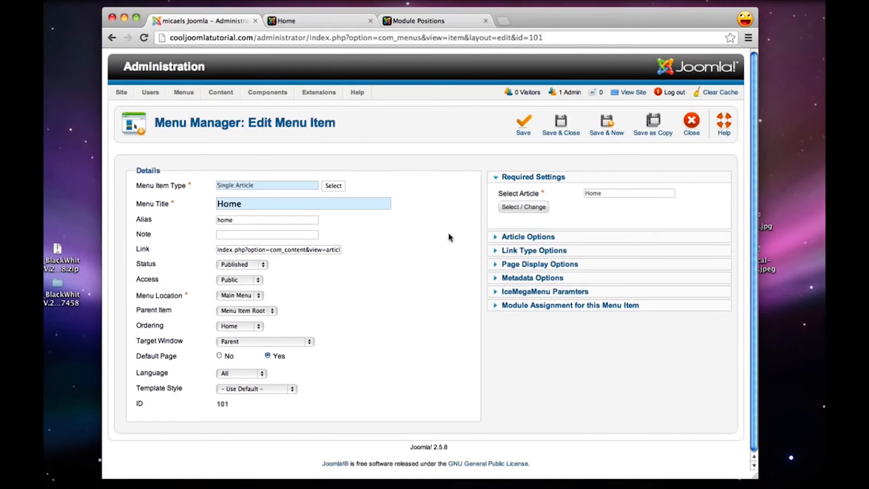
left_click(542, 264)
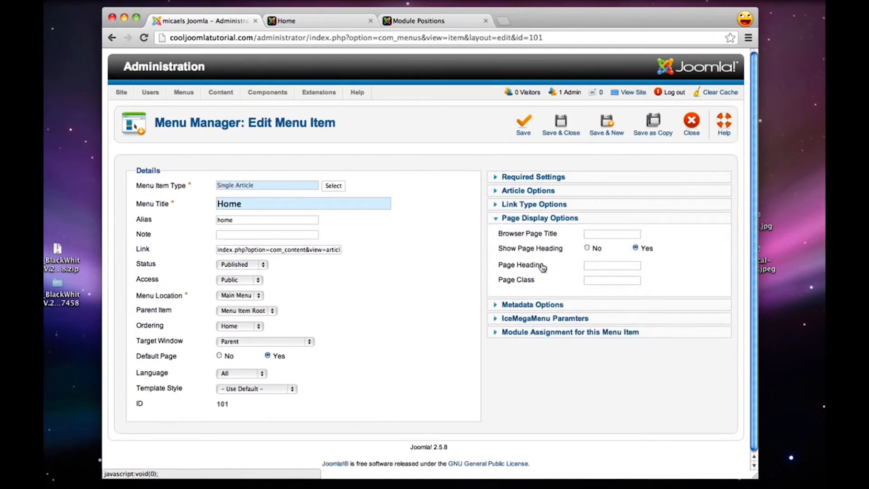
mouse_move(502, 249)
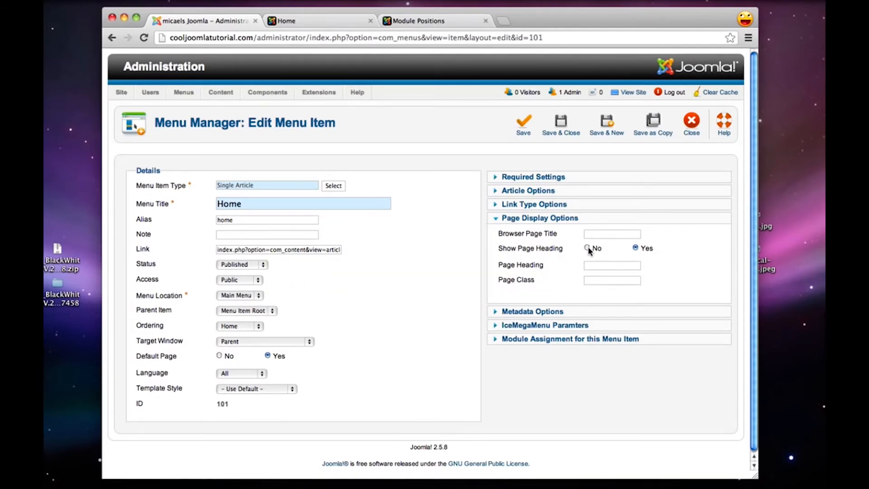
left_click(561, 129)
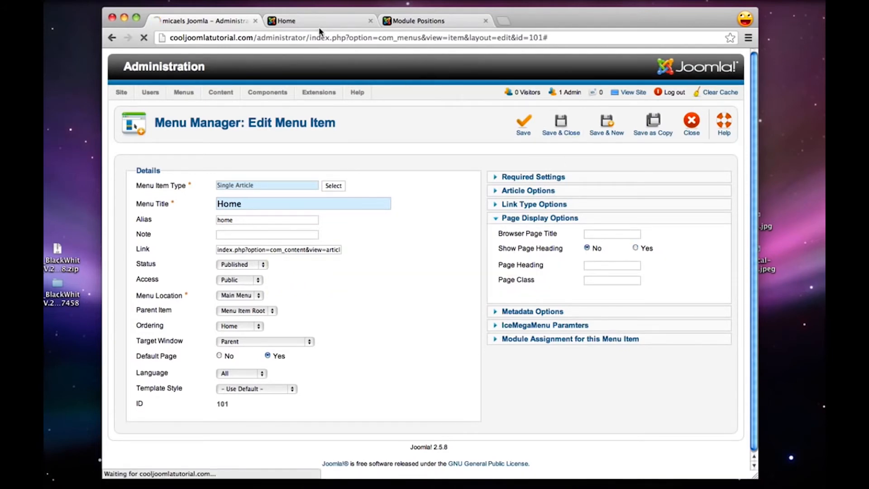
Reload the site's home page and check the article text below the promo modules and the logo area in the header
left_click(272, 23)
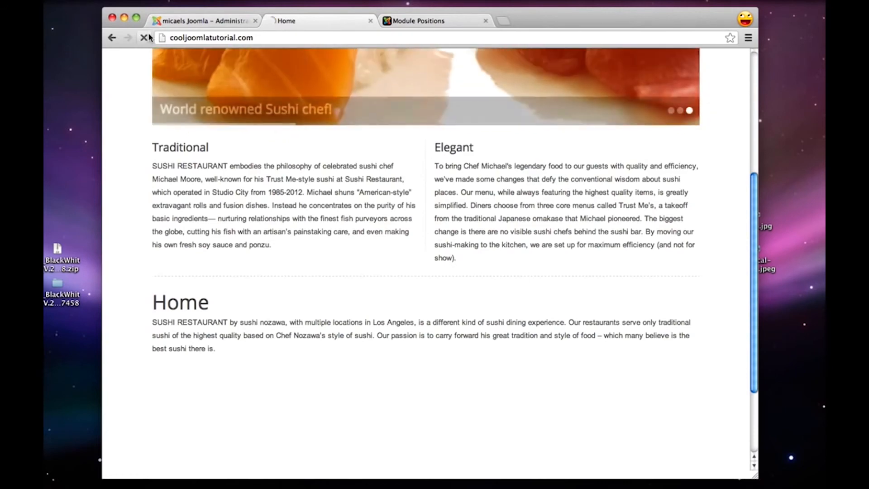
left_click(144, 38)
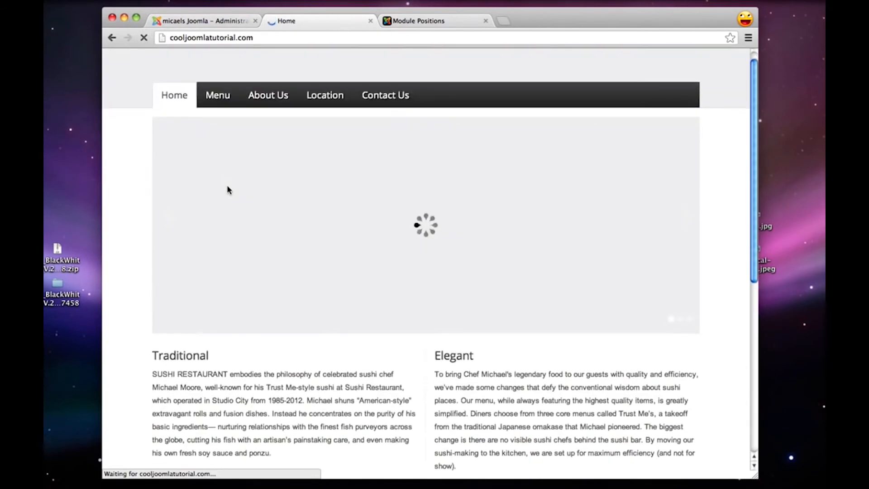
scroll(227, 188, "down", 5)
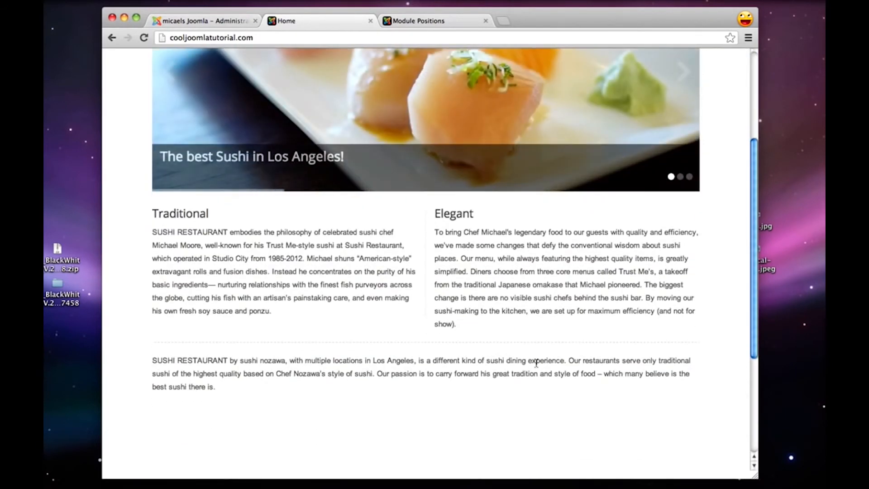
left_click(205, 22)
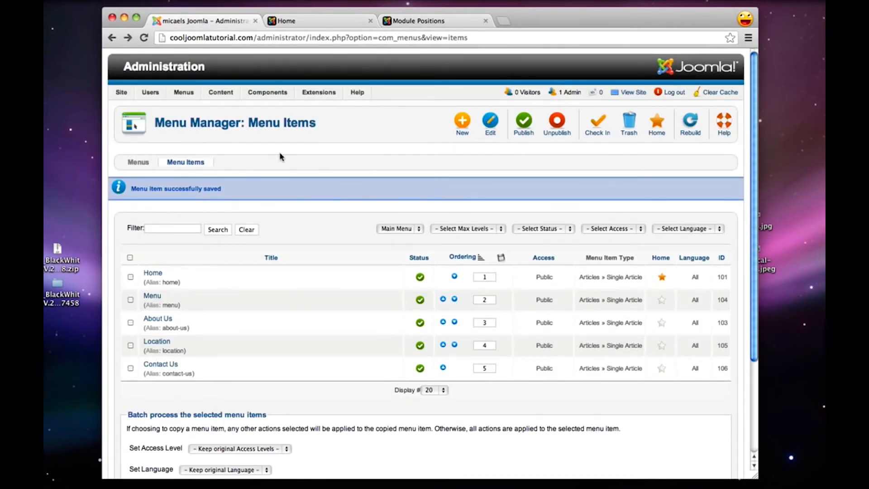
left_click(301, 20)
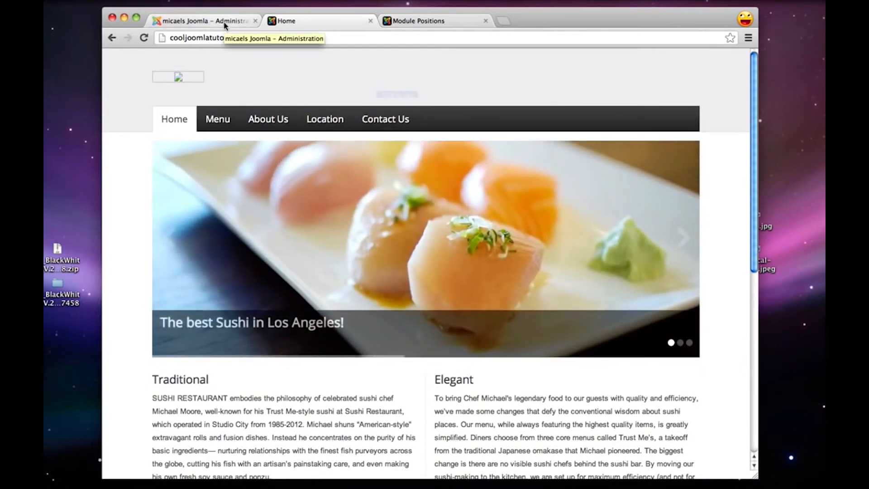
left_click(223, 25)
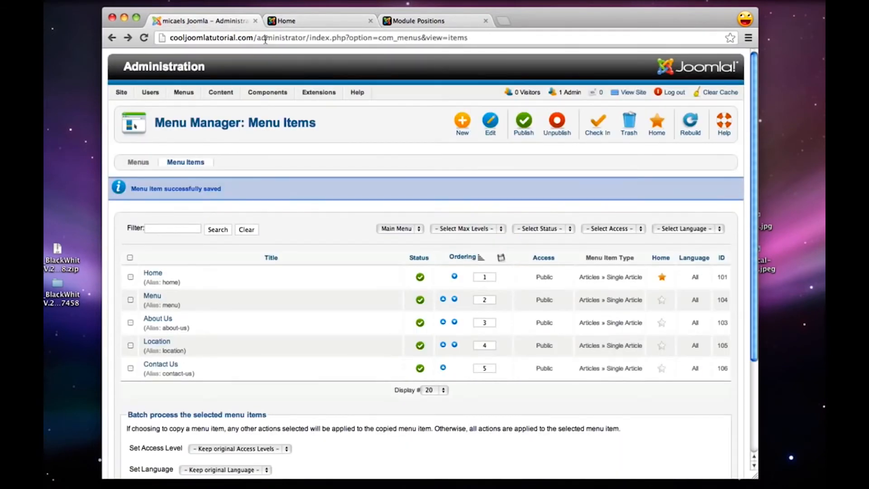
Open pixlr.com in a new browser tab and launch the Pixlr Editor
key("super+t")
type("pixlr.com")
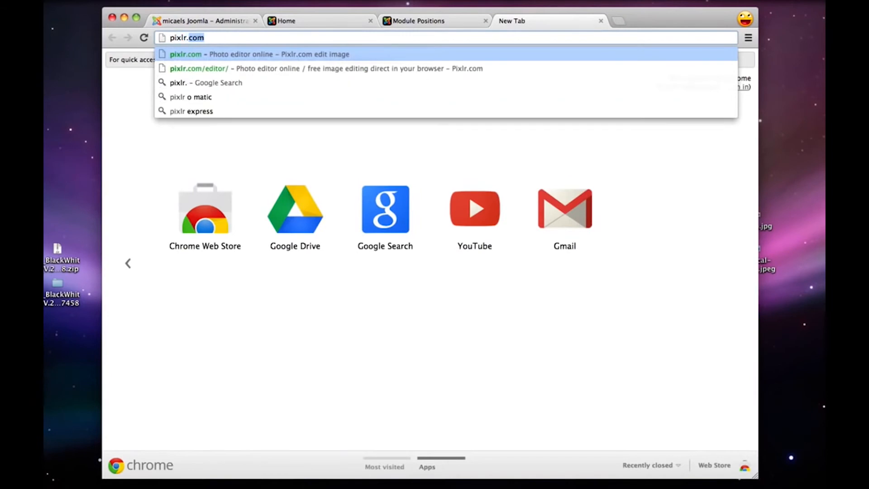
key("Return")
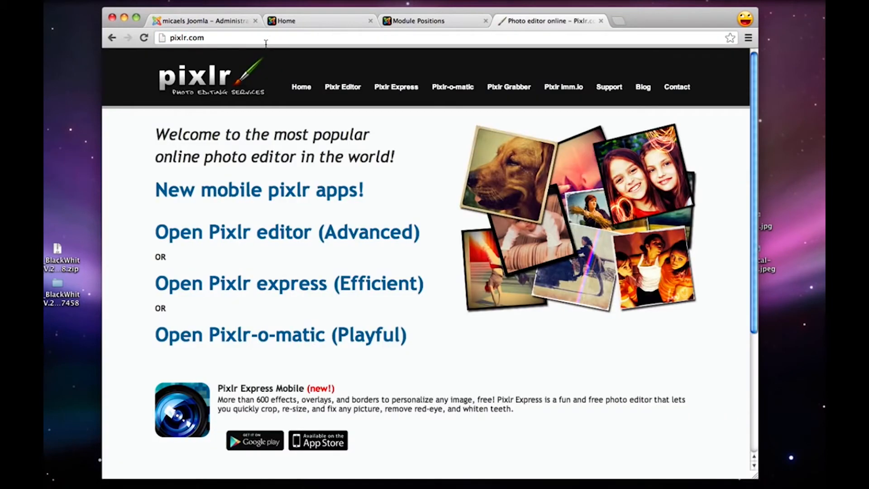
left_click(343, 86)
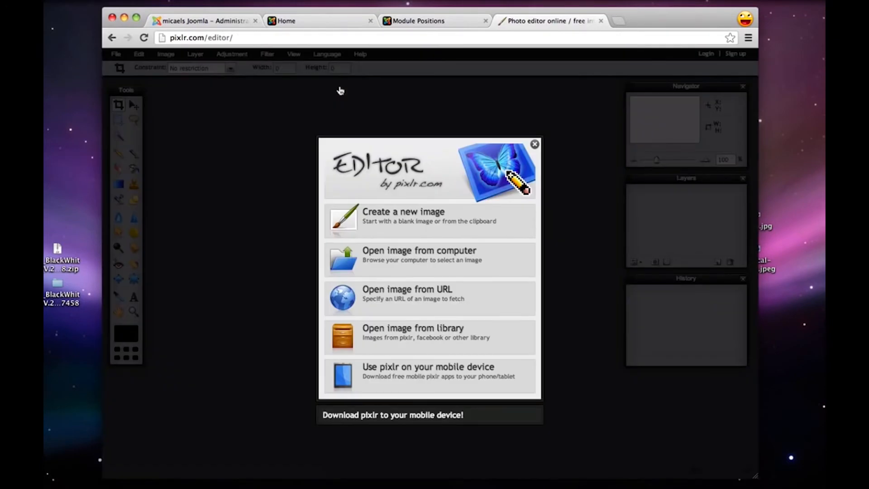
Begin creating a new blank image, setting its width to 350 and entering a new height
left_click(413, 214)
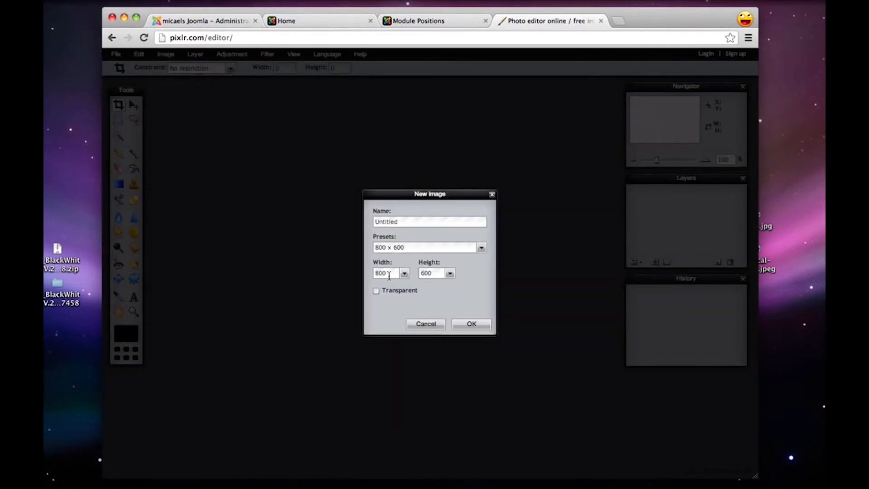
left_click_drag(389, 275, 368, 273)
type("350")
left_click_drag(435, 273, 359, 275)
type("65")
Check the logo area on the site's home page and create the blank Pixlr image at 350 × 65 with a transparent background
left_click(312, 24)
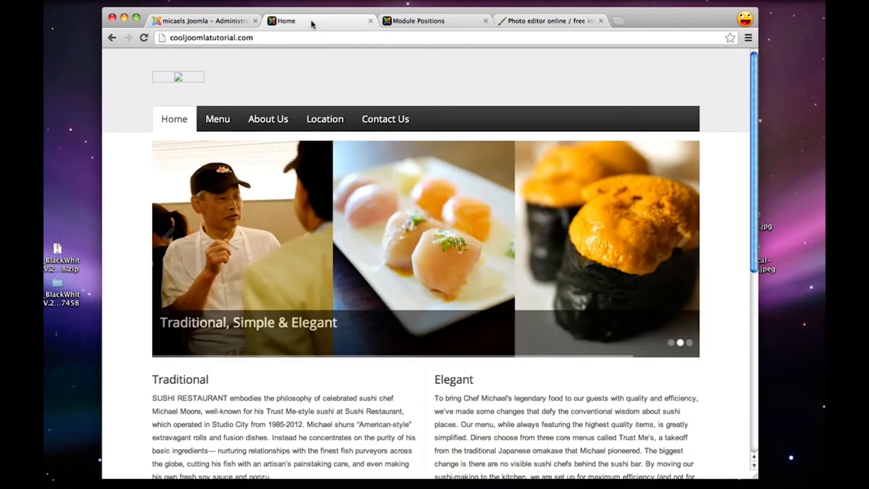
left_click(429, 20)
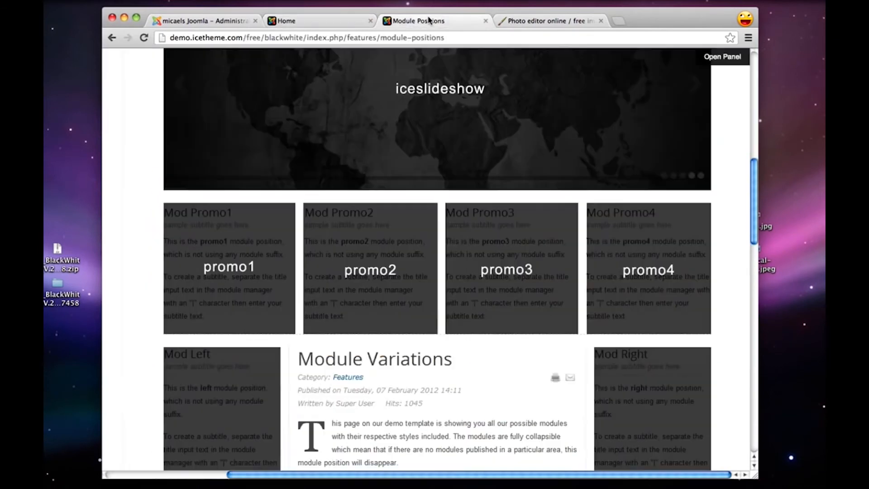
left_click(521, 20)
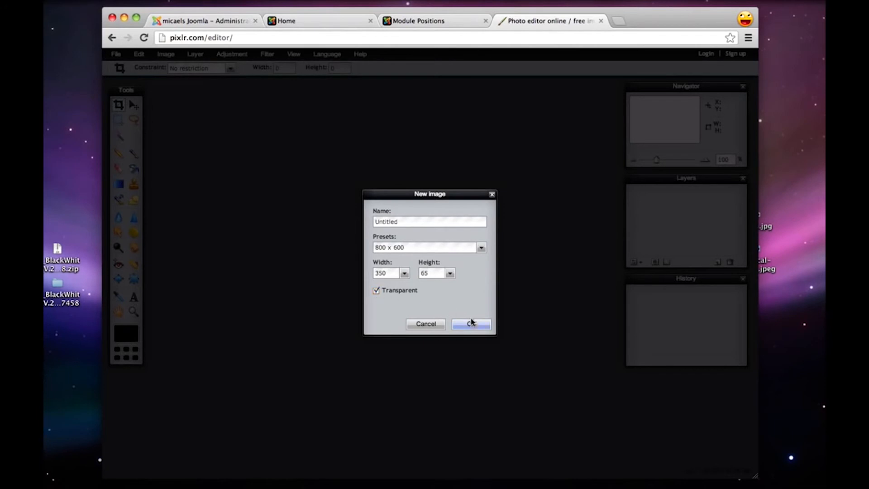
left_click(471, 322)
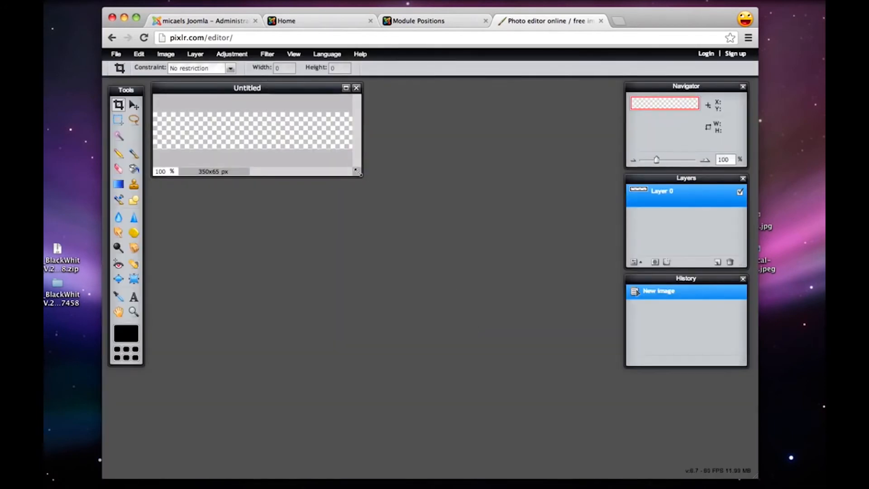
Add the text "Sushi Restaurant" to the blank canvas in Verdana Regular and set its size to 38
left_click(133, 297)
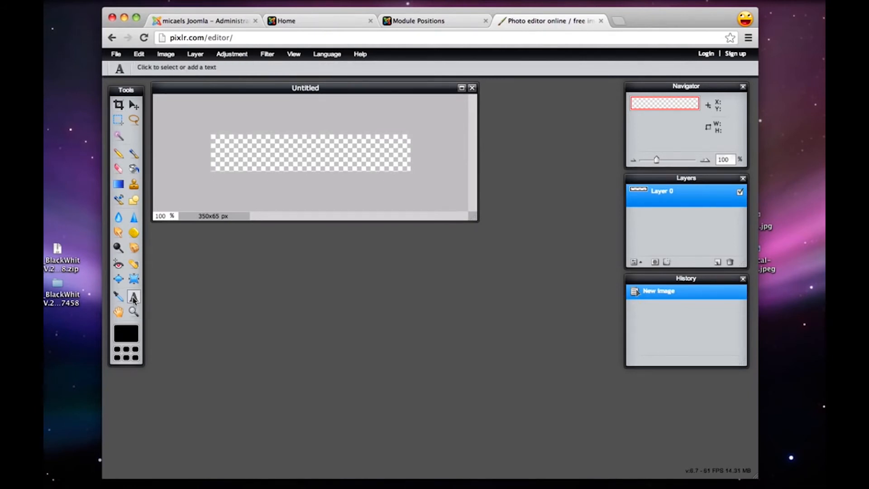
left_click(220, 154)
type("S")
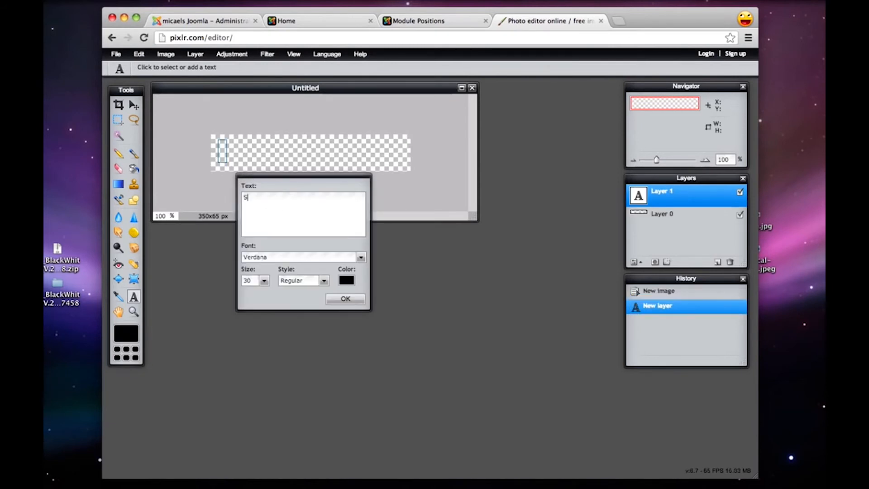
type("ushi Rest")
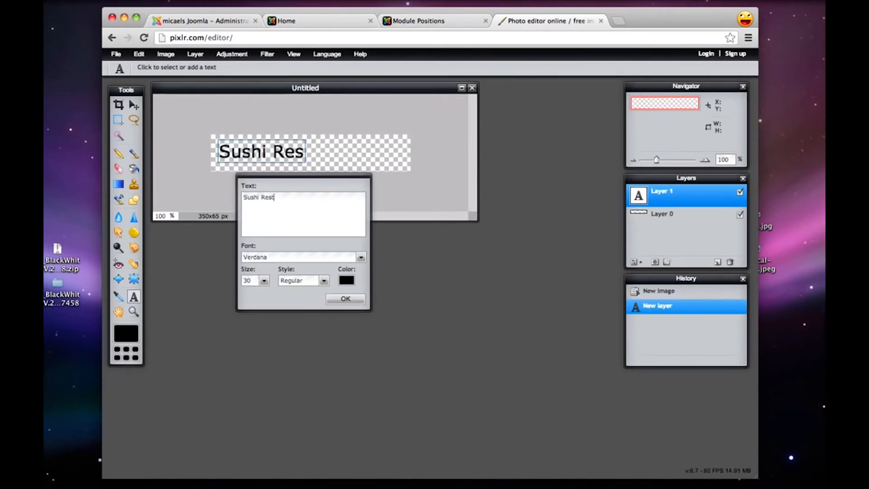
type("aurant")
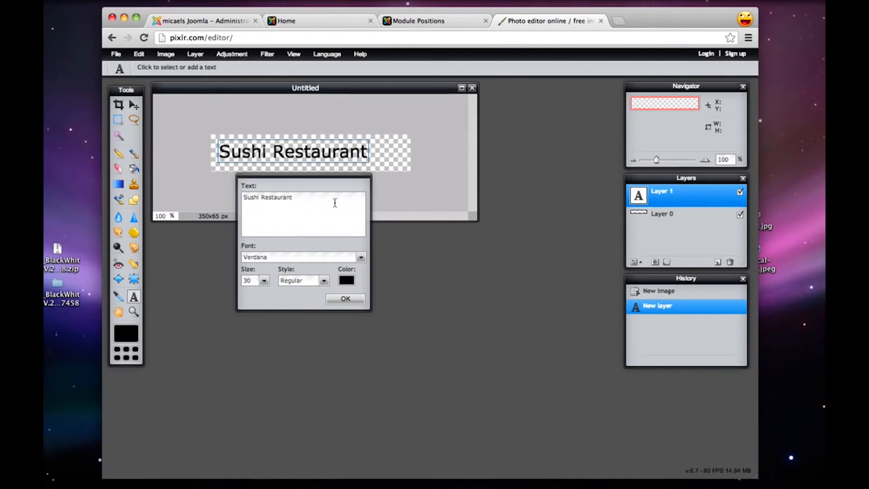
key("super+a")
left_click(264, 281)
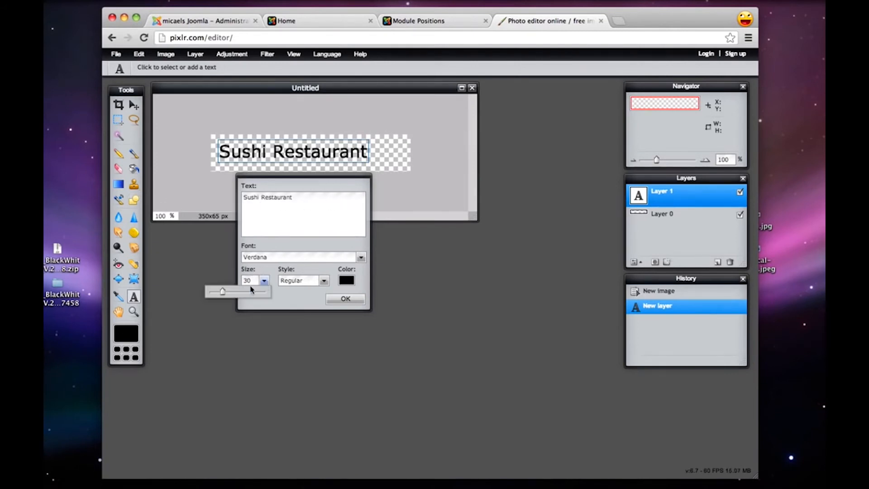
left_click_drag(223, 292, 225, 293)
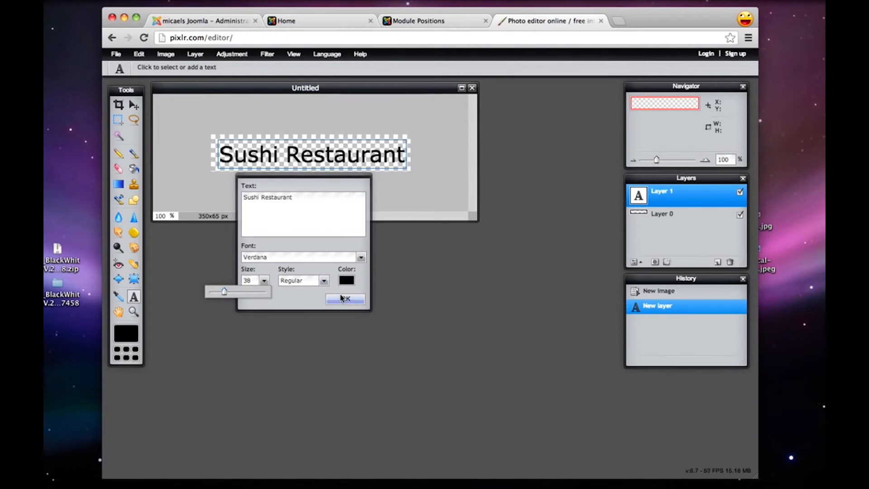
Color the "Sushi Restaurant" text light red, apply it, and nudge the text slightly left and up on the canvas
left_click(346, 281)
left_click(375, 202)
left_click_drag(378, 203, 390, 201)
left_click(549, 341)
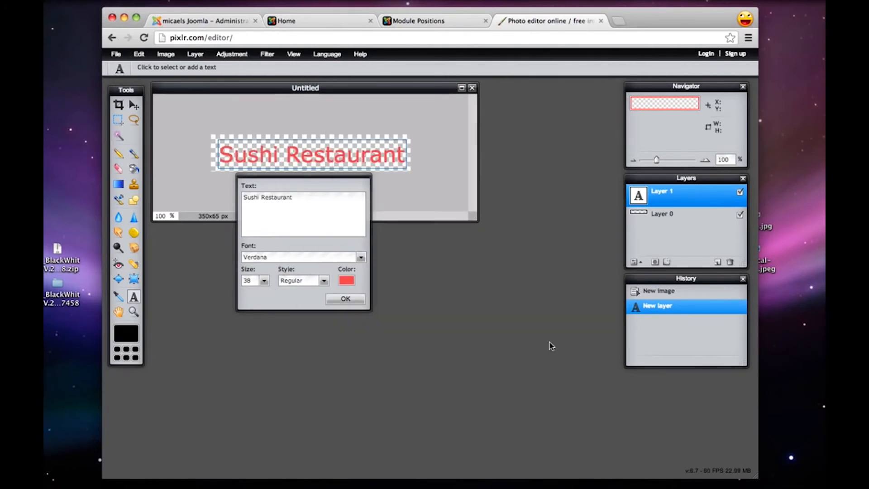
left_click(344, 301)
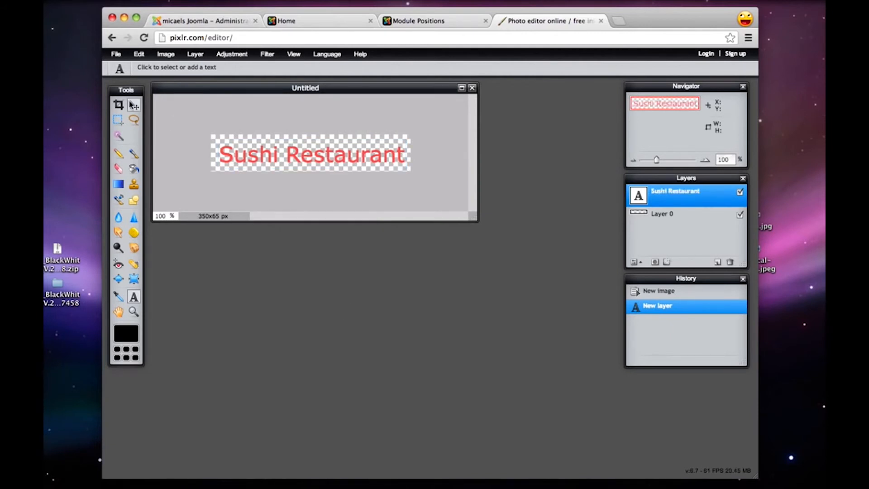
left_click(134, 104)
left_click_drag(337, 153, 332, 152)
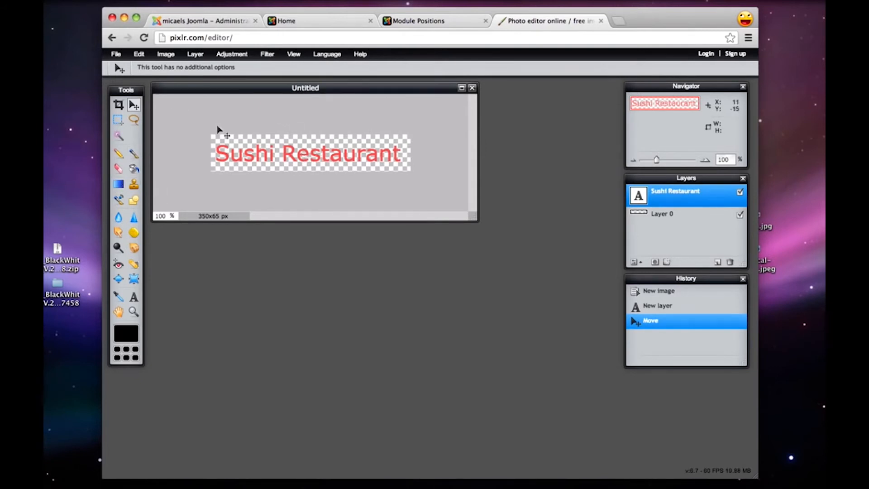
Save the logo to the Desktop as sushi.png in PNG (Transparent, full quality) format and move its desktop icon beside the browser window
left_click(116, 54)
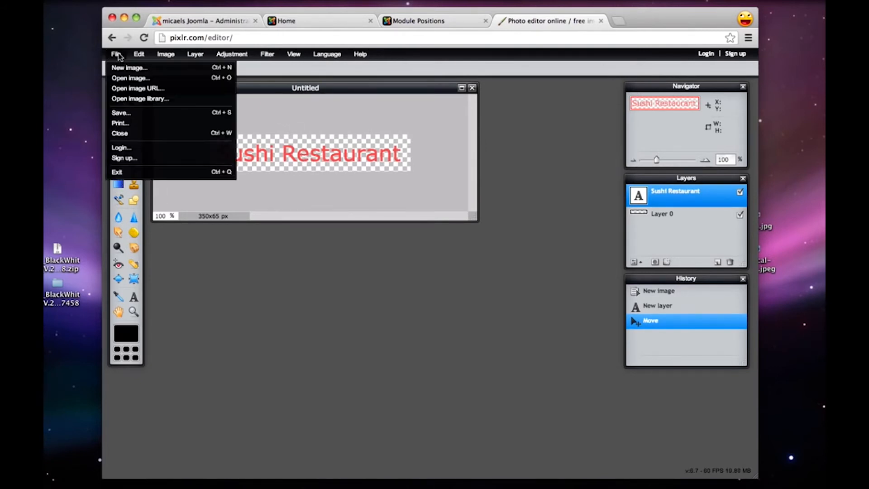
left_click(138, 112)
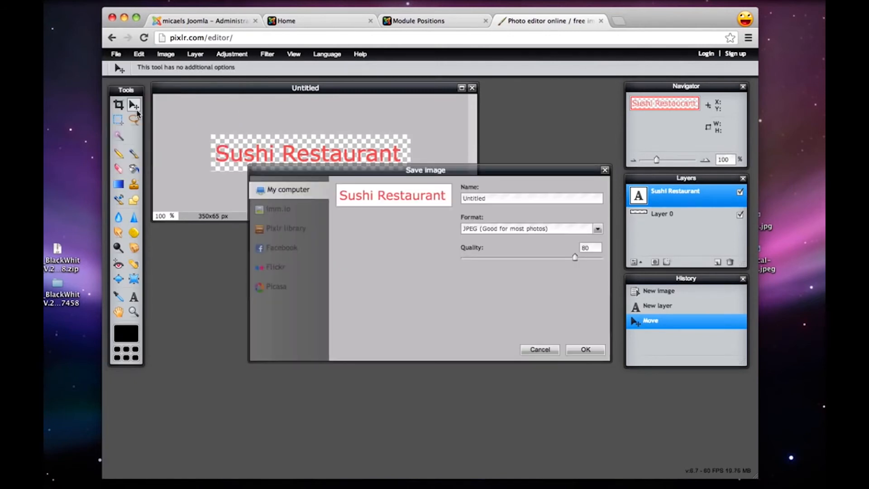
double_click(493, 202)
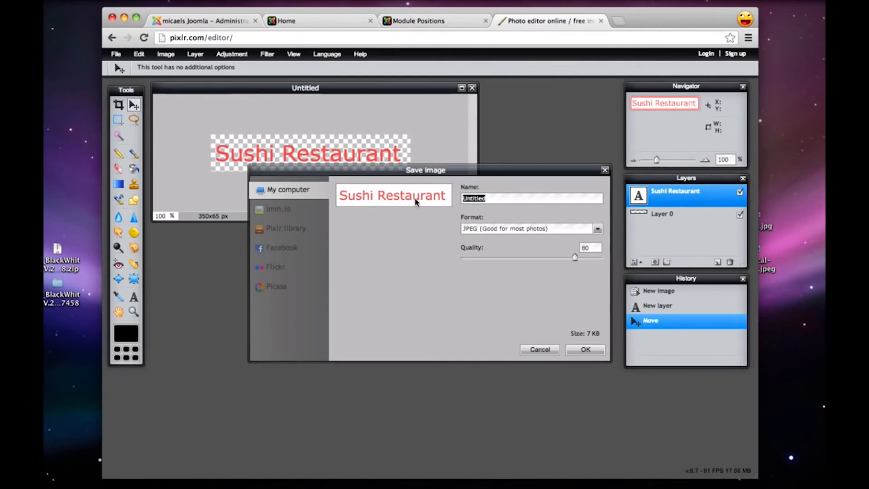
type("sushi.png")
left_click(488, 228)
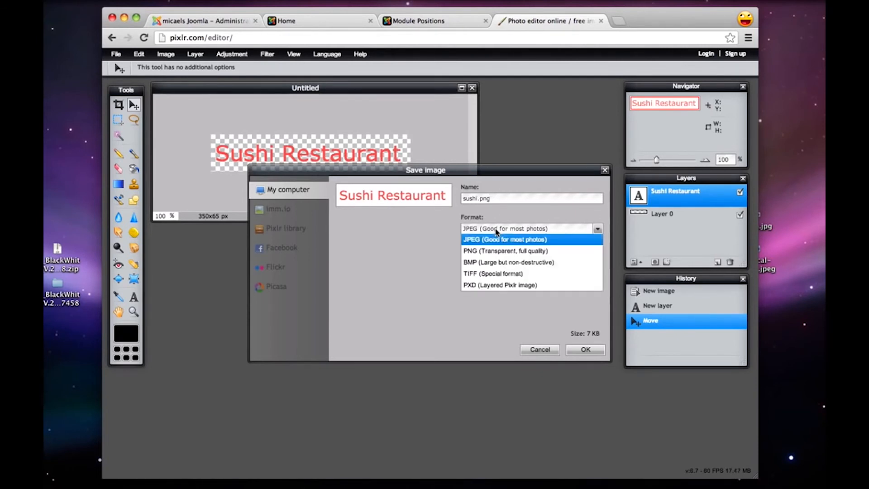
left_click(508, 252)
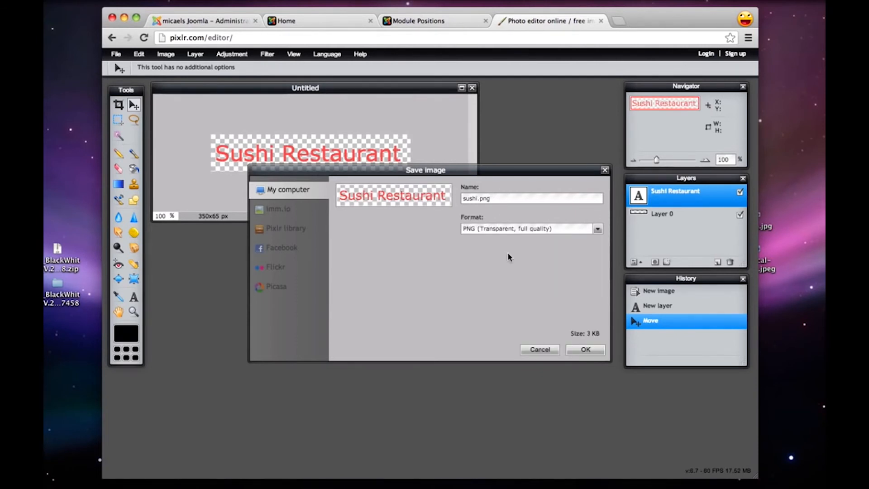
left_click(593, 351)
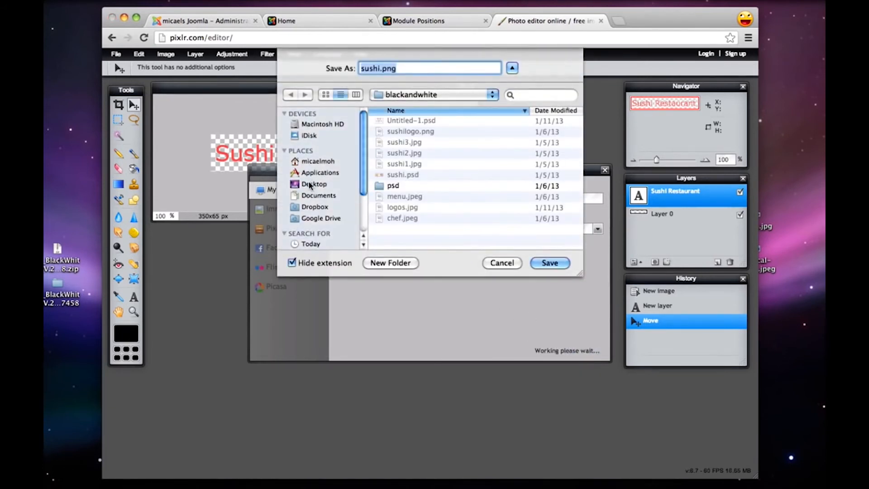
left_click(309, 184)
left_click(550, 262)
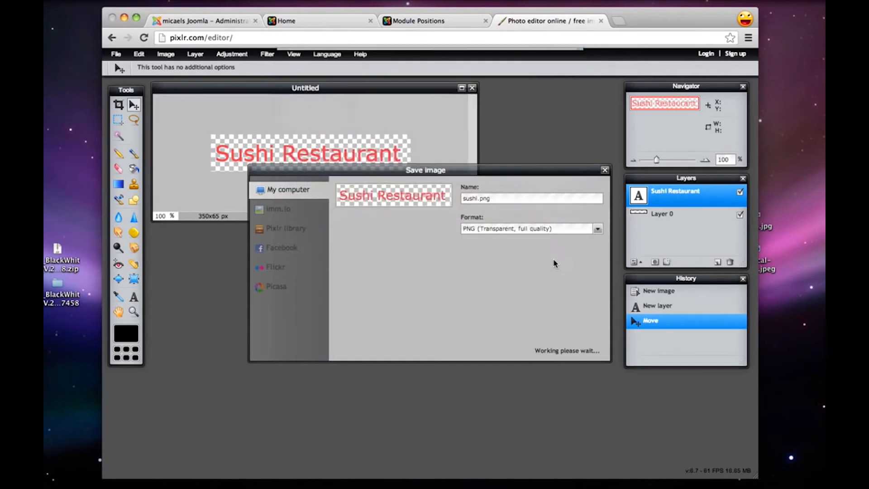
left_click_drag(818, 24, 769, 289)
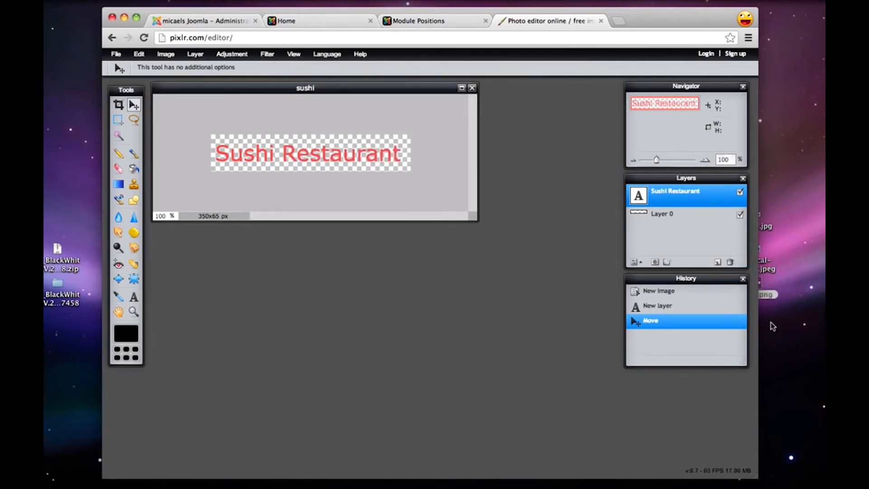
Close the Pixlr page, return to the Joomla administration and open the blackwhite - Default template style for editing
left_click(598, 21)
left_click(198, 21)
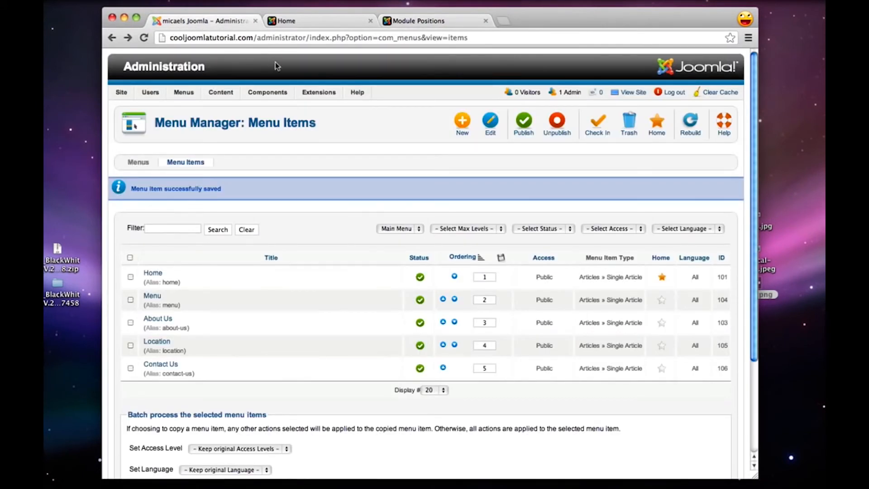
mouse_move(323, 99)
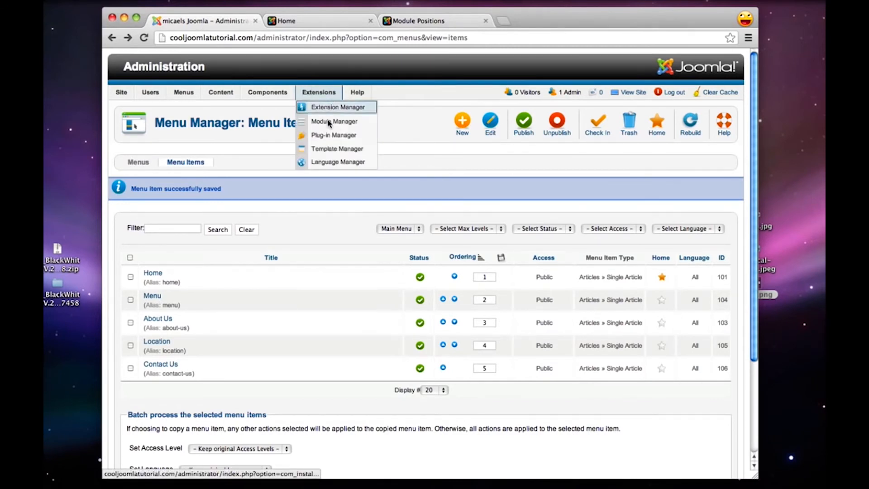
left_click(332, 149)
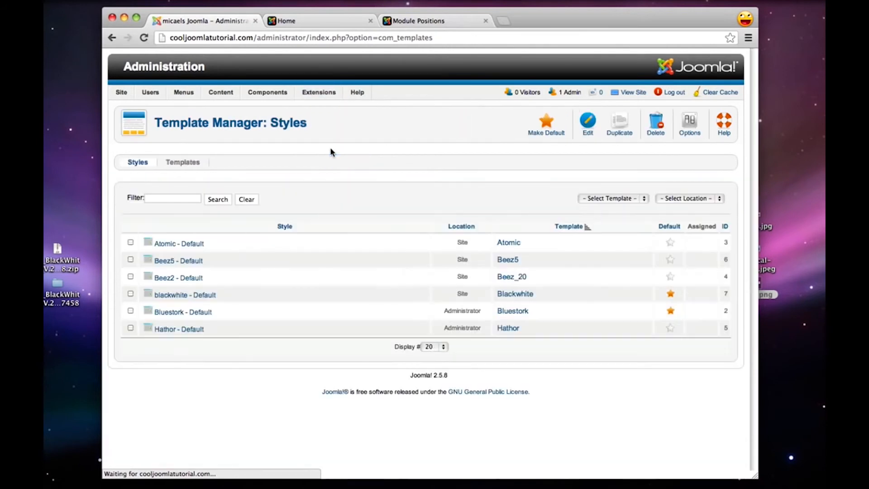
left_click(168, 298)
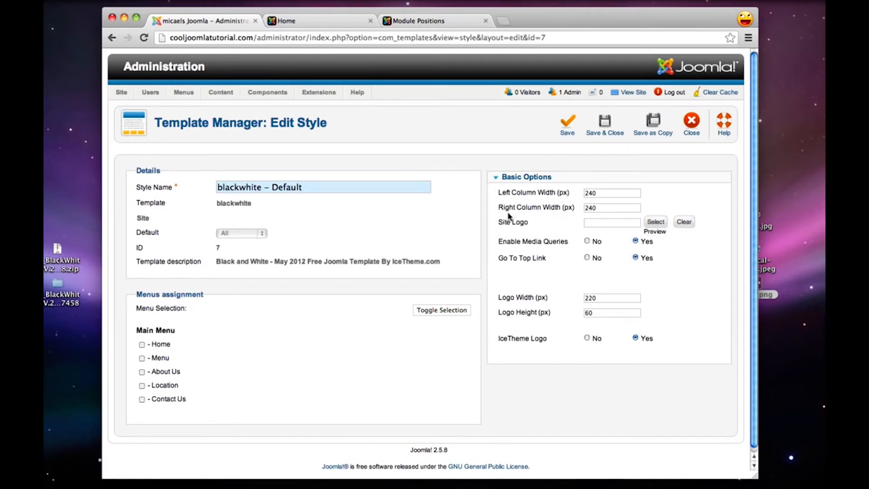
Upload sushi.png from the Desktop to the root image directory through the Site Logo image selection
left_click(656, 222)
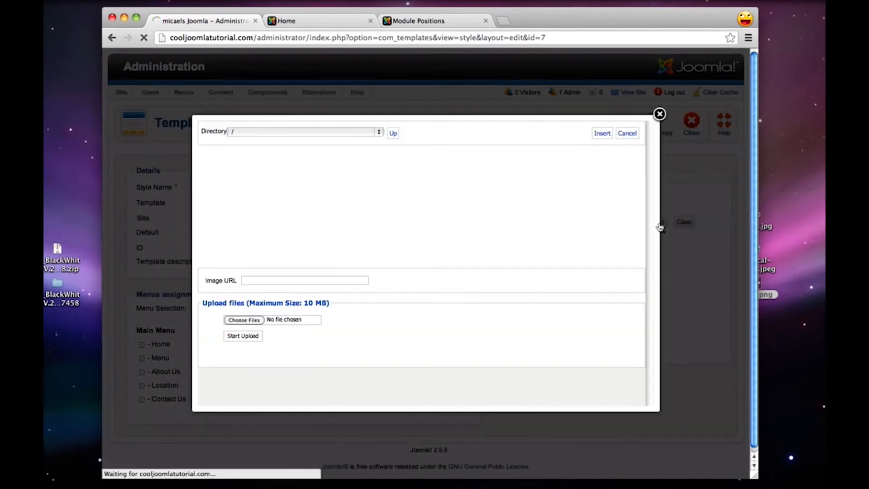
left_click(243, 320)
scroll(319, 130, "down", 5)
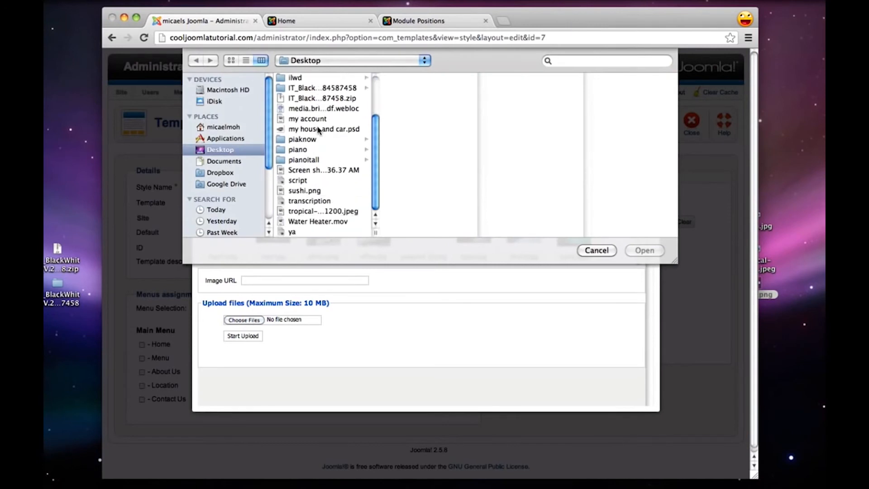
left_click(304, 191)
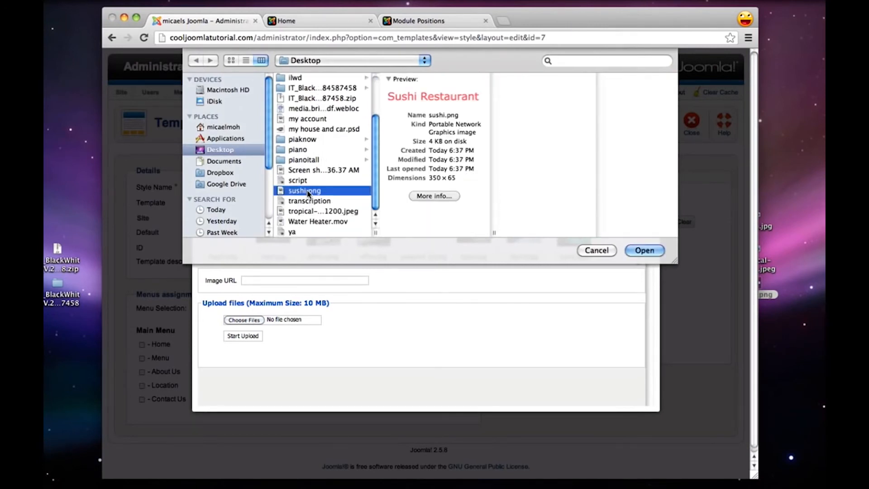
left_click(644, 251)
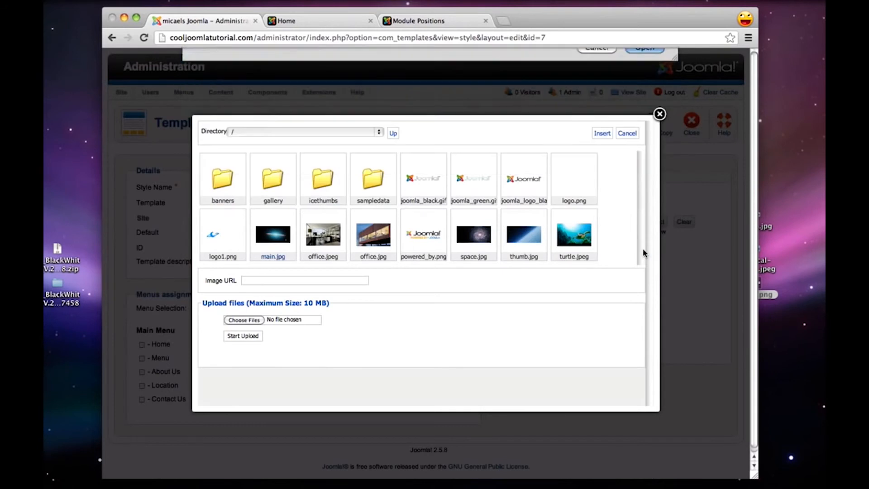
left_click(240, 338)
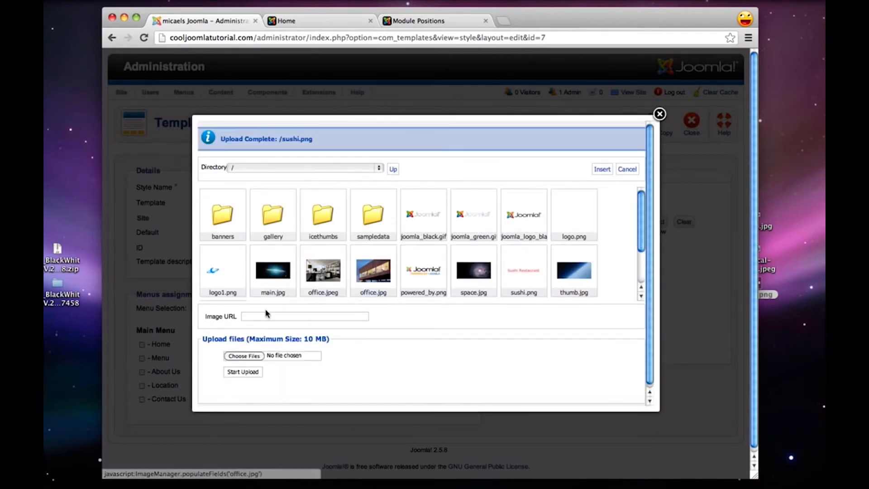
Insert images/sushi.png as the template style's Site Logo, then save and close the style
left_click(525, 273)
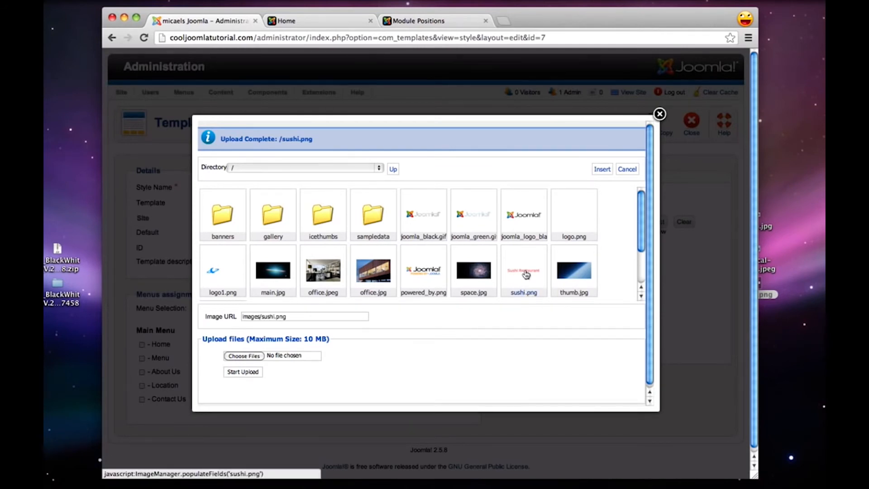
left_click(602, 170)
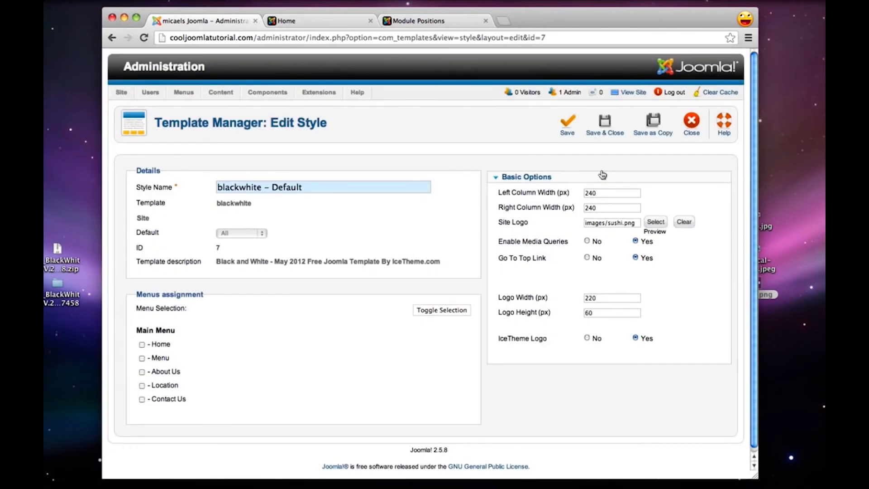
left_click(606, 123)
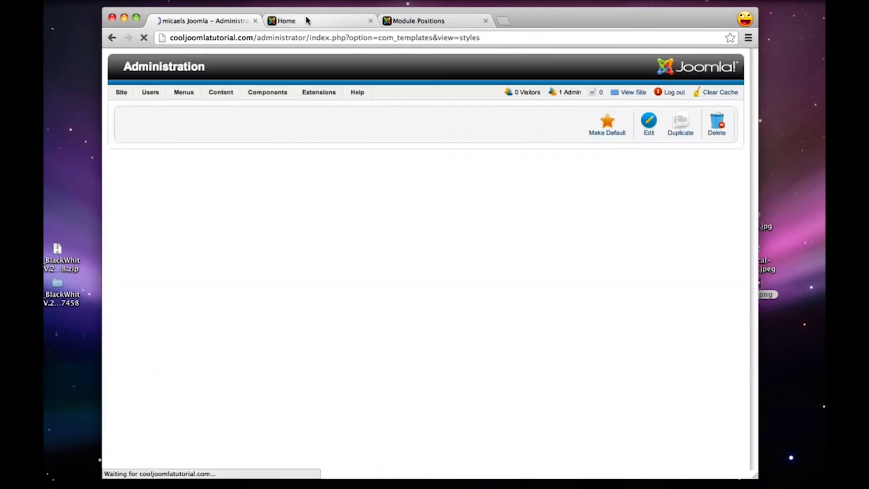
Reload the site's home page to check the logo in the header, then return to the Joomla administration
left_click(306, 18)
left_click(143, 38)
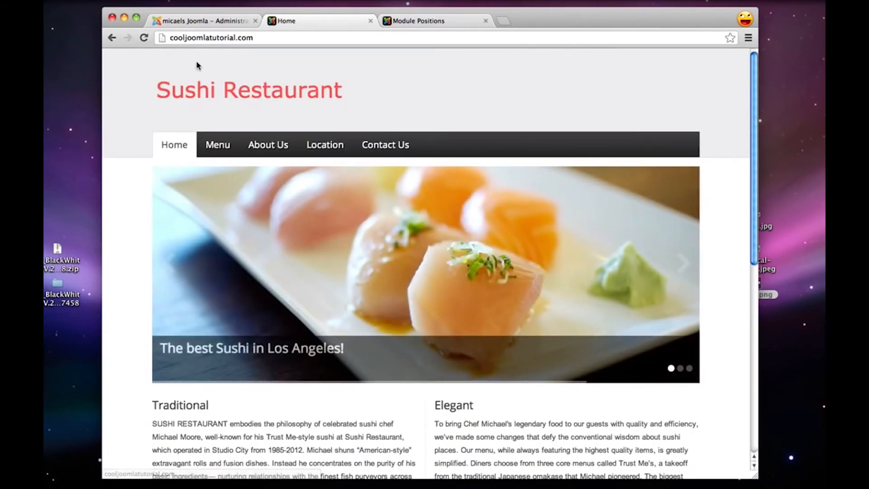
left_click(208, 21)
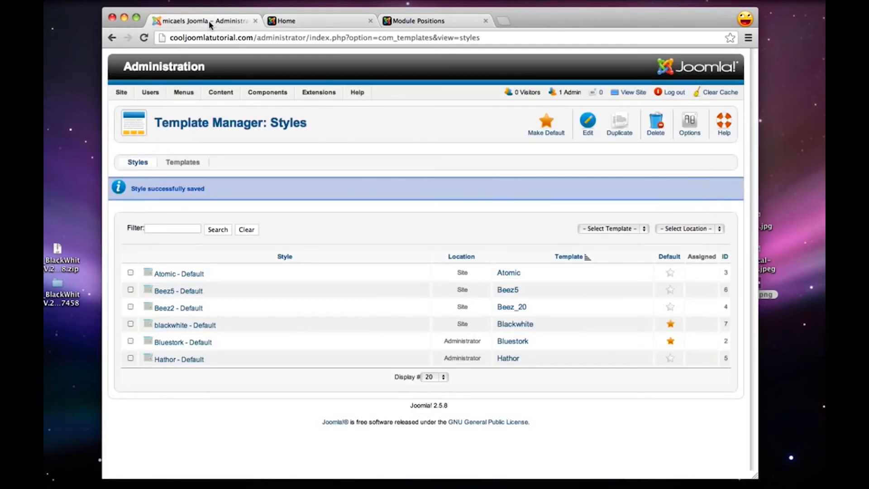
Open the blackwhite - Default style and upload sushilogo.png from the Desktop's blackandwhite folder through the Site Logo image selection
left_click(180, 328)
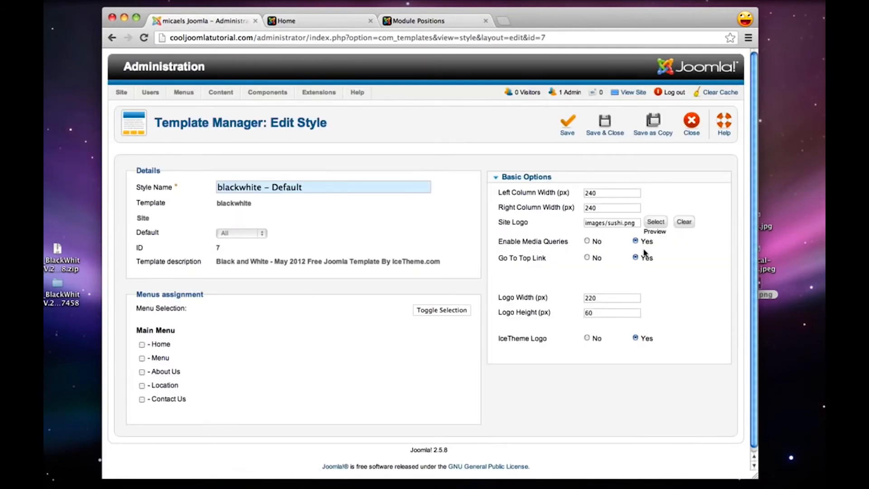
left_click(655, 222)
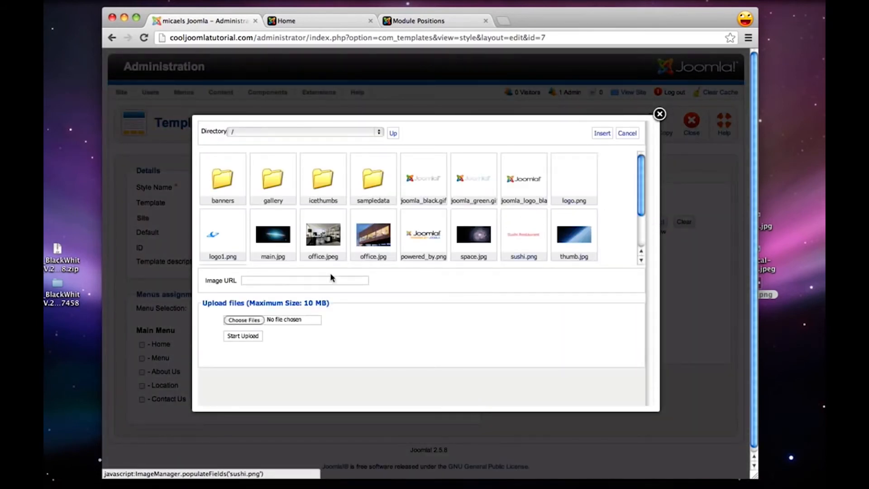
left_click(251, 321)
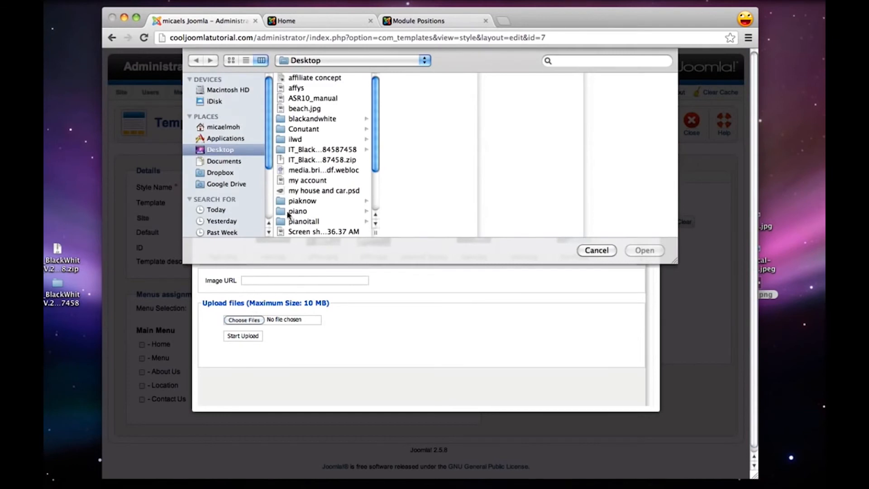
left_click(312, 118)
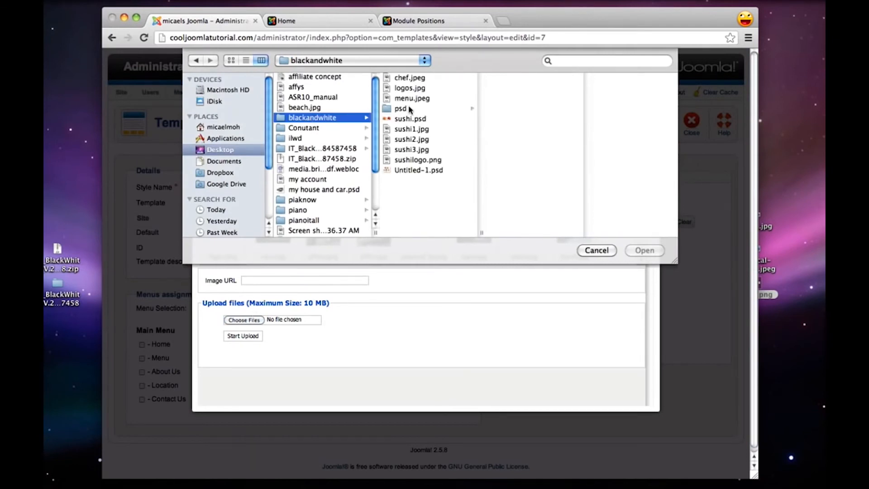
left_click(412, 160)
left_click(644, 251)
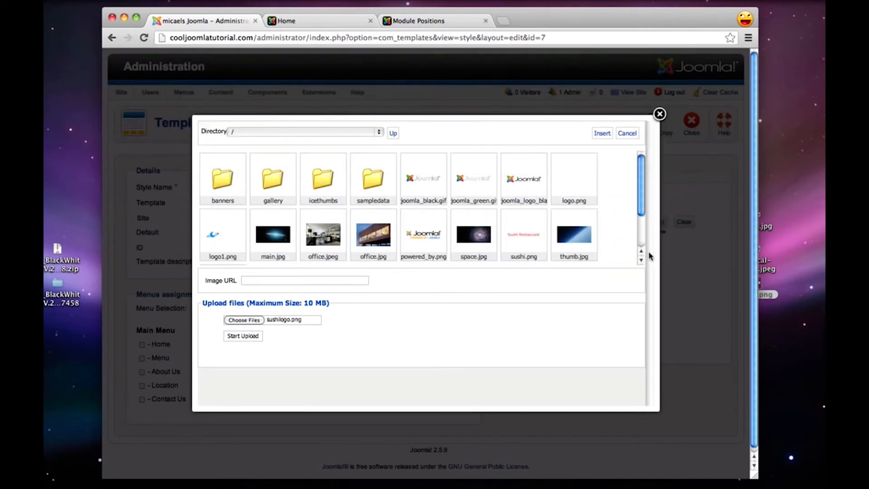
left_click(236, 337)
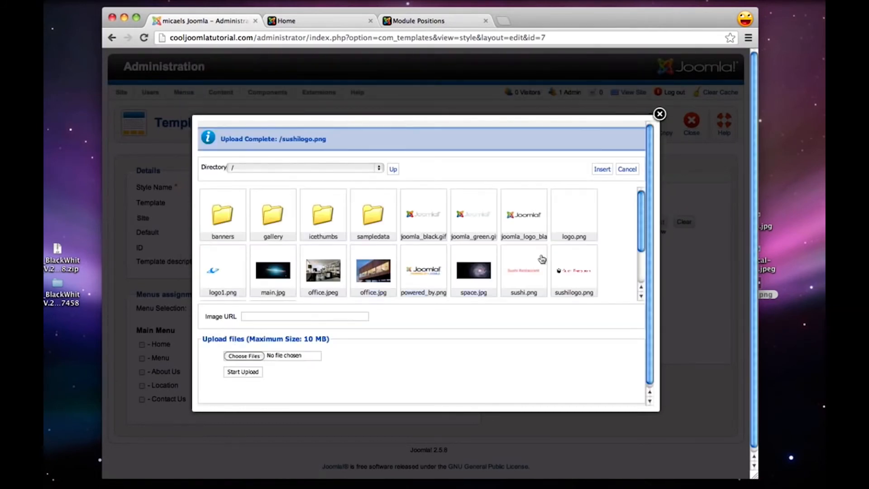
Insert images/sushilogo.png as the template style's Site Logo, then save and close the style
left_click(562, 265)
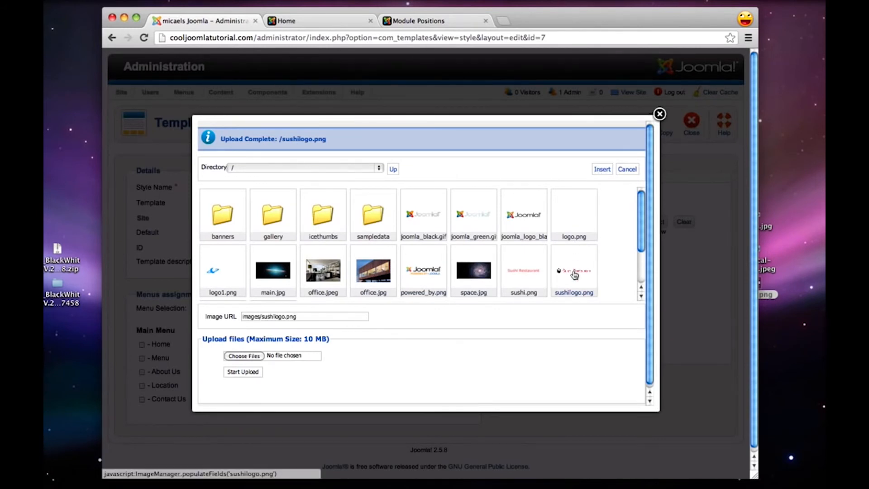
left_click(602, 170)
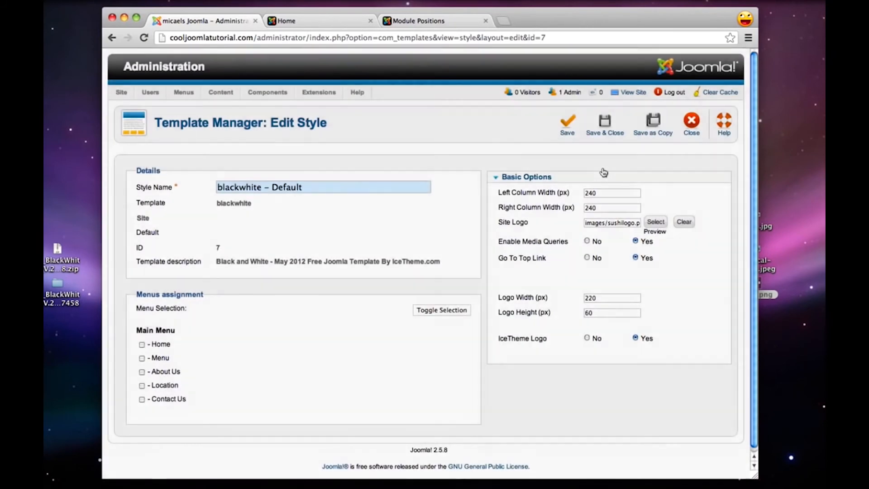
left_click(604, 127)
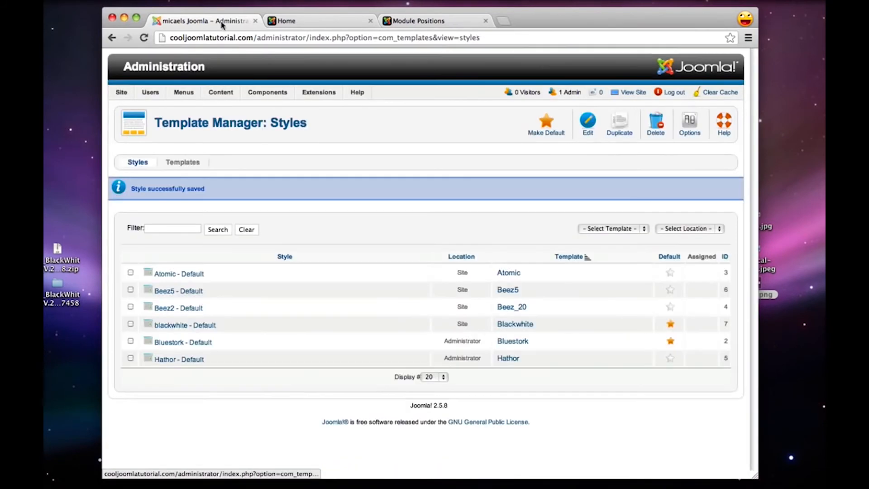
Reload the site's home page to check the replaced header logo, then return to the Joomla administration
left_click(308, 21)
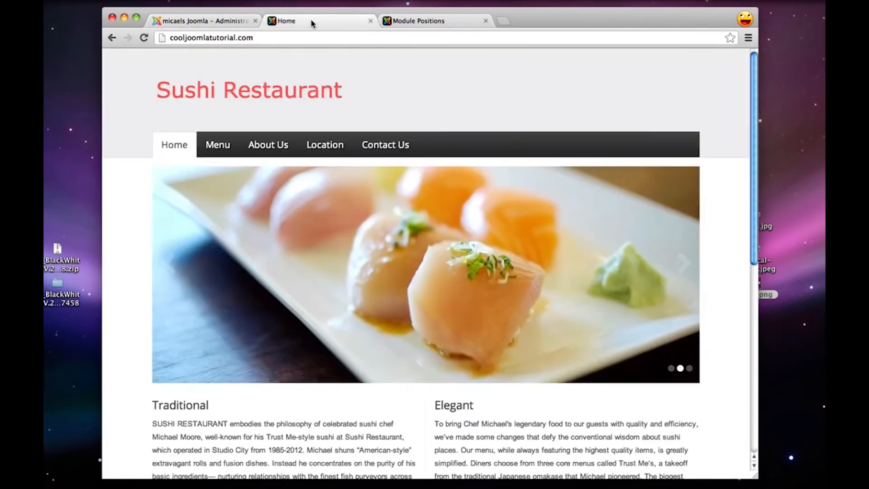
left_click(144, 38)
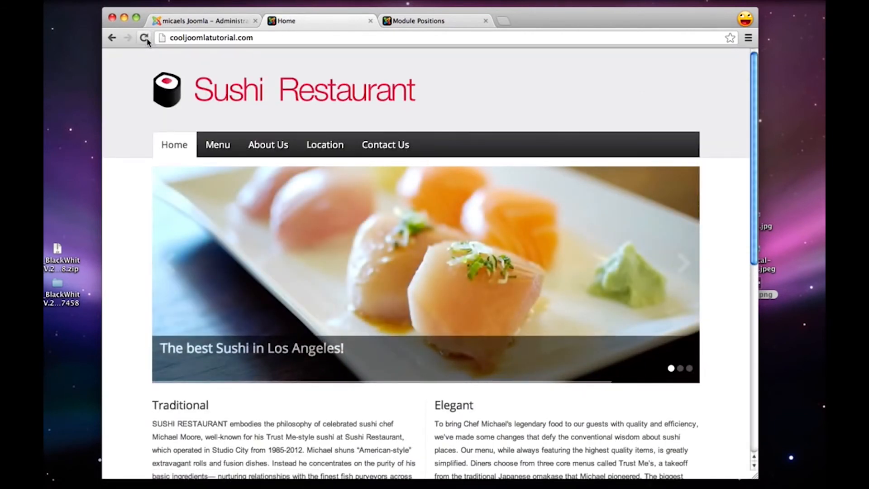
left_click(201, 20)
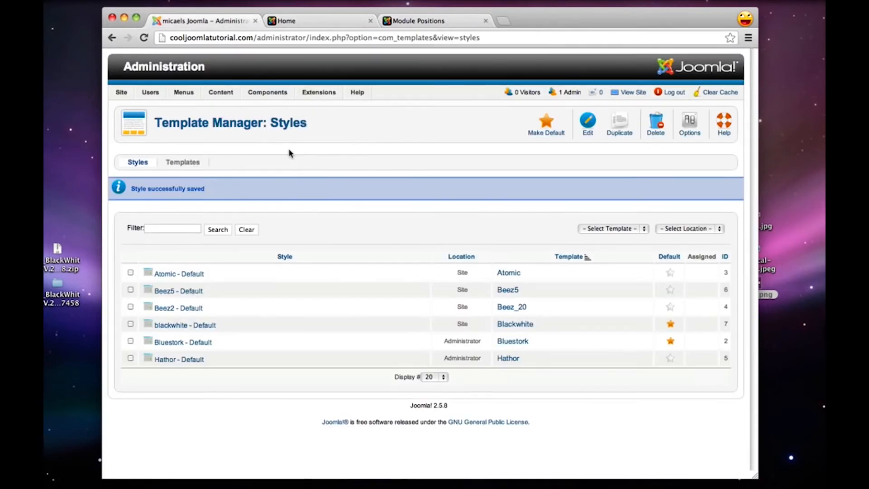
left_click(289, 20)
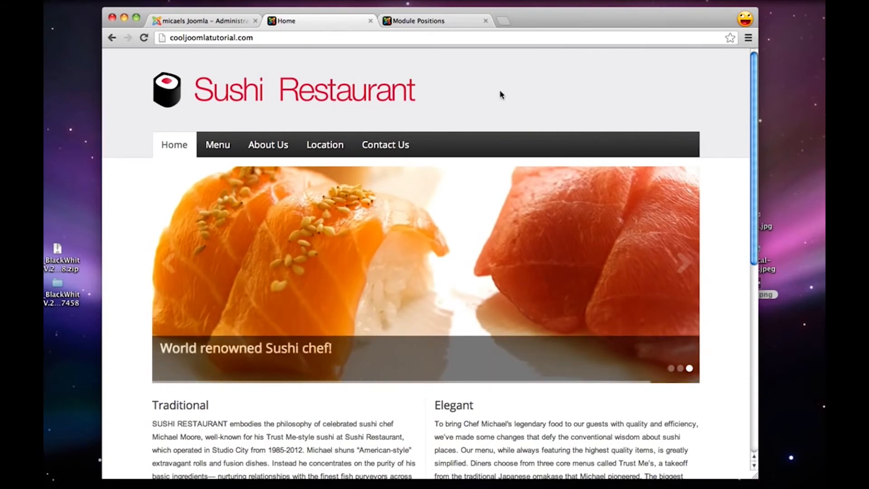
left_click(219, 21)
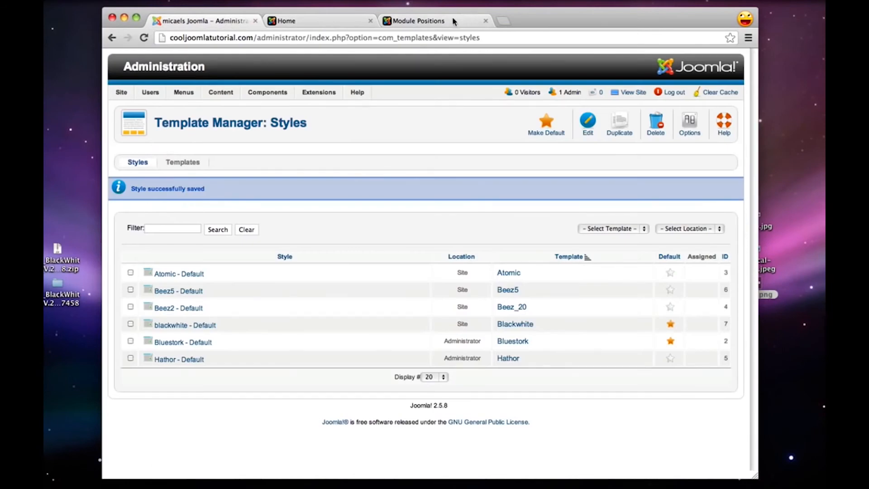
Examine the header area on the template's Module Positions demo page to find a position for a module beside the logo
left_click(441, 22)
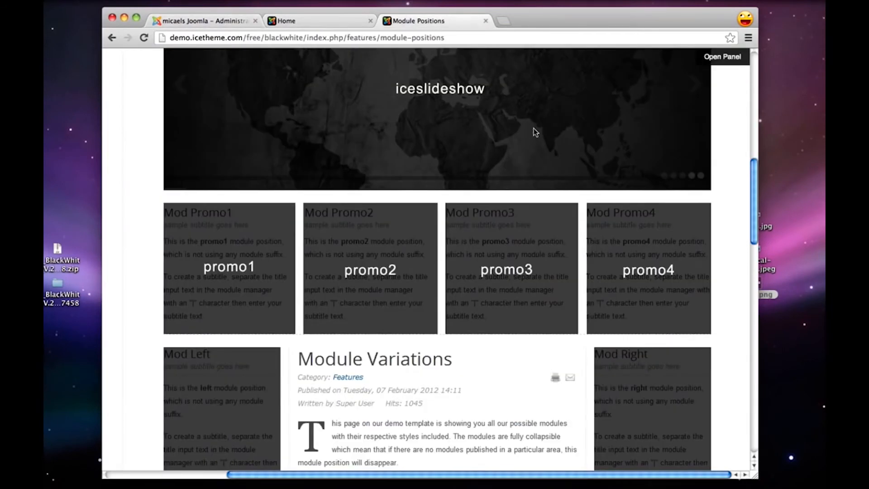
scroll(533, 130, "up", 10)
scroll(533, 132, "up", 3)
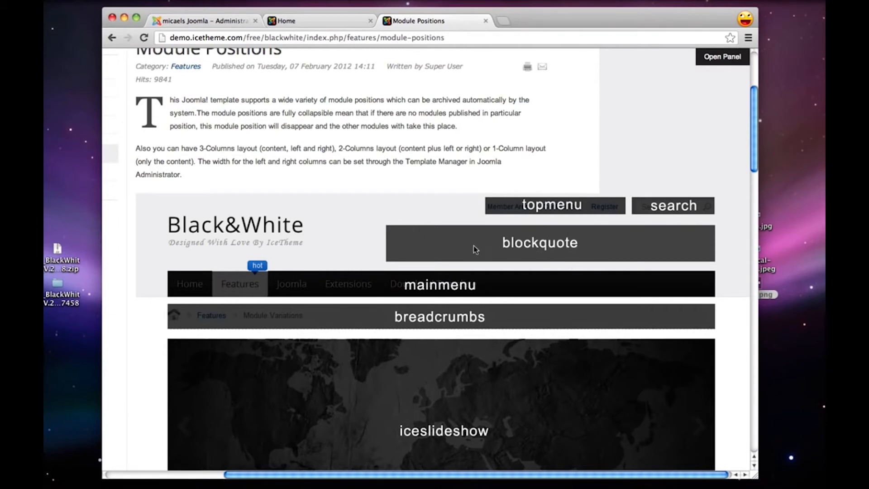
Return to the Joomla administration and start a new Custom HTML module in the Module Manager
left_click(215, 26)
mouse_move(319, 92)
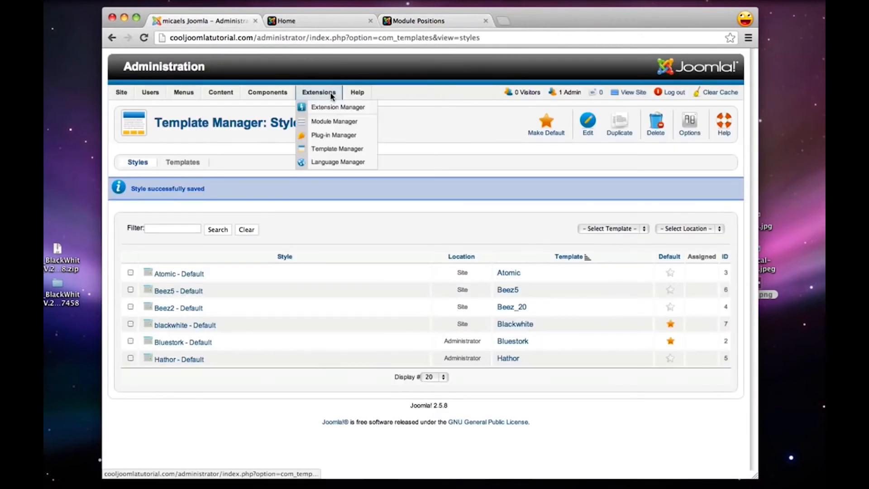
left_click(338, 121)
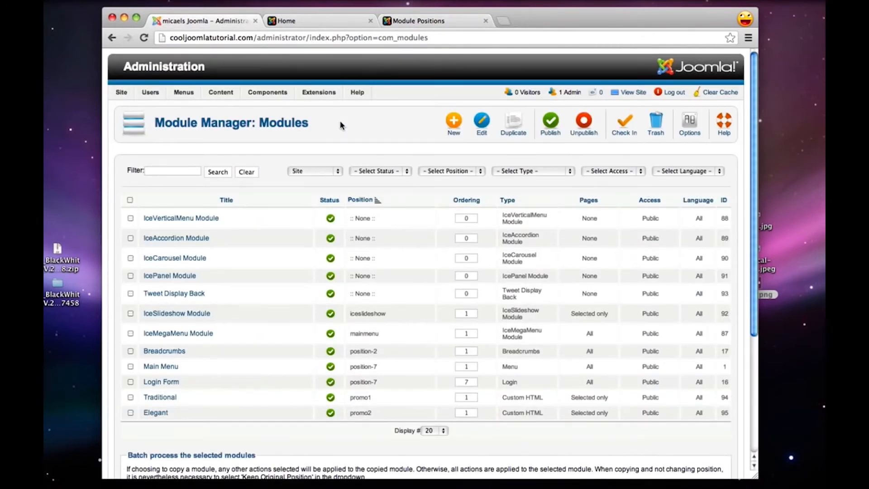
left_click(449, 120)
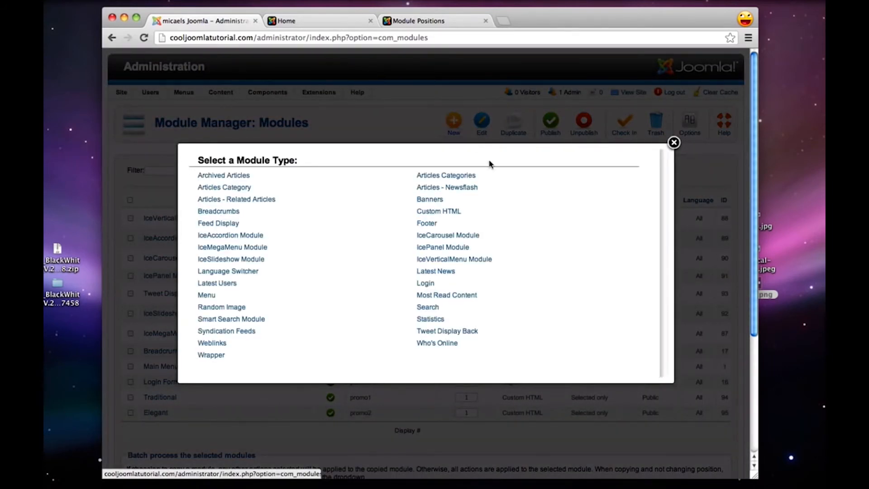
left_click(444, 212)
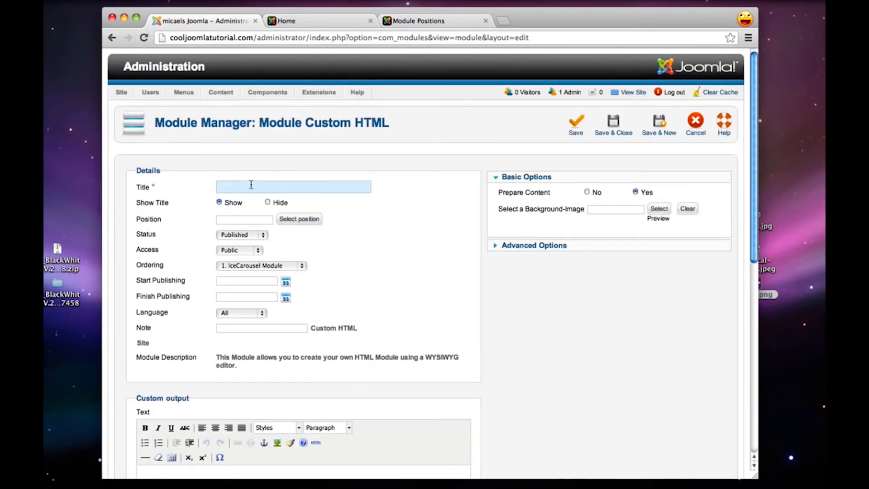
Enter Address as the title of the new Custom HTML module
type("Address")
double_click(254, 187)
left_click(257, 187)
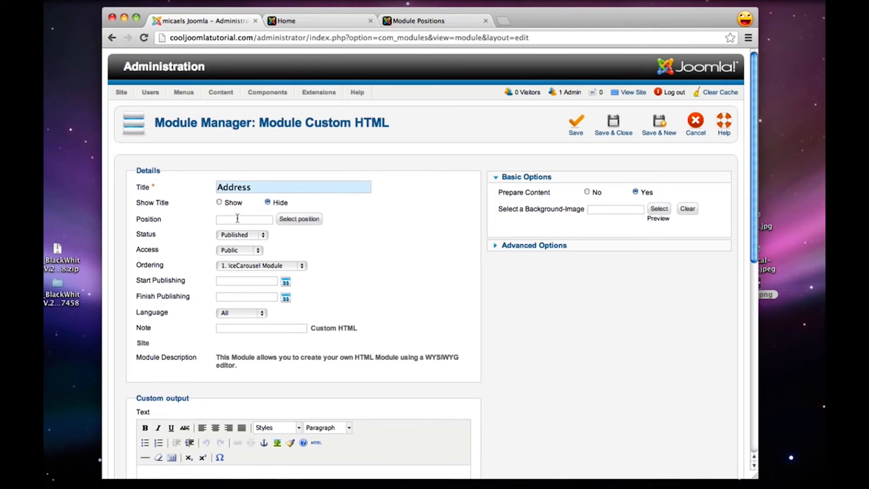
left_click(309, 221)
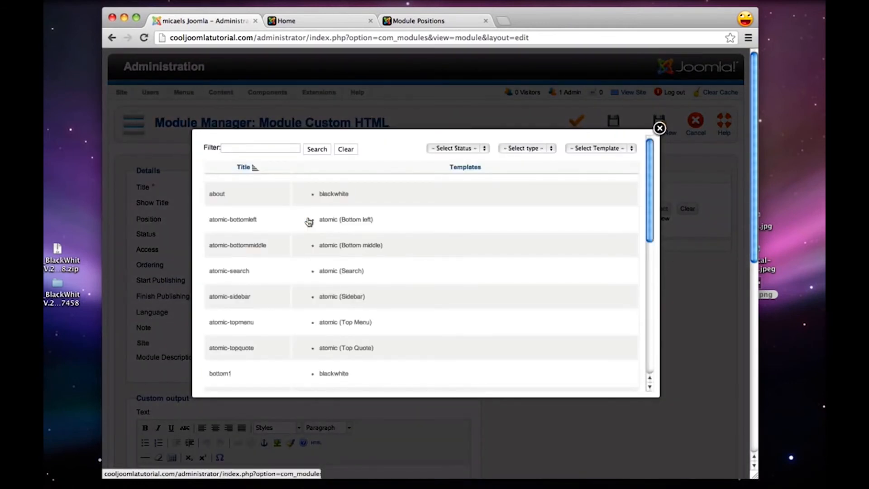
left_click(596, 149)
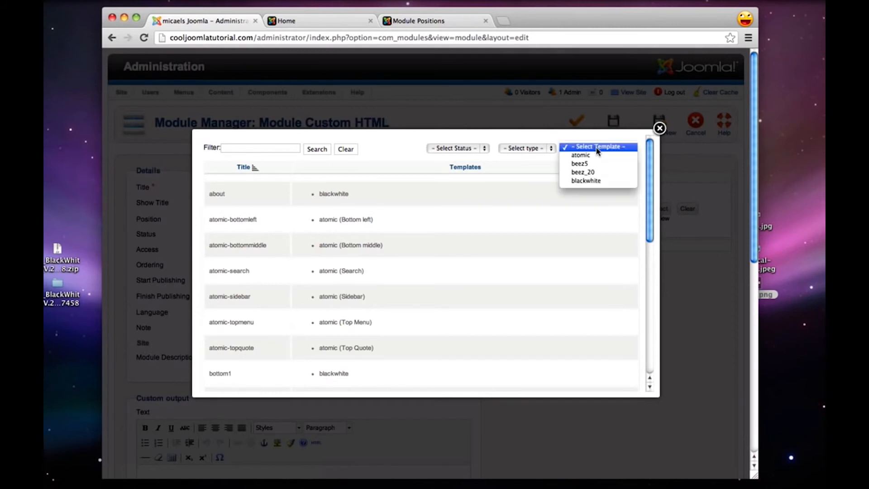
left_click(589, 181)
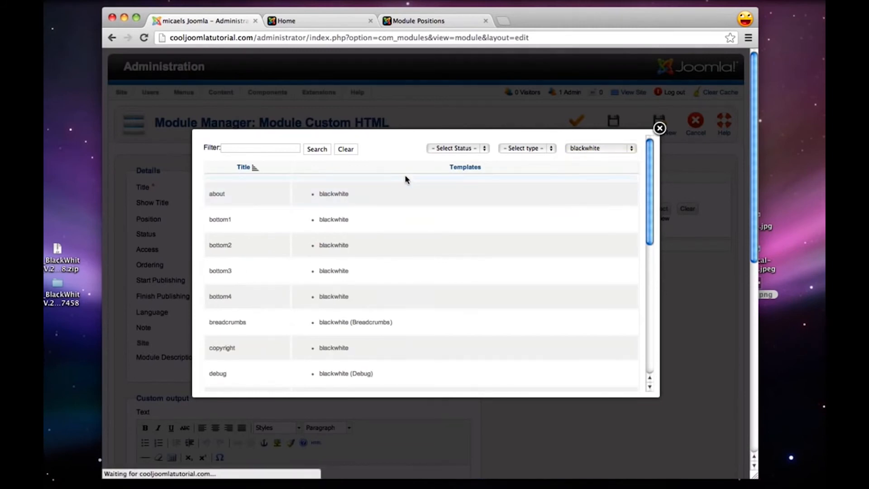
scroll(228, 209, "down", 3)
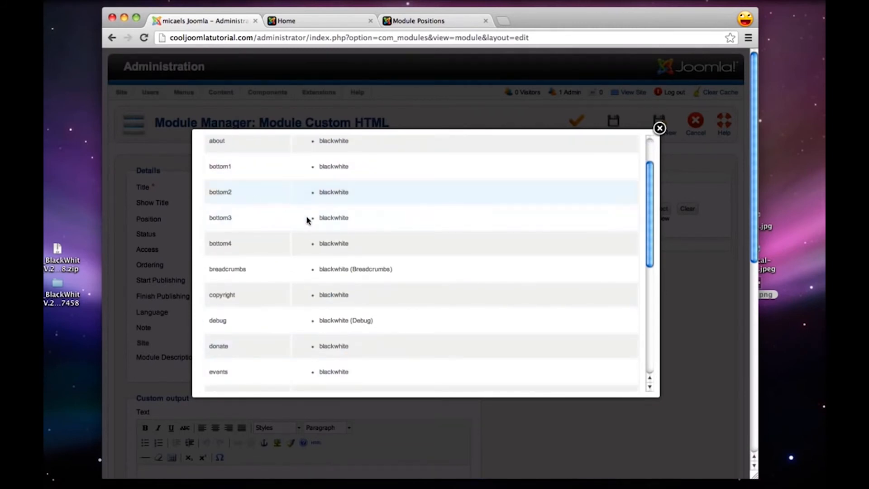
scroll(330, 242, "up", 3)
left_click(659, 129)
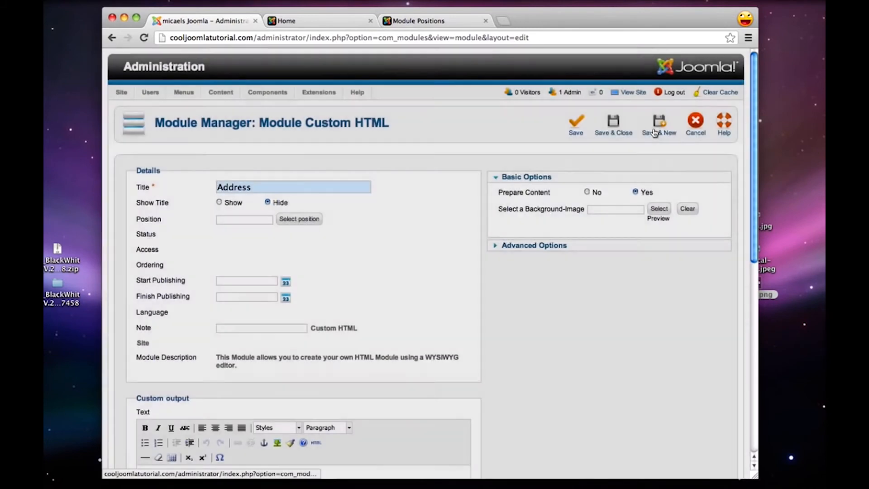
Look up the slot beside the logo on the Module Positions demo page, set the Address module's position to blockquote and save it
left_click(427, 23)
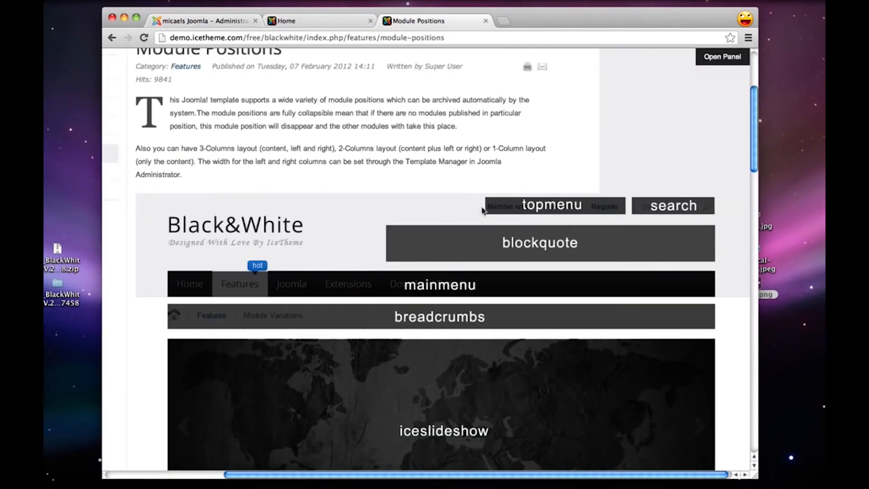
left_click(206, 22)
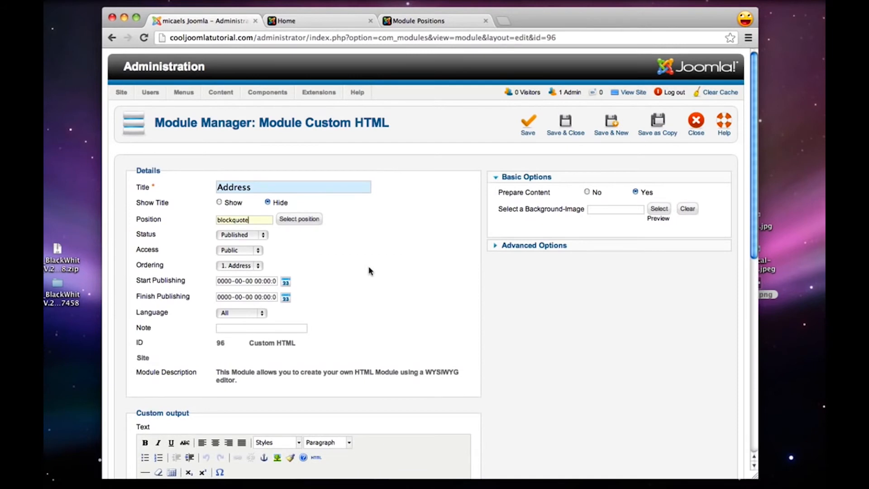
Enter the restaurant's street address in the module's custom output text and format it as Heading 5
scroll(368, 270, "down", 5)
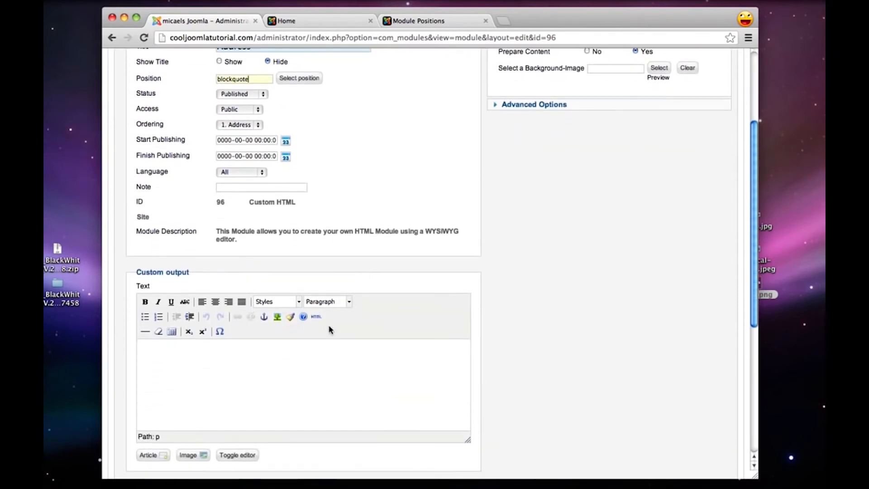
left_click(312, 368)
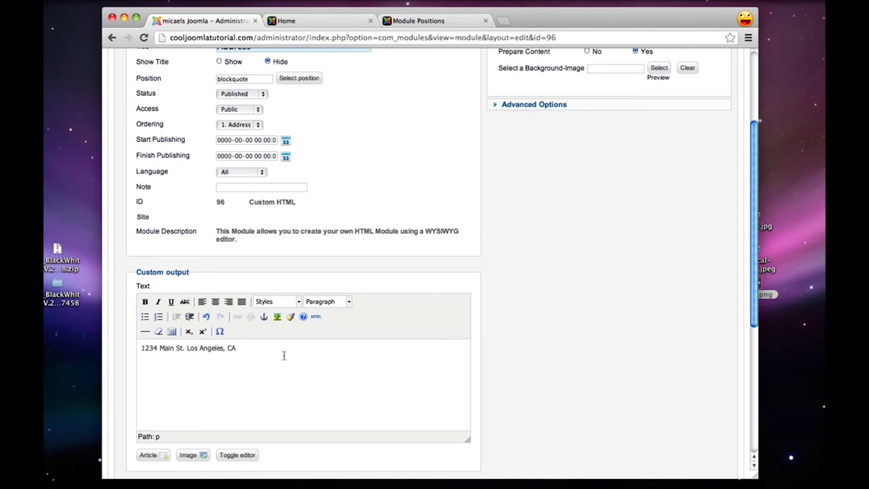
key("super+a")
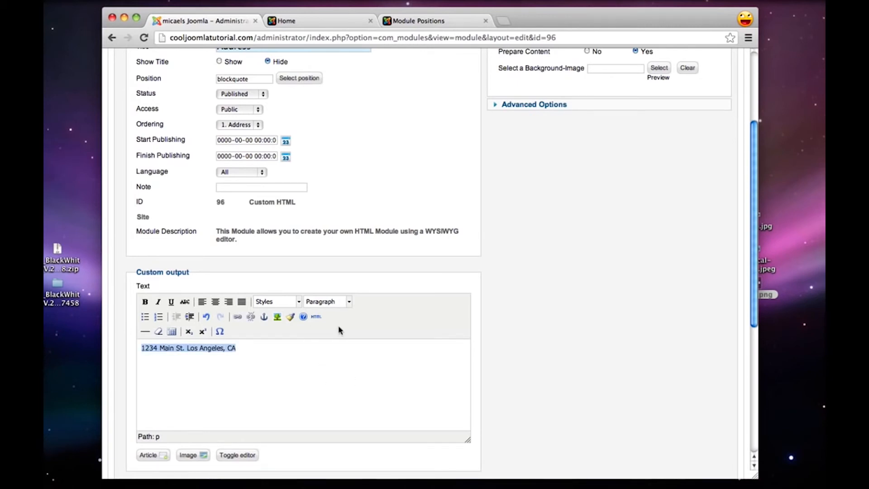
left_click(341, 302)
scroll(333, 357, "down", 3)
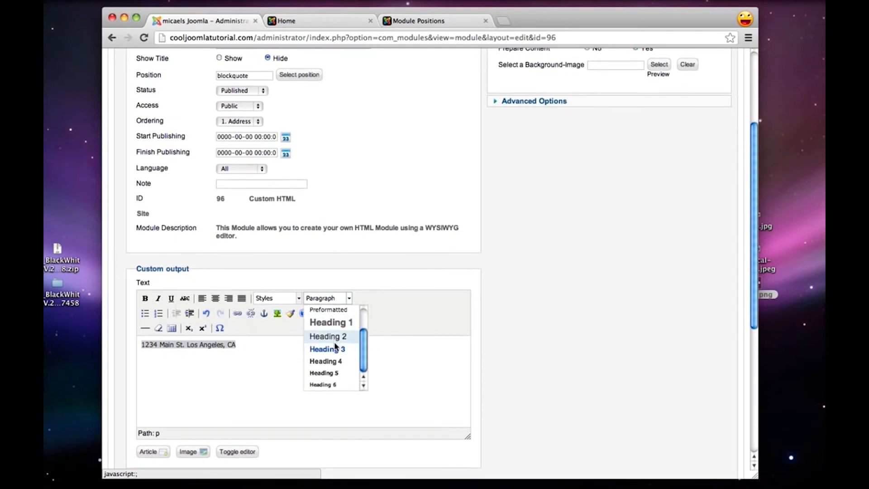
left_click(335, 372)
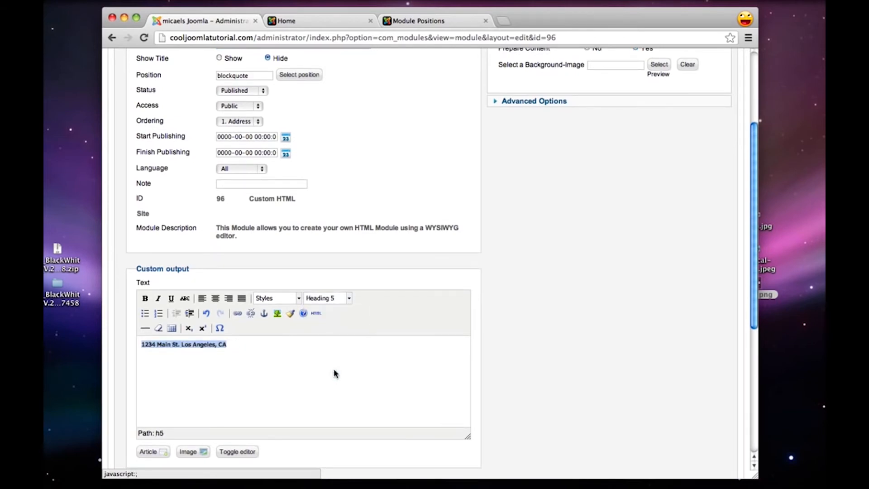
left_click(302, 348)
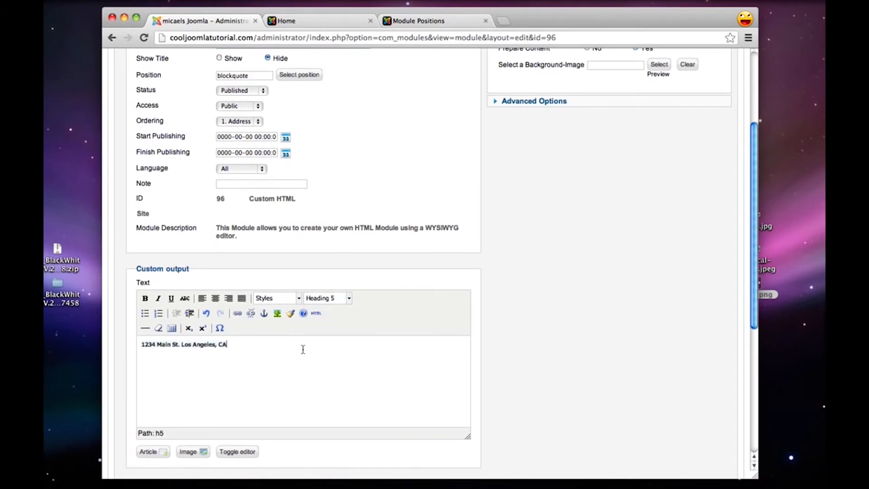
Examine the H1 to H6 heading styles on the template demo's Typography page and go back to its Module Positions page
left_click(429, 23)
scroll(382, 308, "up", 5)
scroll(380, 305, "left", 5)
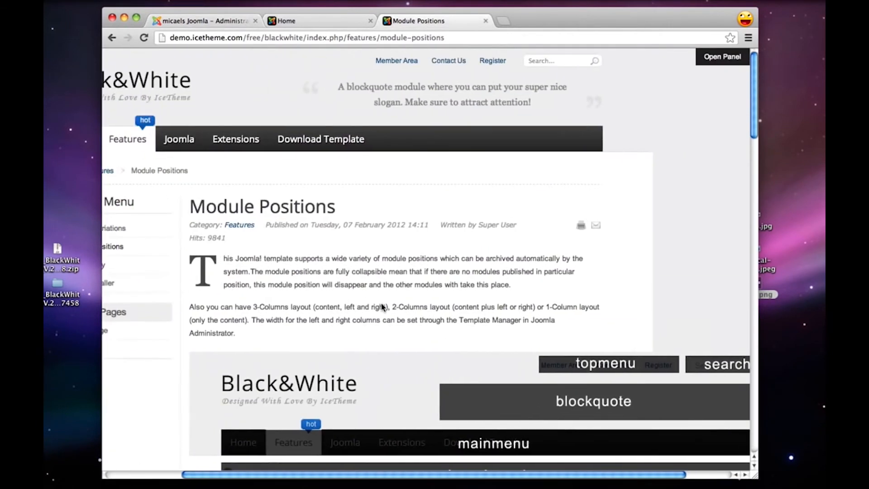
mouse_move(221, 142)
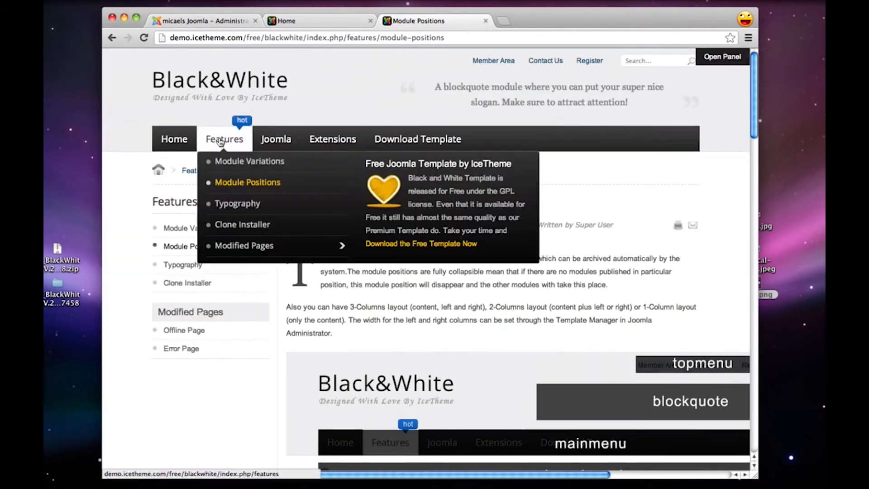
left_click(241, 206)
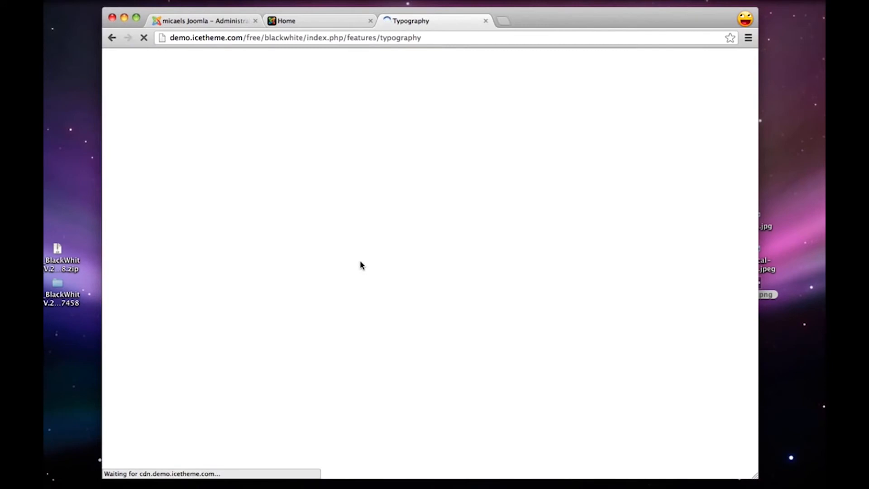
scroll(360, 264, "down", 4)
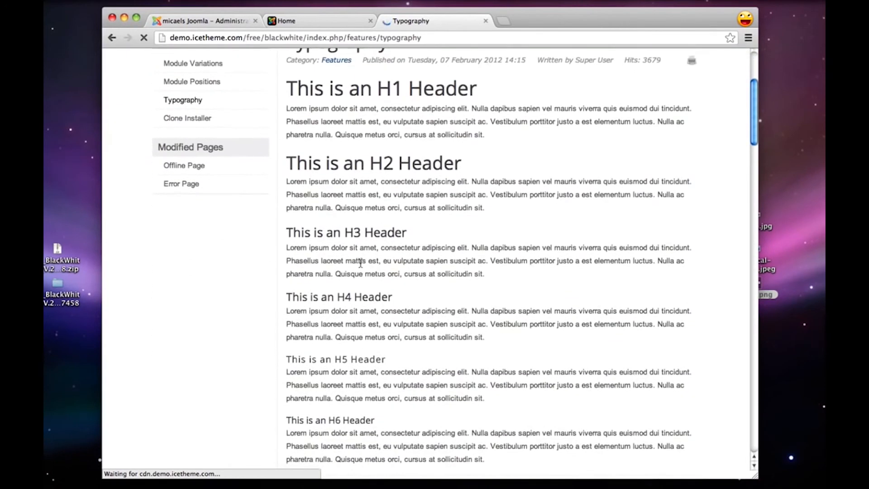
left_click_drag(293, 371, 365, 372)
left_click(339, 306)
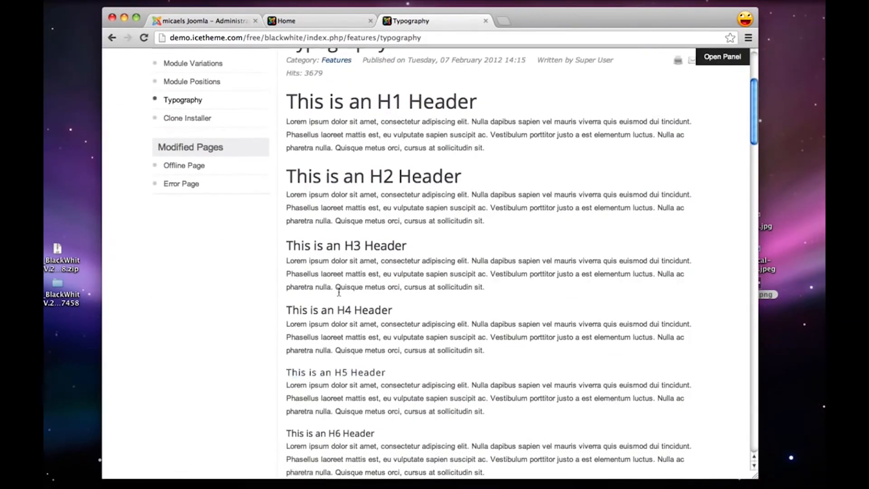
scroll(340, 244, "down", 5)
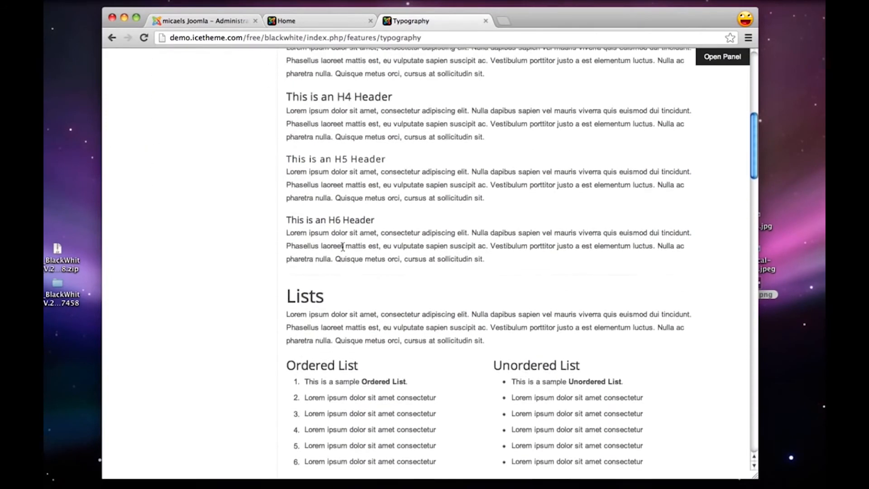
scroll(342, 246, "up", 5)
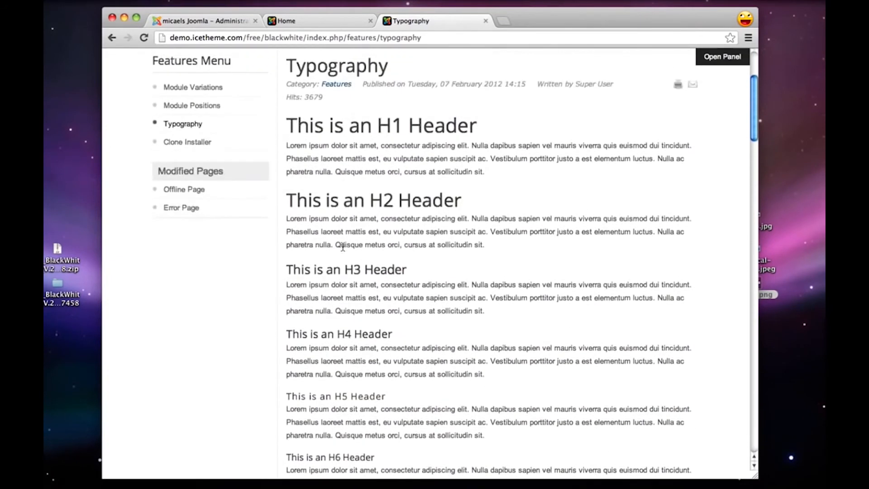
scroll(342, 247, "up", 3)
left_click(192, 221)
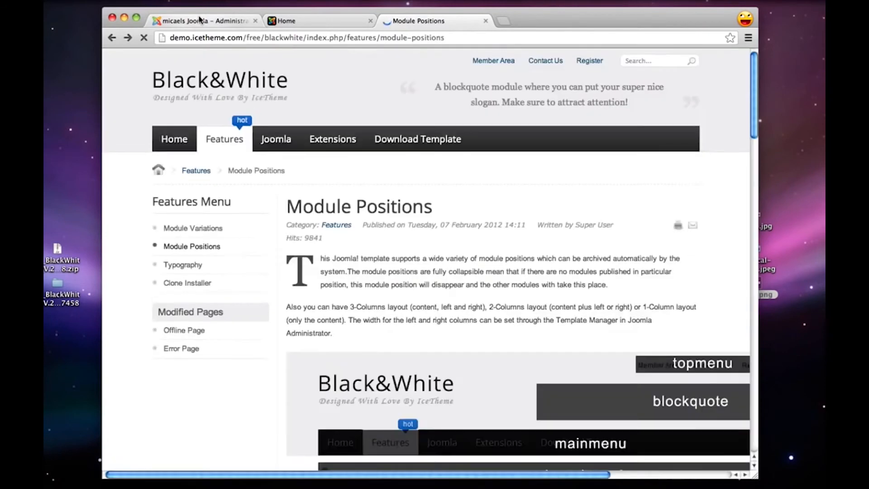
Return to the Joomla administration, then save and close the Address module
left_click(199, 19)
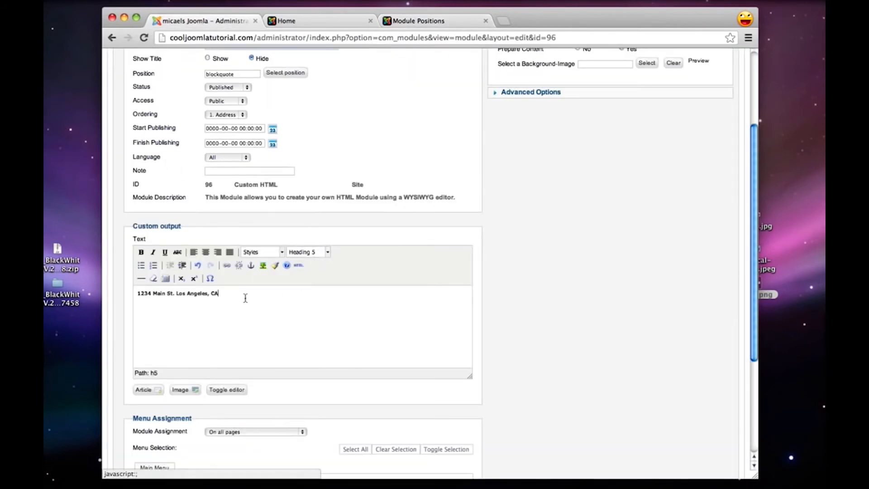
key("super+plus")
scroll(245, 298, "down", 3)
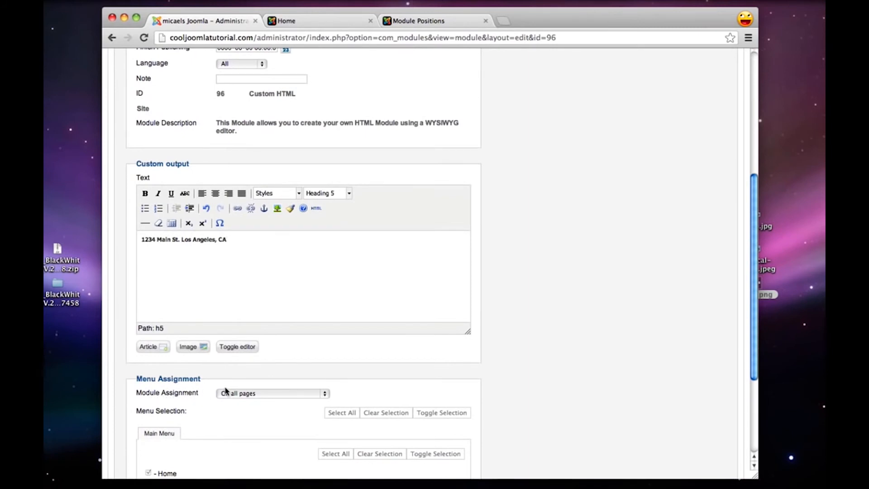
scroll(305, 394, "up", 5)
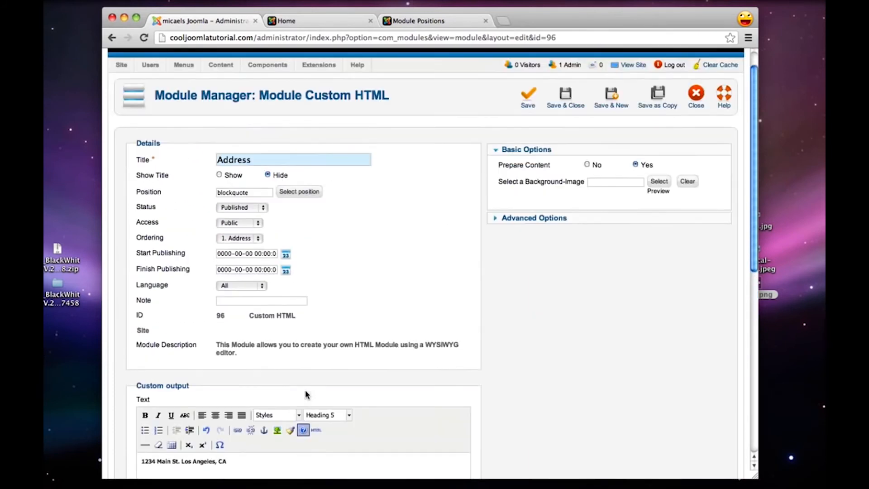
left_click(565, 100)
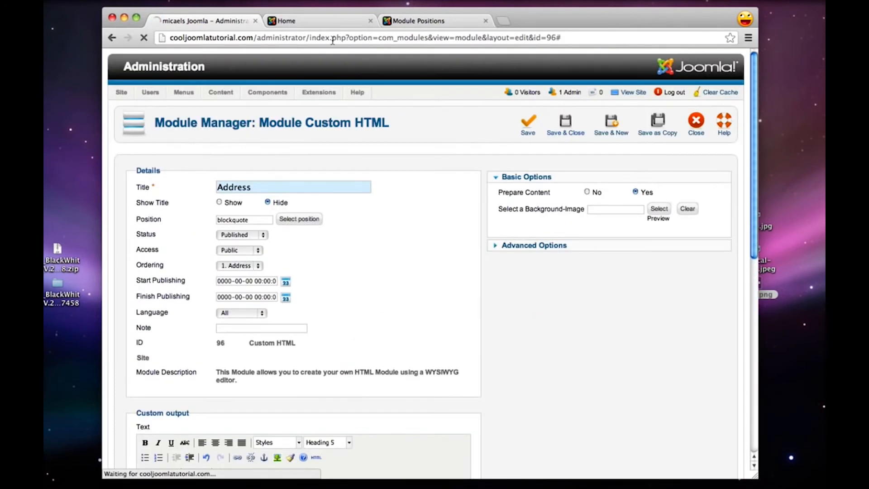
Reload the site's home page and check the header for the address text
left_click(322, 21)
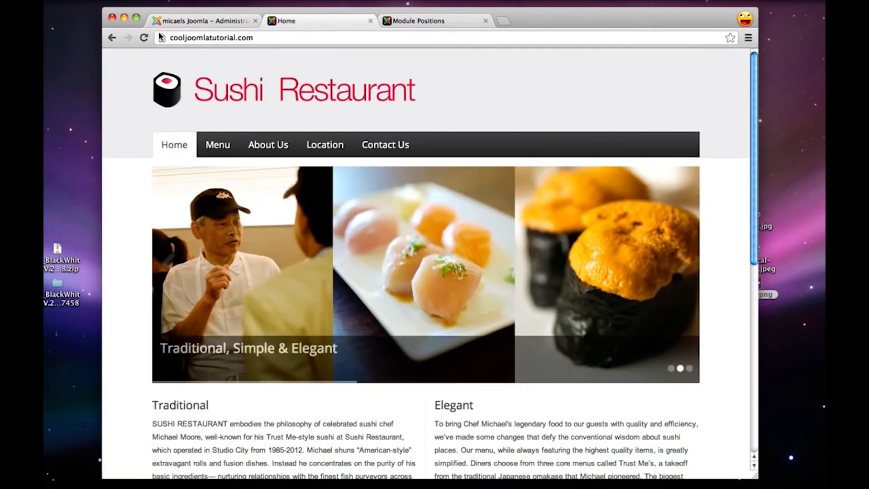
left_click(143, 38)
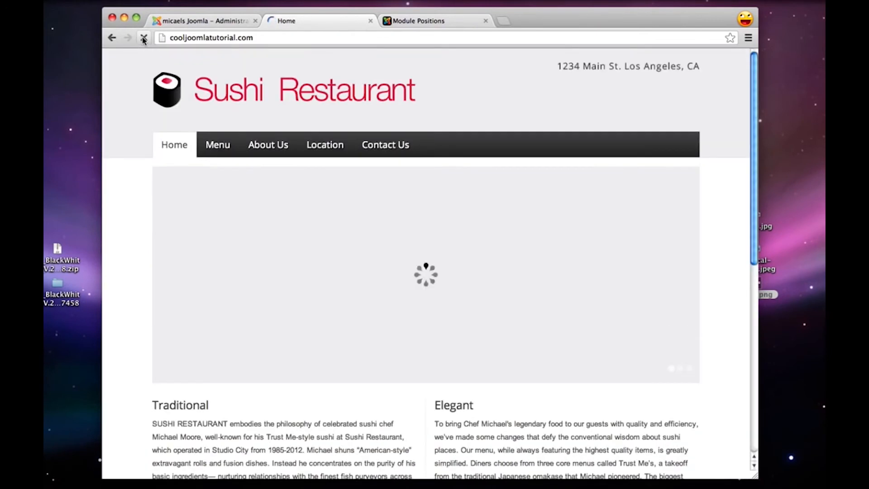
left_click_drag(563, 67, 683, 67)
left_click(682, 66)
Return to the Joomla administration and open the Menu article for editing from the Article Manager
left_click(213, 22)
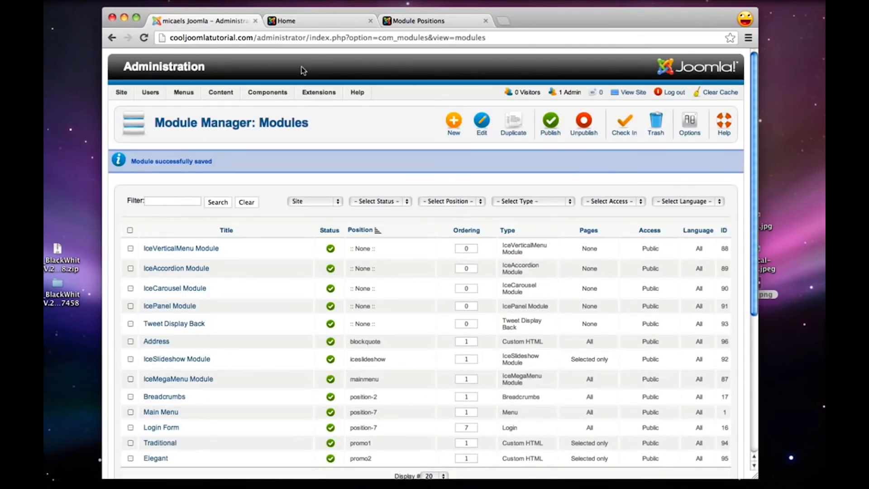
mouse_move(229, 93)
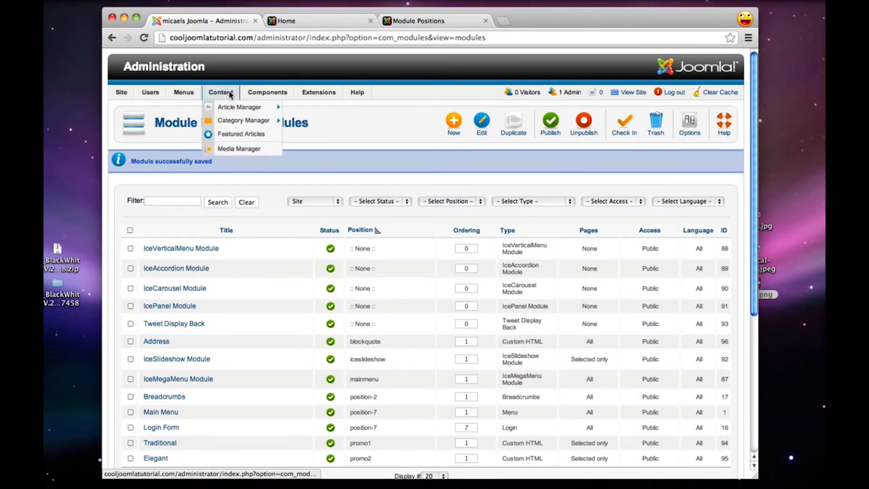
left_click(241, 108)
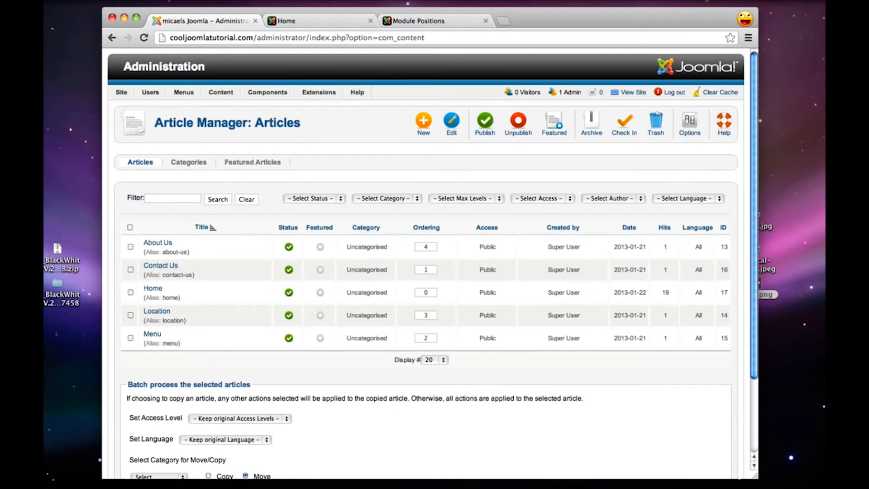
left_click(154, 334)
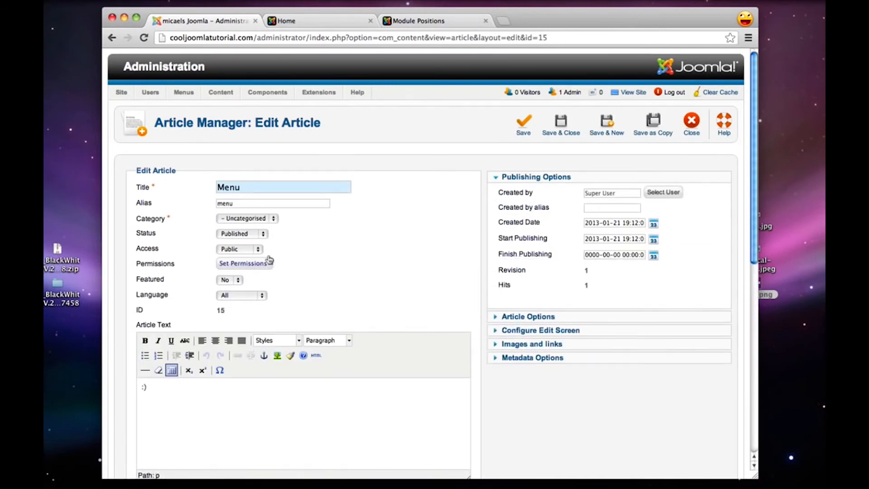
Delete the placeholder smiley from the Menu article's text
scroll(287, 249, "down", 3)
scroll(287, 248, "up", 3)
scroll(243, 228, "down", 3)
left_click(170, 316)
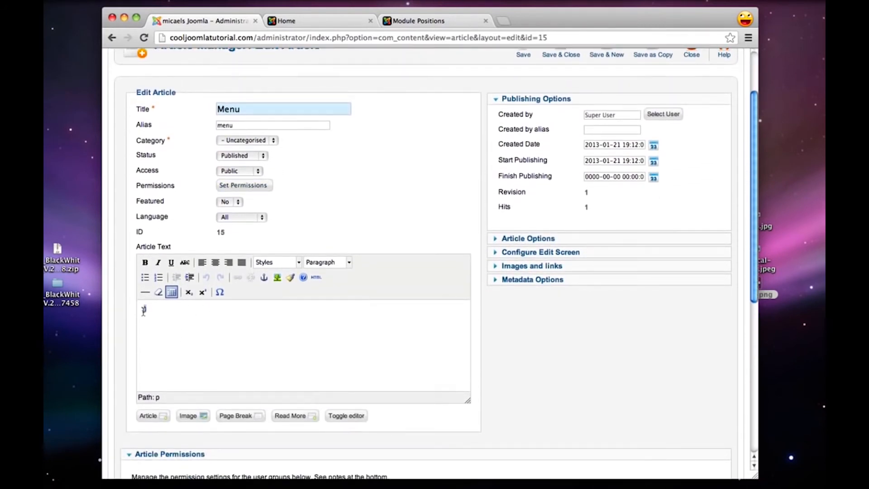
left_click_drag(144, 311, 140, 312)
key("BackSpace")
Upload menu.jpeg from the blackandwhite folder through the Menu article's image manager
left_click(188, 415)
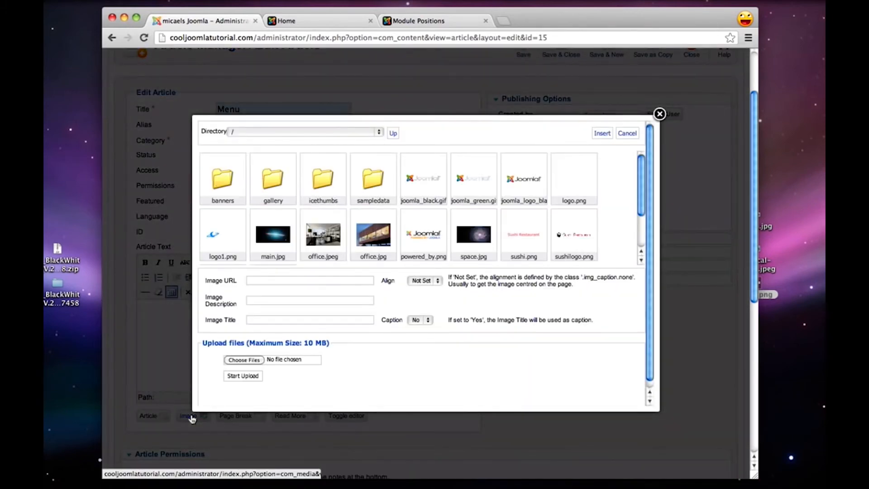
left_click(245, 359)
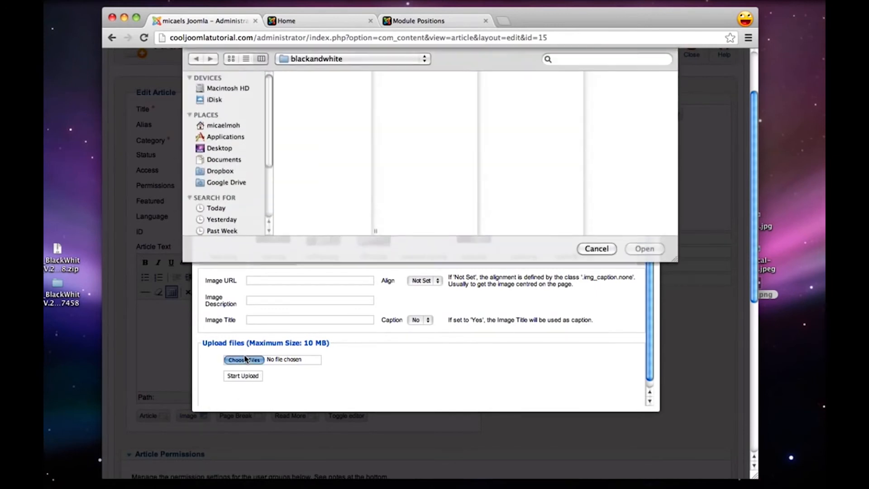
left_click(310, 100)
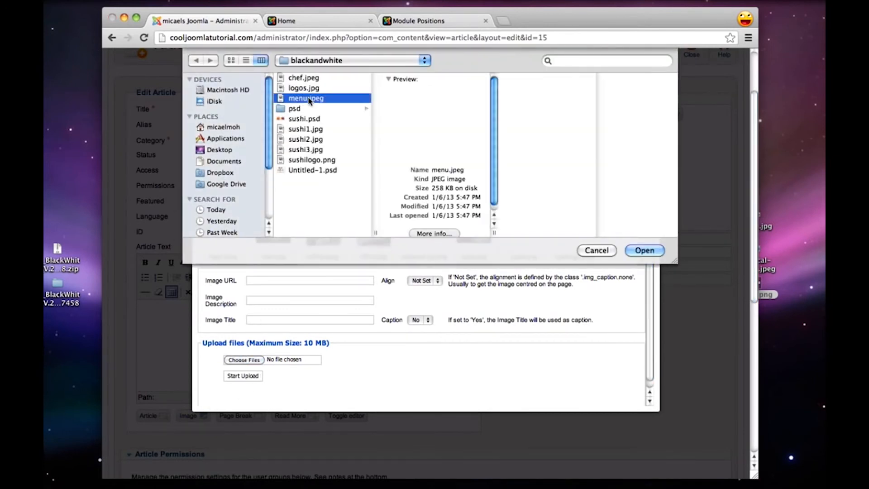
left_click(644, 251)
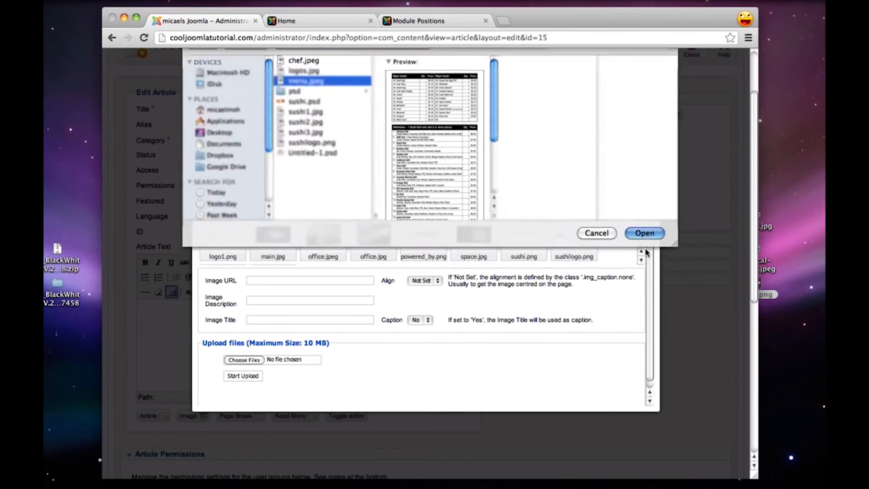
left_click(241, 376)
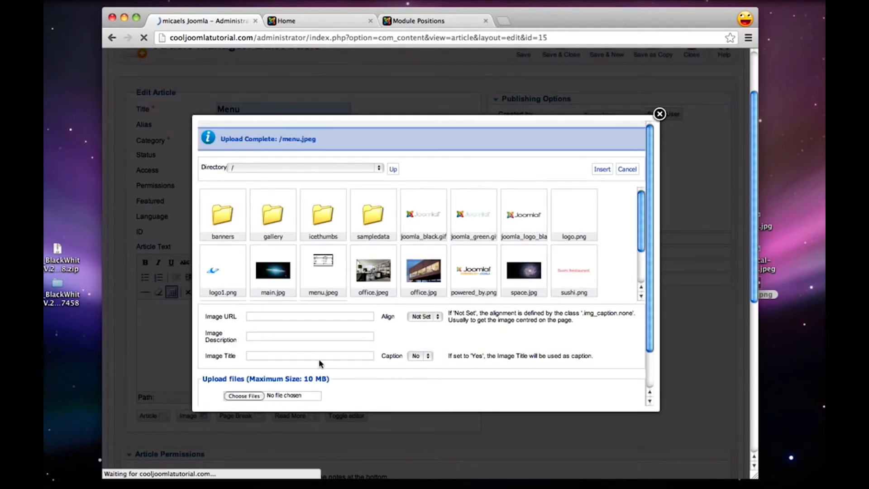
Insert menu.jpeg into the Menu article's text, then save and close the article
left_click(322, 277)
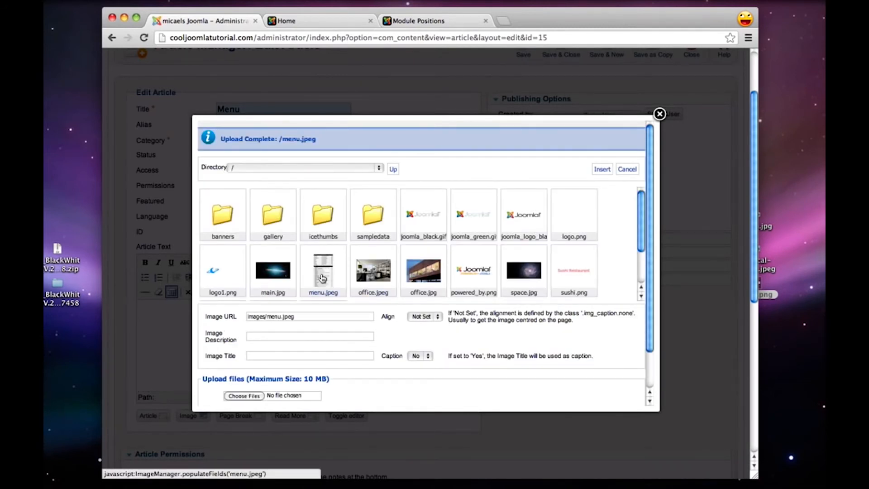
left_click(602, 169)
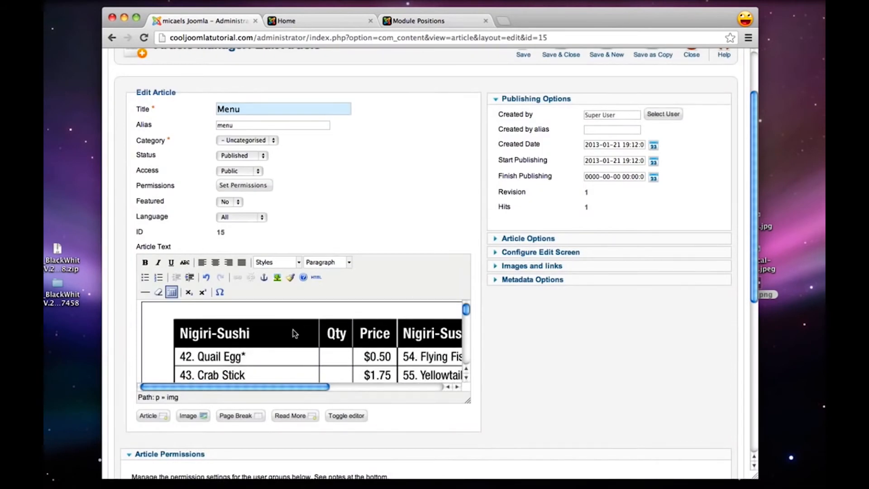
scroll(340, 253, "down", 2)
scroll(375, 188, "up", 4)
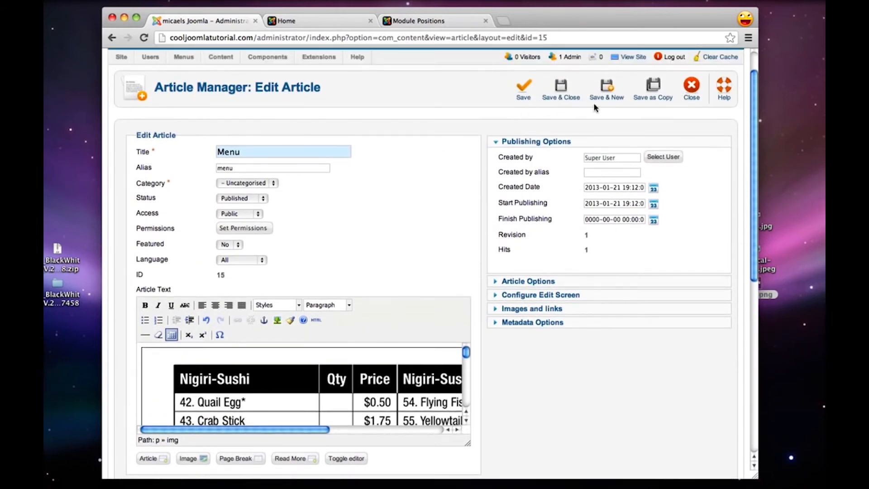
left_click(562, 89)
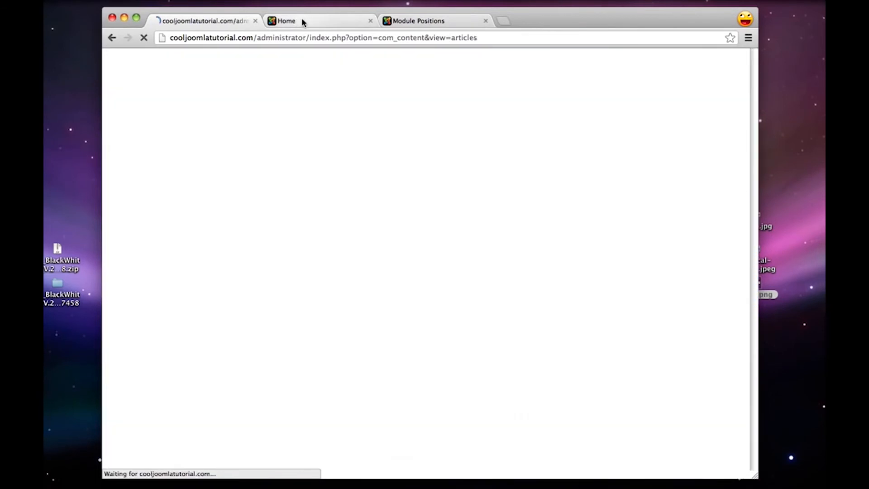
Switch to the live site, reload it and examine the Menu page from top to bottom
left_click(303, 20)
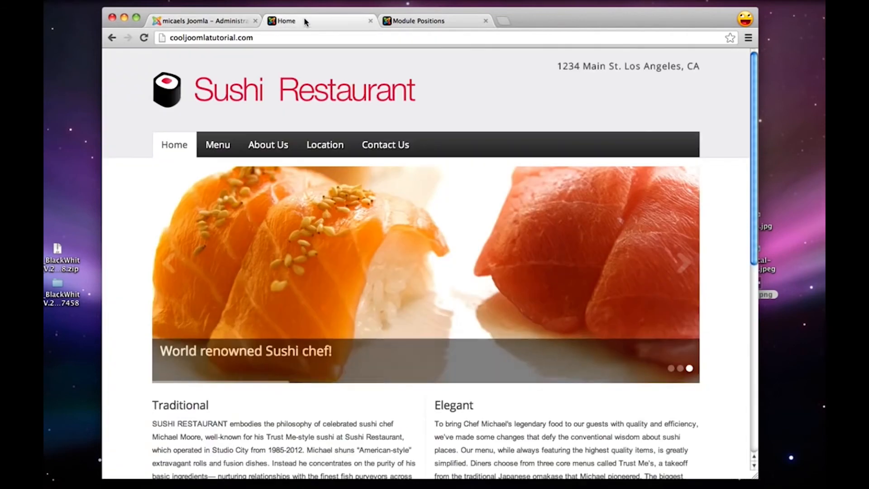
left_click(144, 38)
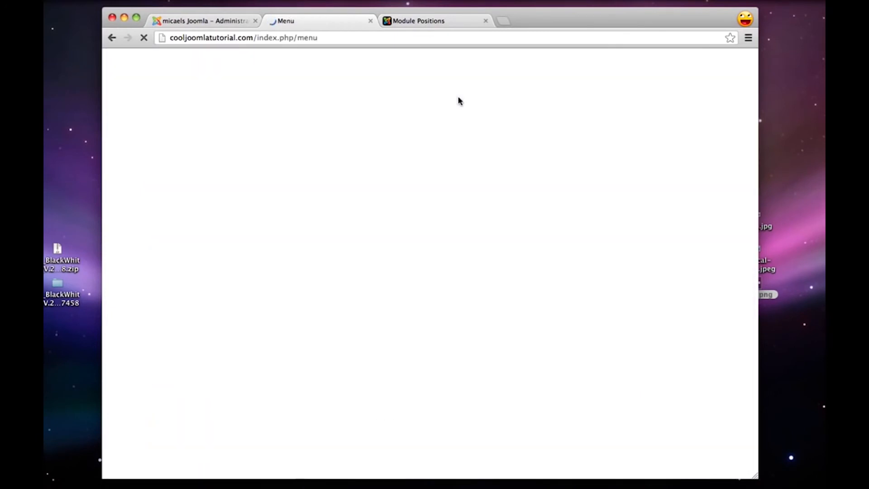
scroll(458, 101, "down", 15)
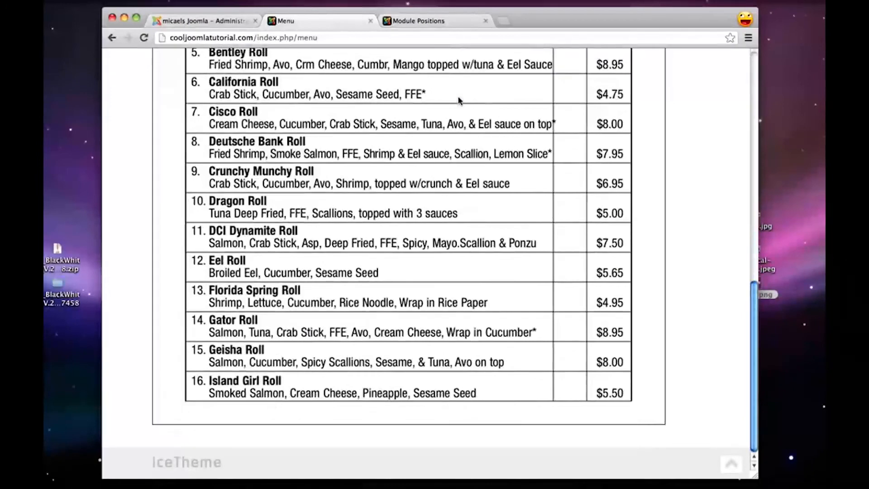
scroll(459, 100, "up", 15)
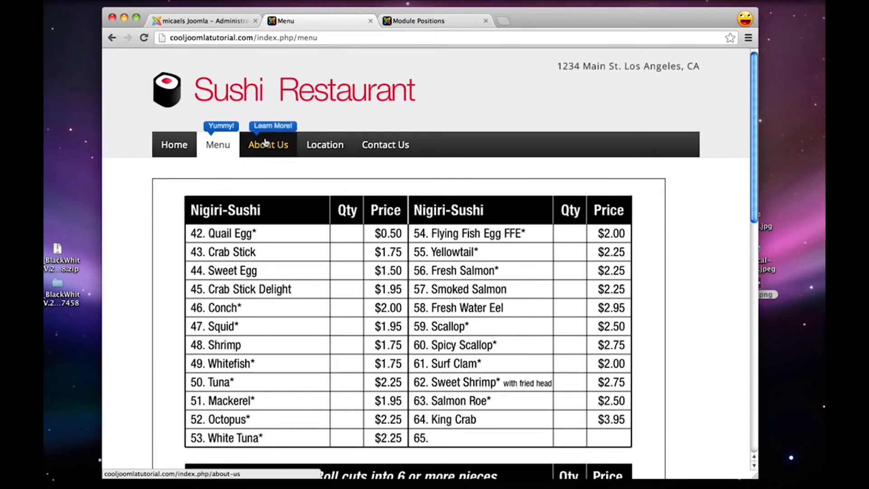
Return to the Joomla administration, open the About Us article for editing and delete its placeholder smiley
left_click(204, 20)
mouse_move(184, 92)
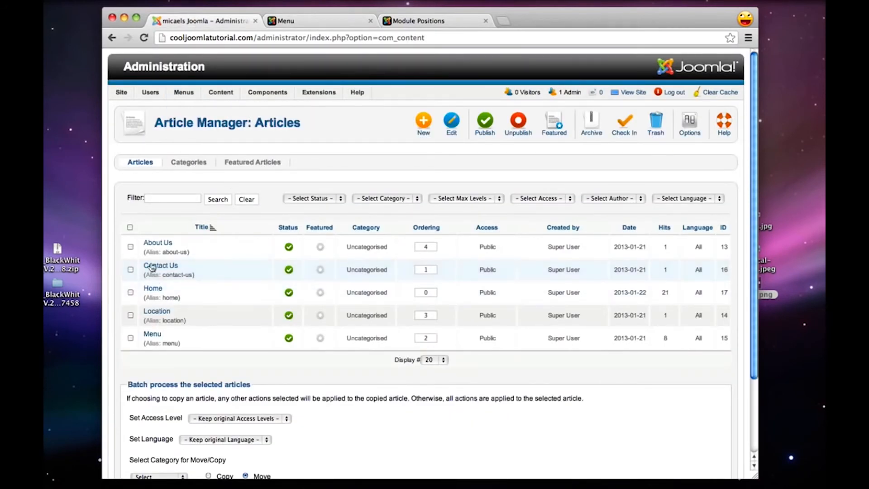
left_click(157, 244)
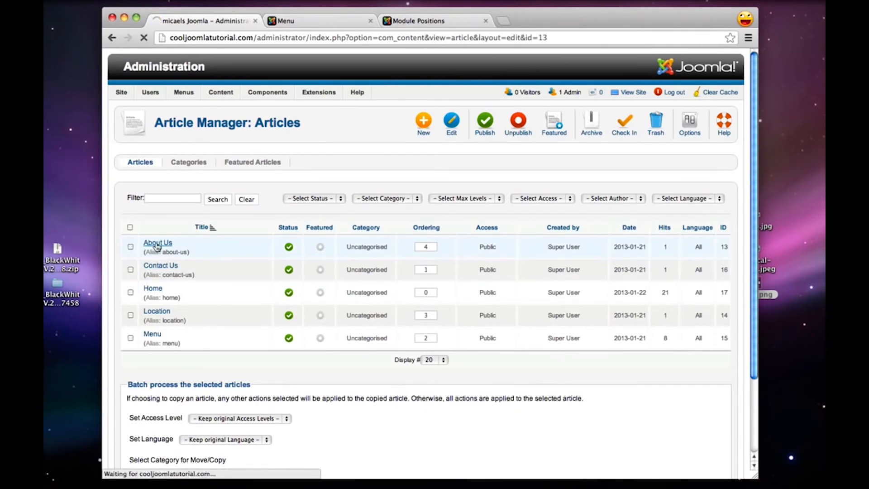
scroll(157, 247, "down", 1)
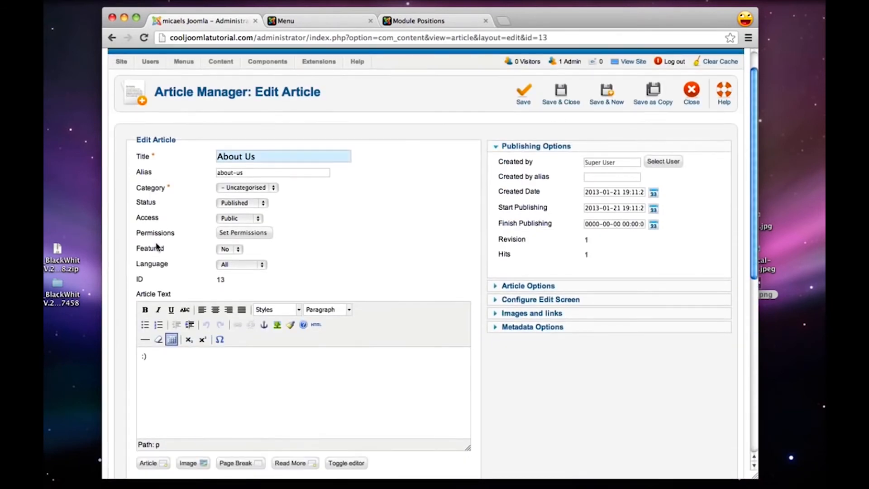
scroll(157, 247, "down", 1)
left_click(141, 360)
key("BackSpace")
key("BackSpace")
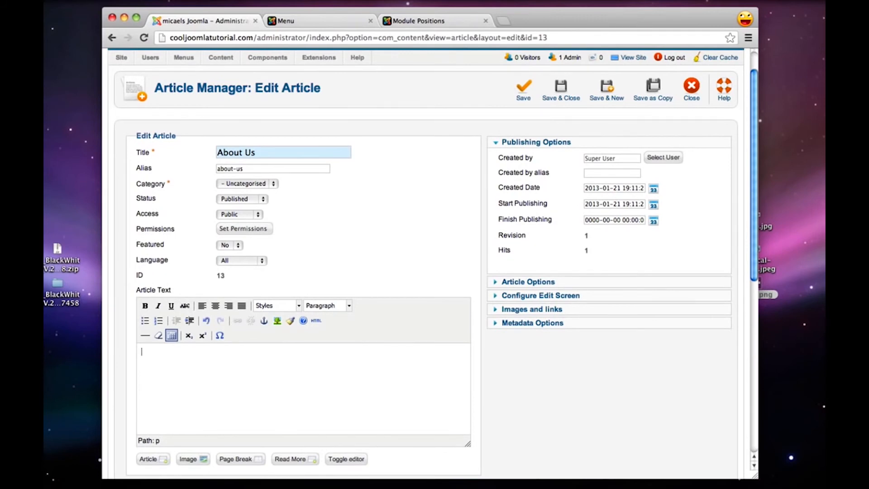
Copy the Sushi Restaurant history text from the TextEdit document and paste it into the About Us article's text
mouse_move(754, 486)
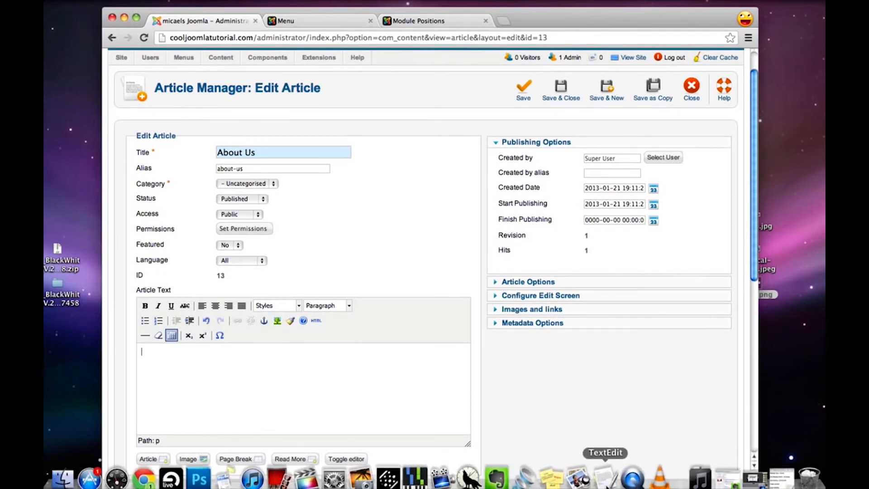
left_click(753, 471)
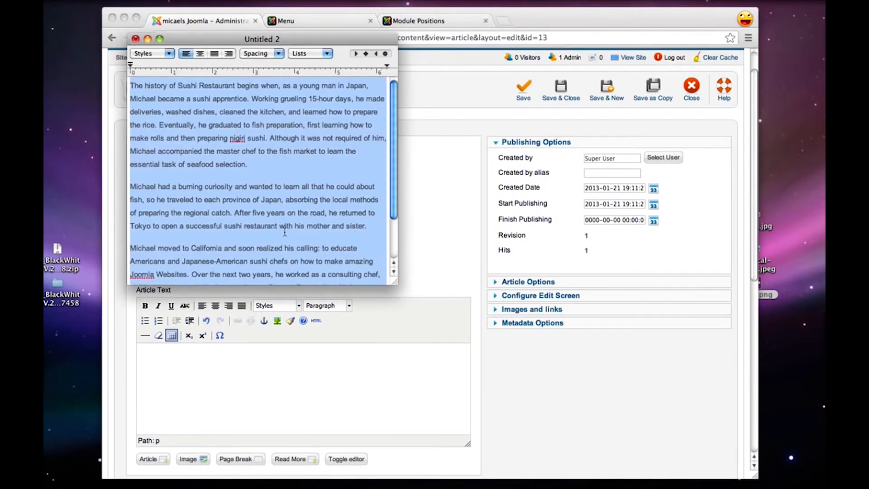
left_click(248, 399)
right_click(190, 360)
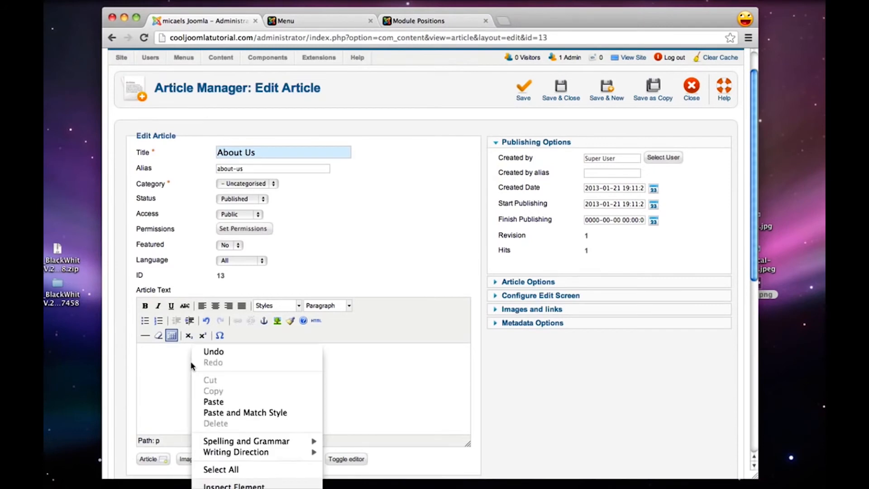
left_click(233, 402)
scroll(234, 402, "up", 6)
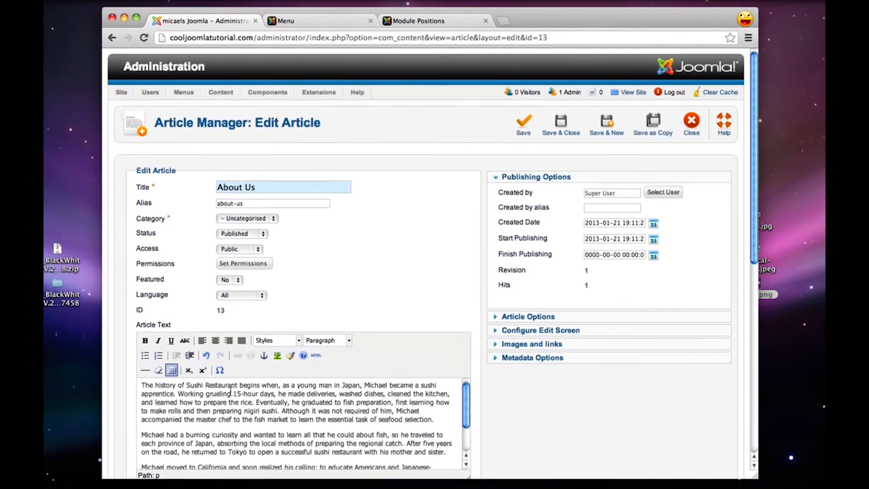
With the cursor at the start of the About Us text, upload chef.jpeg from the blackandwhite folder through the image manager
scroll(416, 248, "down", 2)
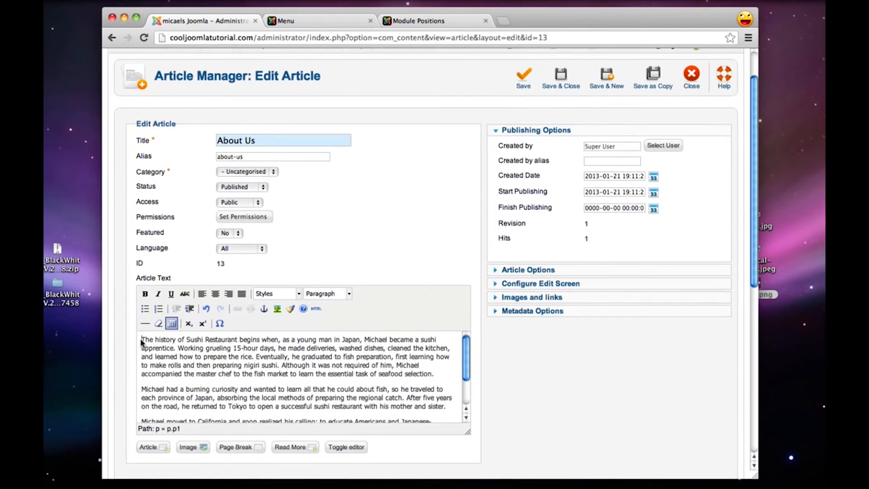
scroll(418, 122, "down", 1)
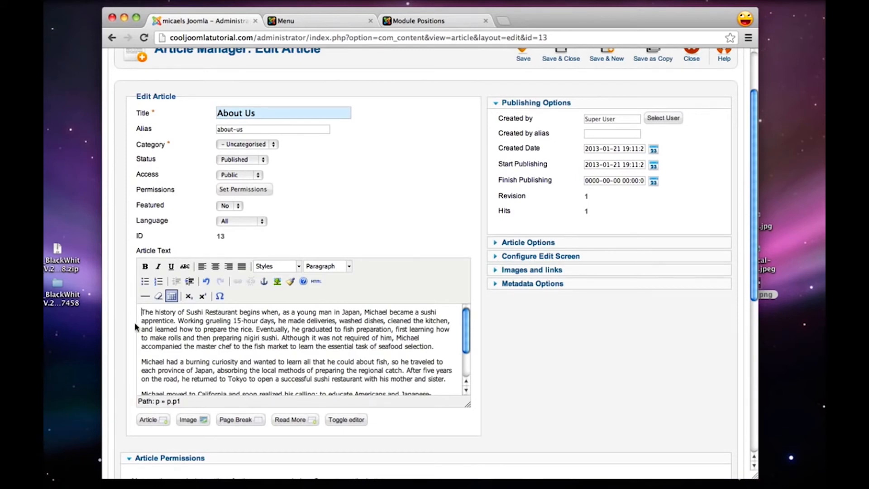
left_click(195, 422)
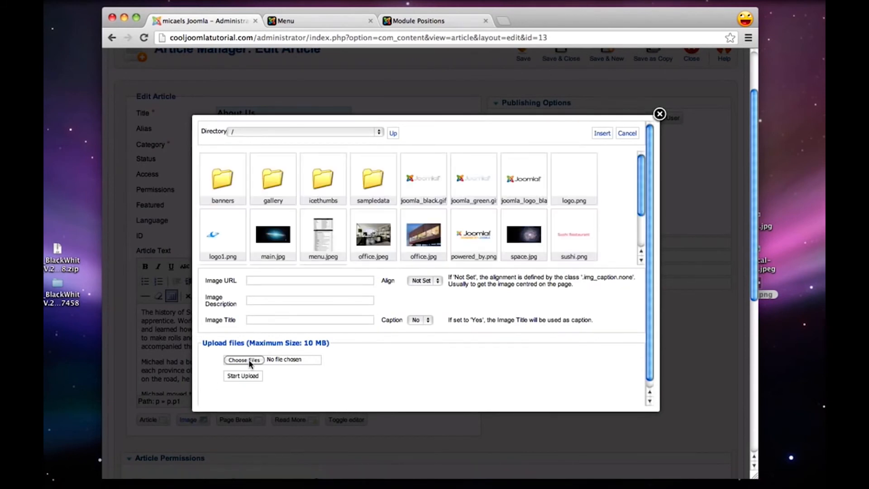
left_click(251, 360)
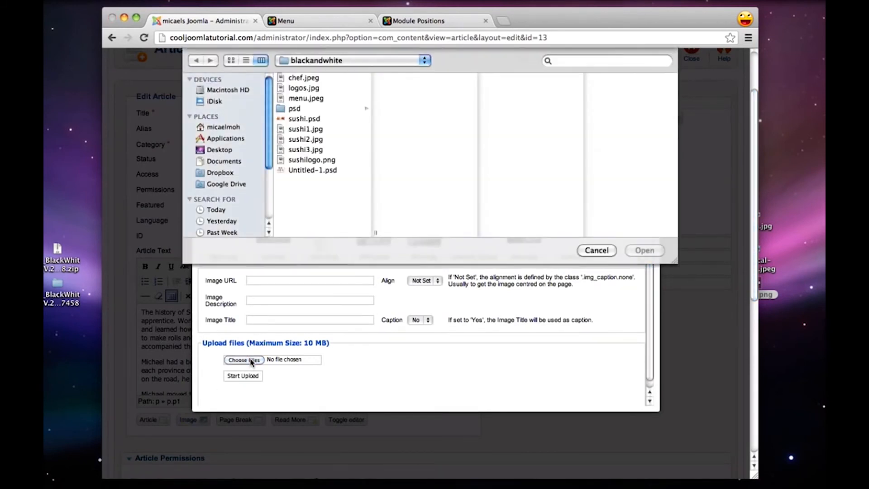
left_click(302, 81)
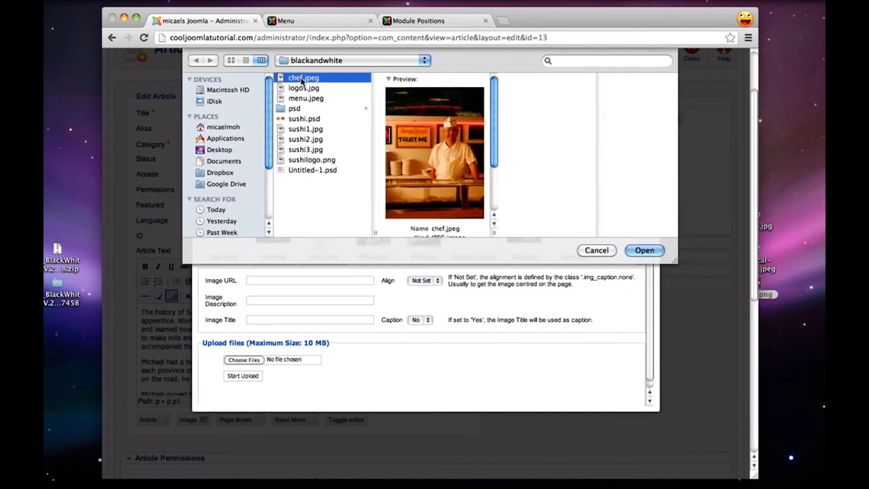
scroll(436, 151, "down", 3)
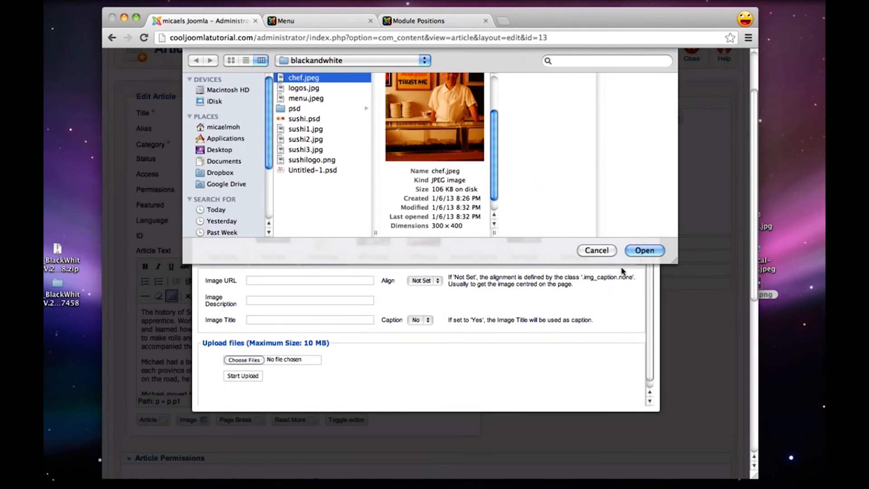
left_click(644, 250)
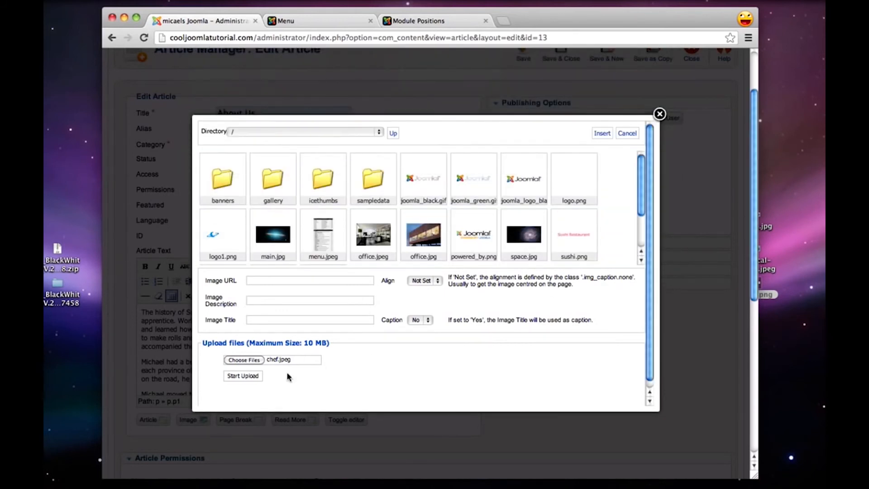
left_click(243, 376)
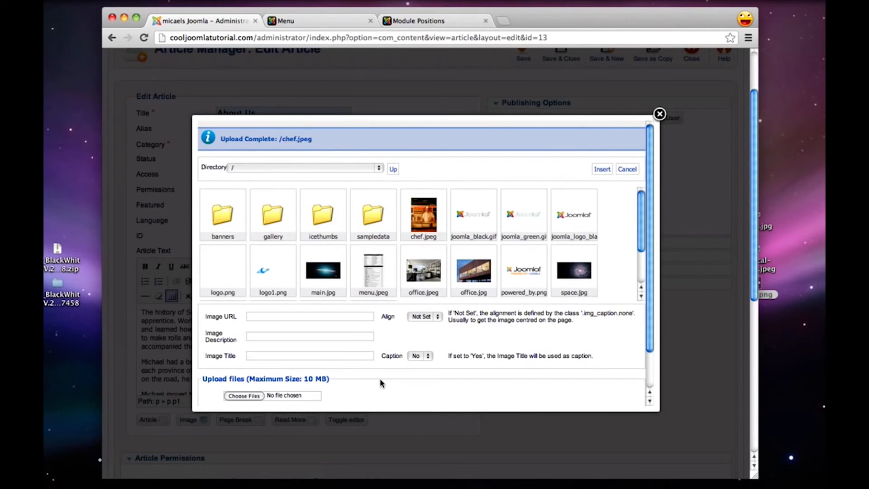
Insert chef.jpeg with Left alignment at the start of the About Us text, then save and close the article
left_click(429, 216)
left_click(423, 316)
left_click(430, 323)
left_click(609, 171)
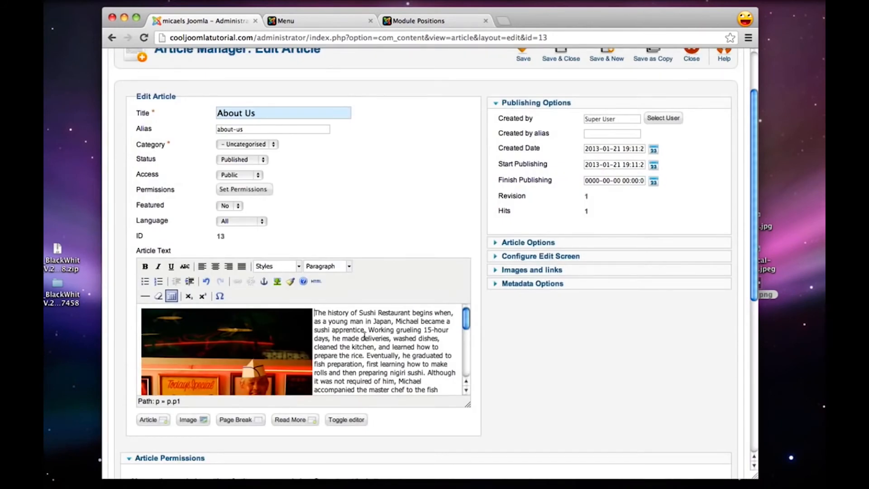
scroll(364, 336, "down", 5)
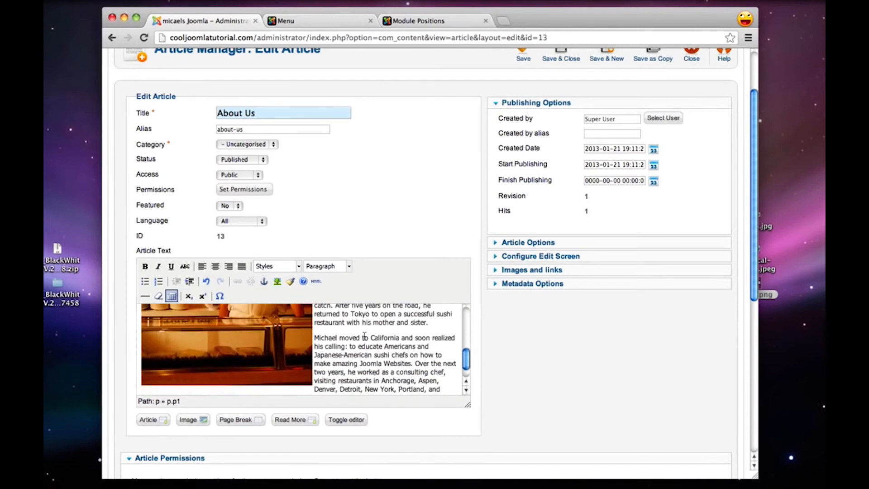
scroll(364, 335, "down", 5)
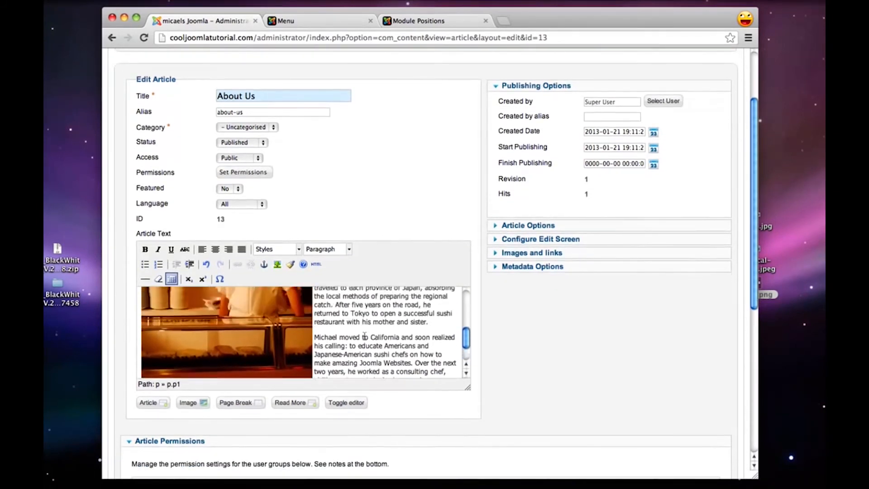
scroll(364, 336, "up", 8)
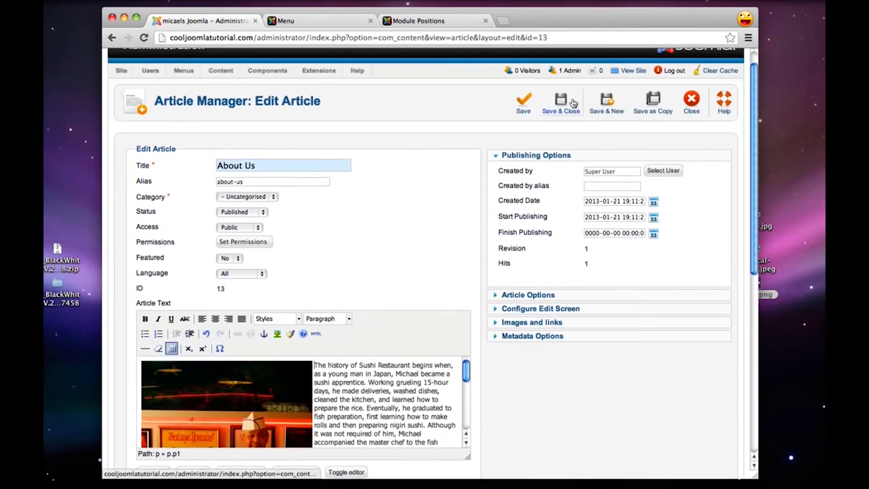
left_click(555, 107)
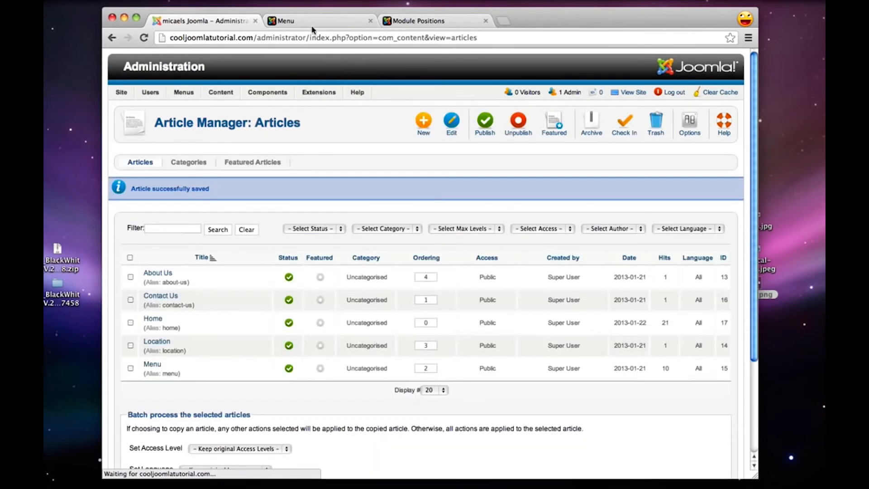
Switch to the live site and open the About Us page to check its text and chef image
left_click(318, 23)
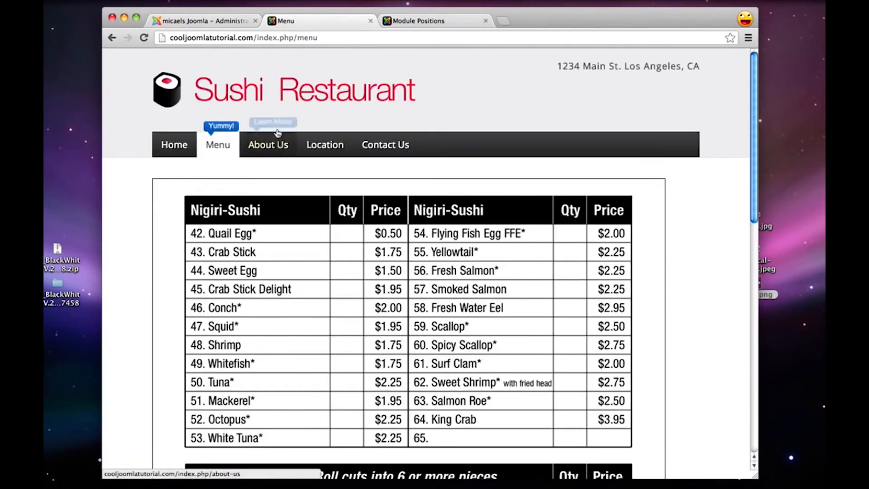
left_click(277, 144)
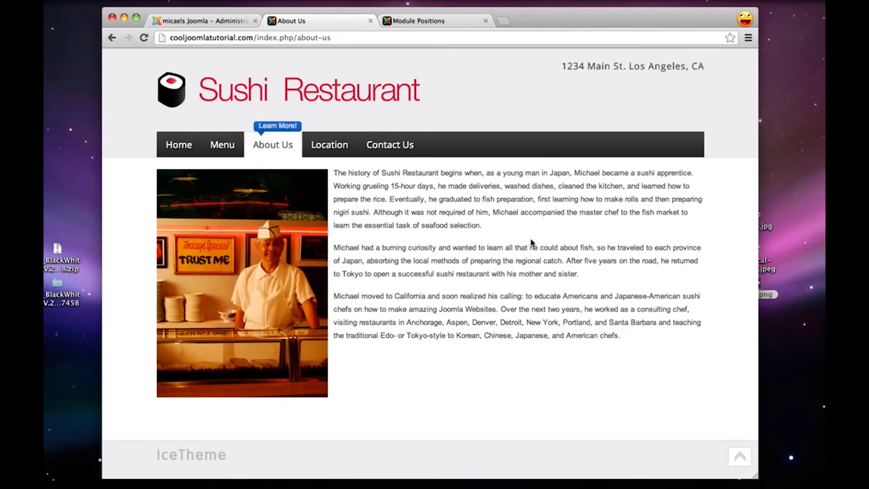
In a new browser tab, search for "jextensions social icon module" and open the Social Icons Module for Joomla page on jextensions.com
key("super+t")
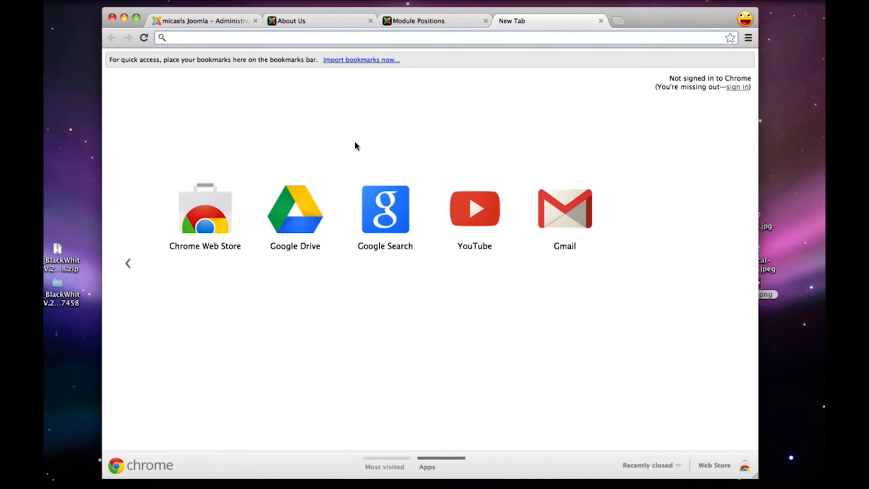
type("je")
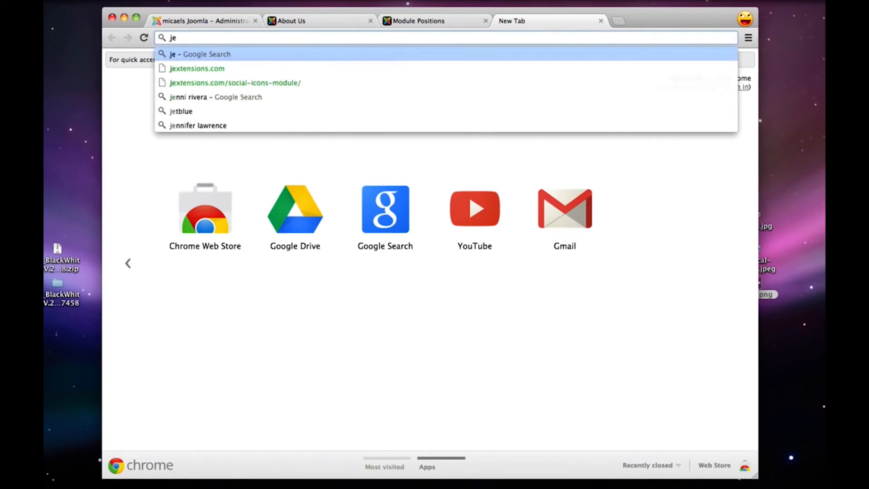
type("xtensions so")
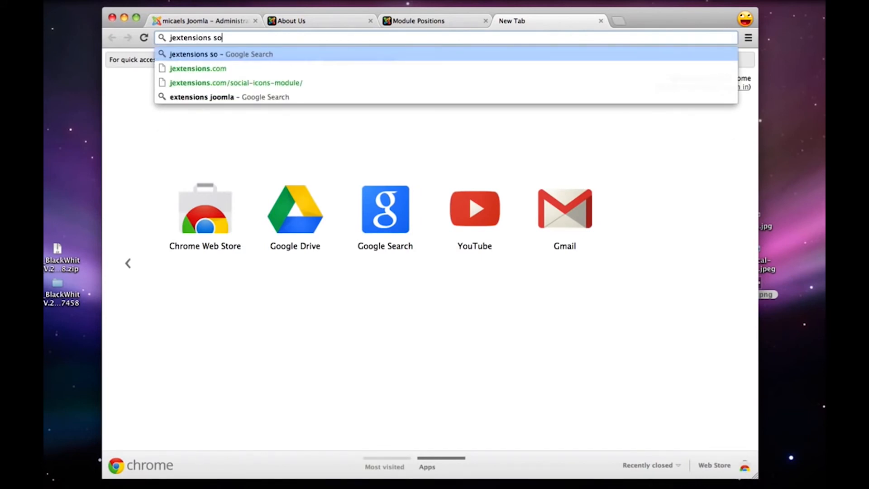
type("cial icon module")
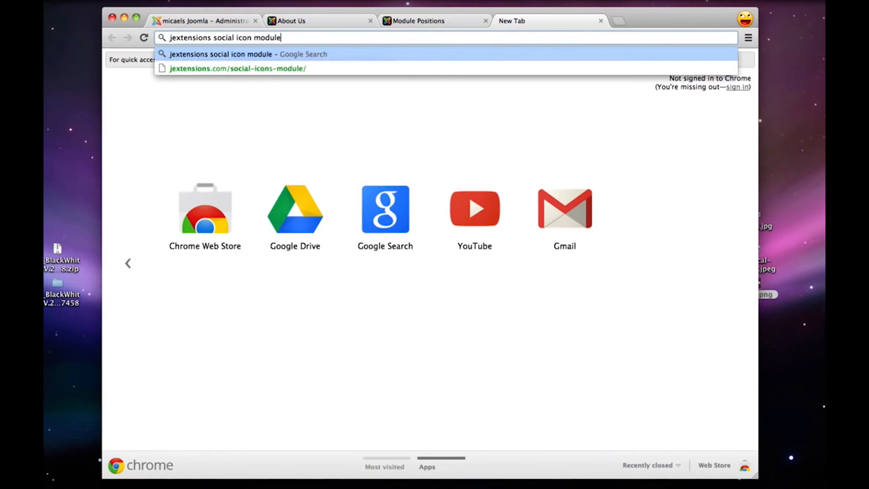
key("Return")
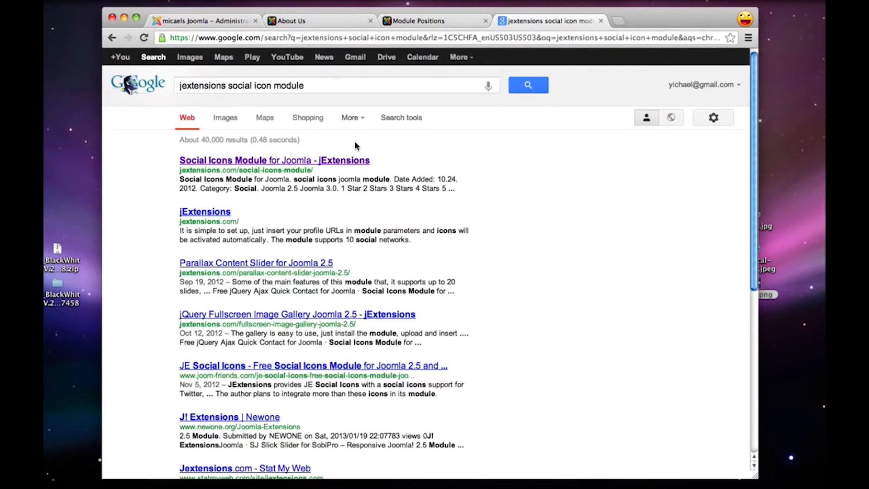
left_click(327, 162)
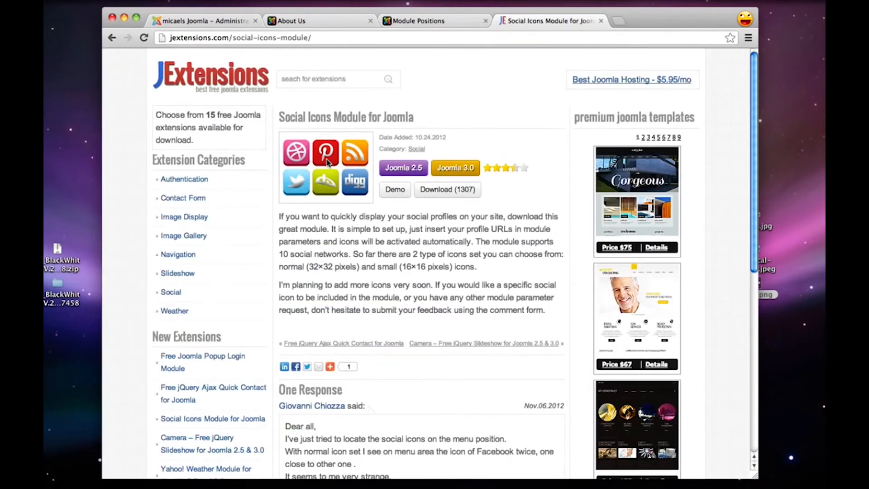
Download the Social Icons Module zip, move it to the desktop and close the jExtensions page
left_click(443, 190)
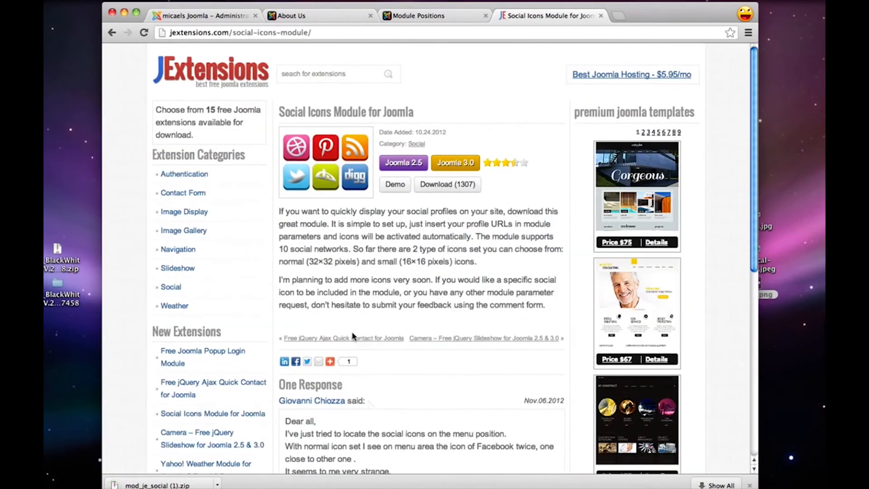
left_click_drag(162, 485, 764, 311)
left_click(601, 16)
In the Joomla administration's Extension Manager, choose the downloaded mod_je_social zip as the package file, then upload and install it
left_click(210, 18)
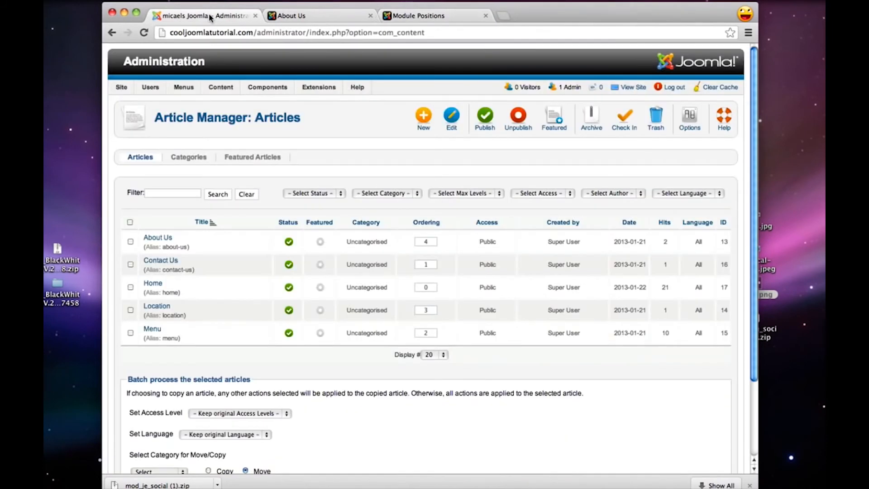
mouse_move(322, 87)
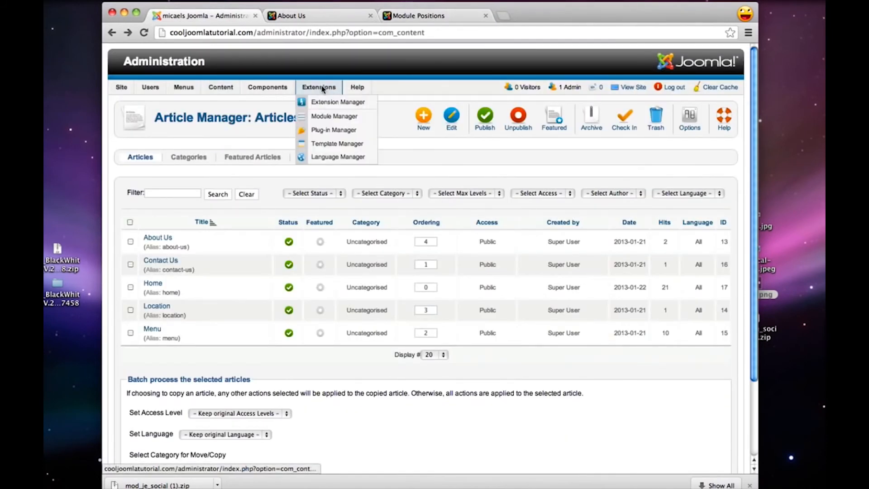
left_click(338, 102)
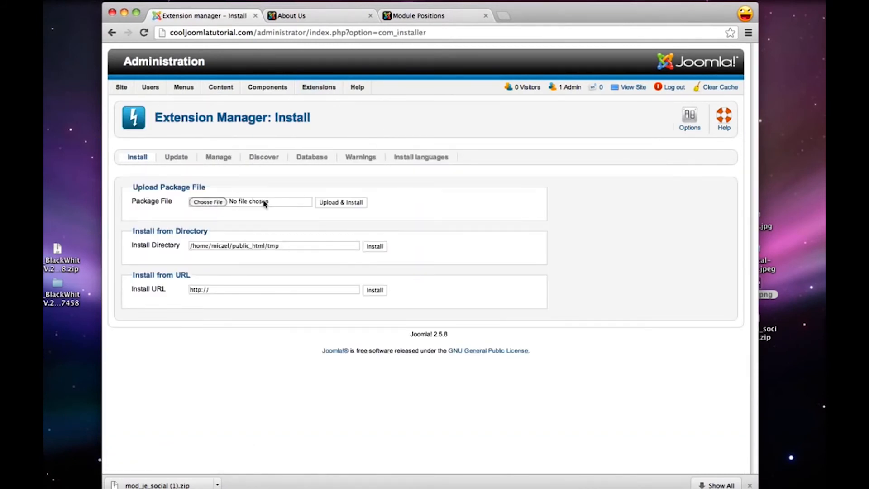
left_click(768, 331)
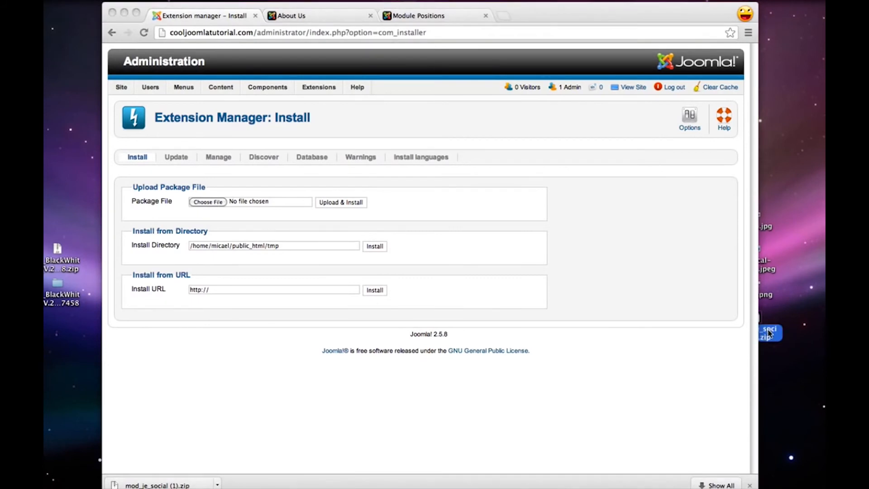
left_click_drag(768, 332, 212, 204)
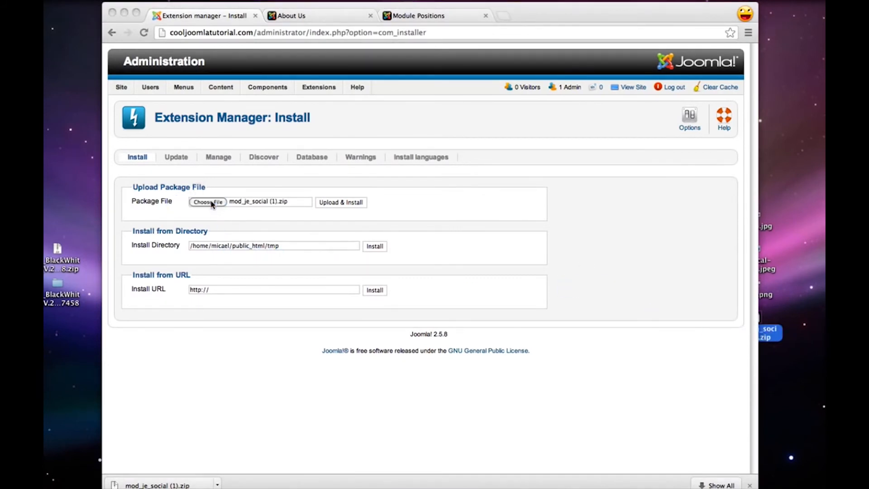
left_click(371, 218)
left_click(346, 207)
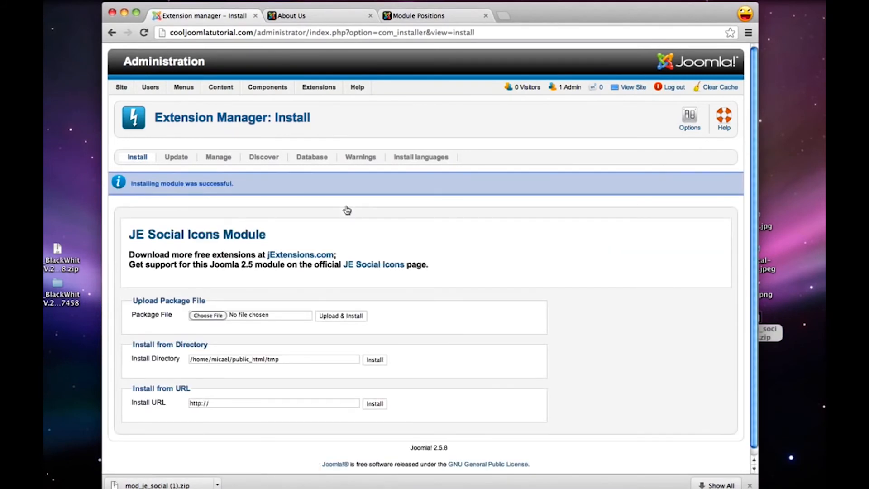
Publish the JE Social Icons module in the Module Manager, open it for editing and dismiss the browser's downloads bar
mouse_move(319, 87)
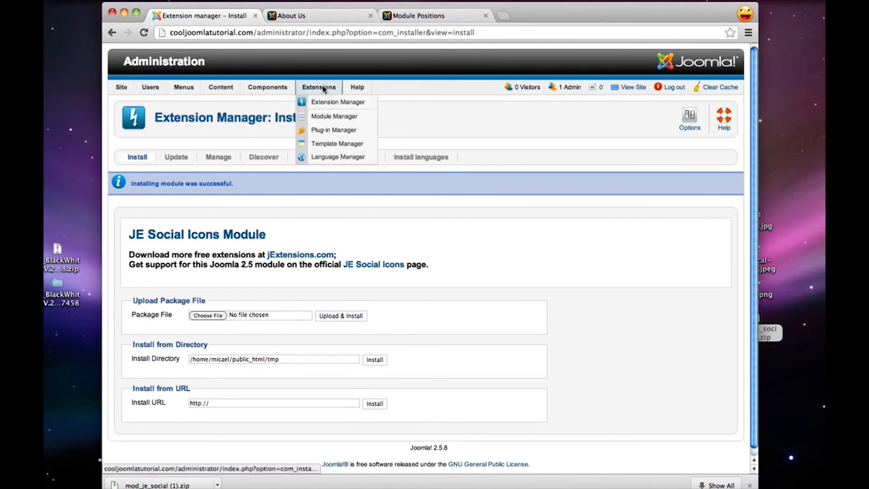
left_click(338, 118)
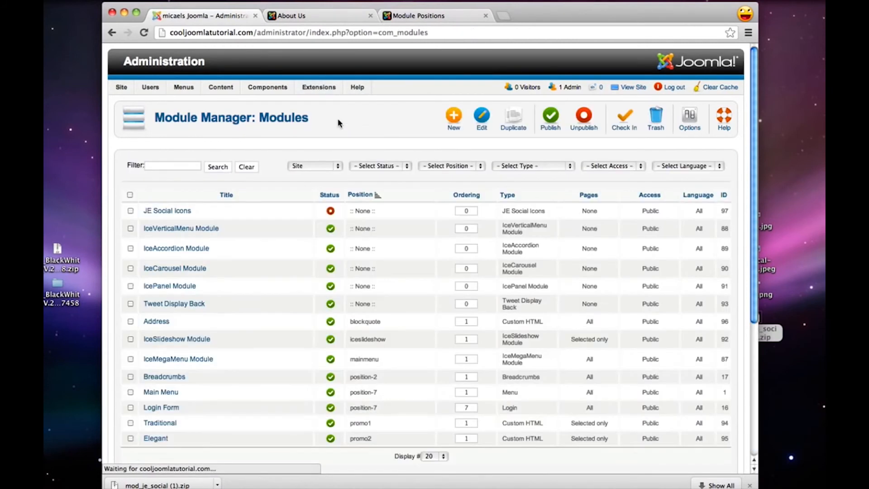
left_click(331, 212)
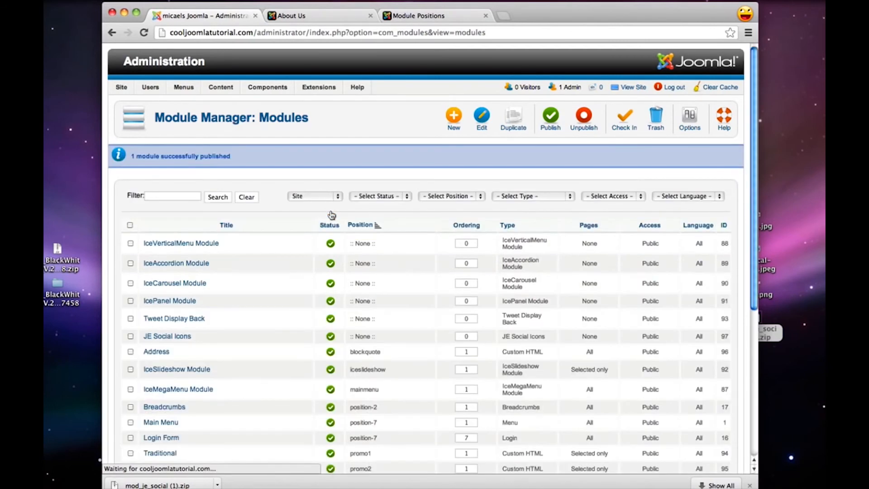
left_click(176, 337)
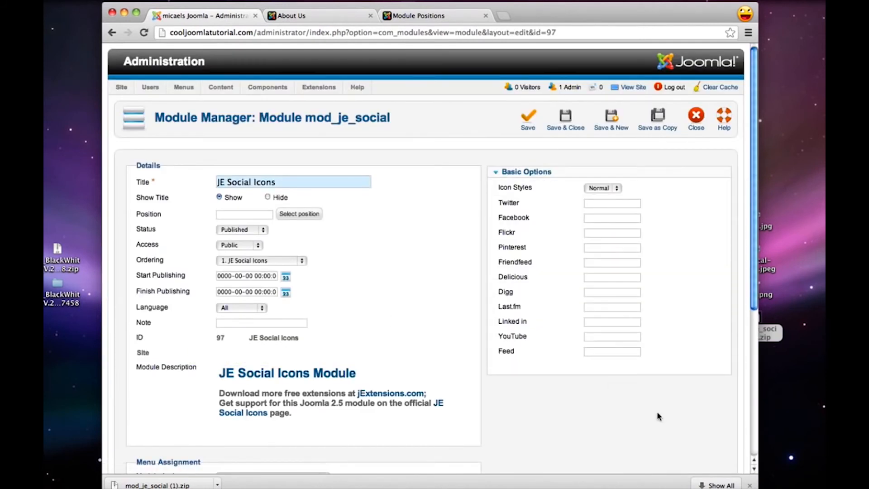
left_click(749, 485)
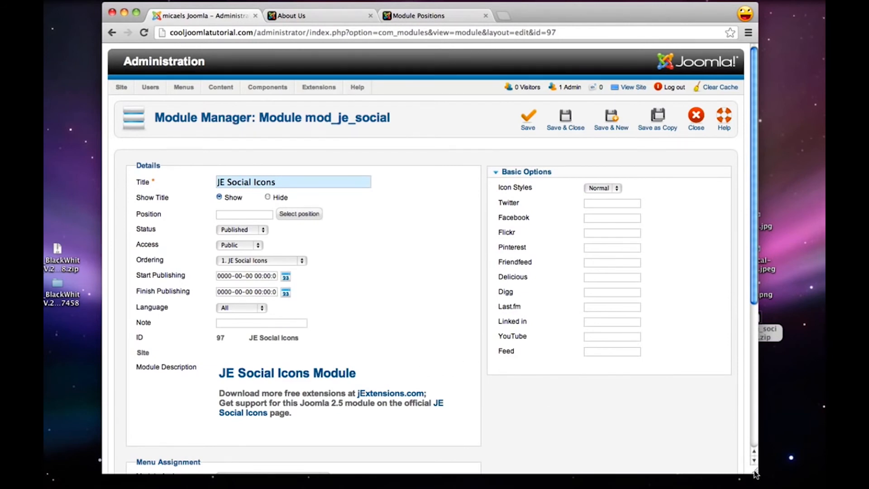
left_click_drag(754, 472, 745, 481)
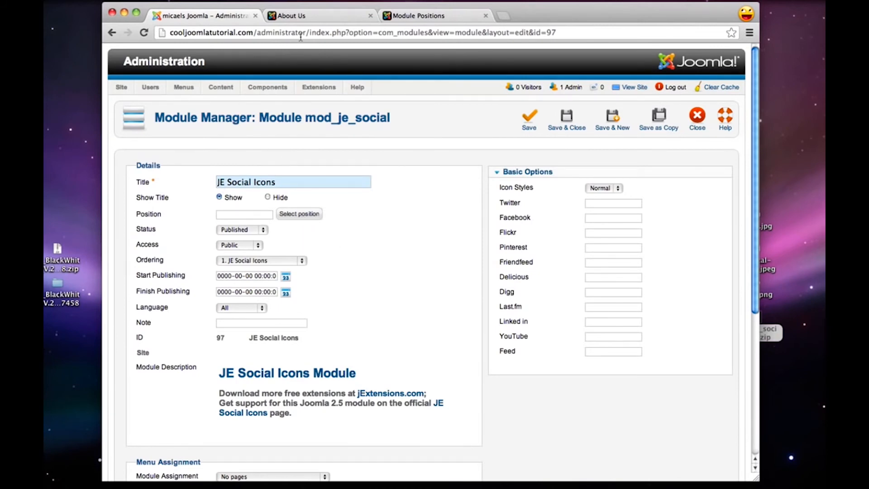
Examine the live About Us page and the template's Module Positions demo for where the social icons could go
left_click(328, 17)
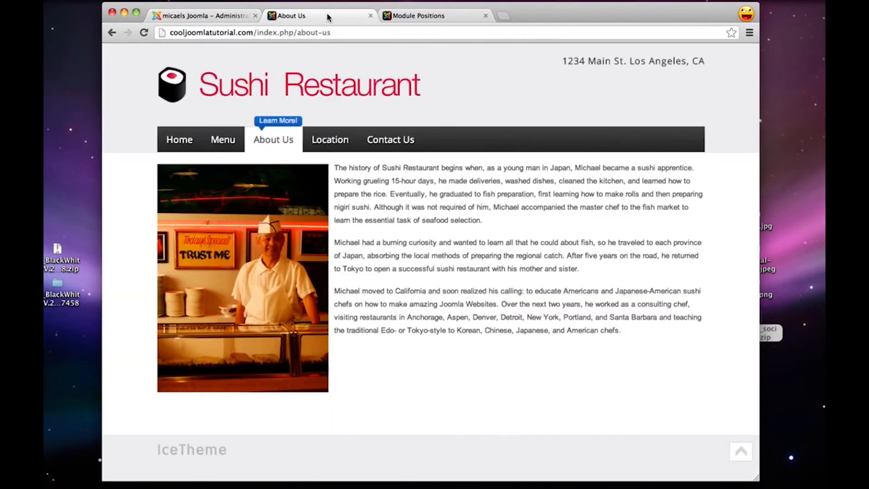
left_click(423, 17)
scroll(560, 235, "down", 10)
scroll(562, 239, "down", 9)
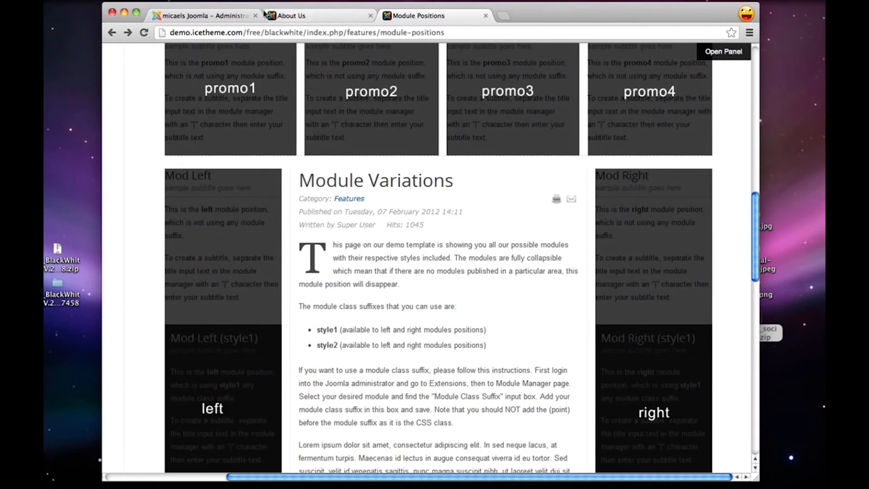
Back in the JE Social Icons module, filter the position list by "right" and select the blackwhite template's right position
left_click(196, 16)
left_click(297, 216)
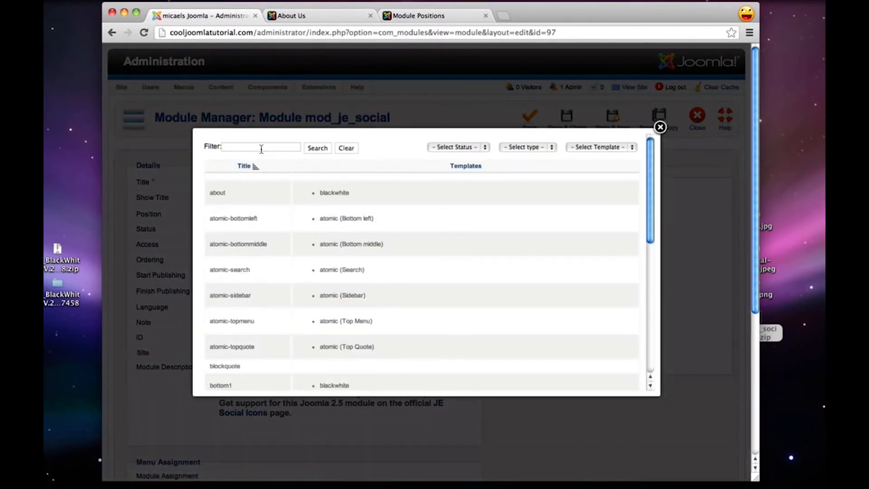
left_click(223, 147)
type("right")
left_click(318, 148)
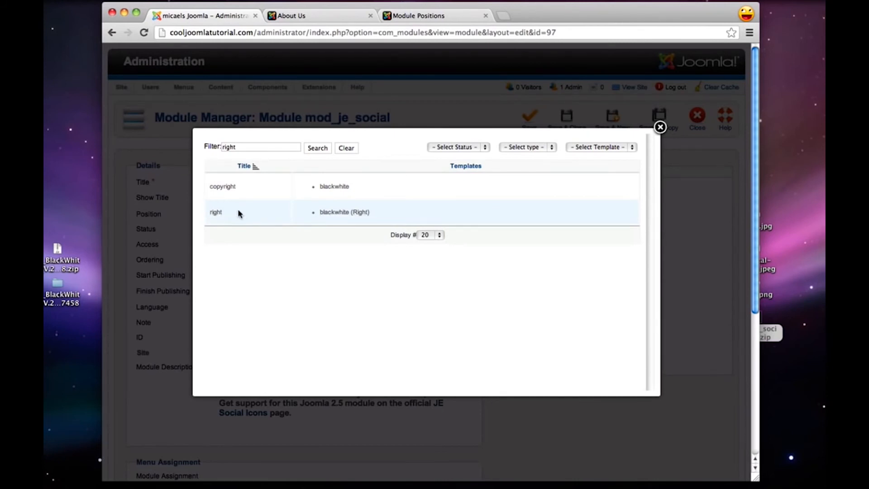
left_click(219, 213)
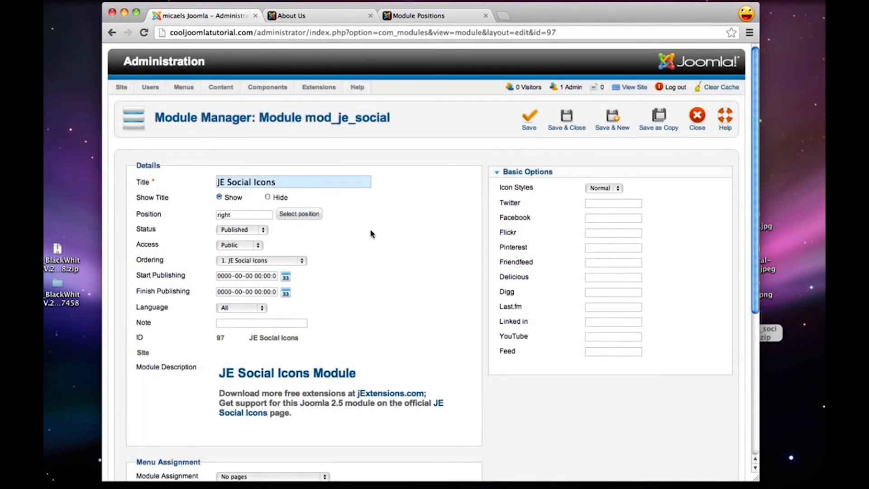
Rename the JE Social Icons module to "Social"
left_click_drag(306, 186, 217, 183)
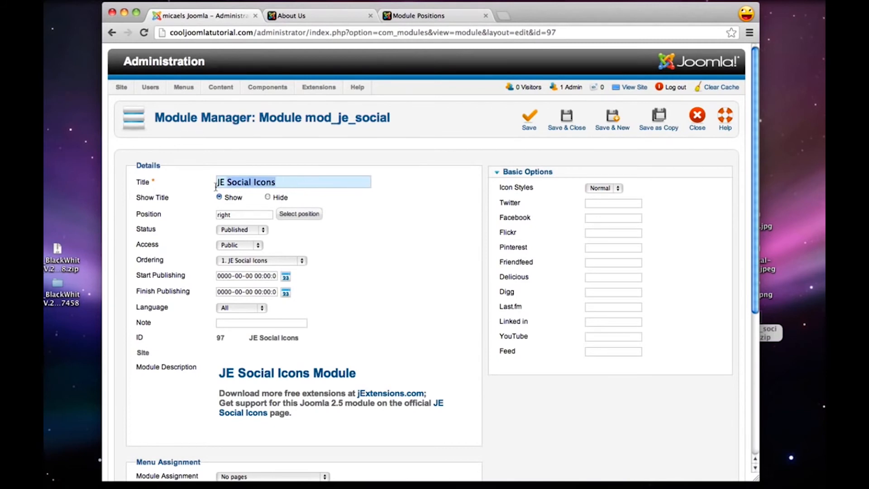
type("S")
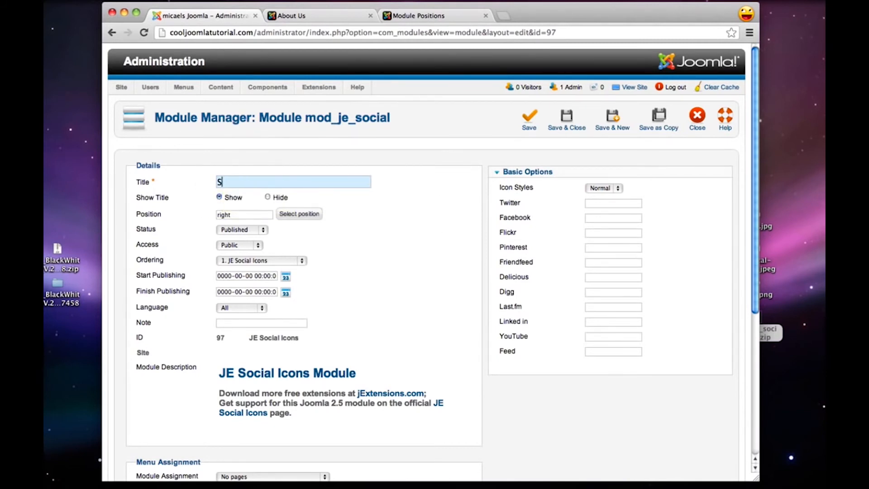
type("ocial")
Set the Social module's menu assignment to Only on the pages selected
scroll(443, 253, "down", 5)
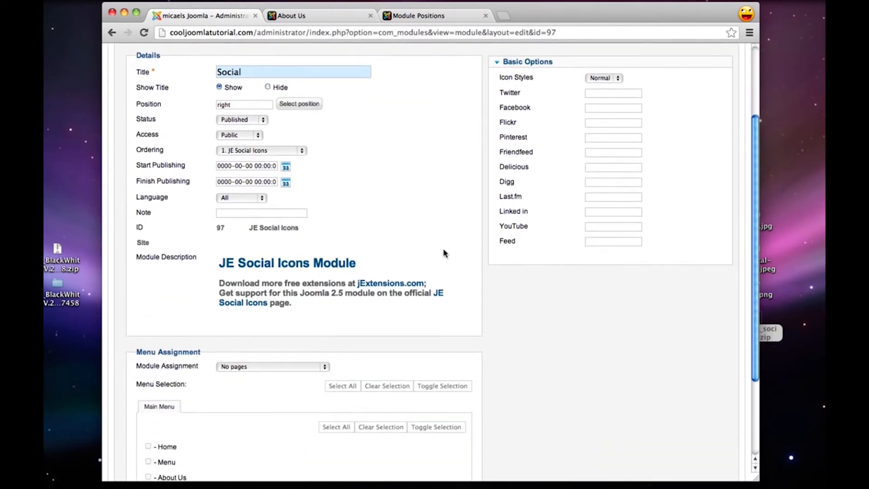
left_click(256, 367)
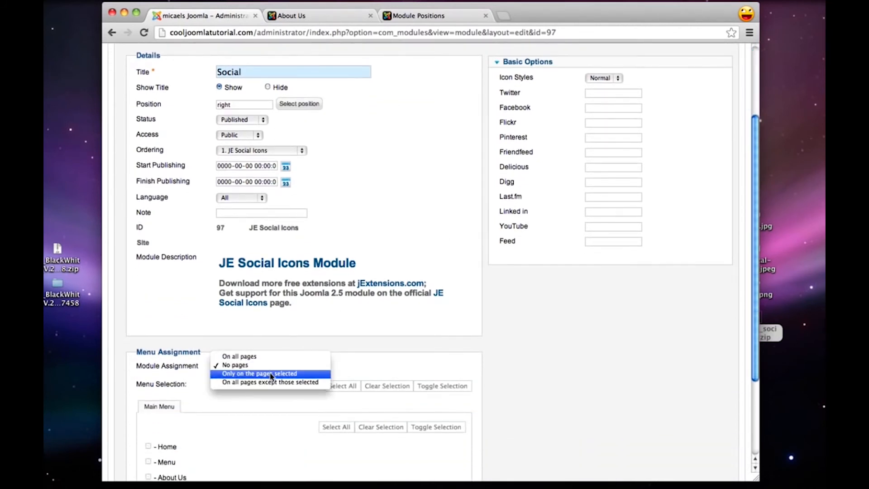
left_click(271, 374)
scroll(273, 376, "down", 5)
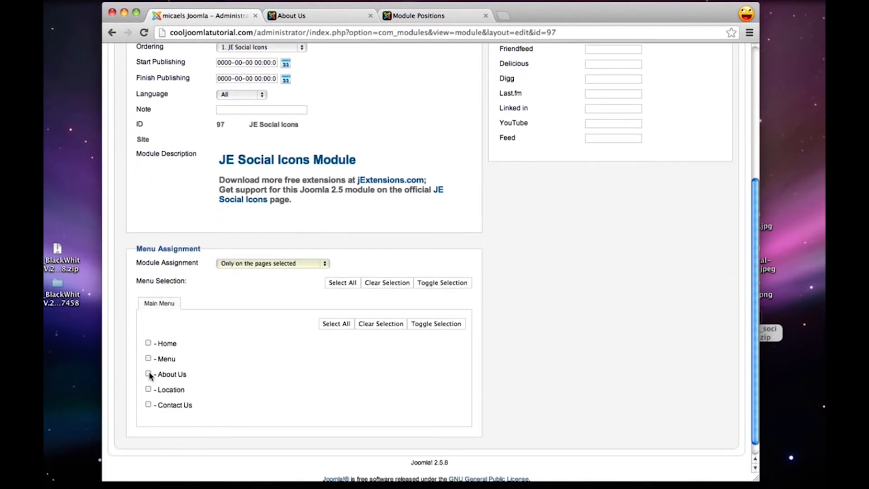
Enter # as the placeholder link for Twitter, Facebook and YouTube in the module's basic options
scroll(448, 394, "up", 8)
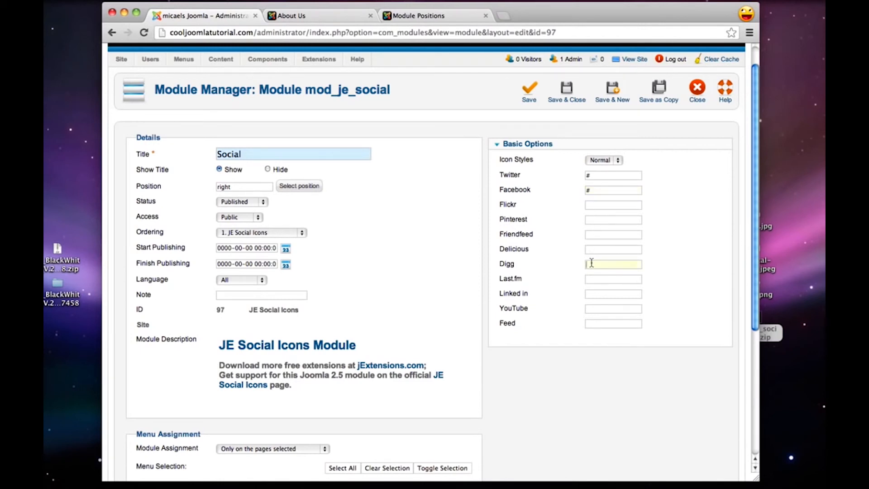
left_click(592, 308)
type("#")
Load youtube.com/user/ilovewebdev in a new browser window and select its full address for copying
key("super+n")
type("uyou")
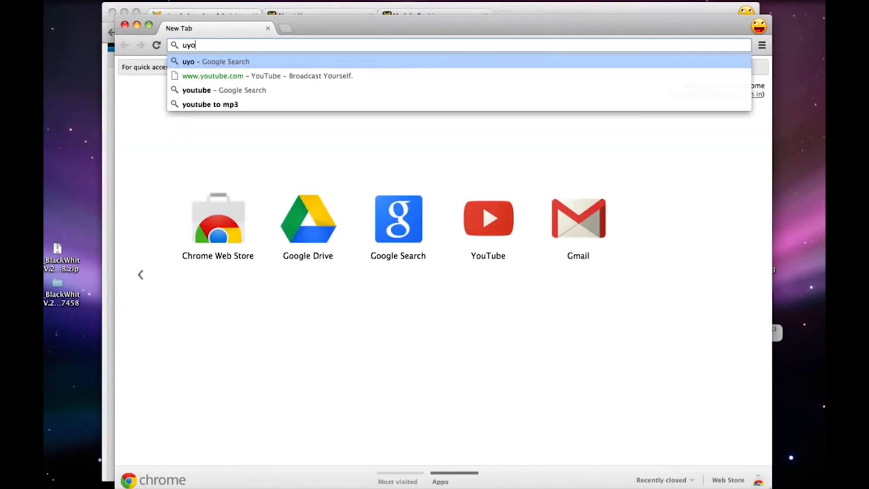
key("BackSpace")
key("BackSpace")
key("BackSpace")
key("BackSpace")
type("youtu")
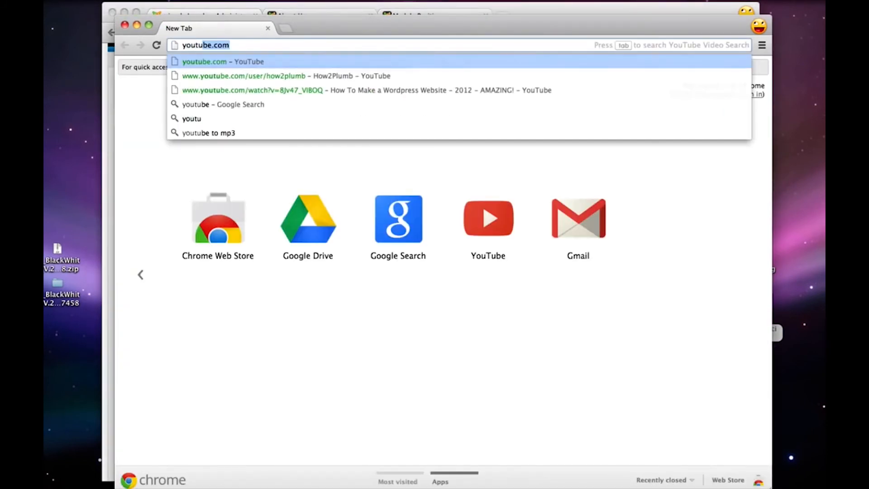
type("be.com/user/")
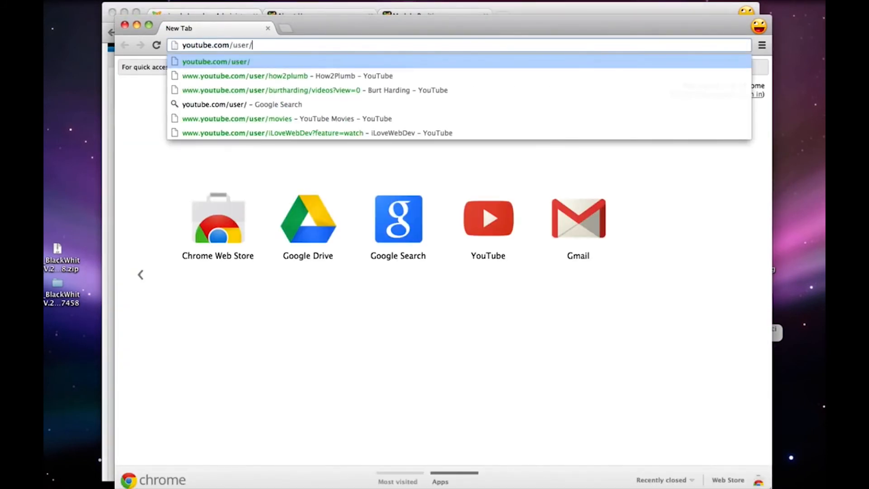
type("ilovewebdev")
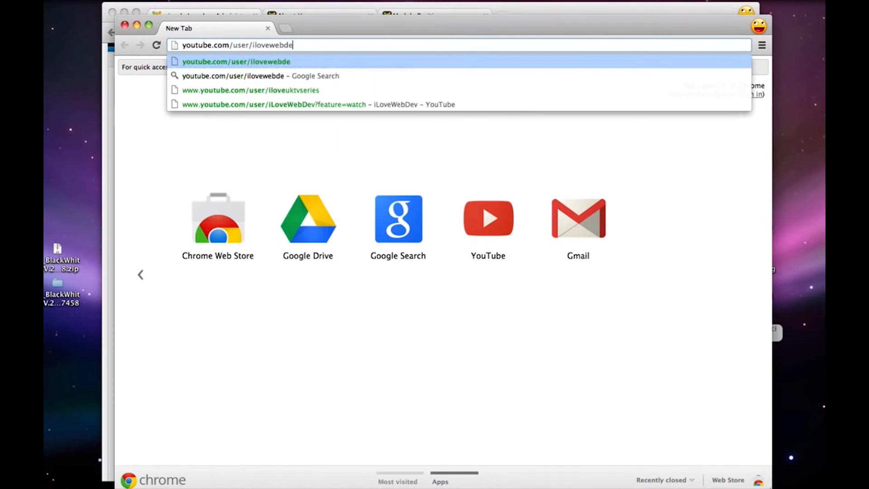
key("Return")
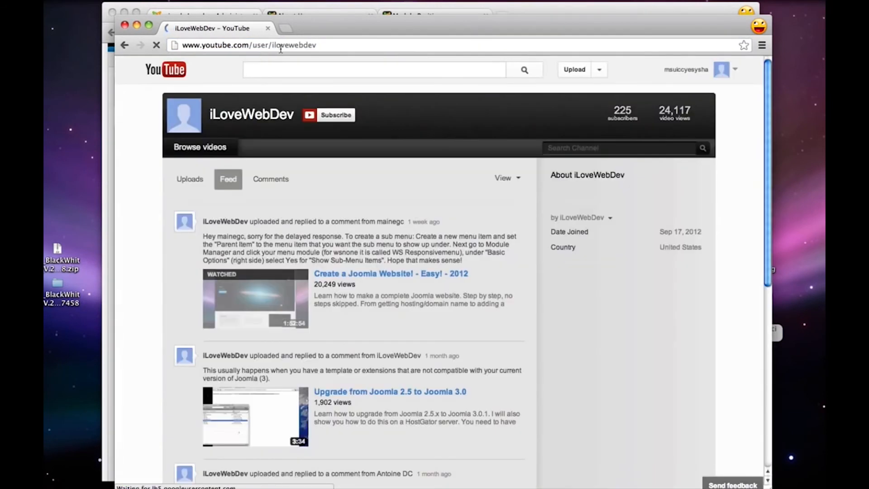
left_click(280, 46)
key("ctrl+c")
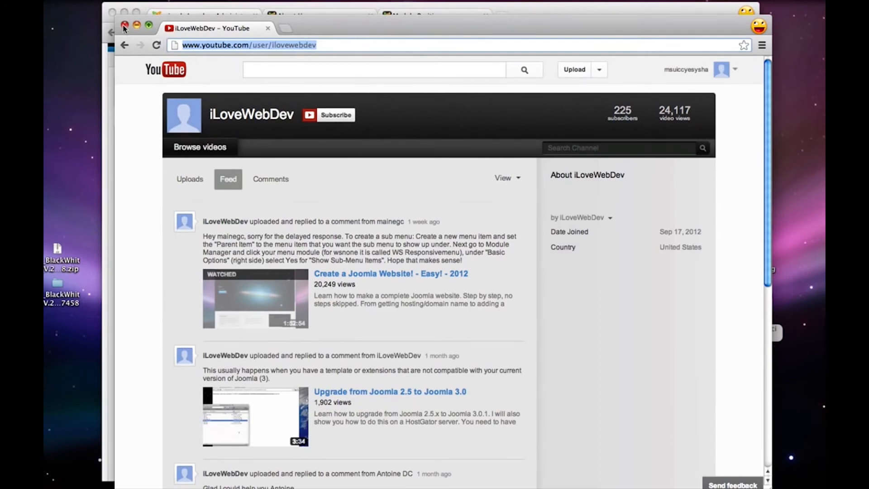
Close the YouTube window and paste the copied channel address as the Social module's YouTube link
left_click(124, 28)
left_click(597, 308)
key("ctrl+v")
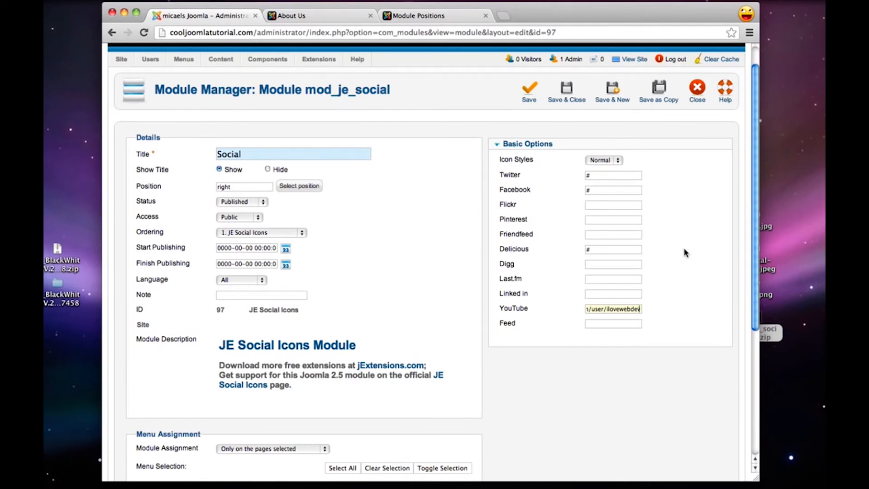
Save and close the Social module, then reload the site's About Us page to check the icons
left_click(561, 97)
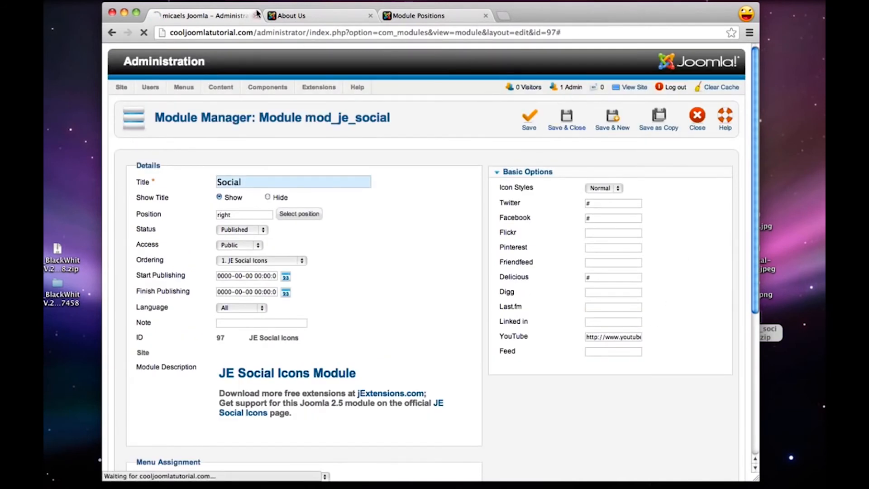
left_click(300, 16)
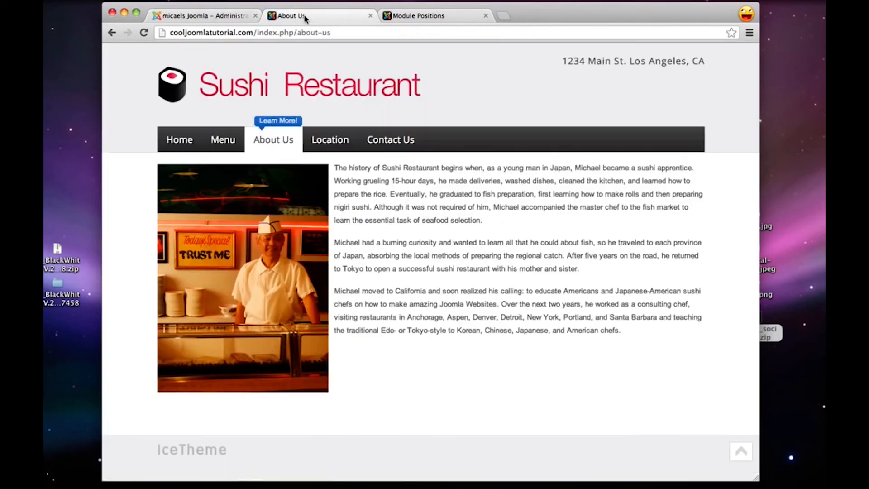
left_click(148, 33)
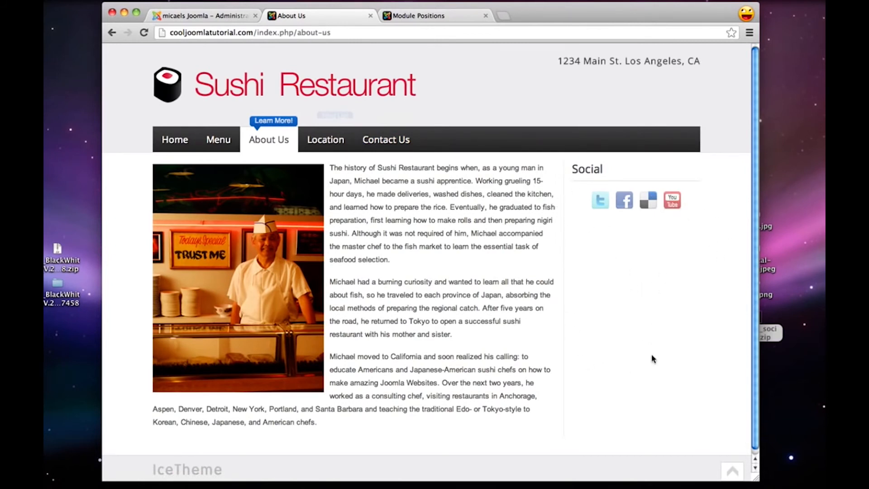
Back in the Joomla administration, create a new Custom HTML module titled "Testimonial"
left_click(205, 17)
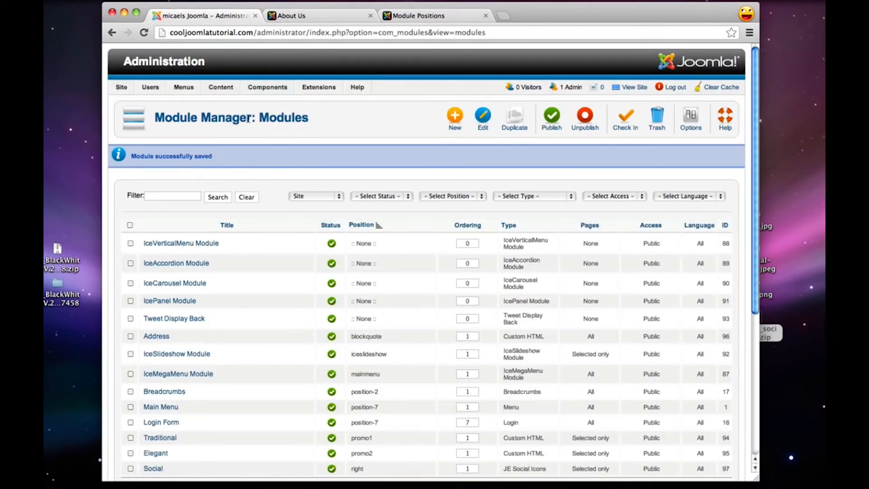
left_click(452, 117)
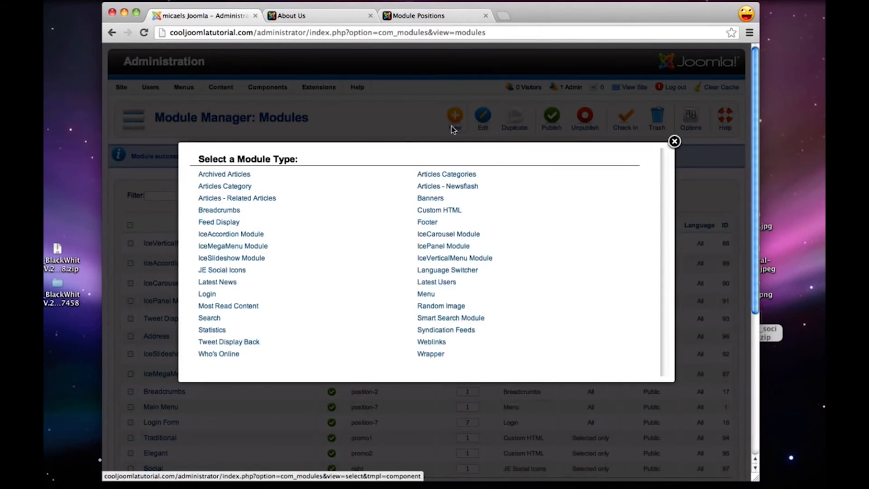
left_click(435, 210)
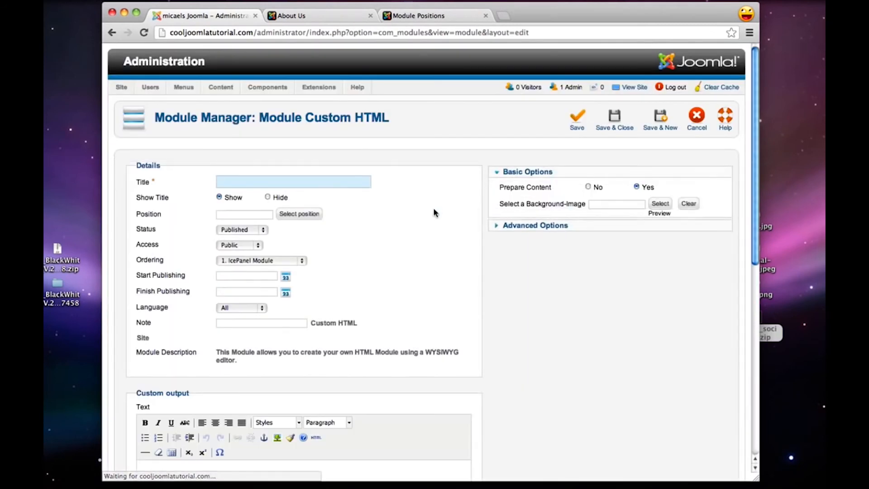
left_click(233, 181)
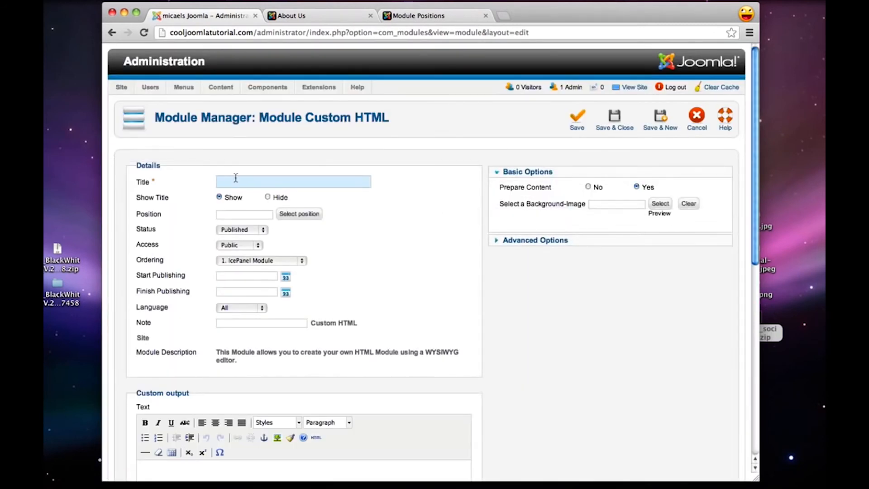
type("Testimonial")
Hide the Testimonial module's title and assign the module to the blackwhite template's right position
left_click(267, 197)
left_click(299, 214)
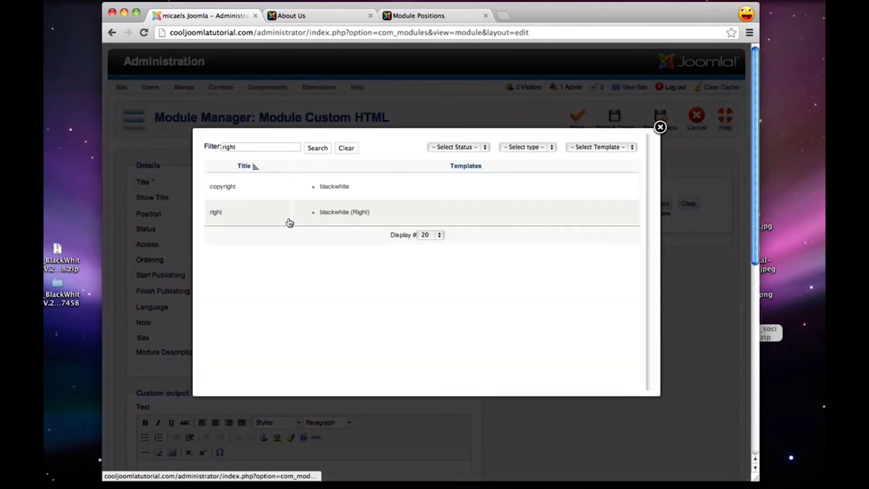
left_click(216, 212)
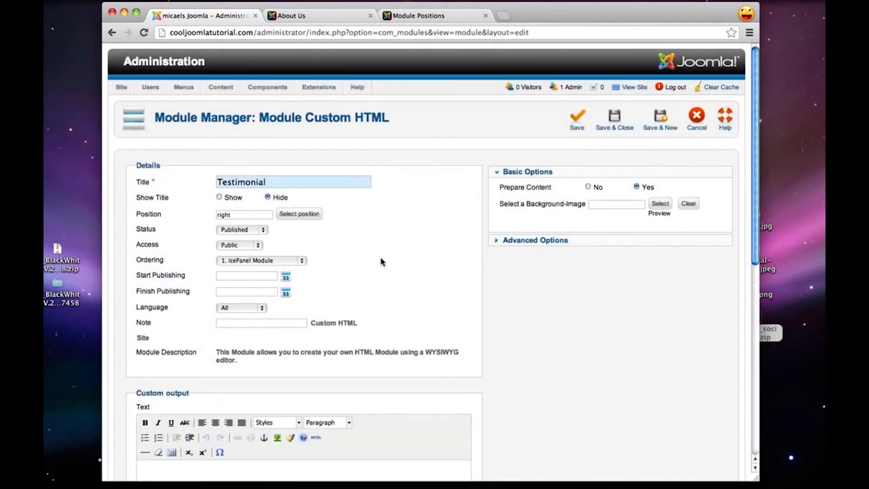
Copy the sushi review paragraph from the Untitled 2 document, without the Zagat line, into the Testimonial module's custom output
scroll(380, 262, "down", 5)
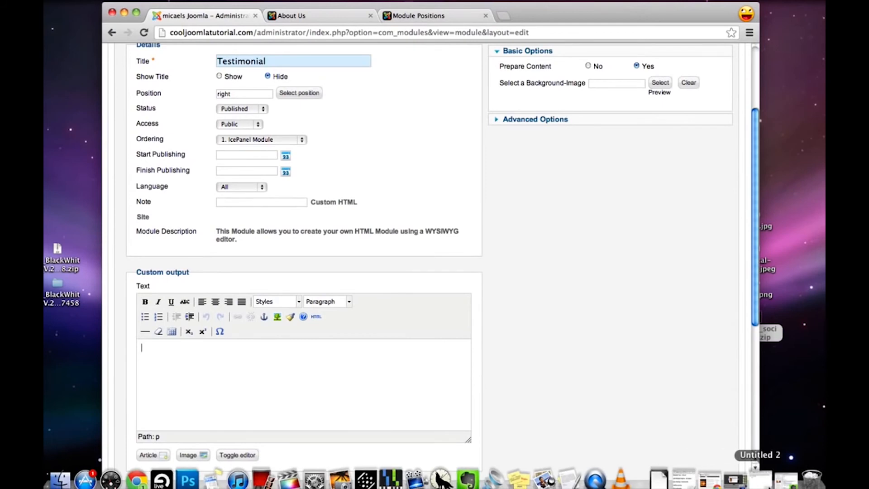
left_click(760, 477)
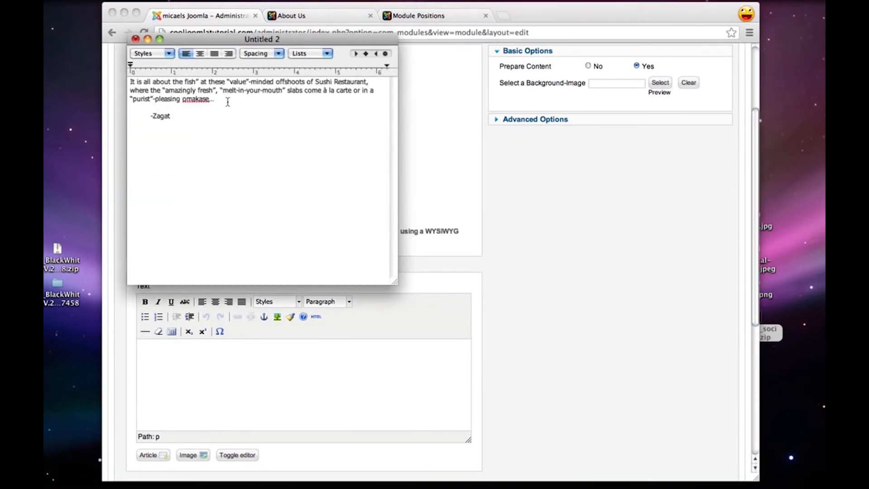
left_click_drag(226, 99, 59, 65)
key("super+c")
left_click(184, 358)
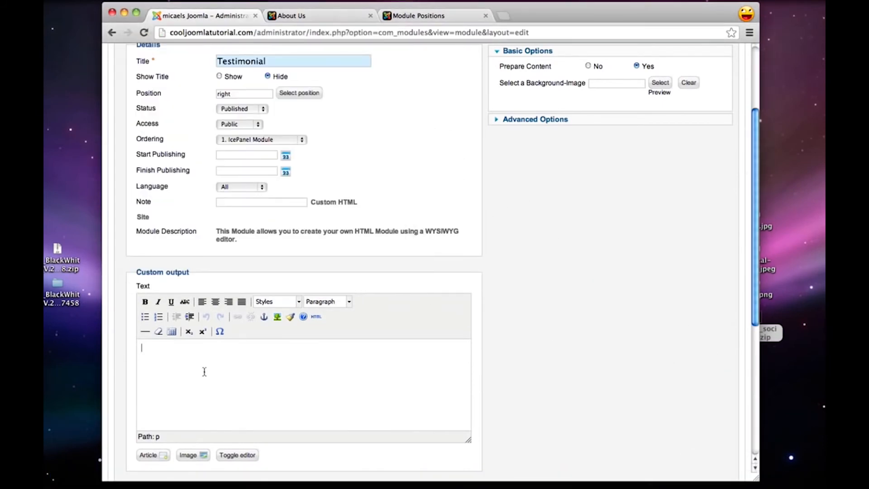
key("super+v")
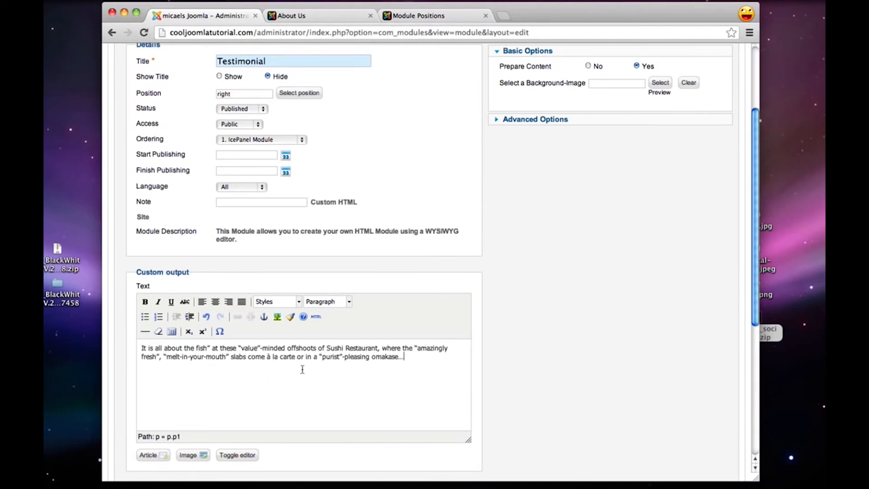
Wrap the testimonial paragraph in blockquote tags in the HTML source, then save and close the module
left_click(317, 315)
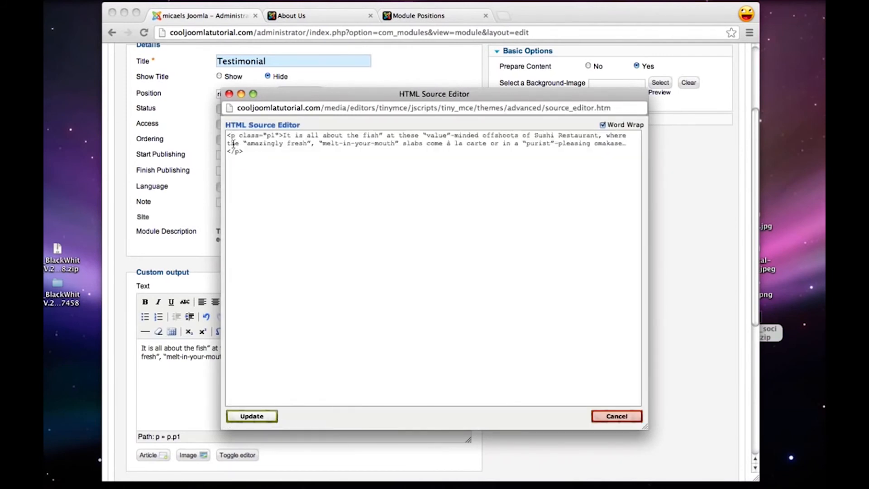
type("<")
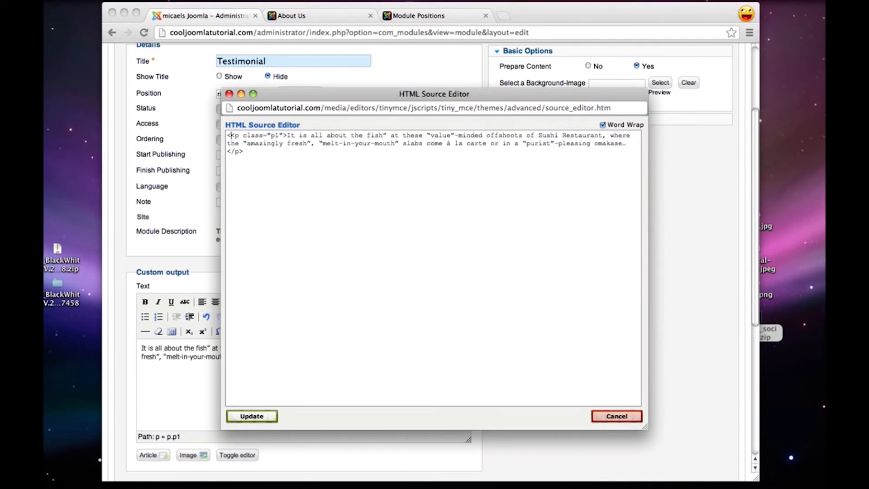
type("blockquote")
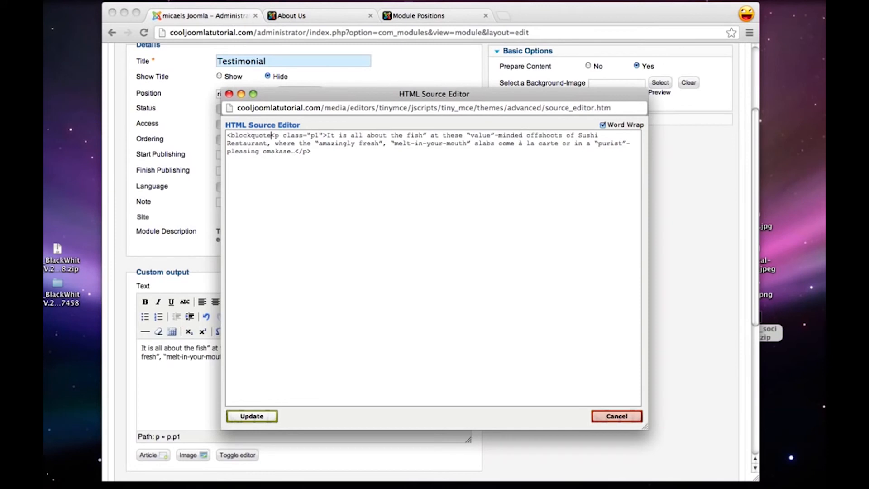
type(">")
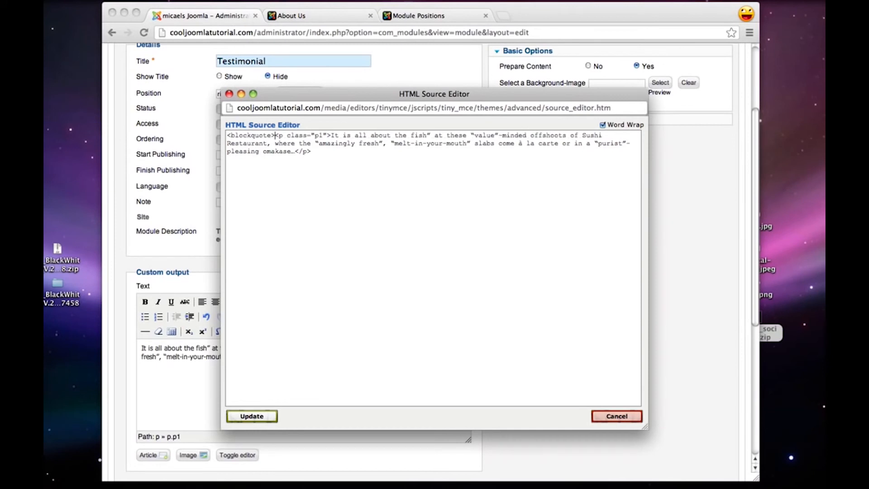
left_click(324, 156)
type("</blockquote>")
left_click(261, 418)
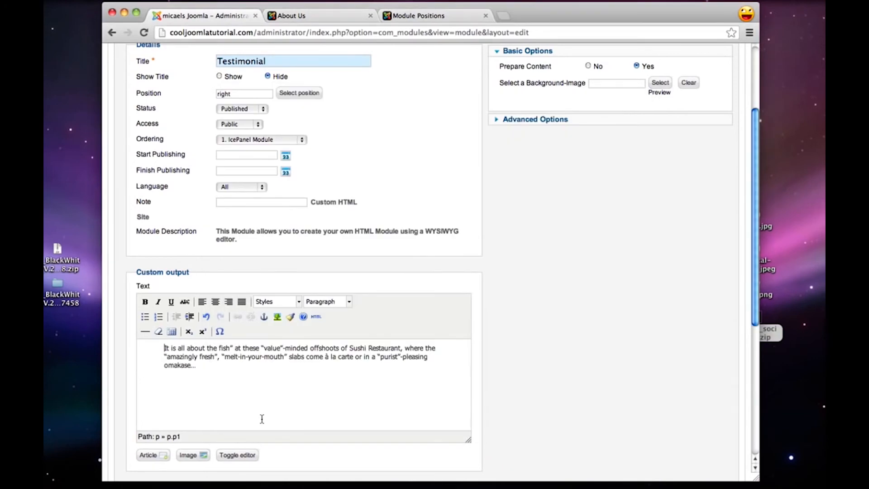
scroll(633, 348, "up", 5)
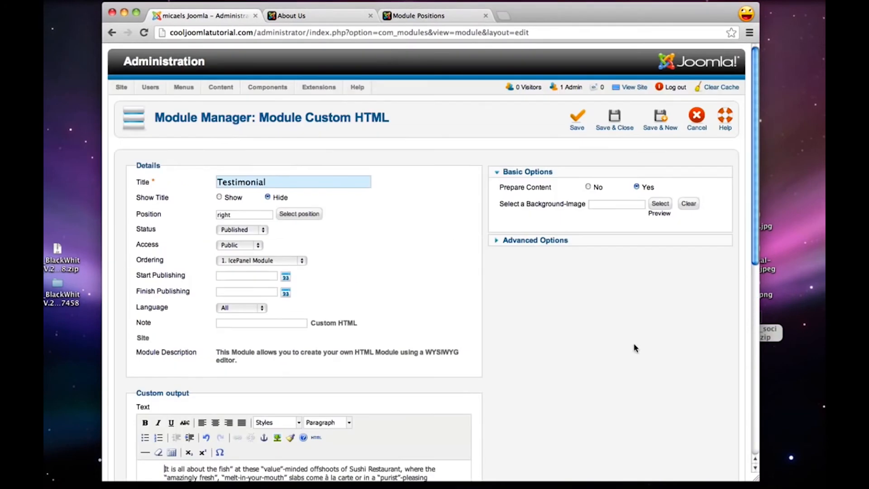
left_click(622, 122)
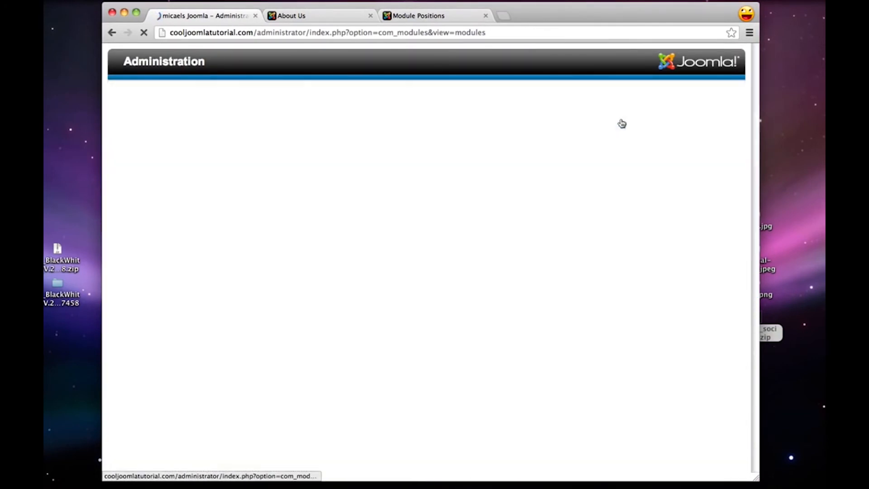
Reopen the Testimonial module, set its menu assignment to Only on the pages selected, and clear the preselected menu items
scroll(213, 277, "down", 1)
scroll(214, 277, "down", 1)
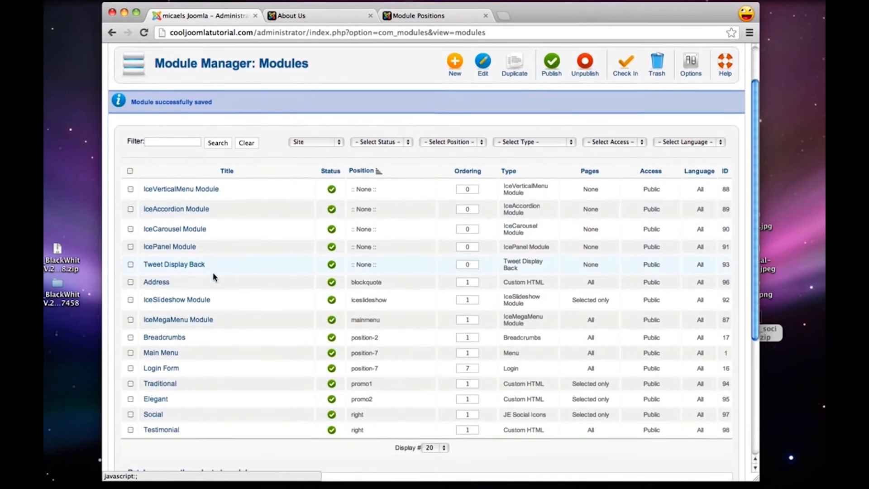
left_click(161, 428)
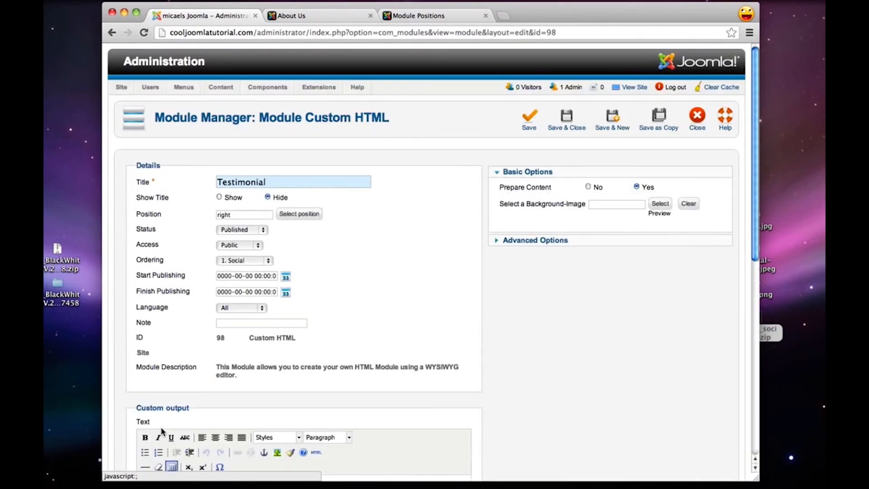
scroll(401, 172, "down", 6)
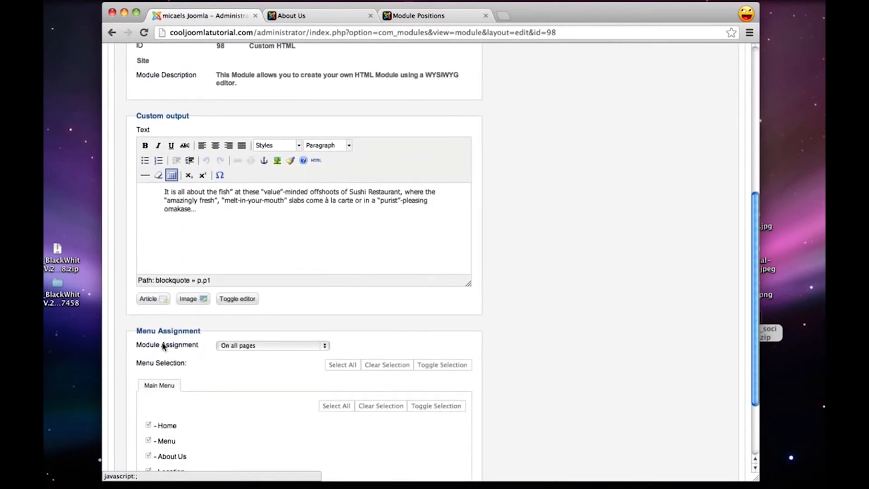
left_click(224, 346)
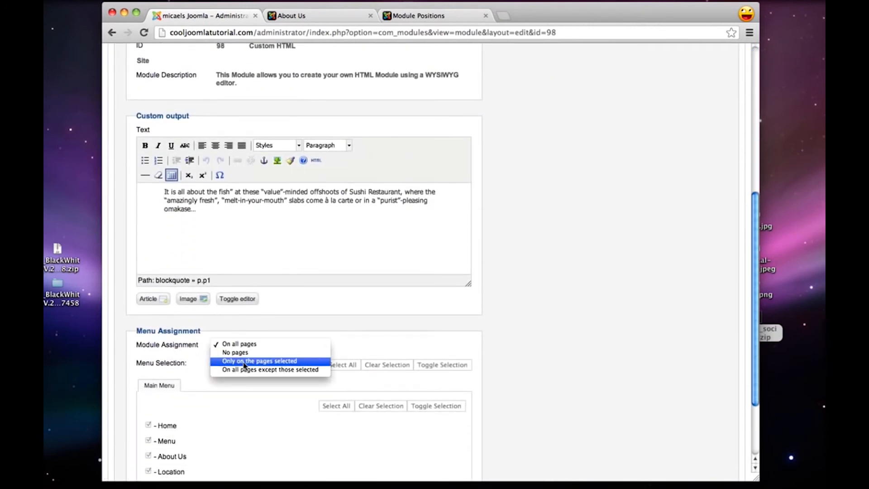
left_click(244, 362)
scroll(308, 375, "down", 2)
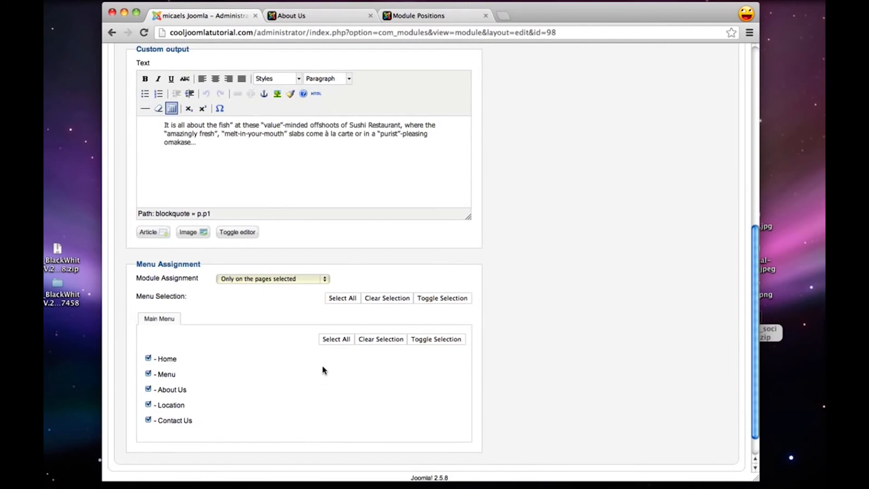
left_click(375, 346)
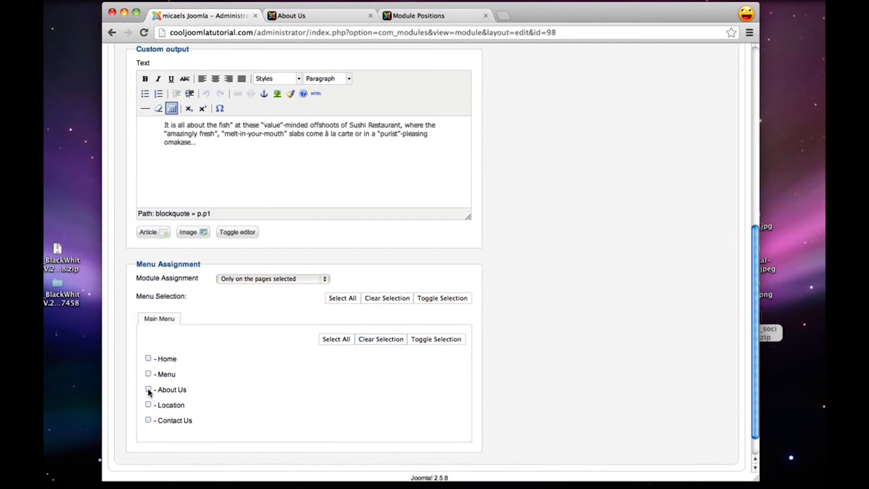
scroll(340, 409, "up", 10)
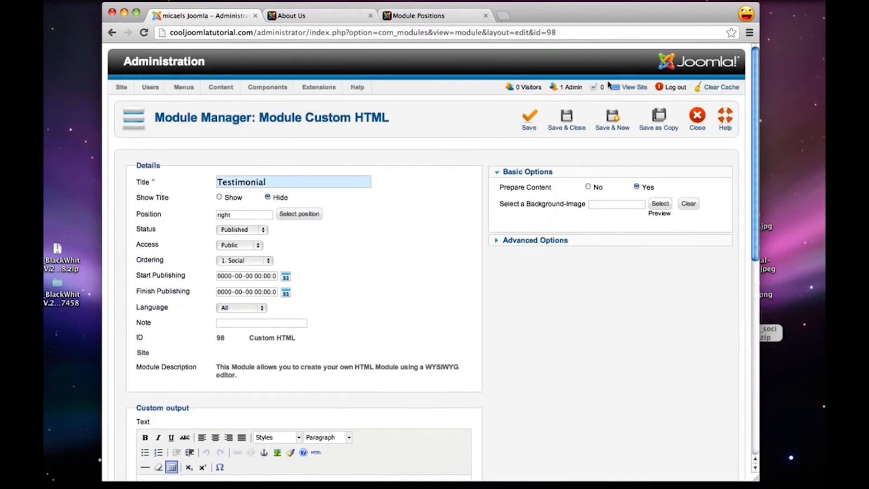
Save and close the Testimonial module and reload the About Us page to check the quote
left_click(571, 121)
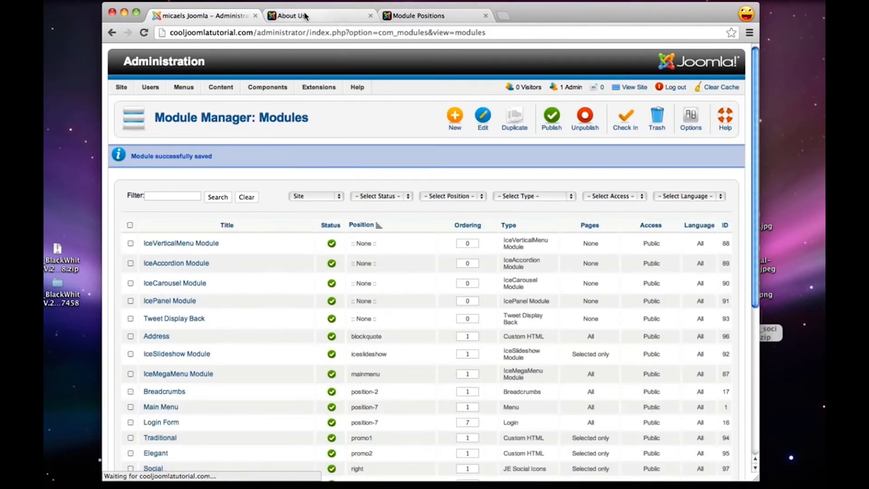
left_click(303, 17)
left_click(144, 32)
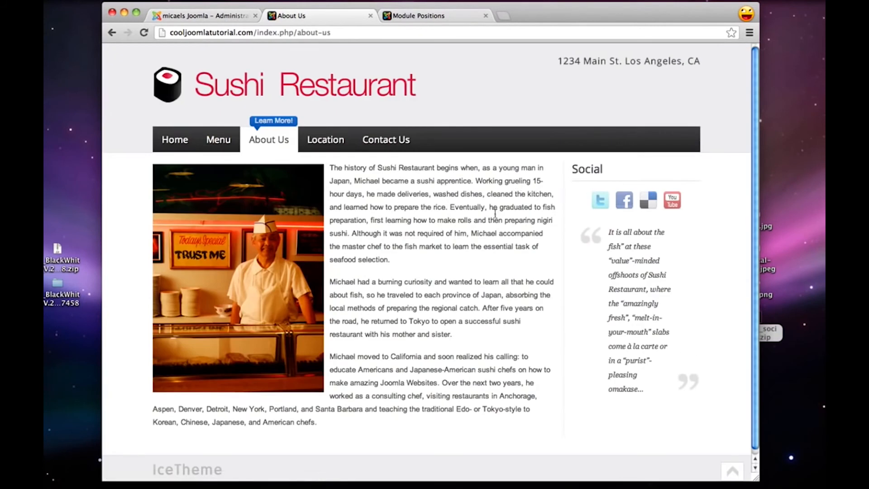
left_click_drag(593, 229, 659, 384)
left_click(658, 384)
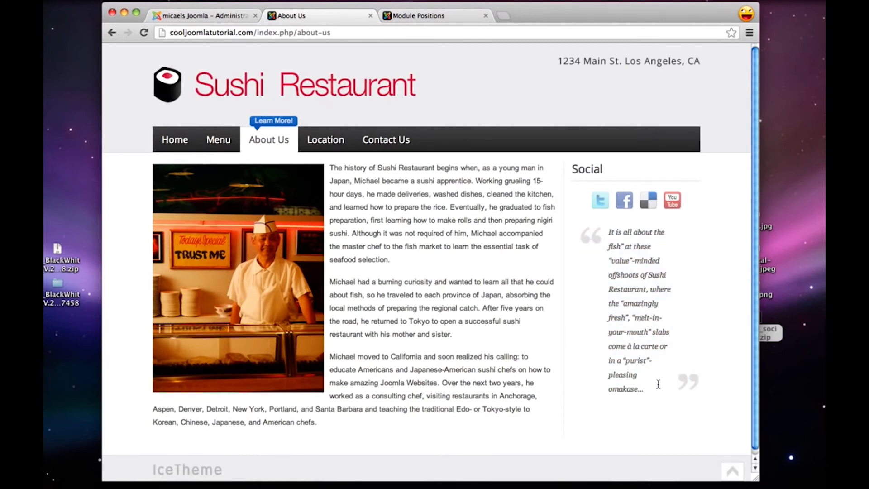
Create a new Custom HTML module in the Module Manager and title it Location
left_click(207, 17)
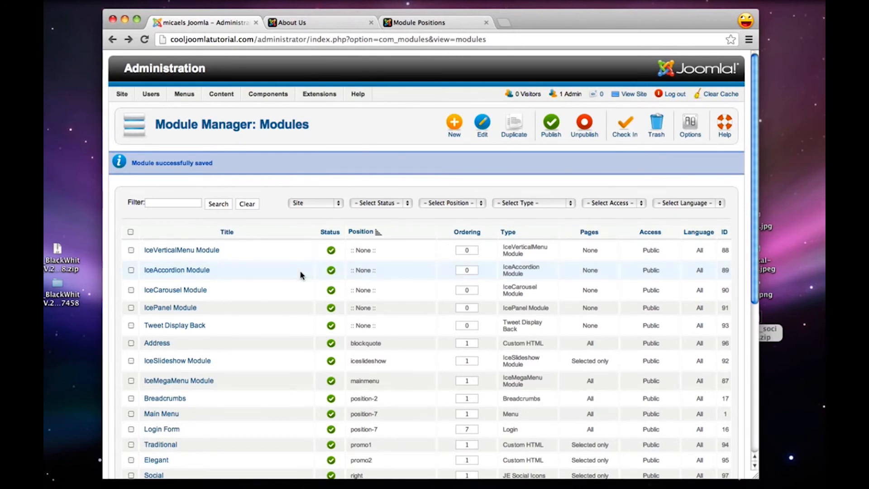
left_click(452, 130)
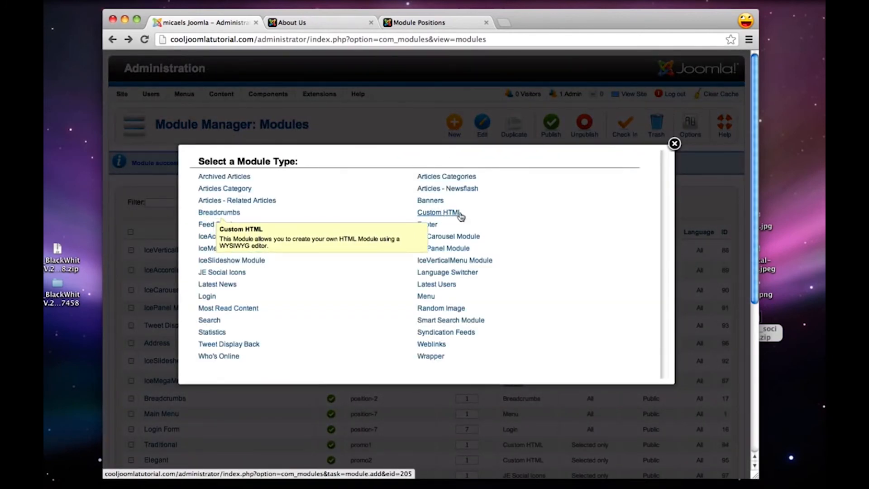
left_click(429, 213)
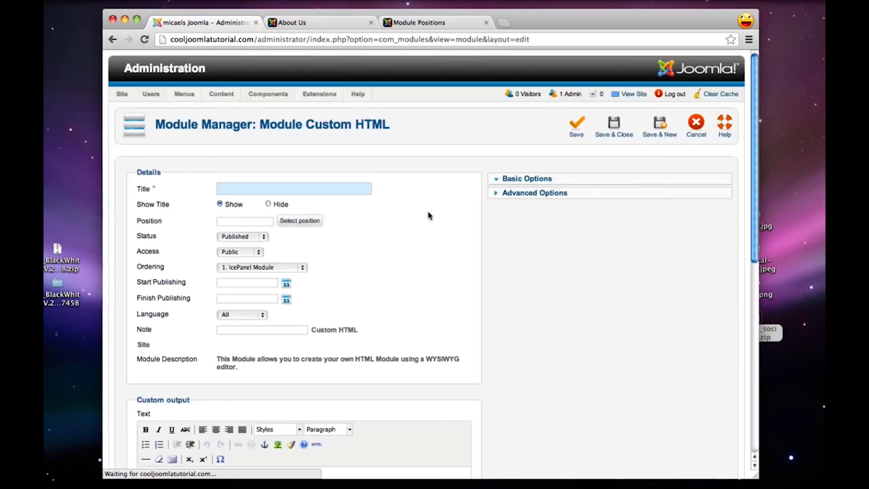
type("Location")
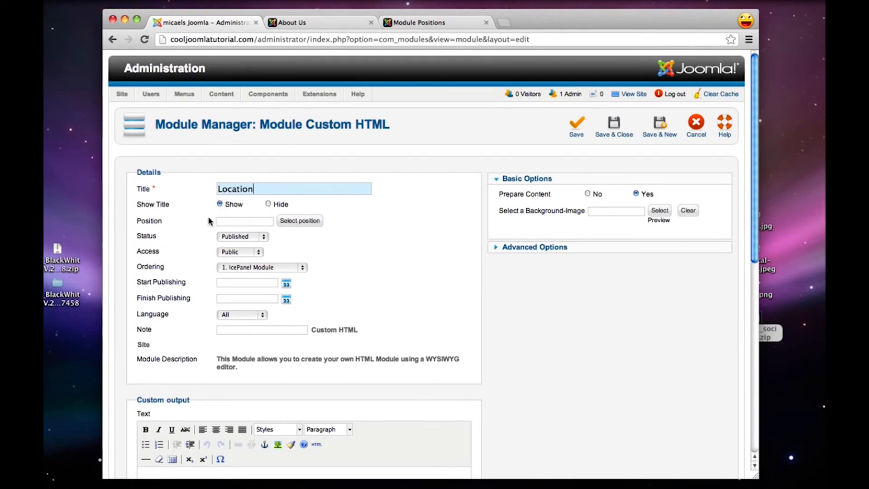
Check the template demo's module positions page, then assign the Location module to the blackwhite template's left position
left_click(414, 22)
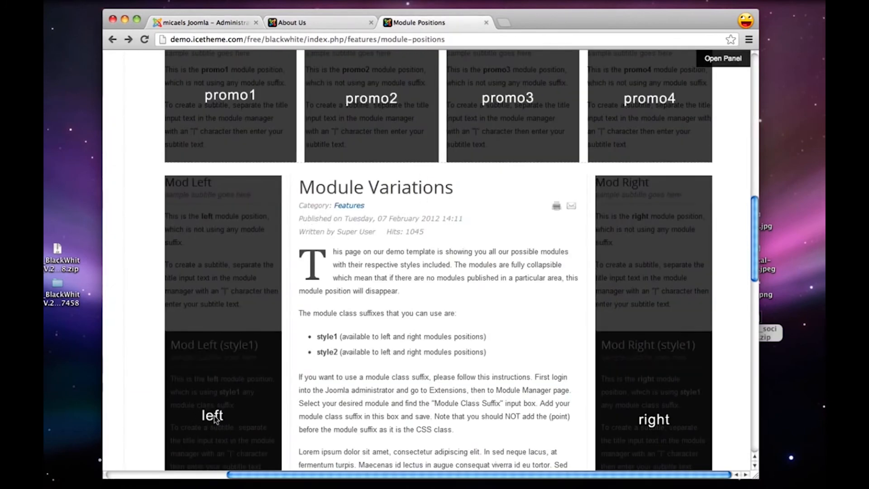
left_click(210, 23)
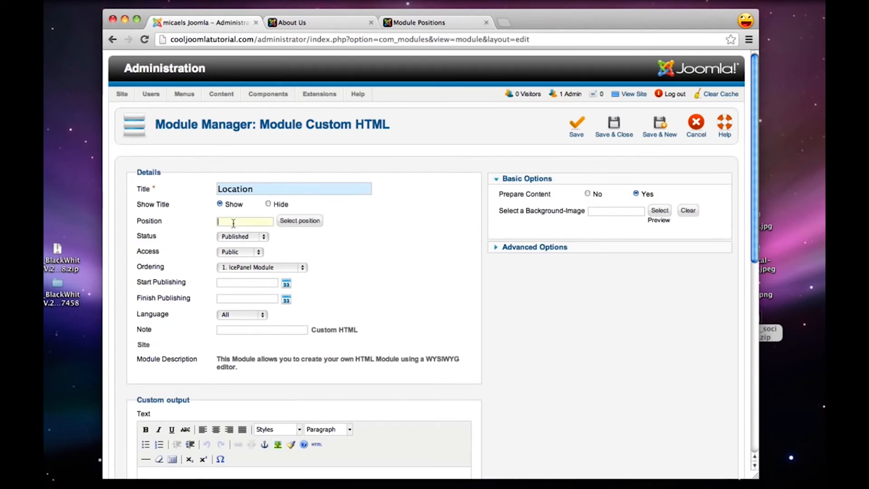
left_click(317, 219)
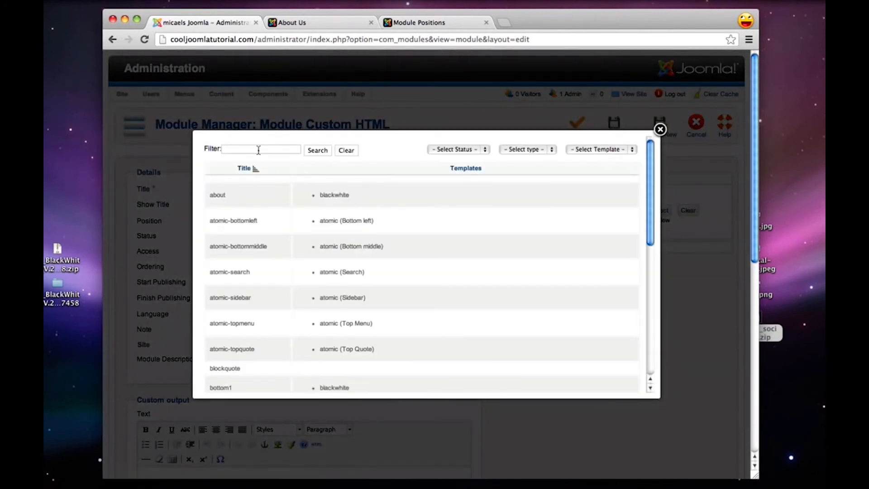
left_click(290, 150)
type("left")
left_click(318, 150)
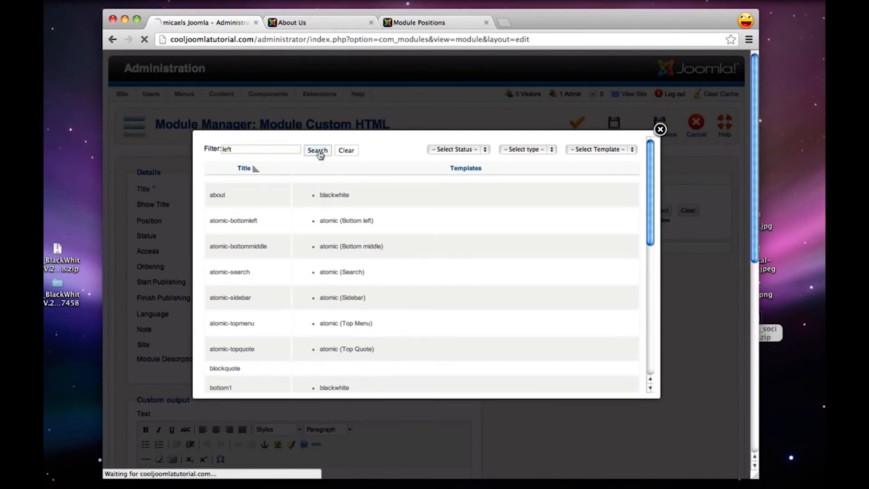
left_click(213, 215)
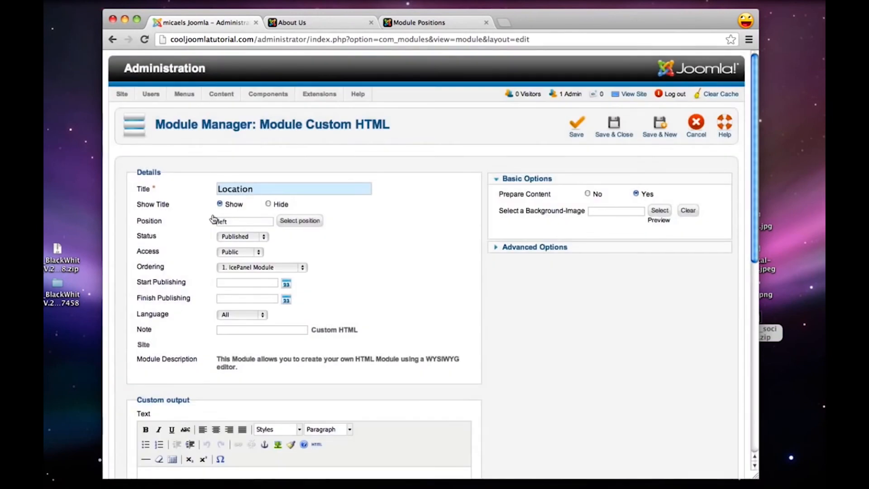
Enter Sushi Restaurant and the restaurant's postal address on separate lines of the custom output, and make the restaurant name bold
scroll(469, 272, "down", 5)
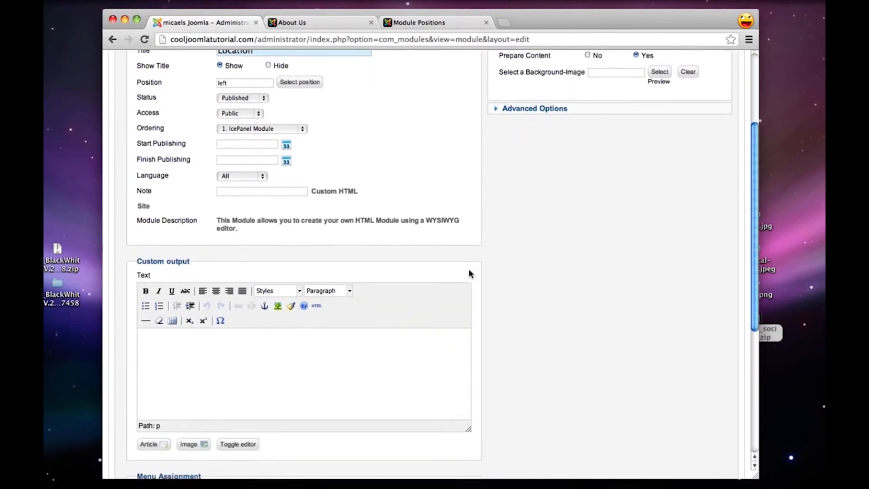
left_click(306, 353)
type("Sushi Restaurant")
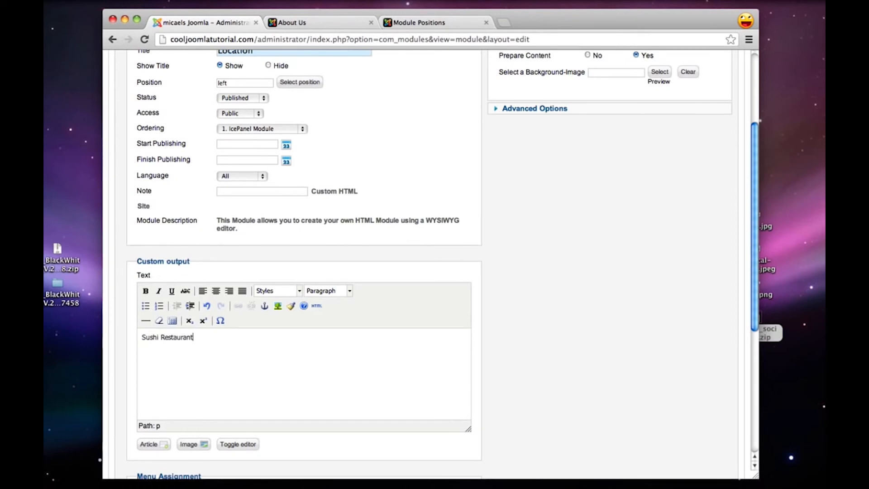
key("Return")
type("1234 Main ")
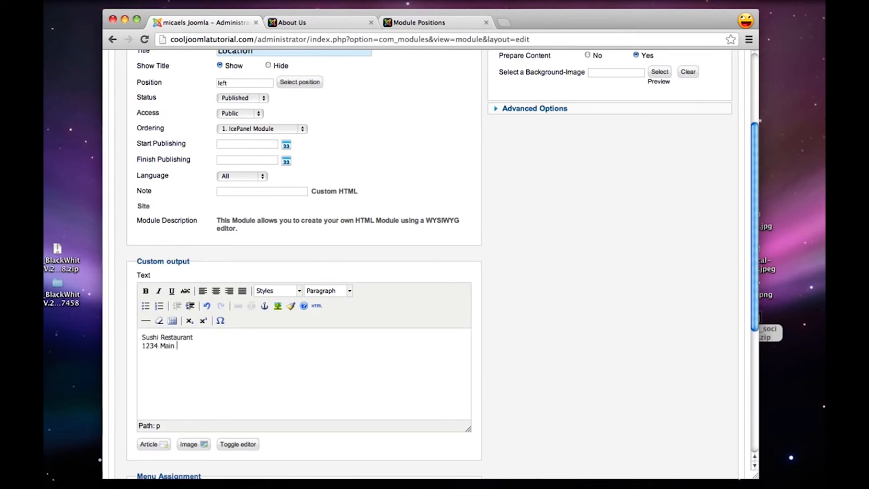
type("St. ")
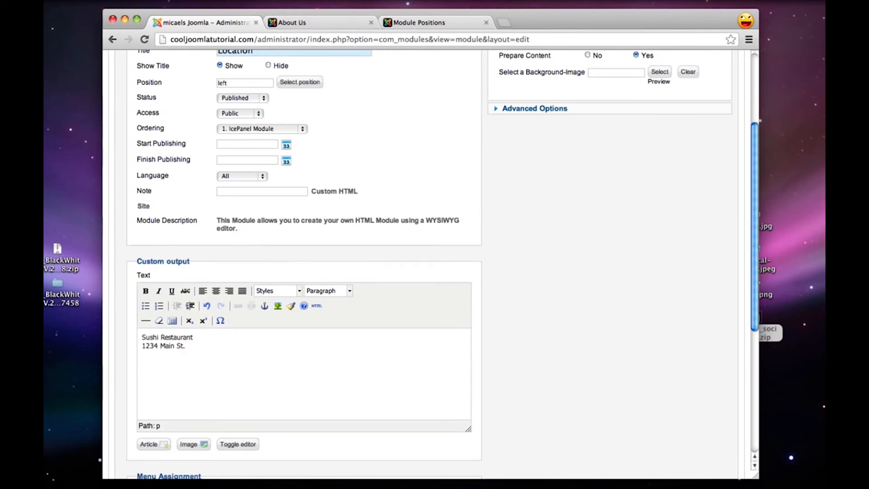
type("Los Angeles, CA")
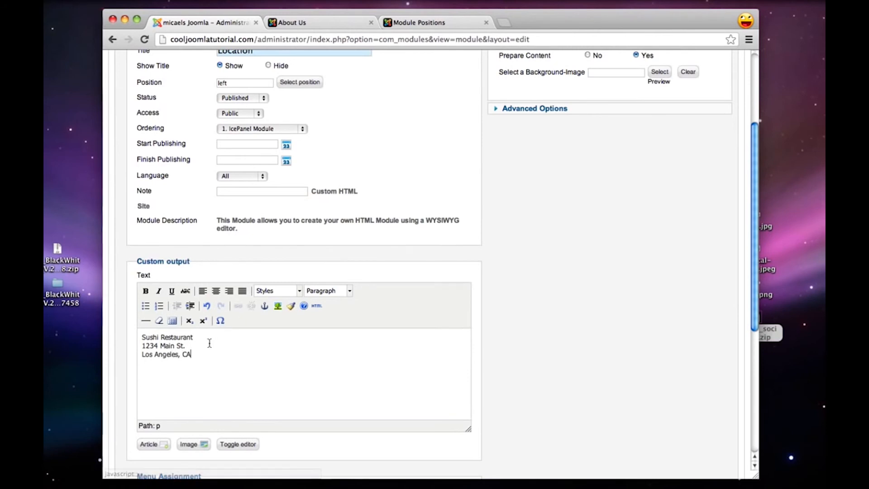
triple_click(176, 337)
left_click(146, 291)
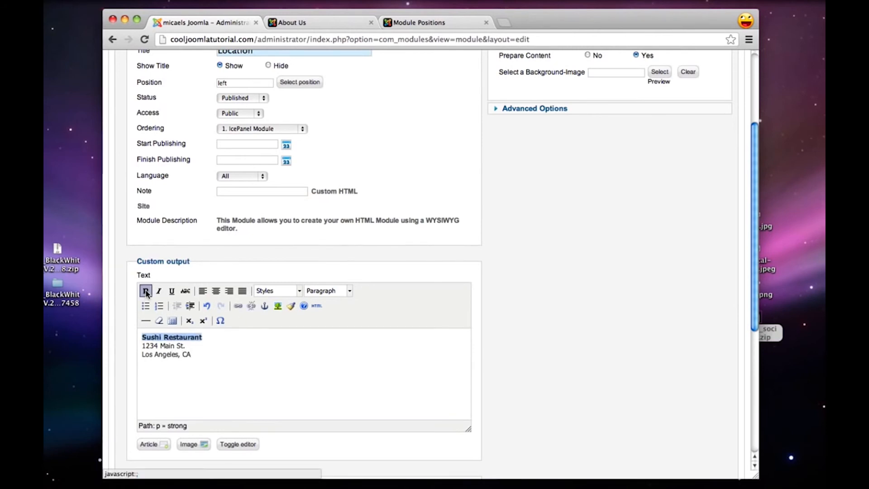
Assign the module only to the Location menu item, then save and close it
scroll(582, 300, "down", 5)
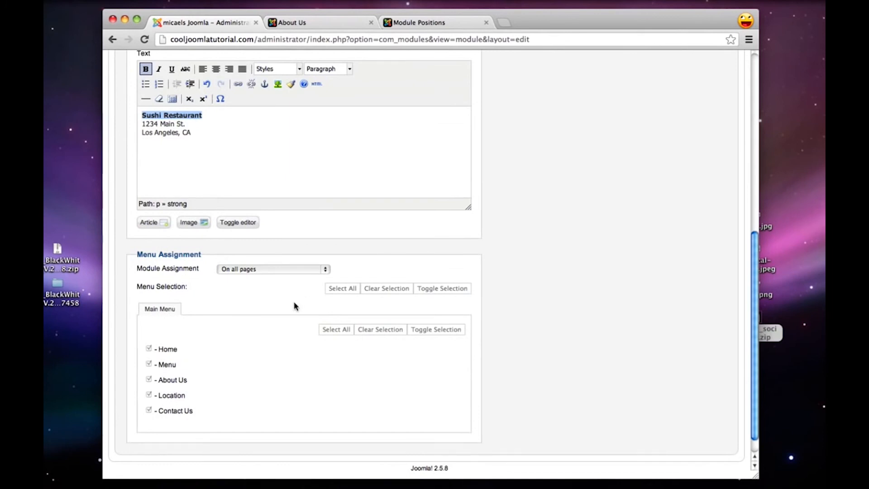
left_click(247, 269)
left_click(254, 283)
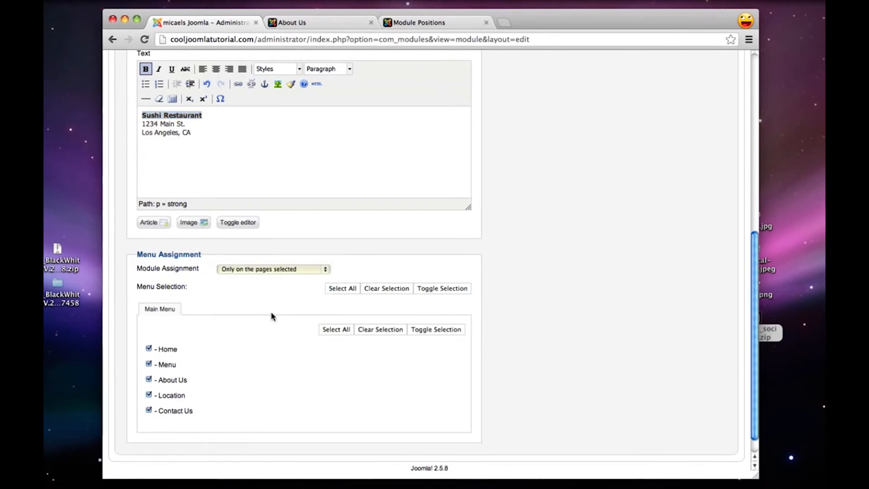
left_click(380, 329)
left_click(148, 395)
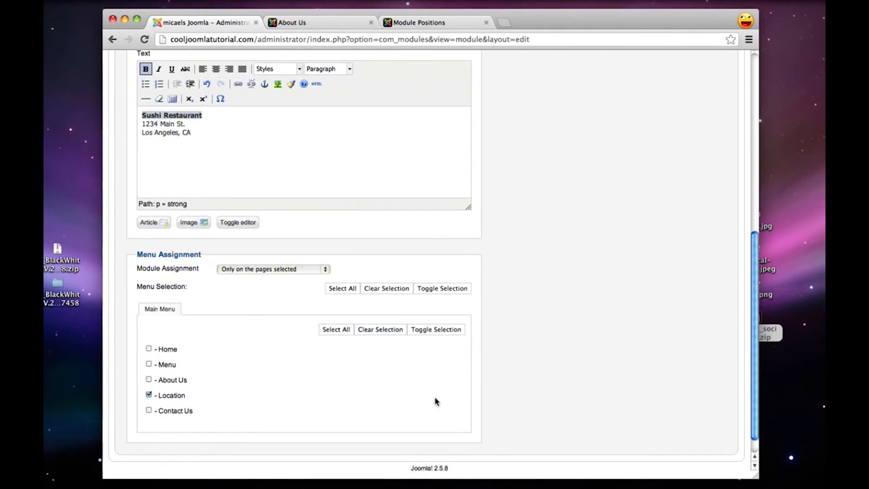
scroll(448, 402, "up", 5)
scroll(449, 407, "up", 3)
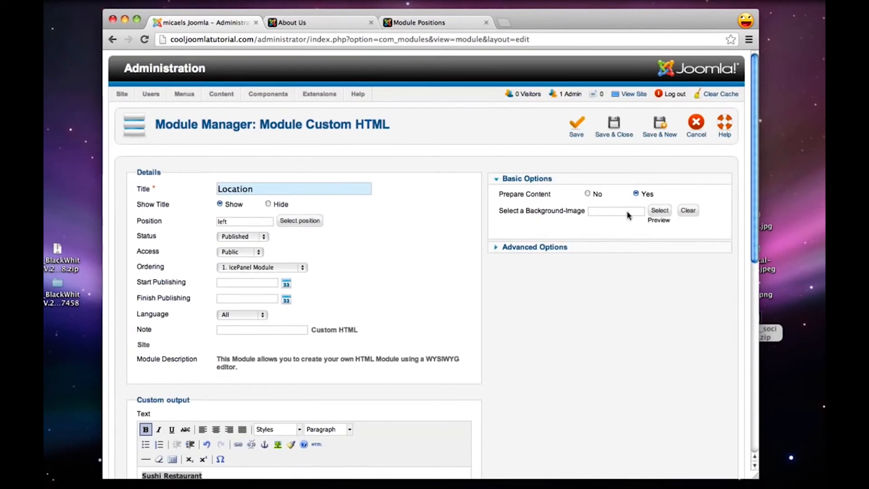
left_click(614, 131)
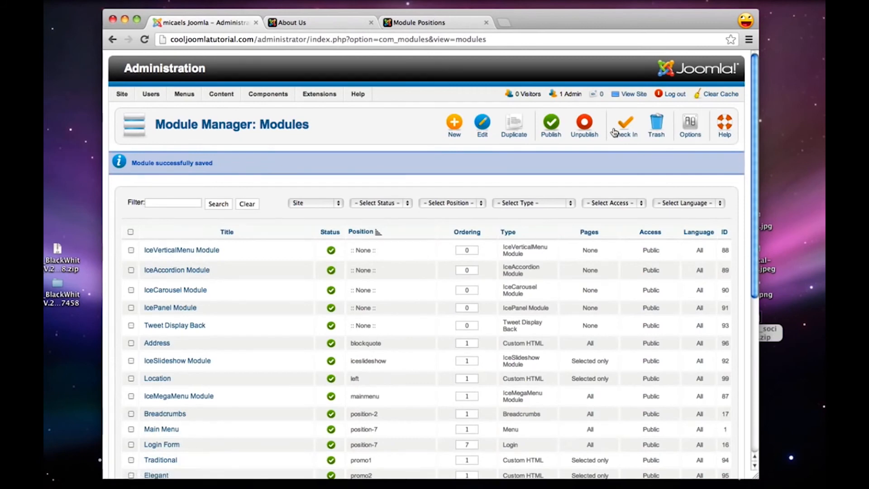
Create another Custom HTML module titled Hours and assign it to the left position
left_click(452, 128)
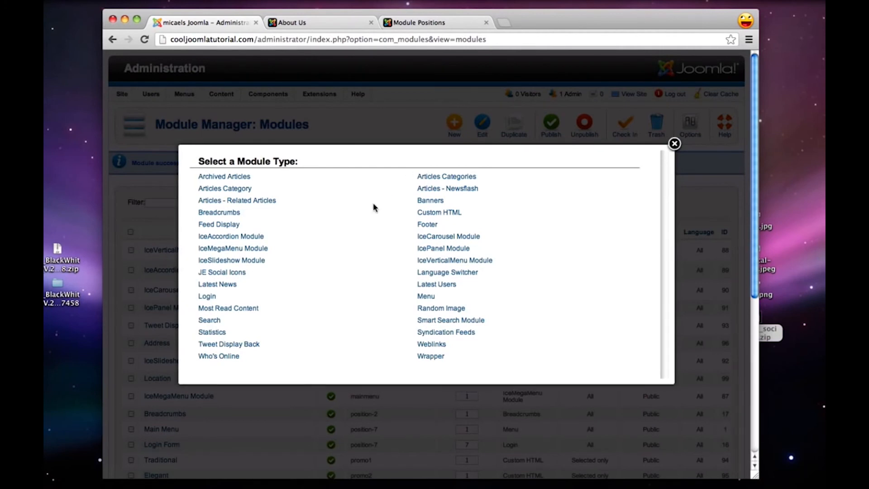
left_click(447, 213)
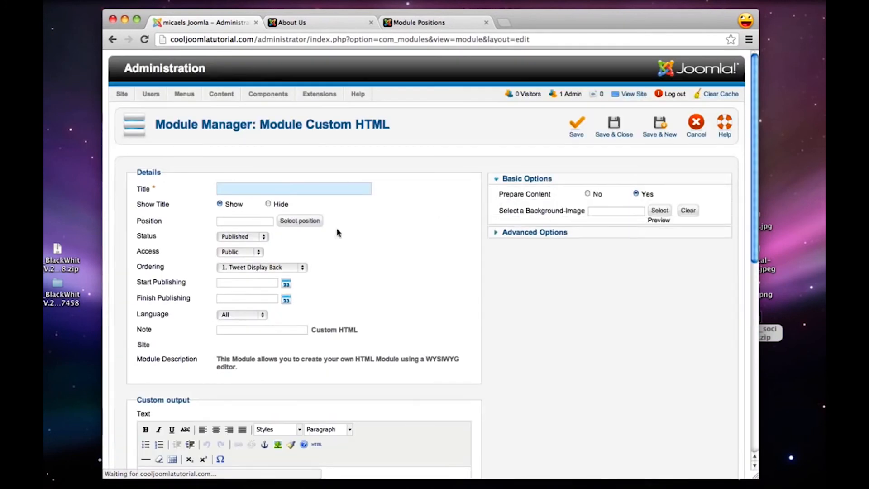
type("Hours")
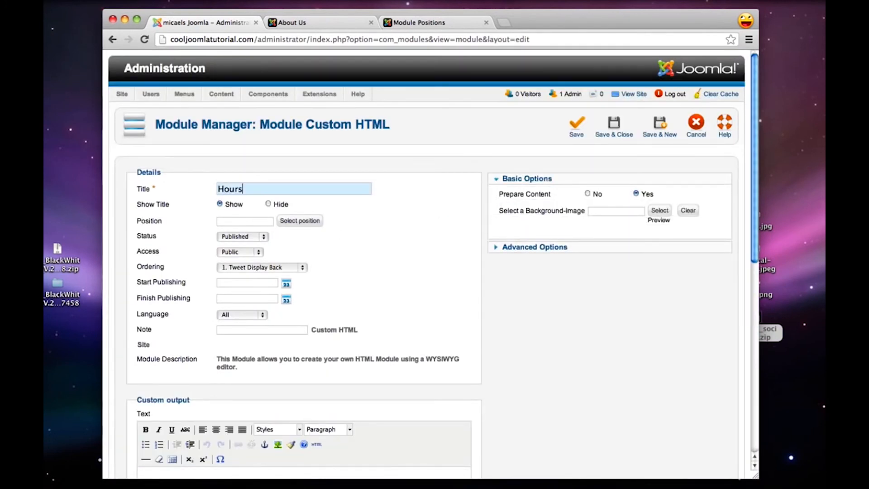
left_click(287, 222)
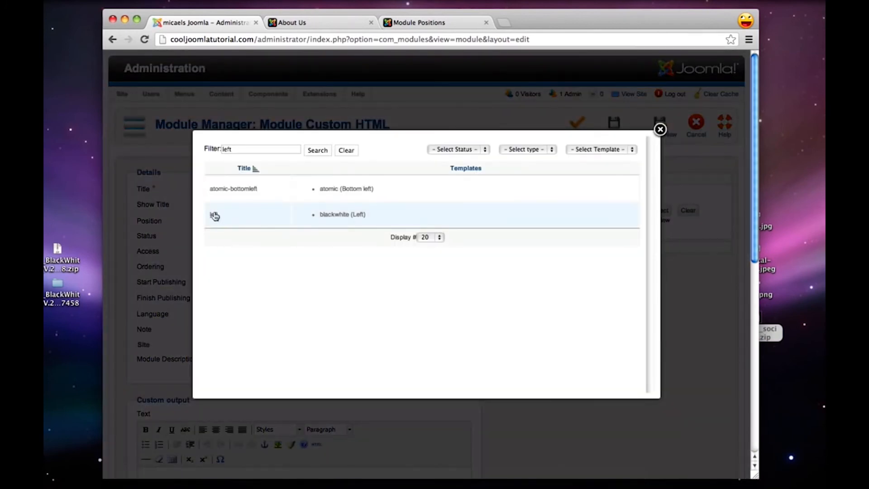
left_click(215, 215)
Enter the opening hours in the custom output: Monday thru Saturday 9am - 10pm, and Sunday 12pm - 9pm in a separate paragraph
scroll(421, 249, "down", 5)
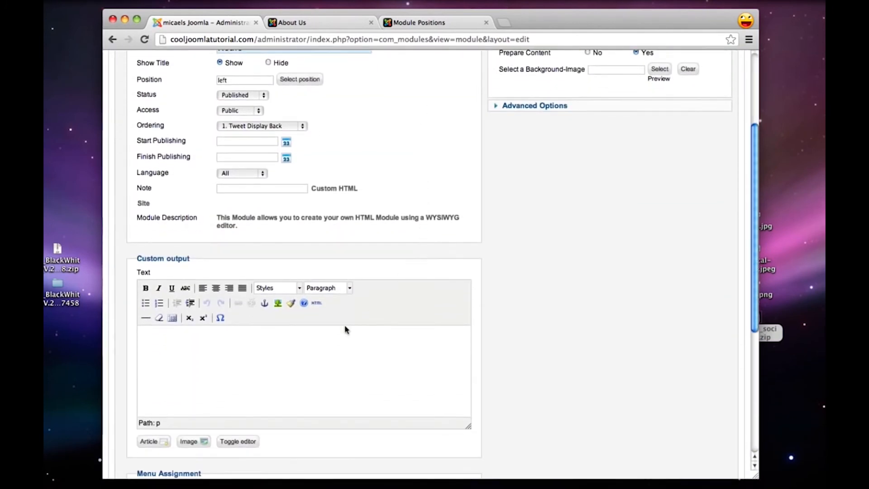
left_click(268, 347)
type("Monday thru Saturday")
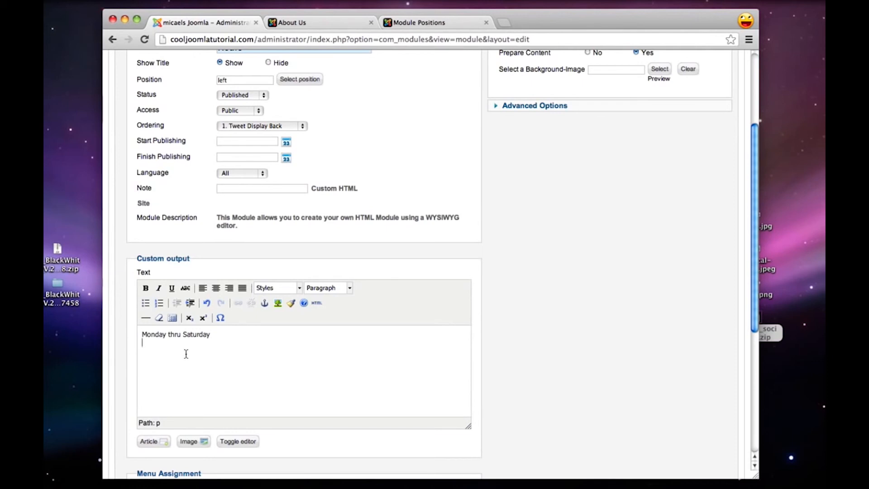
type("9am - 10pm")
key("Return")
type("Sunday")
key("shift+Return")
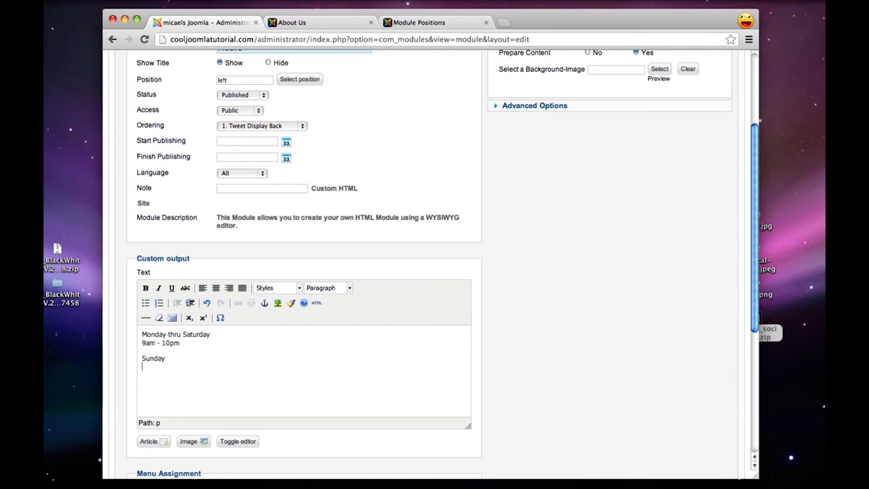
type("12pm - 9pm")
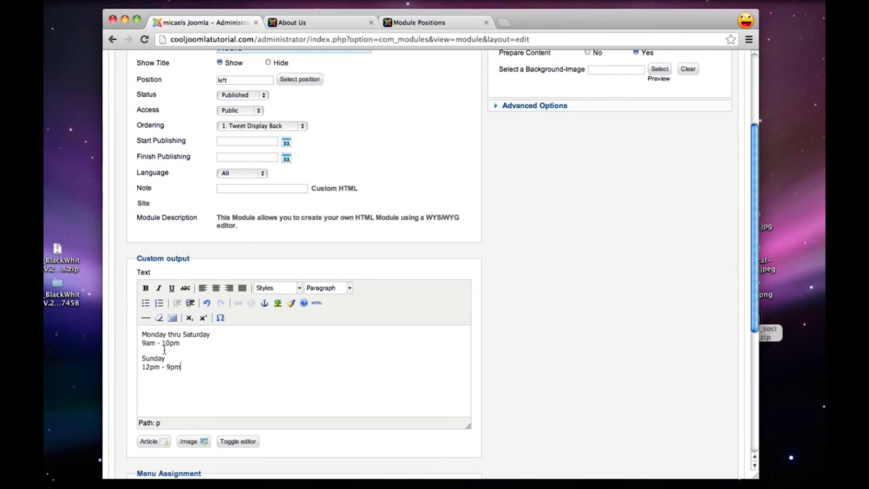
Make the Sunday and Monday thru Saturday lines bold in the opening hours text
left_click_drag(168, 359, 141, 359)
left_click(145, 288)
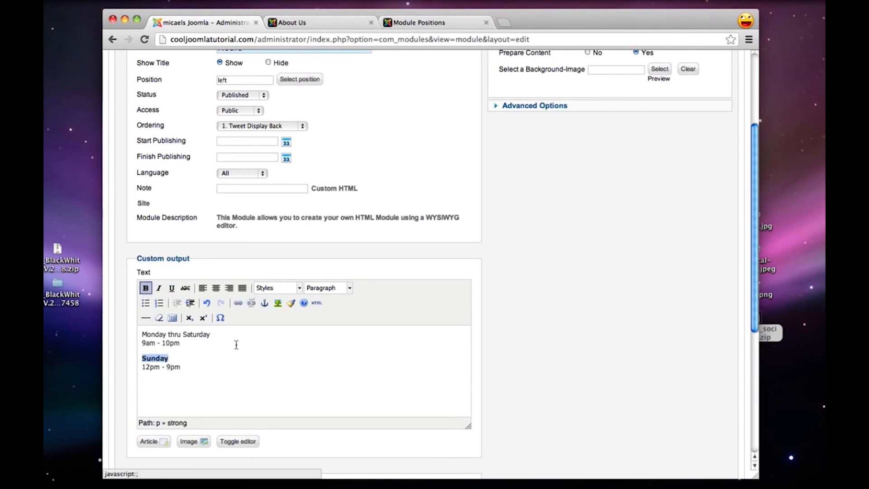
left_click_drag(221, 334, 141, 334)
left_click(145, 288)
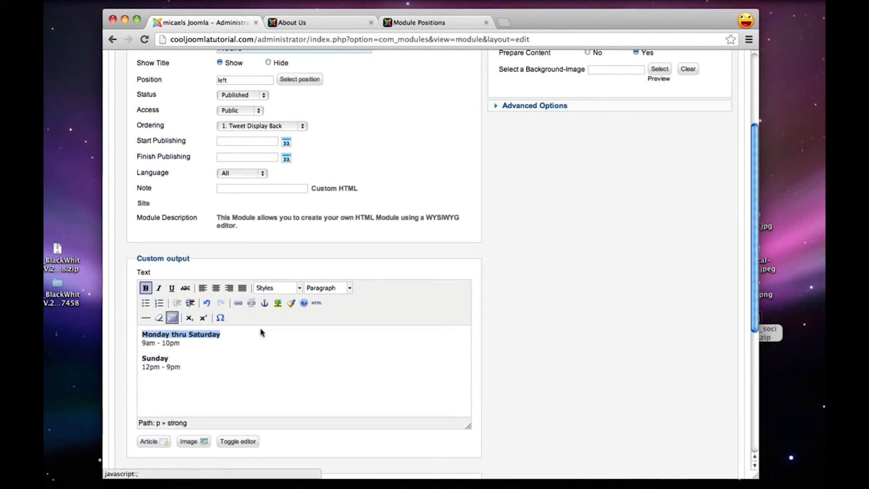
Show the Hours module only on the Location page, then save and close the module
scroll(569, 291, "down", 4)
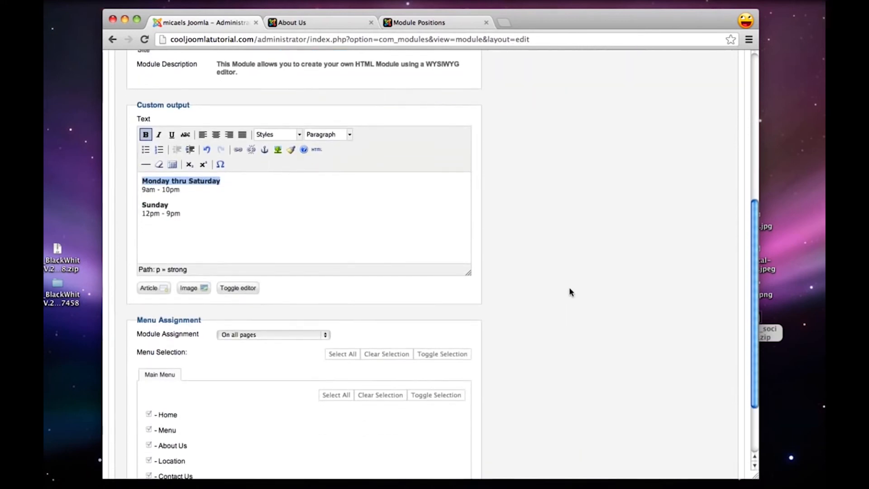
left_click(273, 335)
left_click(265, 350)
scroll(265, 350, "down", 2)
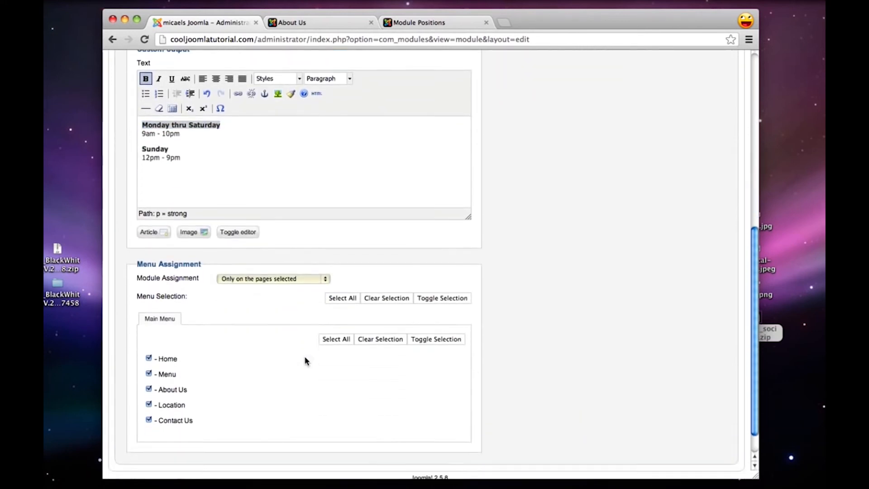
left_click(371, 298)
left_click(149, 404)
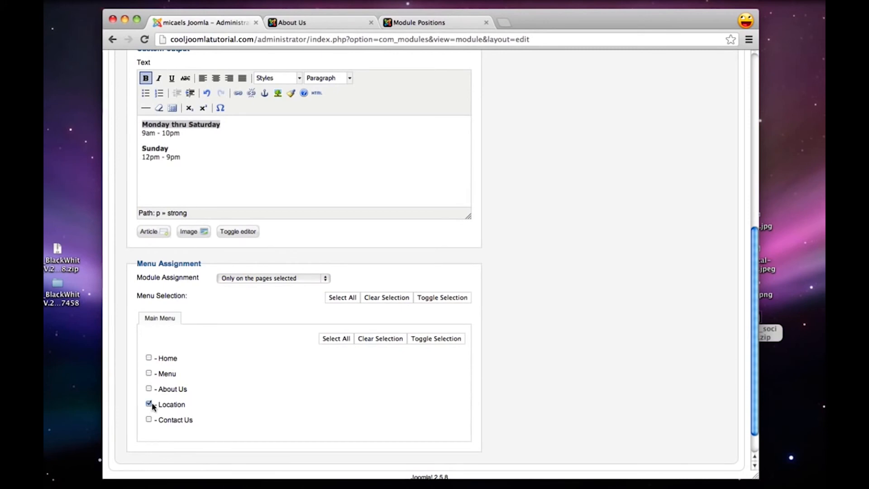
scroll(465, 417, "up", 10)
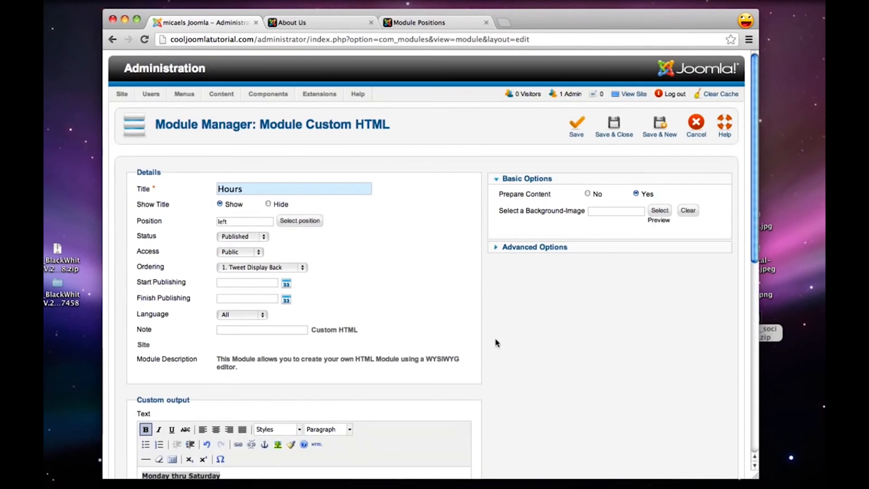
left_click(609, 139)
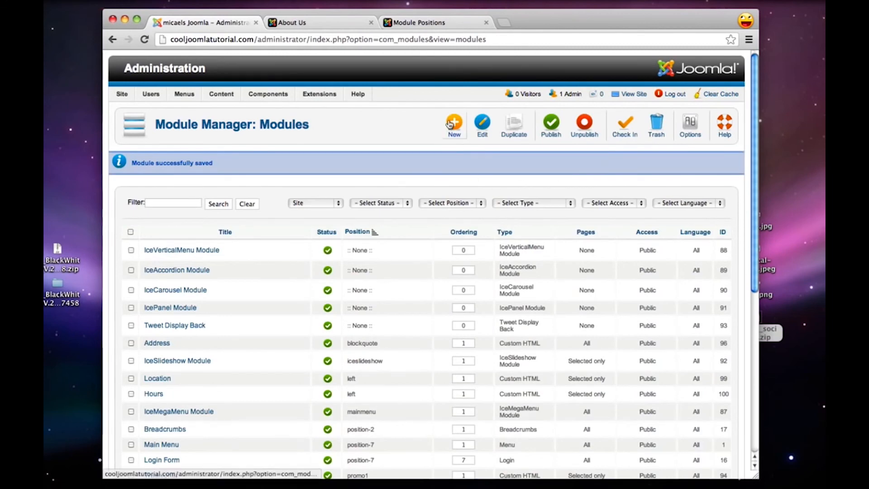
Create a new Custom HTML module titled Reservations and assign it to the left position
left_click(450, 123)
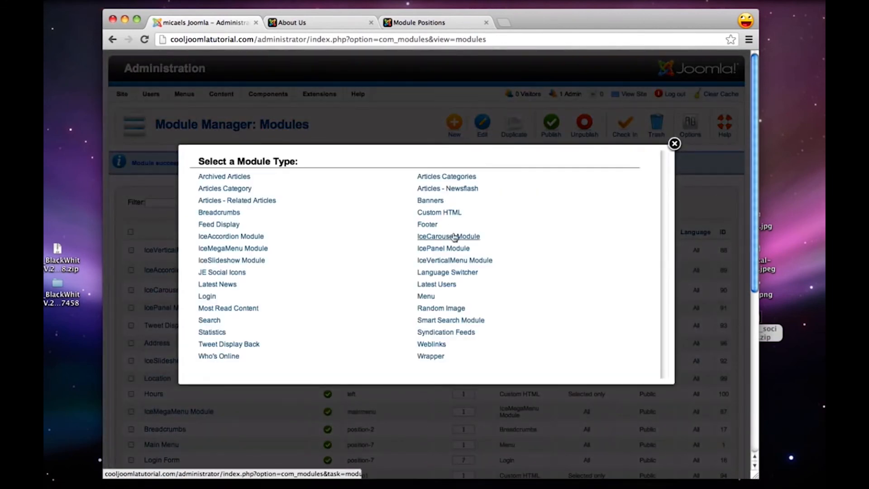
left_click(440, 212)
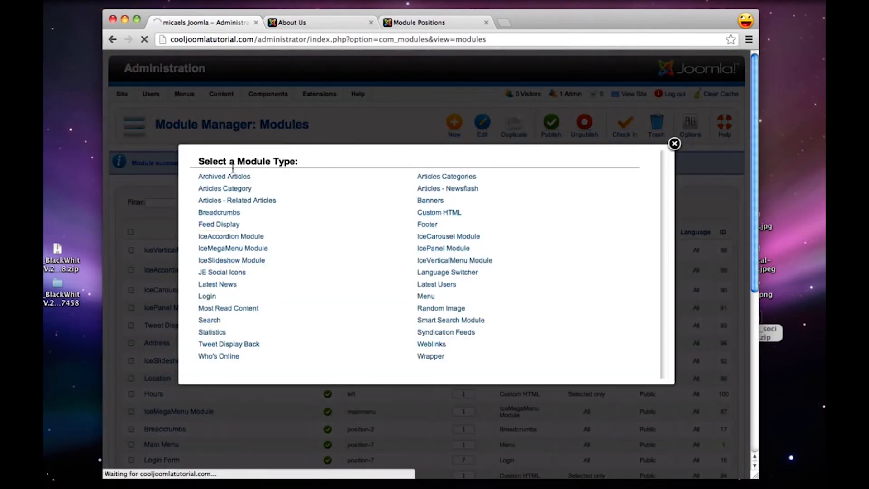
type("Reser")
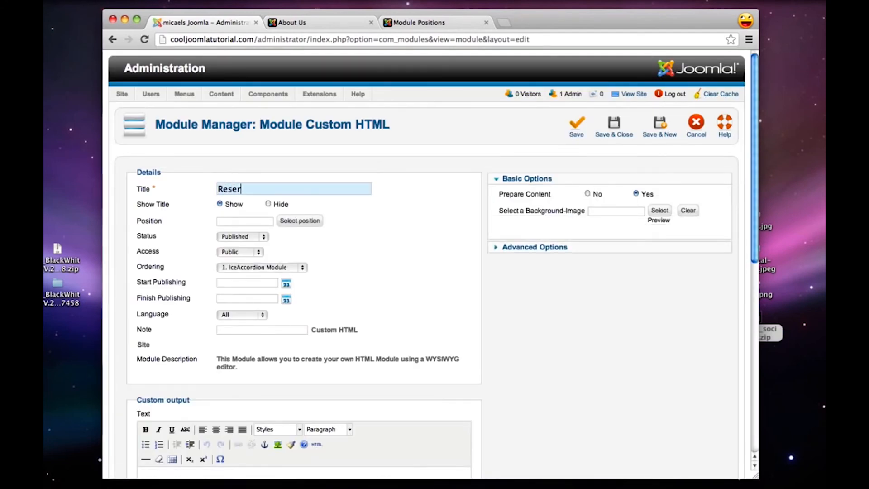
type("vations")
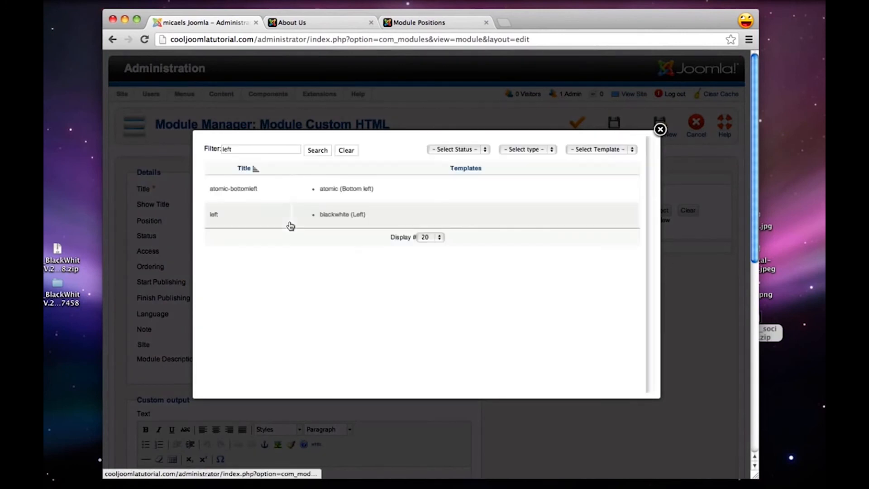
left_click(214, 214)
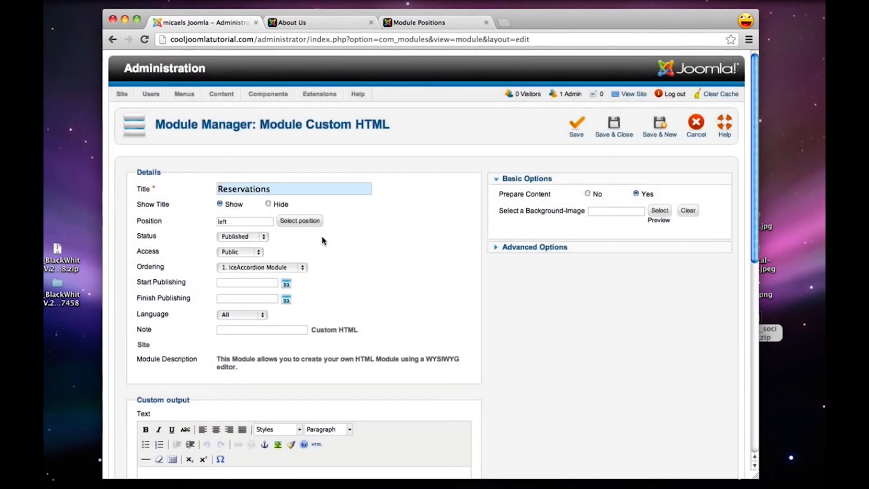
Copy the "Please Note" reservations text from the Untitled 2 text document into the Reservations module's custom output
scroll(322, 240, "down", 5)
left_click(258, 333)
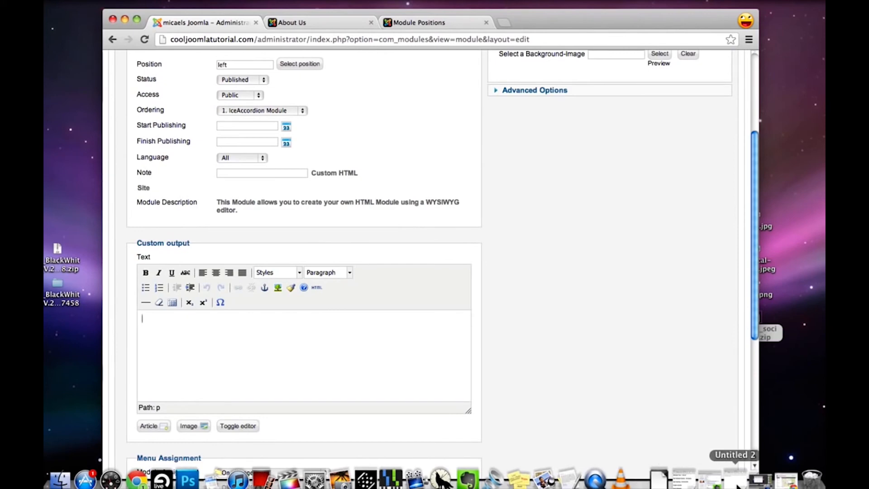
left_click(737, 482)
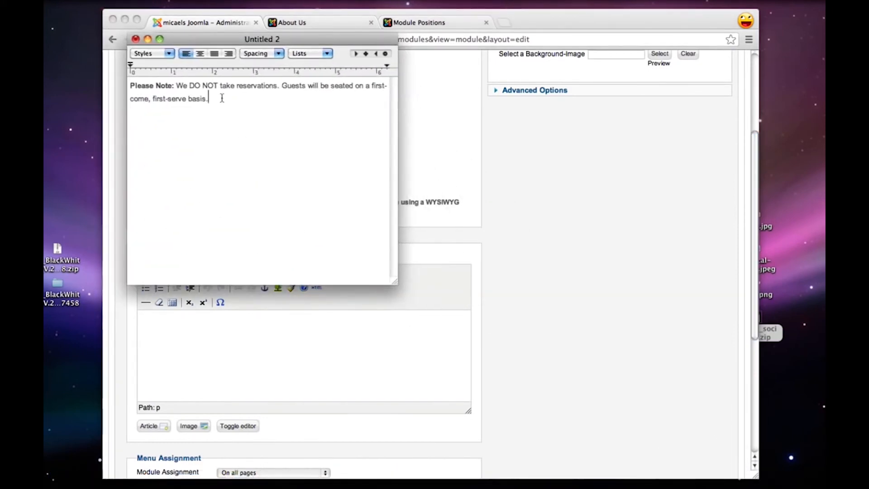
left_click_drag(219, 96, 82, 69)
key("super+c")
left_click(218, 343)
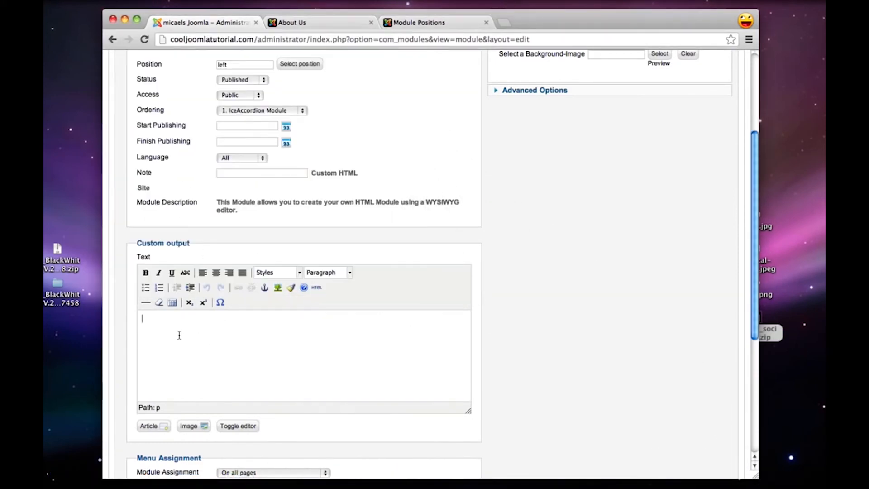
key("super+v")
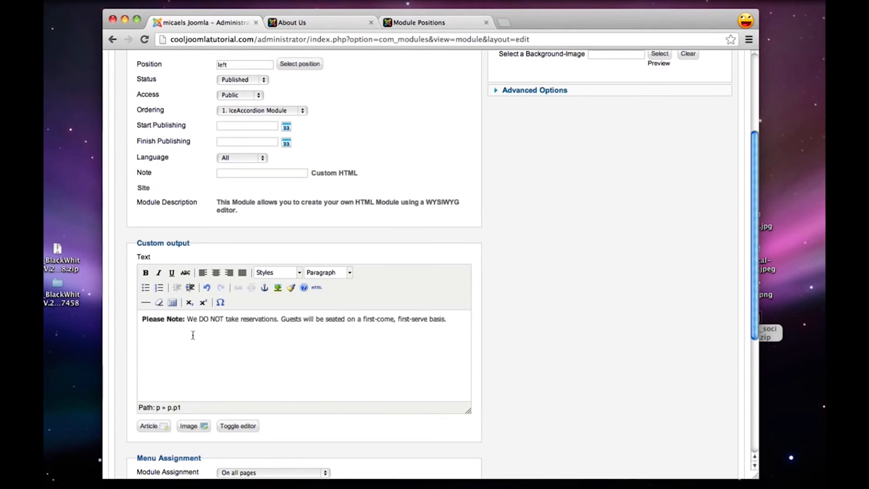
Show the Reservations module only on the Location page, then save and close the module
scroll(194, 335, "down", 3)
left_click(260, 344)
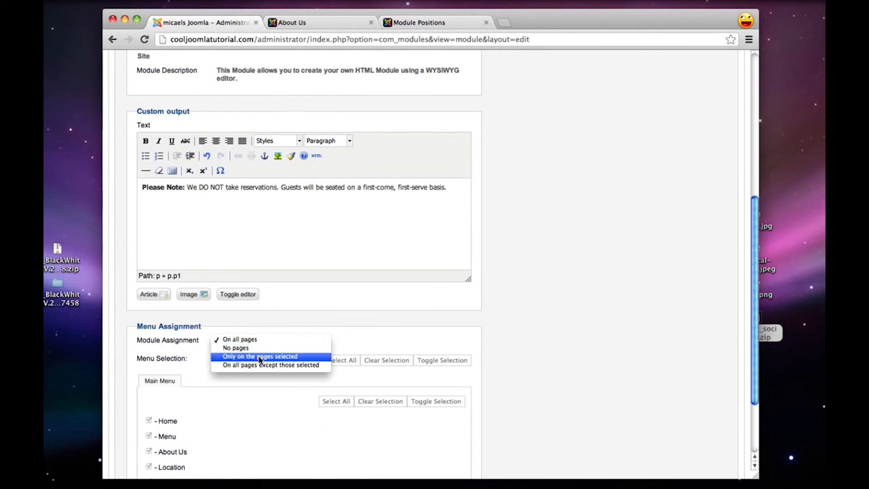
left_click(262, 360)
left_click(369, 361)
scroll(380, 363, "down", 3)
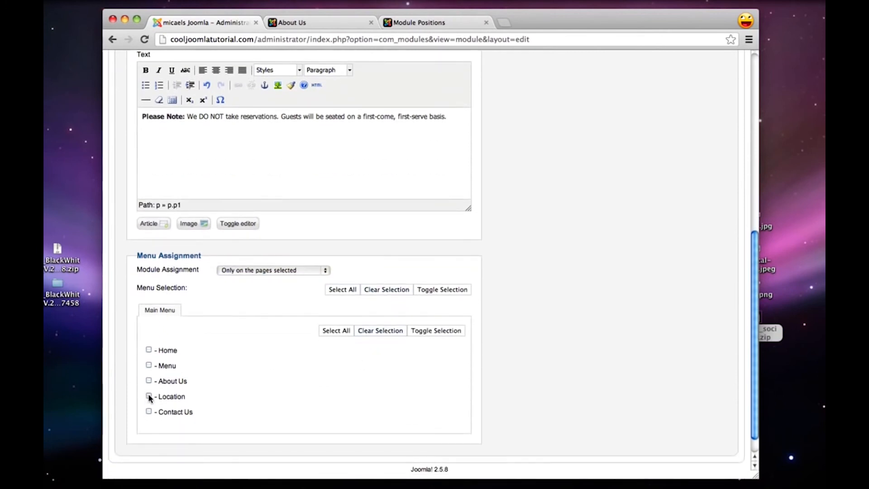
left_click(148, 395)
scroll(385, 409, "up", 8)
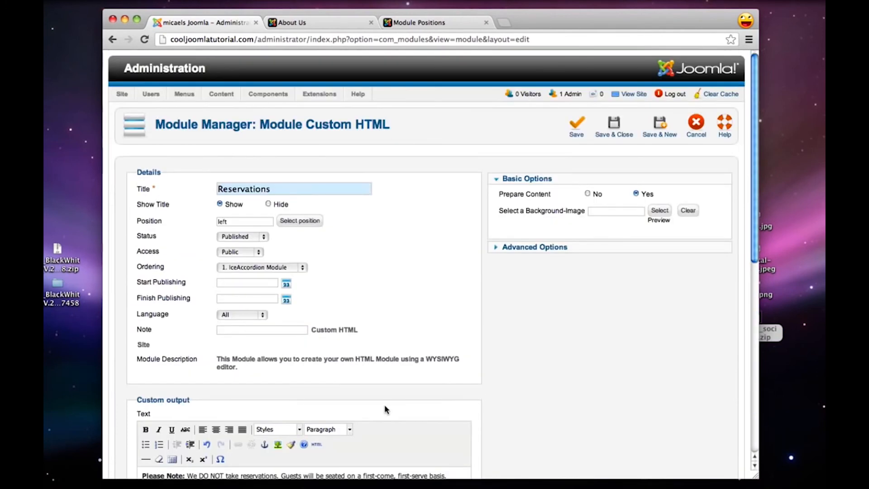
left_click(615, 124)
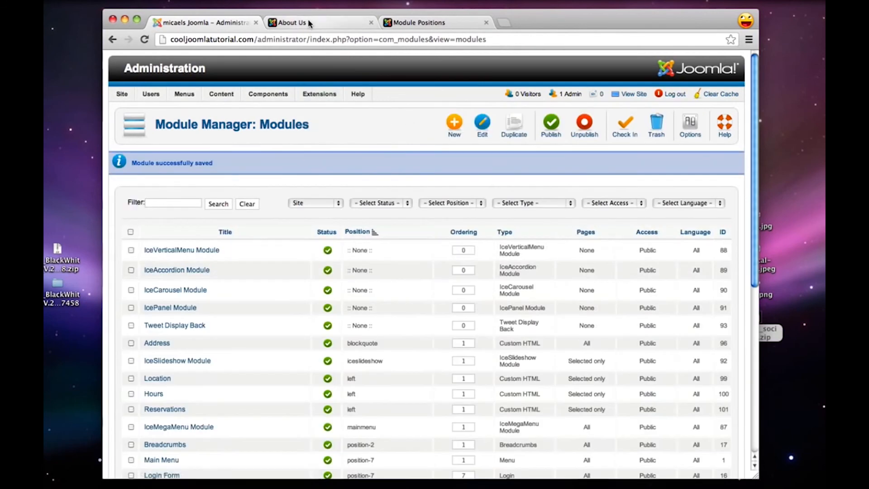
View the Location page on the live site to check its modules
left_click(308, 21)
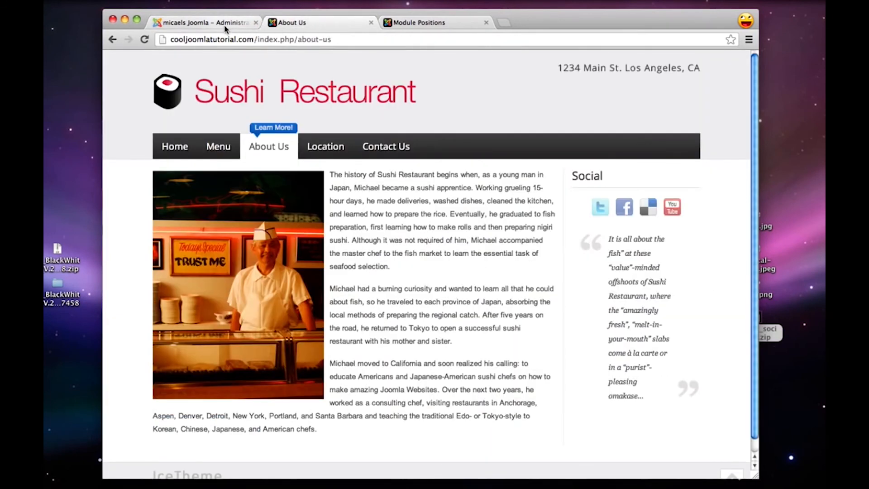
left_click(329, 149)
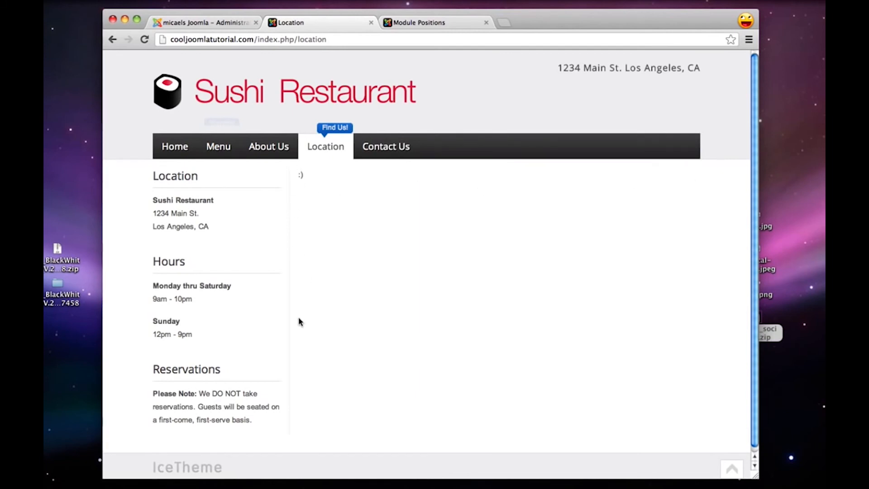
Open maps.google.com in a new browser tab and search for Los Angeles, CA
key("super+t")
type("maps.google.com")
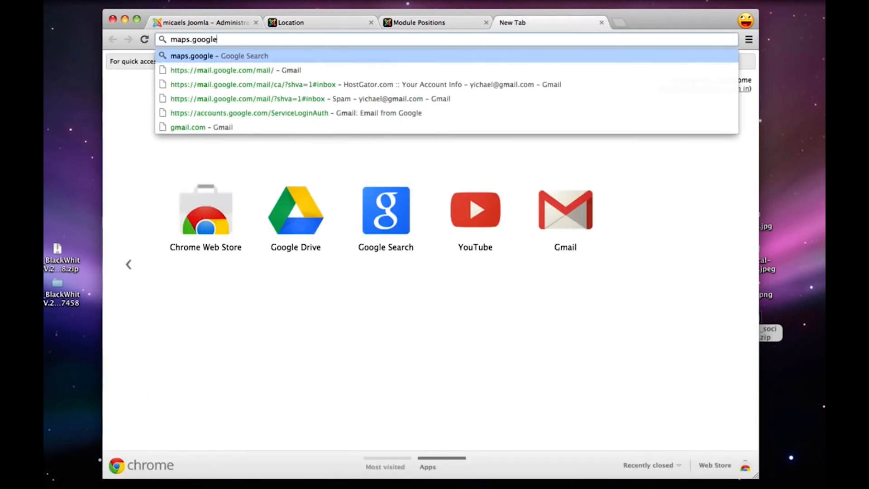
key("Return")
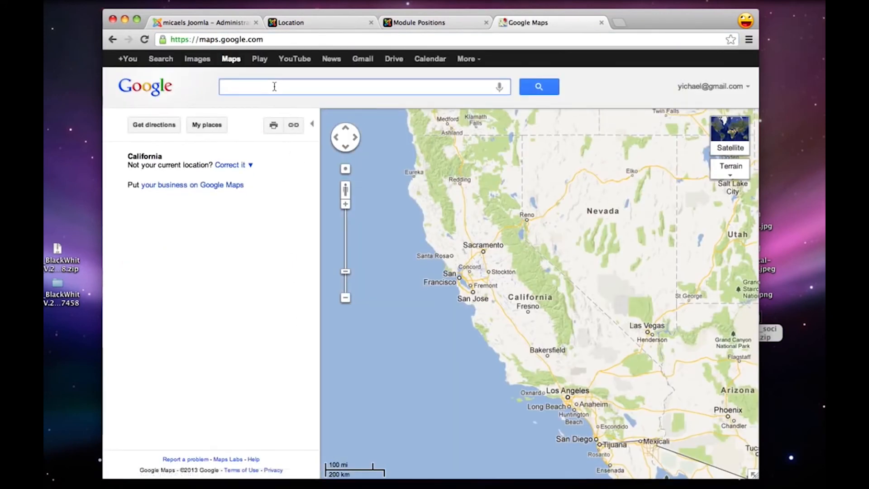
type("los ang")
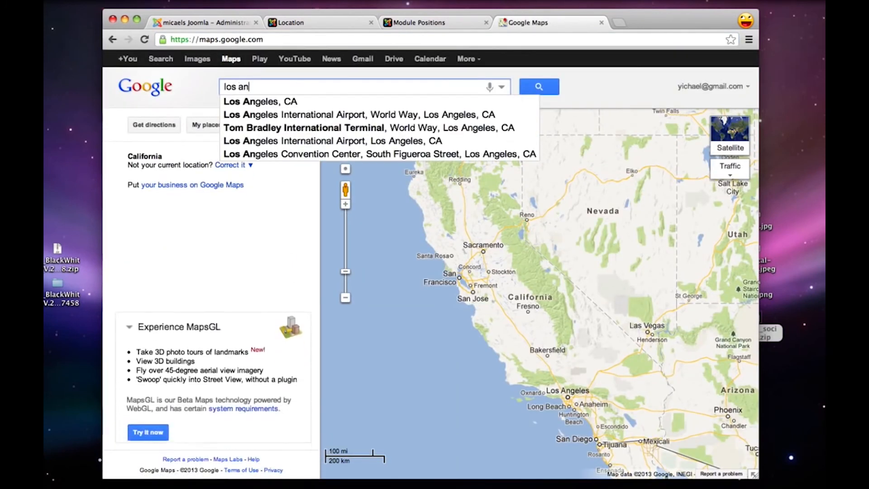
key("Down")
key("Return")
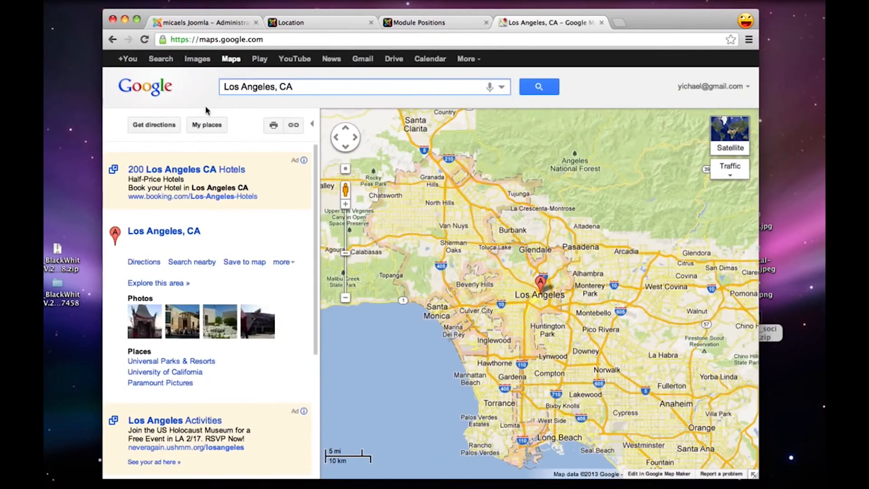
Customize the embedded map to a custom size of 700 by 420 and shift the preview down to fit the whole address bubble
left_click(294, 126)
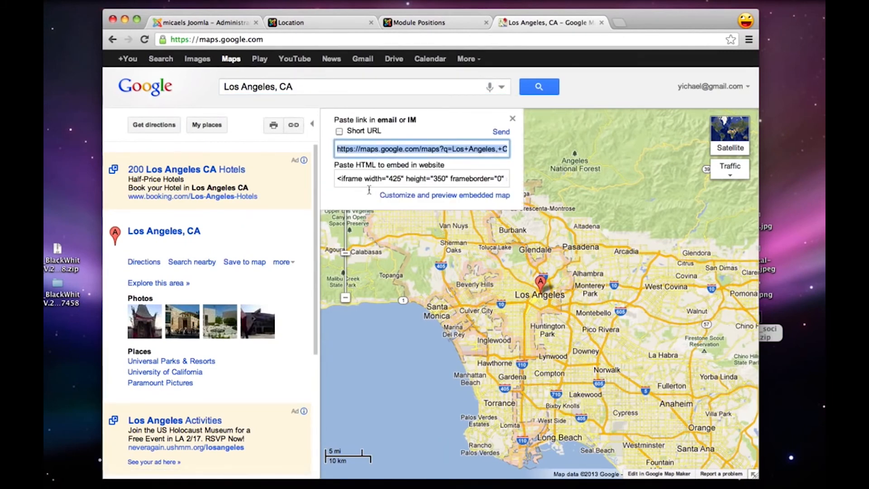
left_click(420, 200)
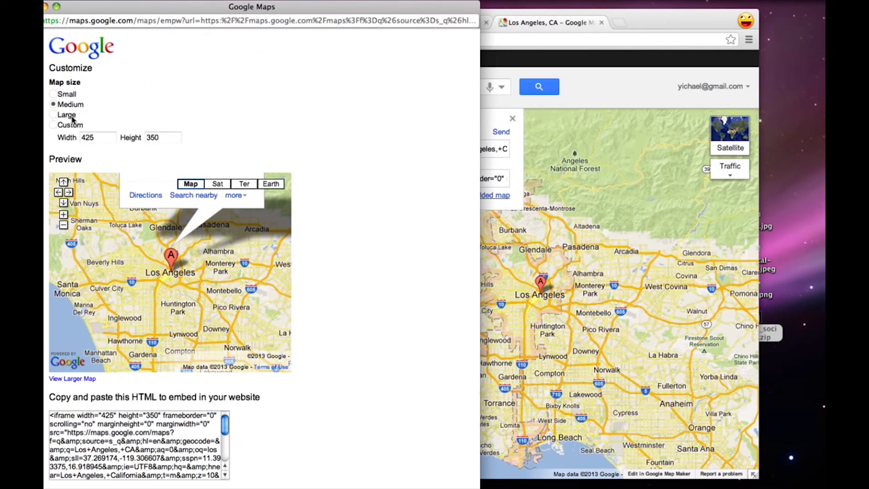
left_click(53, 126)
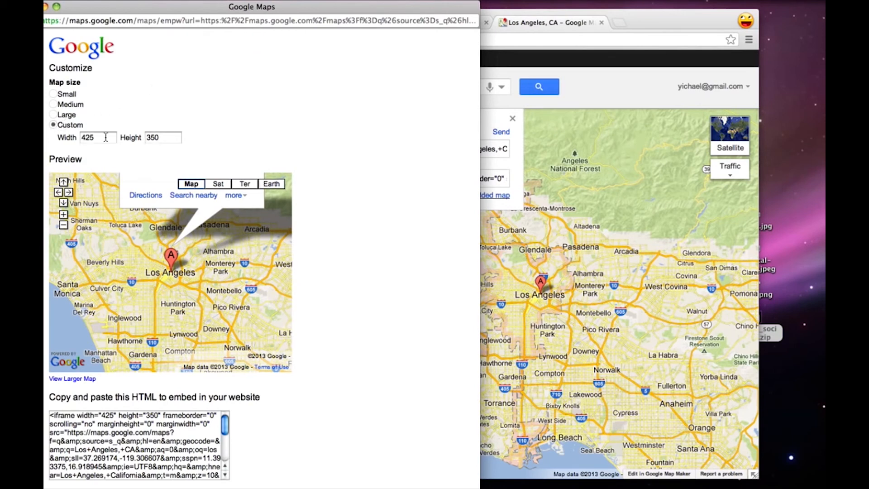
left_click_drag(106, 137, 75, 137)
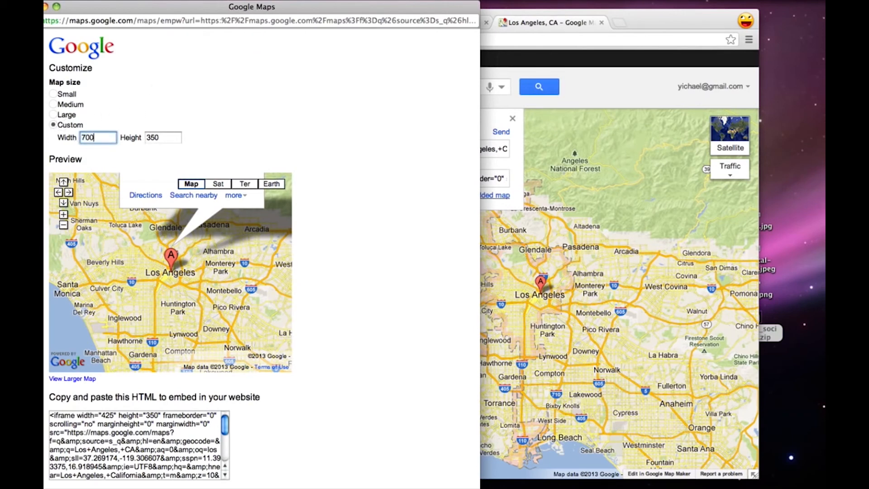
key("Tab")
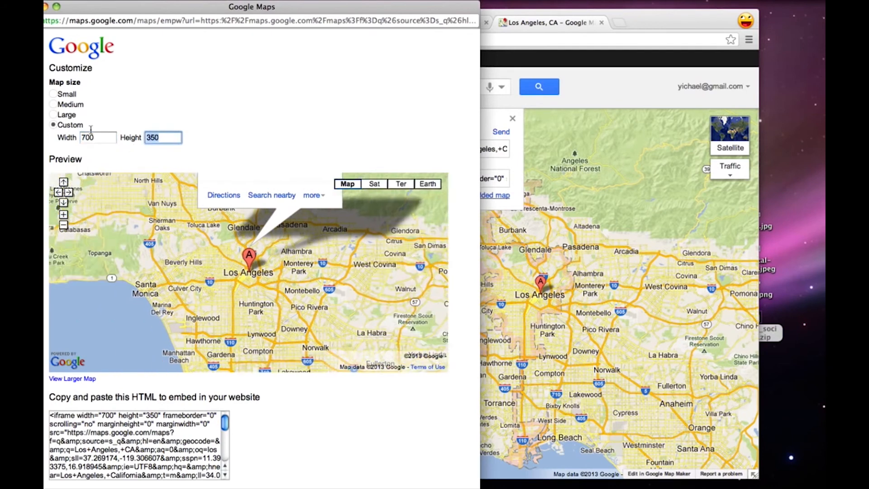
left_click(241, 125)
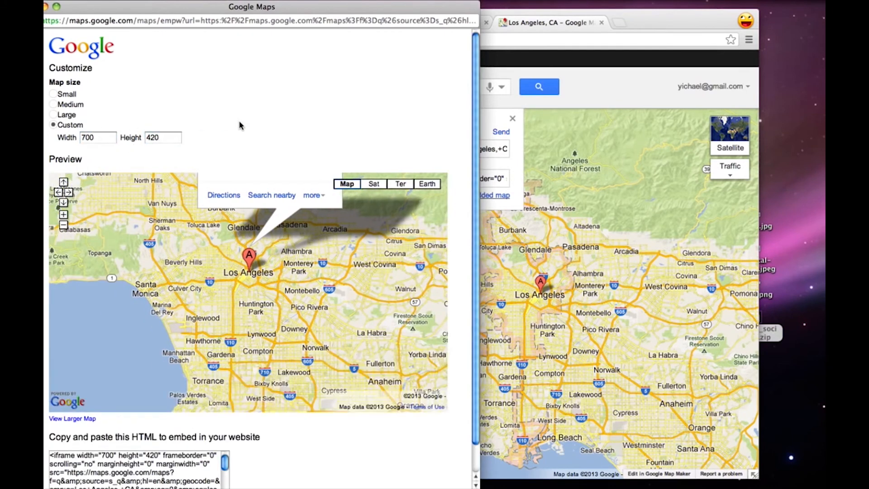
left_click_drag(363, 294, 362, 322)
Copy the customized map's entire embed HTML and close the customization window and the Google Maps tab
scroll(324, 432, "down", 2)
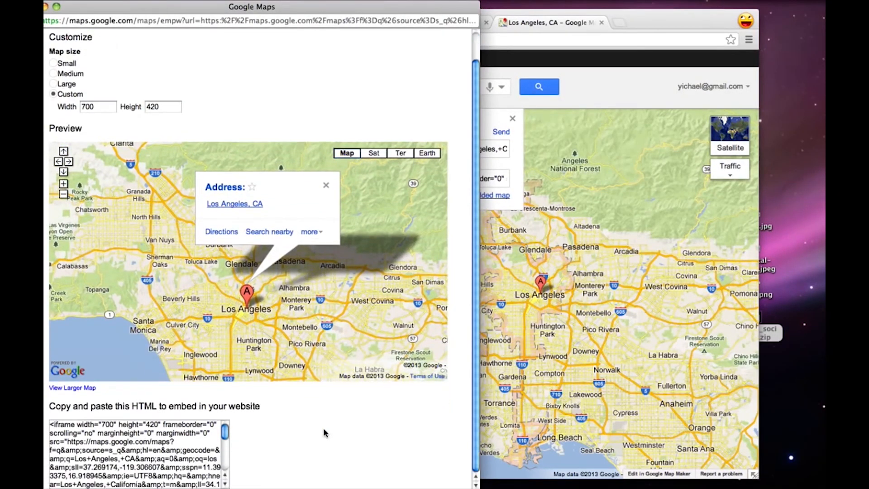
right_click(143, 452)
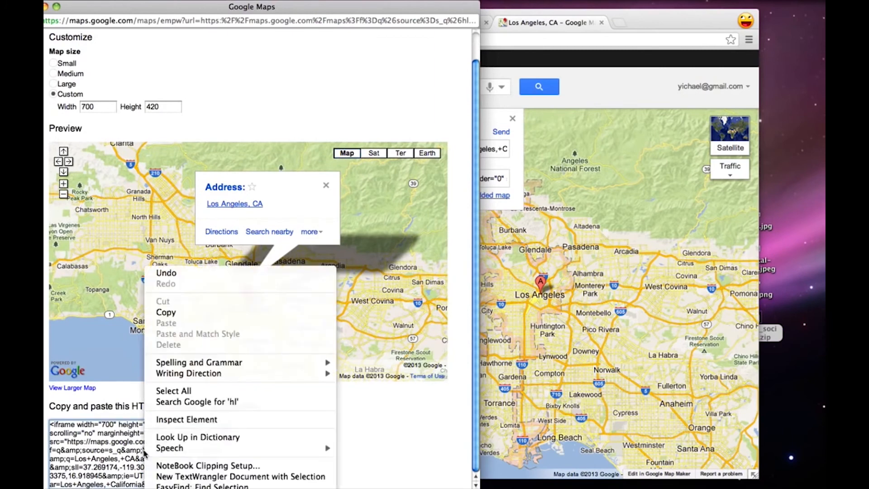
left_click(181, 390)
right_click(159, 443)
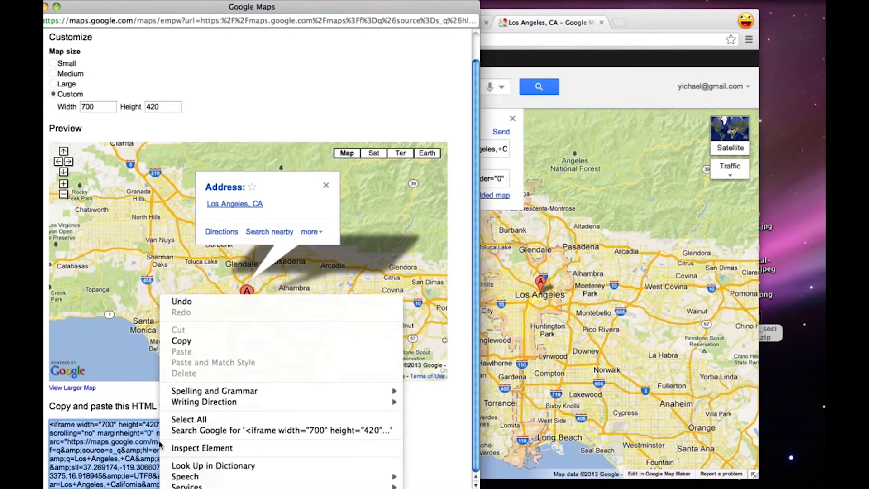
left_click(208, 341)
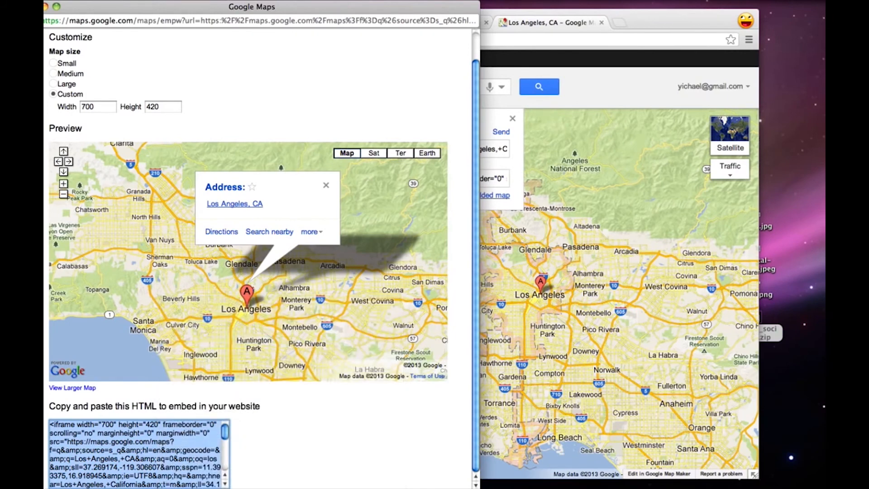
left_click(33, 7)
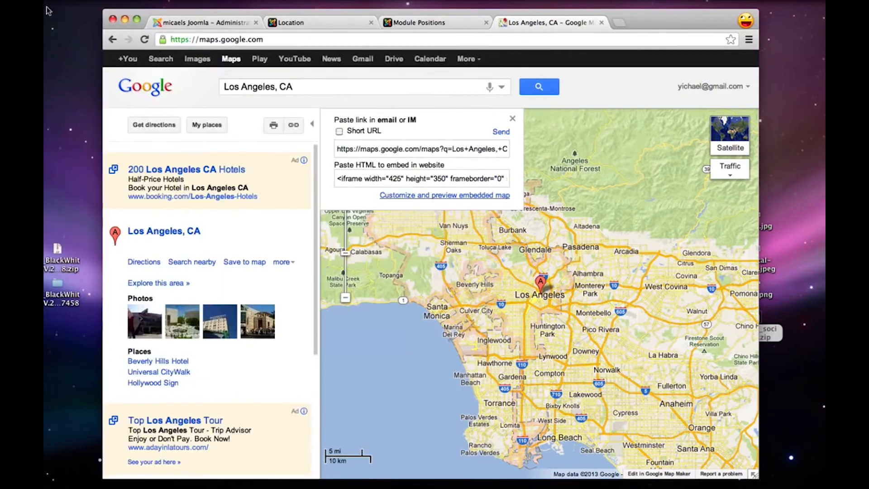
left_click(600, 22)
Return to the Joomla administration and open the Location article for editing, showing its article text
left_click(231, 25)
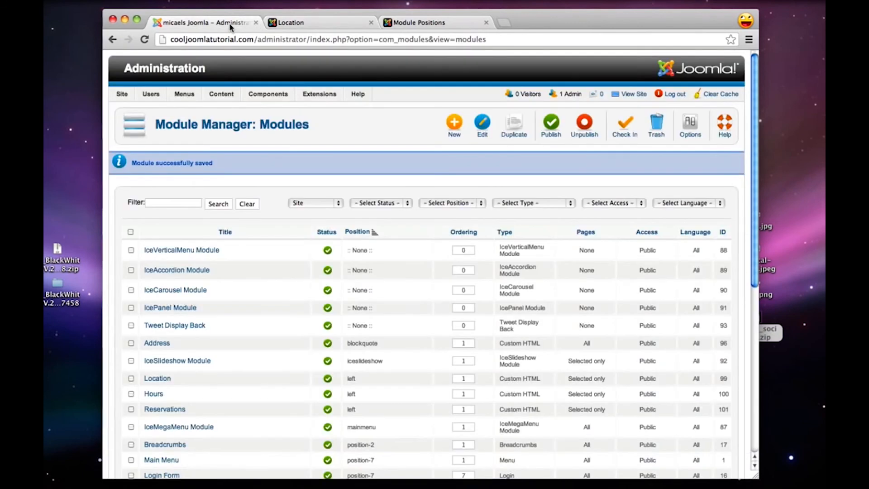
mouse_move(221, 95)
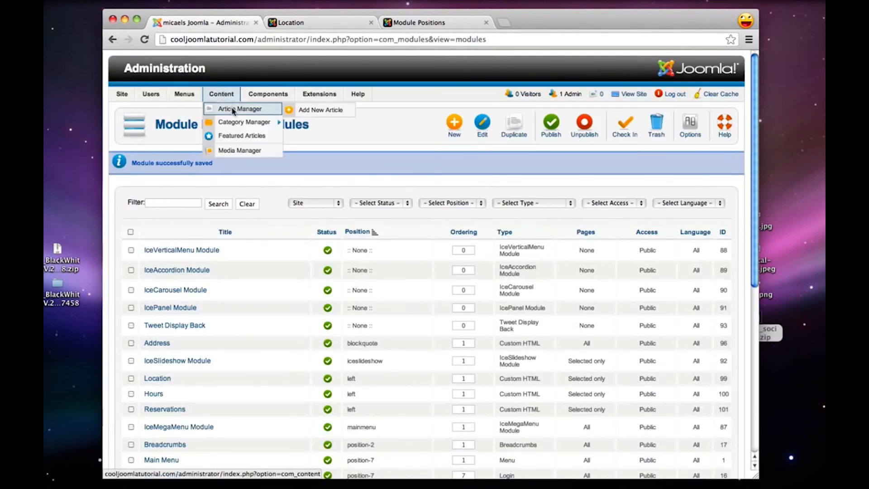
left_click(234, 110)
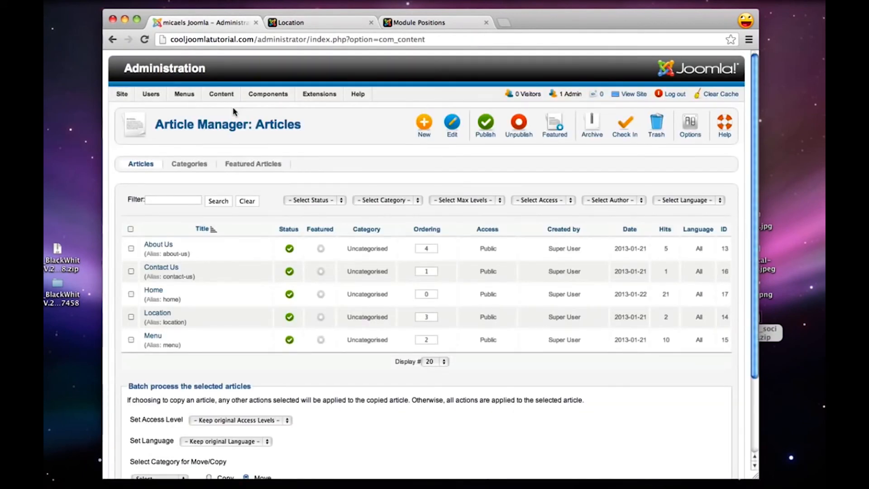
left_click(161, 312)
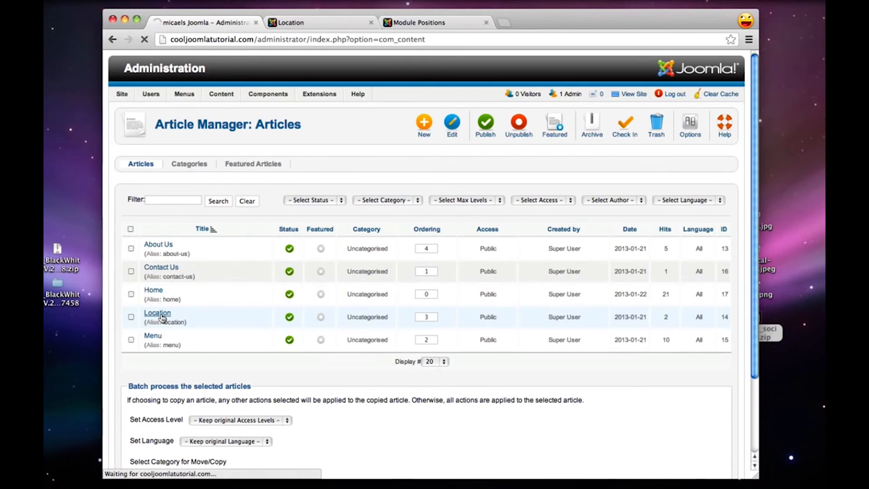
scroll(418, 247, "down", 2)
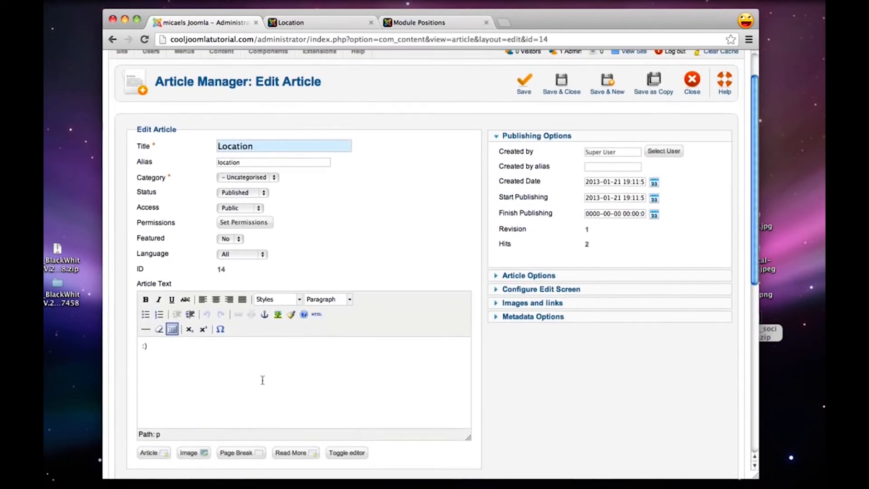
Try to replace the Location article's HTML source with the copied Google map embed code and update the article text
left_click(317, 314)
right_click(287, 169)
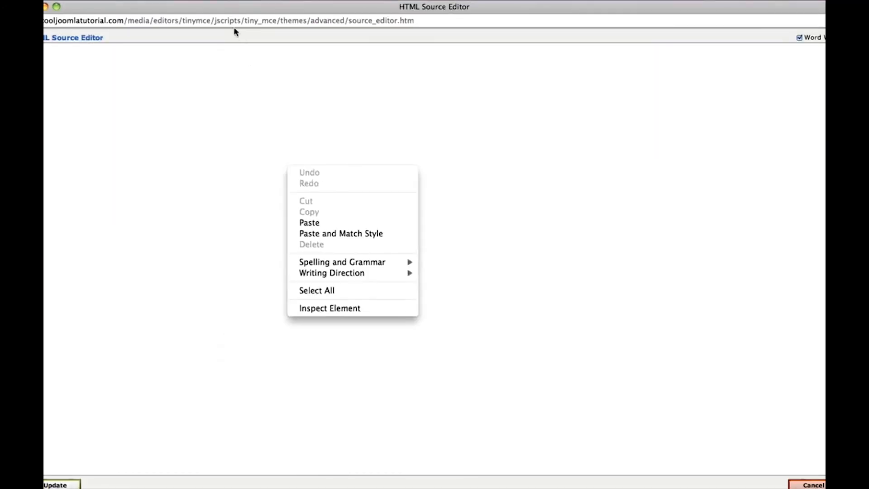
left_click(217, 7)
left_click_drag(218, 8, 275, 60)
right_click(269, 175)
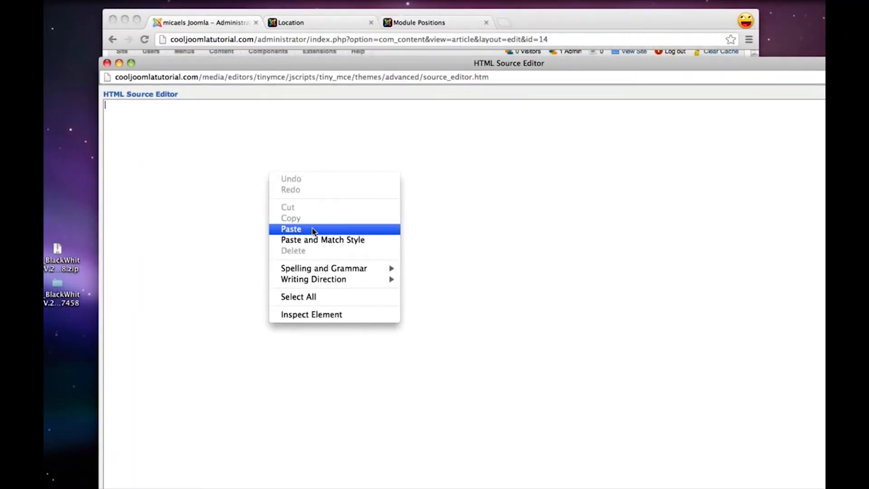
left_click(307, 229)
left_click_drag(297, 63, 318, 6)
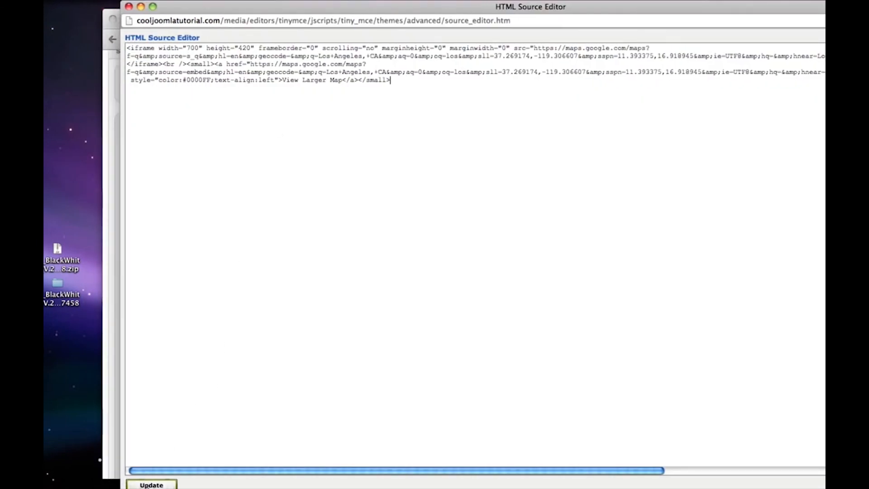
left_click(151, 484)
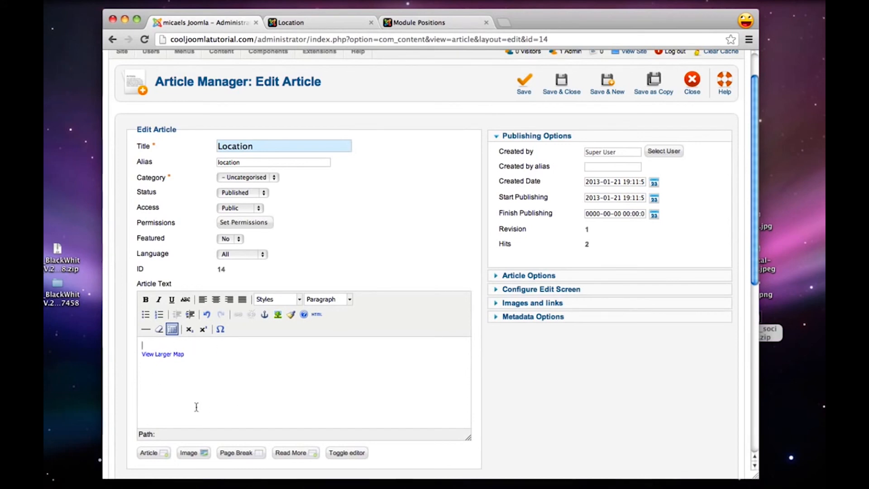
Save and close the Location article, and reload the Location page on the live site
left_click(563, 90)
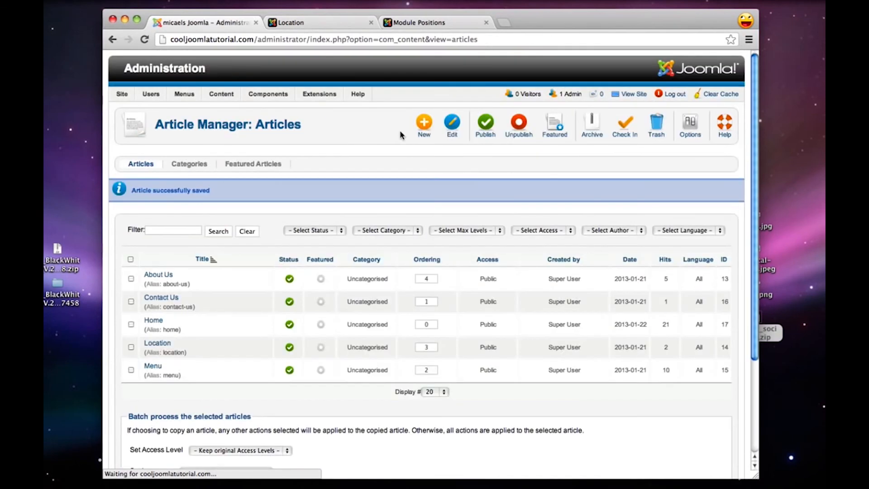
left_click(322, 27)
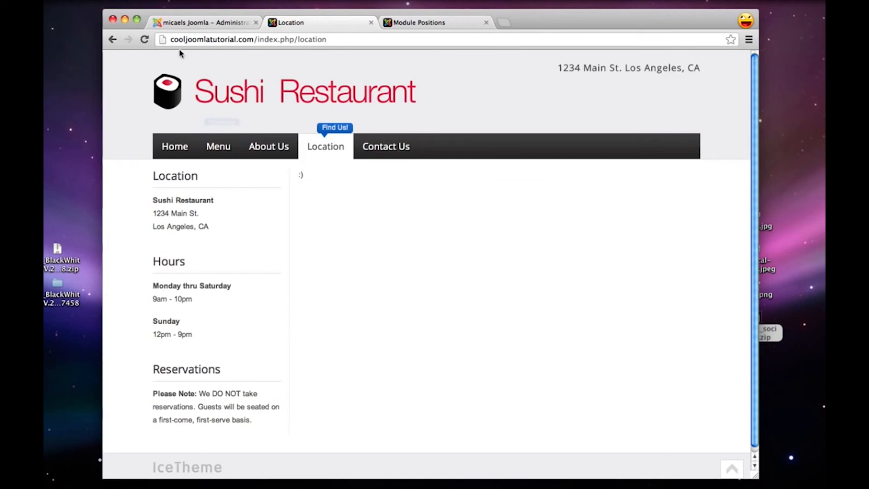
left_click(144, 39)
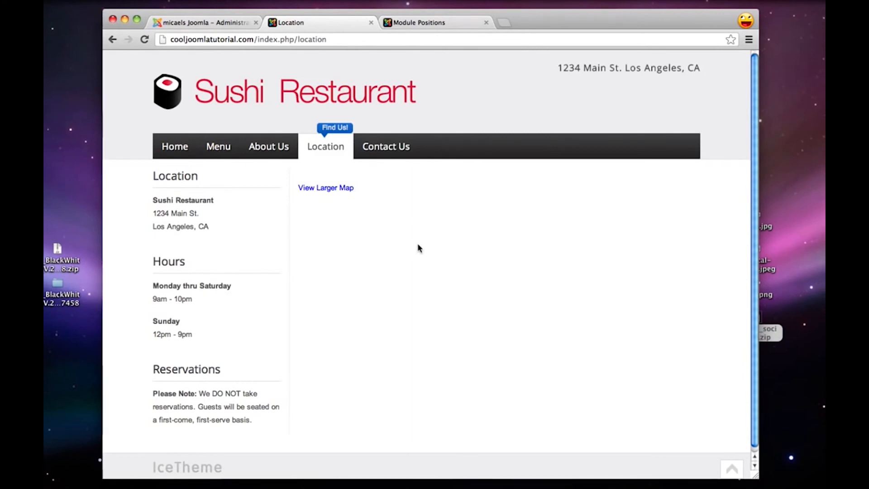
In the administration's Plug-in Manager, remove iframe from the Prohibited Elements of Editor - TinyMCE, and save and close the plug-in
left_click(217, 23)
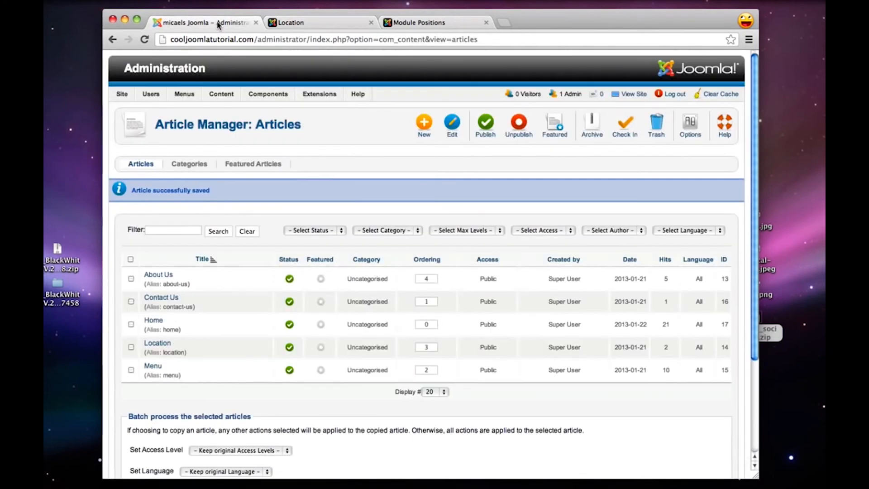
mouse_move(324, 95)
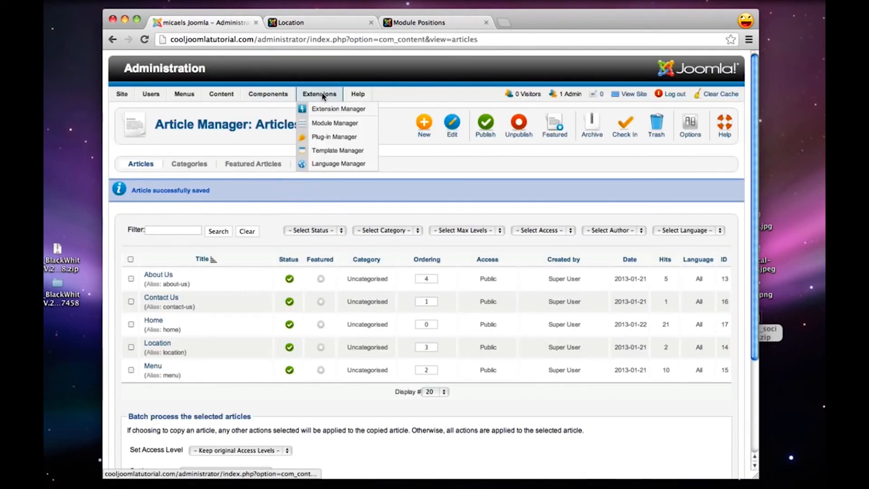
left_click(345, 143)
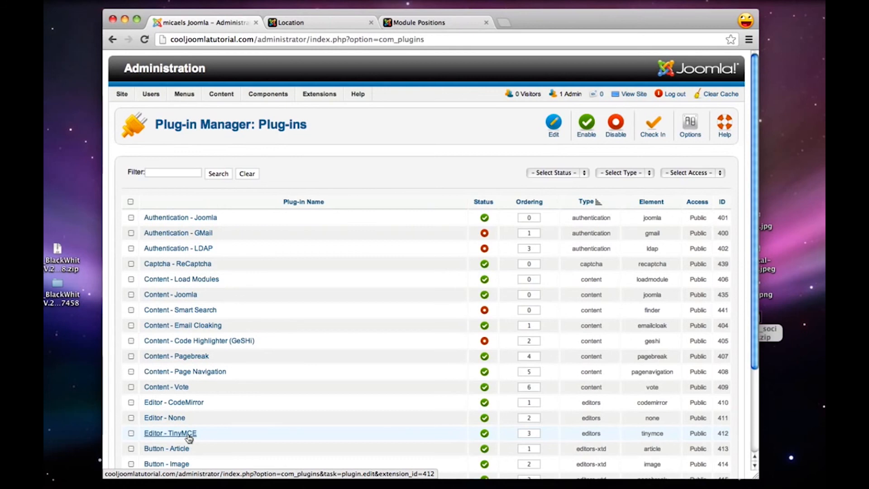
left_click(165, 433)
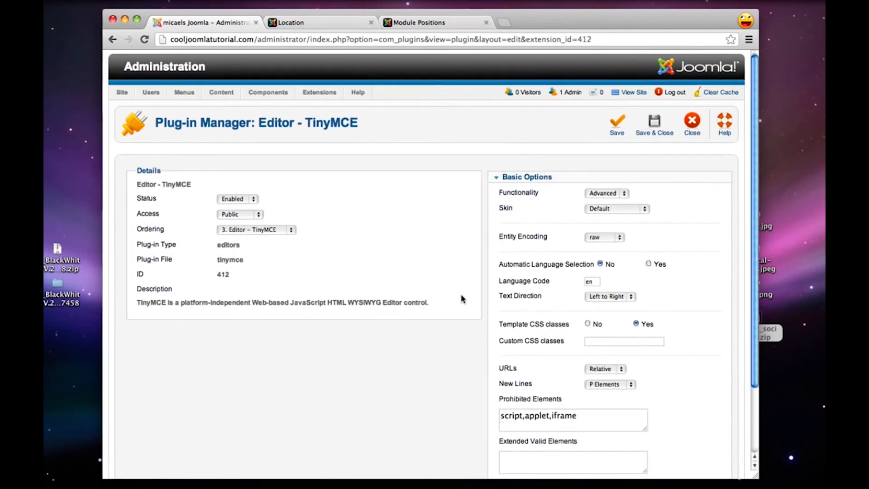
scroll(461, 299, "down", 2)
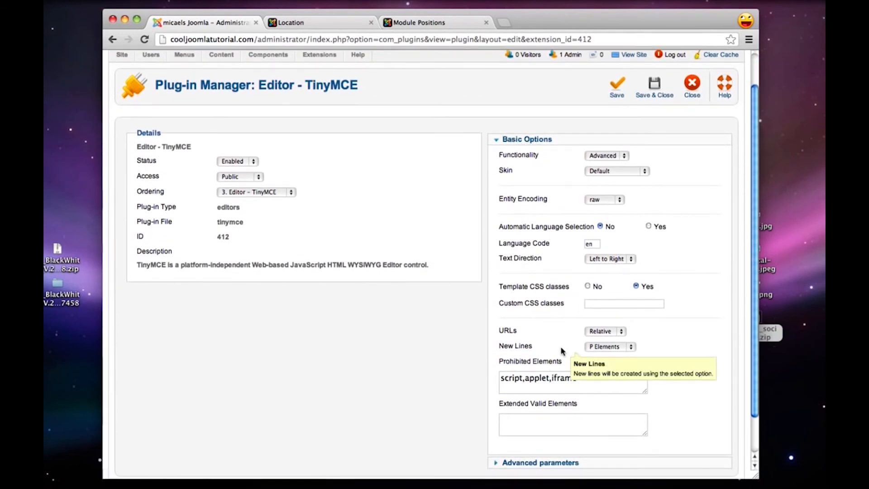
double_click(554, 383)
key("BackSpace")
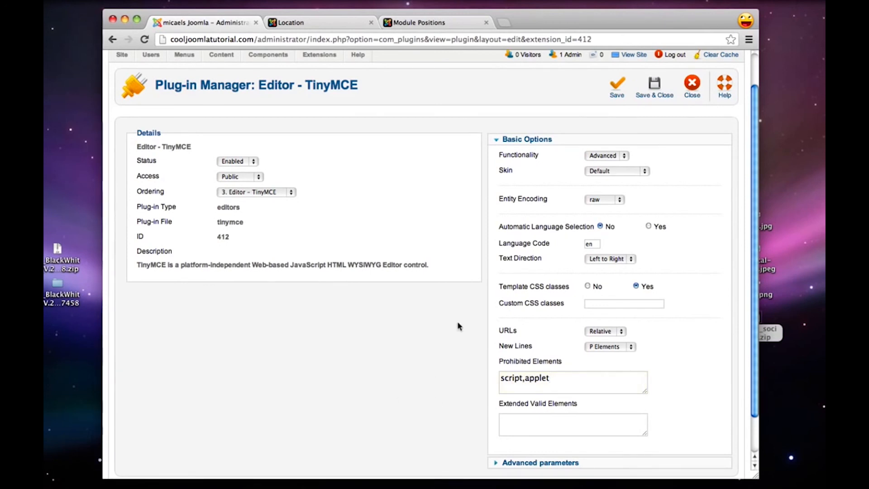
left_click(653, 87)
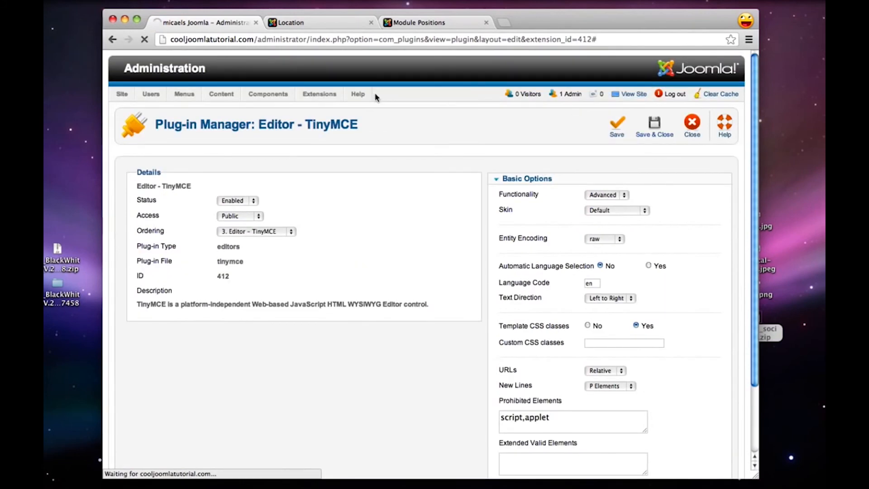
Return to the Article Manager and open the Location article for editing
mouse_move(227, 93)
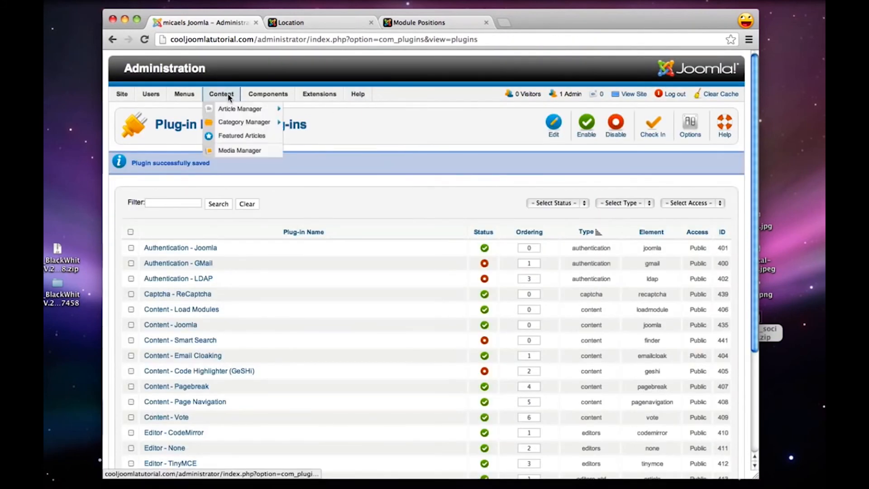
left_click(246, 111)
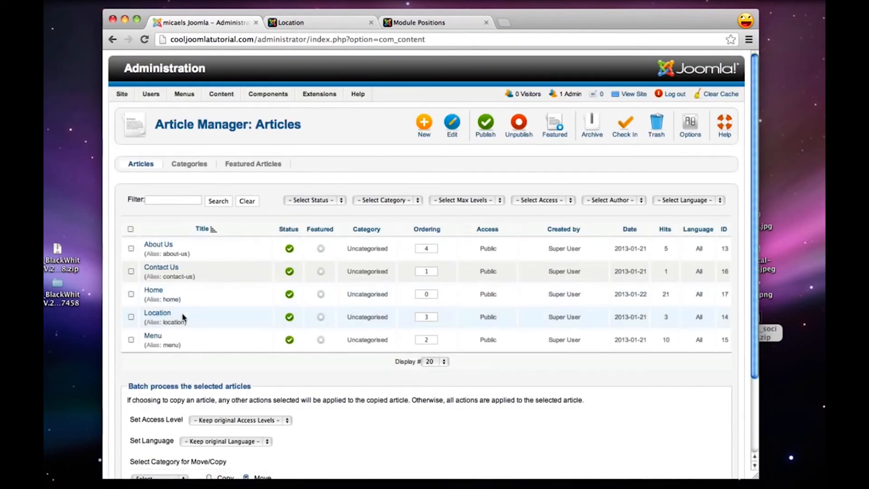
left_click(162, 314)
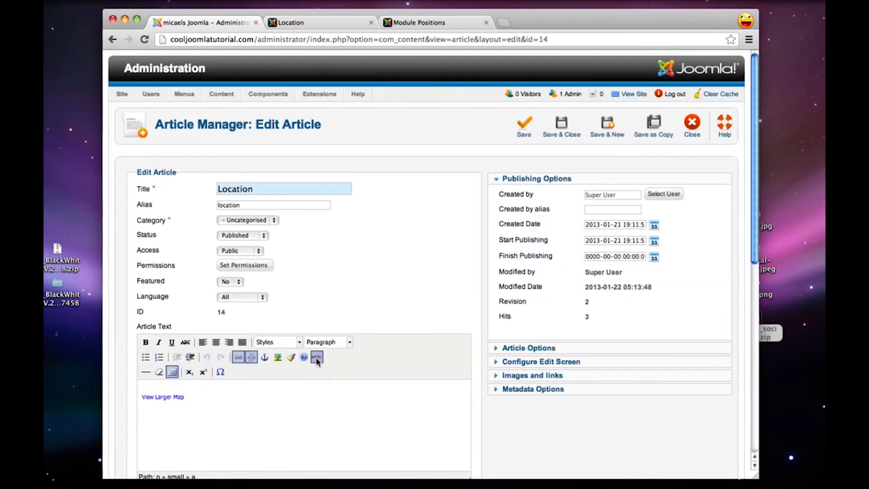
Replace the Location article's entire HTML source with the copied map embed code and update the article text
left_click(316, 356)
left_click_drag(202, 8, 189, 4)
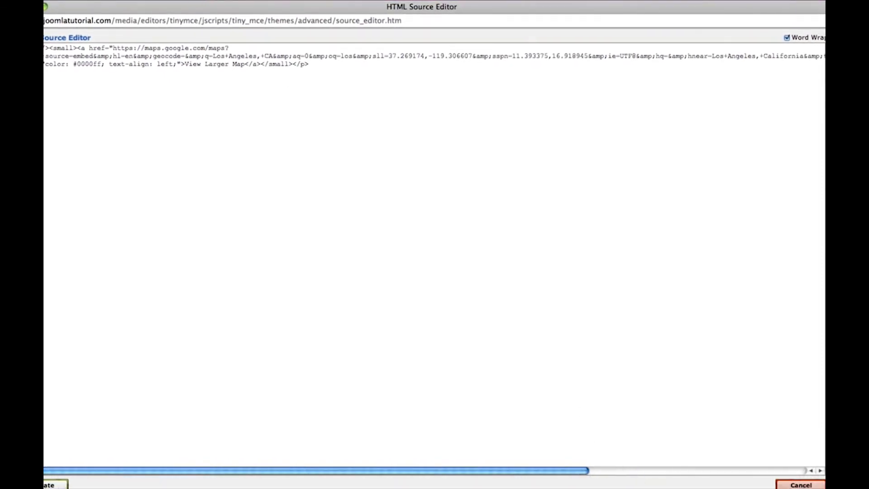
left_click_drag(821, 486, 598, 371)
left_click_drag(357, 5, 479, 70)
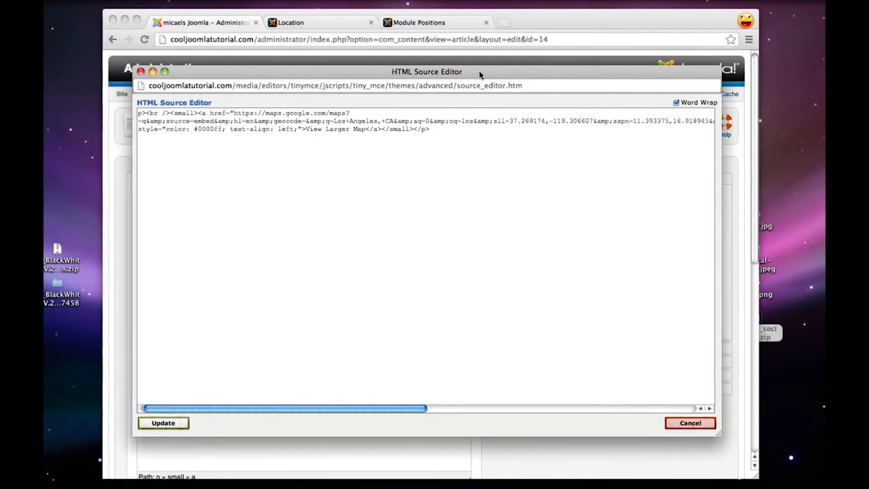
key("super+a")
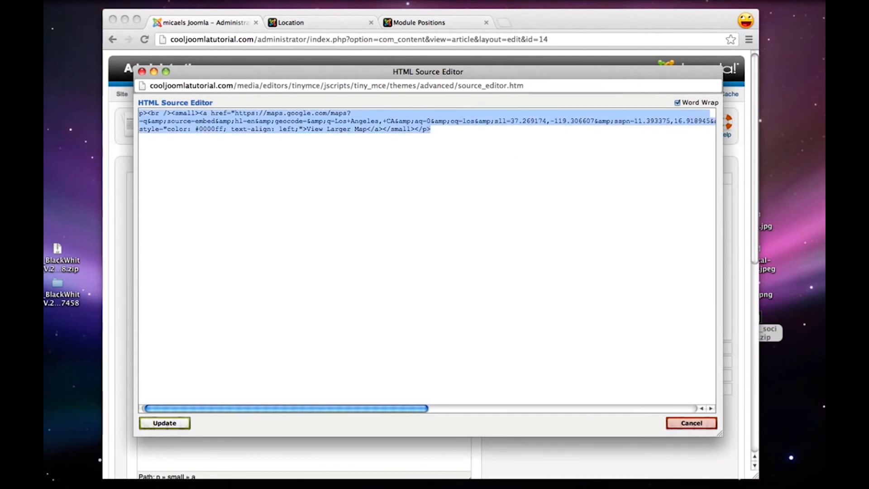
key("BackSpace")
key("super+v")
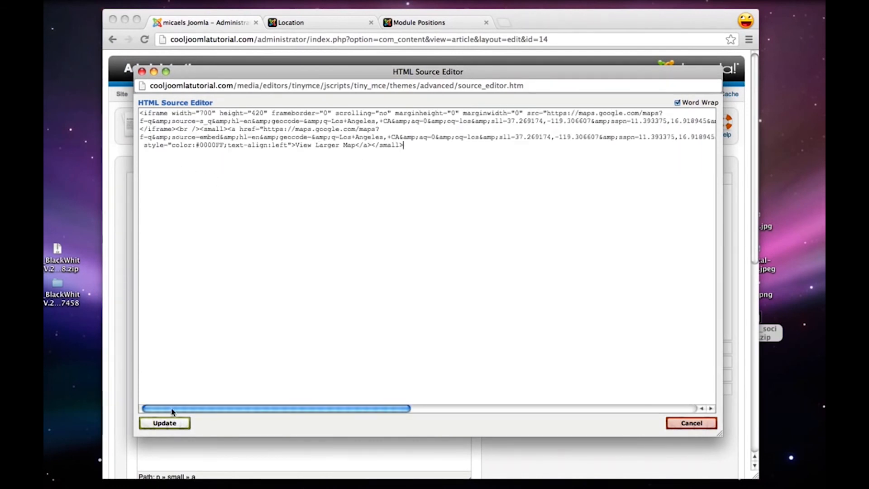
left_click(164, 422)
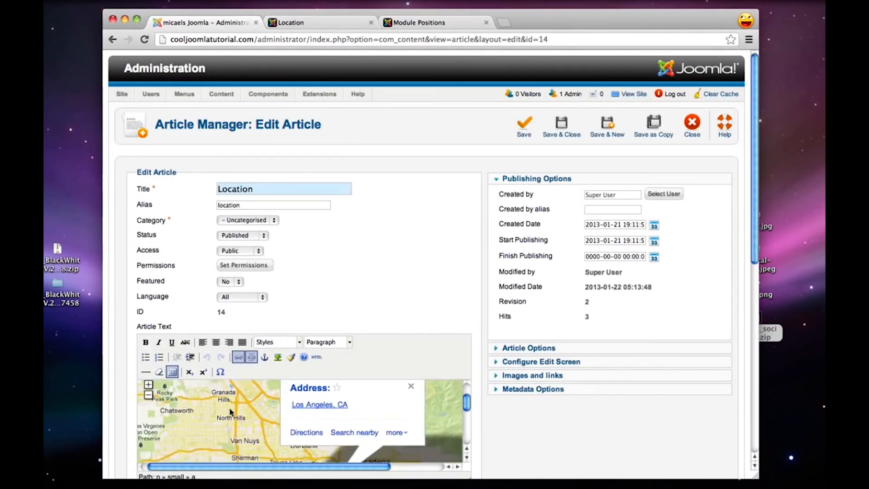
Save and close the Location article with its embedded map, and reload the Location page on the live site
scroll(230, 412, "down", 2)
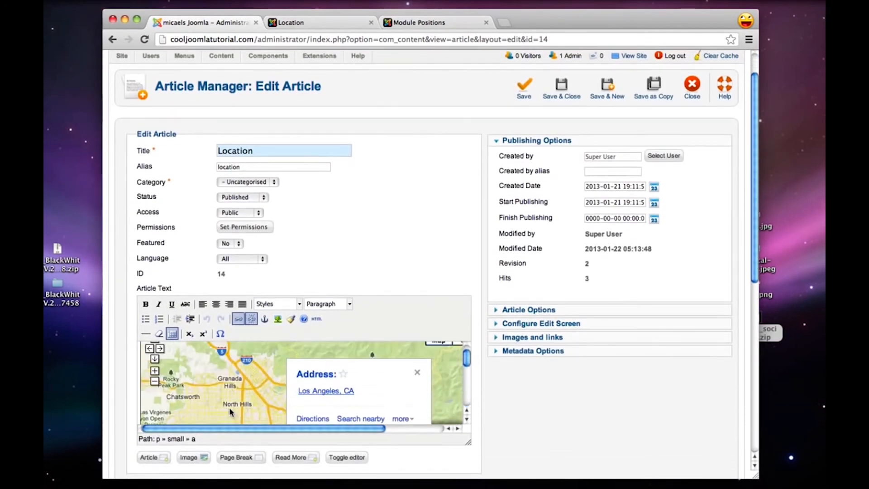
scroll(419, 145, "up", 2)
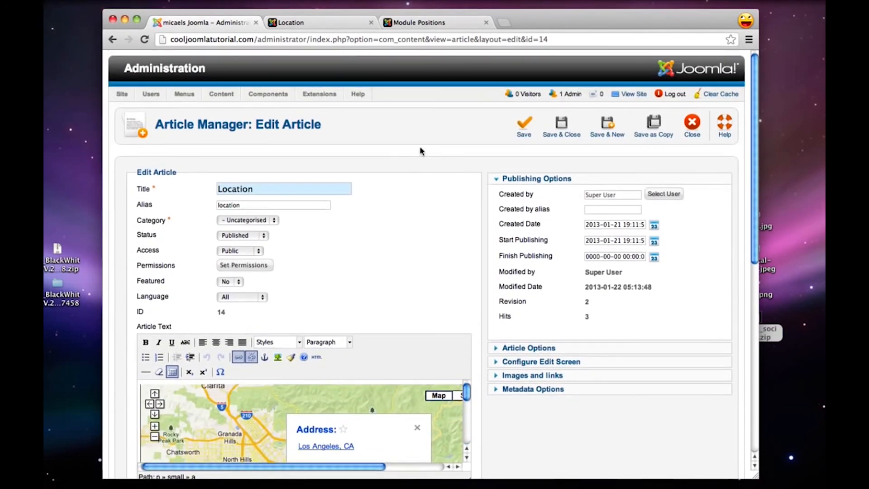
left_click(560, 131)
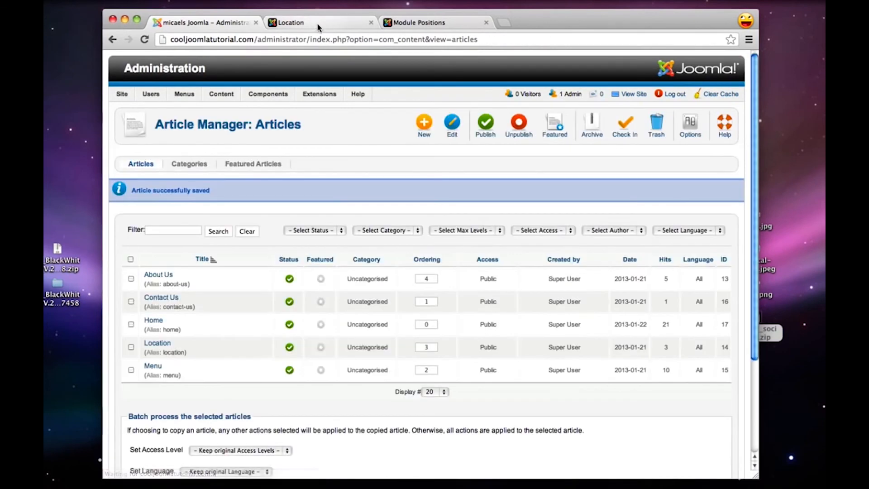
left_click(318, 25)
left_click(144, 40)
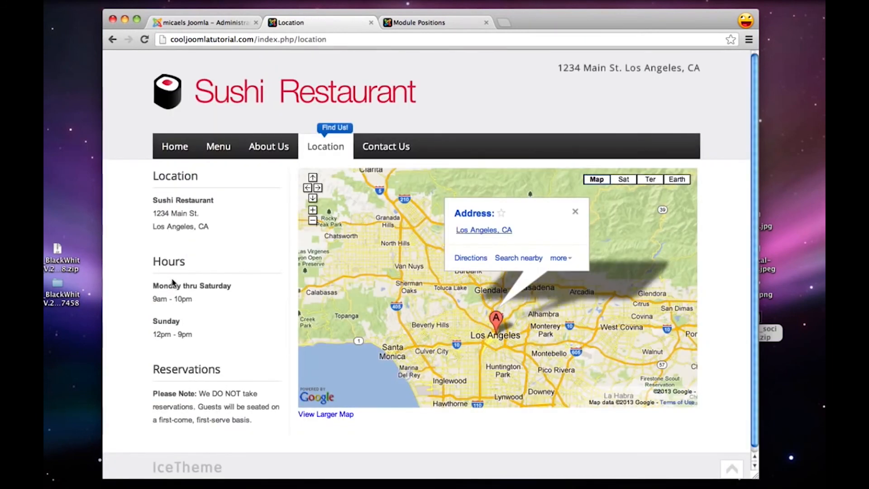
Review the Menu, About Us, Location and Contact Us pages on the live site
left_click(218, 149)
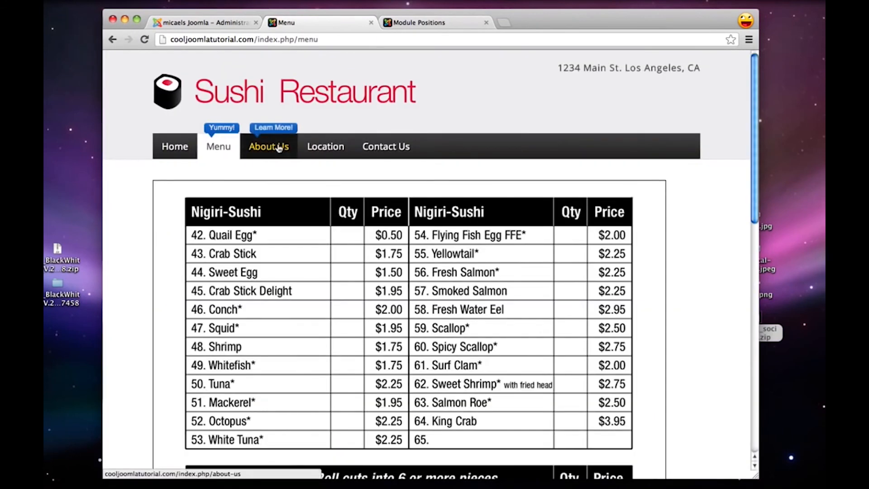
left_click(279, 148)
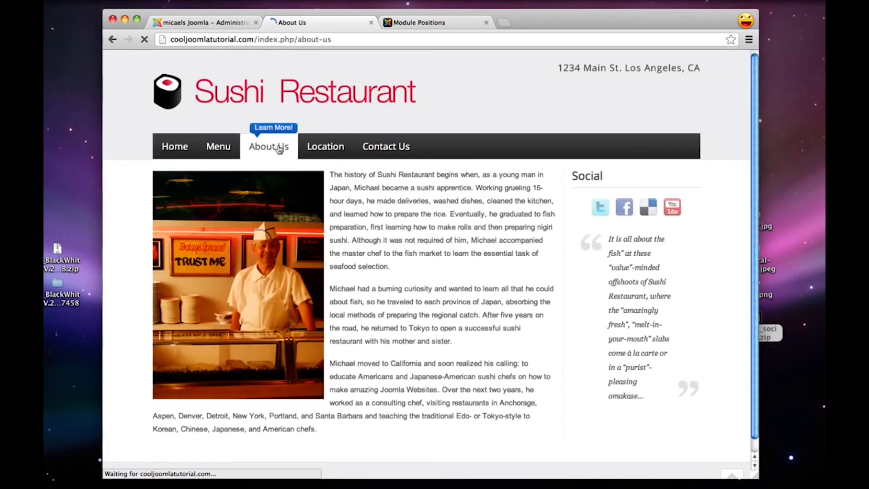
left_click(331, 152)
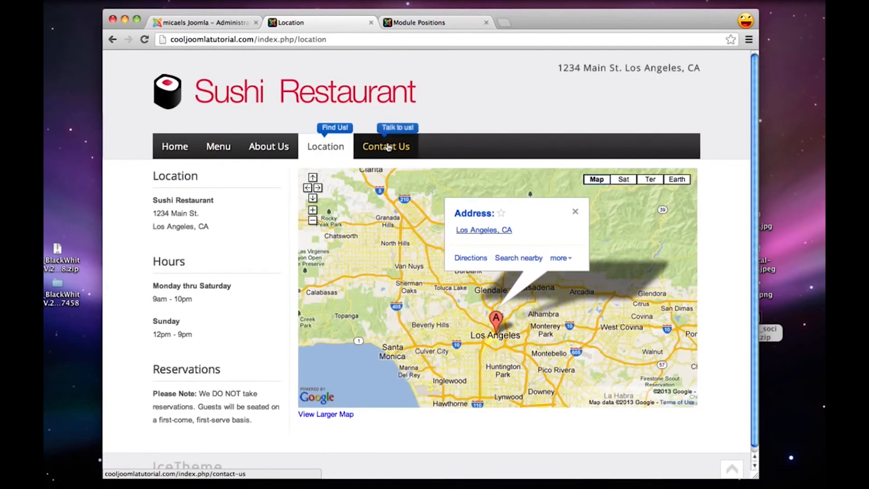
left_click(388, 147)
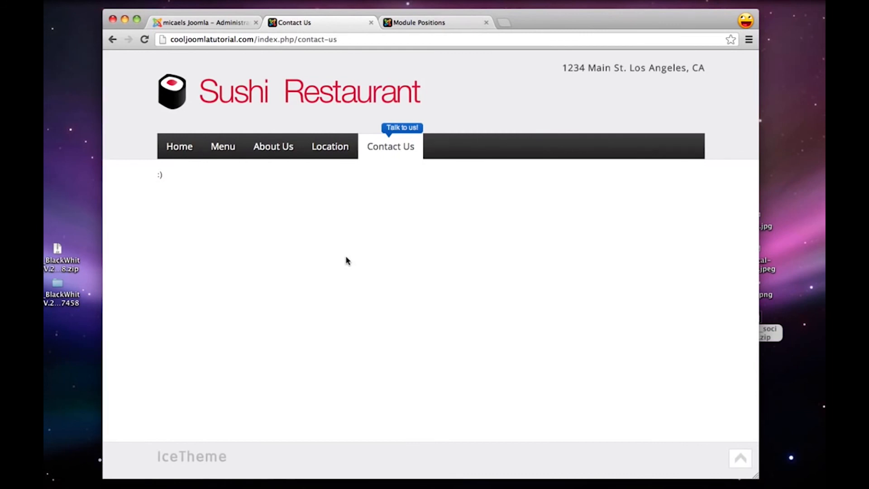
Search Google in a new browser tab for "fox contact form joomla" and open the Fox Contact Form page in the Joomla! Extensions Directory
key("super+t")
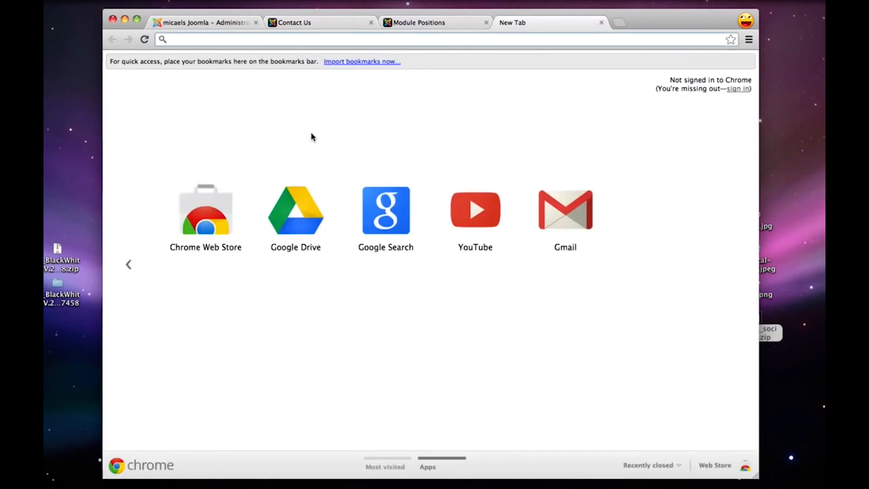
type("fox contact")
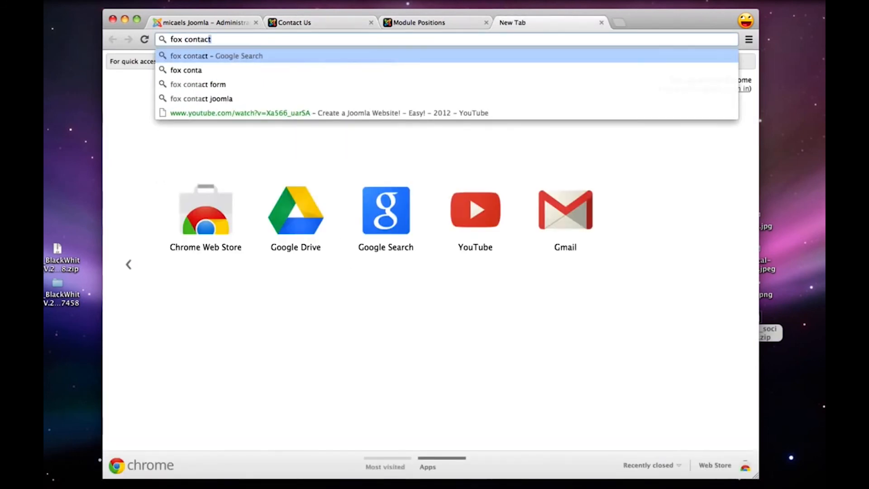
type(" form")
key("Down")
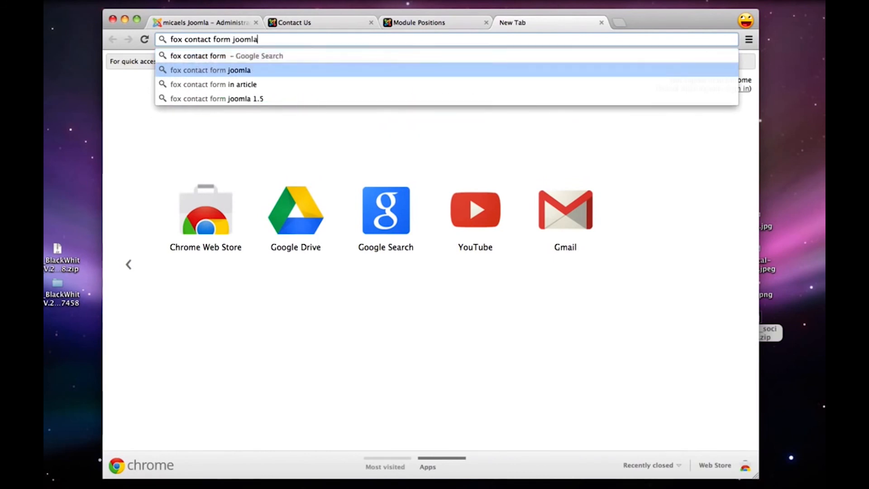
key("Return")
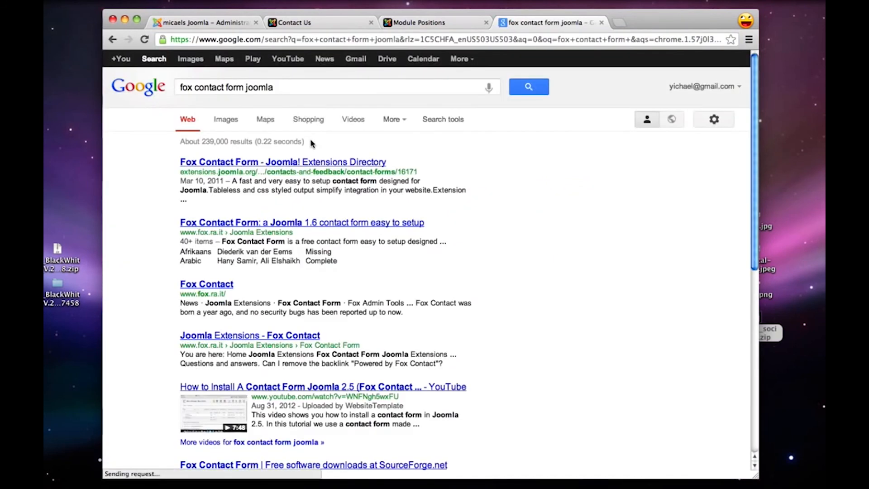
left_click(258, 162)
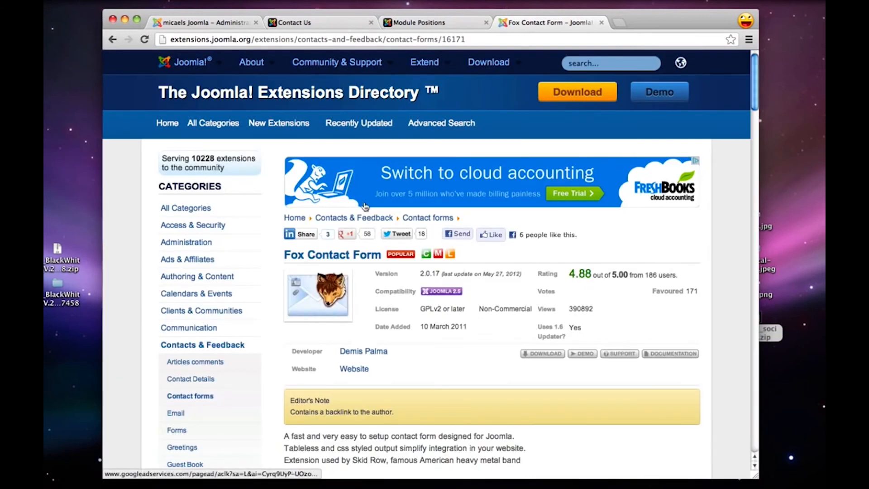
Open the Fox Contact Form download page from its directory listing and download the free version
scroll(471, 354, "down", 1)
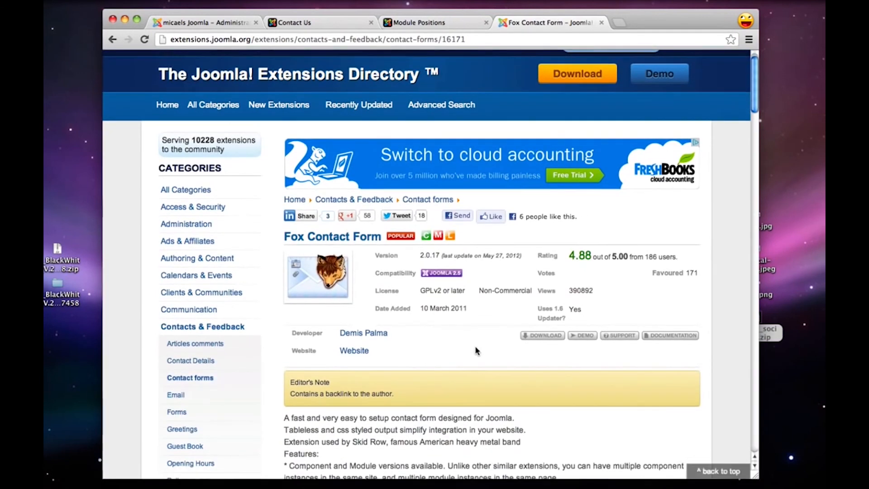
left_click(545, 337)
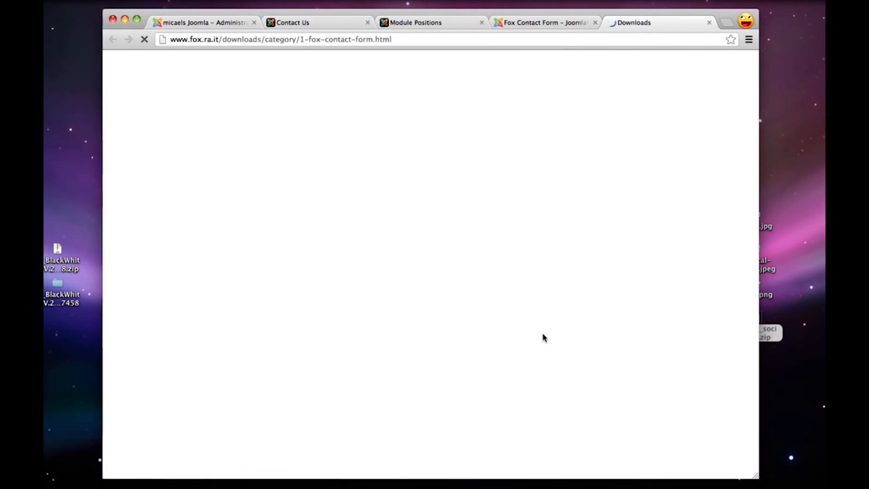
scroll(545, 337, "down", 3)
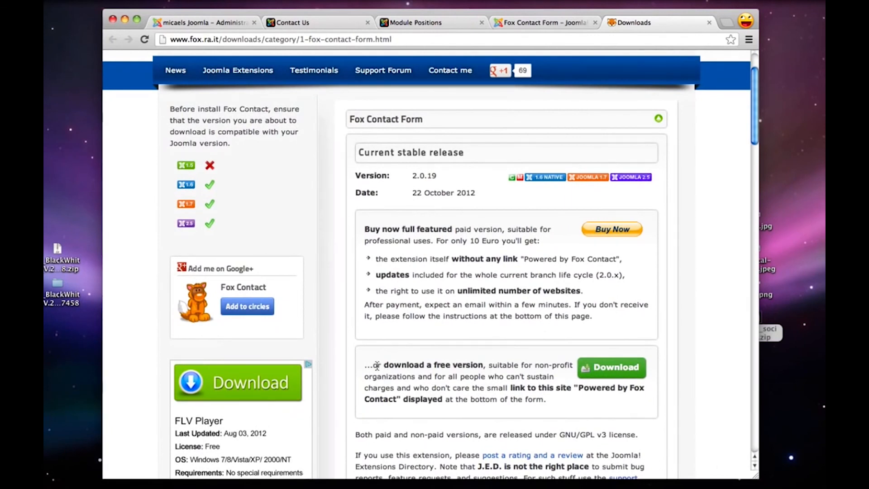
left_click_drag(375, 365, 473, 366)
left_click(473, 366)
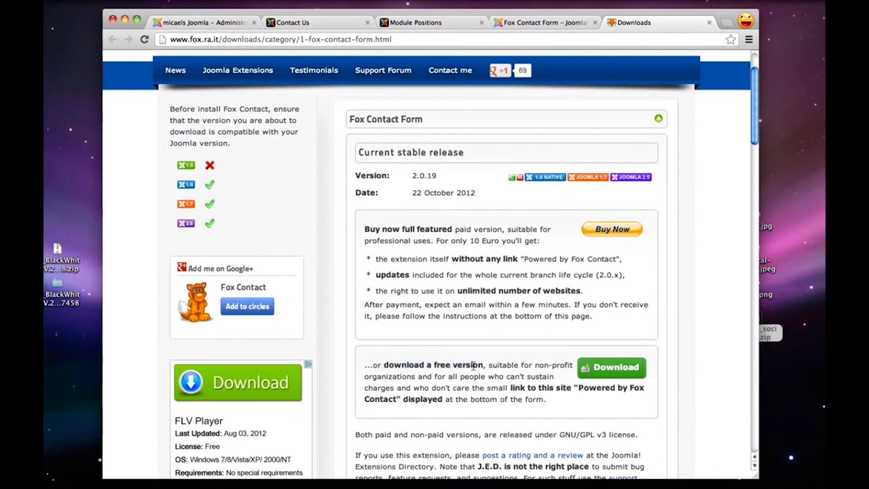
left_click(620, 372)
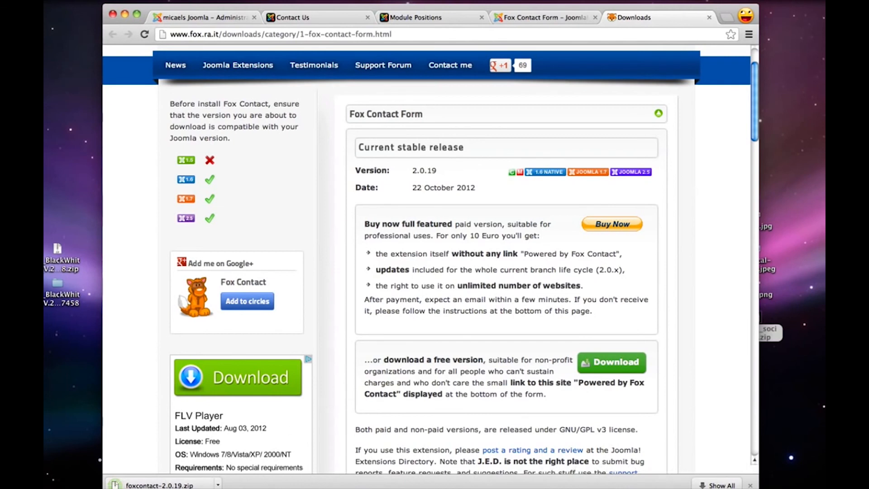
Place the downloaded foxcontact-2.0.19.zip on the desktop and close the Downloads and Fox Contact Form browser tabs
left_click_drag(176, 485, 769, 362)
left_click_drag(161, 10, 161, 15)
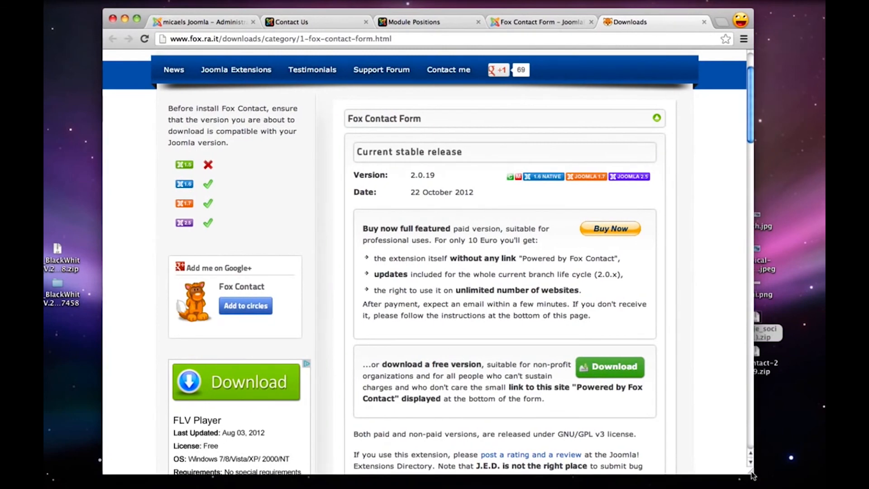
left_click_drag(755, 484, 755, 477)
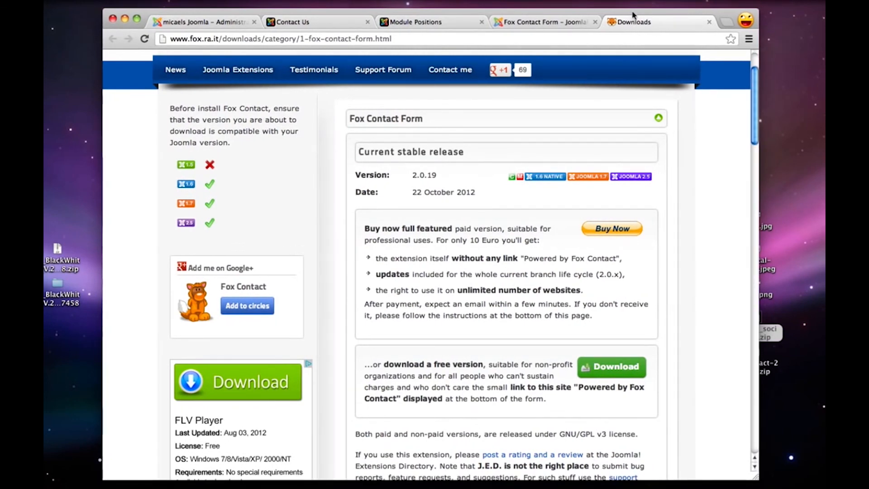
left_click(708, 22)
left_click(600, 22)
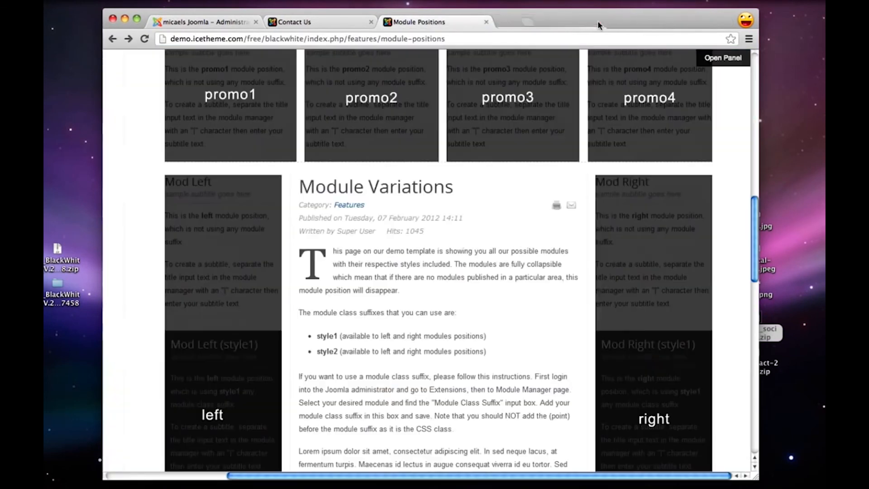
Upload and install the foxcontact-2.0.19.zip package in the Joomla administrator's Extension Manager
left_click(227, 23)
mouse_move(319, 93)
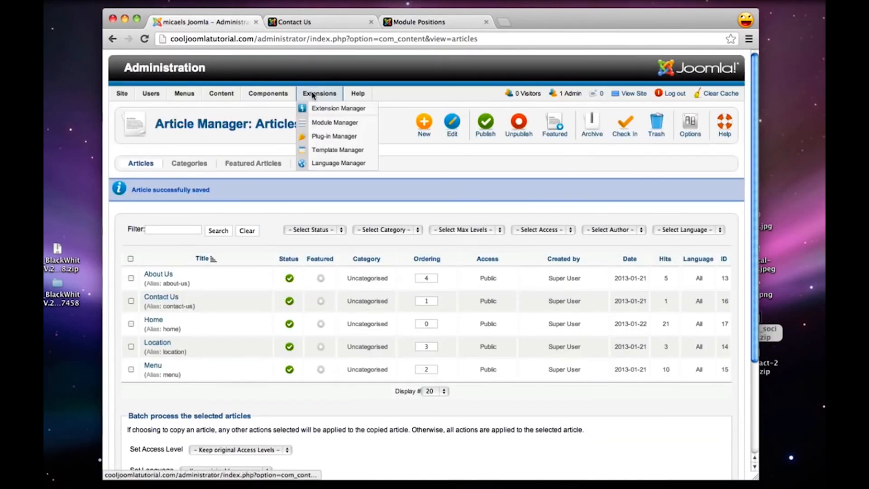
left_click(329, 109)
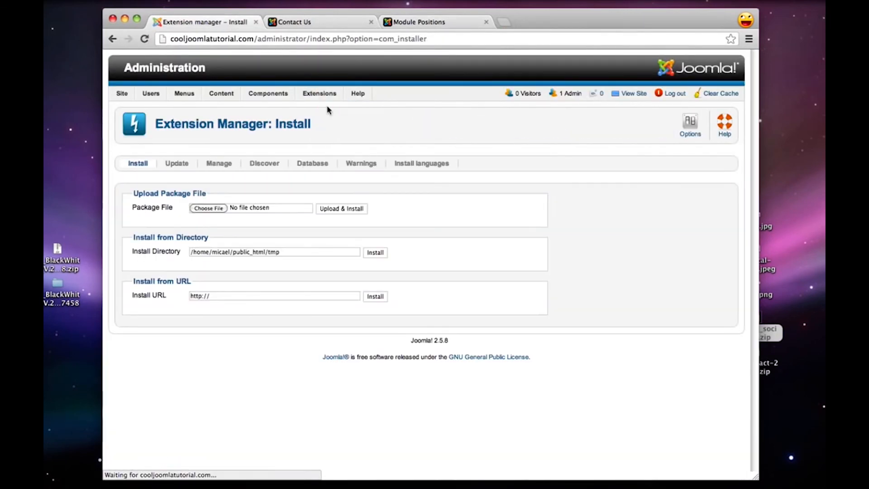
left_click(771, 366)
left_click_drag(771, 368, 209, 209)
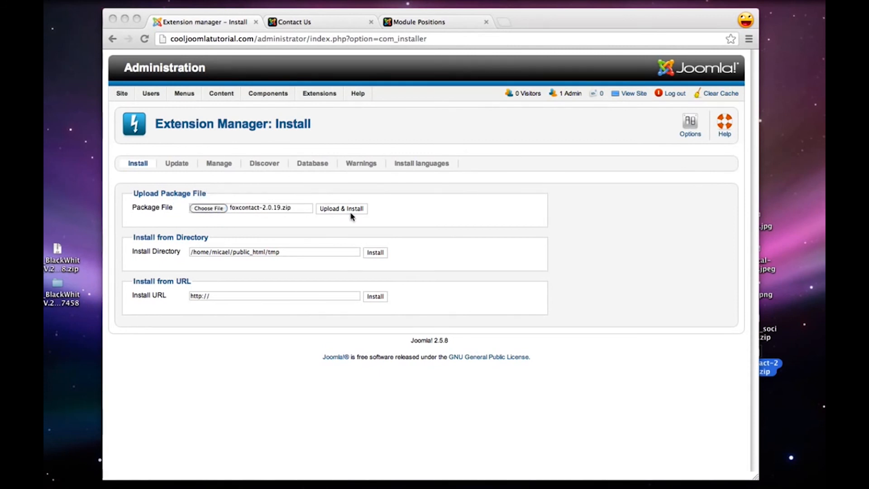
left_click(335, 208)
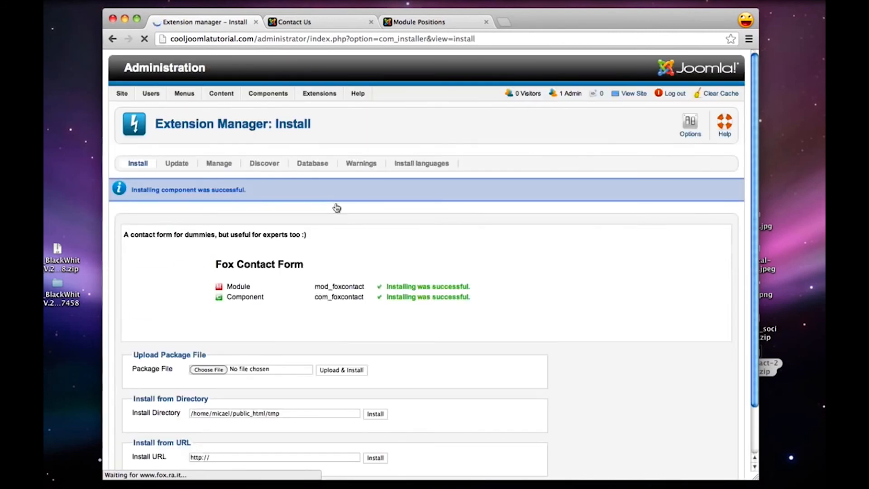
Create a new Fox Contact module titled "Contact Form" with the custom position "contactform"
mouse_move(319, 93)
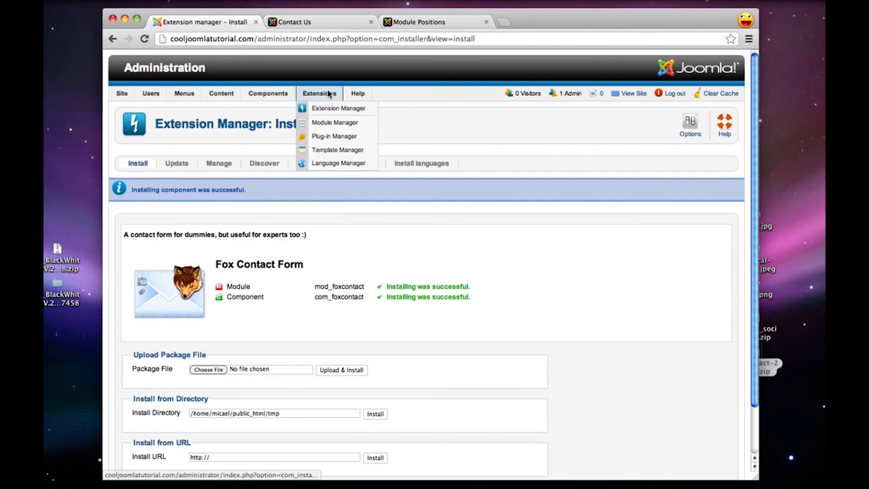
left_click(316, 121)
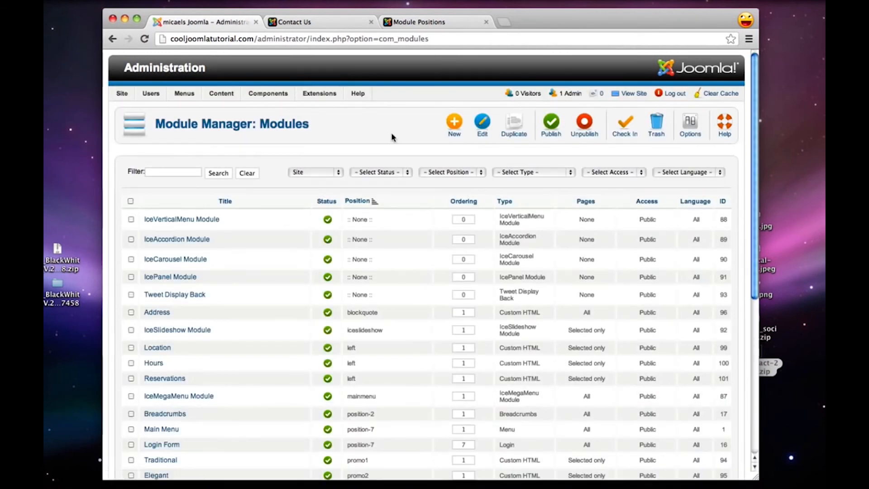
left_click(451, 127)
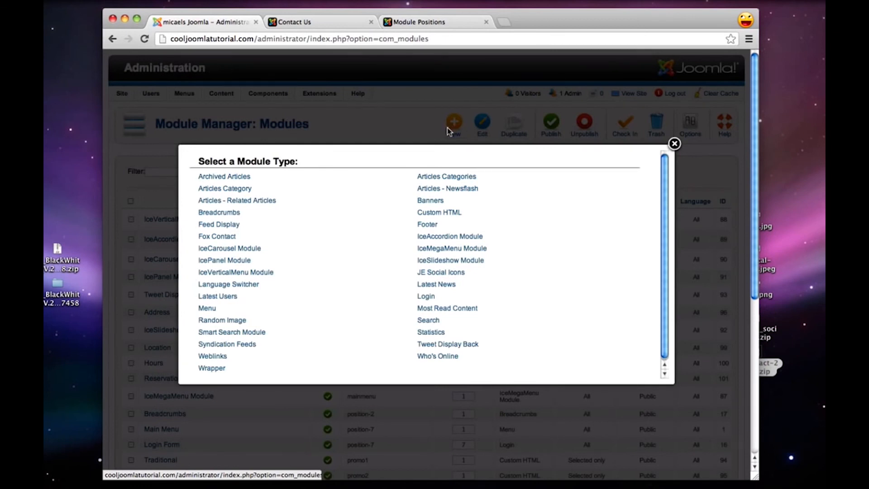
left_click(220, 238)
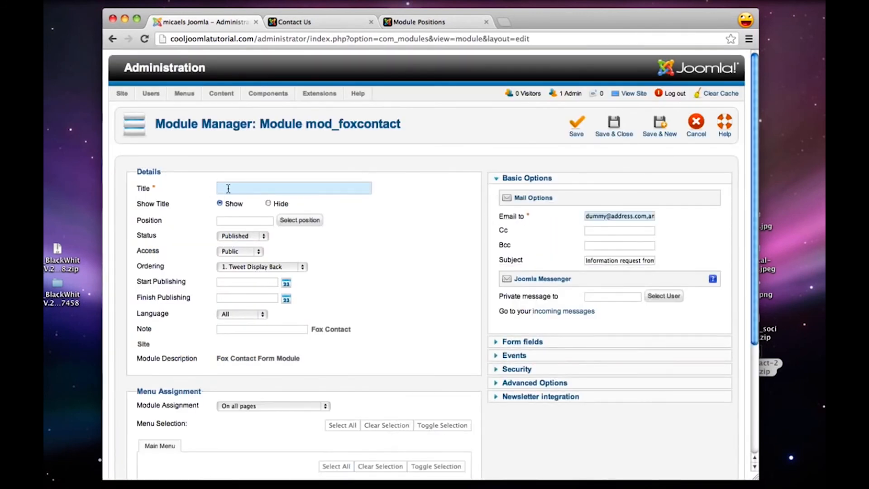
type("Contact Form")
left_click(222, 221)
type("contactform")
Assign the Contact Form module only to the Contact Us page
scroll(458, 238, "down", 3)
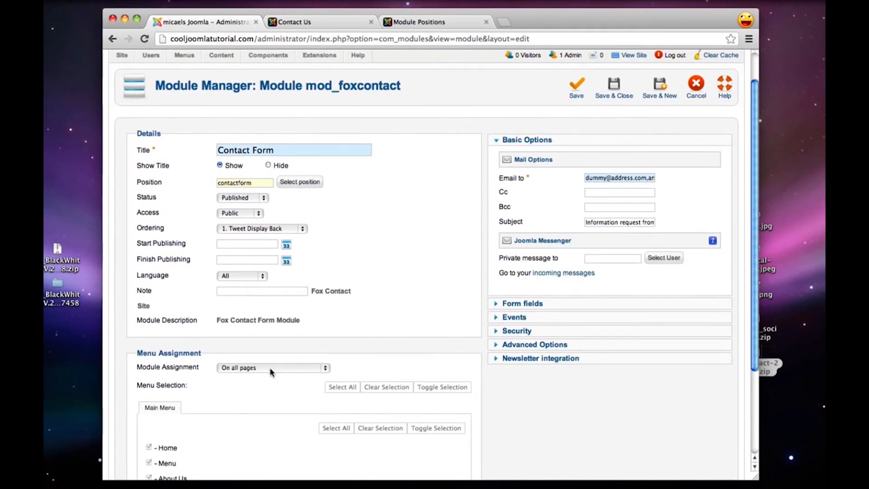
left_click(270, 368)
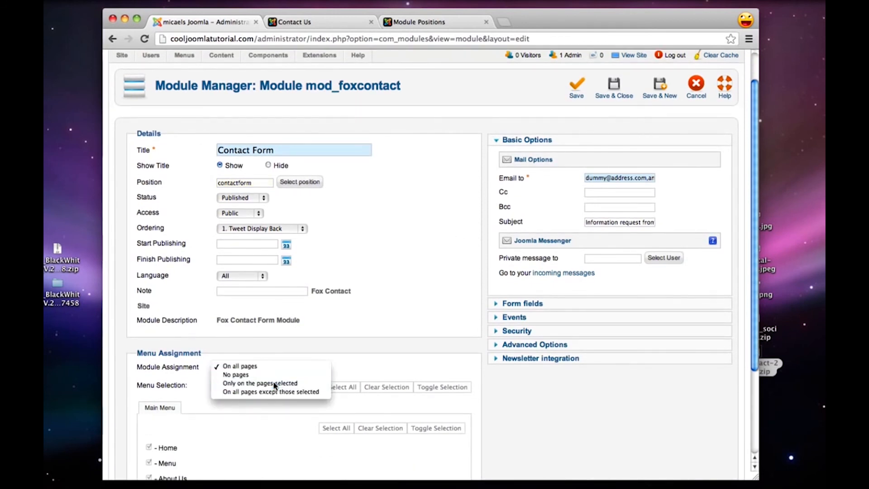
left_click(274, 384)
scroll(273, 386, "down", 4)
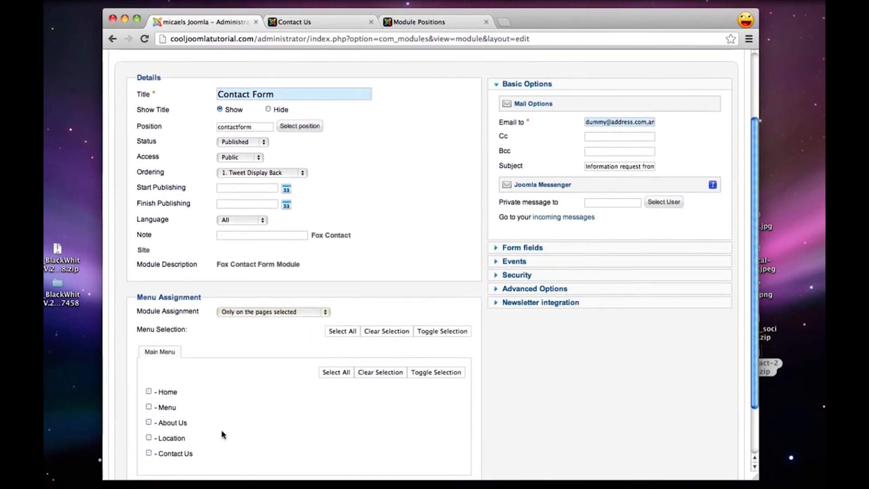
left_click(149, 452)
Replace the module's placeholder recipient with the site owner's e-mail address in the mail options
scroll(371, 413, "up", 3)
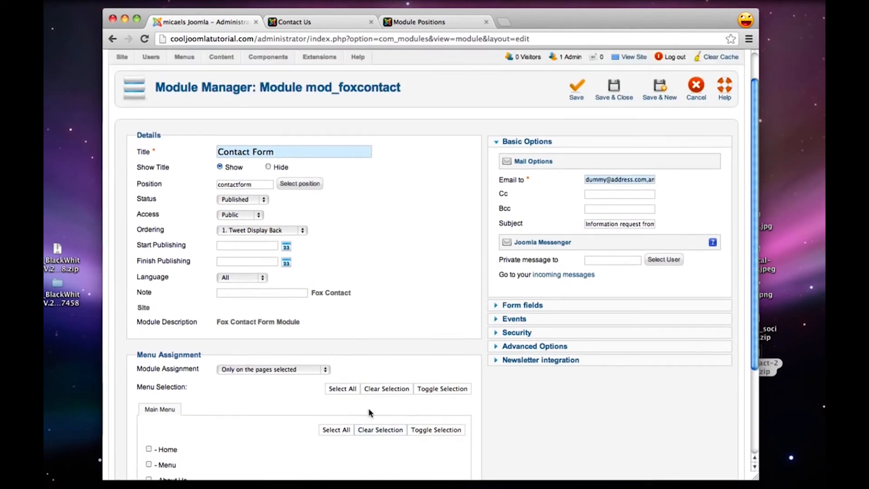
scroll(370, 413, "up", 1)
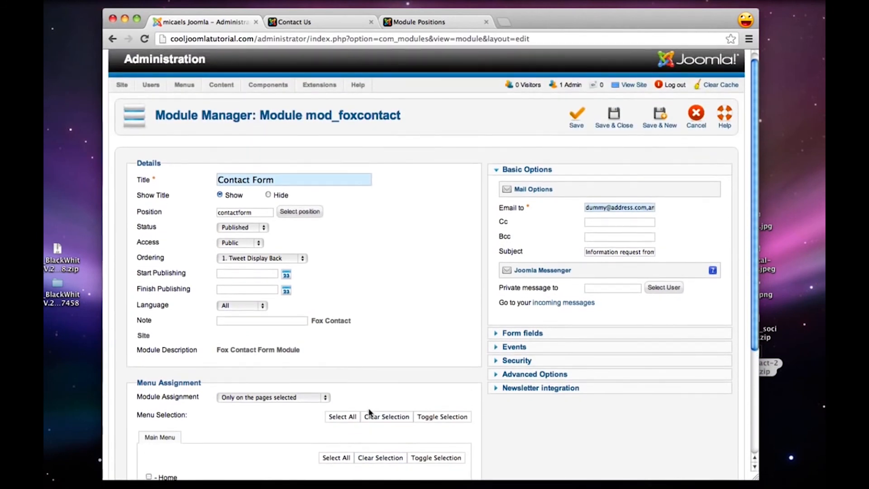
triple_click(594, 209)
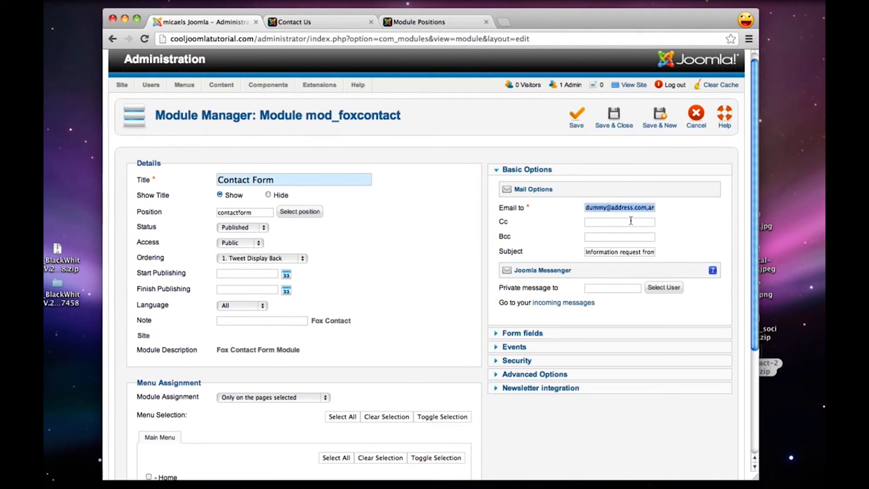
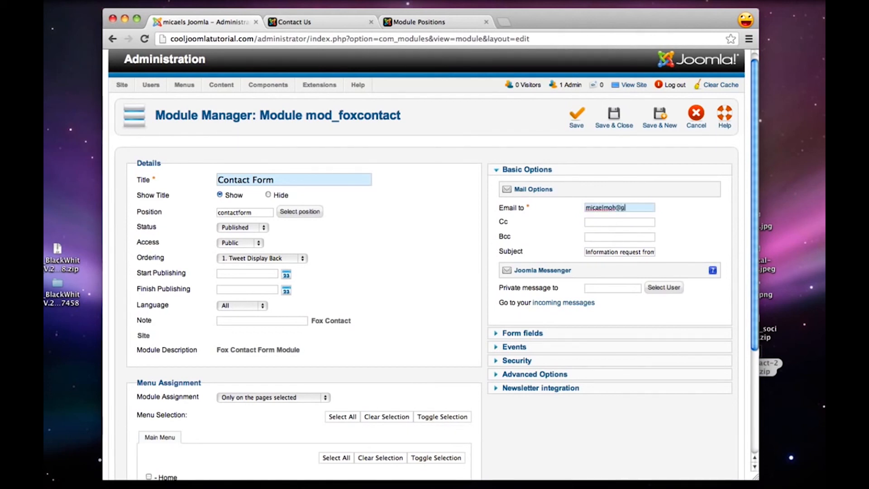
mouse_move(504, 209)
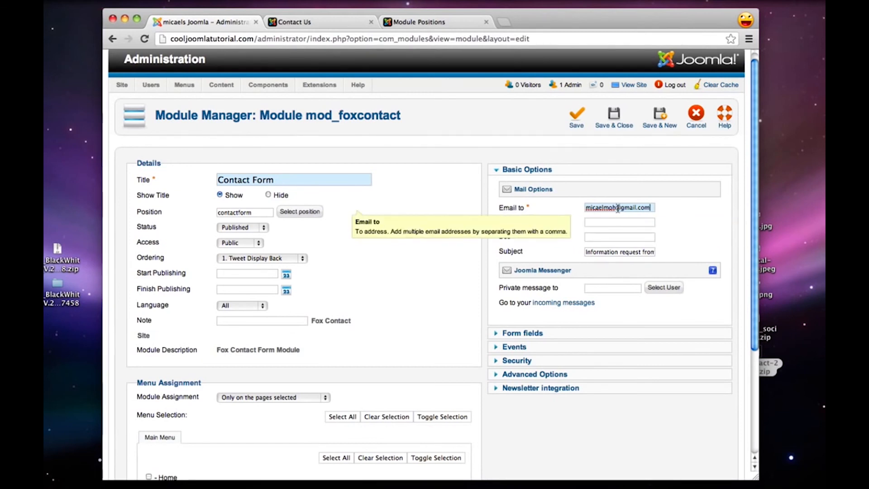
mouse_move(547, 222)
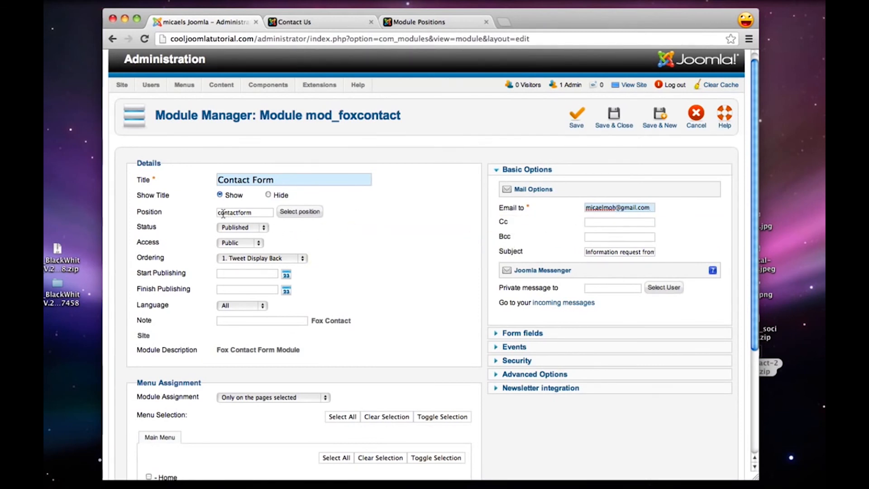
Save and close the Contact Form module, and reload the Contact Us page on the live site
left_click(618, 128)
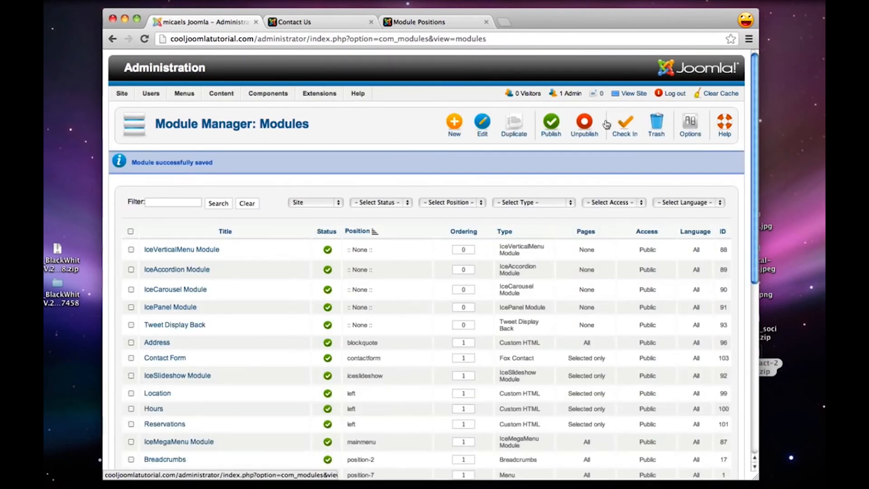
left_click(302, 22)
left_click(144, 40)
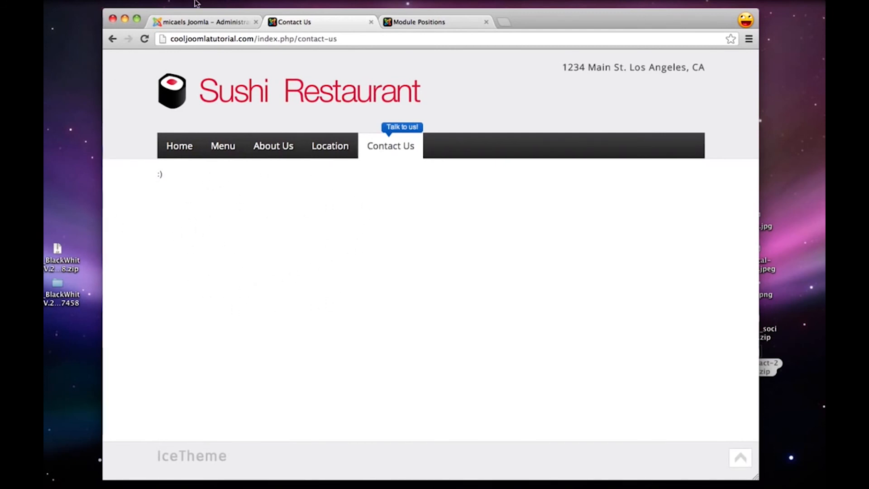
Open the Contact Us article for editing from the site administration's article list
left_click(209, 22)
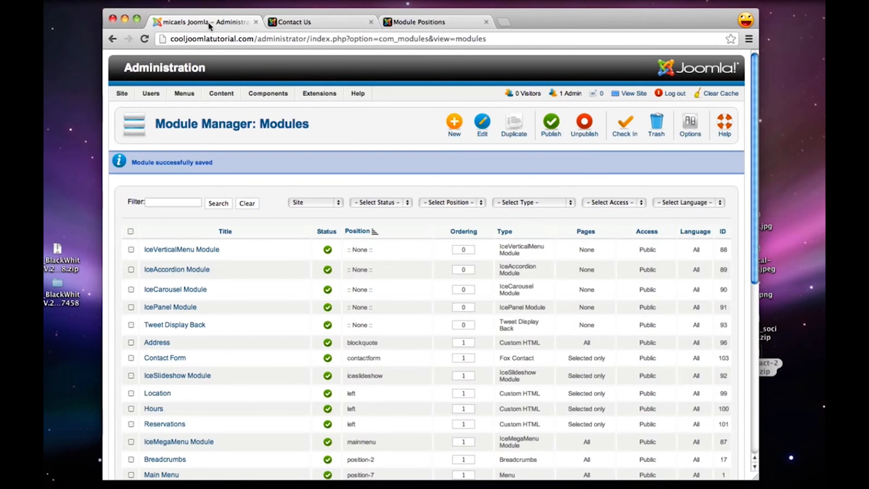
mouse_move(222, 94)
left_click(231, 109)
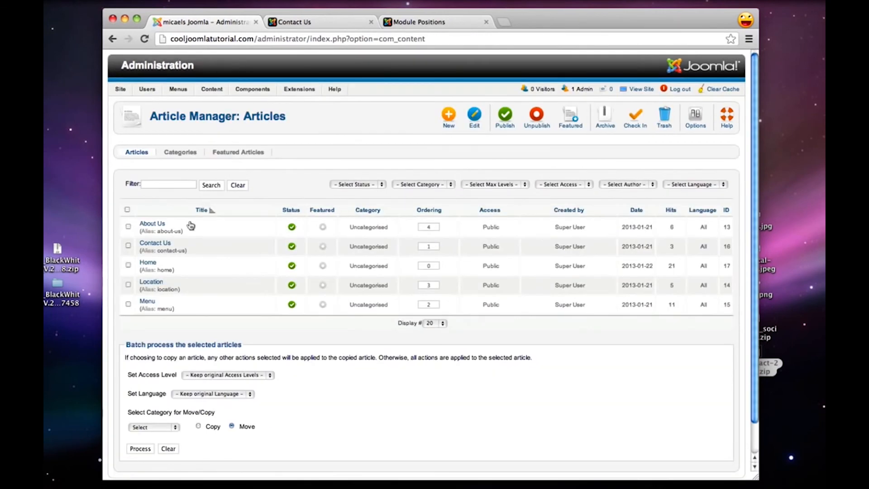
key("super+plus")
left_click(169, 269)
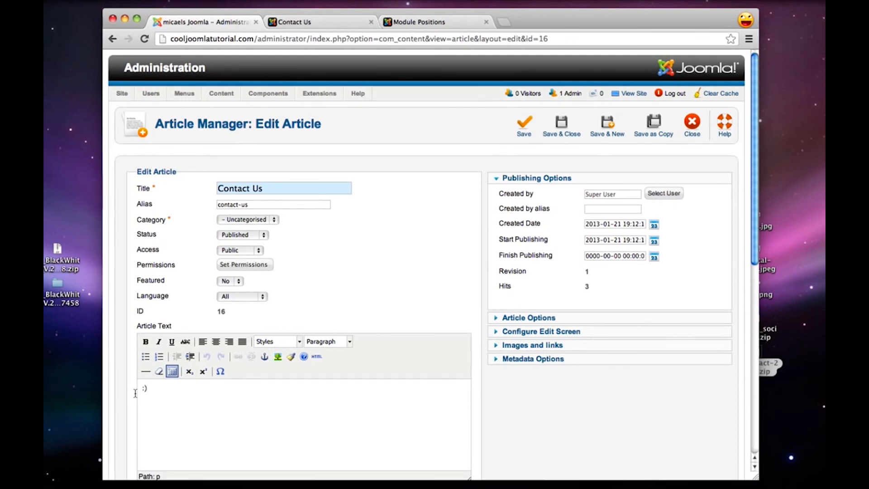
Replace the article text with {loadposition contactform}, save and close it, and reload the live Contact Us page
key("BackSpace")
type("{loadposition conta")
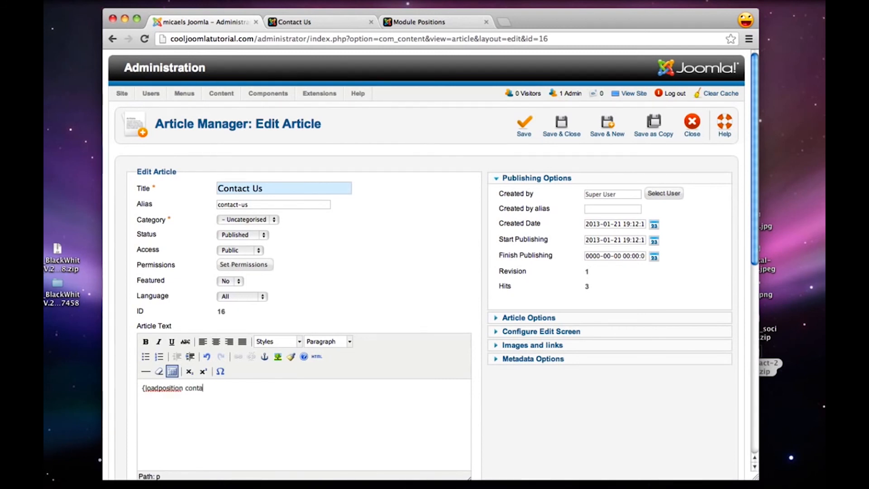
type("ctform")
left_click(553, 130)
left_click(358, 21)
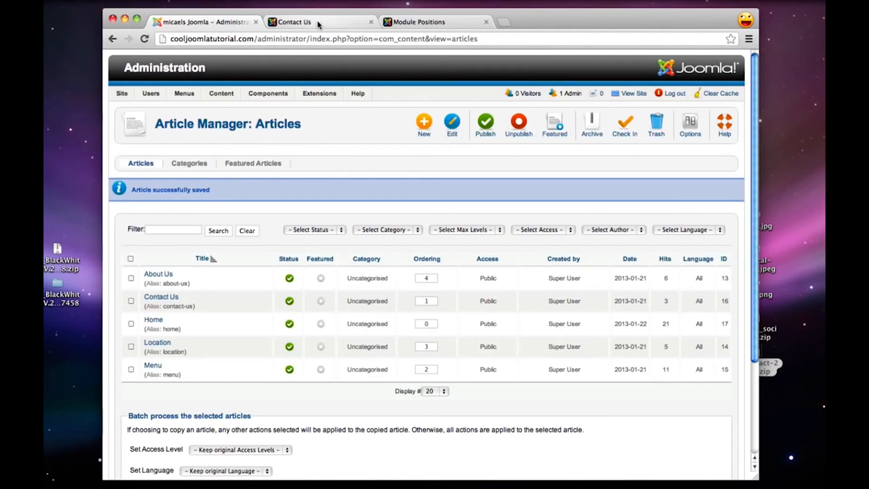
left_click(144, 40)
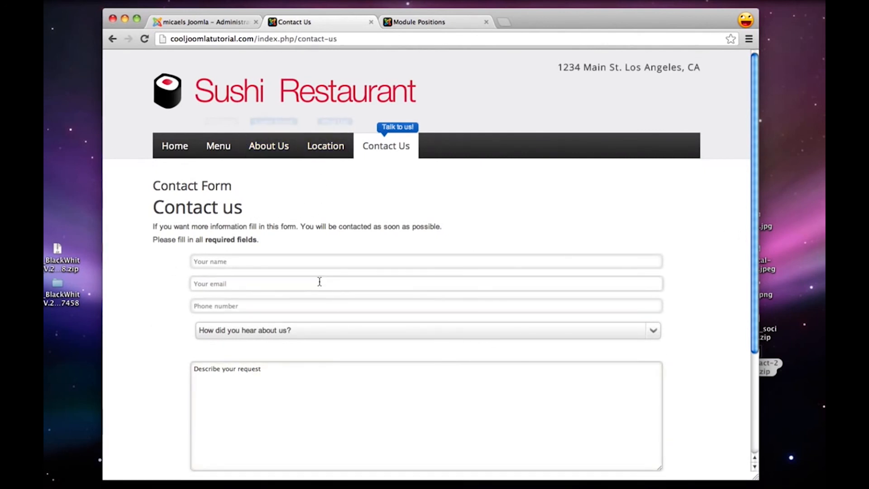
Create a new Custom HTML module in the Module Manager, titled "Email & Phone"
left_click(189, 22)
mouse_move(319, 95)
left_click(327, 123)
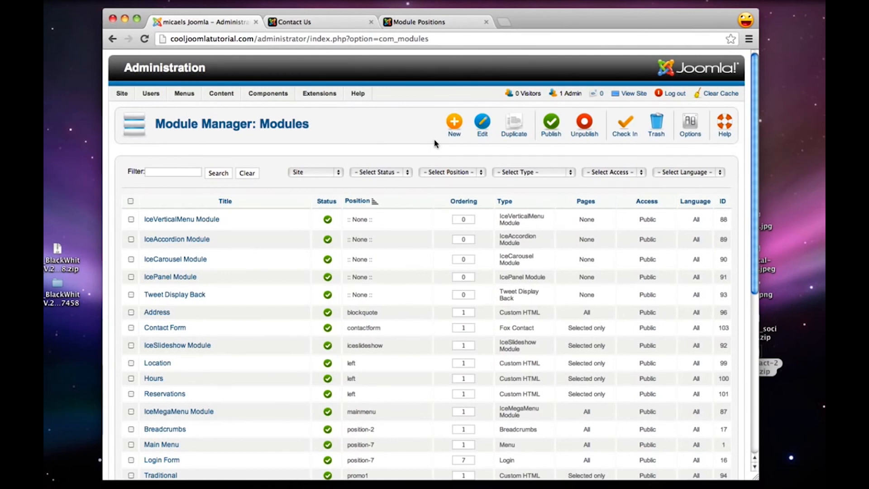
left_click(455, 129)
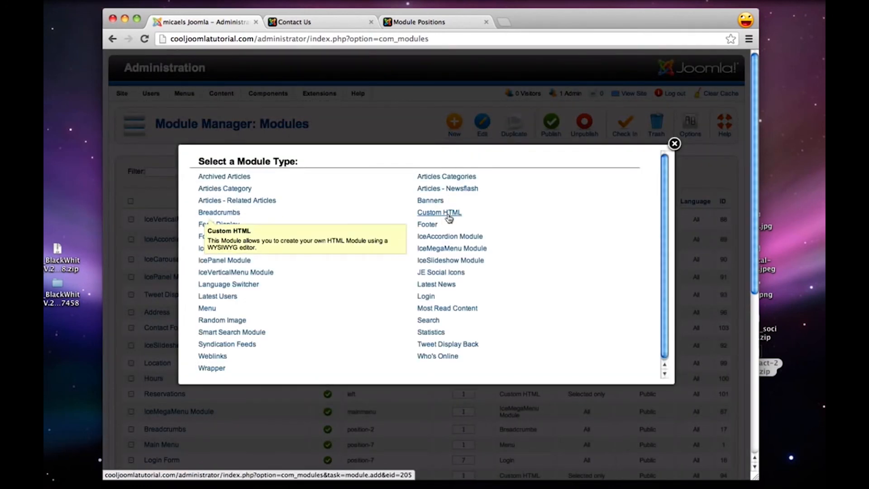
left_click(449, 218)
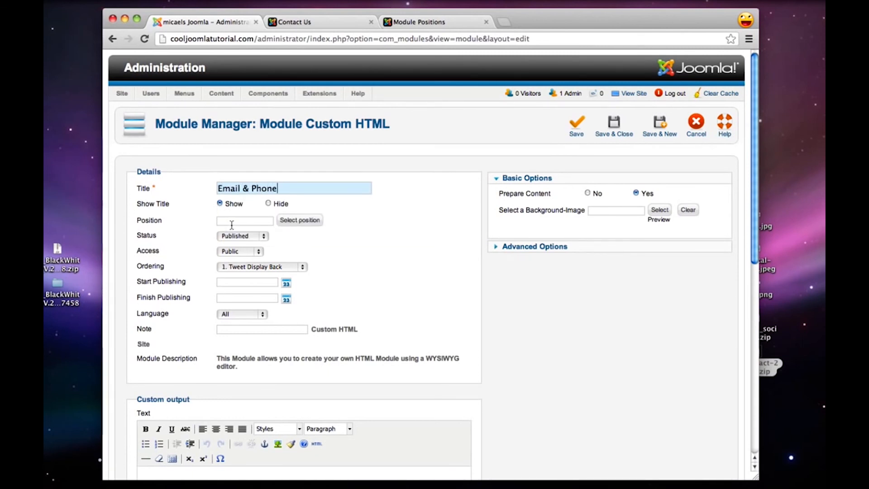
Set the new module's position to "left", filtering the available positions by "left"
left_click(288, 220)
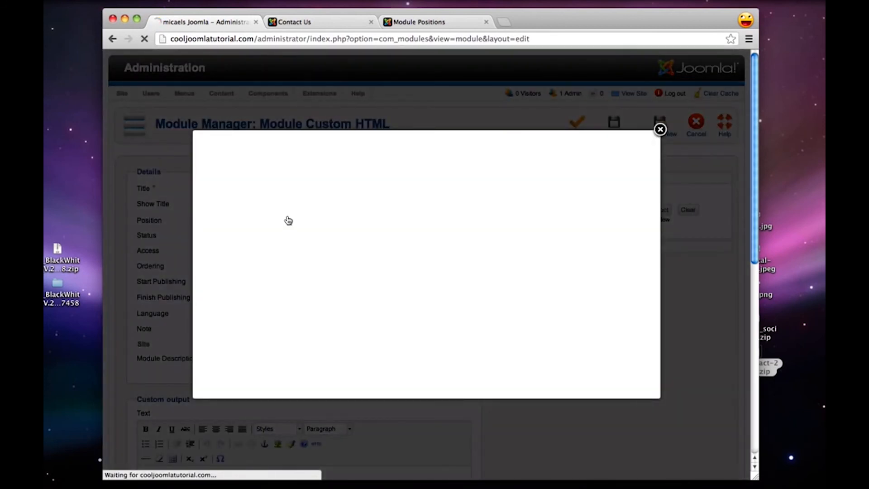
left_click(275, 151)
type("left")
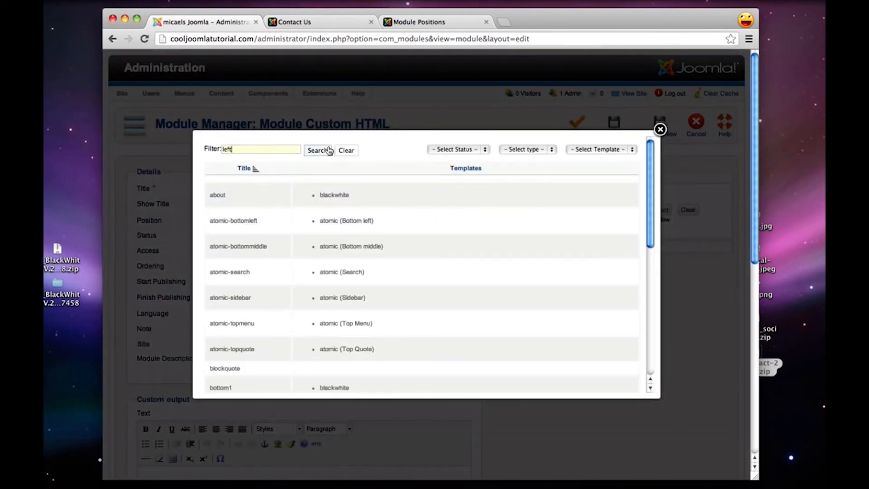
left_click(317, 150)
left_click(217, 214)
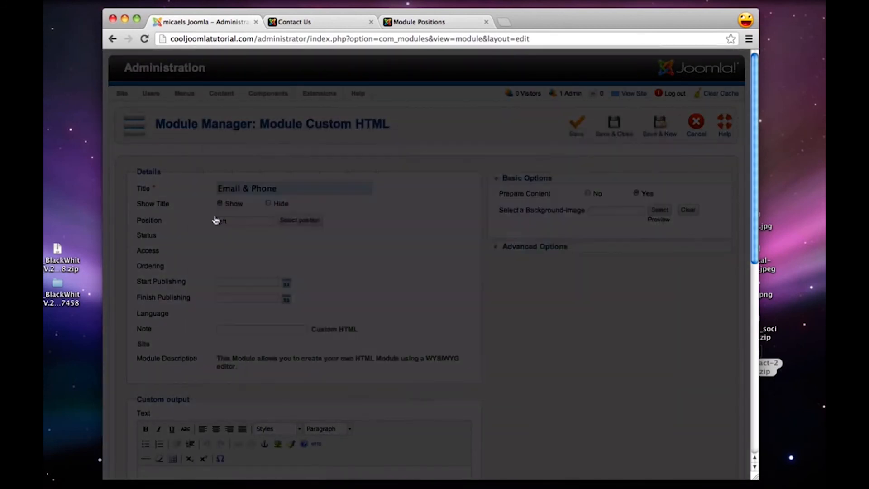
Enter an "Email:" label followed by the contact's e-mail address in the module's custom output text
scroll(284, 308, "down", 2)
scroll(285, 310, "down", 5)
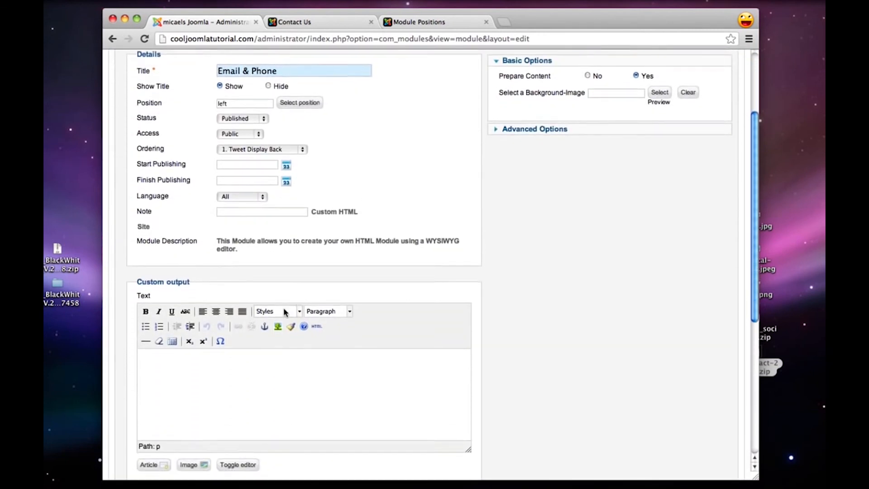
left_click(252, 368)
type("Email")
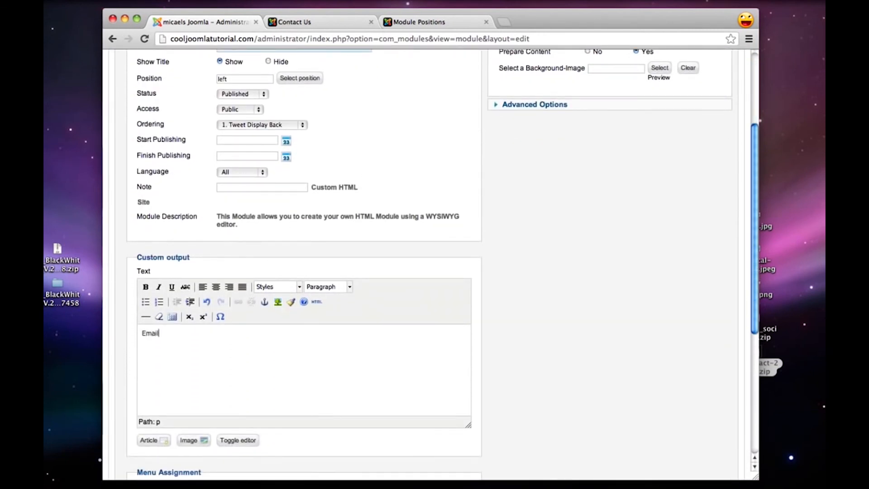
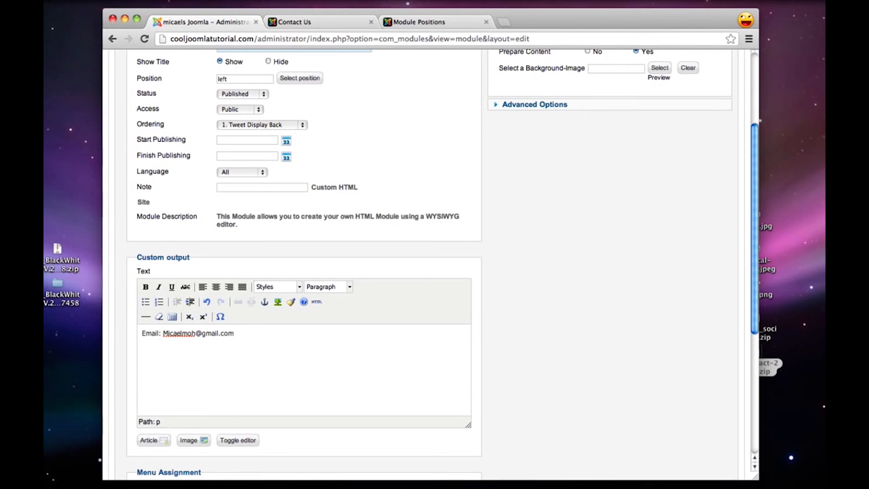
Add a second line with a "Phone:" label followed by the contact's phone number
key("Return")
type("Phone: (310) 555-3535")
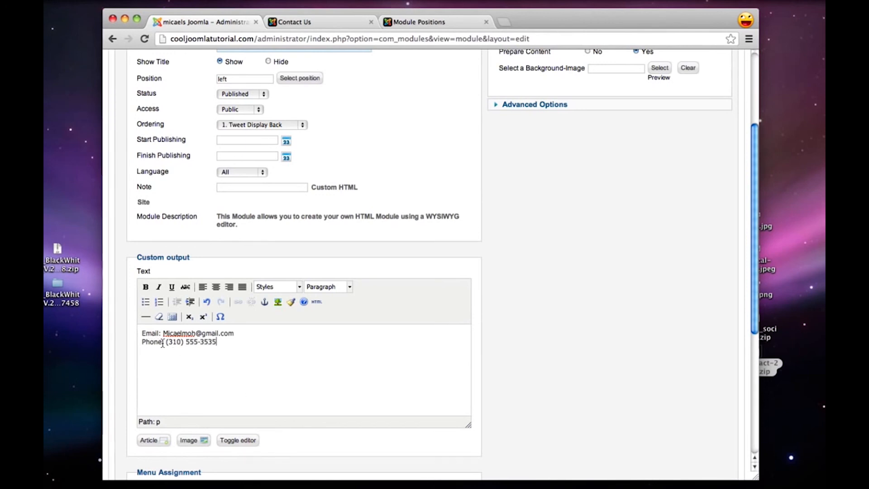
Make the "Phone:" and "Email:" labels bold in the custom output text
left_click_drag(162, 343, 143, 333)
left_click(146, 286)
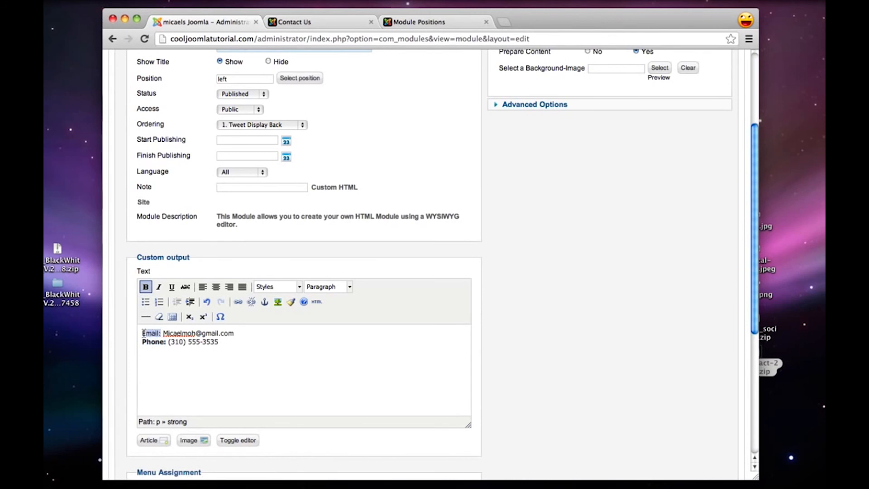
left_click(145, 287)
Assign the Email & Phone module only to the Contact Us page, and save and close it
scroll(536, 357, "down", 3)
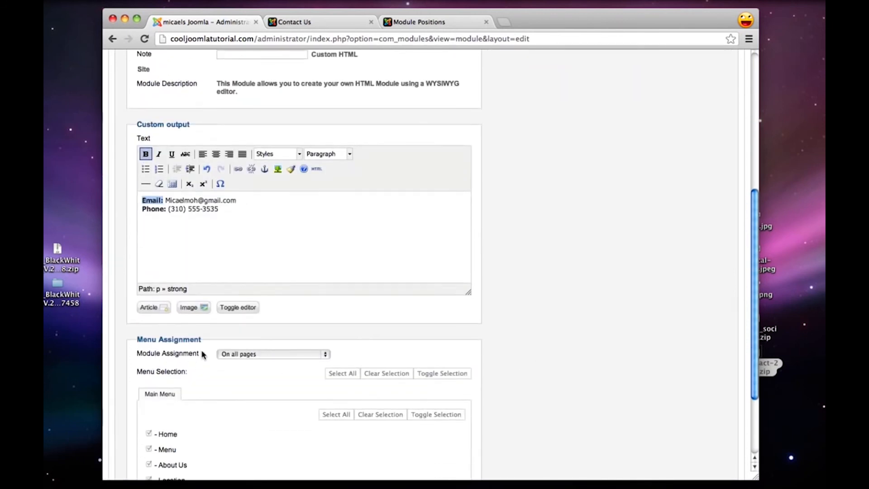
left_click(236, 355)
left_click(290, 371)
scroll(354, 348, "down", 2)
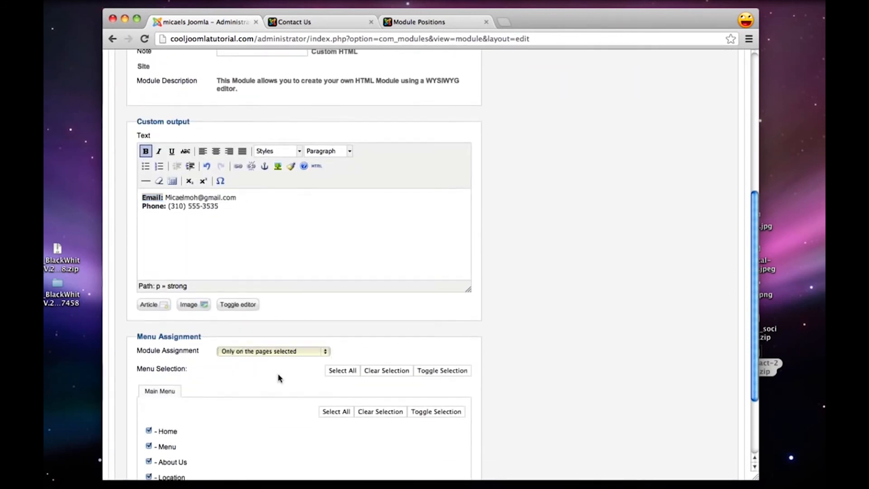
left_click(356, 351)
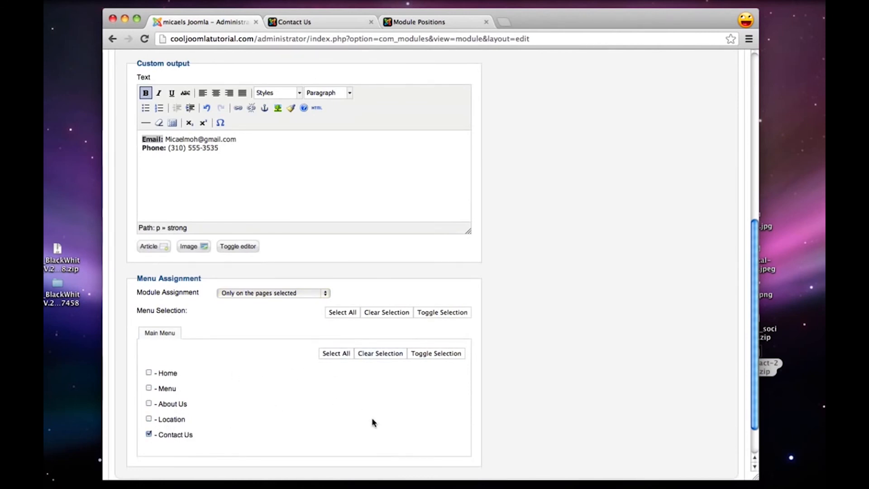
scroll(371, 417, "up", 10)
left_click(616, 135)
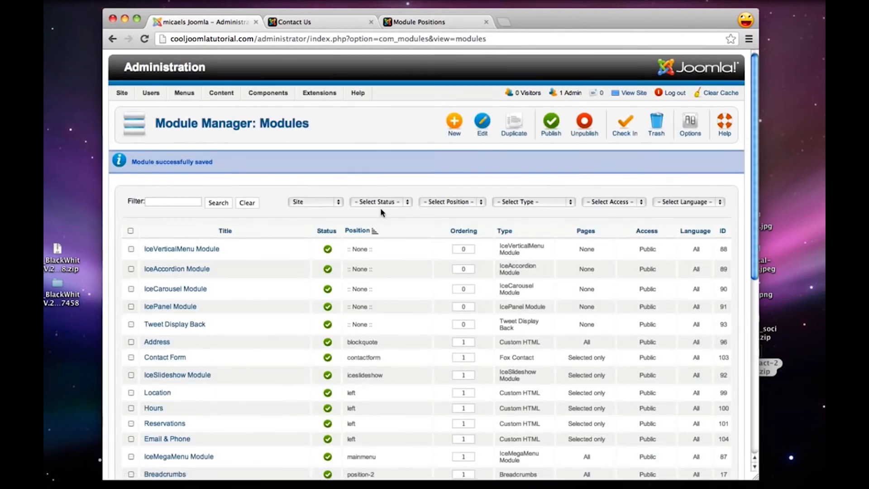
Also assign the Hours module to the Contact Us page, and save and close it
scroll(381, 213, "down", 2)
scroll(382, 212, "down", 3)
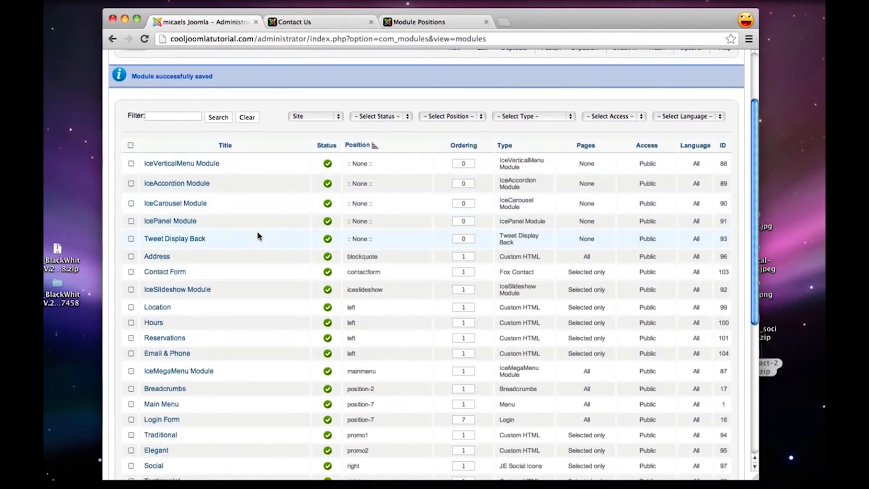
key("super+minus")
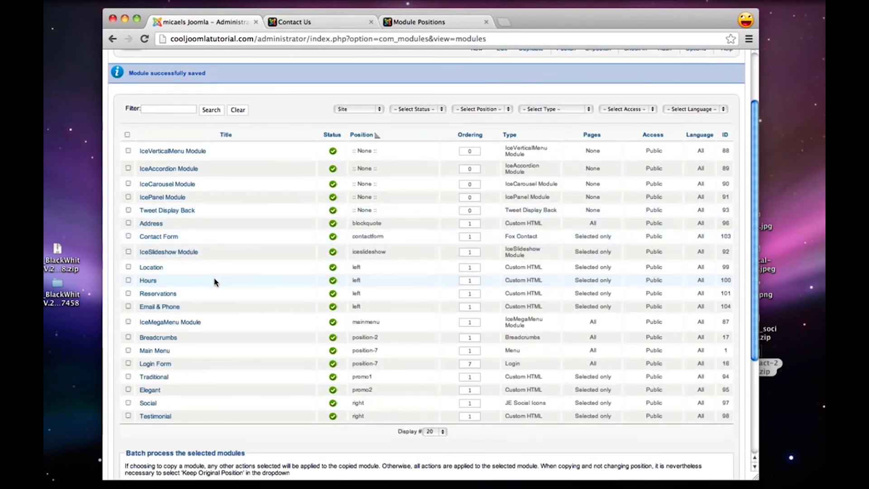
key("super+plus")
left_click(153, 322)
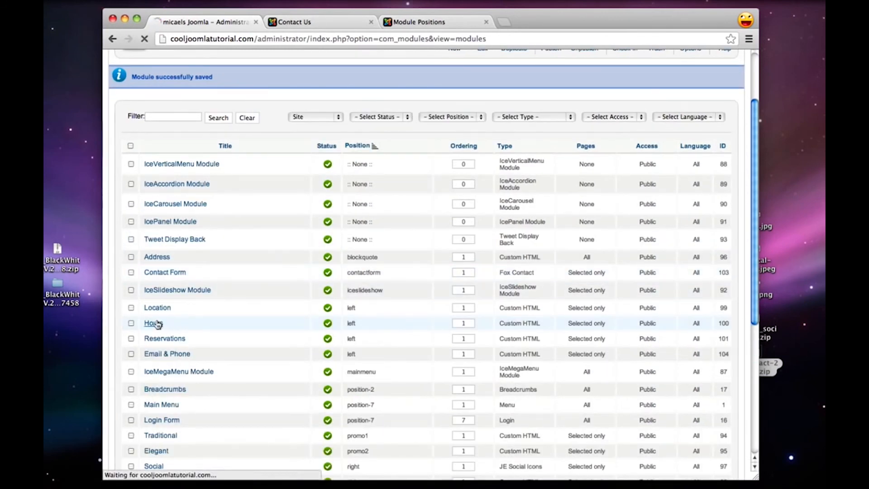
scroll(254, 317, "down", 8)
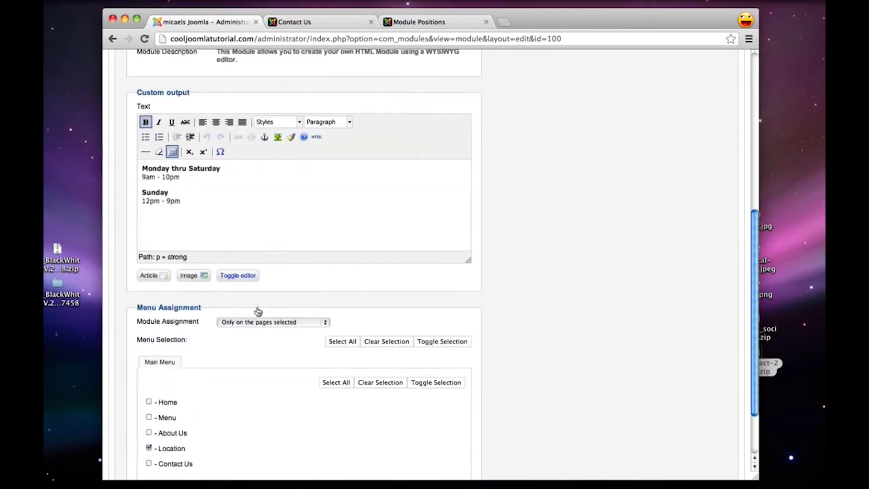
scroll(258, 311, "down", 1)
left_click(148, 438)
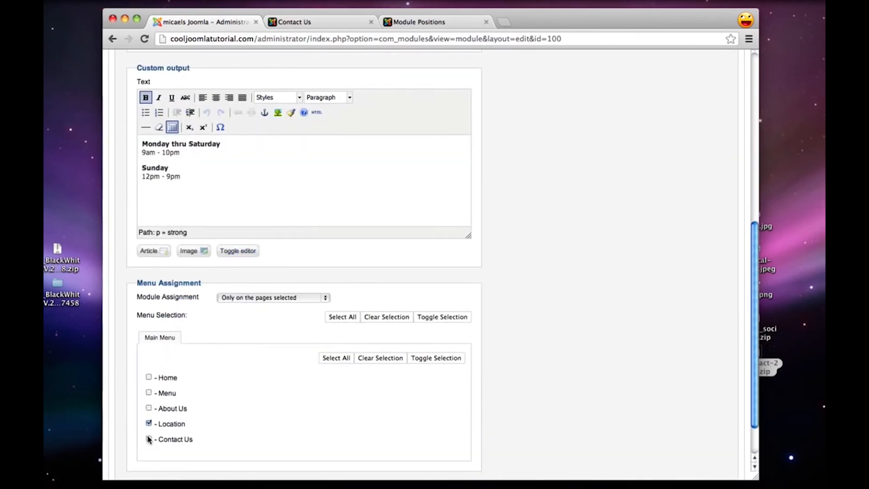
scroll(362, 475, "up", 10)
left_click(565, 59)
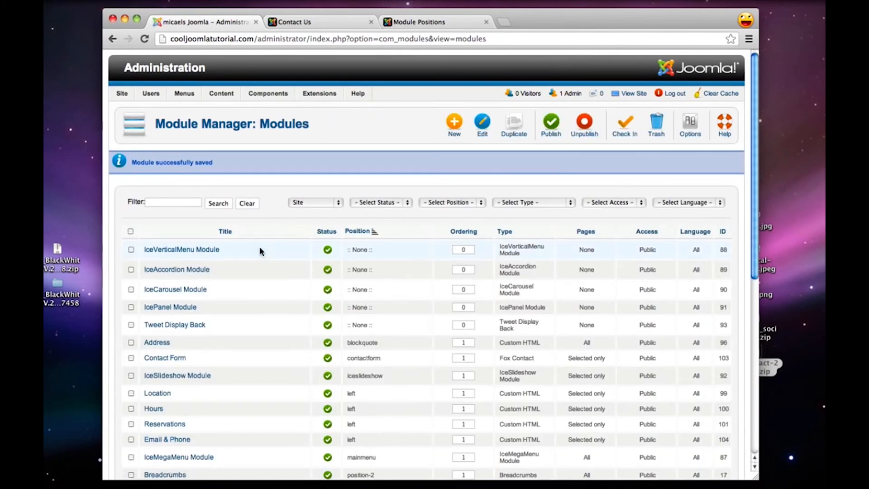
Also assign the Location module to the Contact Us page, and save and close it
scroll(275, 264, "down", 1)
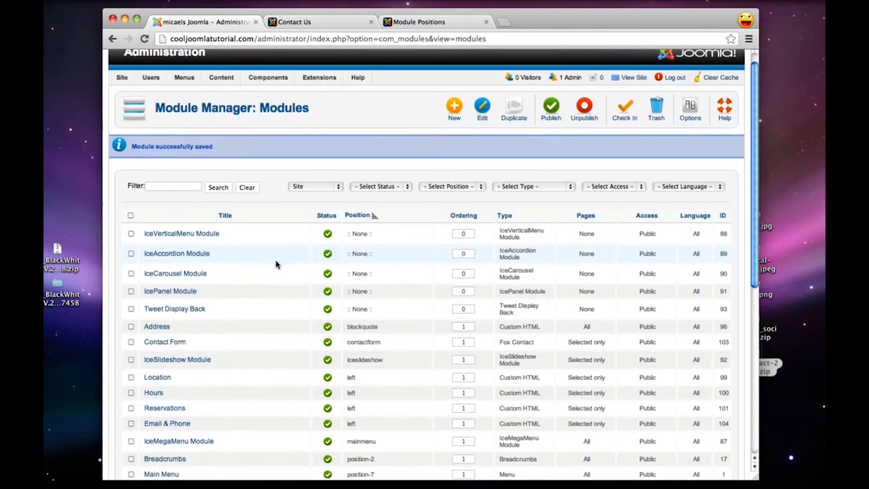
left_click(164, 377)
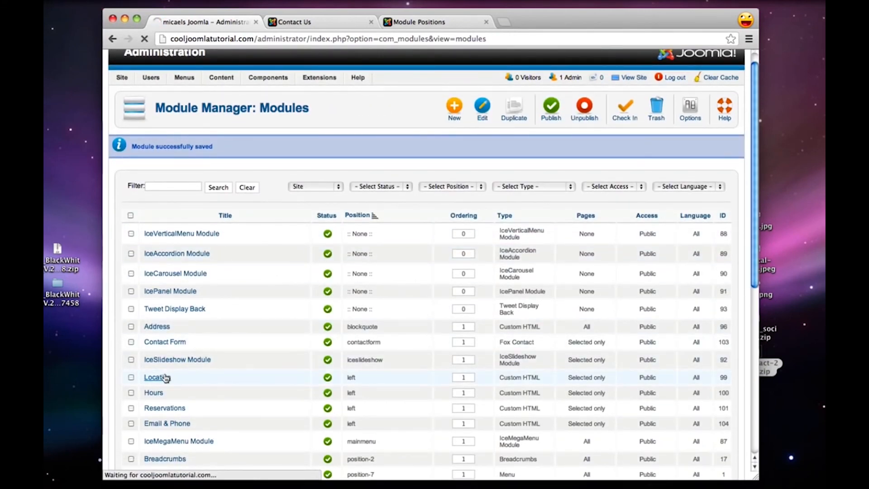
scroll(167, 375, "down", 10)
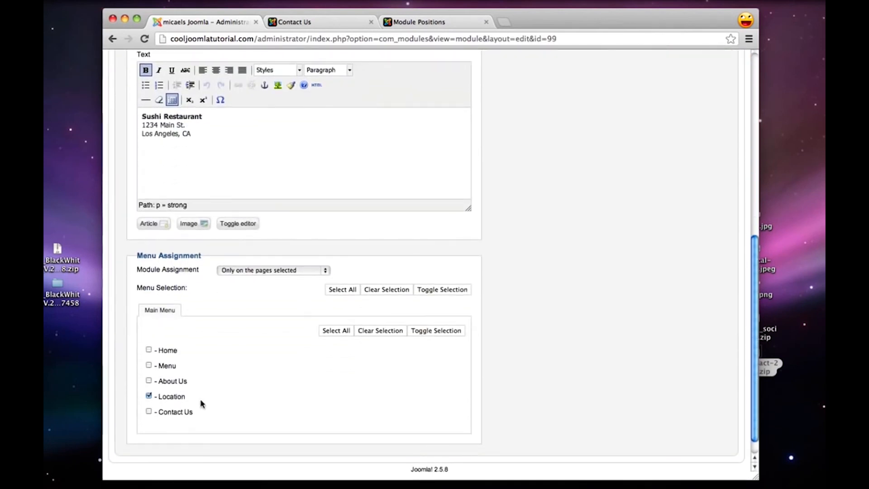
left_click(148, 412)
scroll(399, 416, "up", 15)
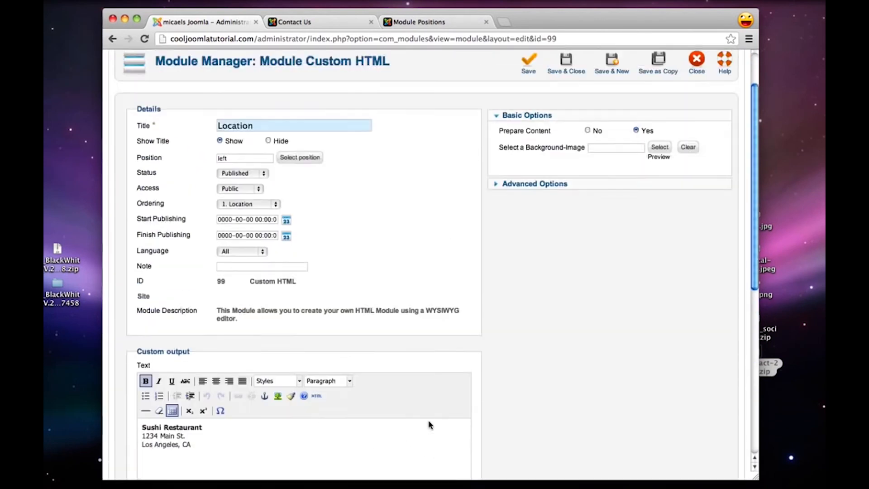
left_click(580, 127)
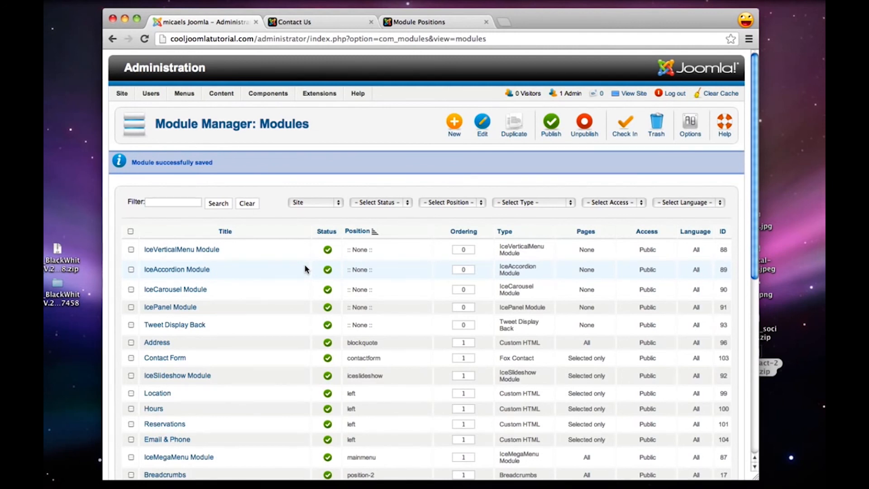
Also assign the Social module to the Contact Us page, and save and close it
scroll(305, 269, "down", 5)
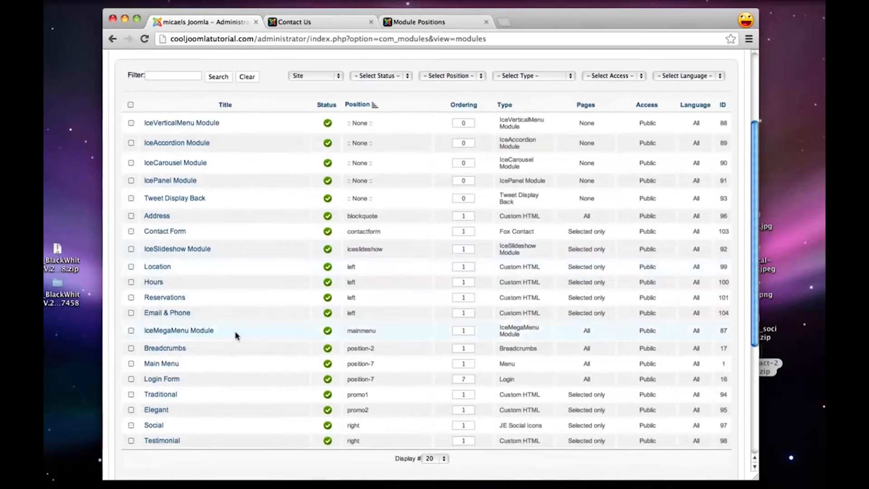
left_click(154, 426)
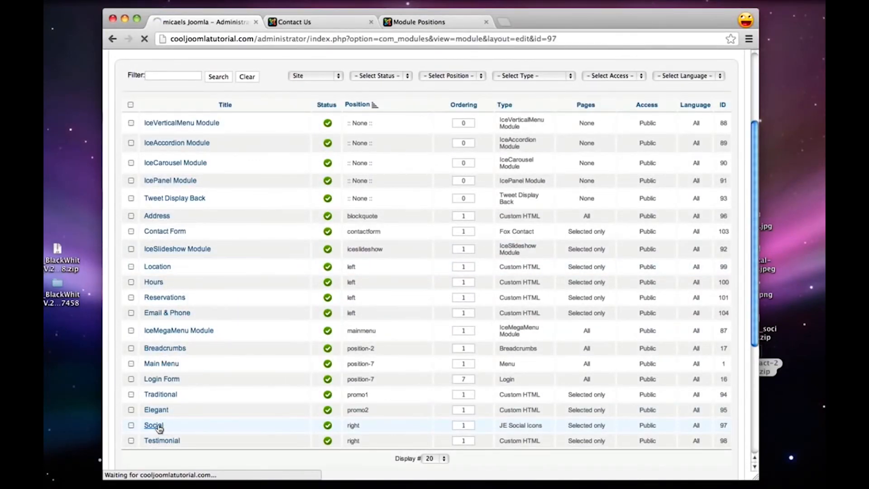
scroll(439, 240, "down", 6)
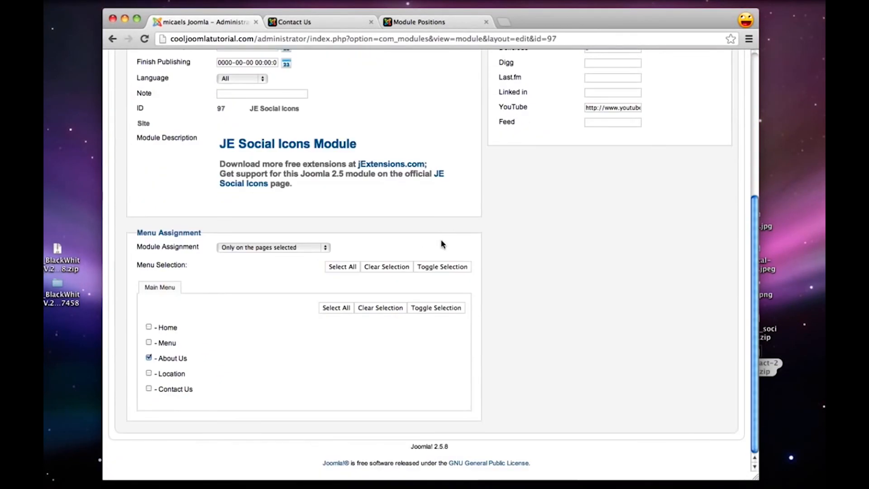
left_click(148, 389)
scroll(150, 391, "up", 5)
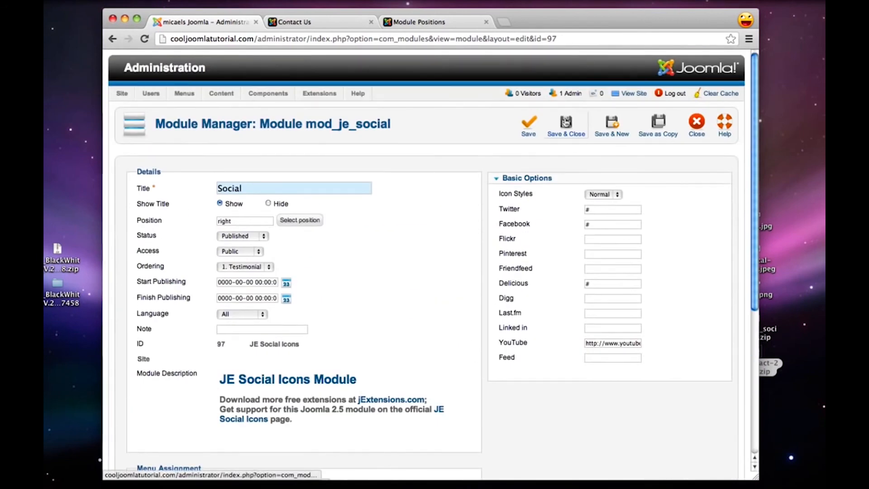
left_click(565, 123)
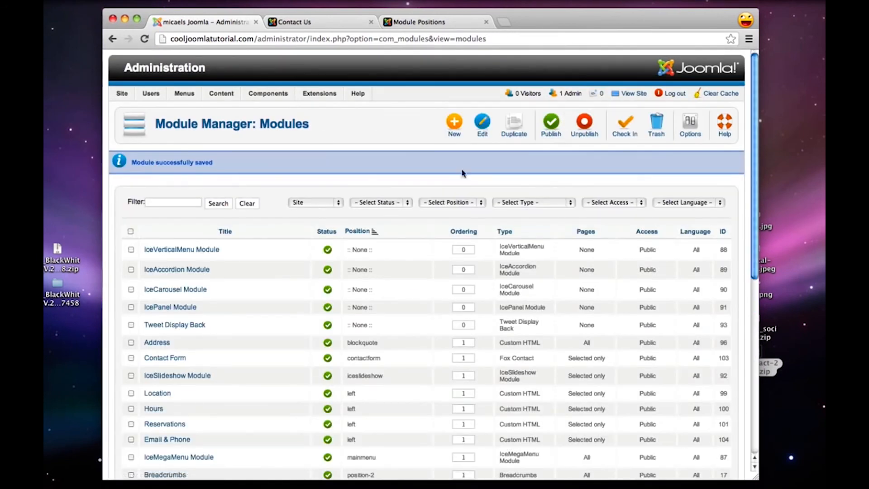
Also assign the Testimonial module to the Contact Us page, and save and close it
scroll(252, 310, "down", 5)
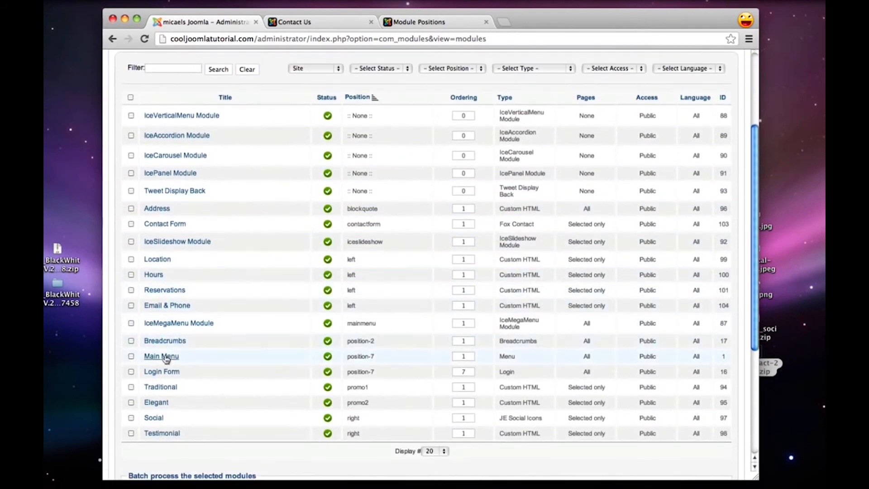
left_click(161, 433)
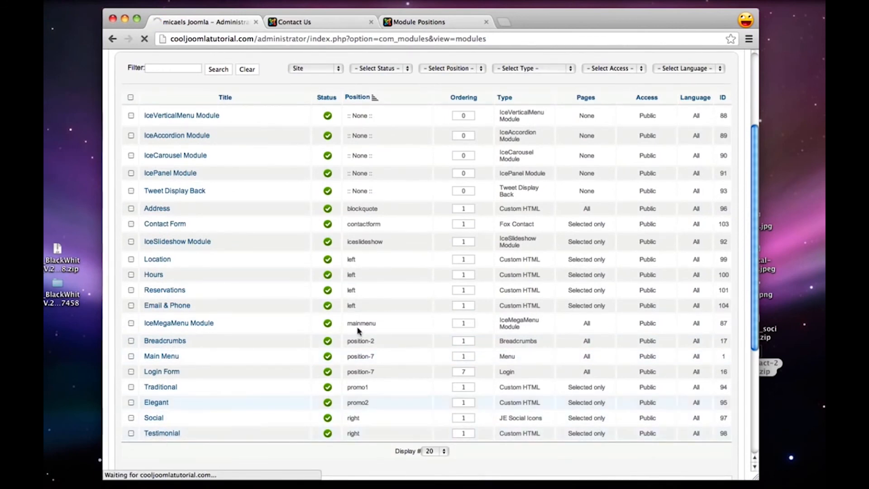
scroll(390, 283, "down", 10)
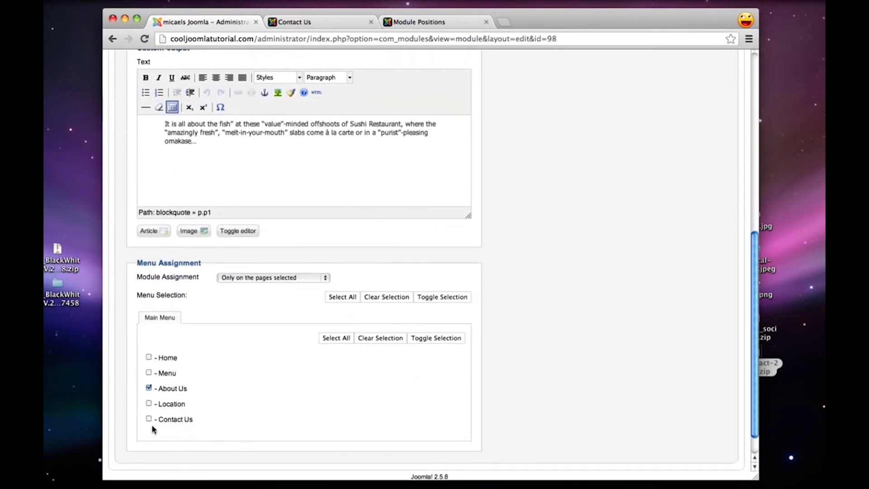
left_click(149, 419)
scroll(344, 271, "up", 10)
left_click(566, 125)
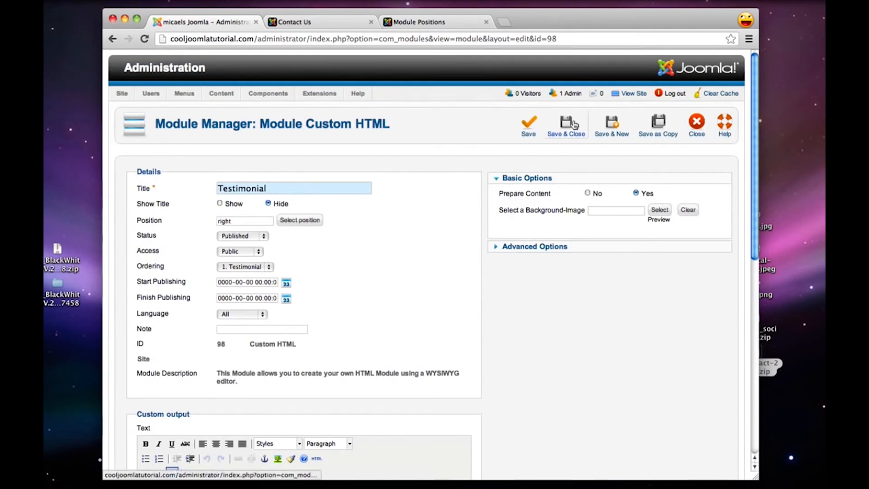
Check the module layout on the public Contact Us page, and follow the Sushi Restaurant logo link
left_click(293, 22)
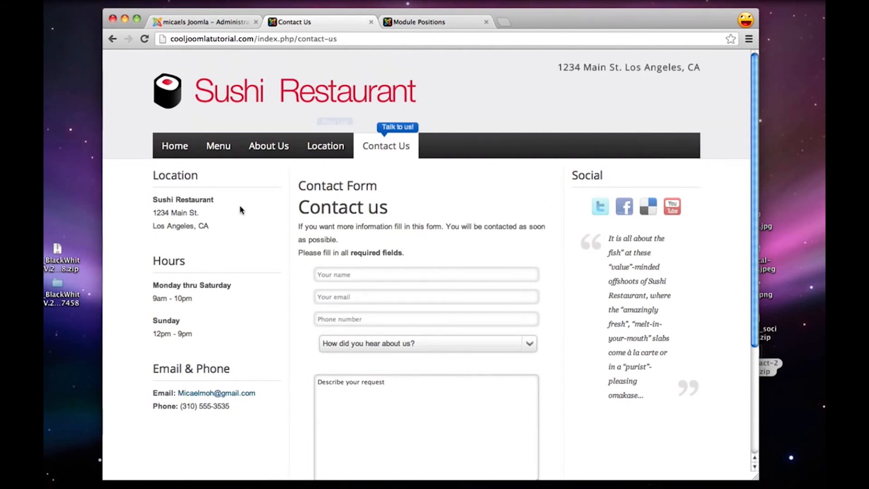
left_click(194, 107)
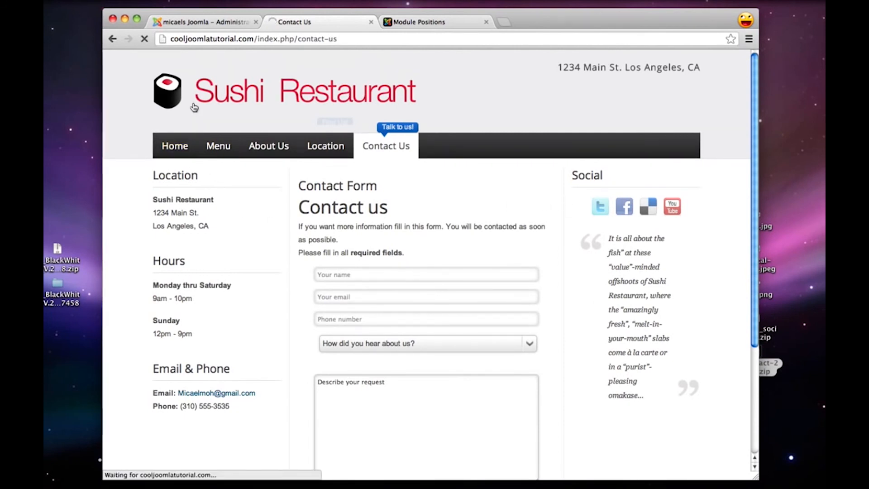